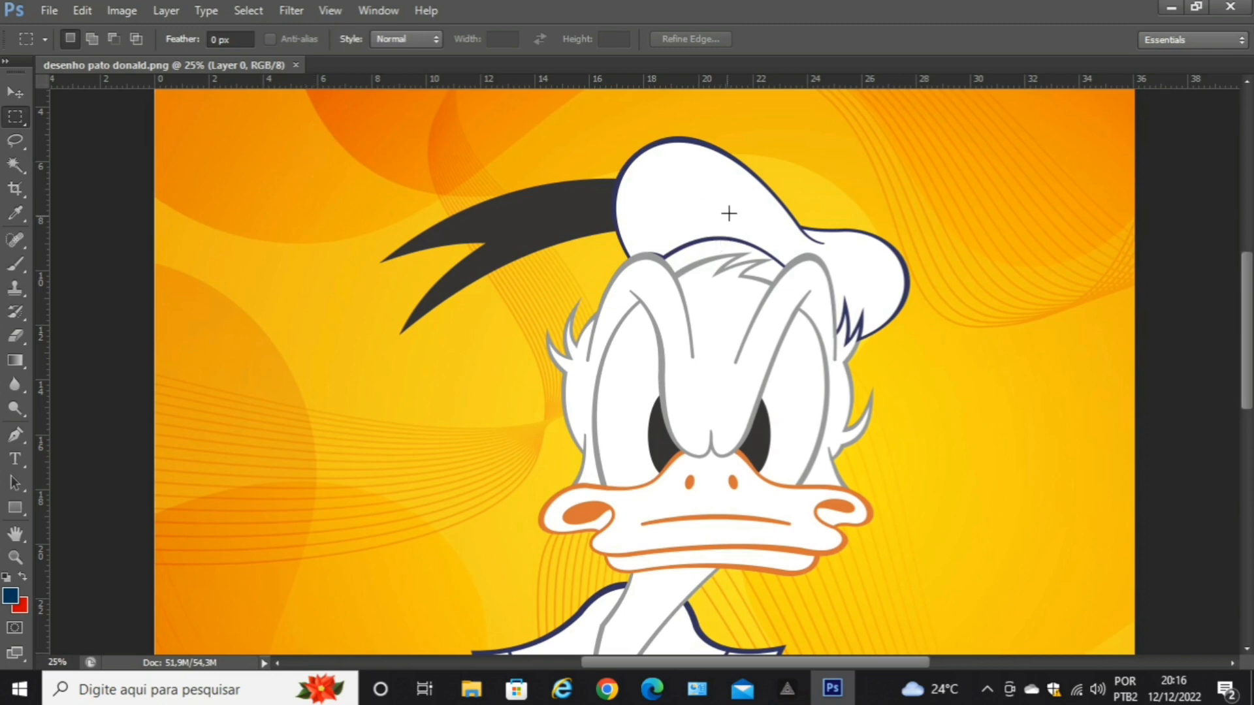
# Select the dark ribbon on the duck's hat using the Magic Wand with a tolerance of 32.
pyautogui.hotkey('ctrl', '-')
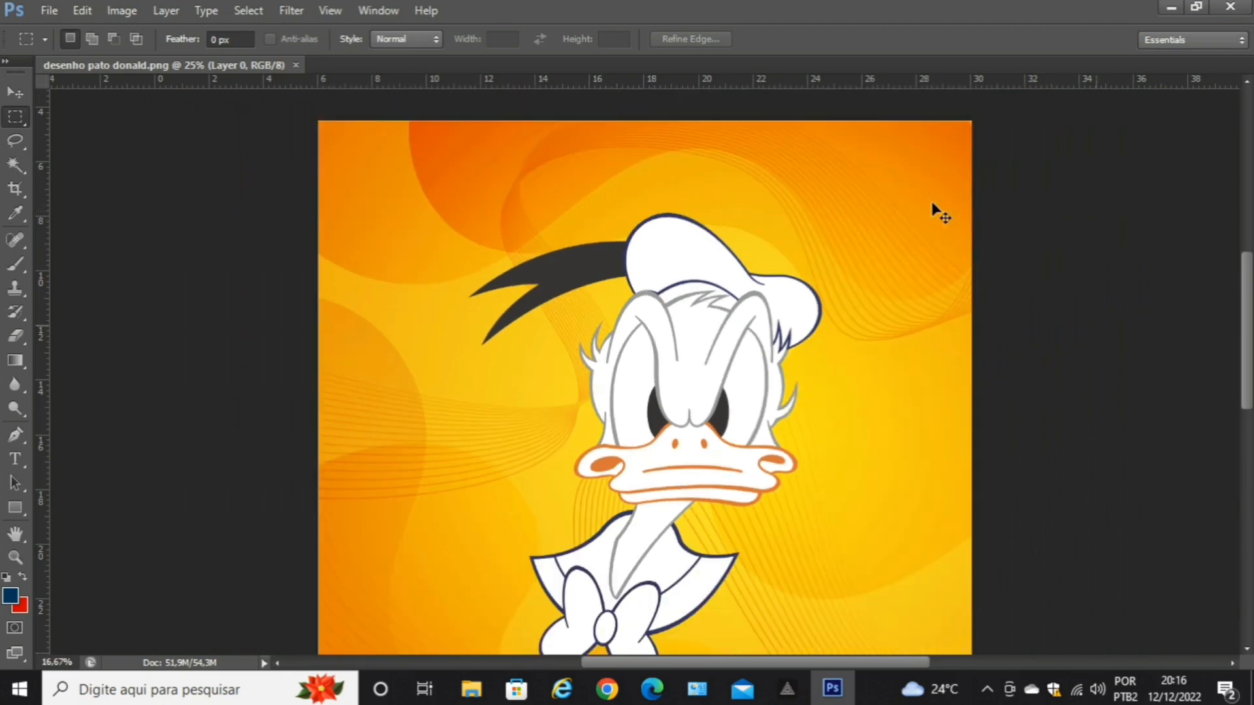
pyautogui.hotkey('ctrl', '-')
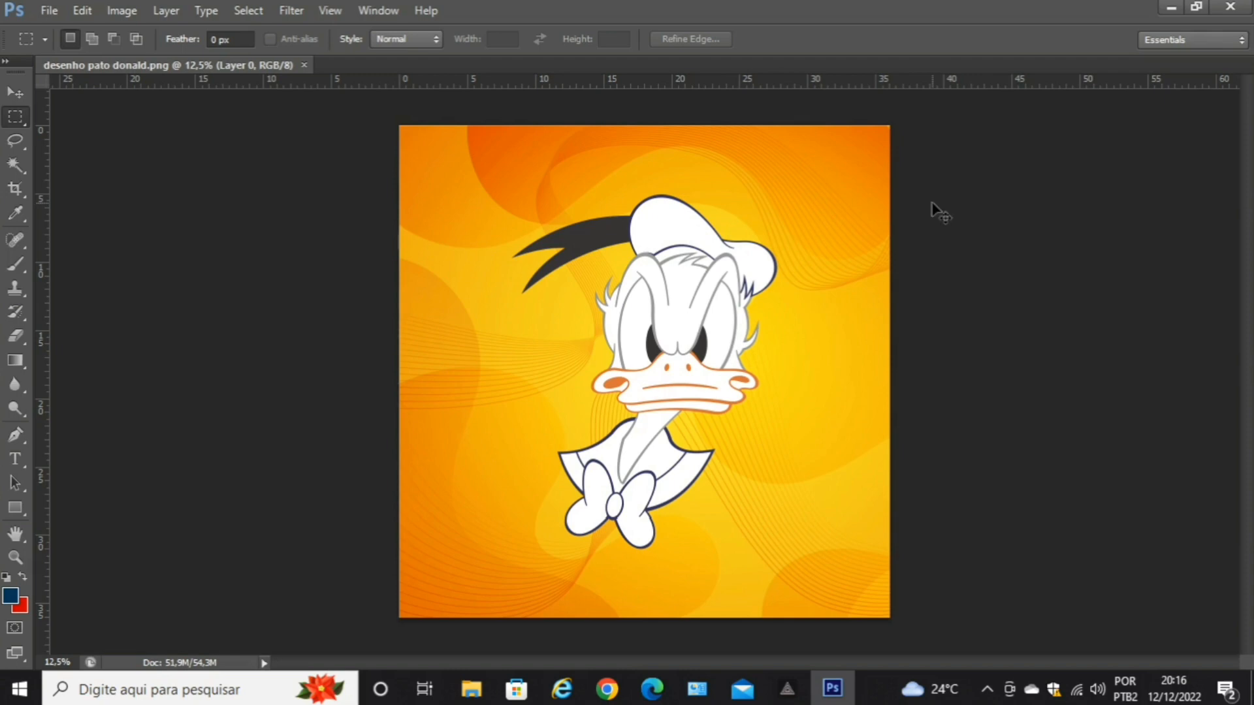
pyautogui.hotkey('ctrl', '+')
pyautogui.hotkey('ctrl', '+')
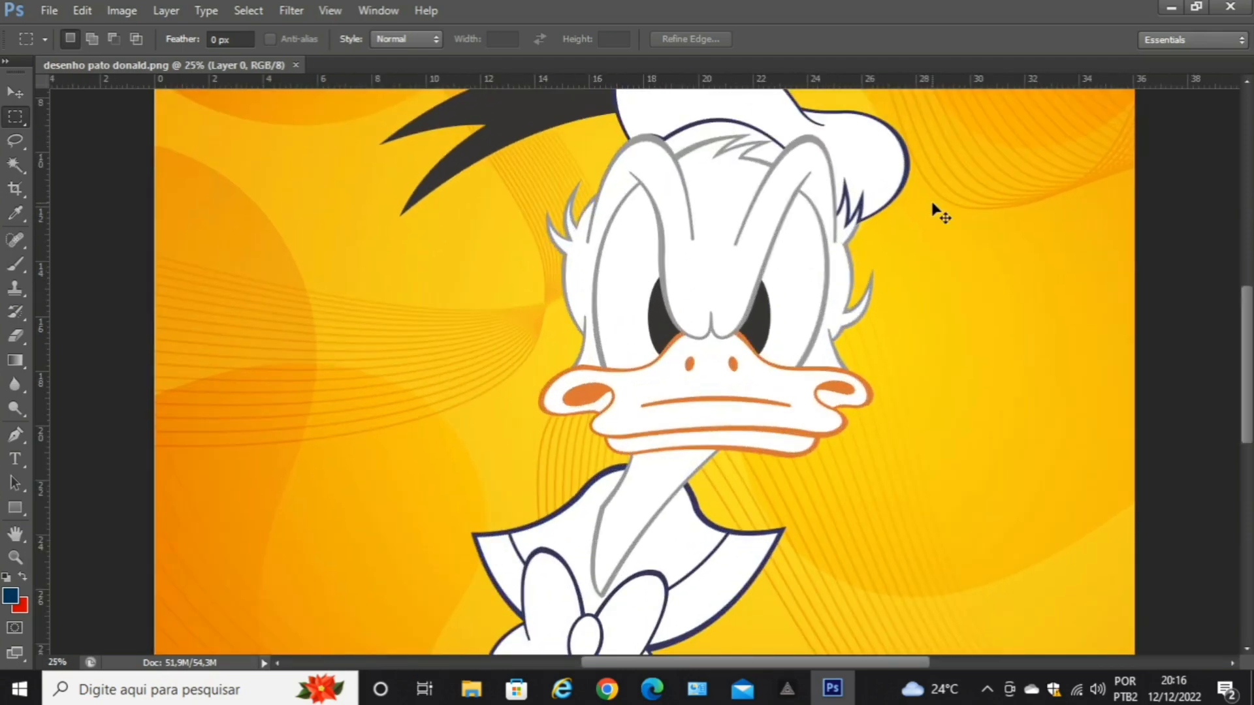
pyautogui.hotkey('ctrl', '+')
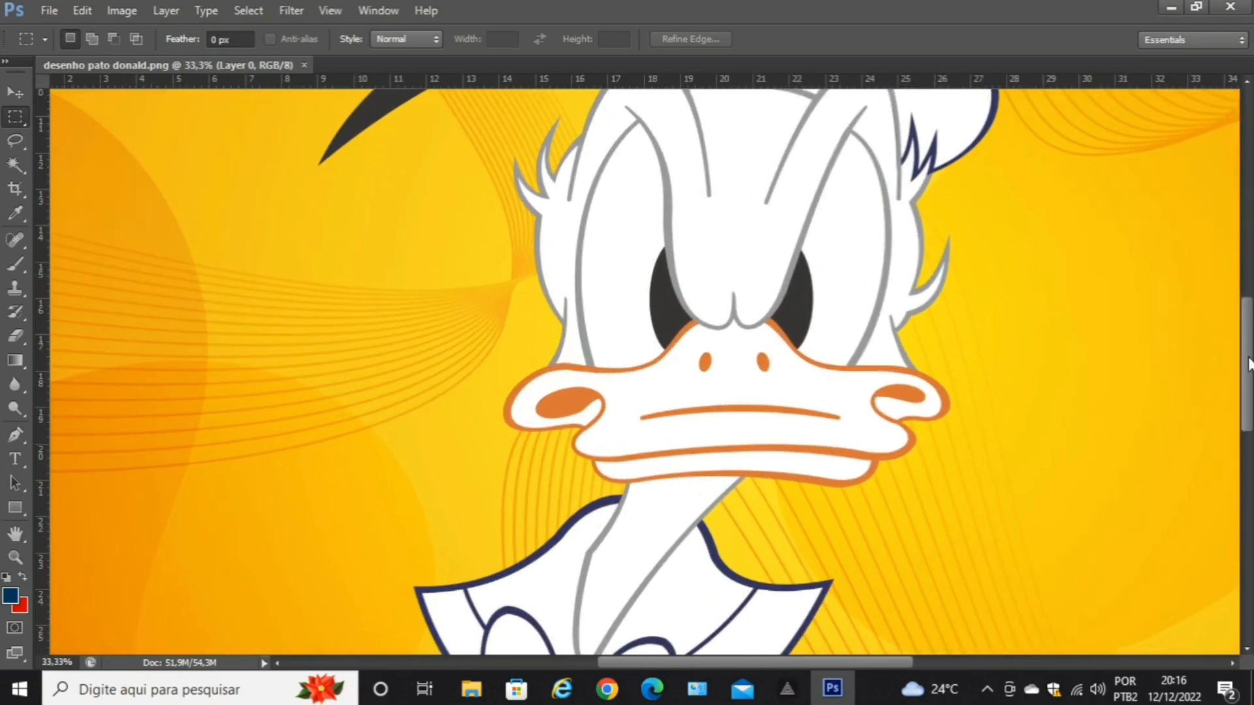
pyautogui.moveTo(1249, 363); pyautogui.dragTo(1249, 318)
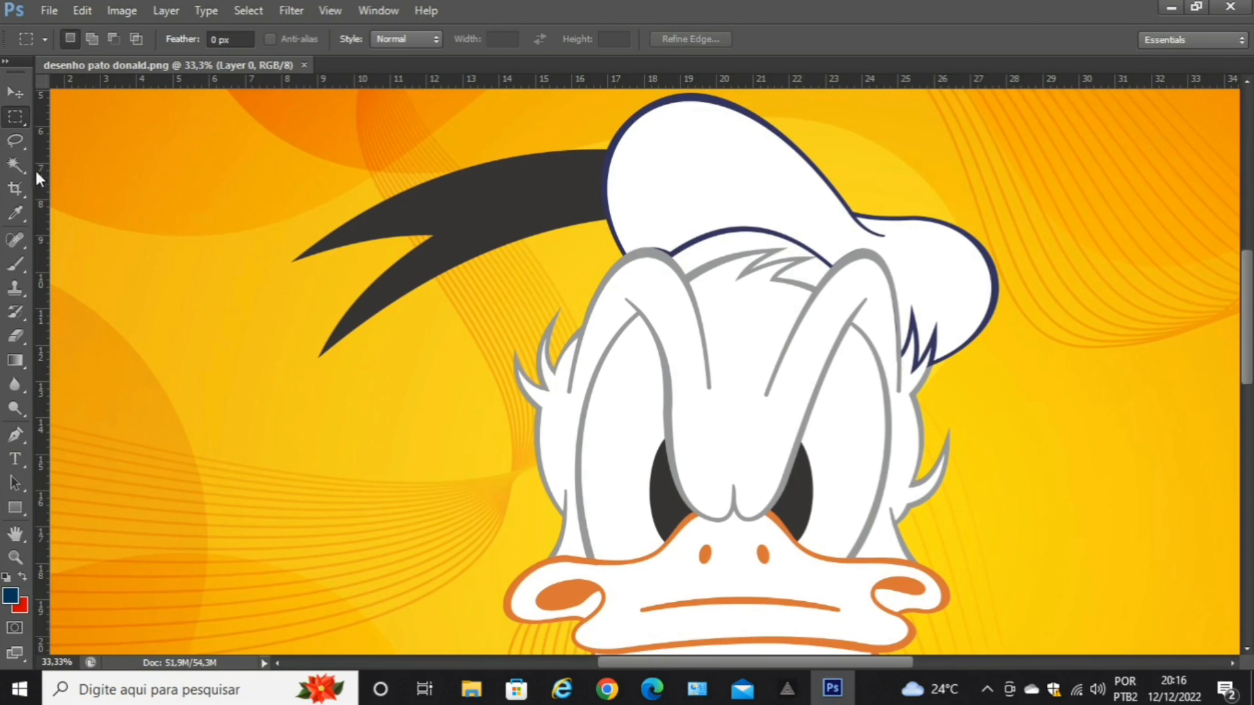
pyautogui.click(16, 165)
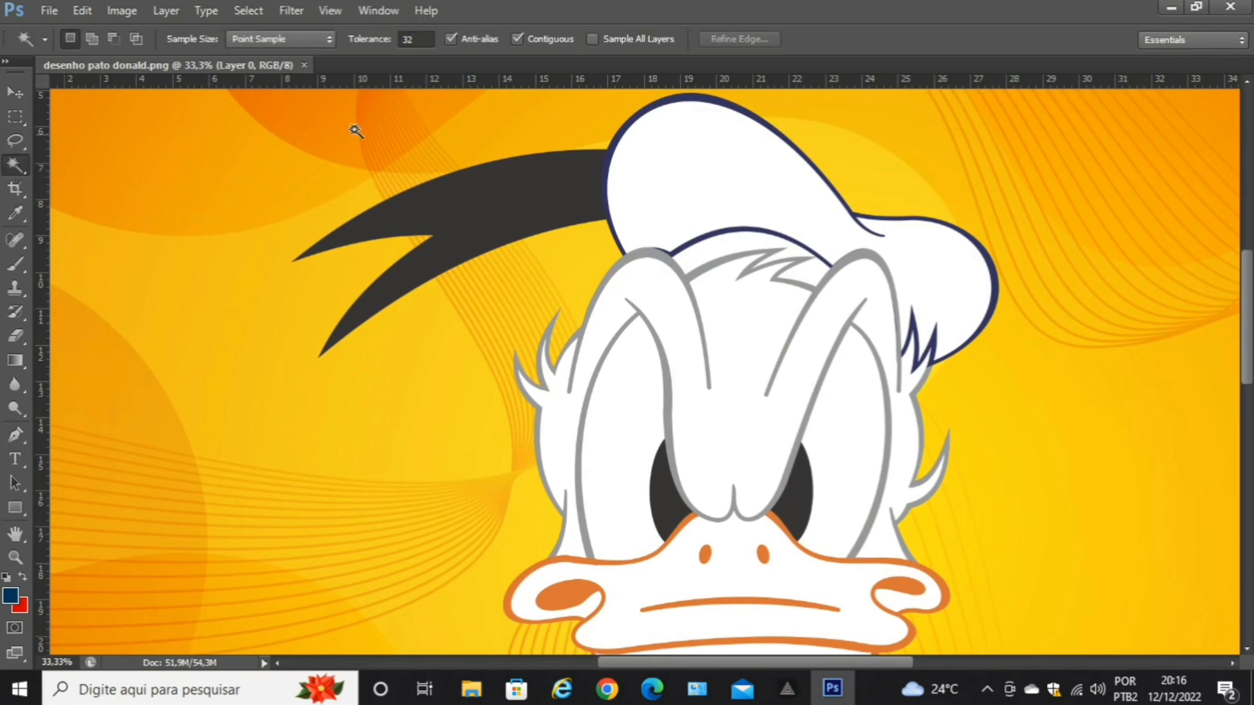
pyautogui.click(478, 206)
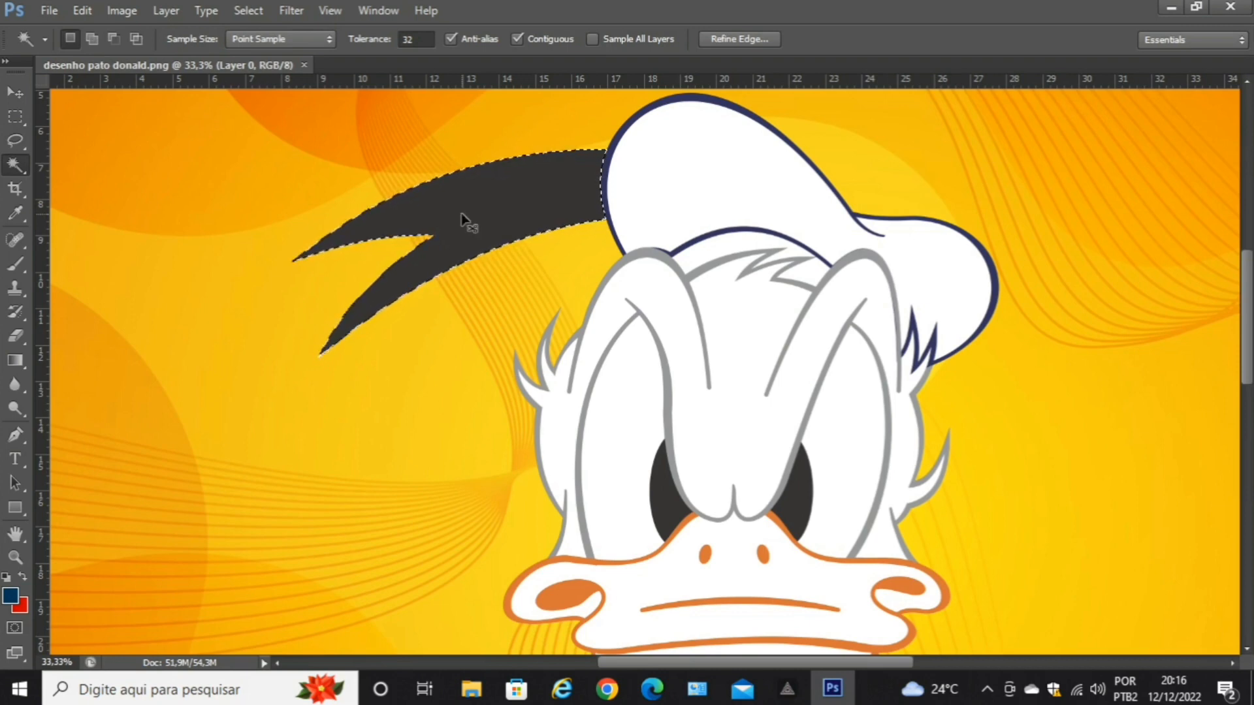
# Set the foreground color to black (000000).
pyautogui.hotkey('ctrl', '+')
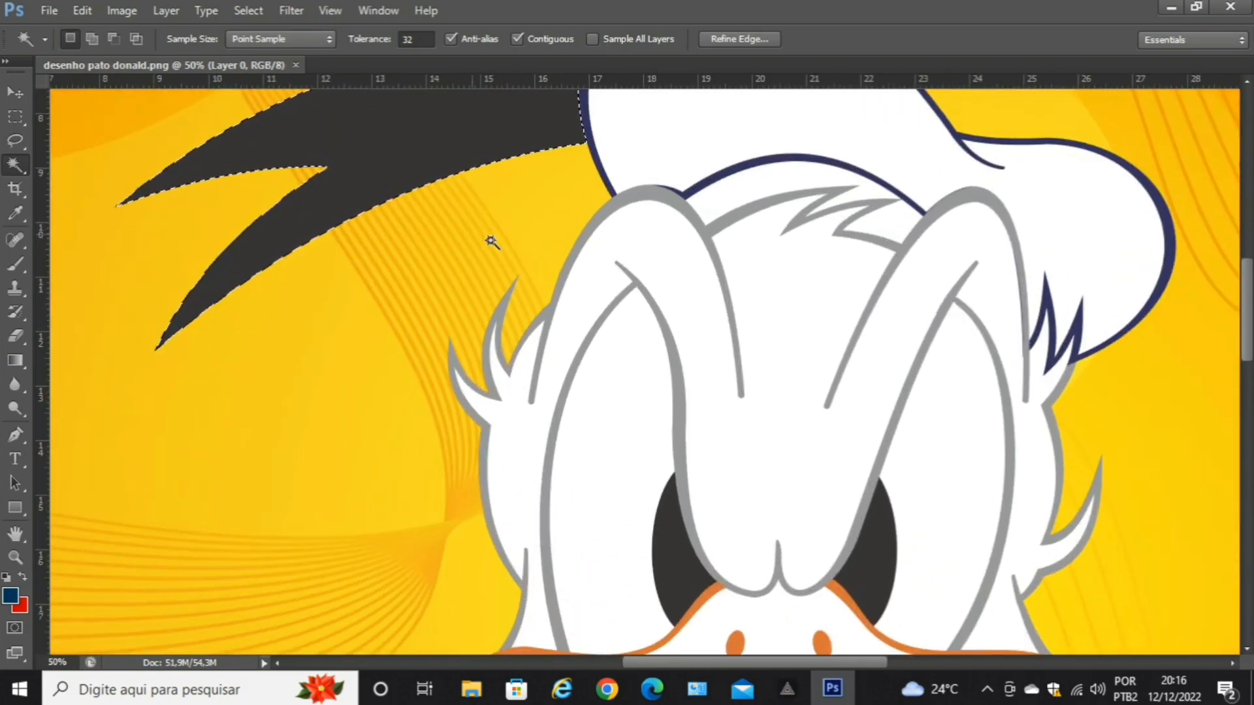
pyautogui.scroll(3, 492, 241)
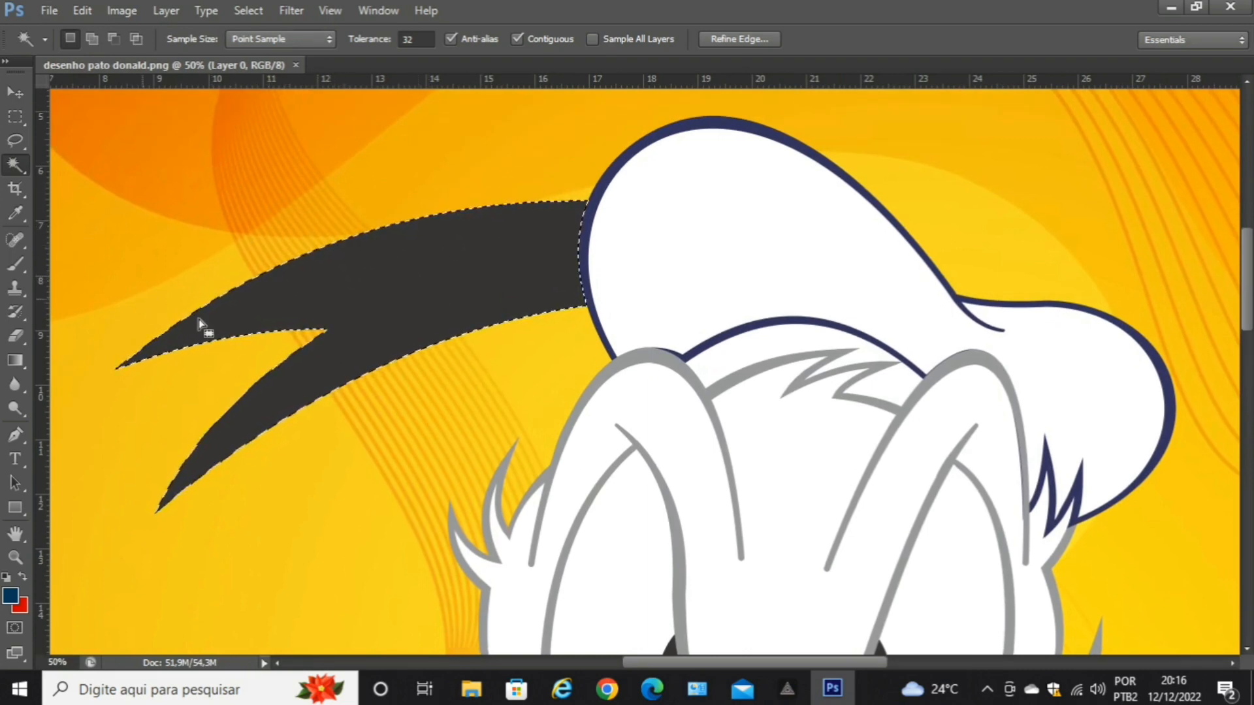
pyautogui.click(10, 598)
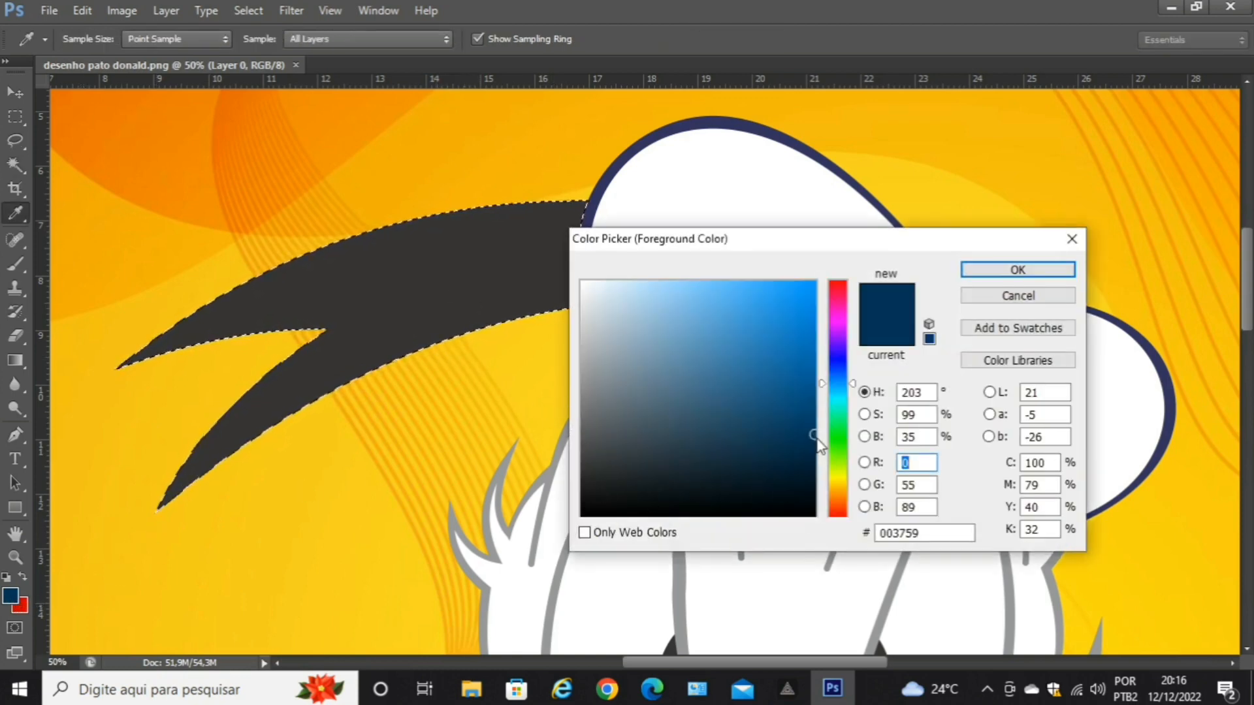
pyautogui.moveTo(814, 436); pyautogui.dragTo(821, 529)
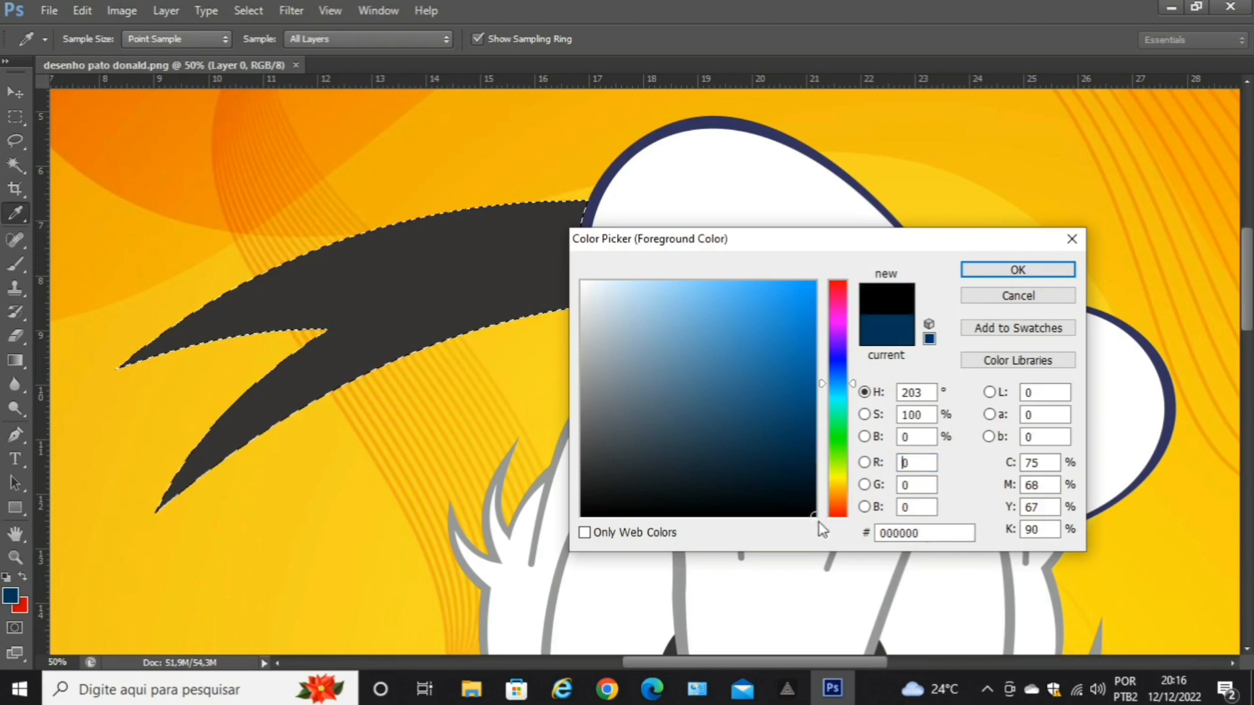
pyautogui.click(994, 272)
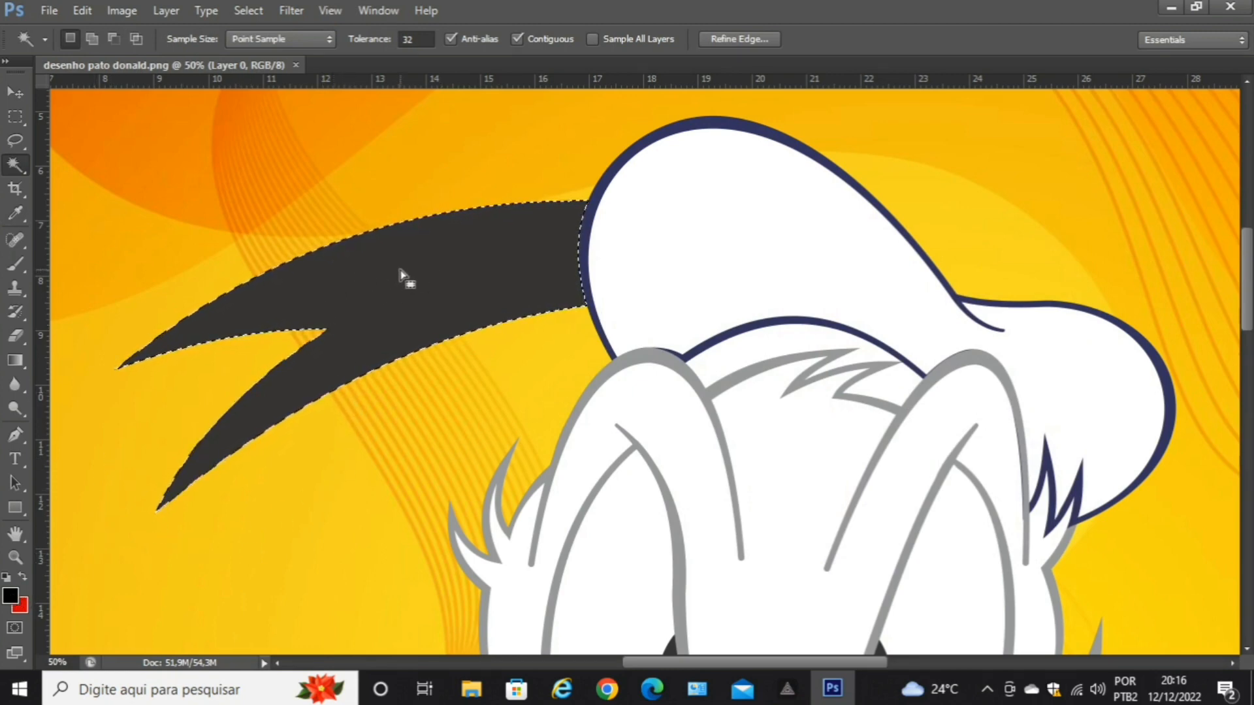
# Paint the whole selected ribbon black using the soft 308 px Brush at 100% opacity.
pyautogui.click(17, 264)
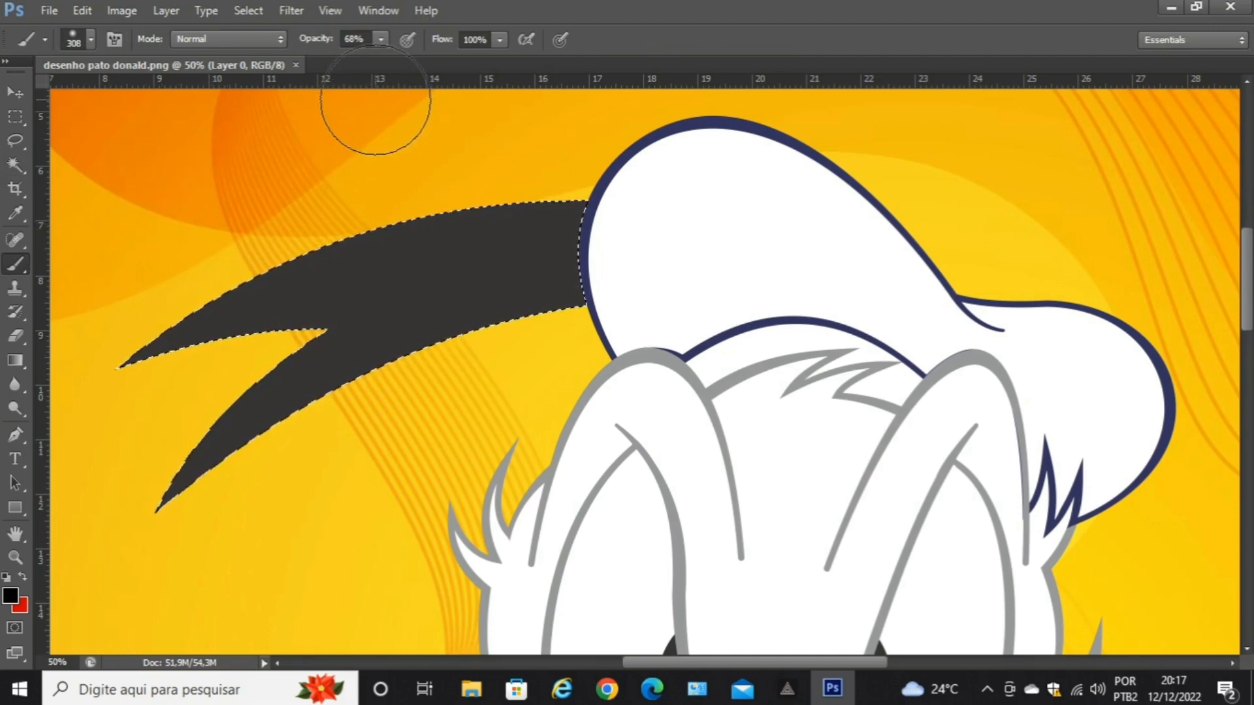
pyautogui.click(383, 39)
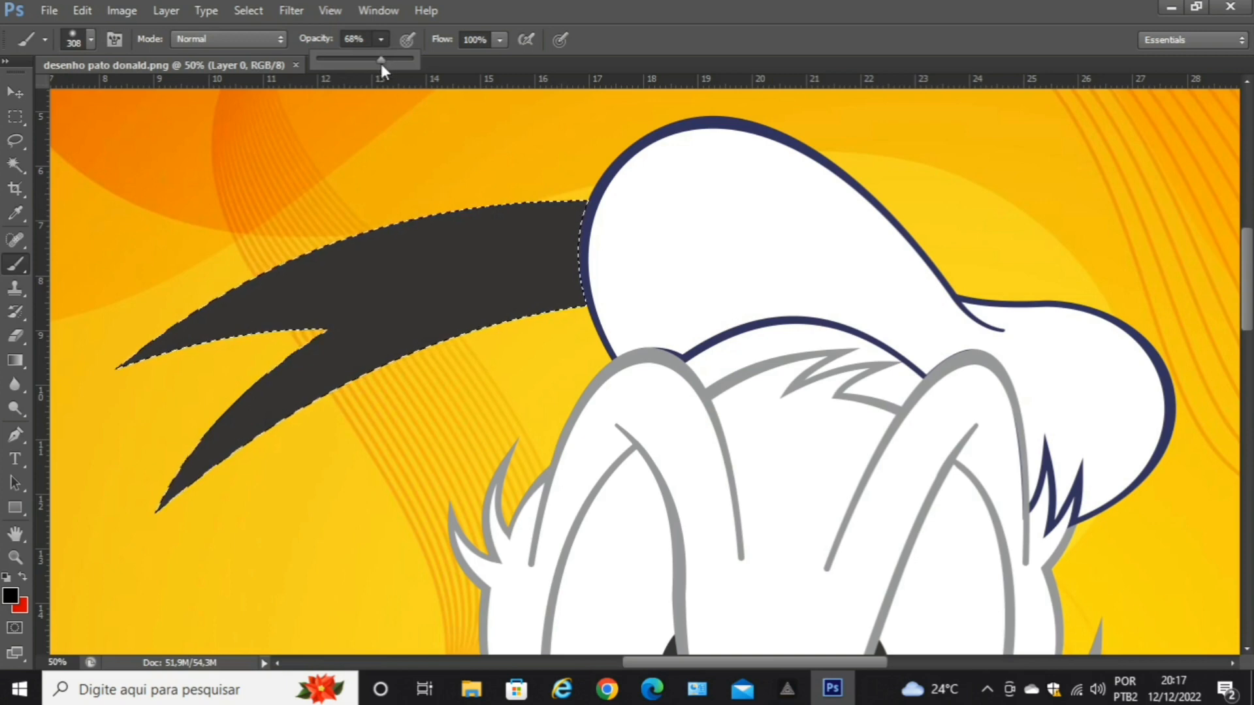
pyautogui.click(290, 251)
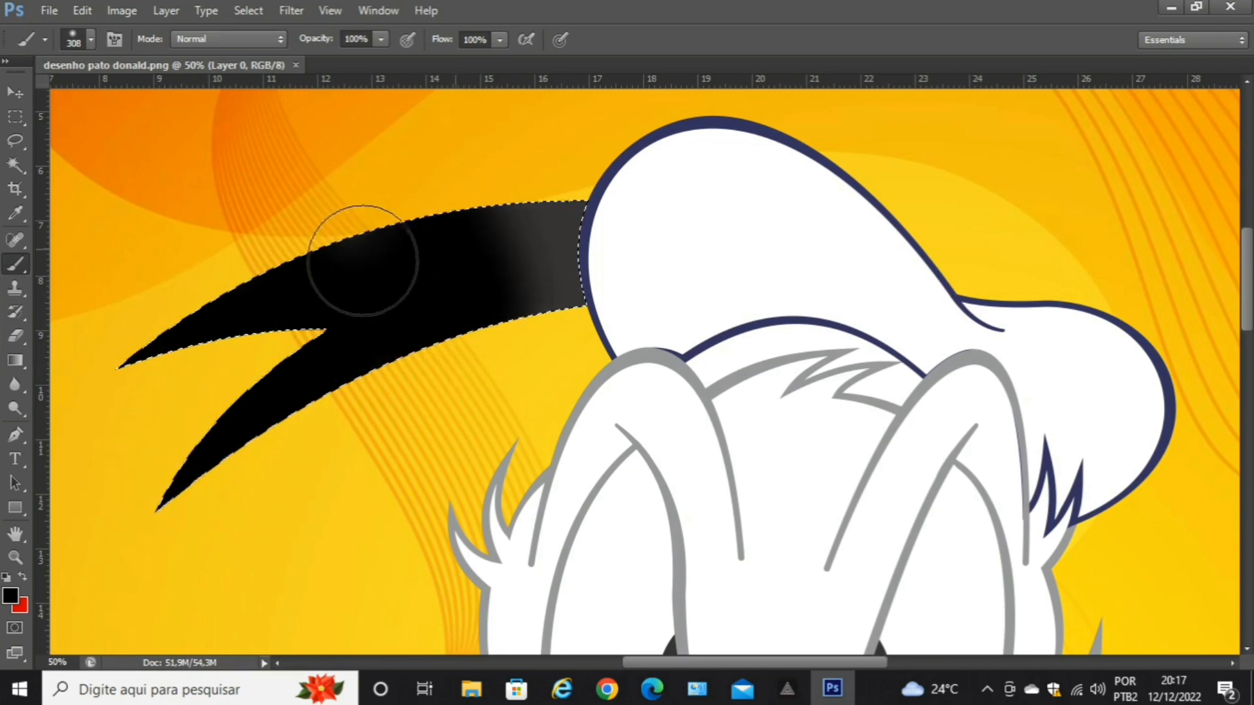
pyautogui.moveTo(404, 335)
pyautogui.mouseDown()
pyautogui.moveTo(484, 362)
pyautogui.moveTo(555, 209)
pyautogui.moveTo(572, 330)
pyautogui.moveTo(561, 300)
pyautogui.mouseUp()
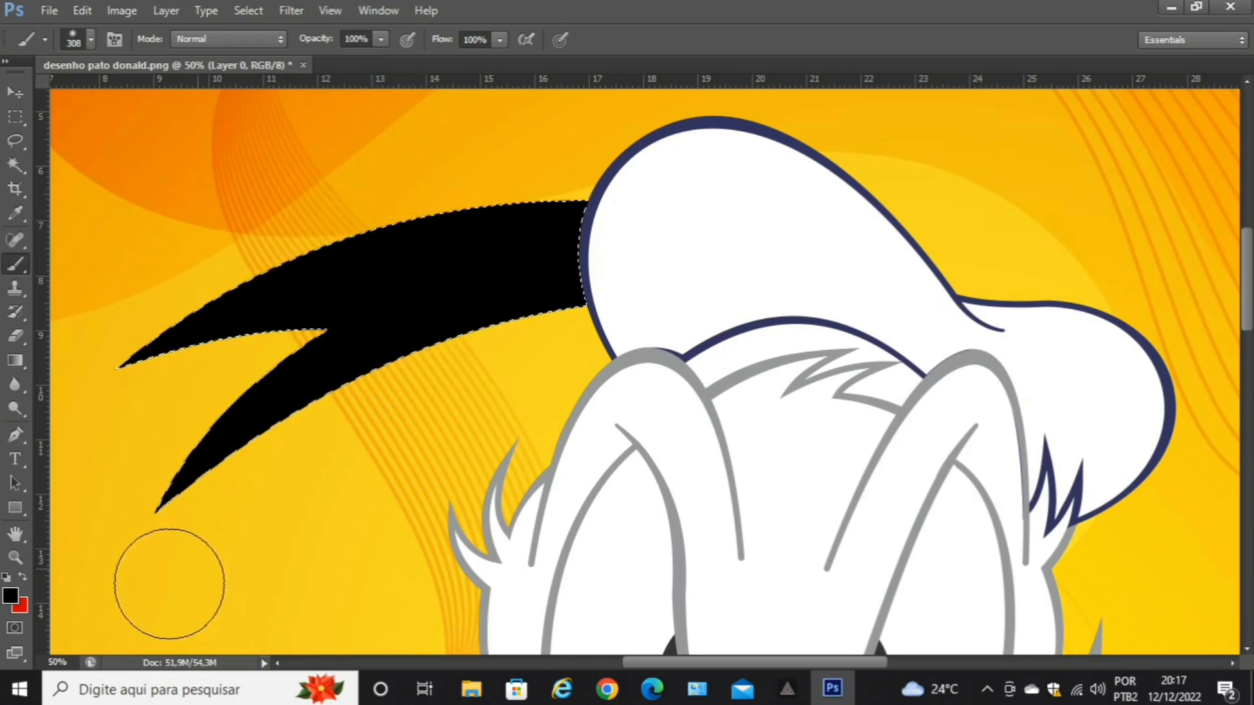
# Set the foreground color to a vivid blue with hue 234.
pyautogui.click(9, 600)
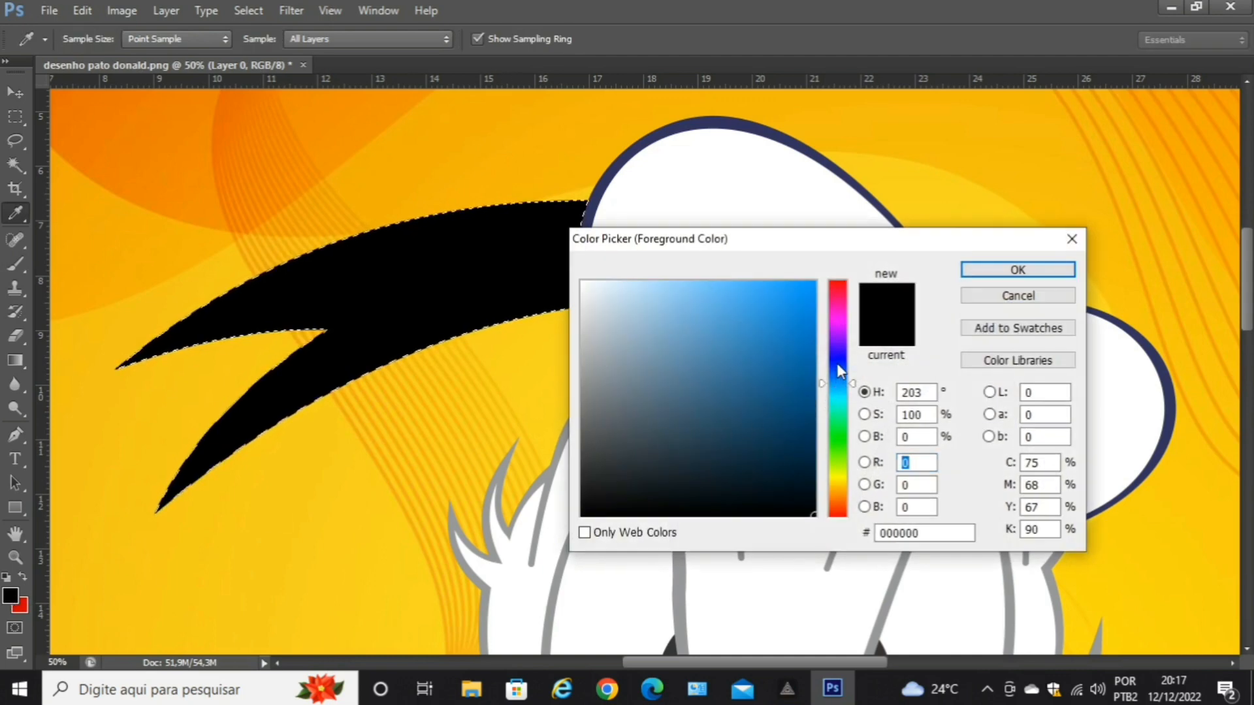
pyautogui.click(837, 364)
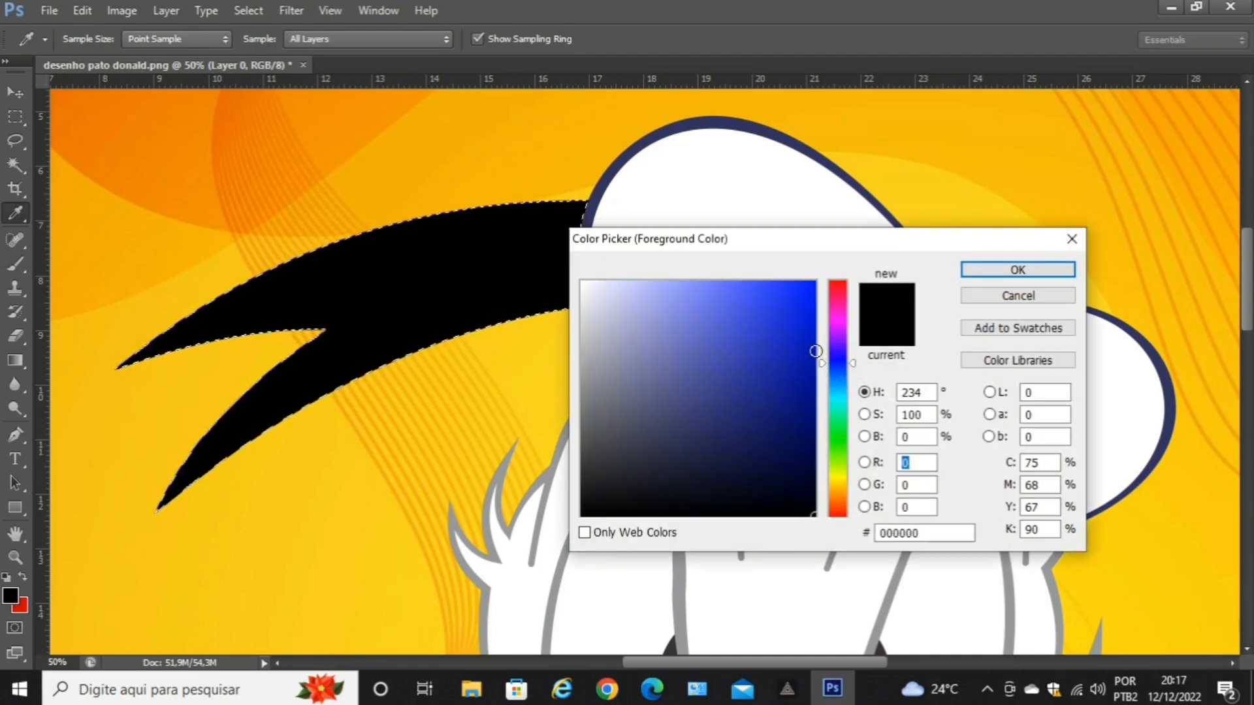
pyautogui.click(816, 352)
pyautogui.click(985, 273)
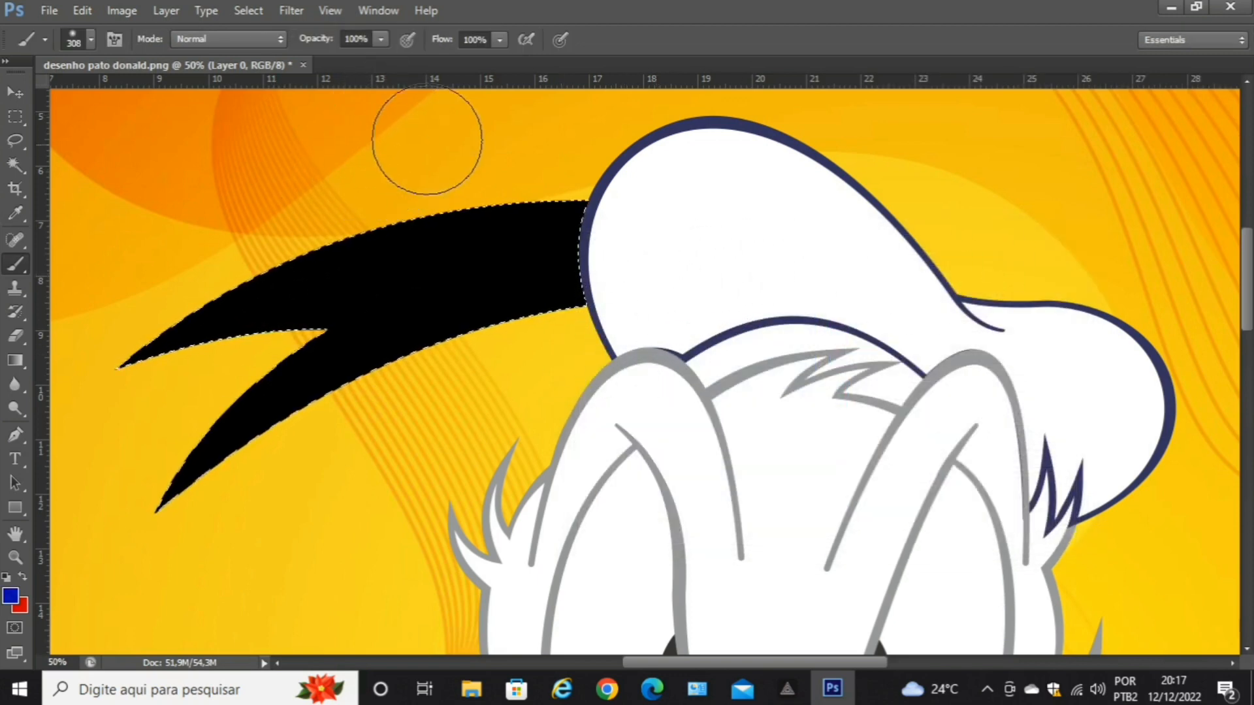
# Shade the ribbon's end next to the hat with soft blue strokes at 15% brush opacity.
pyautogui.click(384, 40)
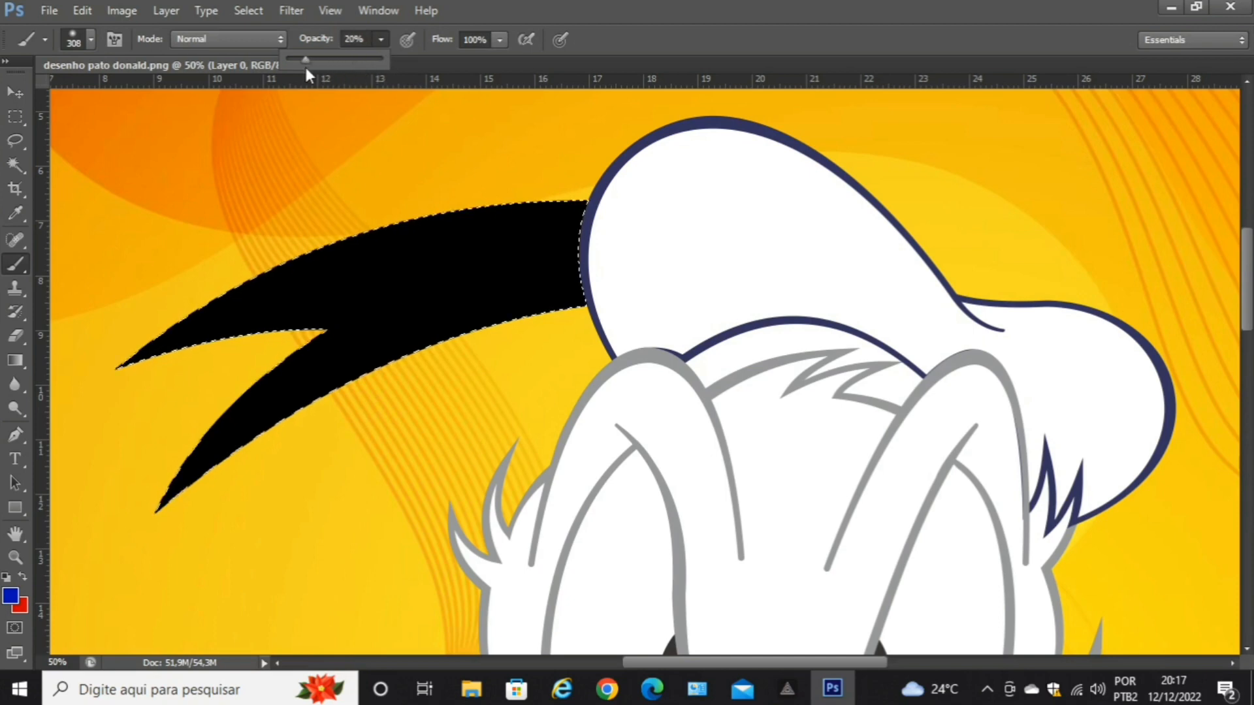
pyautogui.moveTo(306, 68); pyautogui.dragTo(299, 68)
pyautogui.click(528, 179)
pyautogui.moveTo(528, 179)
pyautogui.mouseDown()
pyautogui.moveTo(565, 376)
pyautogui.moveTo(520, 281)
pyautogui.mouseUp()
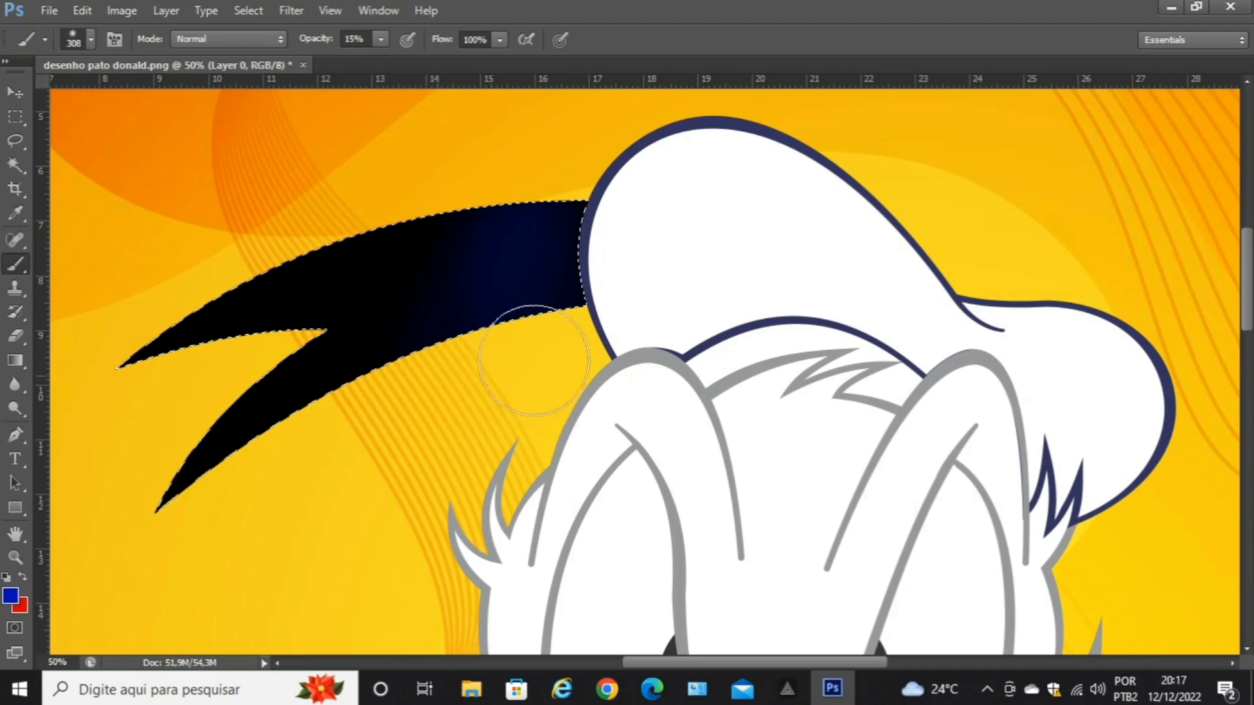
pyautogui.moveTo(534, 361)
pyautogui.mouseDown()
pyautogui.moveTo(597, 192)
pyautogui.moveTo(619, 195)
pyautogui.moveTo(560, 327)
pyautogui.moveTo(560, 382)
pyautogui.mouseUp()
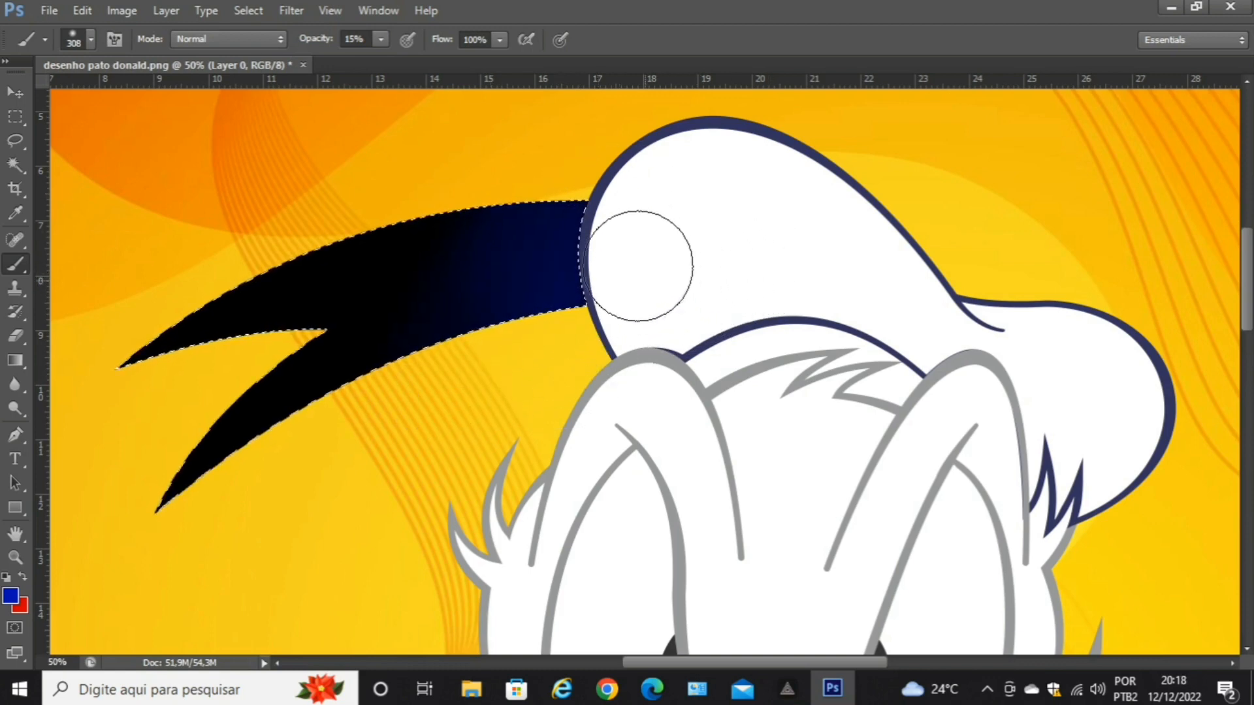
pyautogui.moveTo(638, 266)
pyautogui.mouseDown()
pyautogui.moveTo(531, 258)
pyautogui.moveTo(448, 383)
pyautogui.moveTo(490, 313)
pyautogui.moveTo(661, 210)
pyautogui.mouseUp()
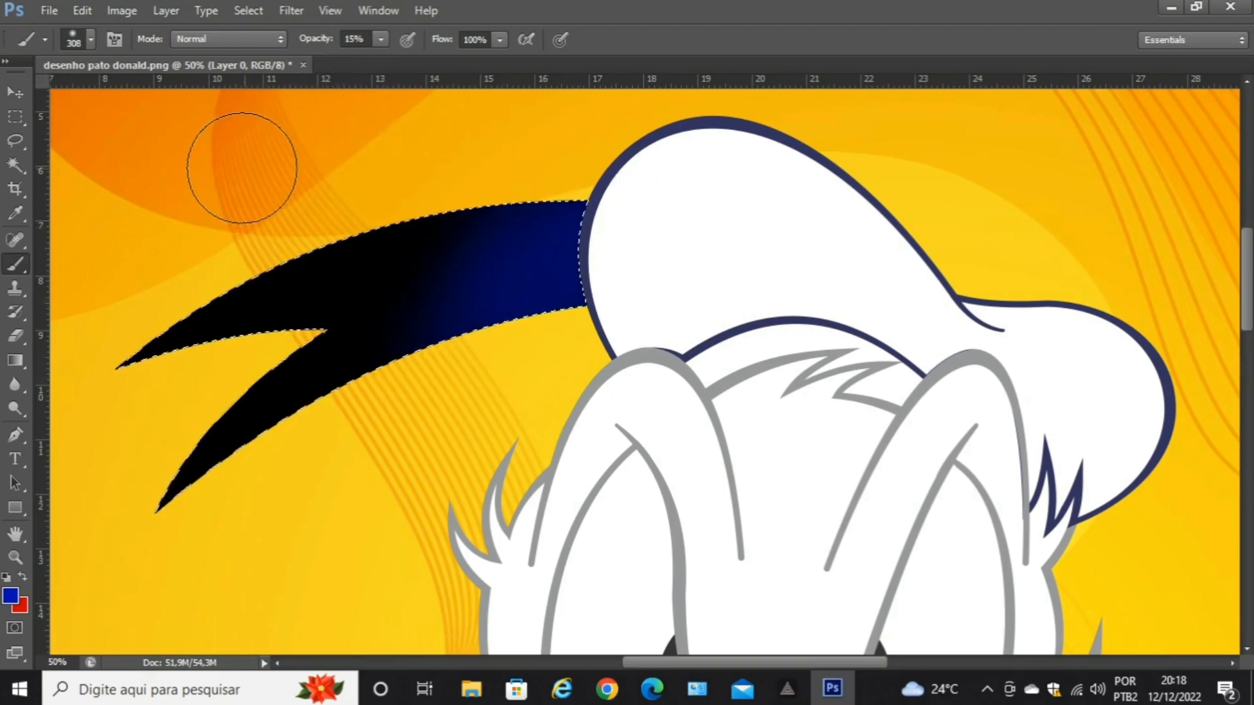
# Reduce the brush size to 174 px.
pyautogui.click(92, 41)
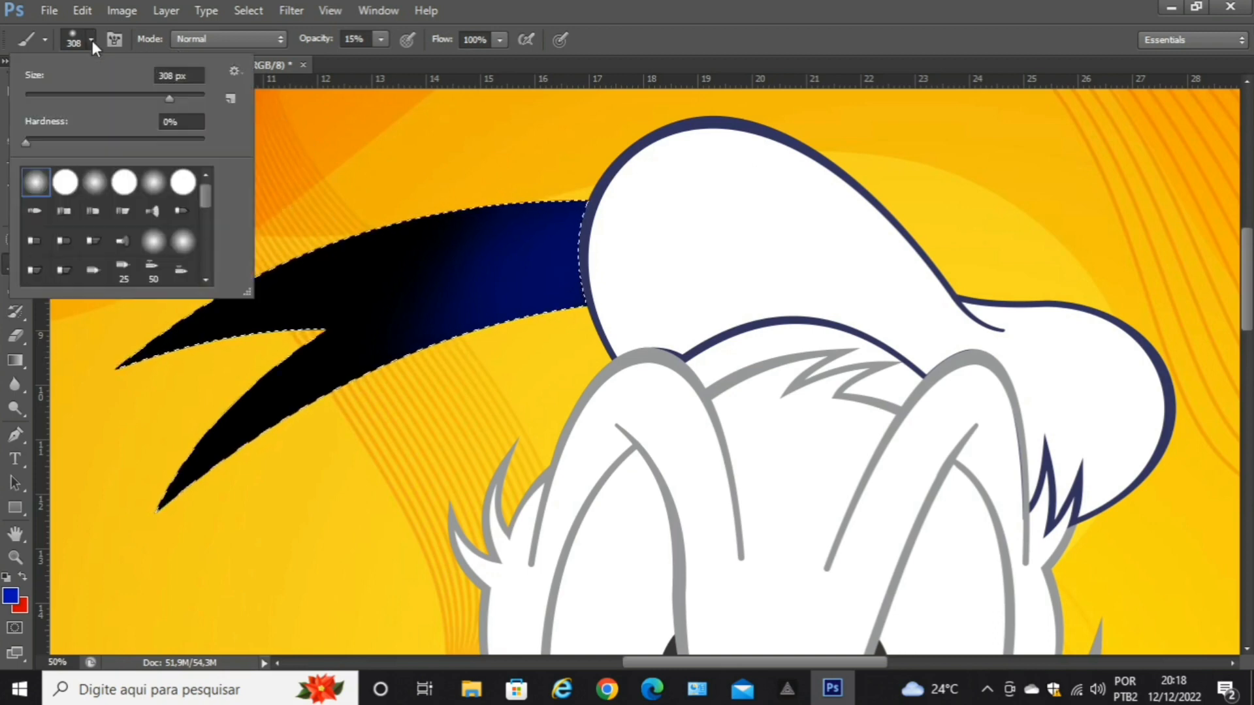
pyautogui.moveTo(170, 100); pyautogui.dragTo(148, 101)
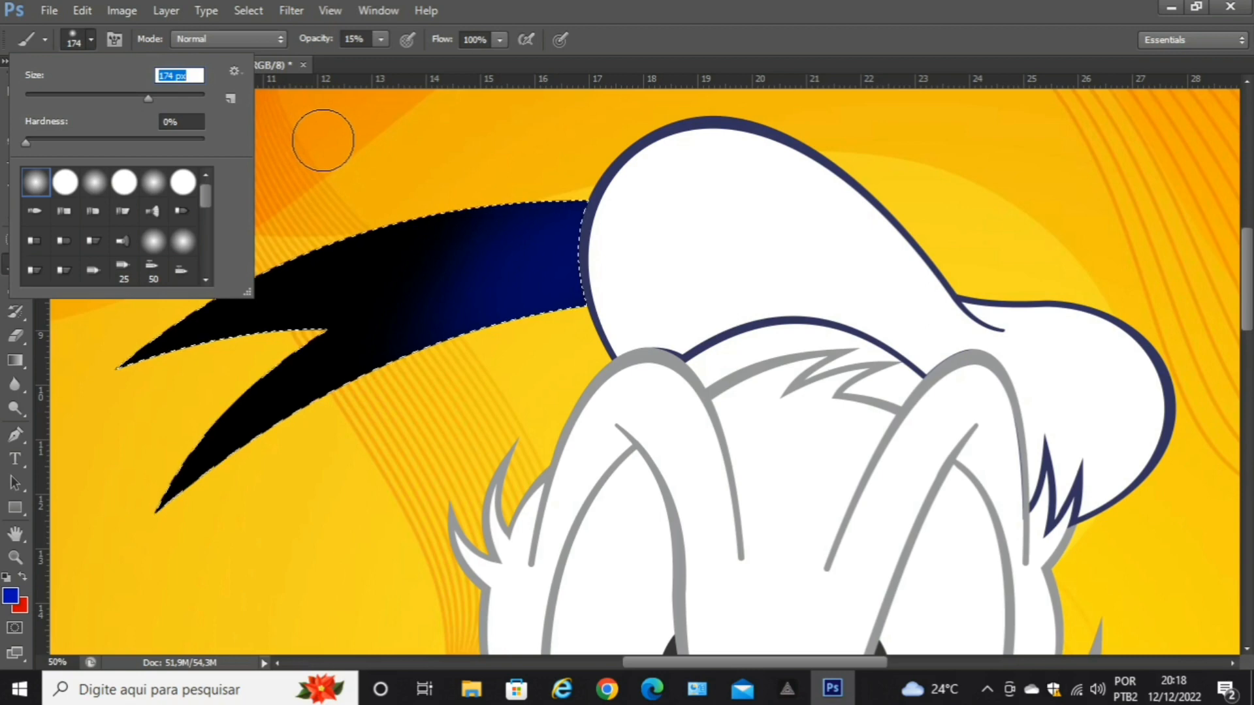
pyautogui.click(363, 60)
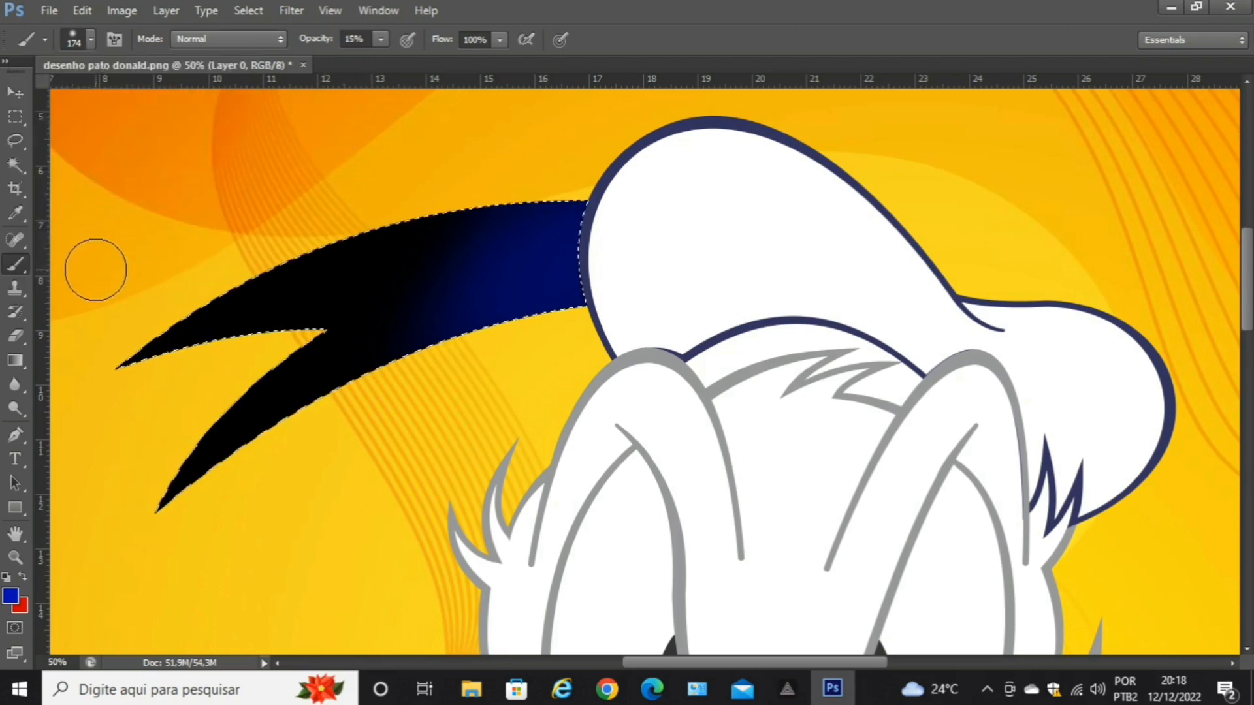
# Sample black from the ribbon as the foreground color and set the brush size to 298 px.
pyautogui.click(17, 214)
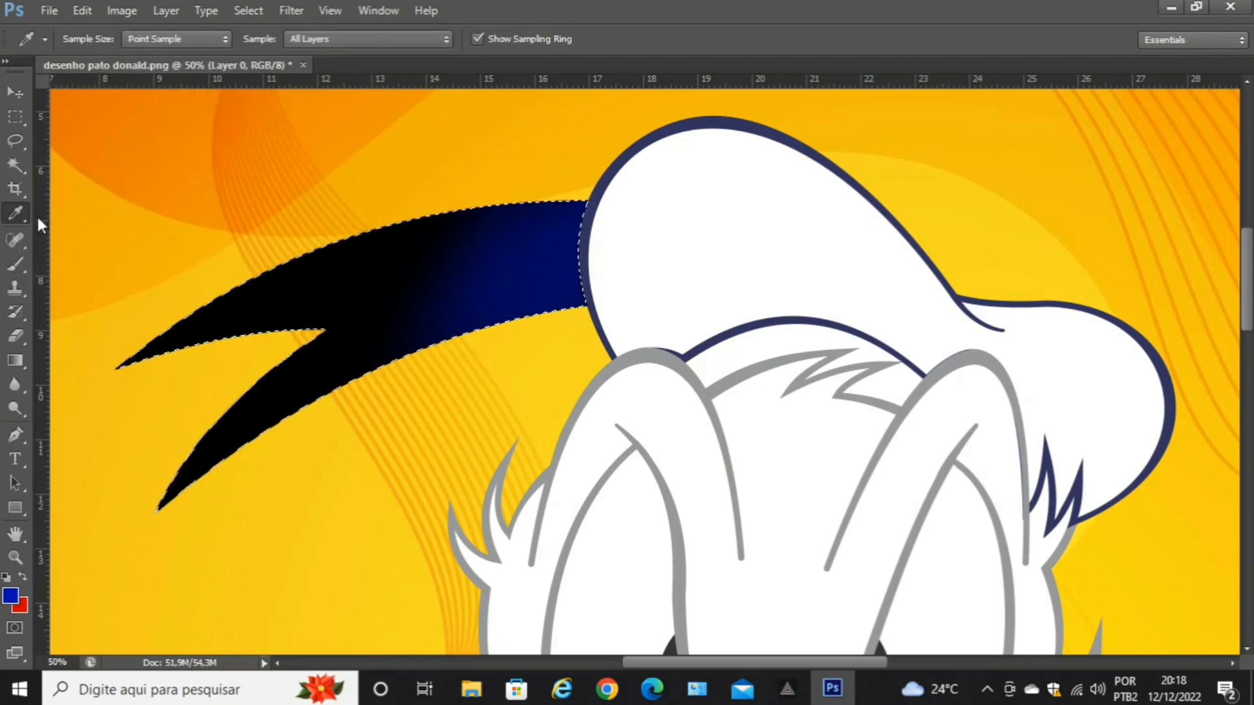
pyautogui.click(255, 302)
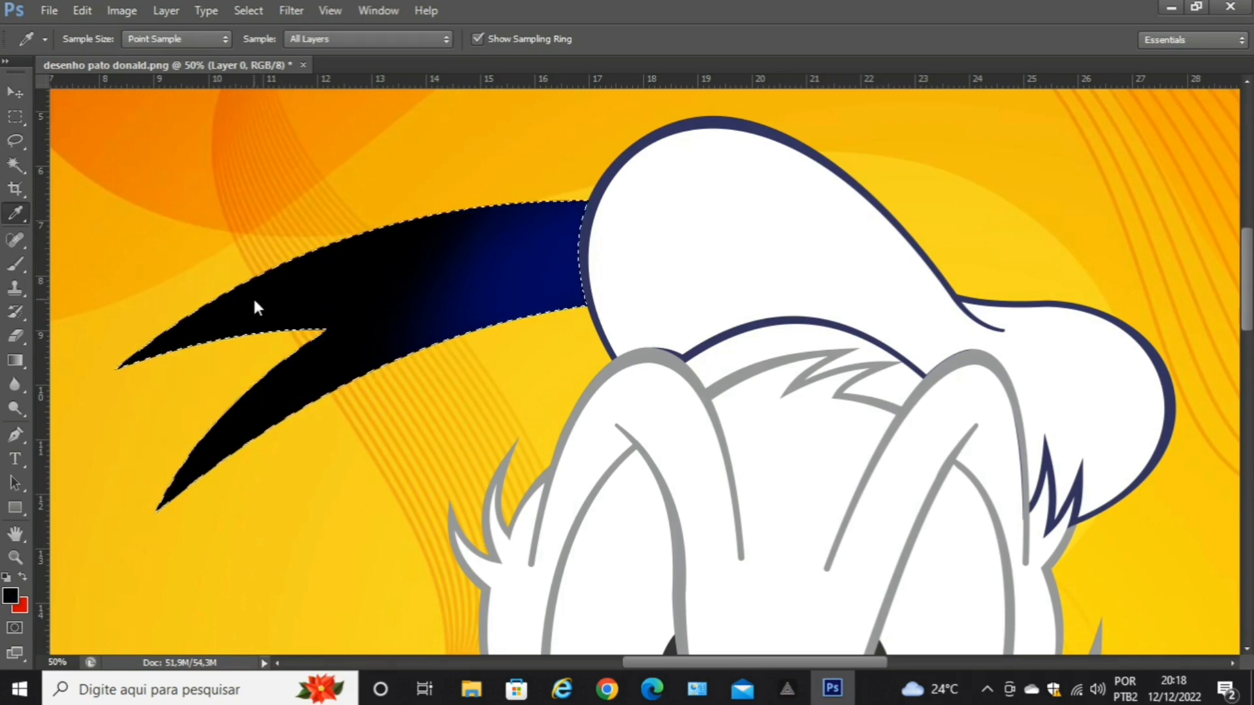
pyautogui.click(15, 264)
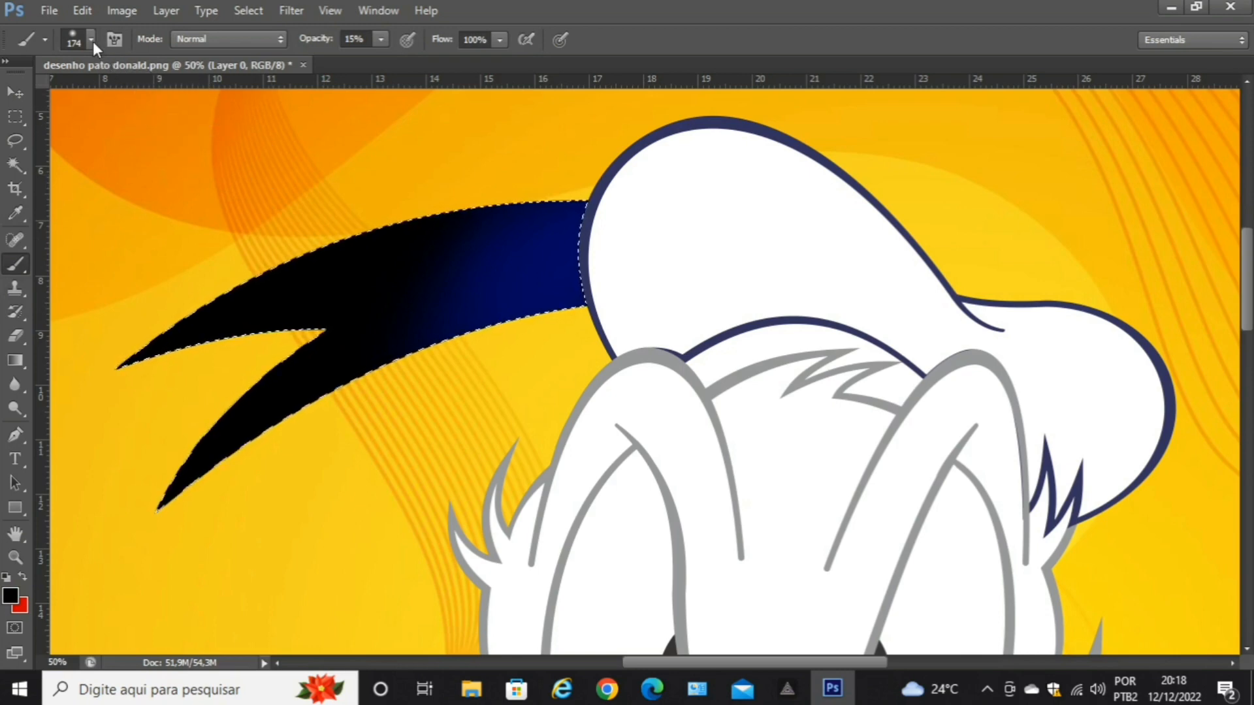
pyautogui.click(92, 41)
pyautogui.click(150, 99)
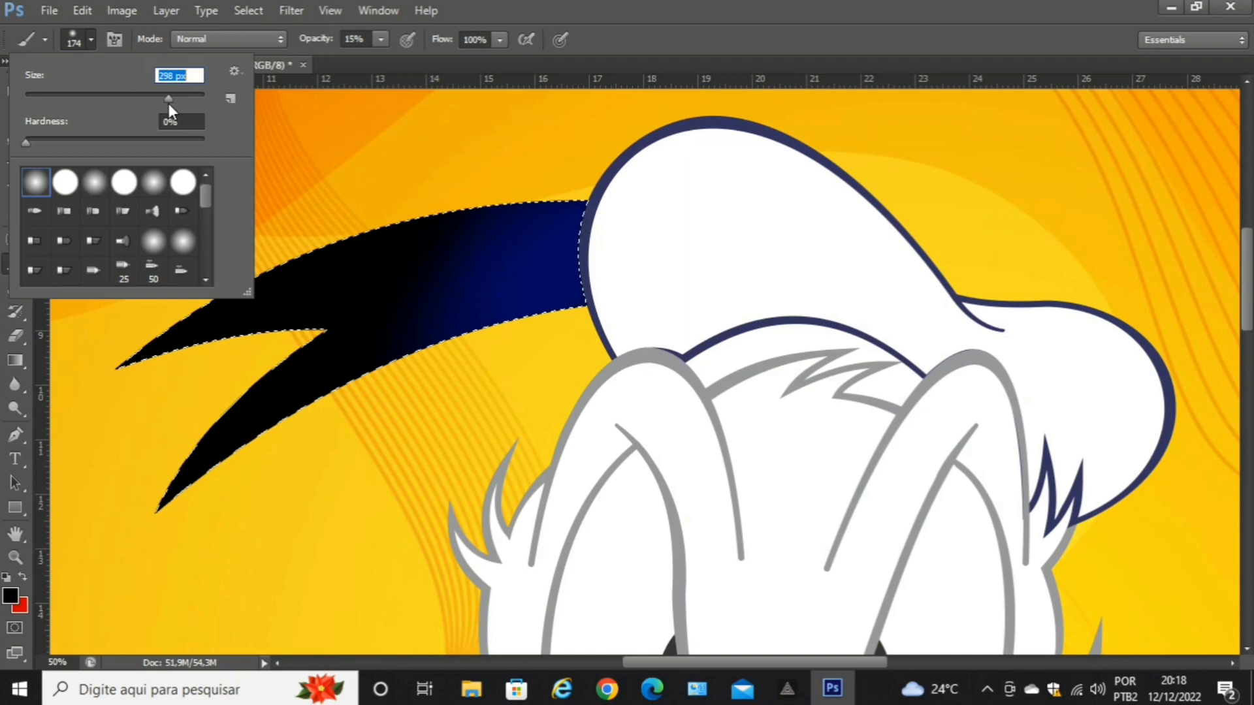
pyautogui.click(328, 268)
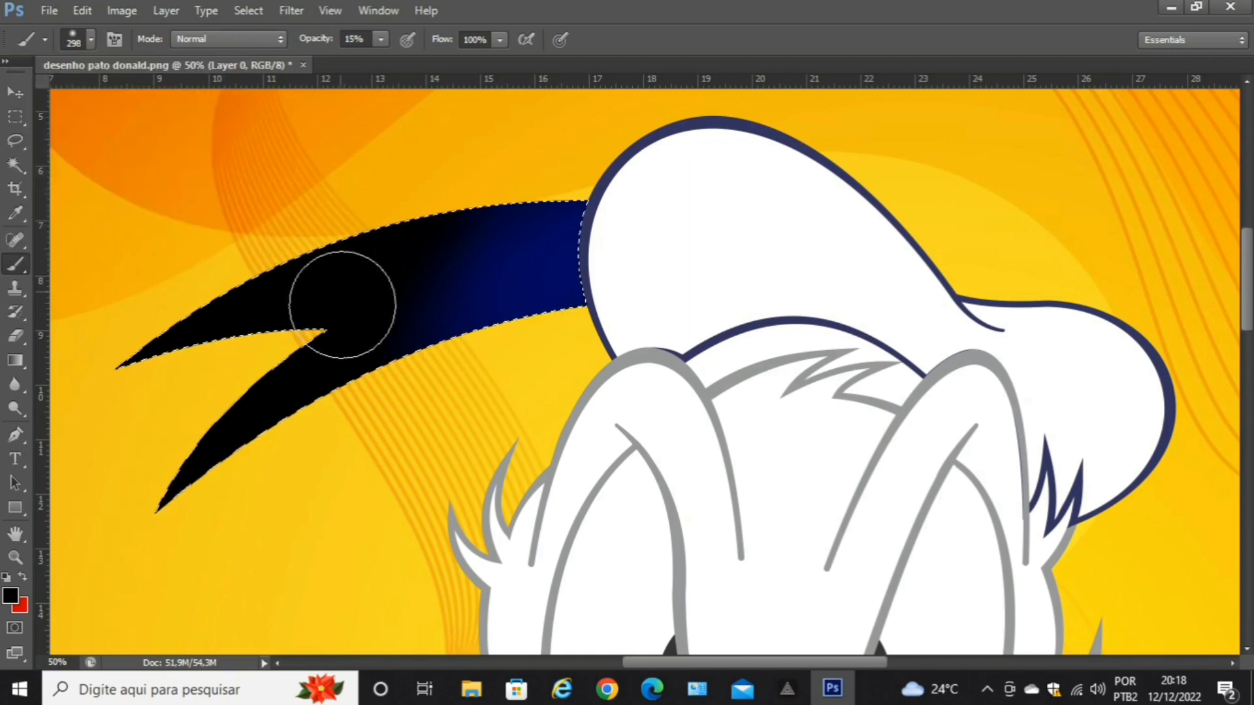
# Darken the upper and lower edges of the ribbon's blue area with soft black strokes at 15% opacity.
pyautogui.moveTo(342, 304); pyautogui.dragTo(450, 222)
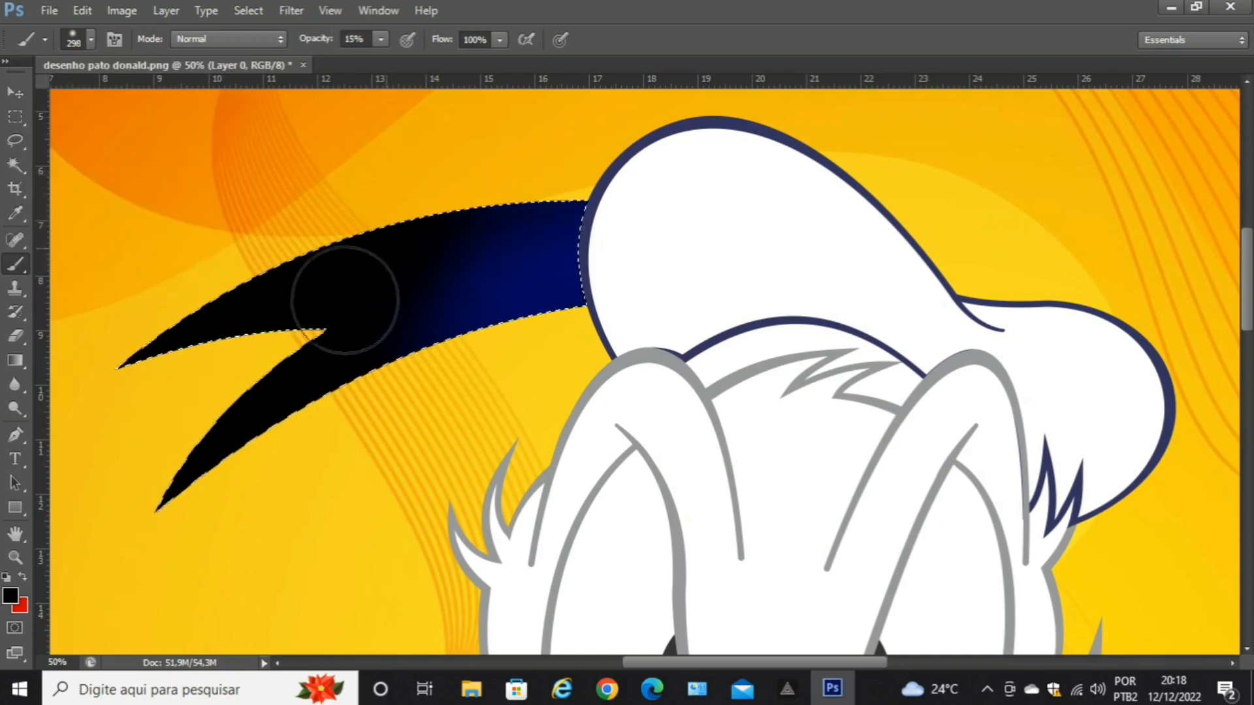
pyautogui.moveTo(341, 304)
pyautogui.mouseDown()
pyautogui.moveTo(367, 271)
pyautogui.moveTo(499, 202)
pyautogui.moveTo(593, 173)
pyautogui.mouseUp()
pyautogui.moveTo(437, 258); pyautogui.dragTo(367, 328)
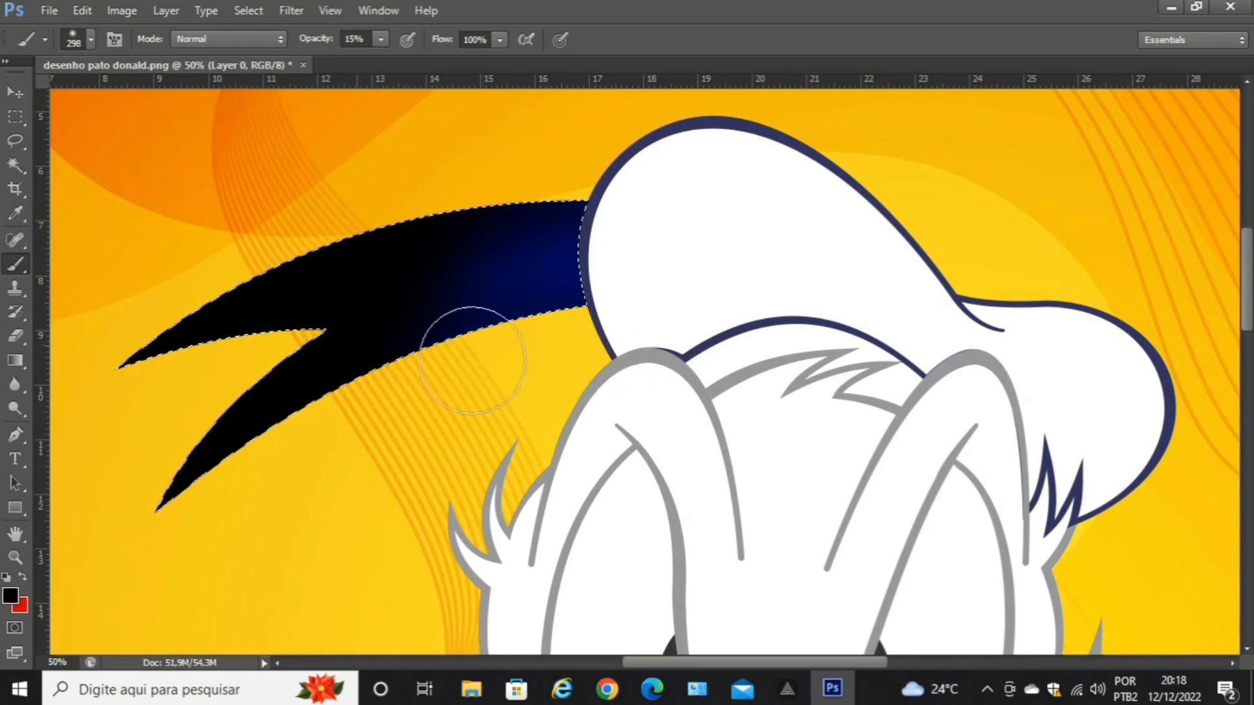
pyautogui.moveTo(472, 359)
pyautogui.mouseDown()
pyautogui.moveTo(646, 305)
pyautogui.moveTo(543, 331)
pyautogui.moveTo(374, 335)
pyautogui.moveTo(645, 335)
pyautogui.moveTo(595, 354)
pyautogui.moveTo(420, 347)
pyautogui.mouseUp()
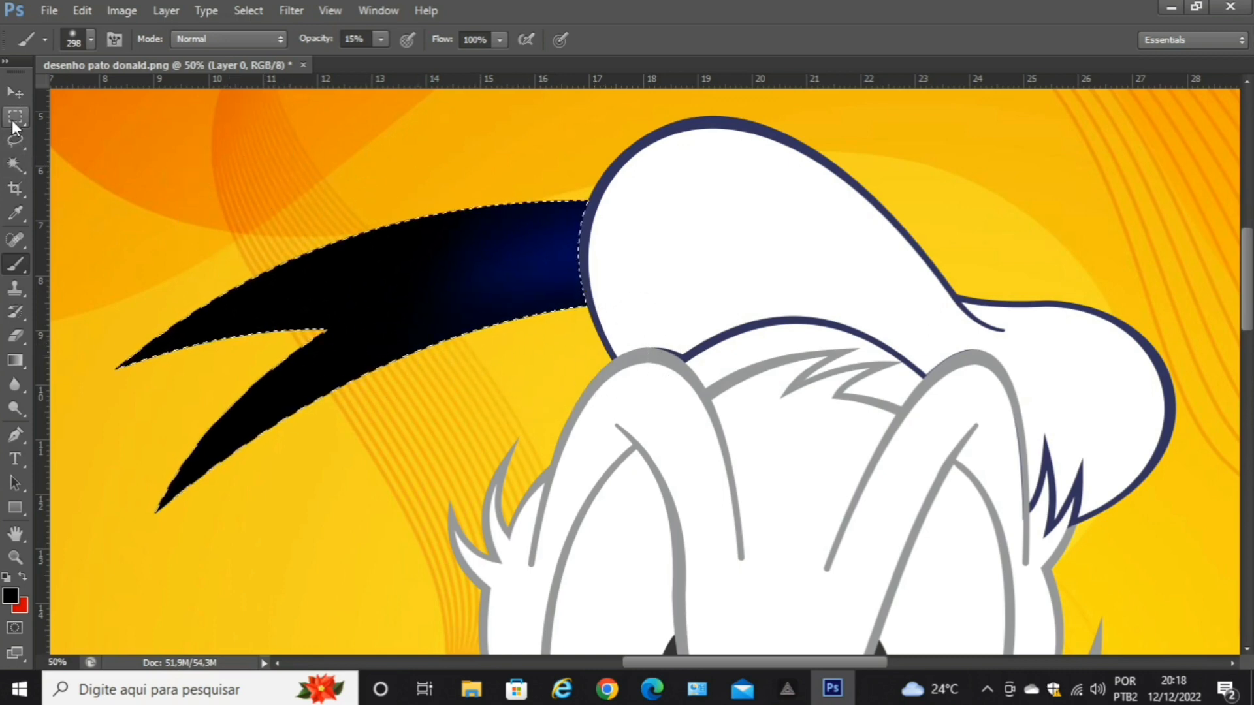
# Select the white area of the hat with the Magic Wand.
pyautogui.click(16, 166)
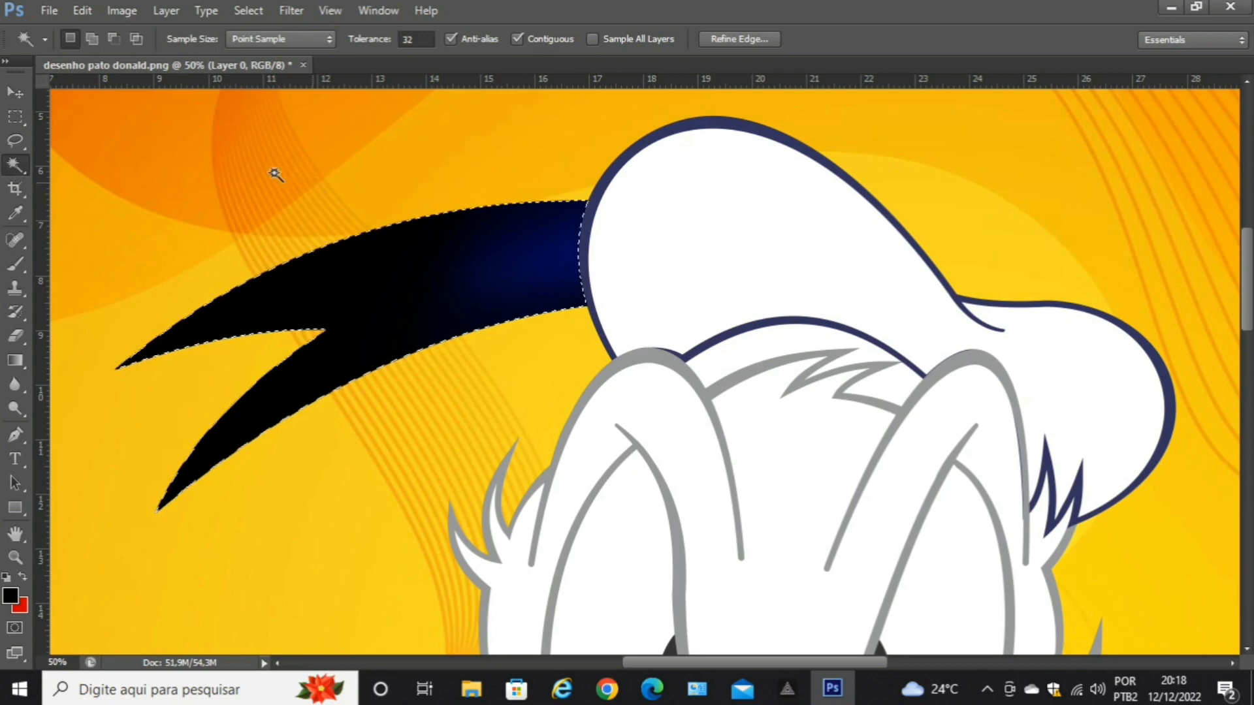
pyautogui.click(706, 224)
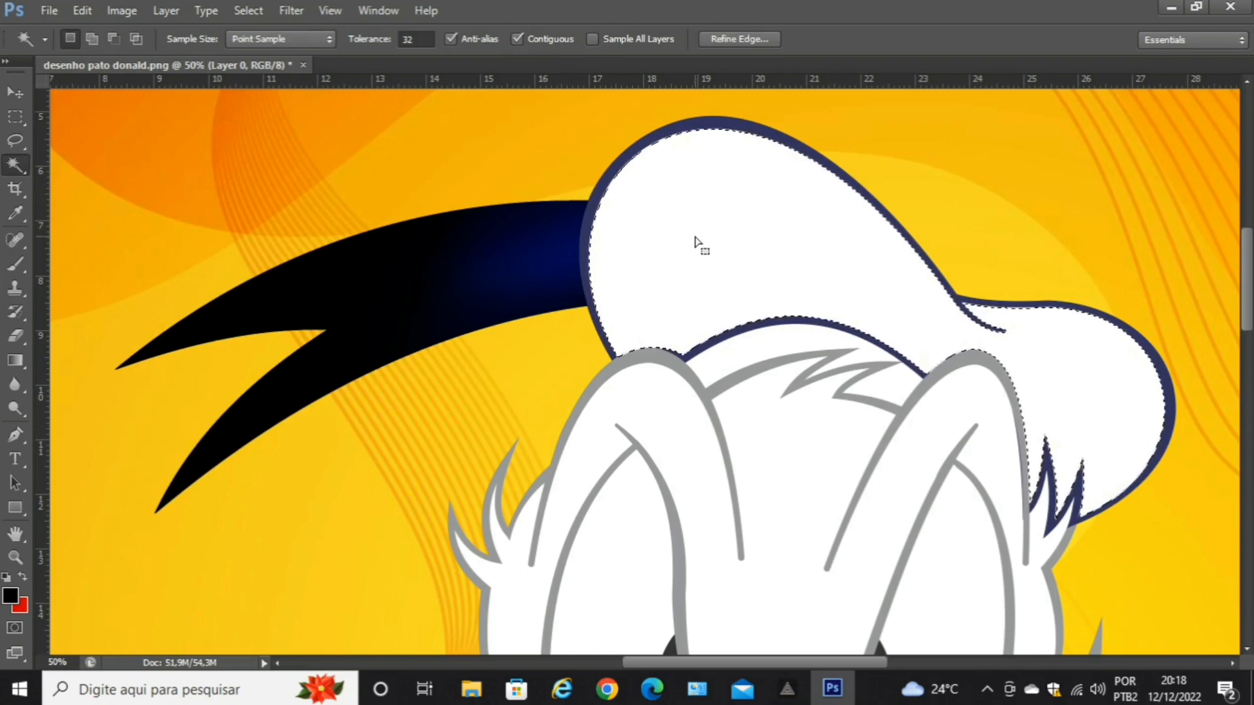
pyautogui.hscroll(3, 766, 627)
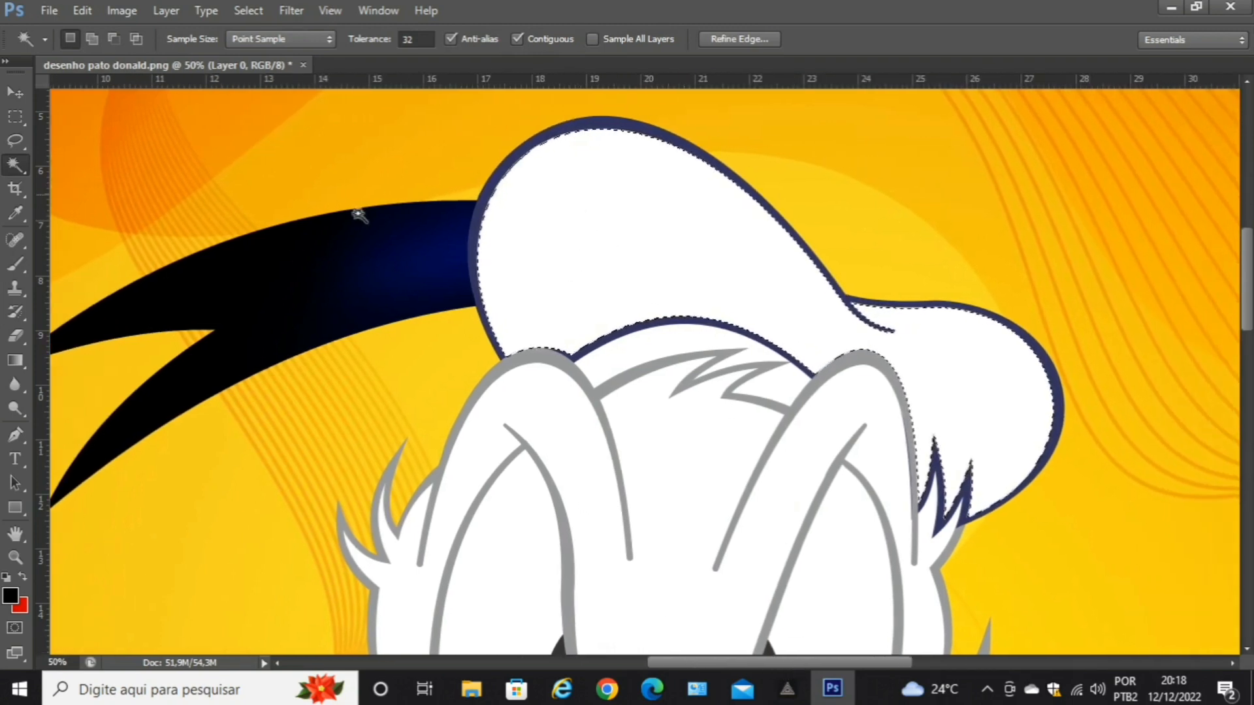
# Set the foreground color to bright blue 06a0f0.
pyautogui.click(11, 596)
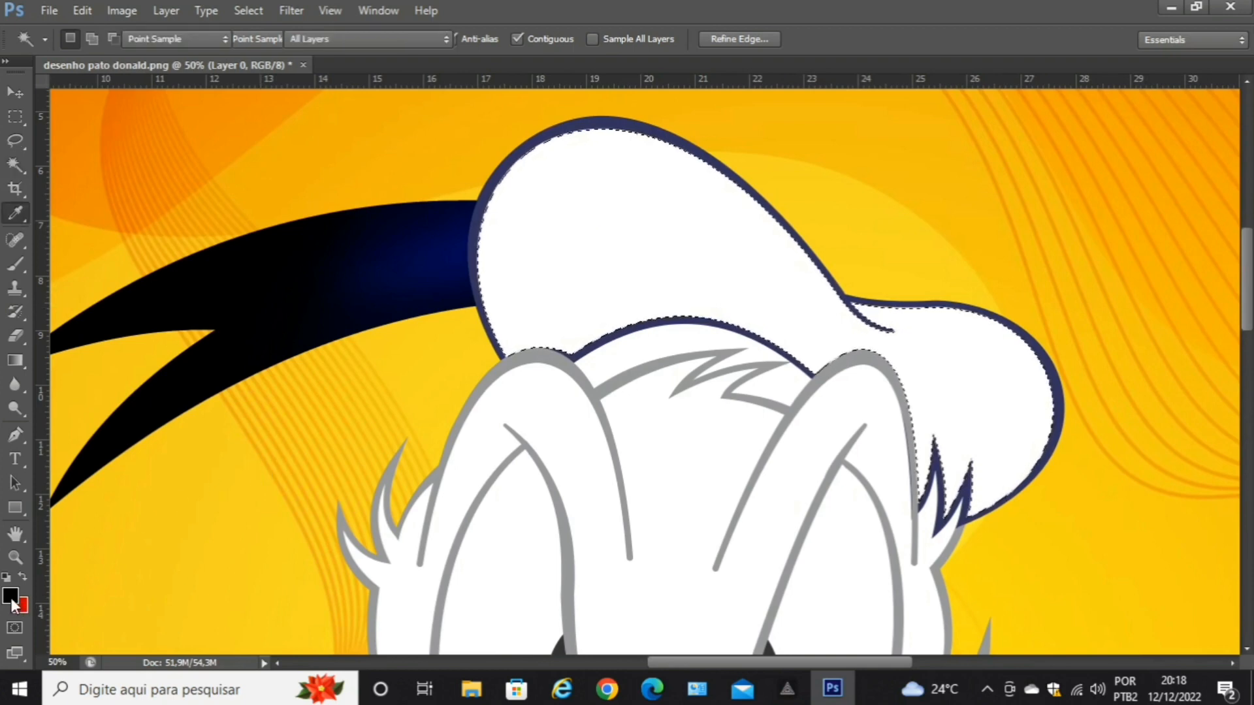
pyautogui.click(845, 387)
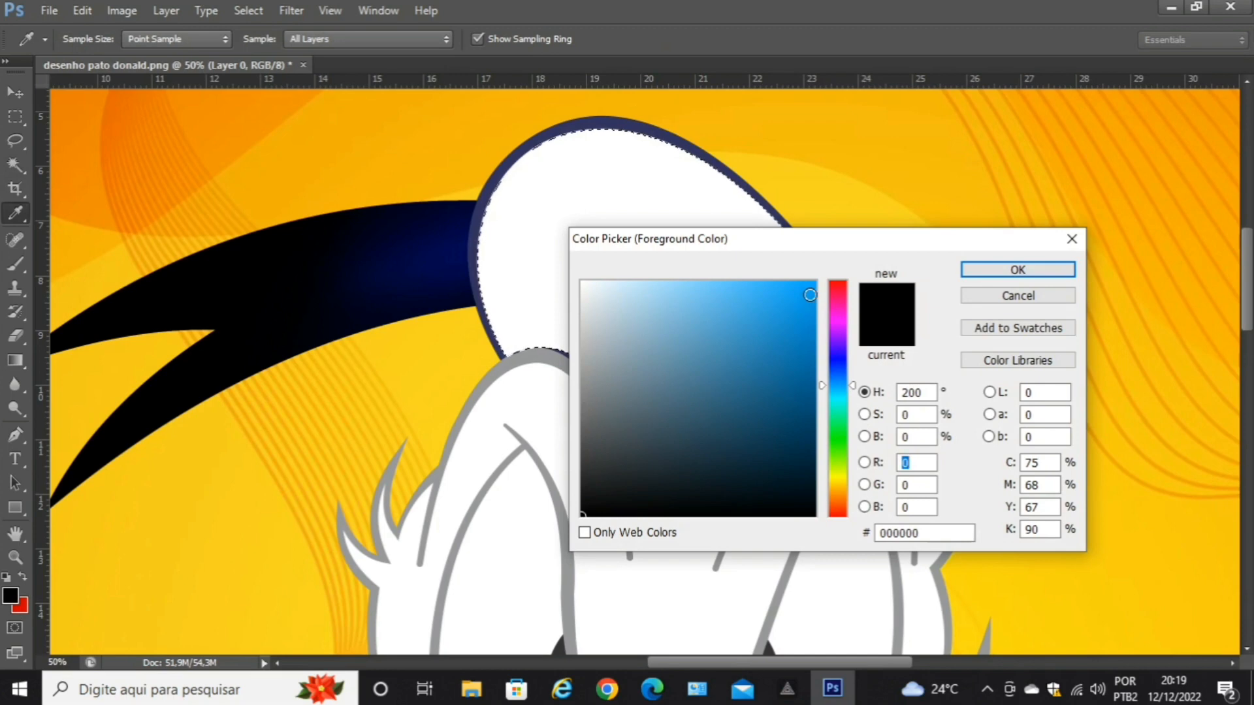
pyautogui.click(812, 295)
pyautogui.click(969, 275)
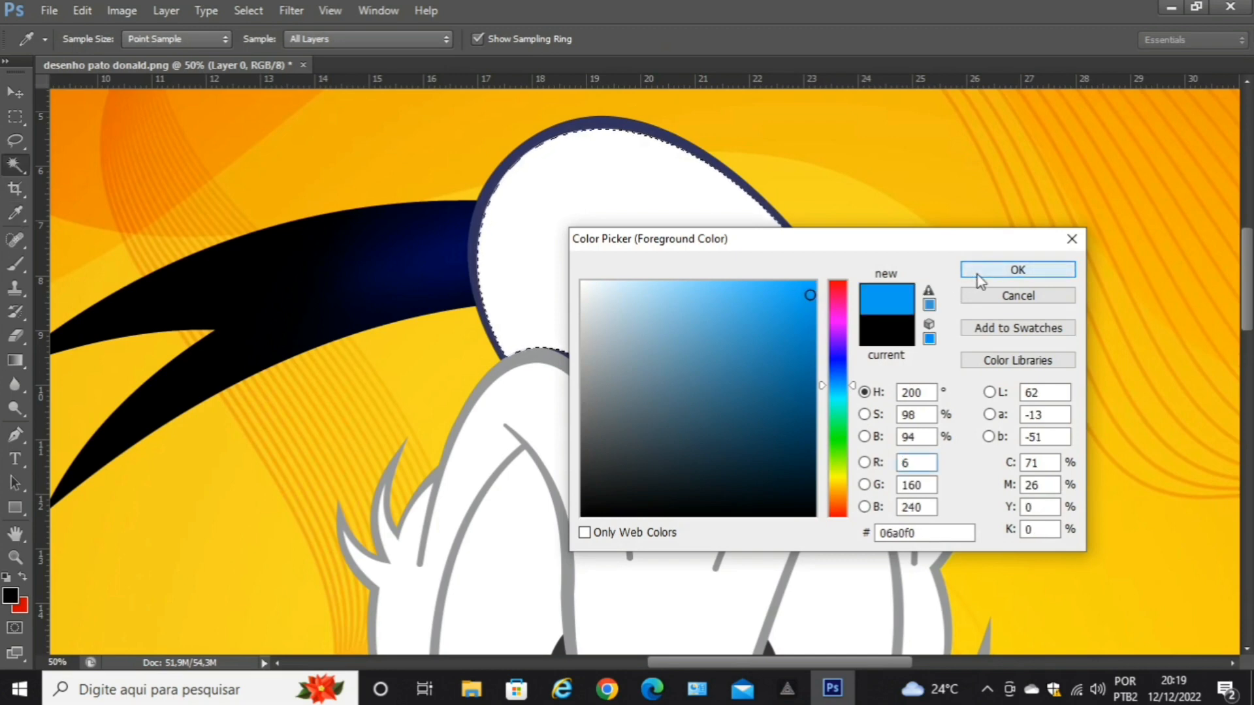
# Paint the whole selected hat bright blue with the soft 298 px brush, raising its opacity to 100%.
pyautogui.click(16, 264)
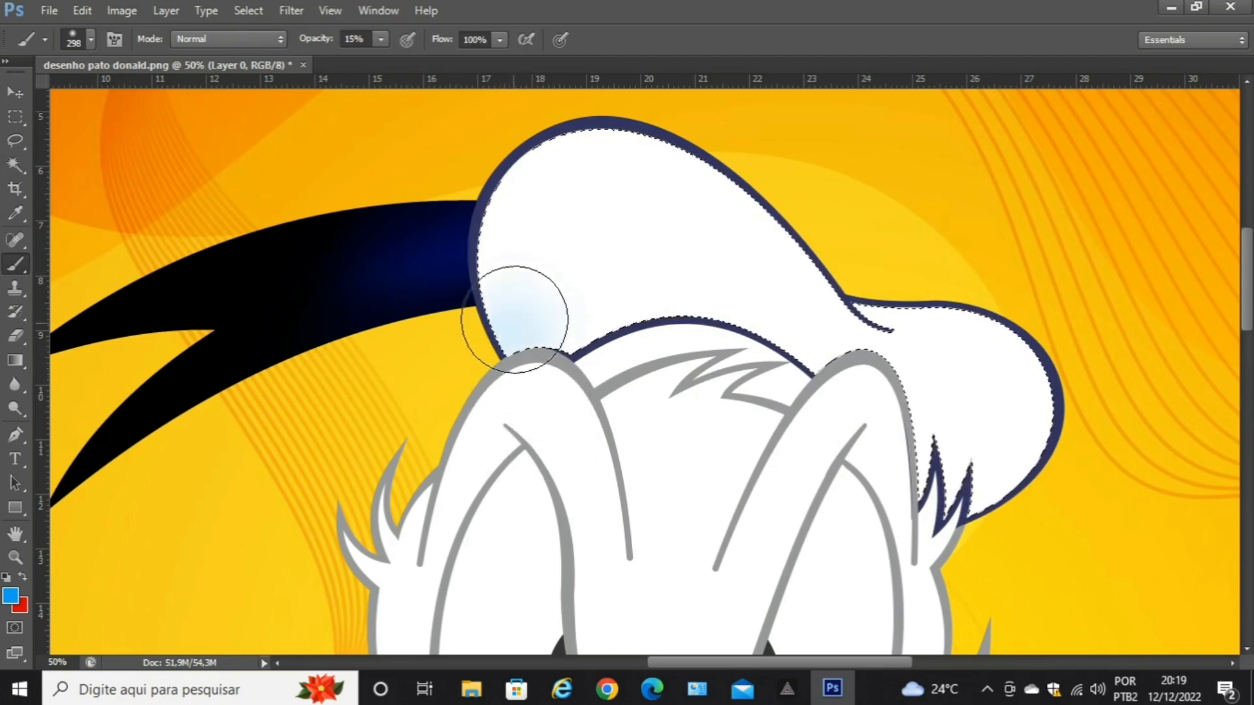
pyautogui.click(381, 40)
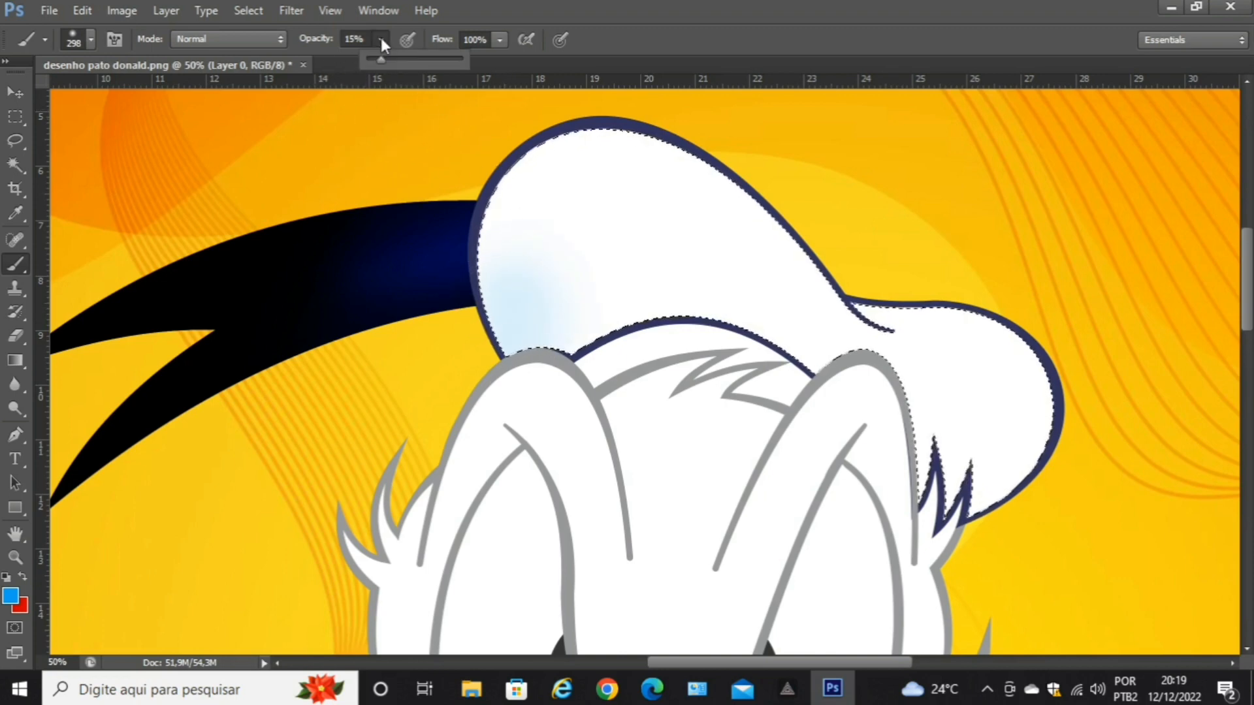
pyautogui.moveTo(381, 62); pyautogui.dragTo(480, 61)
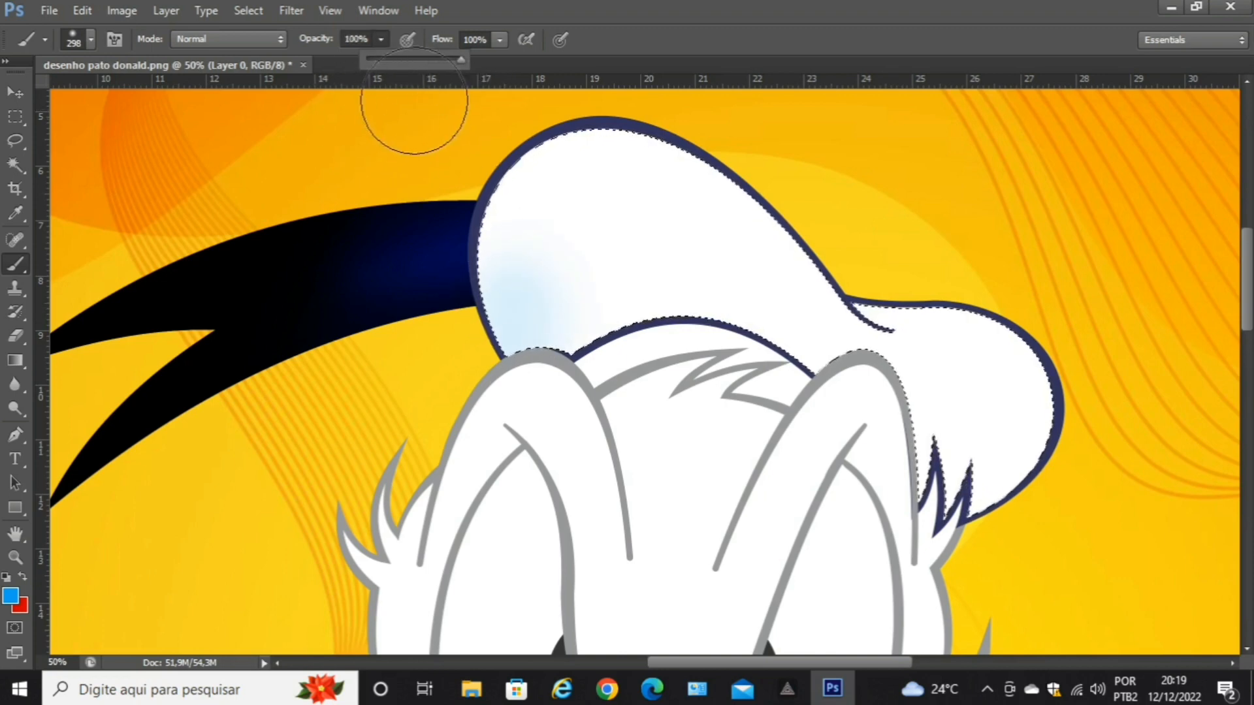
pyautogui.moveTo(513, 258)
pyautogui.mouseDown()
pyautogui.moveTo(538, 405)
pyautogui.moveTo(513, 316)
pyautogui.moveTo(515, 211)
pyautogui.moveTo(603, 157)
pyautogui.moveTo(626, 162)
pyautogui.moveTo(496, 214)
pyautogui.moveTo(653, 188)
pyautogui.moveTo(819, 293)
pyautogui.moveTo(783, 258)
pyautogui.mouseUp()
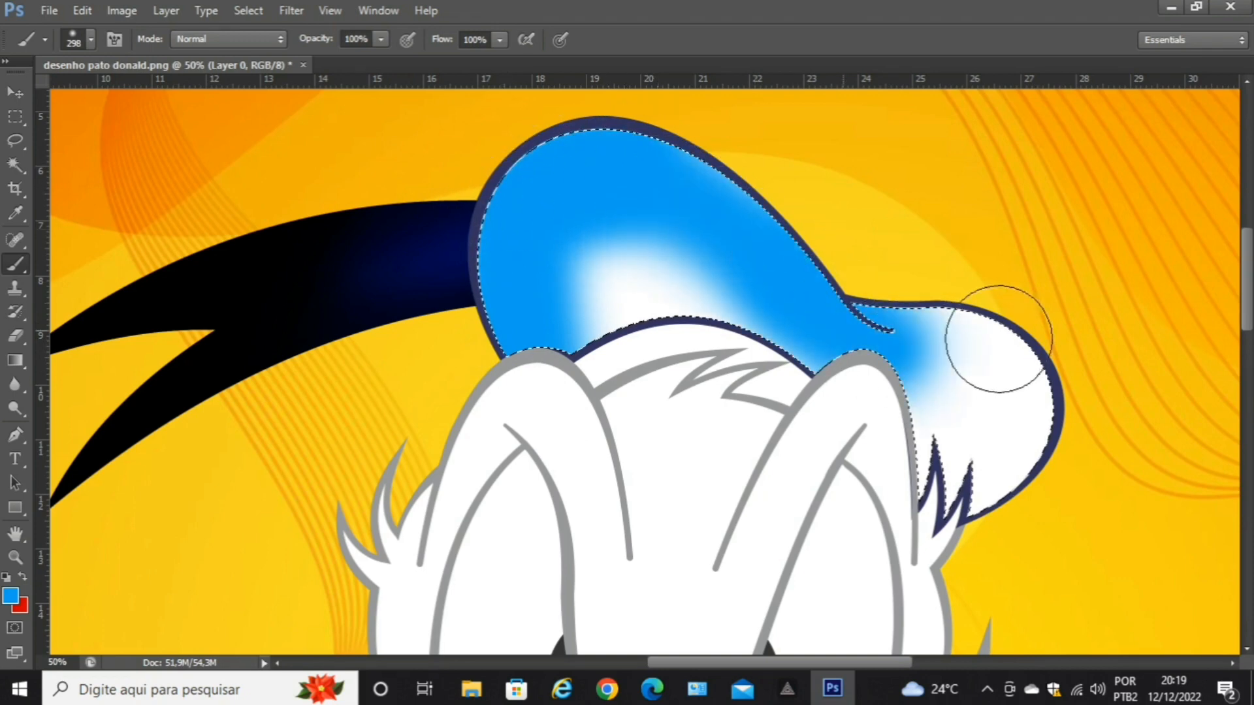
pyautogui.moveTo(999, 495)
pyautogui.mouseDown()
pyautogui.moveTo(888, 511)
pyautogui.moveTo(995, 458)
pyautogui.moveTo(888, 421)
pyautogui.moveTo(885, 432)
pyautogui.moveTo(666, 315)
pyautogui.moveTo(514, 373)
pyautogui.moveTo(546, 293)
pyautogui.moveTo(698, 260)
pyautogui.moveTo(646, 266)
pyautogui.moveTo(518, 373)
pyautogui.mouseUp()
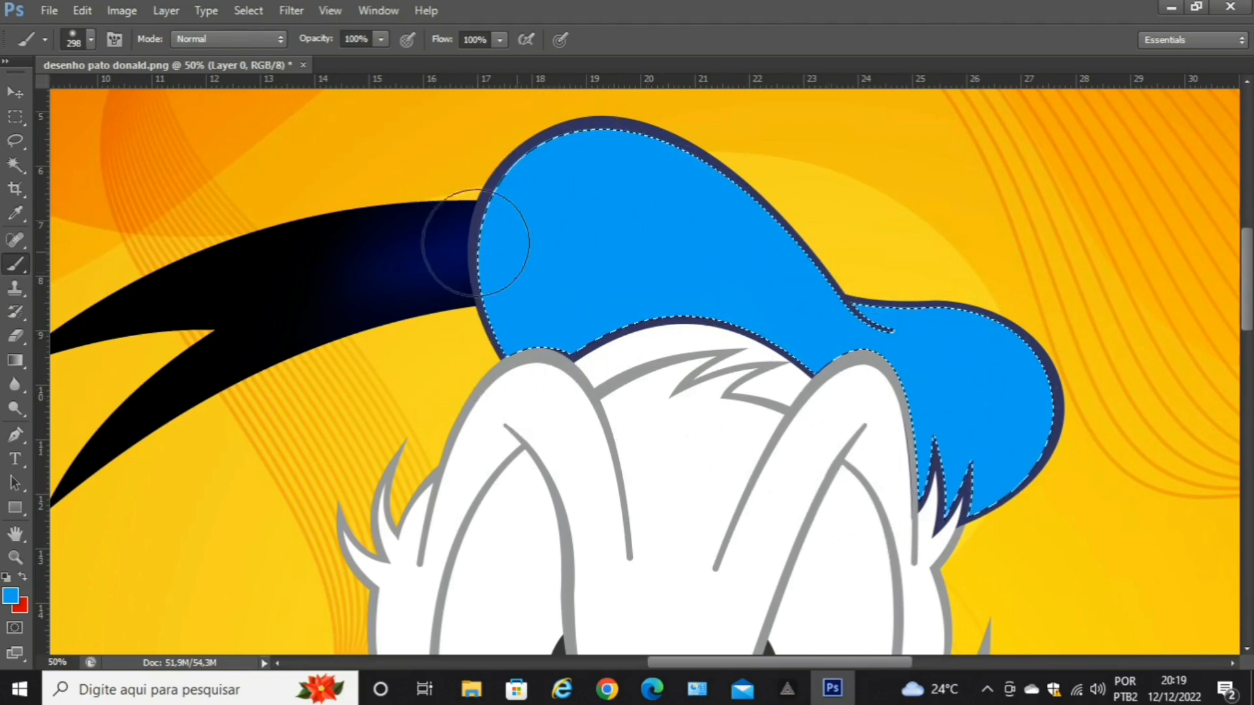
# Lower the brush opacity to 35% and set the foreground color to medium blue 016ca3.
pyautogui.click(382, 41)
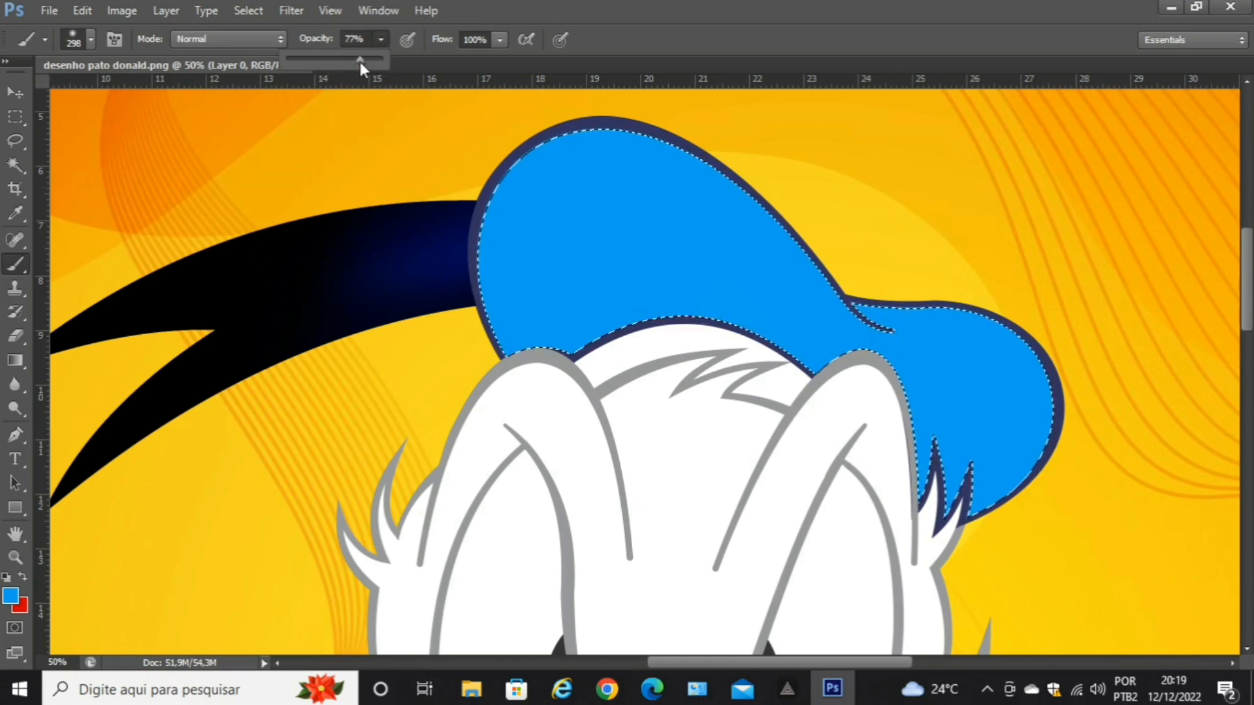
pyautogui.moveTo(322, 66); pyautogui.dragTo(319, 64)
pyautogui.click(15, 596)
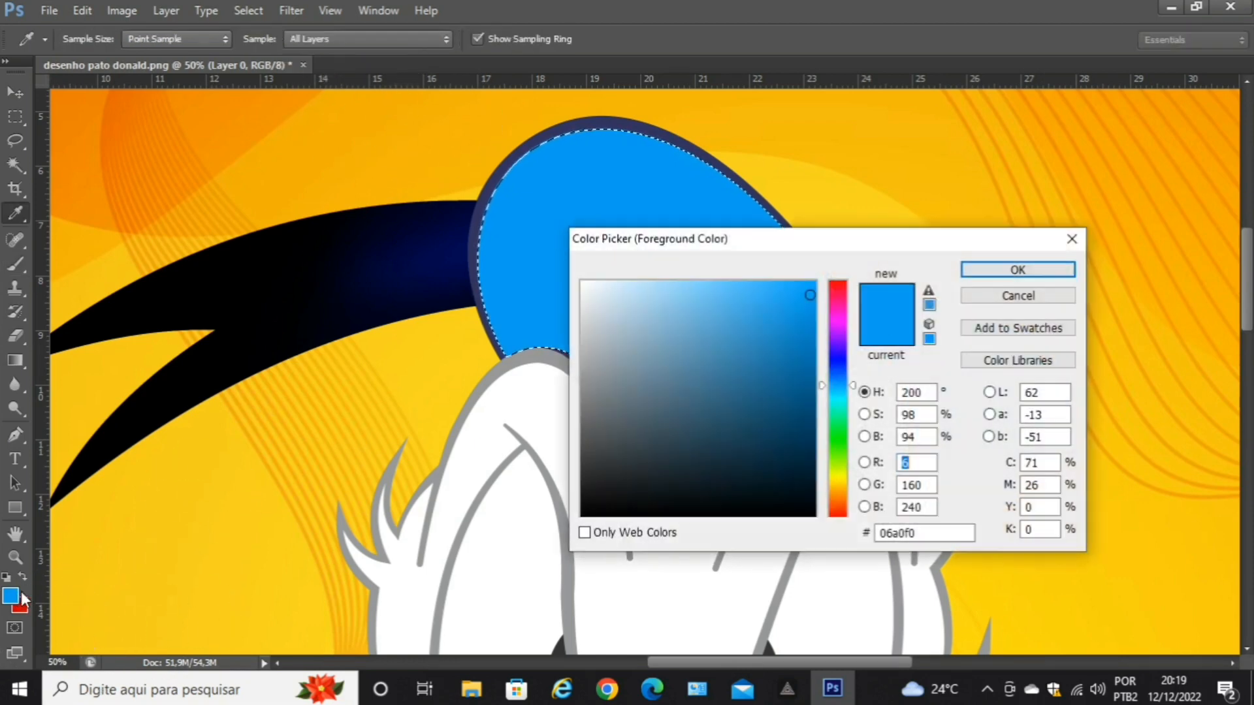
pyautogui.click(813, 365)
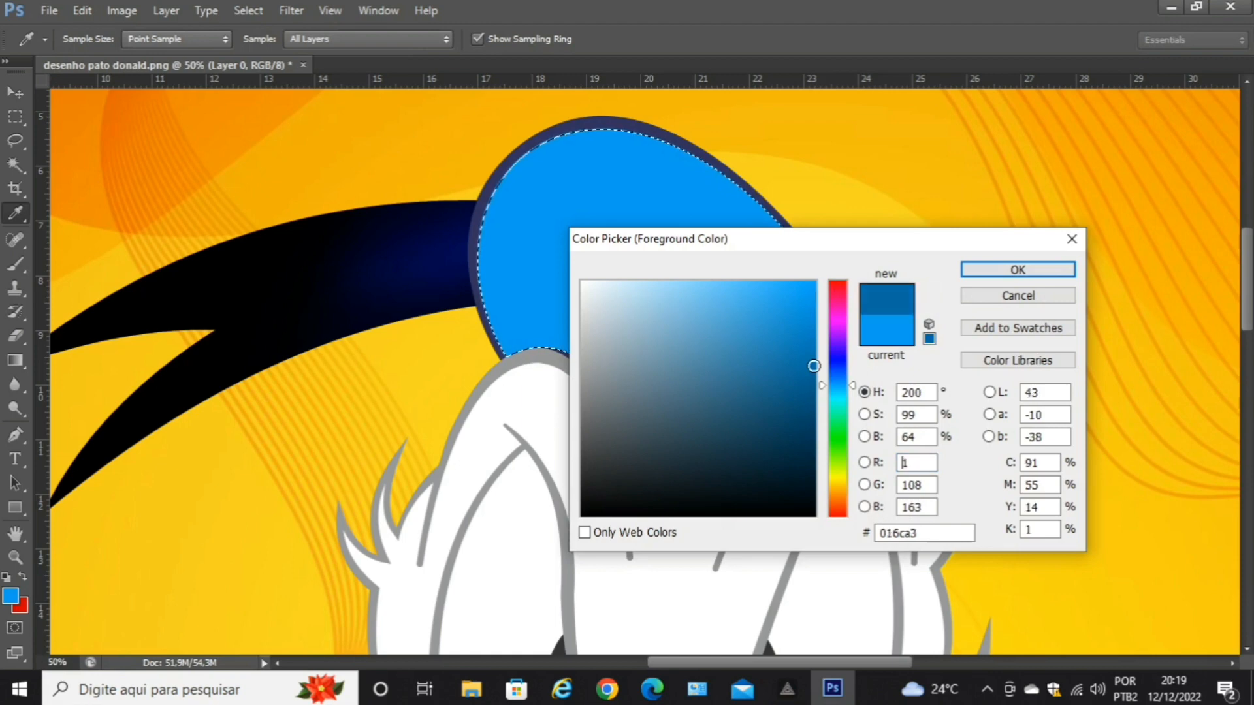
pyautogui.click(985, 273)
# Shade the middle and lower parts of the hat with soft medium-blue strokes, keeping the outer edge bright.
pyautogui.moveTo(574, 414)
pyautogui.mouseDown()
pyautogui.moveTo(555, 306)
pyautogui.moveTo(575, 259)
pyautogui.moveTo(600, 243)
pyautogui.moveTo(658, 246)
pyautogui.moveTo(797, 357)
pyautogui.mouseUp()
pyautogui.moveTo(877, 416)
pyautogui.mouseDown()
pyautogui.moveTo(928, 427)
pyautogui.moveTo(808, 375)
pyautogui.moveTo(743, 324)
pyautogui.mouseUp()
pyautogui.moveTo(682, 256)
pyautogui.mouseDown()
pyautogui.moveTo(640, 235)
pyautogui.moveTo(582, 236)
pyautogui.moveTo(563, 270)
pyautogui.moveTo(560, 364)
pyautogui.mouseUp()
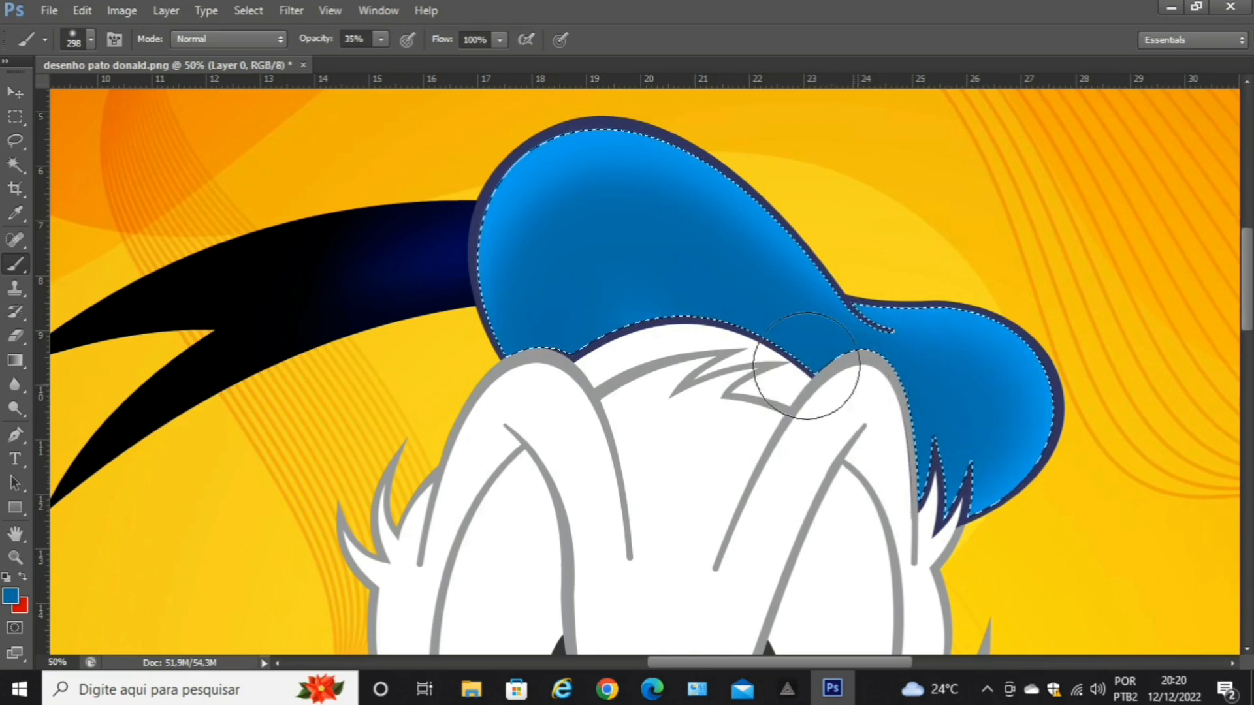
# Darken the hat's inner shading with soft strokes of darker blue 00507a at 35% opacity.
pyautogui.click(11, 599)
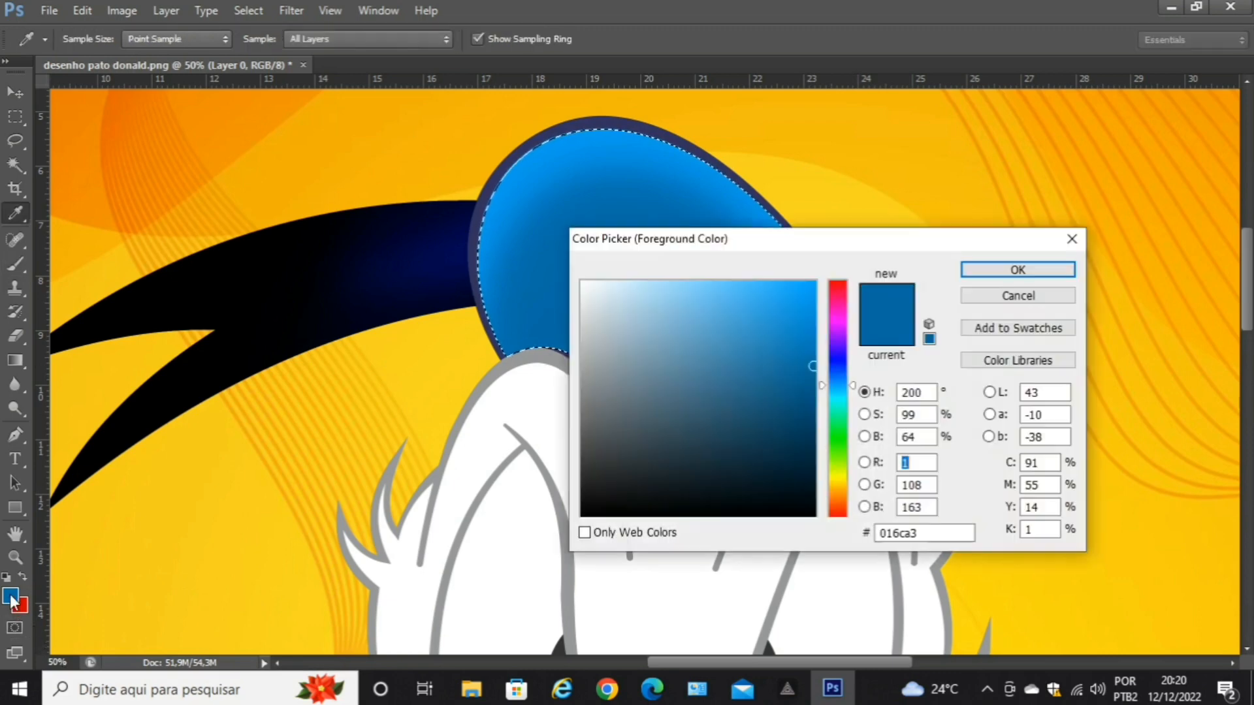
pyautogui.click(815, 404)
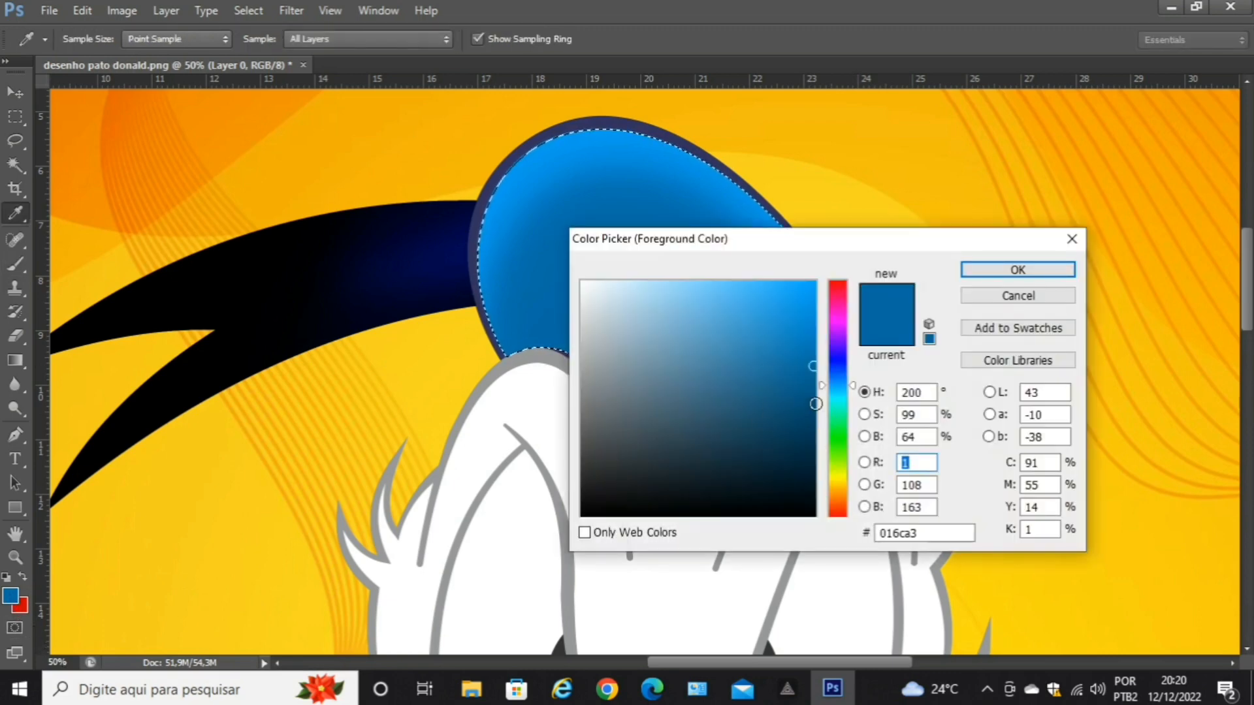
pyautogui.click(988, 277)
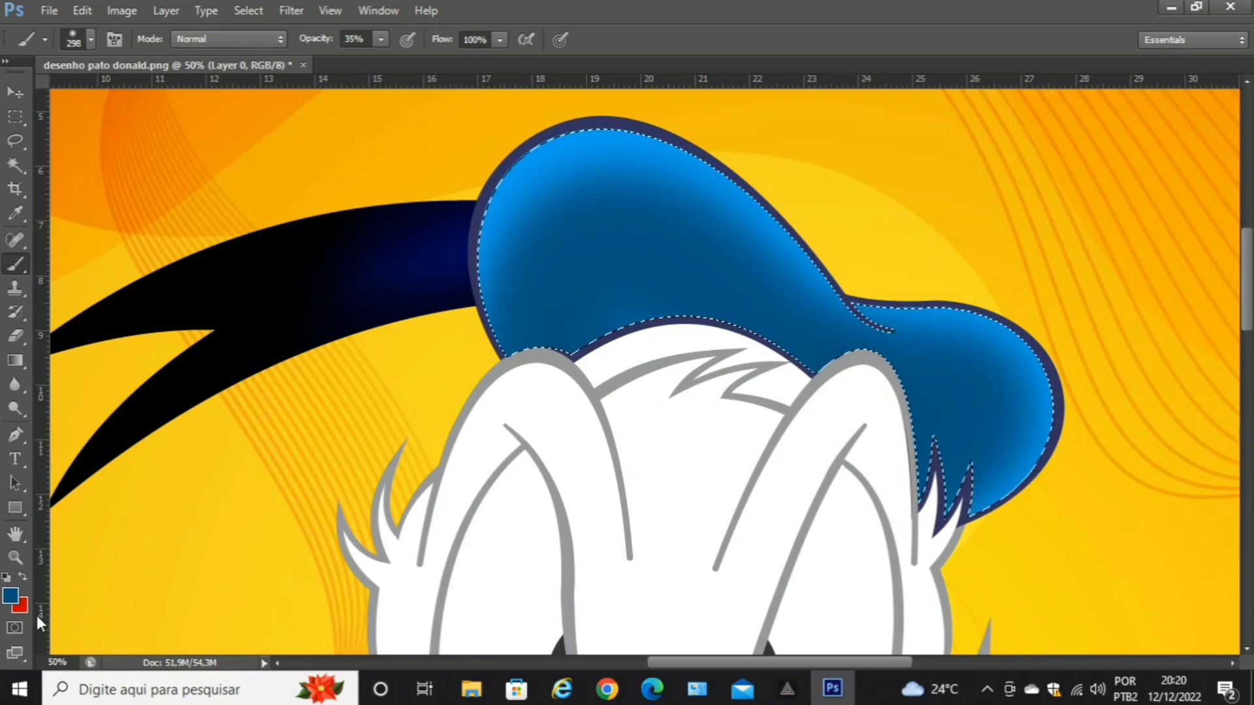
# Set the foreground color to deep blue 032381.
pyautogui.click(11, 597)
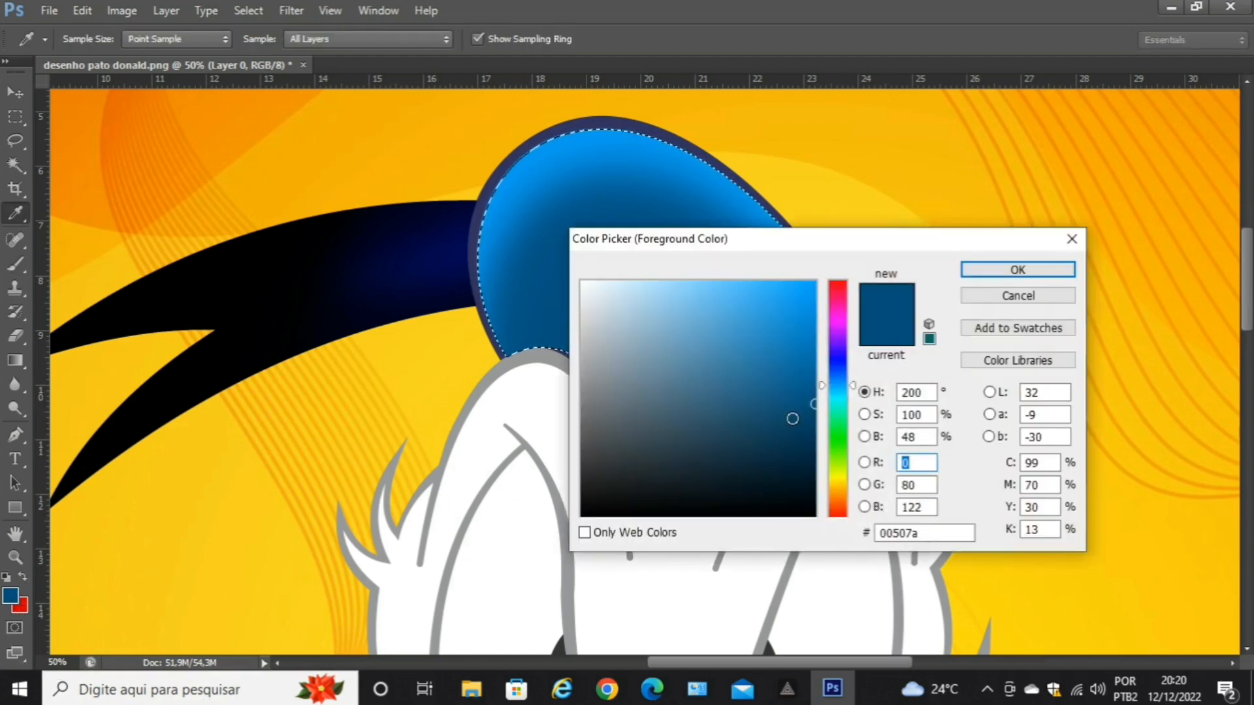
pyautogui.click(839, 371)
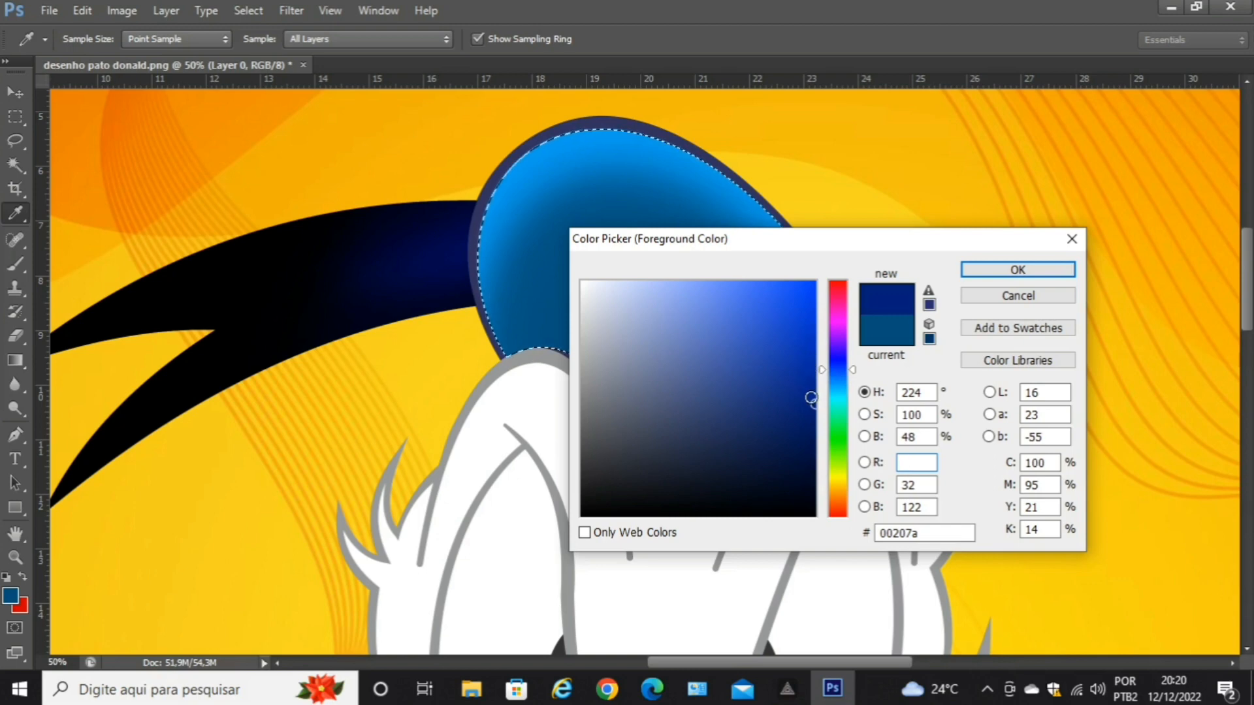
pyautogui.write('3')
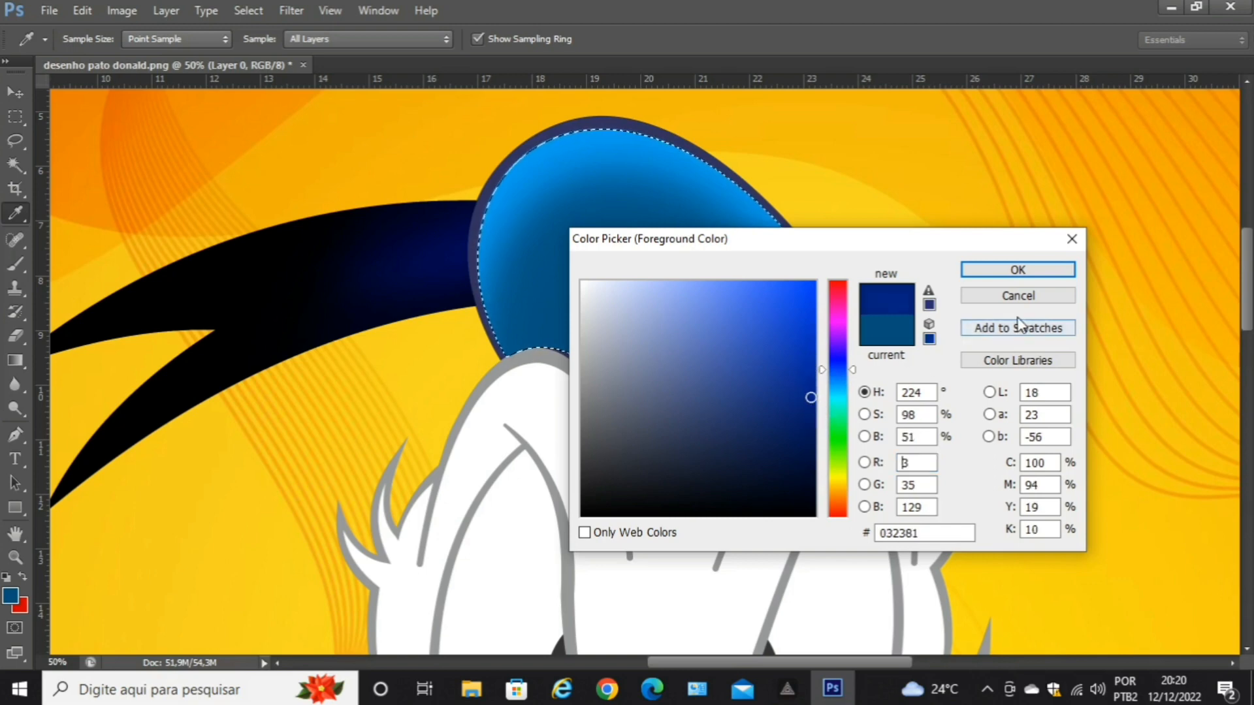
pyautogui.click(1016, 269)
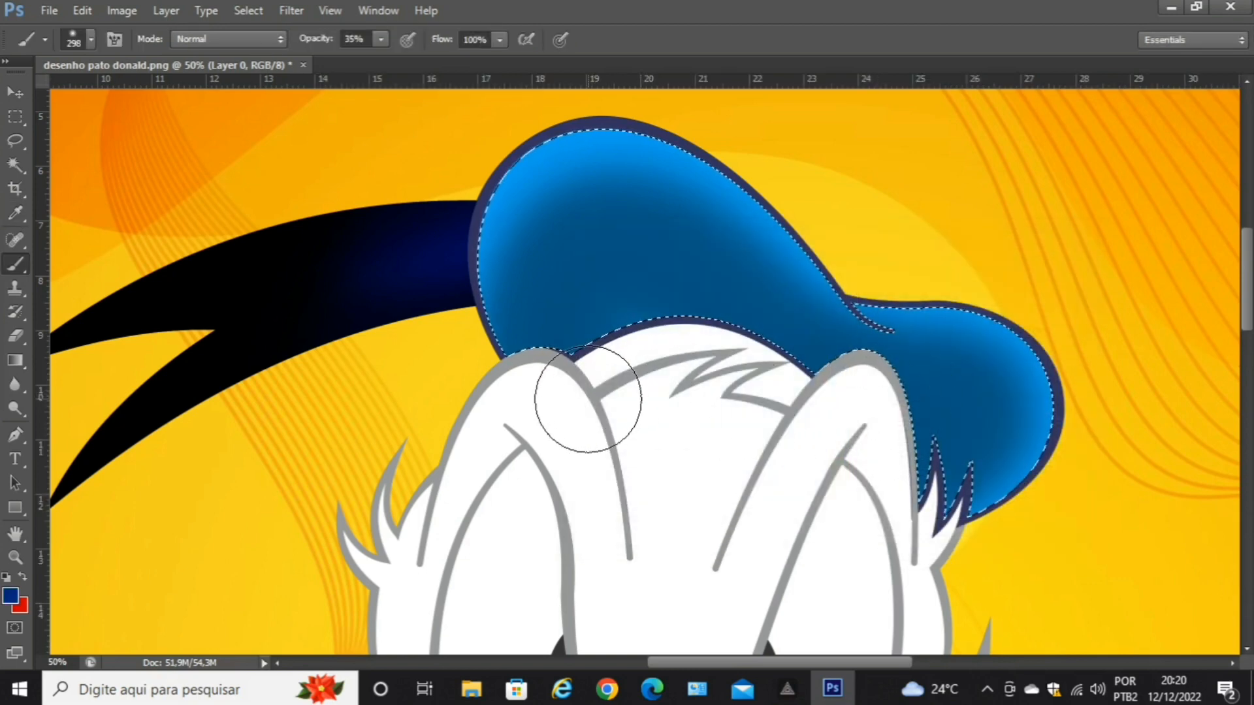
# Brush the deep blue over the hat's middle and lower areas at 35% opacity, leaving a lighter rim along the outline.
pyautogui.moveTo(582, 356)
pyautogui.mouseDown()
pyautogui.moveTo(590, 287)
pyautogui.moveTo(659, 285)
pyautogui.moveTo(844, 407)
pyautogui.moveTo(716, 318)
pyautogui.mouseUp()
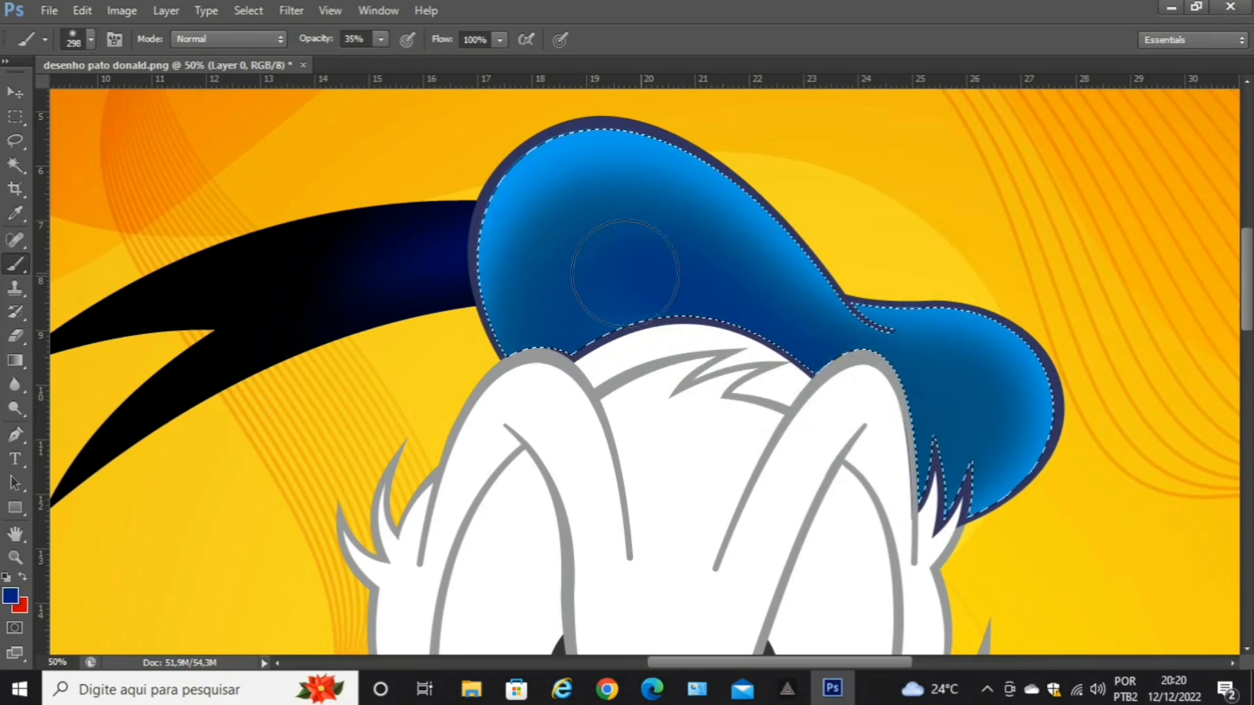
pyautogui.moveTo(625, 273)
pyautogui.mouseDown()
pyautogui.moveTo(556, 383)
pyautogui.moveTo(578, 272)
pyautogui.moveTo(602, 243)
pyautogui.moveTo(671, 271)
pyautogui.moveTo(794, 385)
pyautogui.moveTo(859, 406)
pyautogui.moveTo(930, 401)
pyautogui.moveTo(932, 433)
pyautogui.moveTo(878, 479)
pyautogui.moveTo(844, 480)
pyautogui.moveTo(940, 446)
pyautogui.moveTo(957, 413)
pyautogui.moveTo(848, 395)
pyautogui.moveTo(721, 319)
pyautogui.moveTo(744, 356)
pyautogui.moveTo(845, 392)
pyautogui.moveTo(948, 403)
pyautogui.moveTo(956, 436)
pyautogui.moveTo(864, 475)
pyautogui.moveTo(959, 437)
pyautogui.moveTo(968, 395)
pyautogui.moveTo(770, 372)
pyautogui.moveTo(769, 387)
pyautogui.moveTo(899, 416)
pyautogui.moveTo(967, 413)
pyautogui.moveTo(840, 473)
pyautogui.mouseUp()
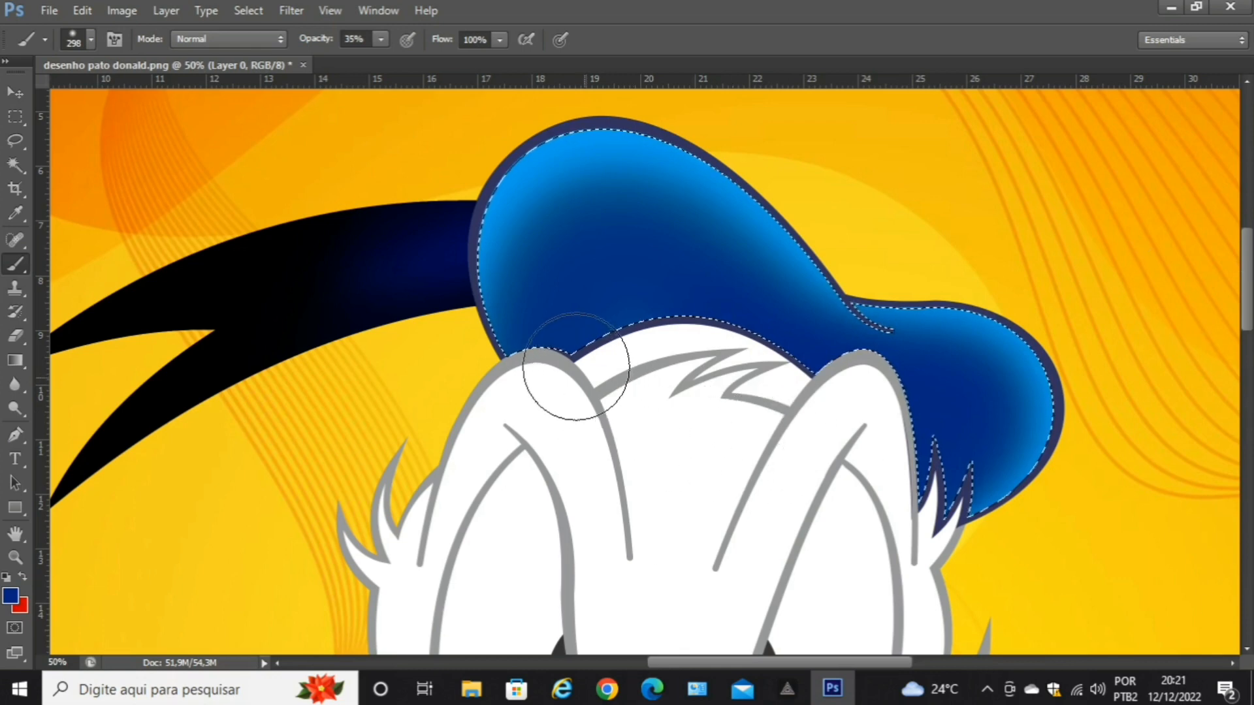
pyautogui.moveTo(559, 322); pyautogui.dragTo(560, 279)
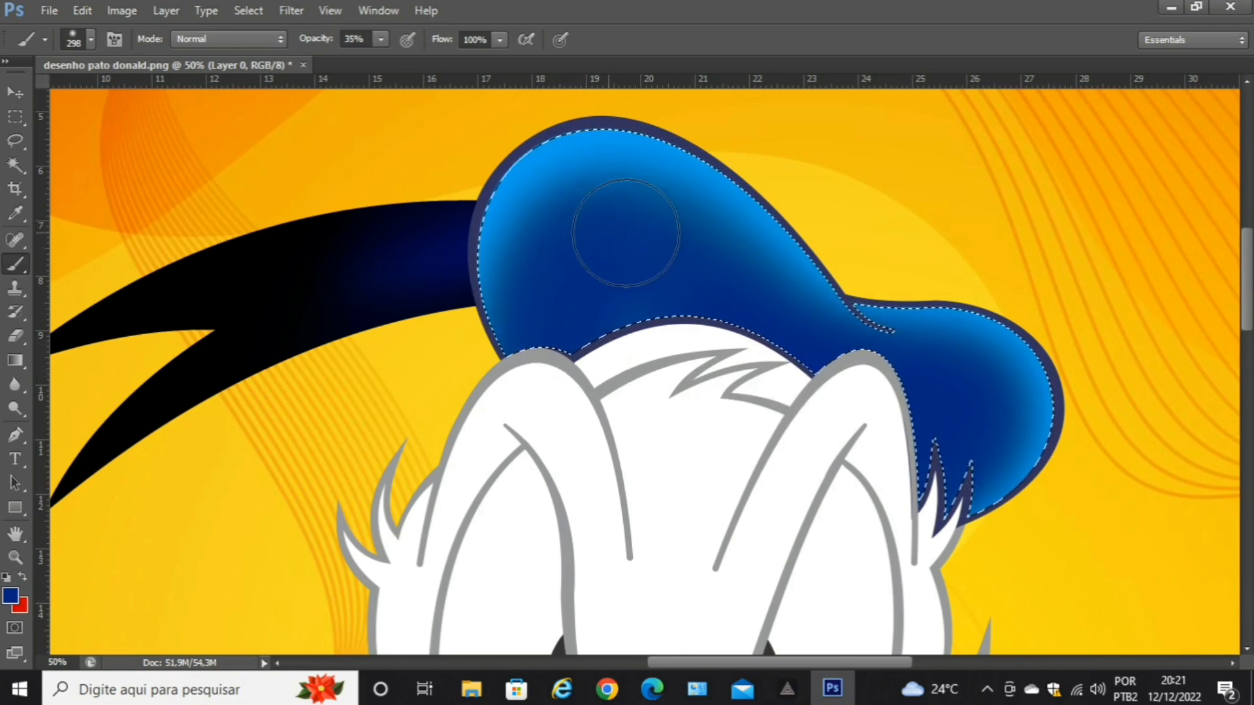
pyautogui.moveTo(625, 233)
pyautogui.mouseDown()
pyautogui.moveTo(649, 229)
pyautogui.moveTo(718, 282)
pyautogui.mouseUp()
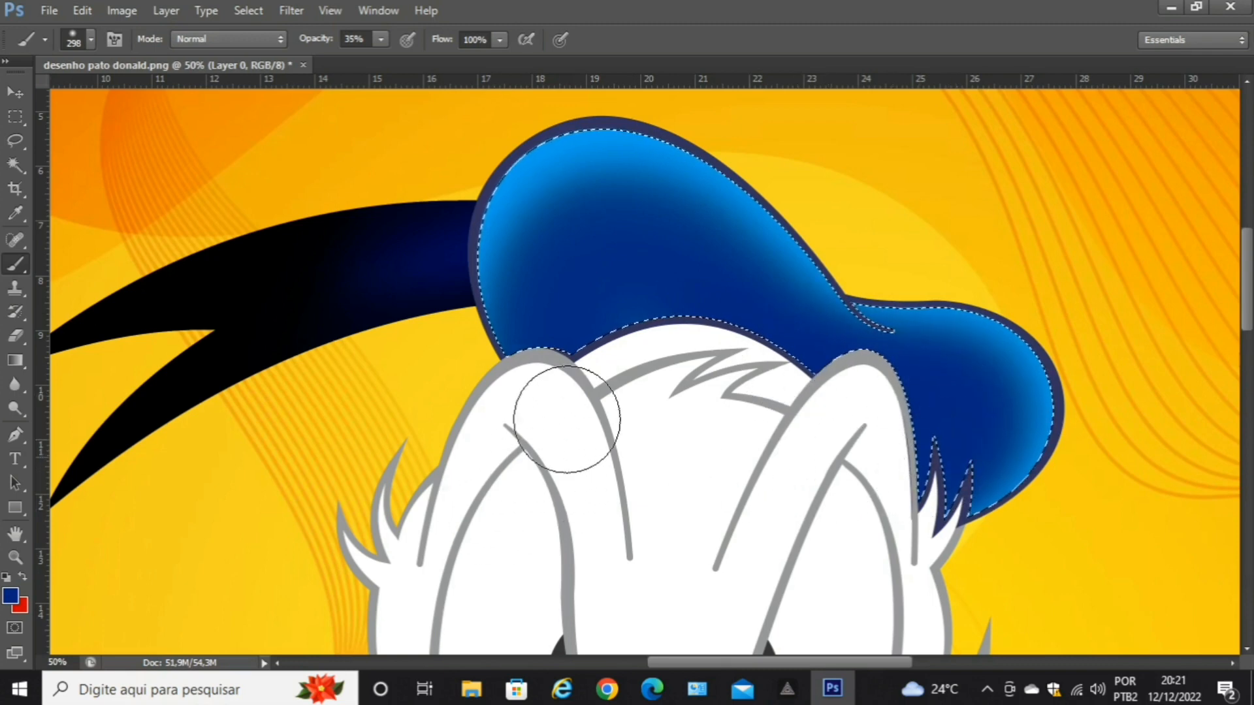
# Choose a darker navy as the foreground color and deepen the hat's inner shading with soft strokes at 35% opacity.
pyautogui.click(9, 596)
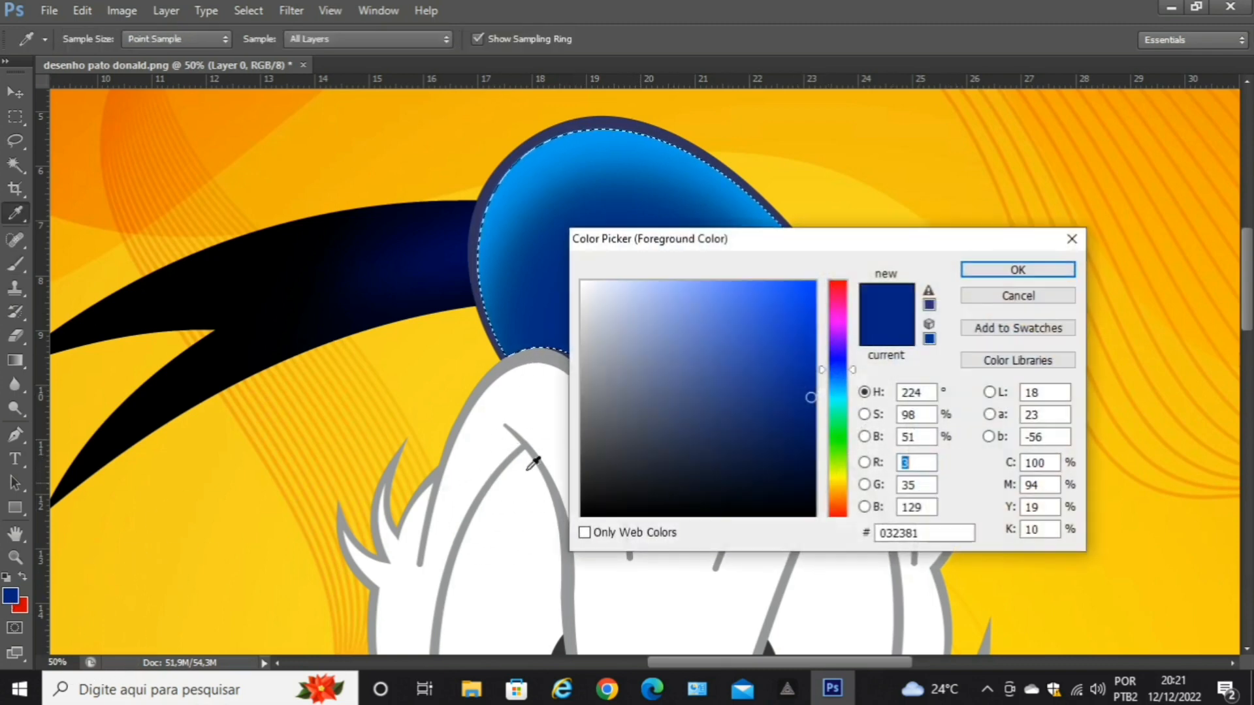
pyautogui.click(812, 437)
pyautogui.click(986, 272)
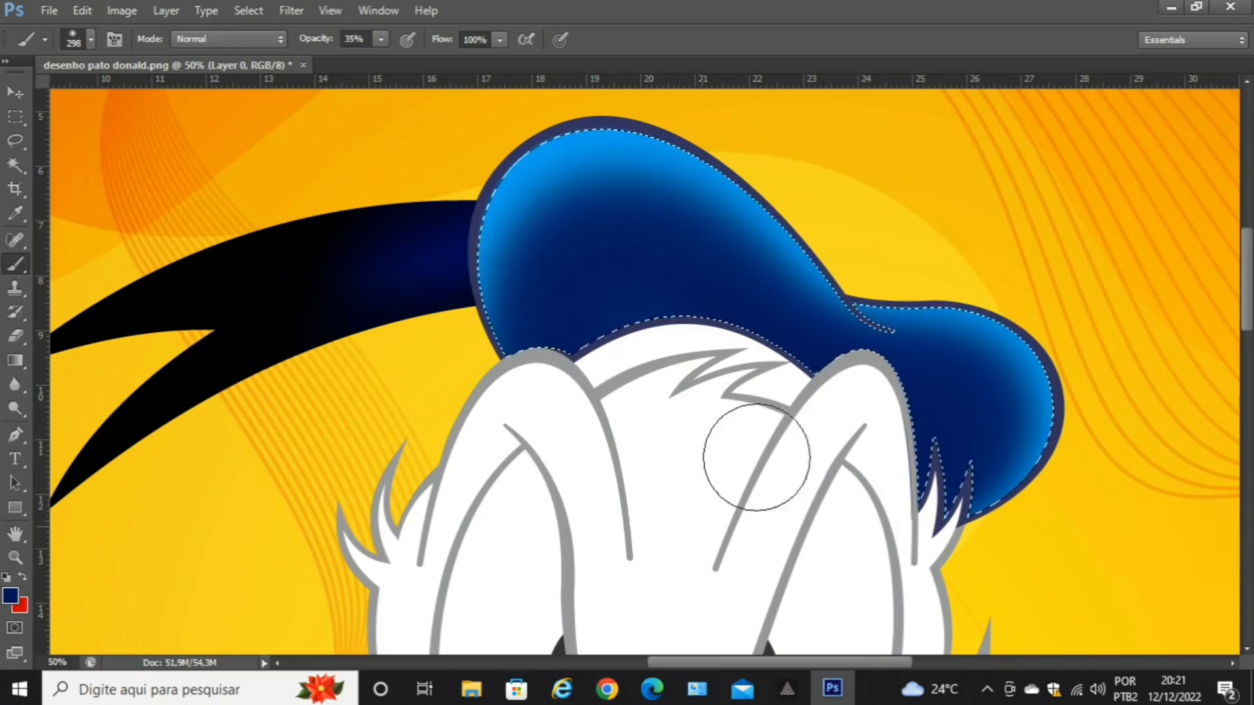
# Select the white gaps between the hat's lower edge and the hair tufts on the forehead with the Magic Wand.
pyautogui.click(15, 164)
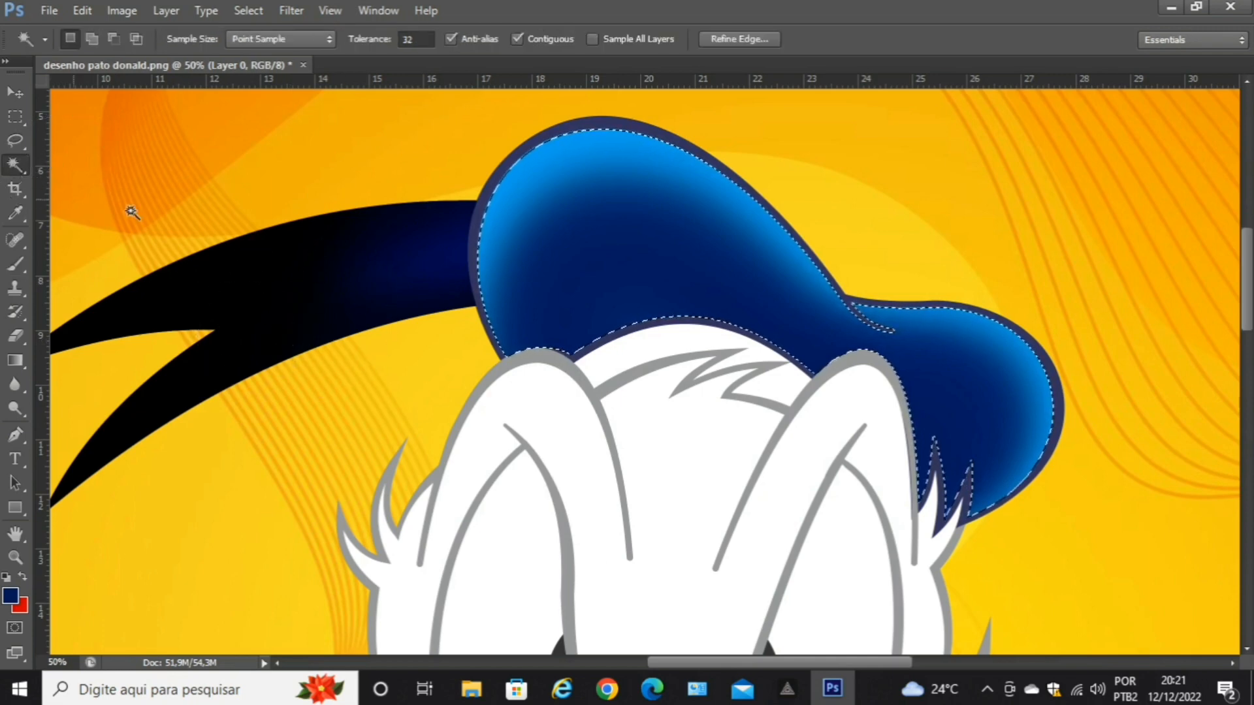
pyautogui.click(618, 359)
pyautogui.press('shift')
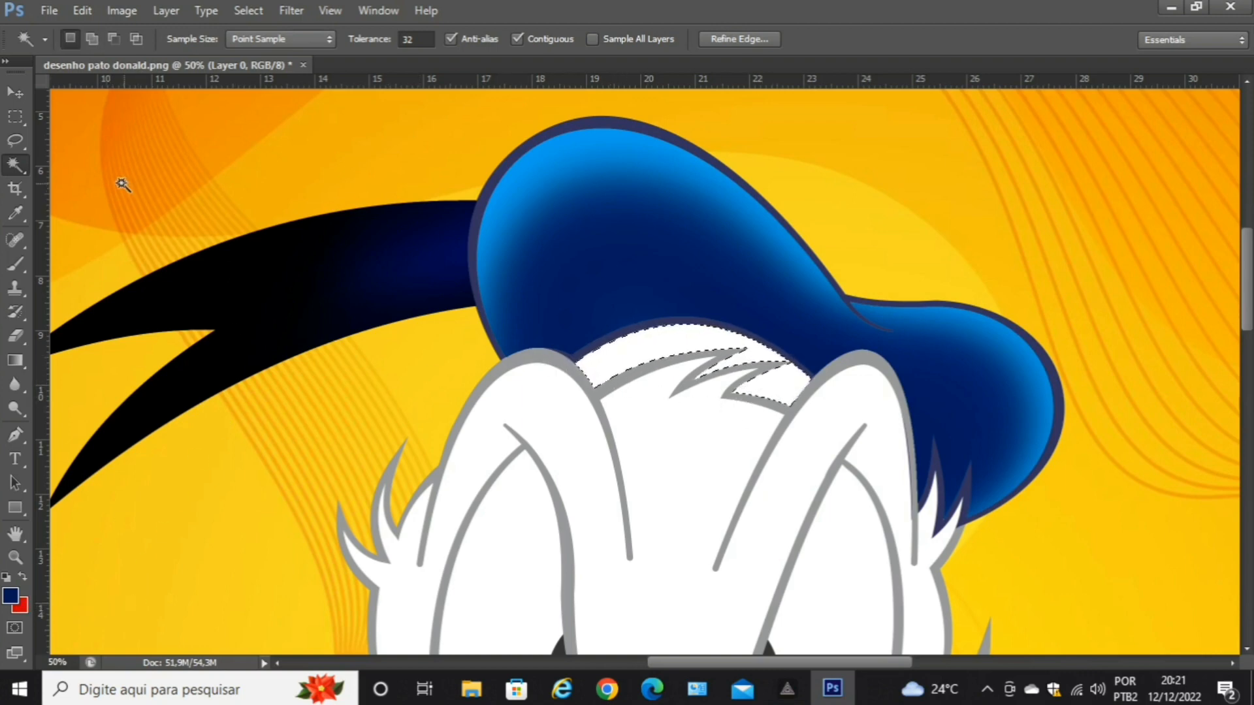
# Sample black from the ribbon and paint the selected gaps under the hat solid black at 100% brush opacity.
pyautogui.click(19, 210)
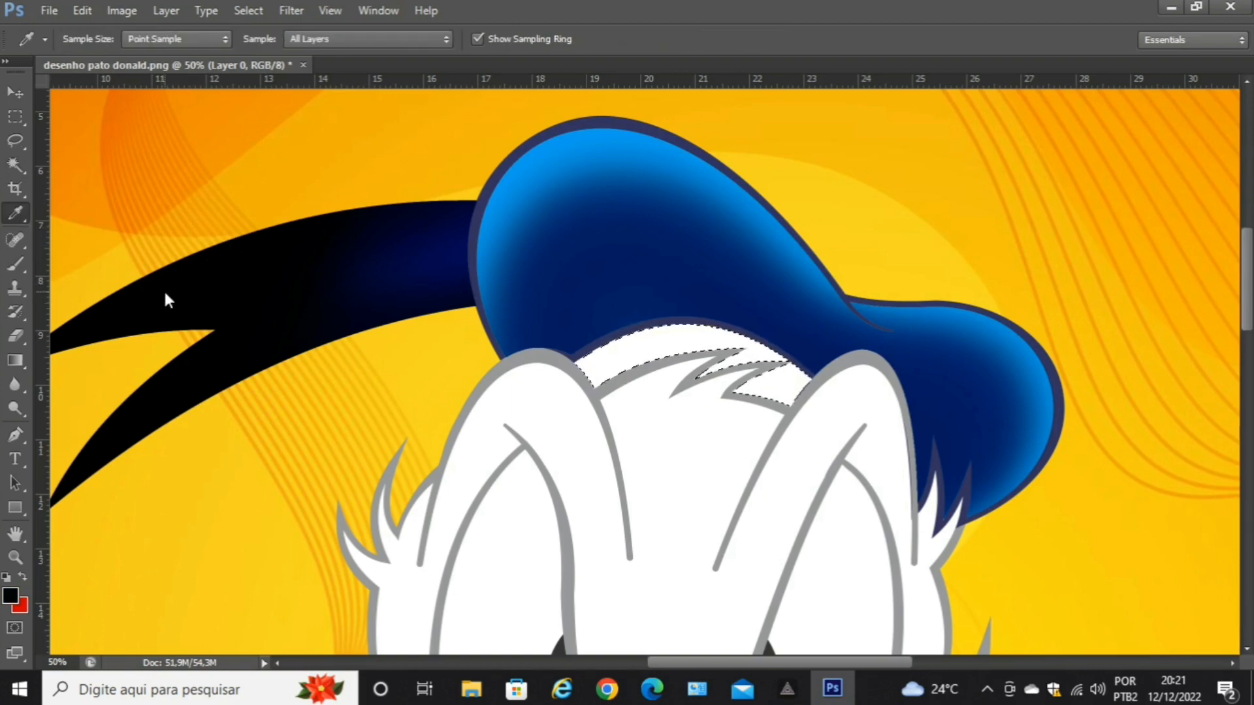
pyautogui.click(17, 263)
pyautogui.moveTo(549, 387)
pyautogui.mouseDown()
pyautogui.moveTo(680, 372)
pyautogui.moveTo(806, 420)
pyautogui.moveTo(630, 384)
pyautogui.moveTo(568, 300)
pyautogui.mouseUp()
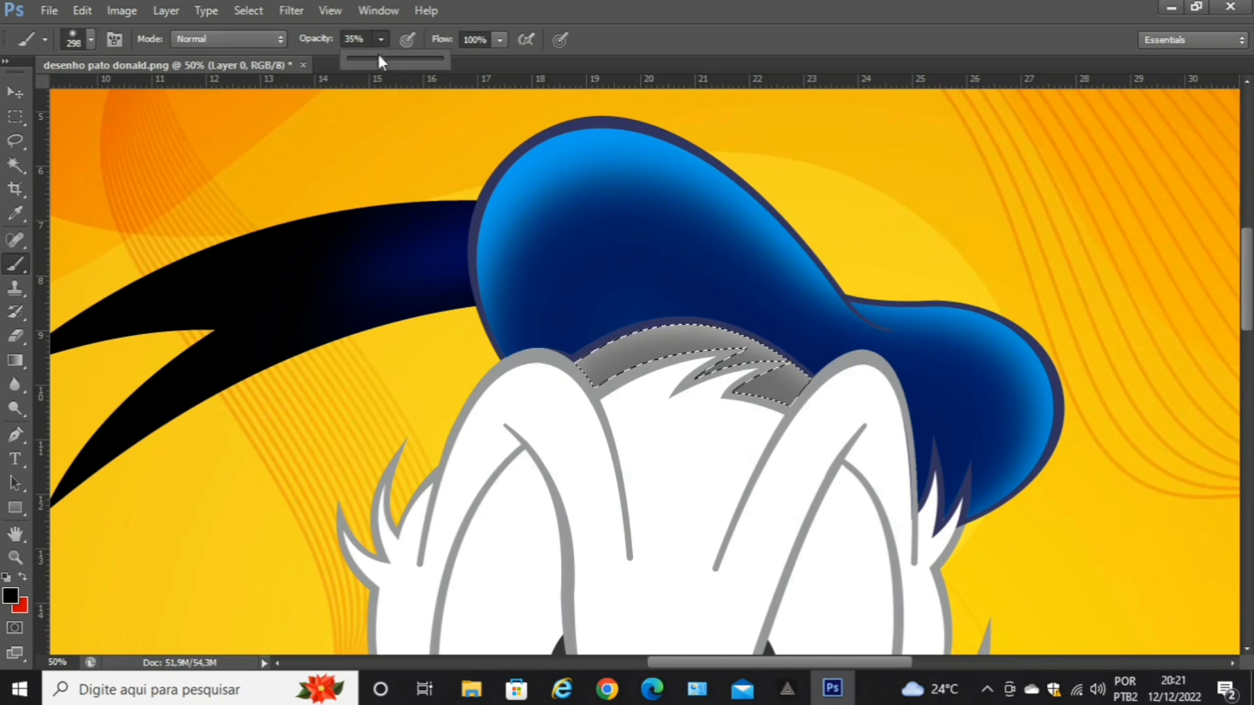
pyautogui.moveTo(378, 54)
pyautogui.mouseDown()
pyautogui.moveTo(453, 56)
pyautogui.moveTo(555, 399)
pyautogui.moveTo(598, 363)
pyautogui.mouseUp()
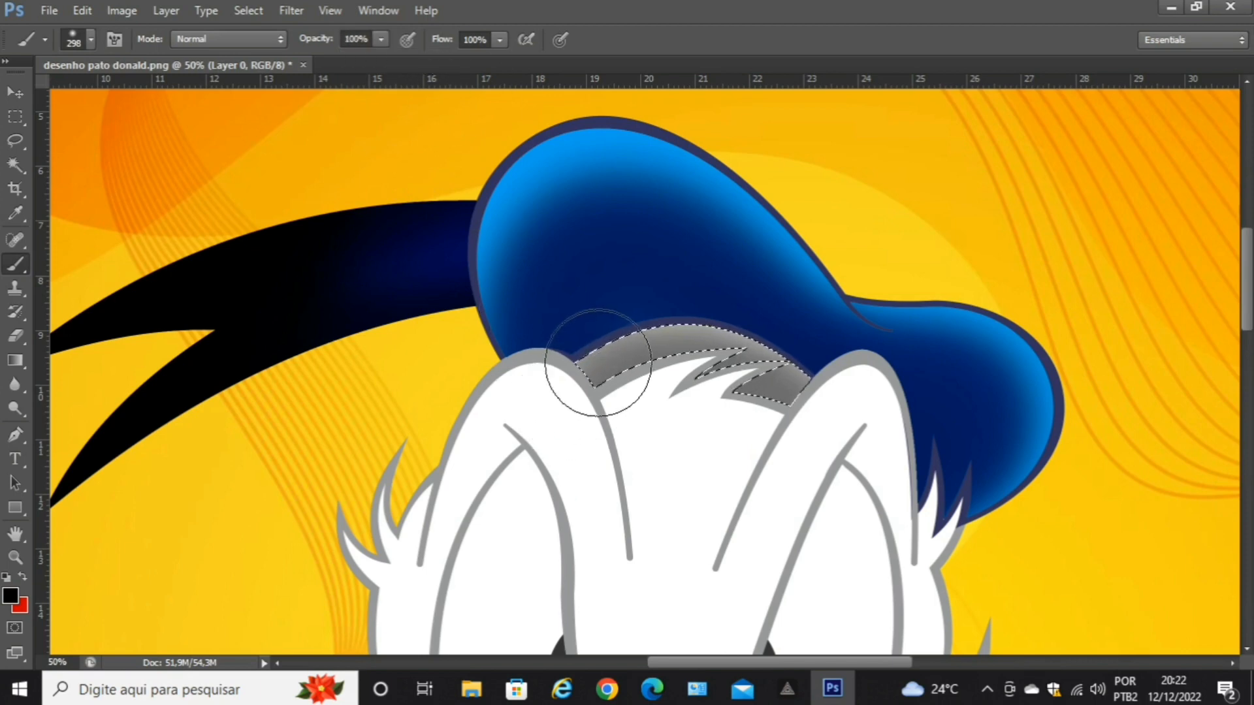
pyautogui.moveTo(698, 364)
pyautogui.mouseDown()
pyautogui.moveTo(820, 415)
pyautogui.moveTo(717, 365)
pyautogui.moveTo(568, 379)
pyautogui.moveTo(541, 396)
pyautogui.moveTo(719, 369)
pyautogui.mouseUp()
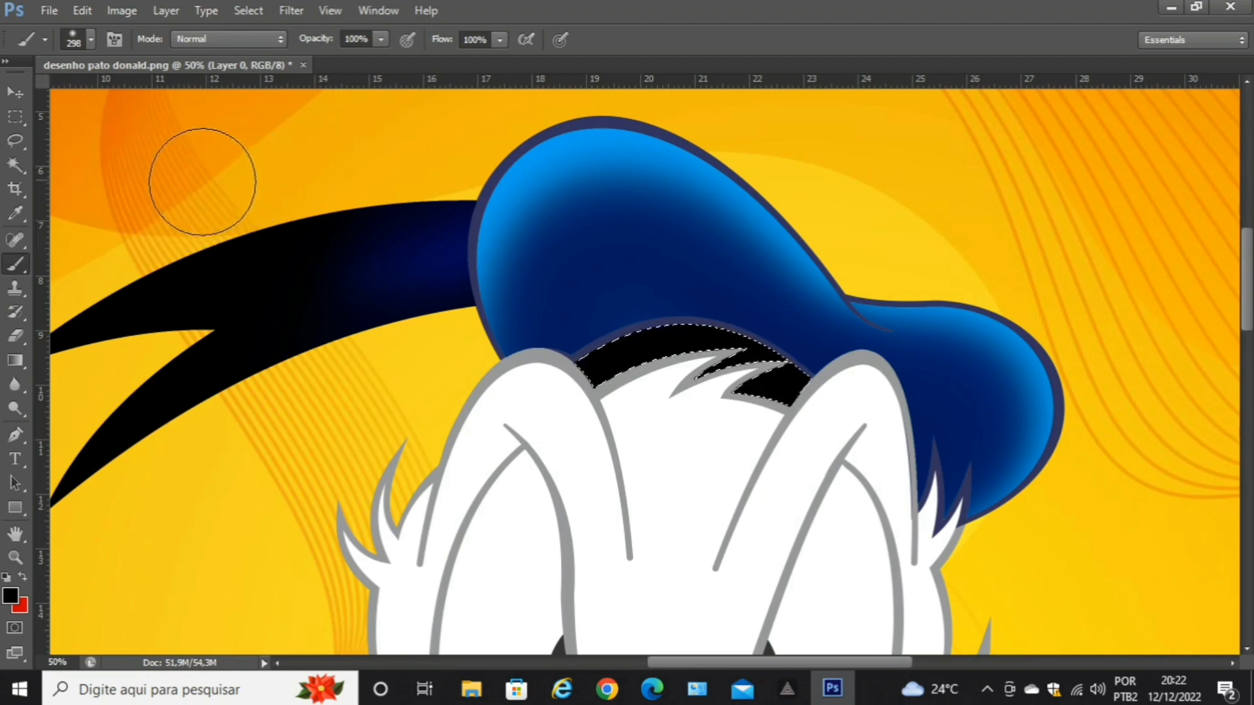
# Set the soft brush size to 143 px and choose the deep blue #031dbd as the foreground color.
pyautogui.click(90, 42)
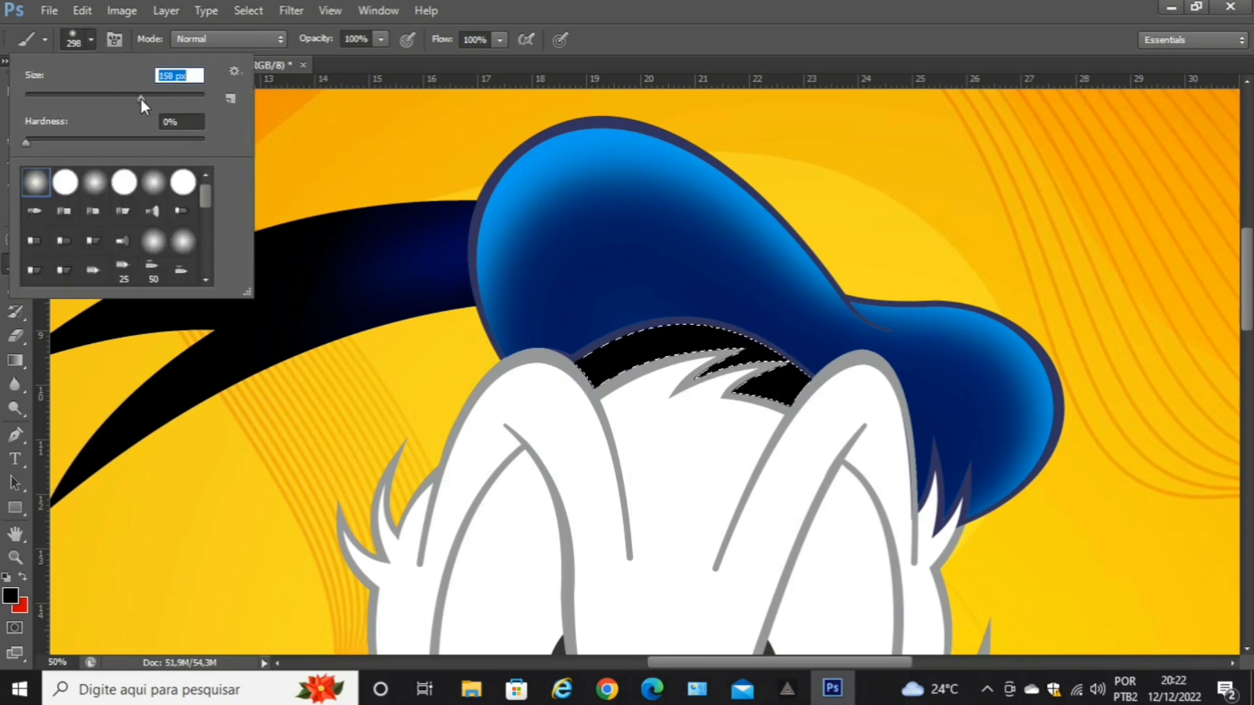
pyautogui.moveTo(140, 100); pyautogui.dragTo(134, 99)
pyautogui.click(356, 140)
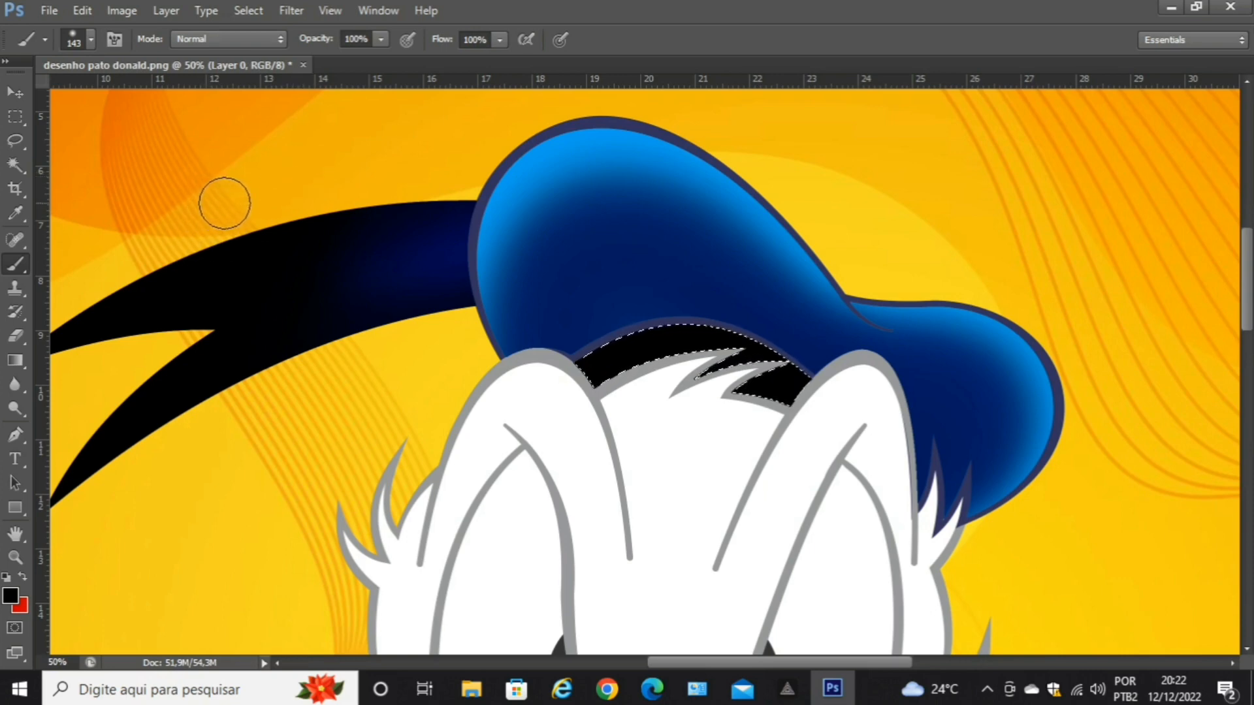
pyautogui.click(12, 598)
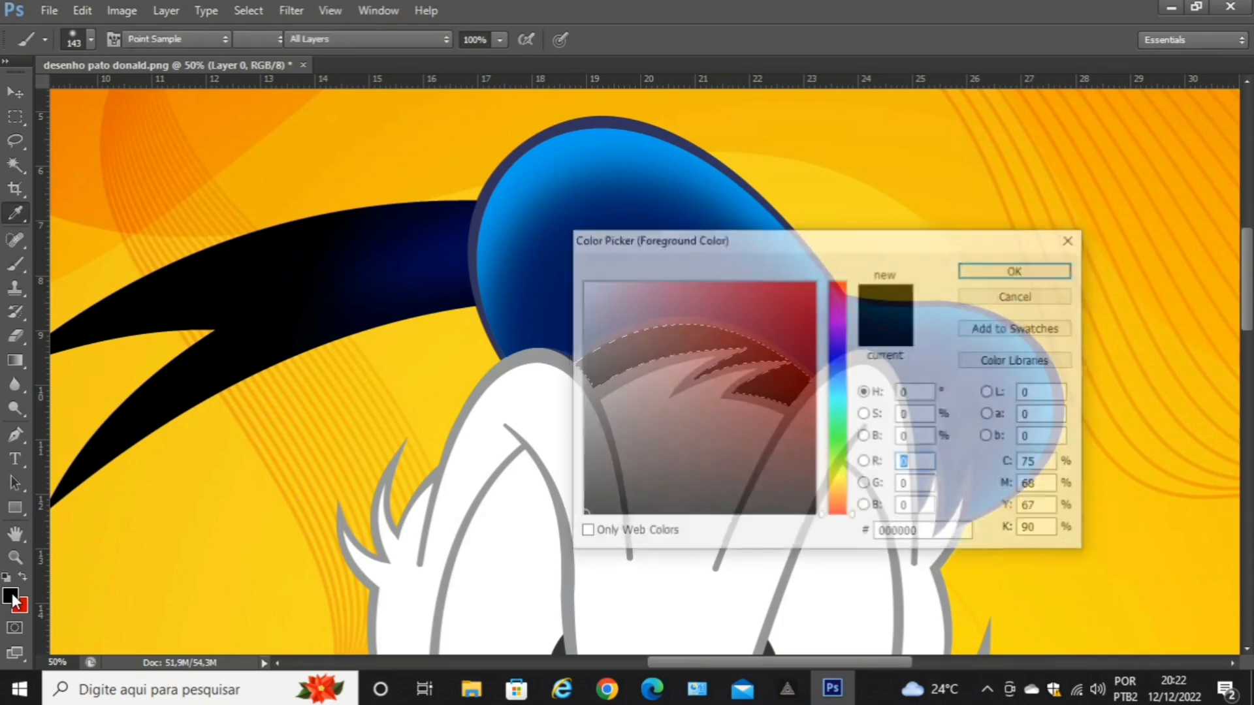
pyautogui.click(840, 377)
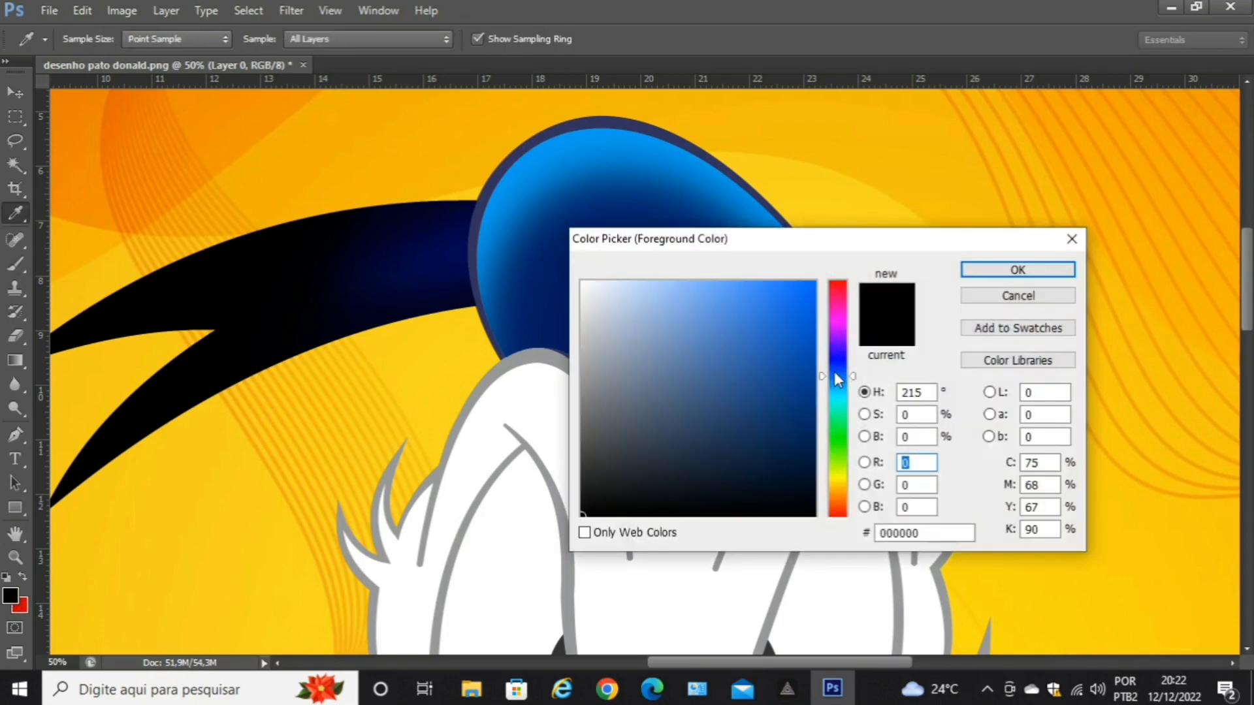
pyautogui.click(838, 365)
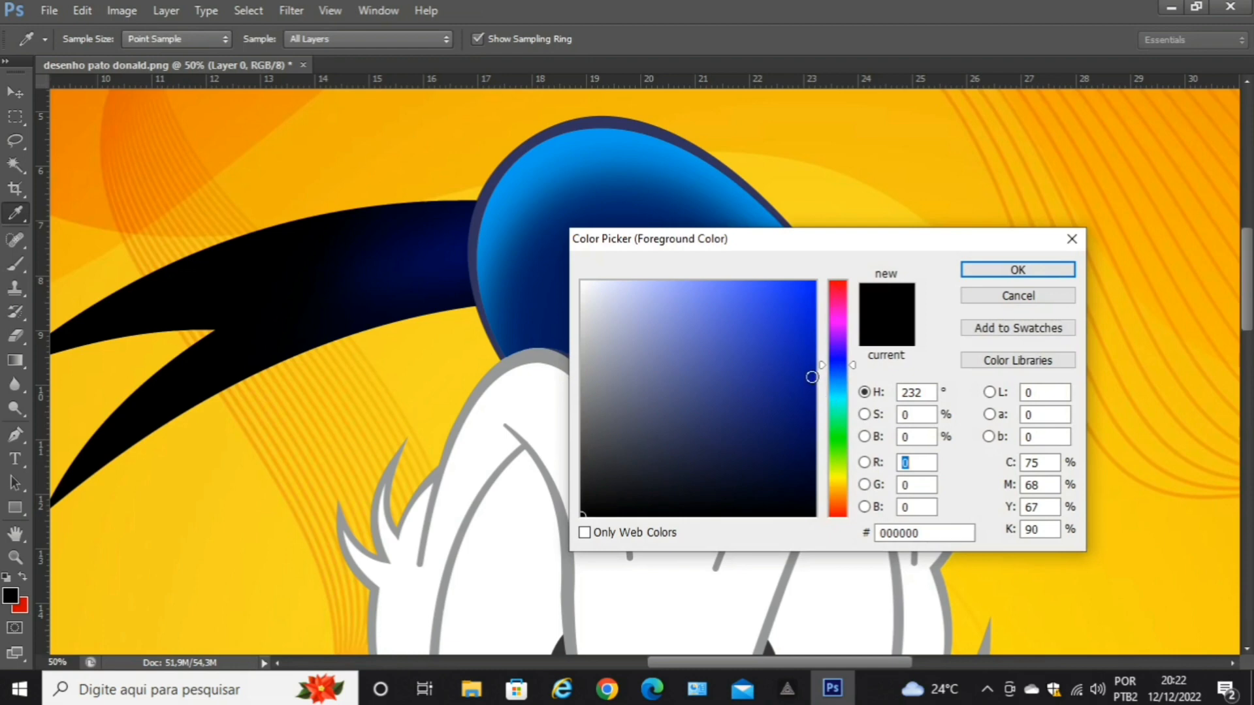
pyautogui.click(812, 376)
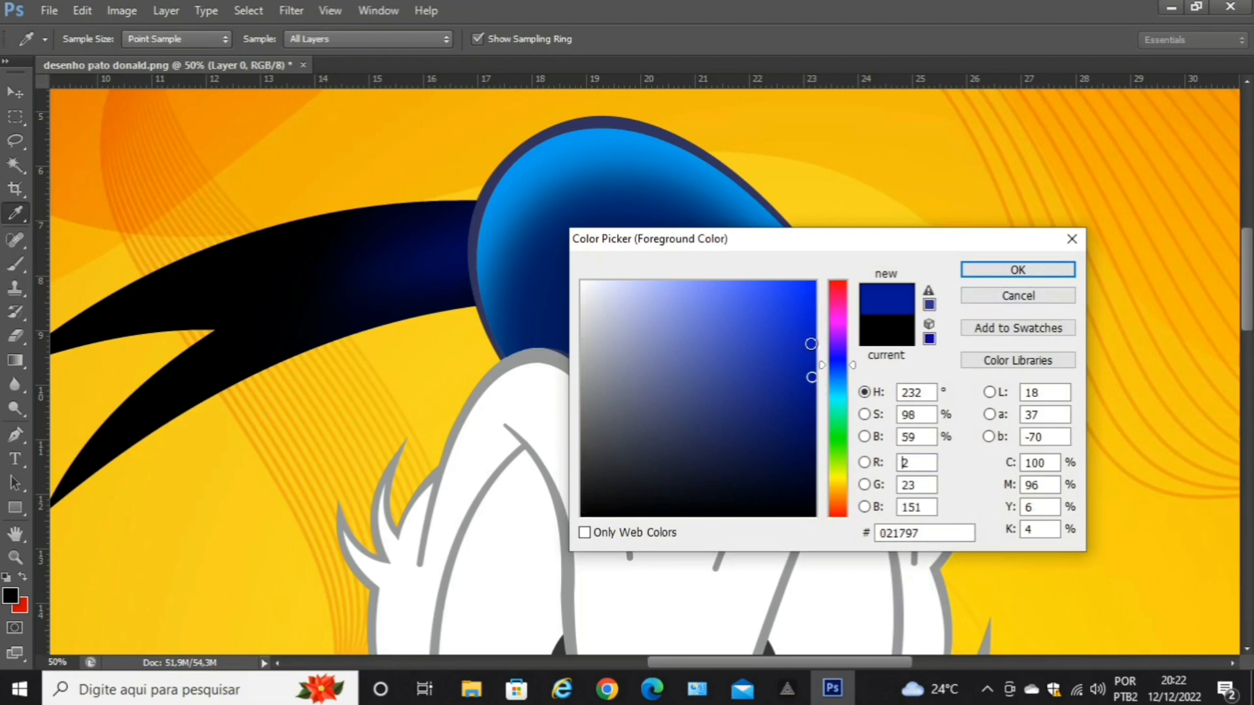
pyautogui.click(810, 344)
pyautogui.click(1017, 270)
pyautogui.press('b')
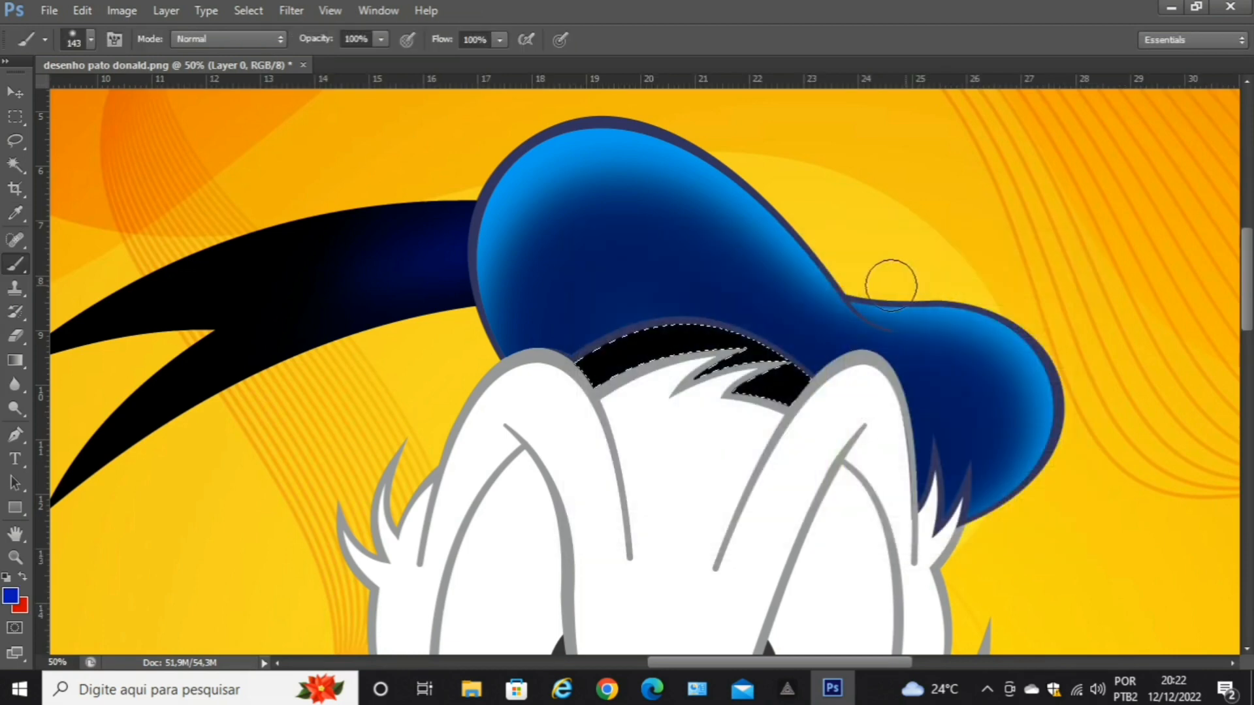
# Lower the brush opacity to 18% and paint a soft blue glow in the middle of the black band under the hat.
pyautogui.click(381, 40)
pyautogui.moveTo(305, 64); pyautogui.dragTo(303, 64)
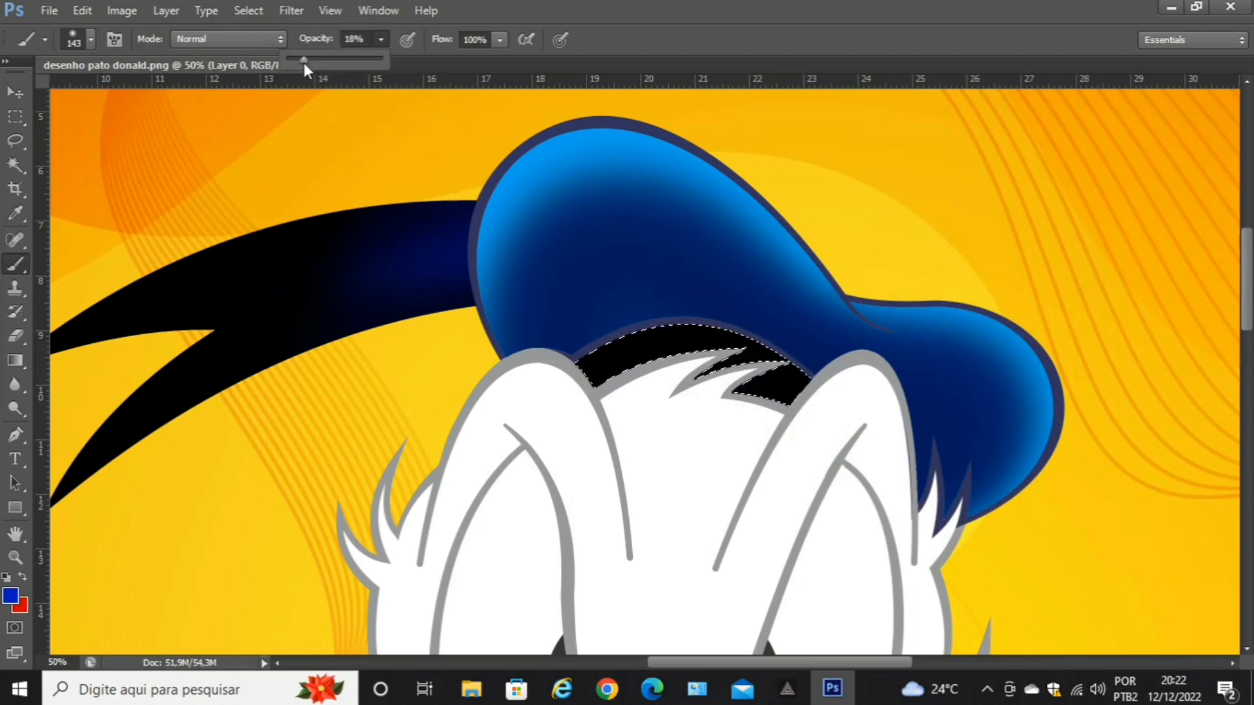
pyautogui.click(670, 357)
pyautogui.moveTo(670, 357)
pyautogui.mouseDown()
pyautogui.moveTo(675, 408)
pyautogui.moveTo(687, 310)
pyautogui.moveTo(707, 423)
pyautogui.moveTo(712, 333)
pyautogui.mouseUp()
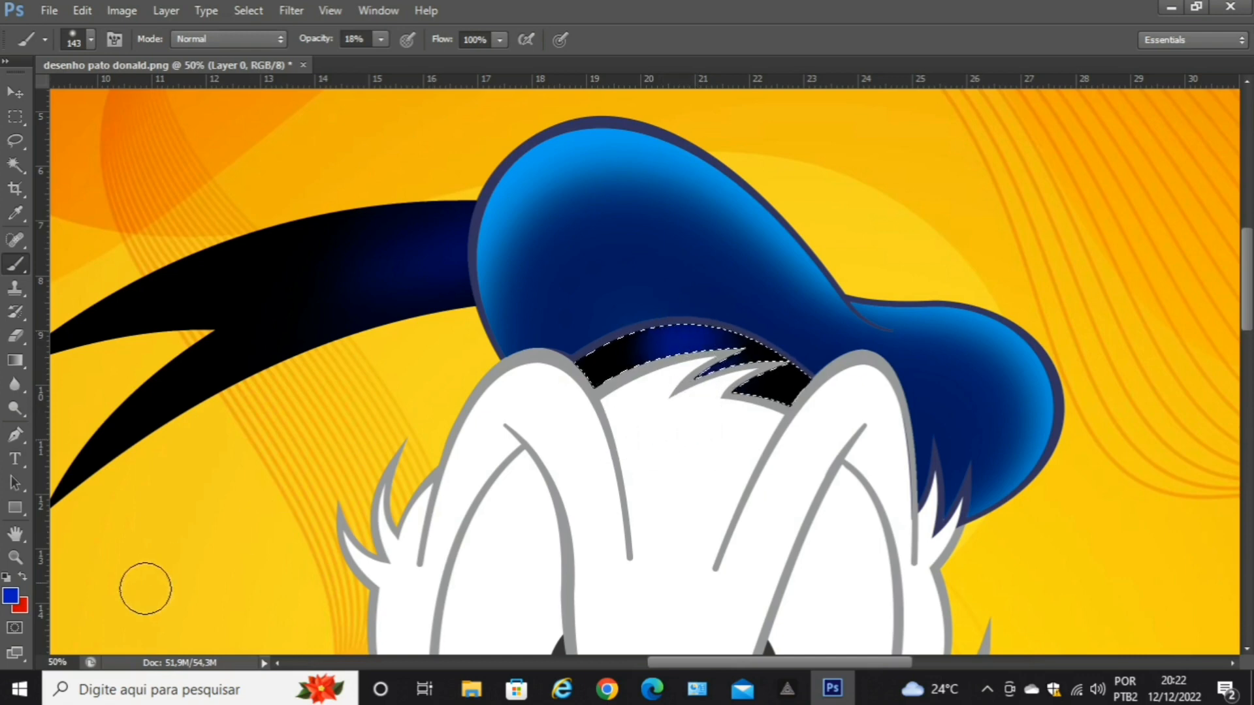
# Set the foreground color to near-white #fefefe and brush a faint vertical highlight over the blue glow in the band.
pyautogui.click(12, 596)
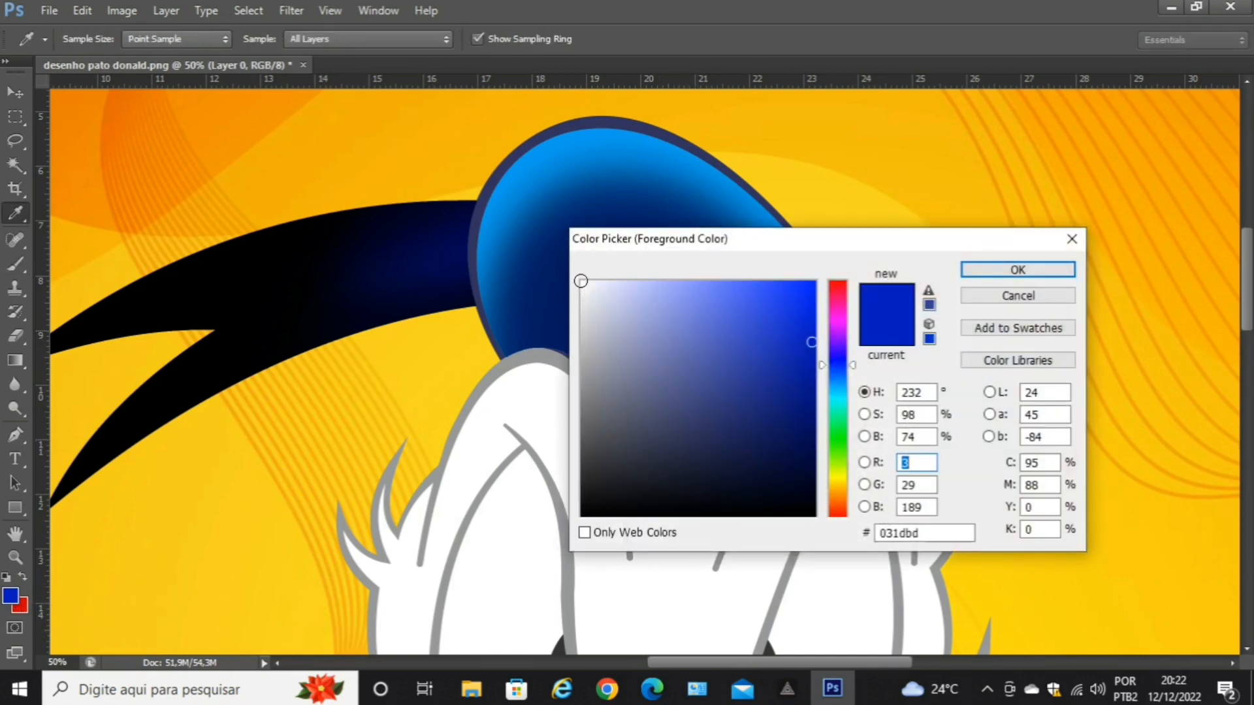
pyautogui.click(581, 282)
pyautogui.click(1024, 271)
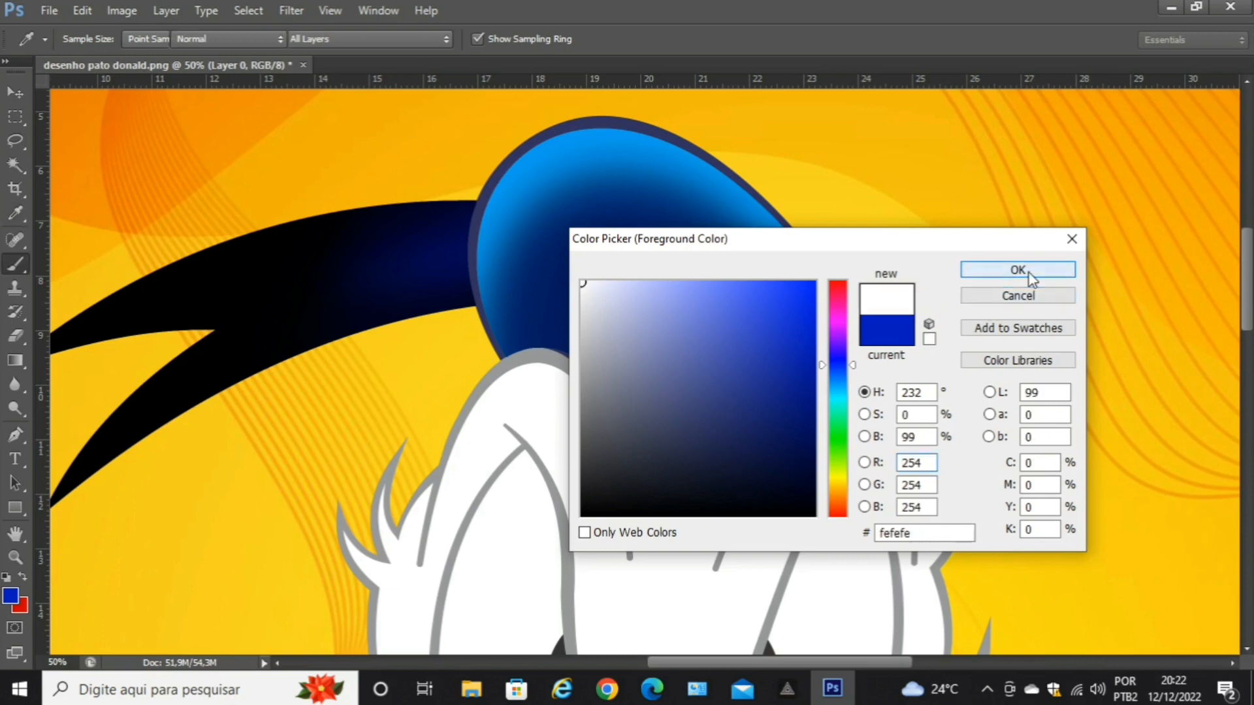
pyautogui.moveTo(675, 316); pyautogui.dragTo(677, 401)
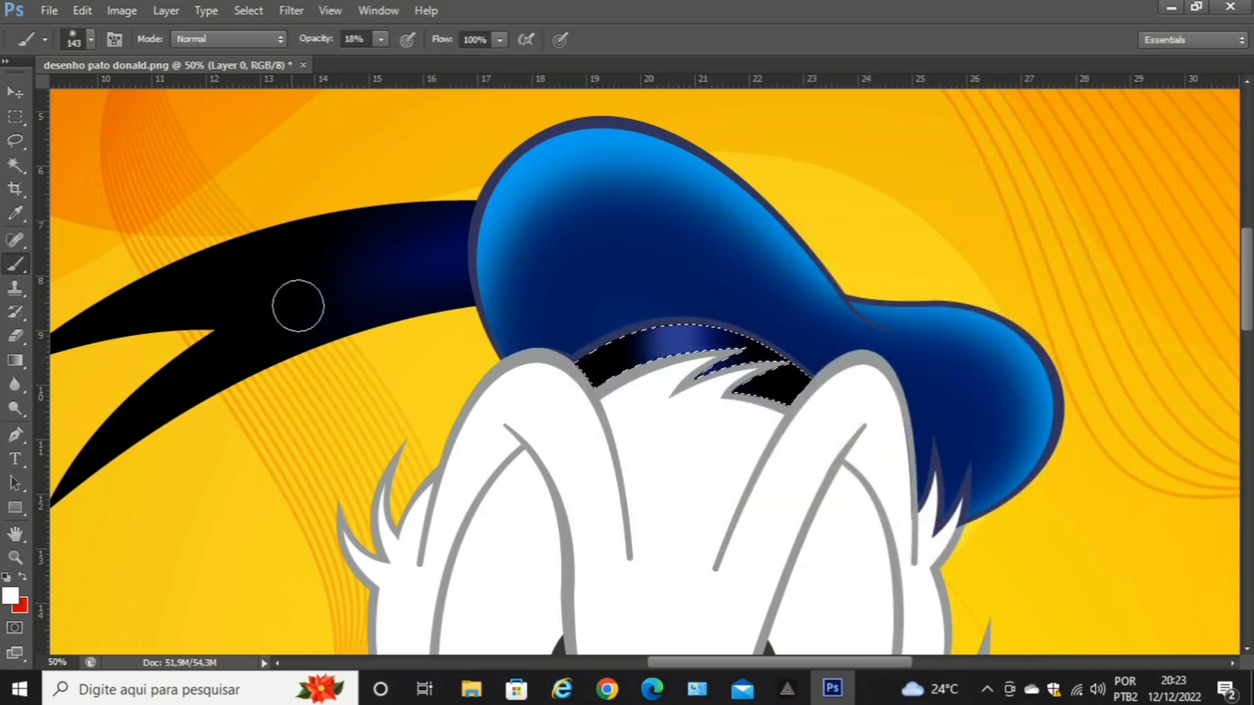
# Save the image and clear the selection around the band under the hat.
pyautogui.click(14, 90)
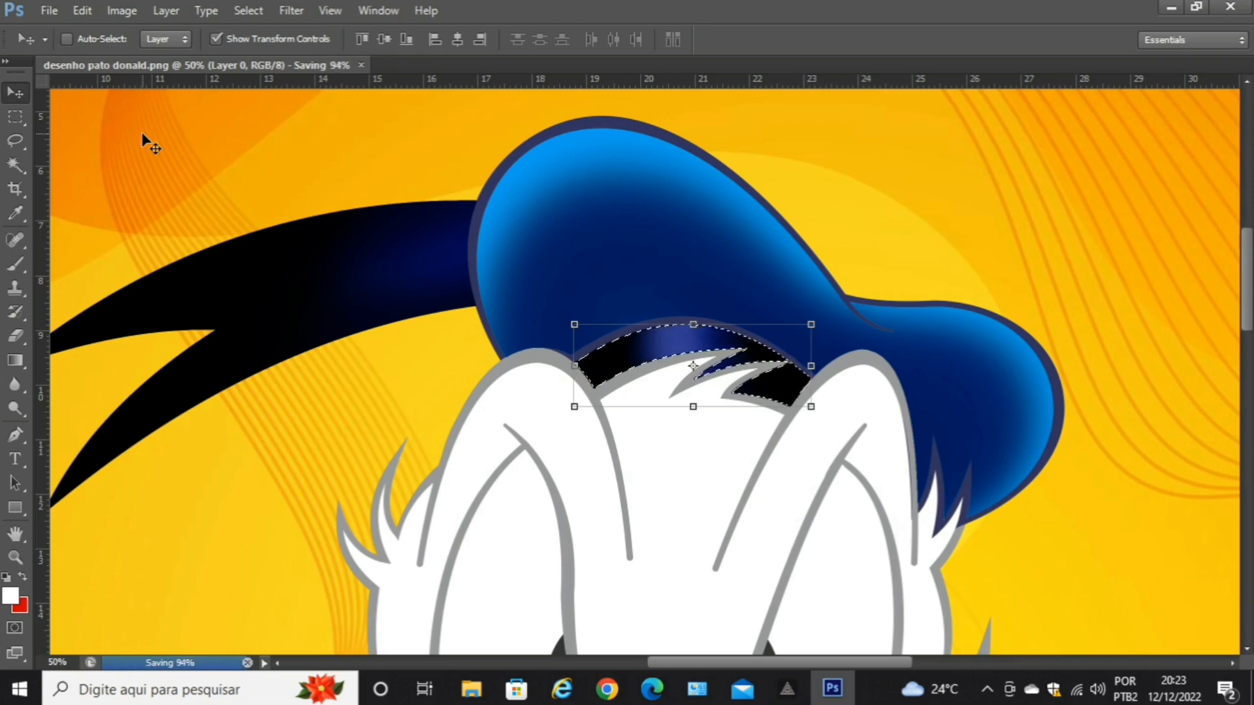
pyautogui.hotkey('ctrl', '-')
pyautogui.hotkey('ctrl', '-')
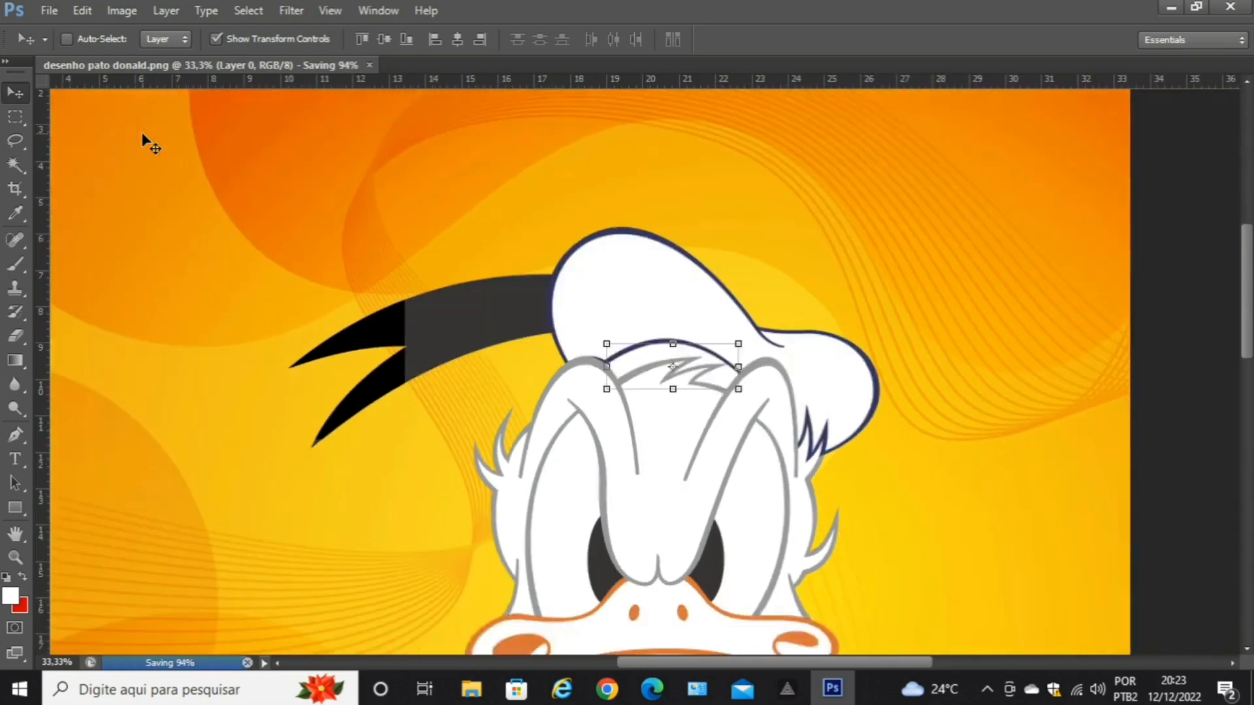
pyautogui.hotkey('ctrl', '-')
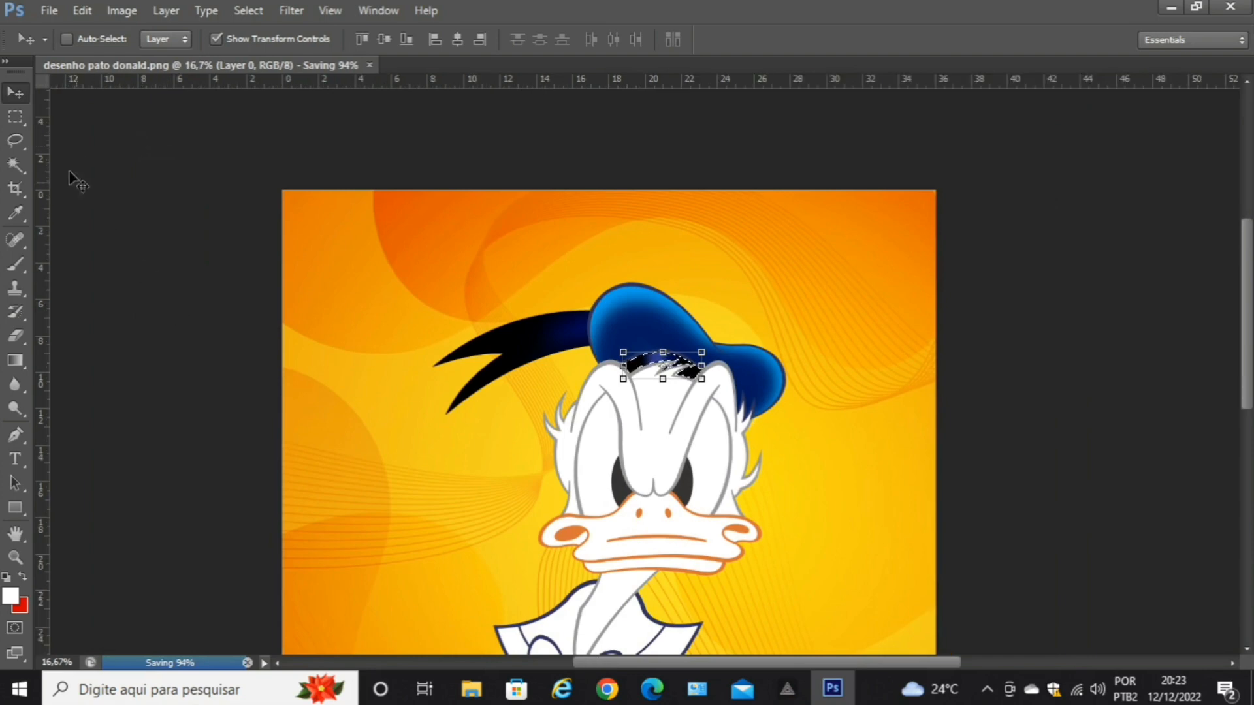
pyautogui.click(19, 115)
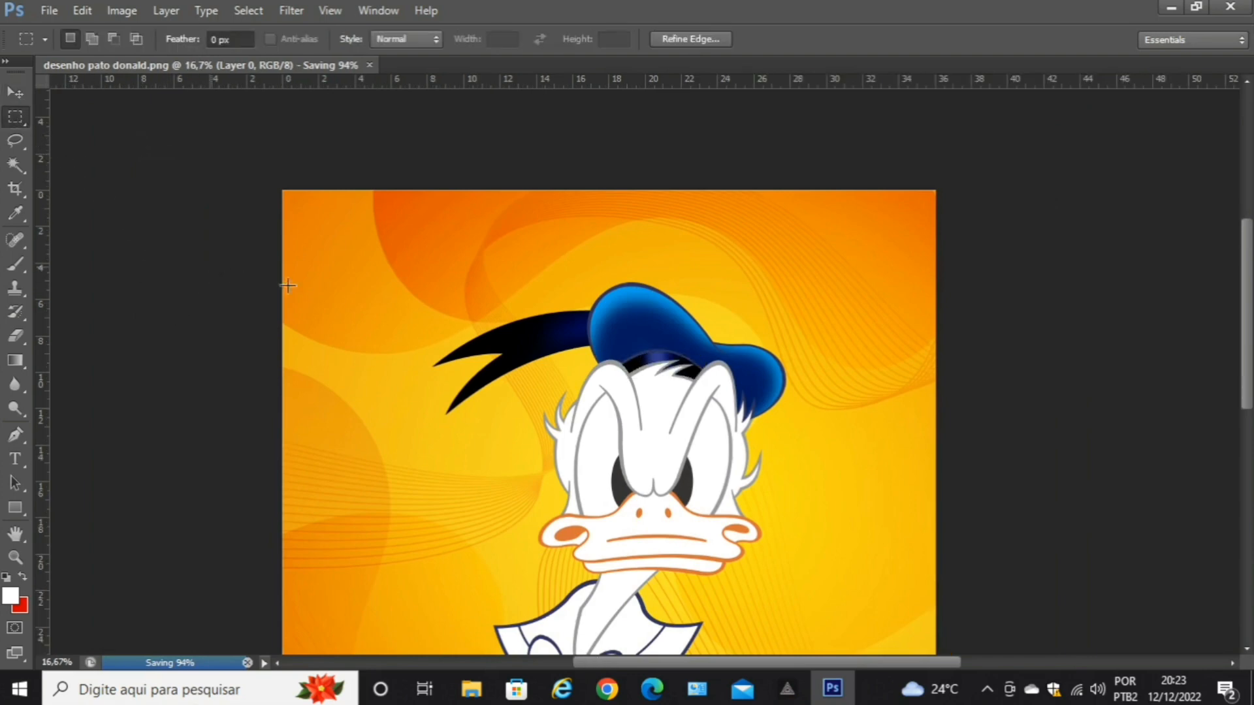
pyautogui.moveTo(287, 286); pyautogui.dragTo(196, 356)
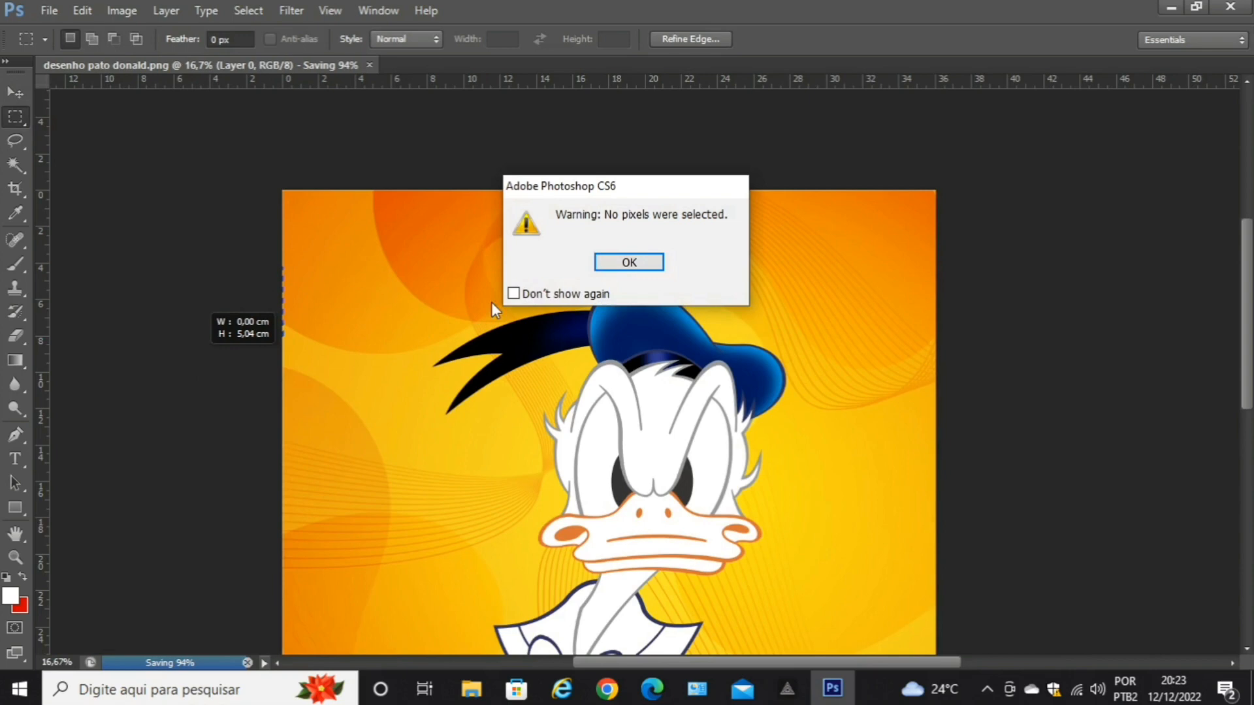
pyautogui.click(610, 268)
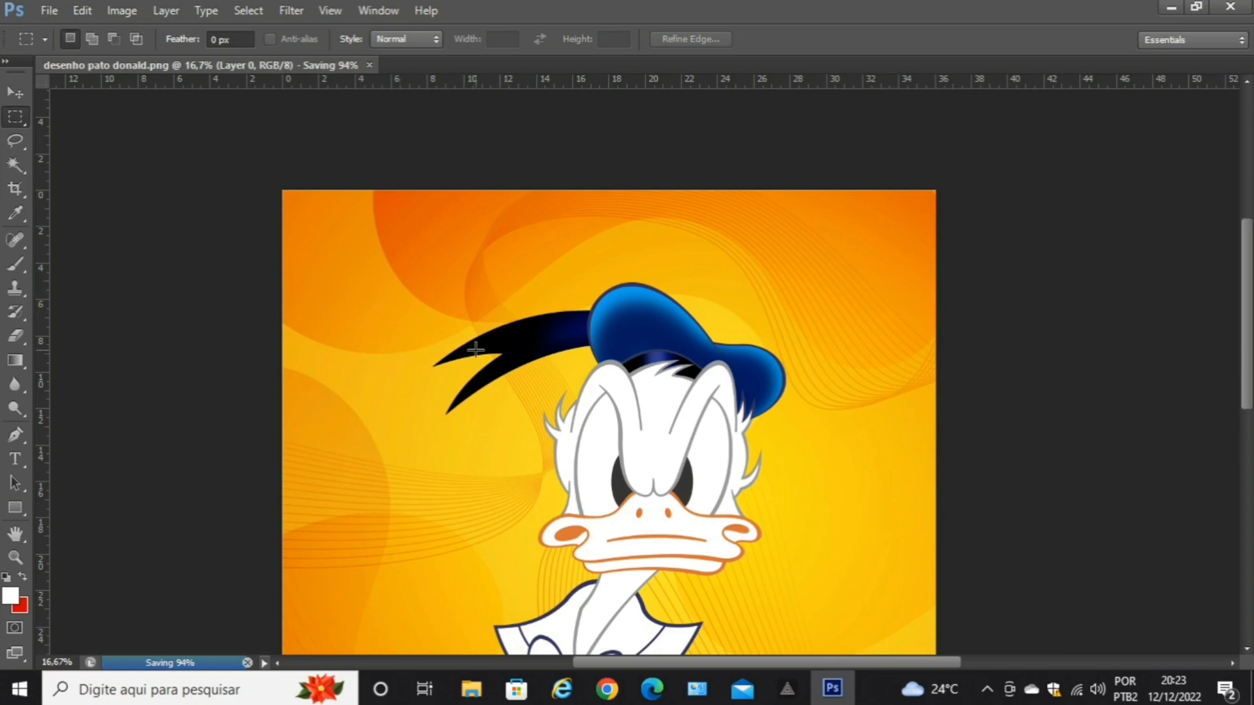
# Select the white areas of both eyes together with the Magic Wand.
pyautogui.hotkey('ctrl', '+')
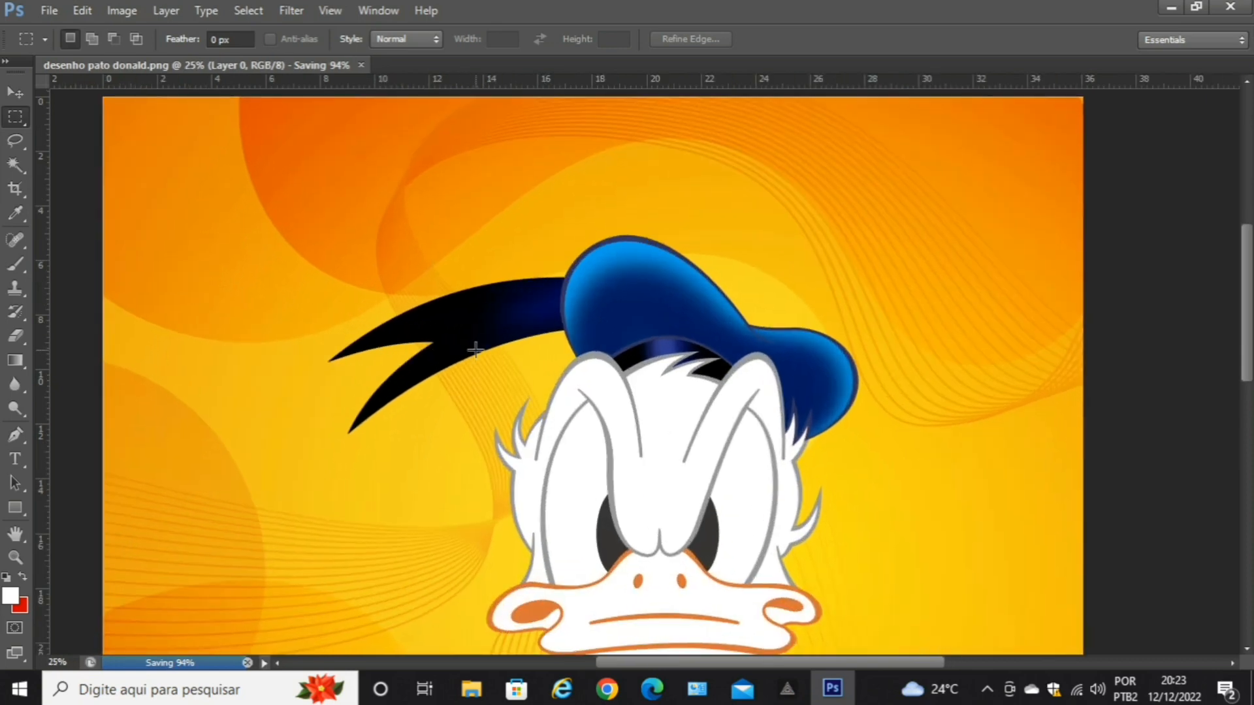
pyautogui.hotkey('ctrl', '+')
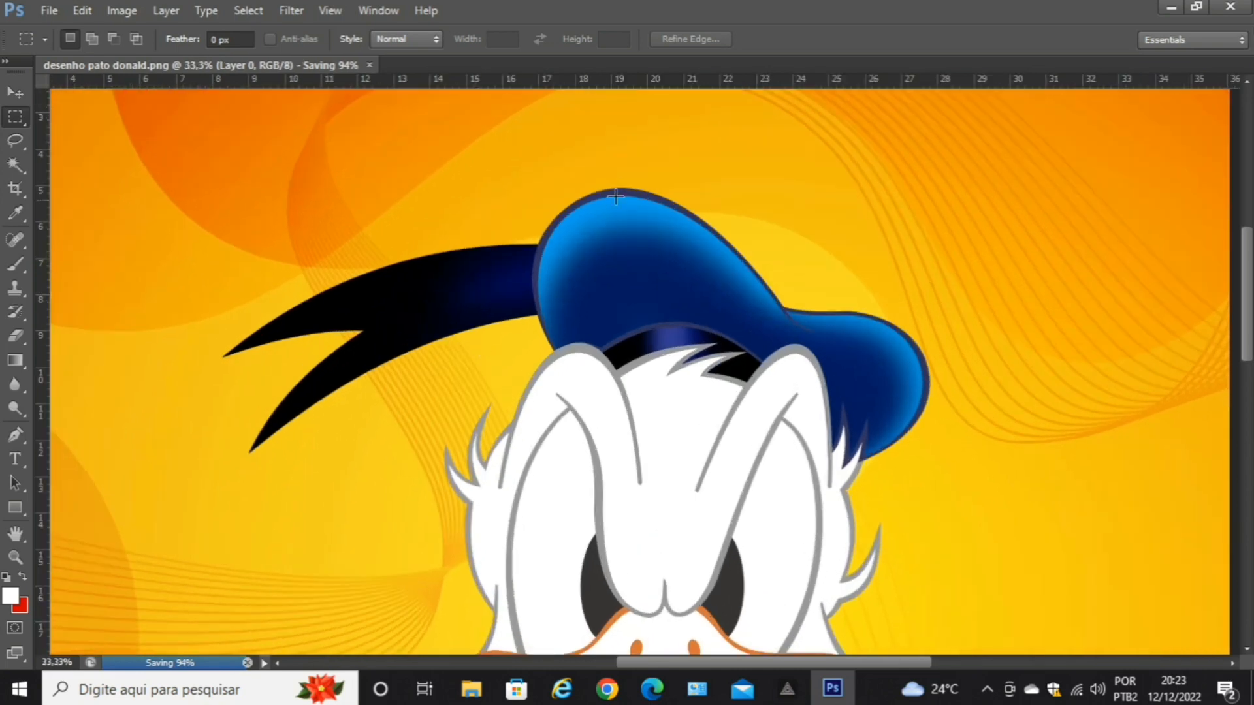
pyautogui.scroll(-5, 810, 246)
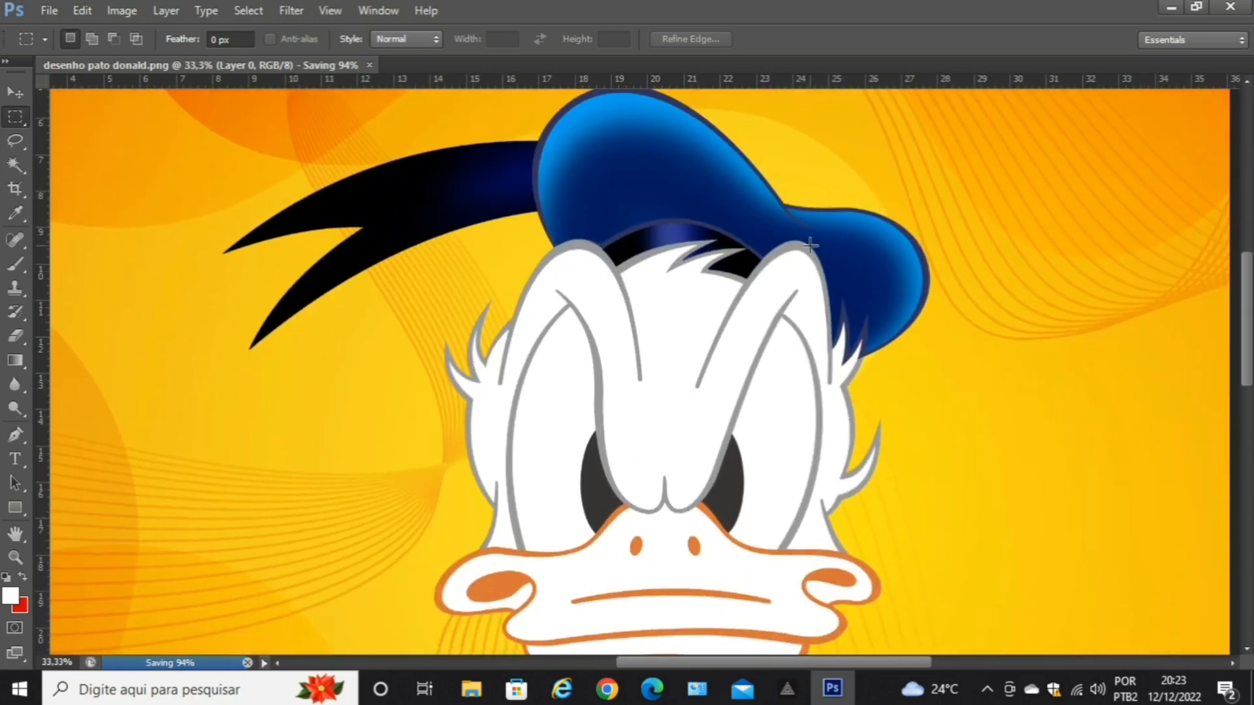
pyautogui.click(14, 164)
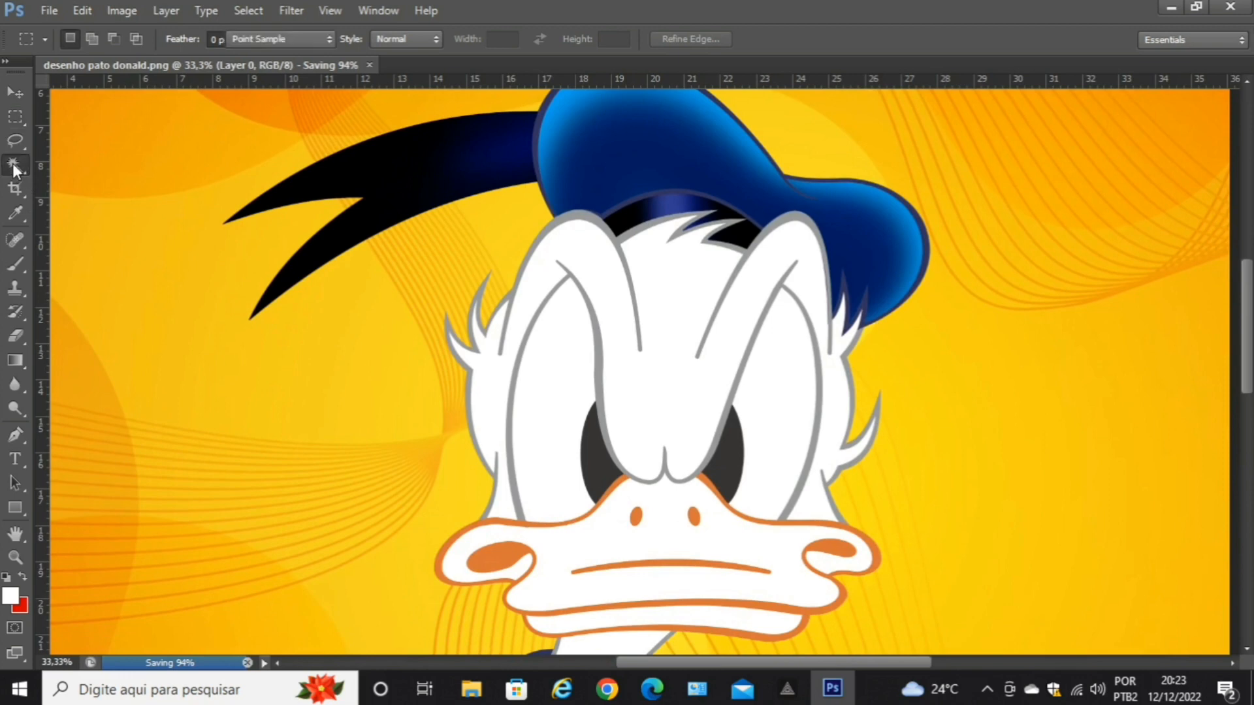
pyautogui.click(522, 433)
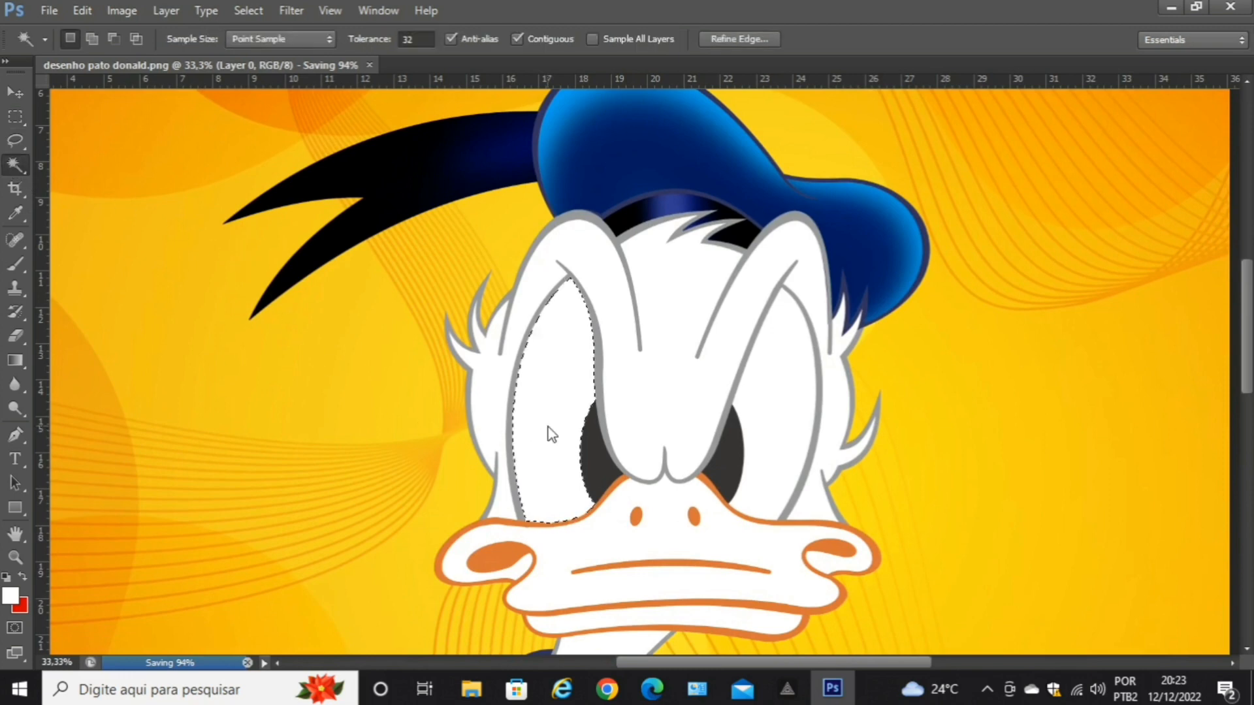
pyautogui.keyDown('shift'); pyautogui.click(788, 418); pyautogui.keyUp('shift')
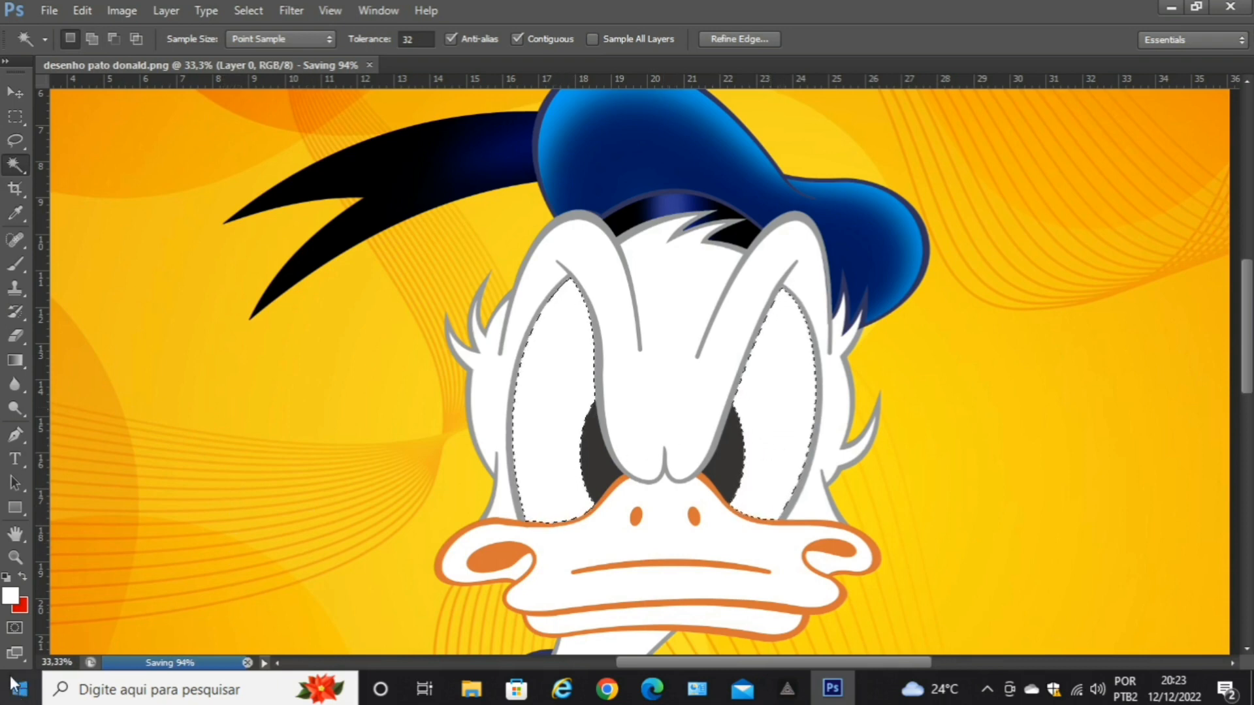
# Choose a light periwinkle blue as the foreground color.
pyautogui.click(9, 596)
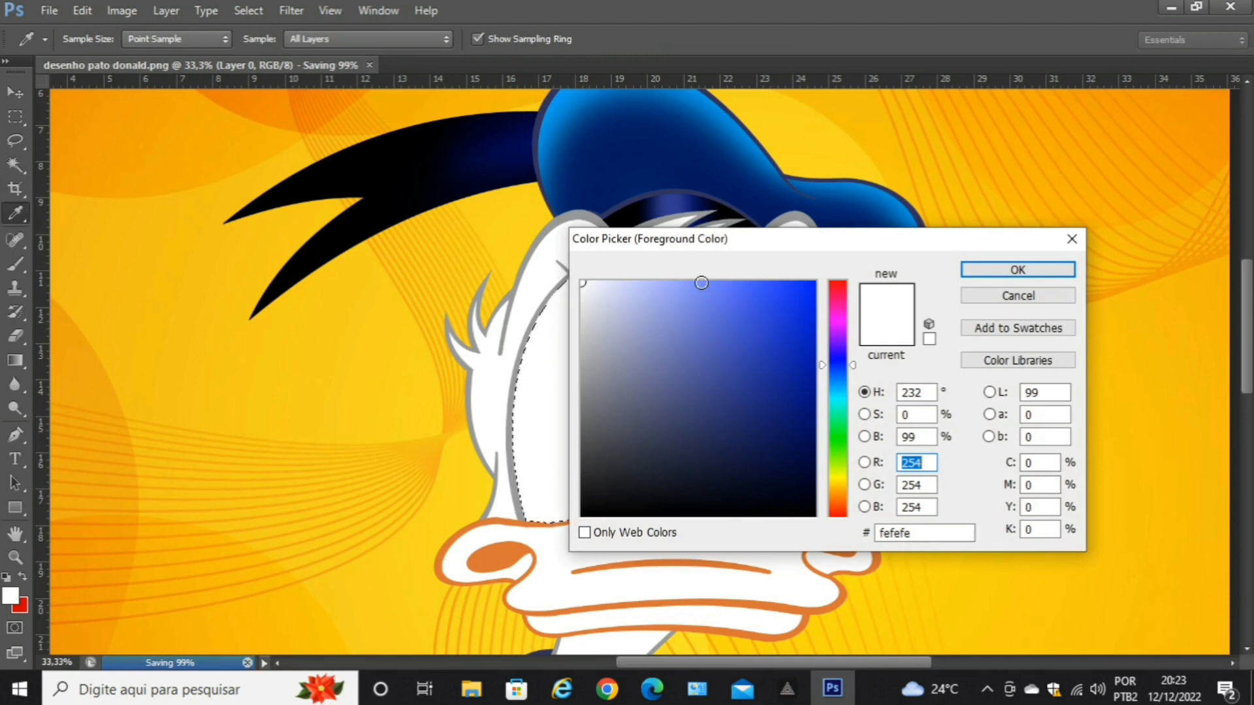
pyautogui.click(701, 282)
pyautogui.click(1016, 269)
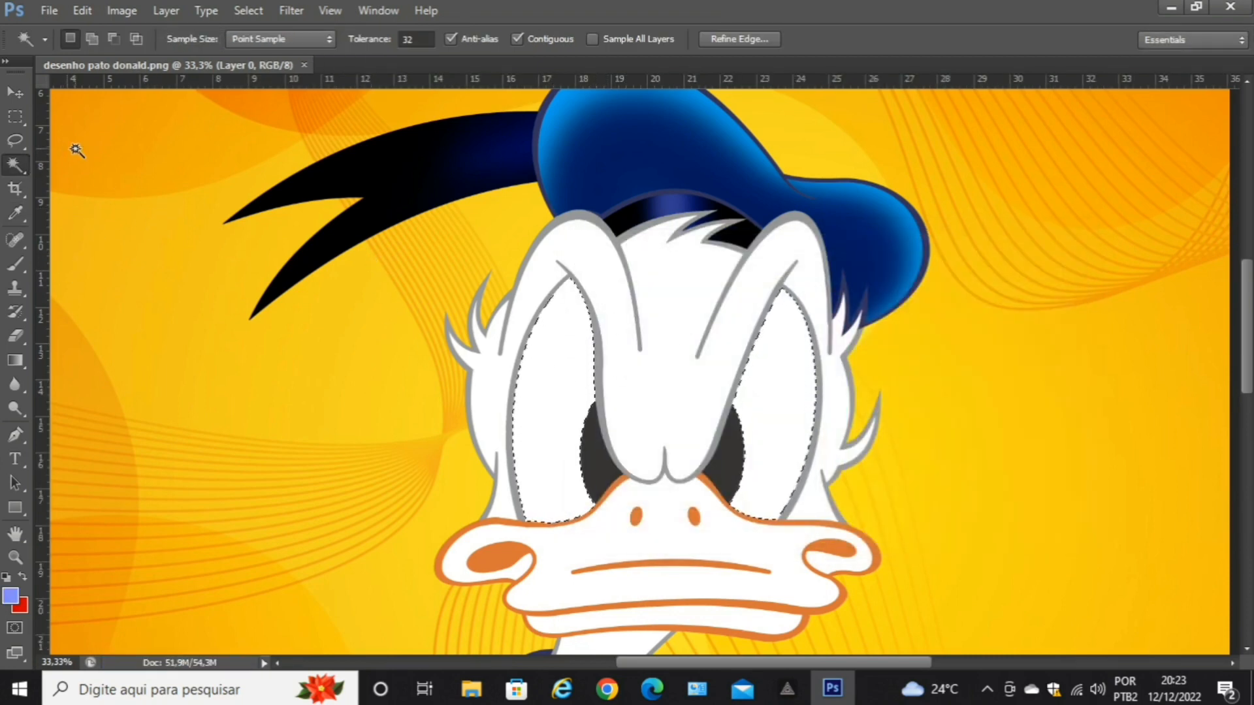
# Shade the lower parts of both eye whites with a 411 px soft brush at 18% opacity, leaving the upper parts white.
pyautogui.click(17, 264)
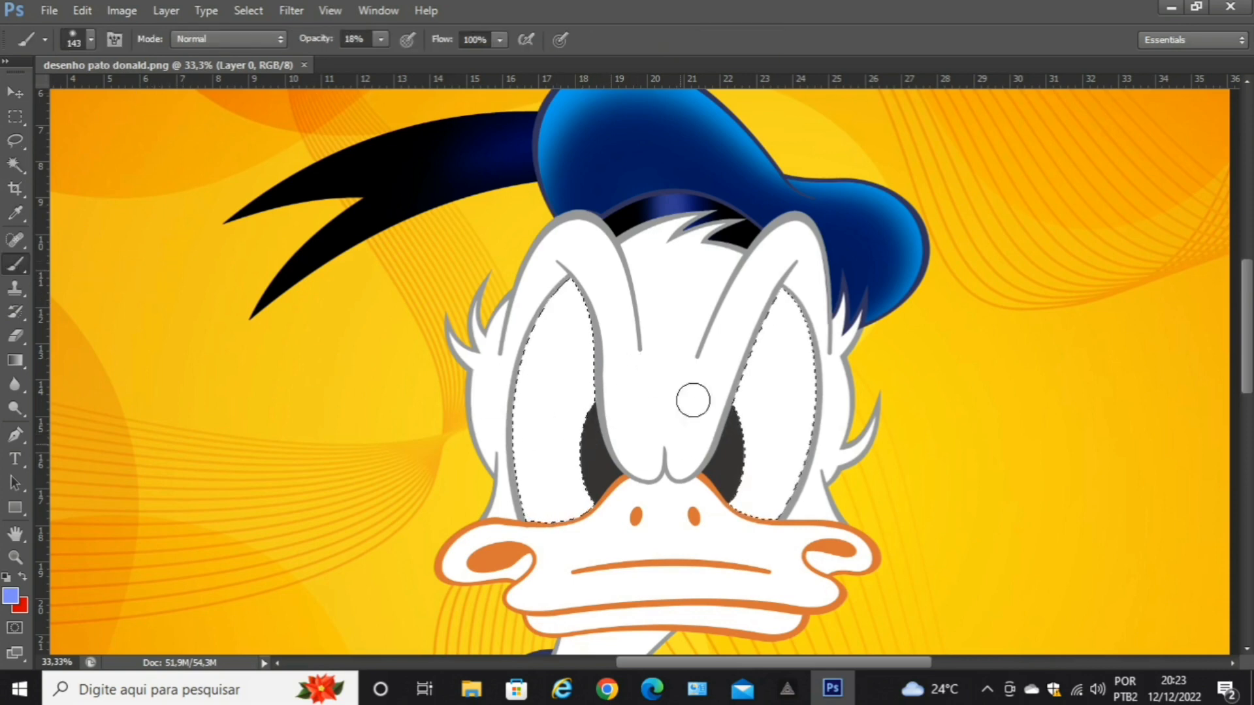
pyautogui.click(86, 38)
pyautogui.moveTo(135, 99); pyautogui.dragTo(140, 100)
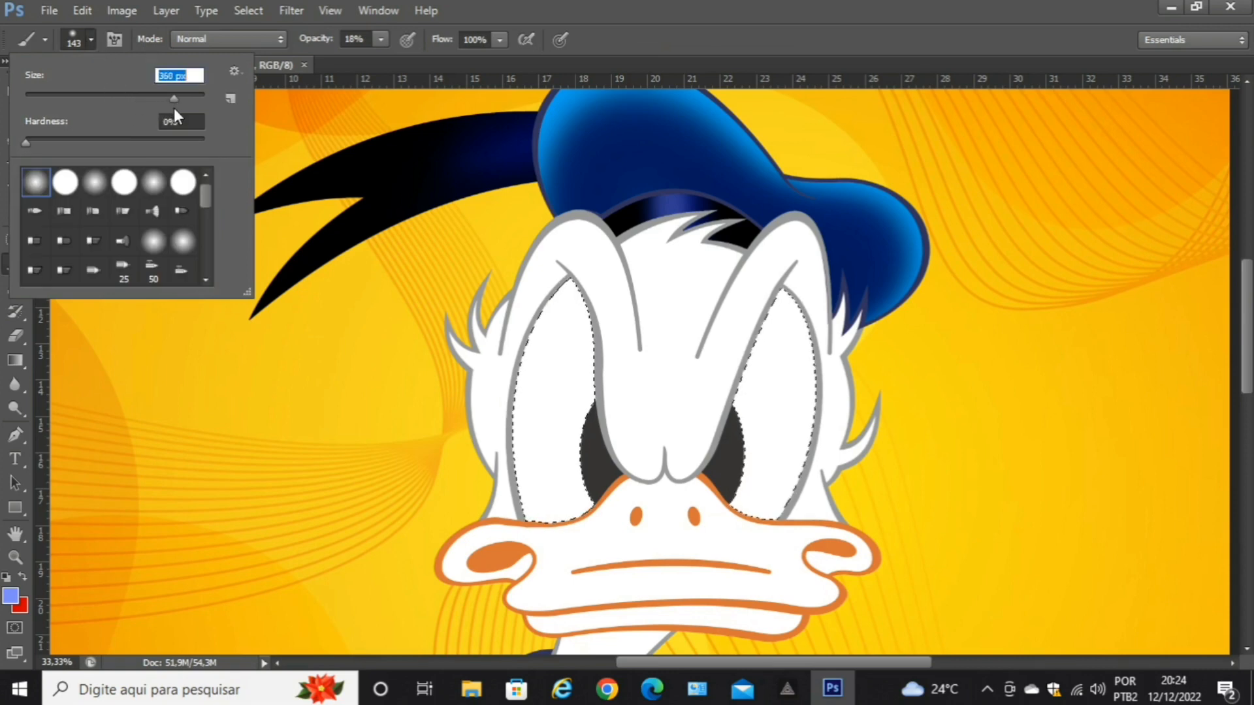
pyautogui.moveTo(174, 109); pyautogui.dragTo(178, 111)
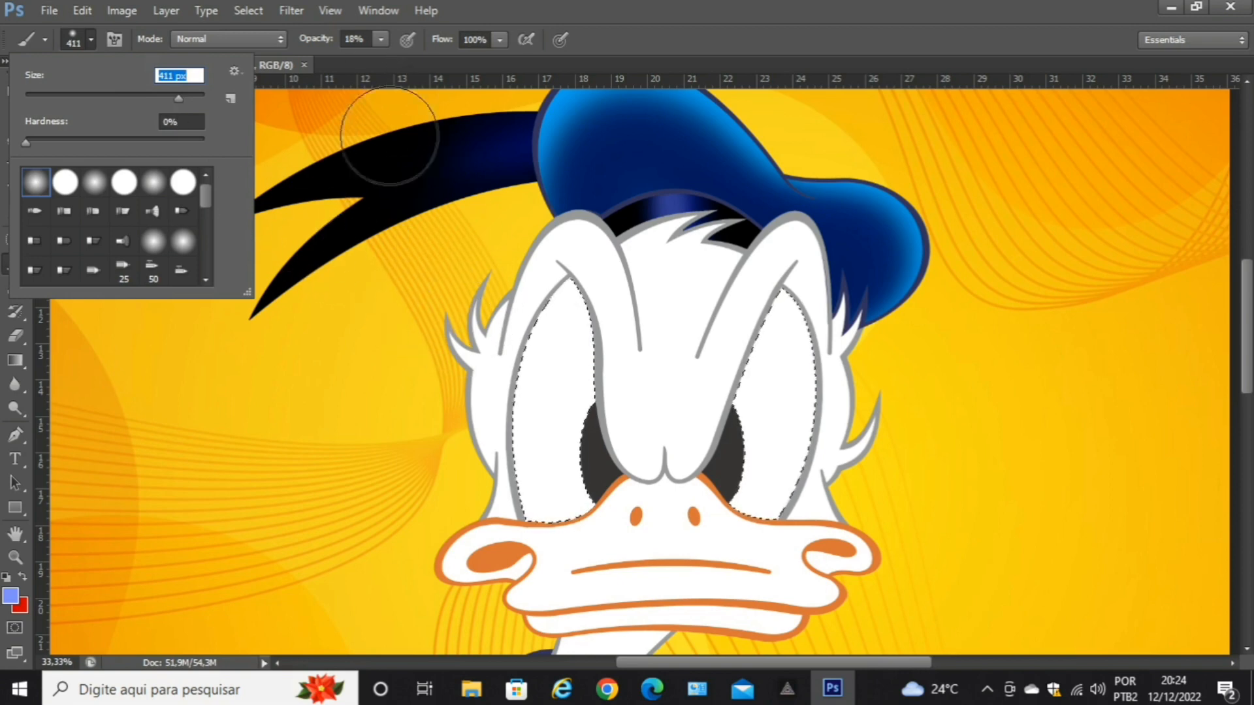
pyautogui.moveTo(482, 502)
pyautogui.mouseDown()
pyautogui.moveTo(627, 544)
pyautogui.moveTo(660, 531)
pyautogui.moveTo(498, 446)
pyautogui.moveTo(501, 484)
pyautogui.moveTo(666, 526)
pyautogui.moveTo(498, 443)
pyautogui.moveTo(722, 503)
pyautogui.mouseUp()
pyautogui.moveTo(816, 509)
pyautogui.mouseDown()
pyautogui.moveTo(865, 451)
pyautogui.moveTo(779, 503)
pyautogui.moveTo(700, 517)
pyautogui.moveTo(822, 474)
pyautogui.moveTo(843, 450)
pyautogui.mouseUp()
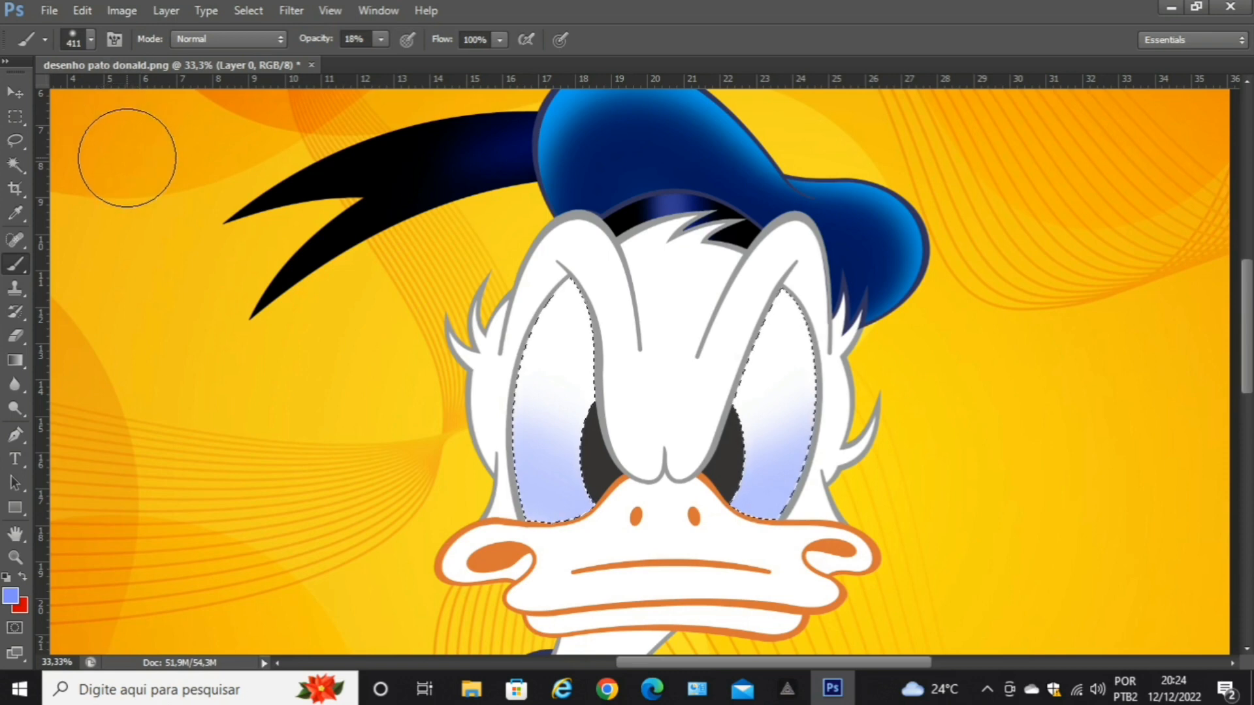
# Select the dark pupils of both eyes together with the Magic Wand.
pyautogui.click(14, 164)
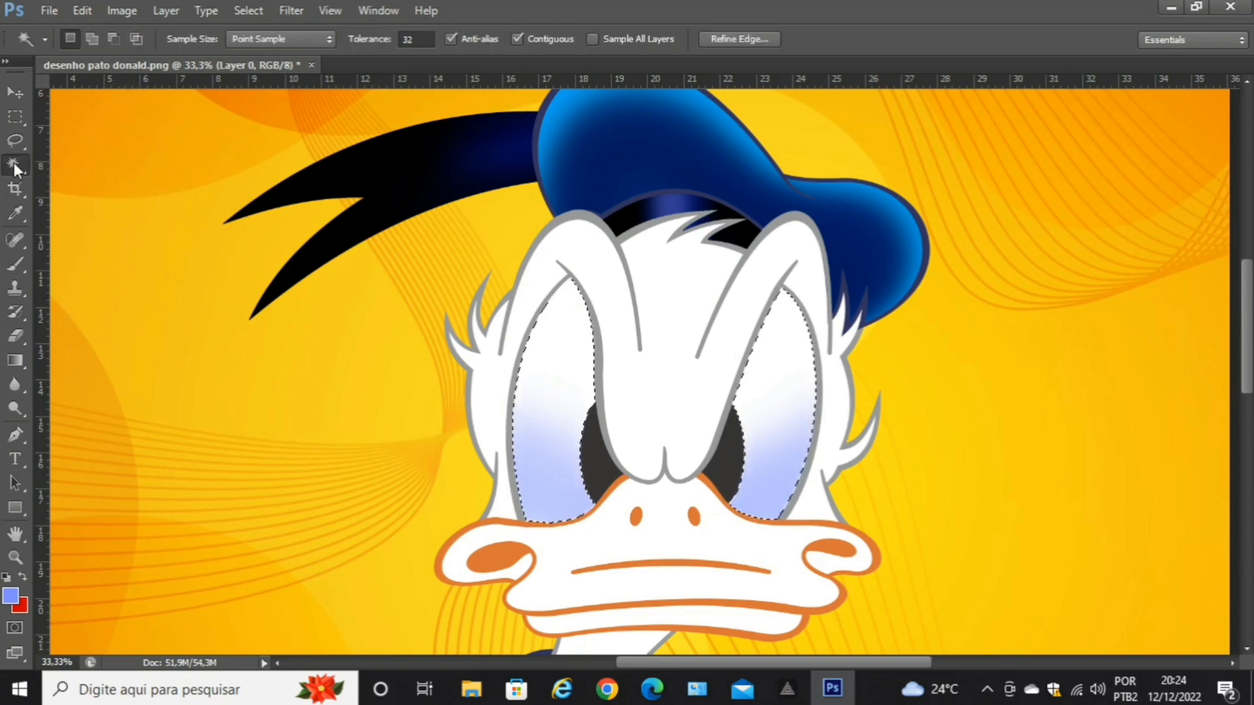
pyautogui.click(603, 464)
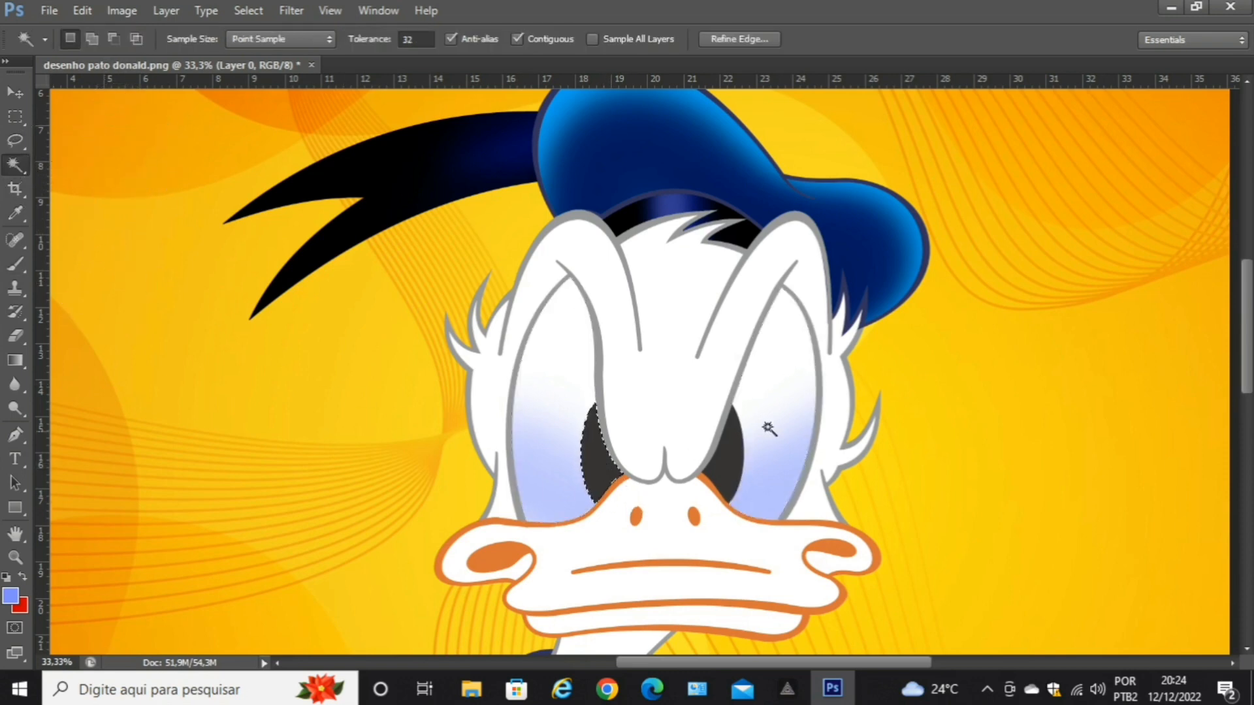
pyautogui.press('shift')
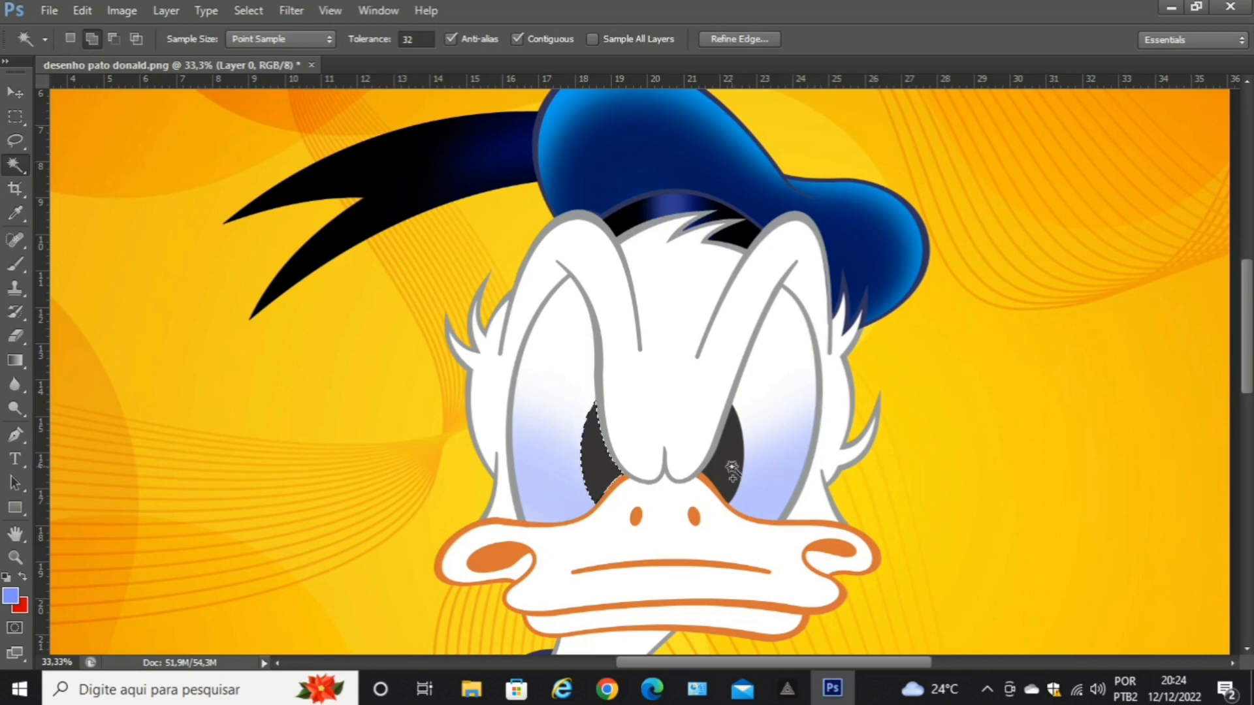
pyautogui.keyDown('shift'); pyautogui.click(732, 468); pyautogui.keyUp('shift')
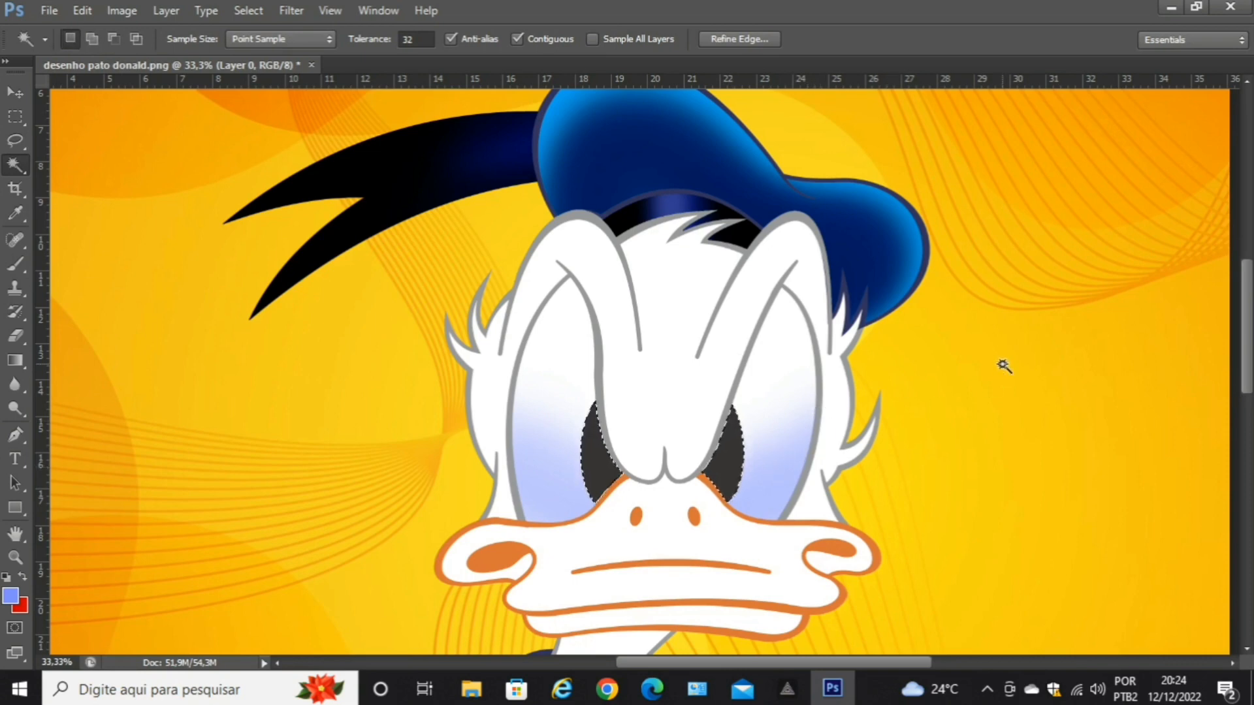
pyautogui.hotkey('ctrl', '+')
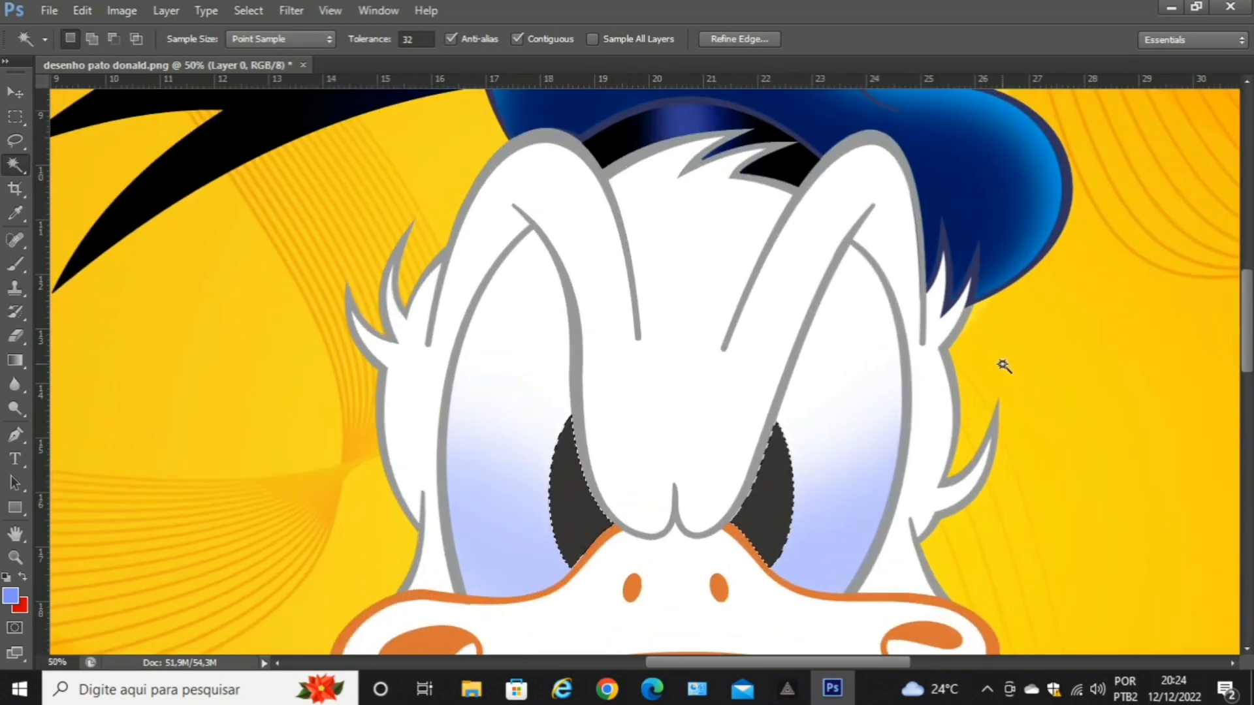
# Sample black from the hat ribbon and paint both selected pupils solid black with the brush at 100% opacity.
pyautogui.scroll(-3, 744, 246)
pyautogui.scroll(-1, 743, 246)
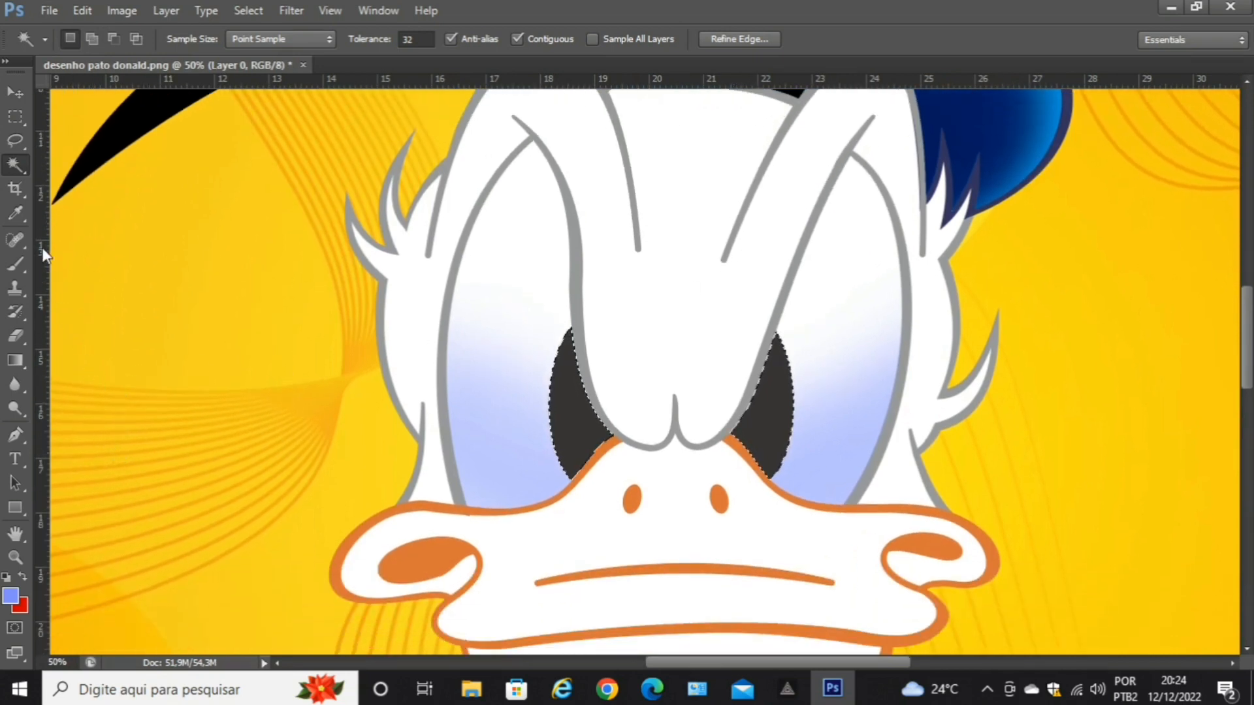
pyautogui.scroll(3, 294, 313)
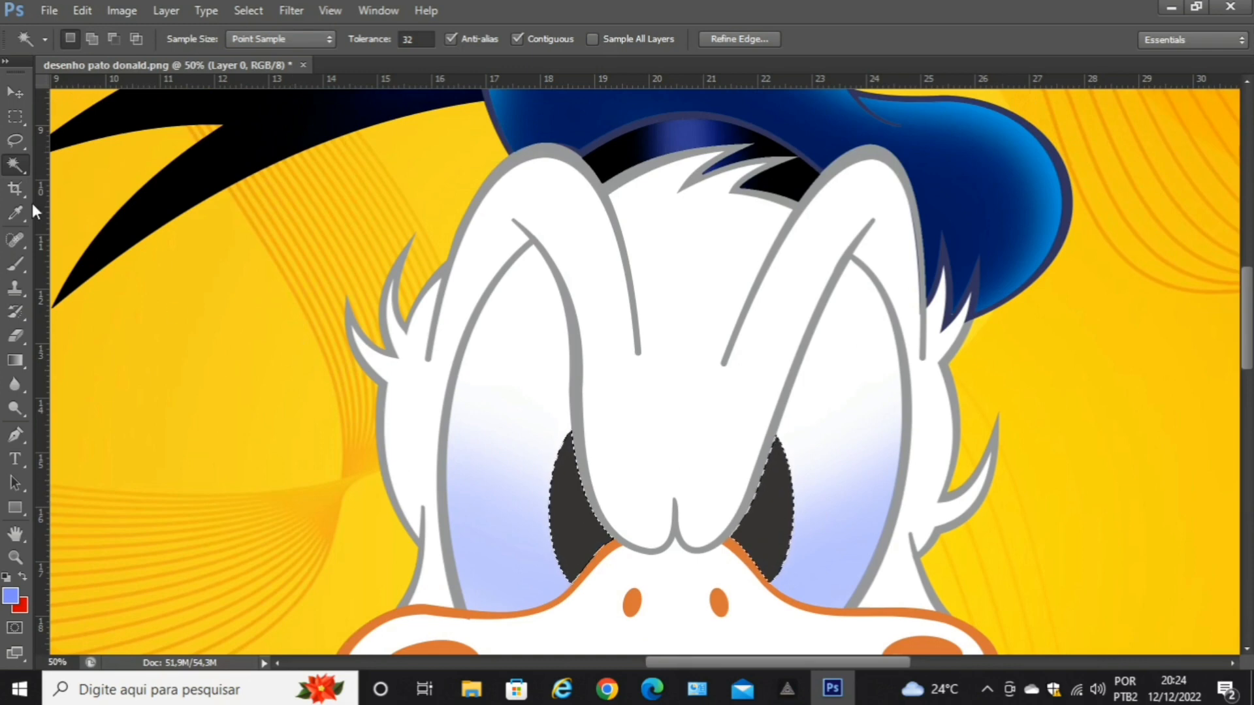
pyautogui.click(17, 213)
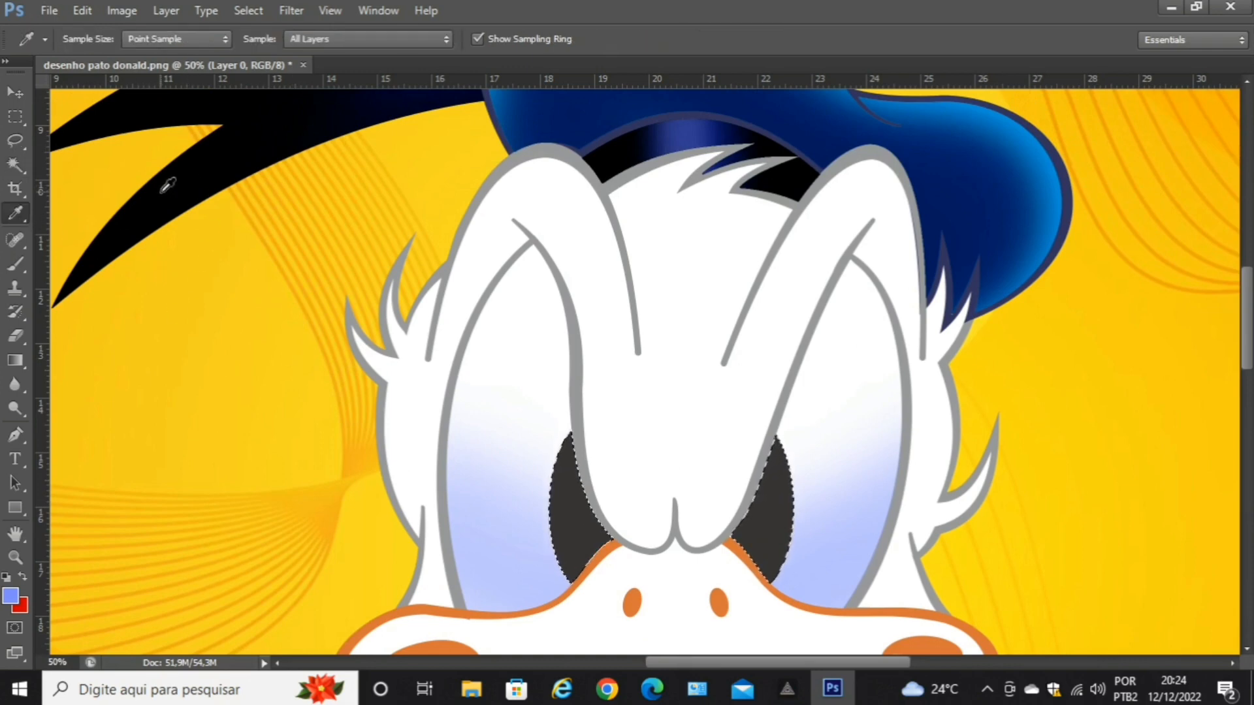
pyautogui.click(17, 268)
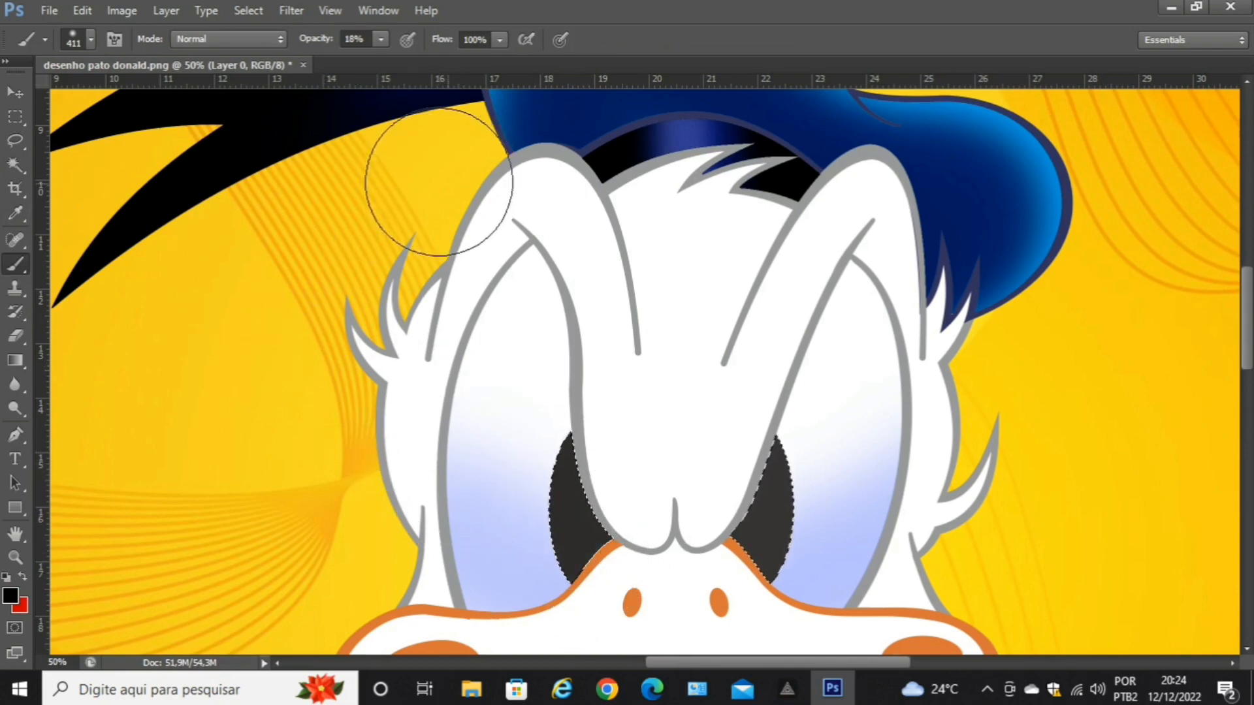
pyautogui.click(382, 39)
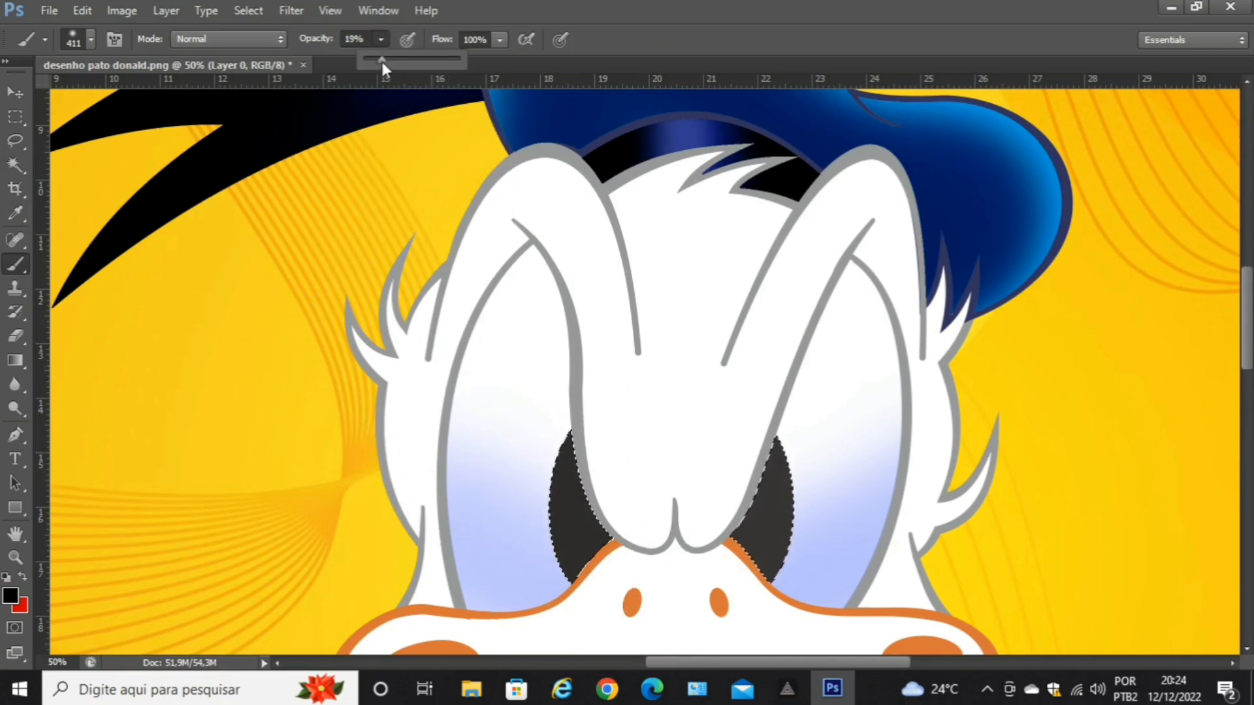
pyautogui.moveTo(382, 61); pyautogui.dragTo(491, 65)
pyautogui.moveTo(553, 529)
pyautogui.mouseDown()
pyautogui.moveTo(608, 577)
pyautogui.moveTo(558, 492)
pyautogui.moveTo(566, 463)
pyautogui.moveTo(593, 563)
pyautogui.moveTo(588, 469)
pyautogui.moveTo(706, 585)
pyautogui.moveTo(758, 515)
pyautogui.moveTo(753, 559)
pyautogui.moveTo(764, 451)
pyautogui.moveTo(755, 448)
pyautogui.moveTo(740, 564)
pyautogui.moveTo(599, 548)
pyautogui.mouseUp()
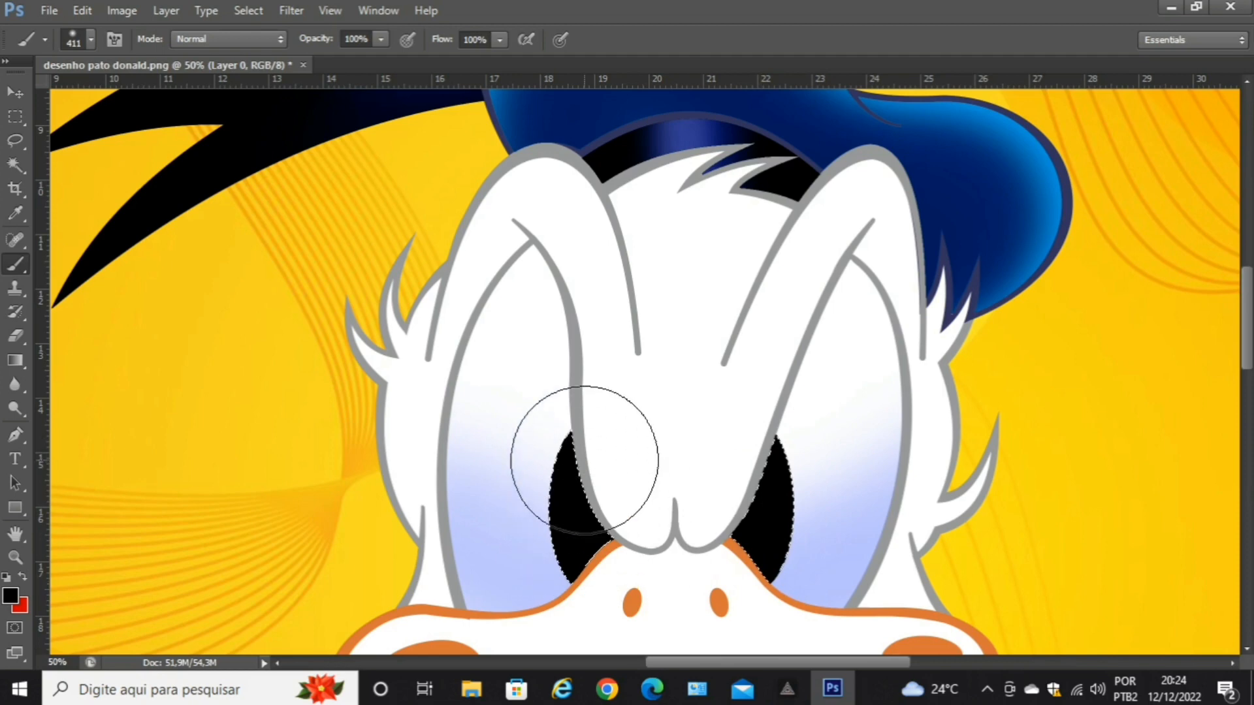
# Set the soft brush size to 170 px and choose dark blue 04429f as the foreground color.
pyautogui.scroll(-3, 639, 372)
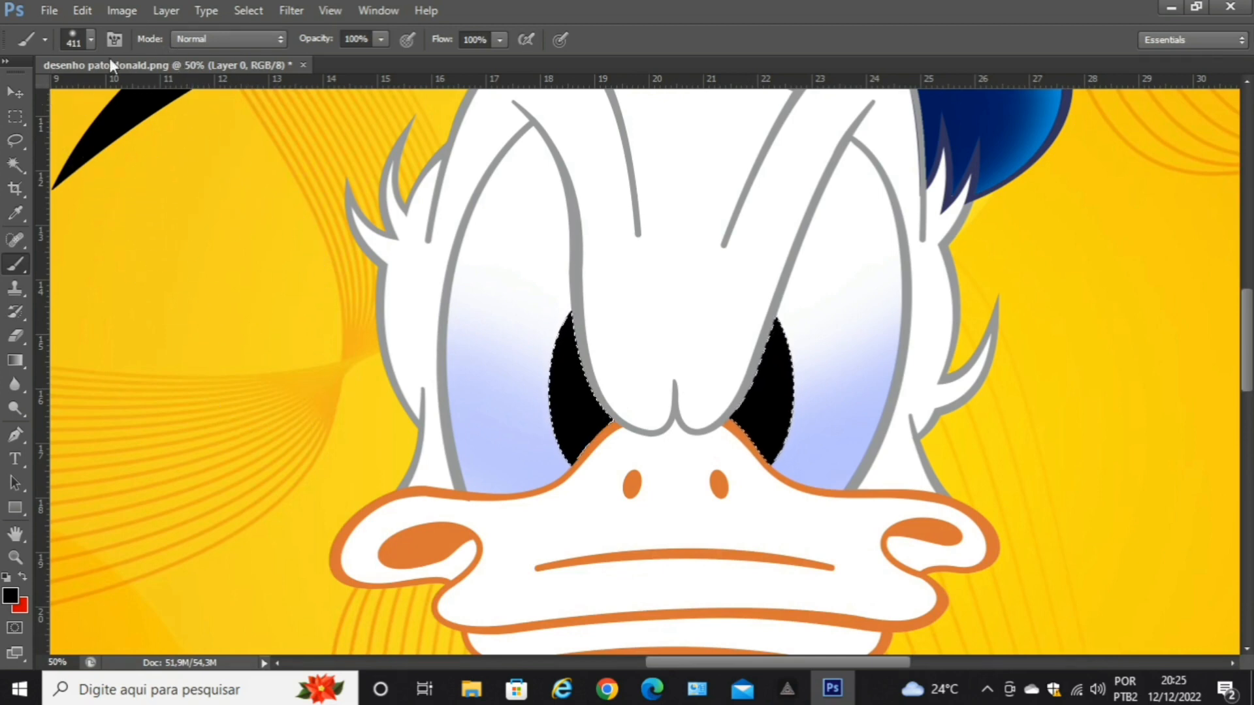
pyautogui.click(89, 39)
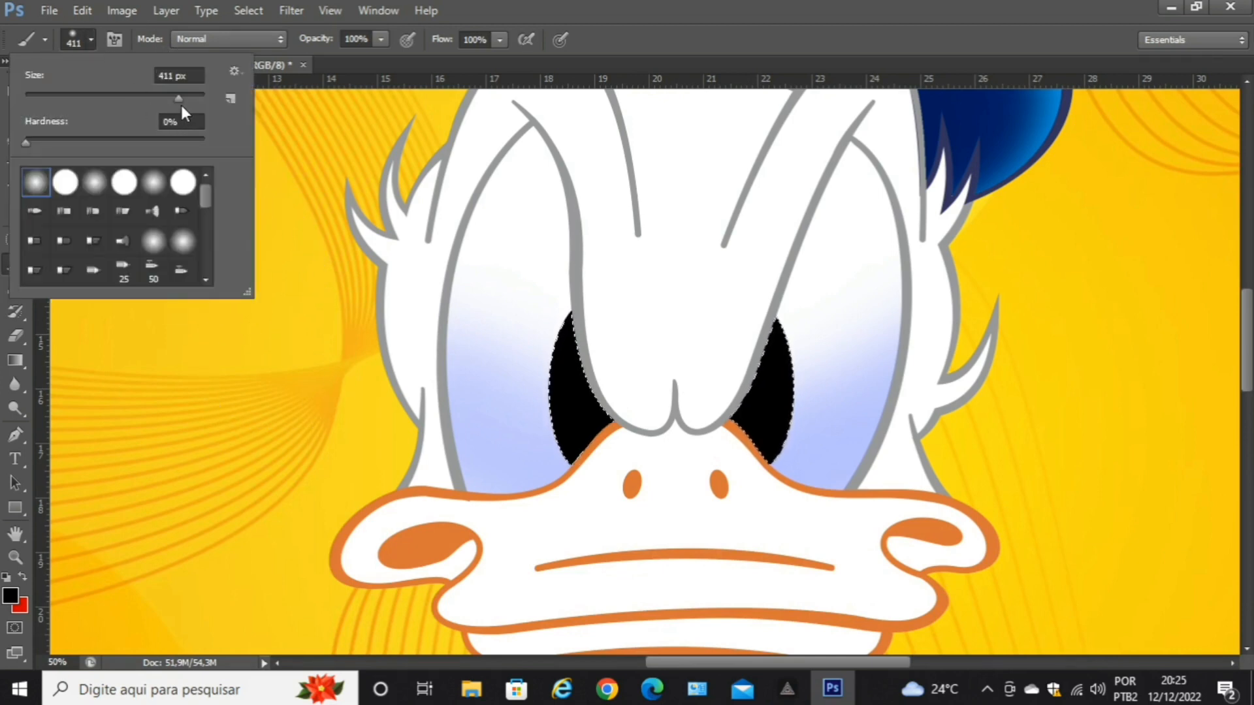
pyautogui.moveTo(148, 101); pyautogui.dragTo(145, 100)
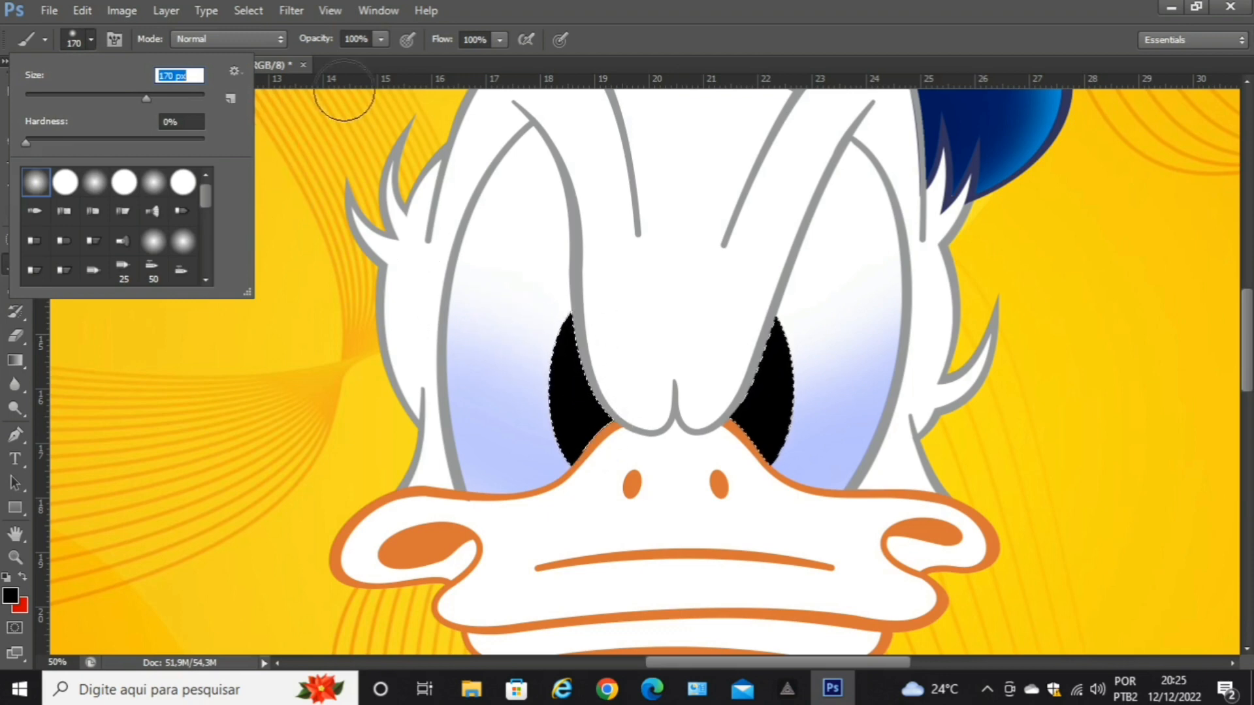
pyautogui.click(410, 58)
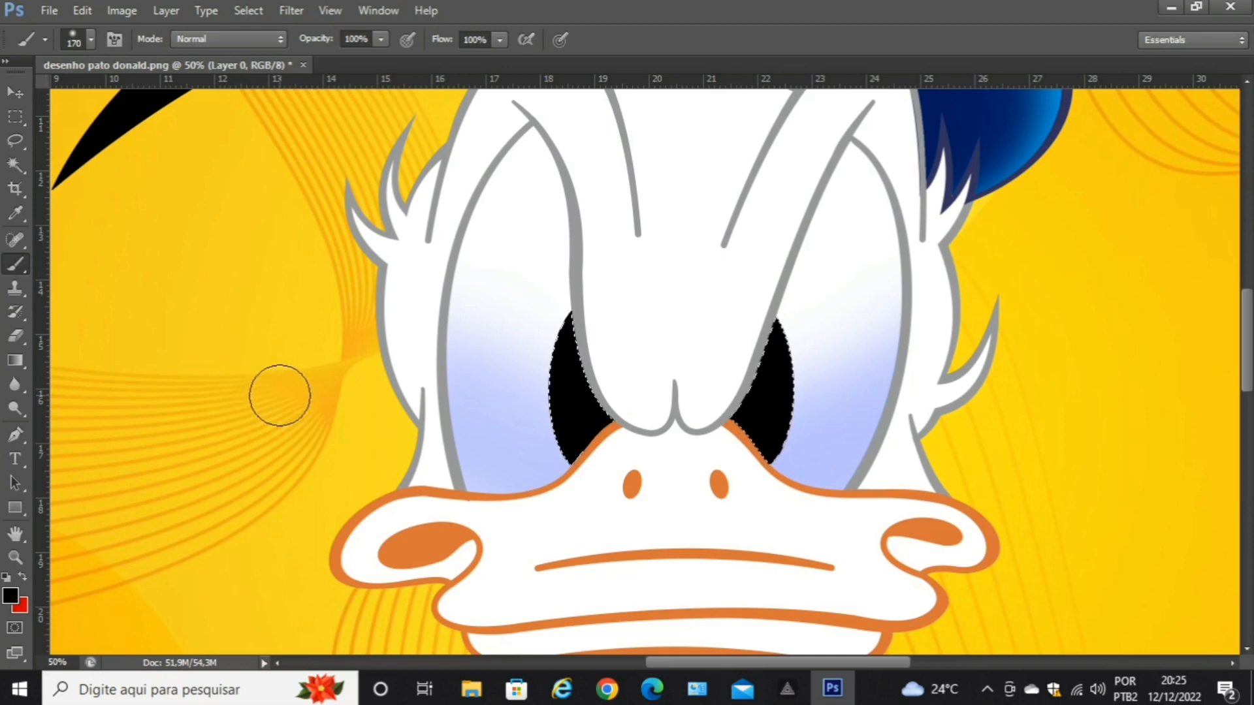
pyautogui.click(10, 595)
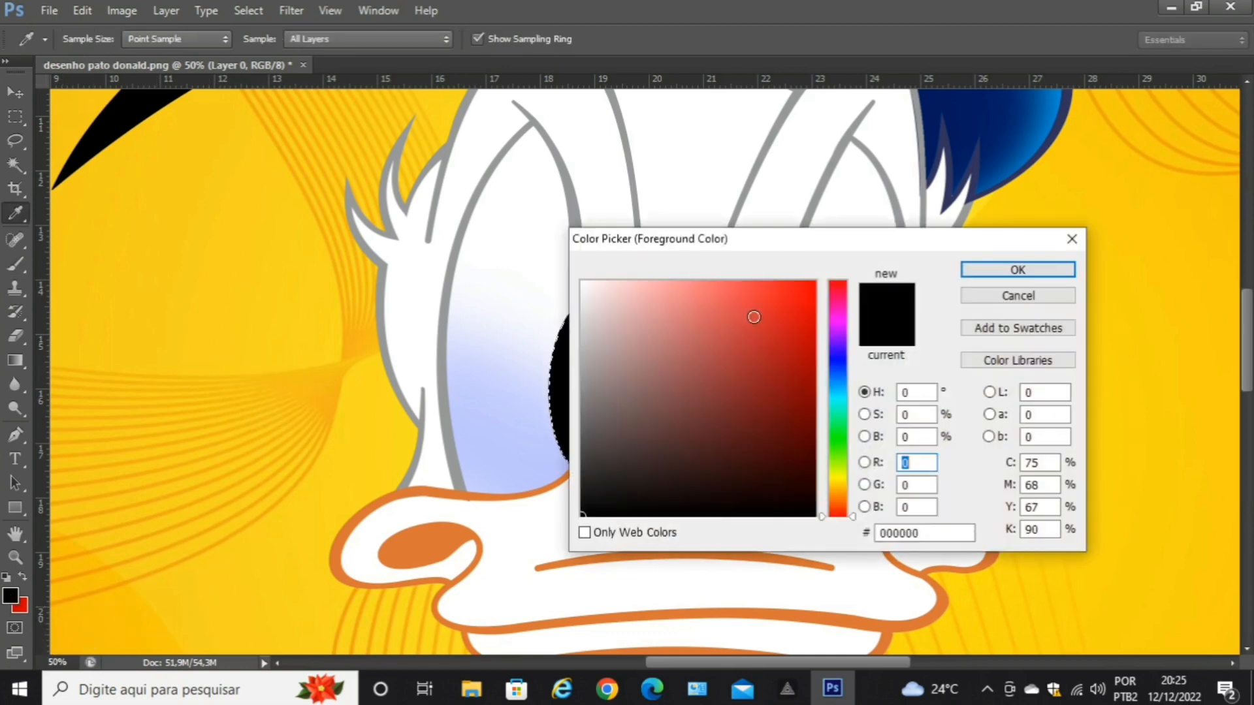
pyautogui.click(835, 376)
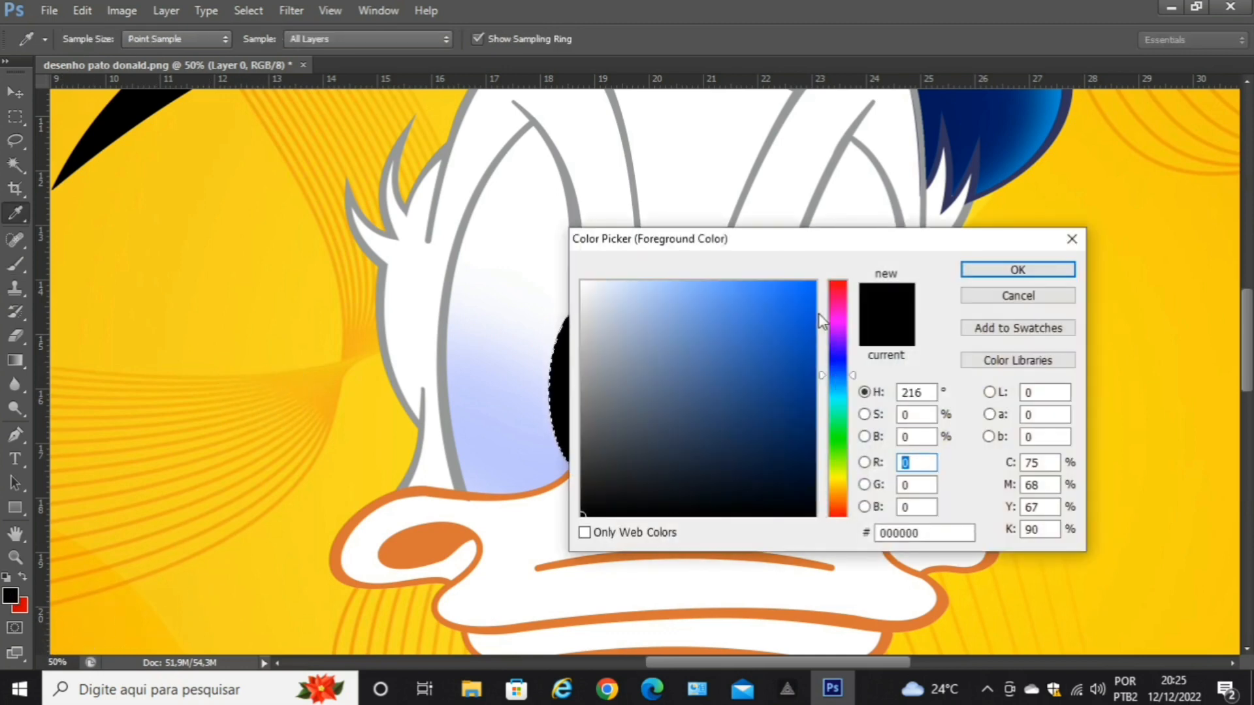
pyautogui.click(810, 369)
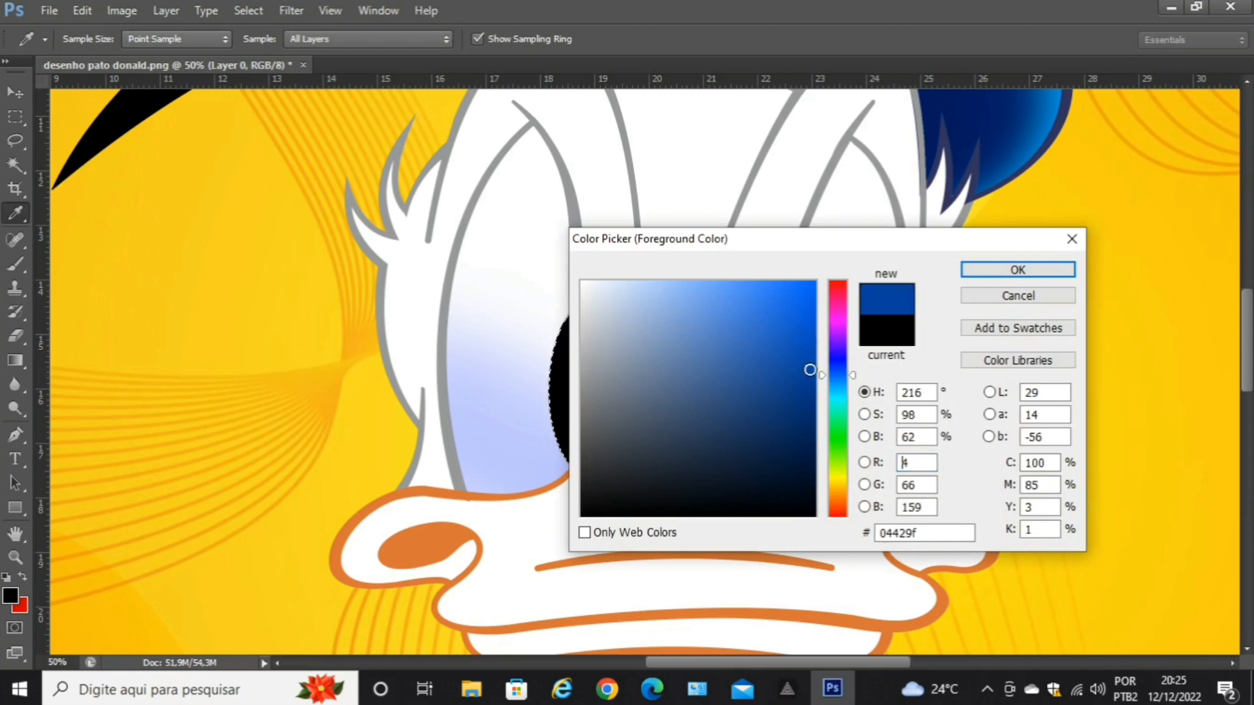
pyautogui.click(978, 271)
# Undo the full-opacity blue stroke and paint a blue glow on the inner side of both pupils at 44% opacity.
pyautogui.press('b')
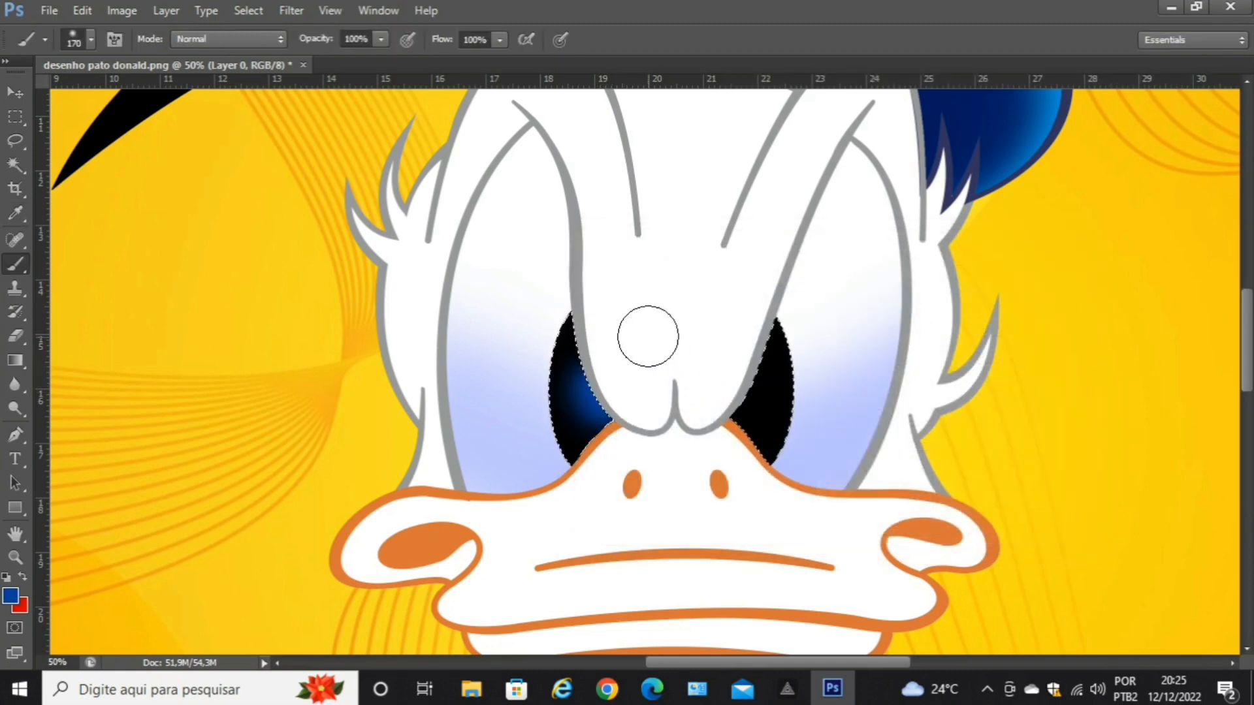
pyautogui.hotkey('ctrl', 'z')
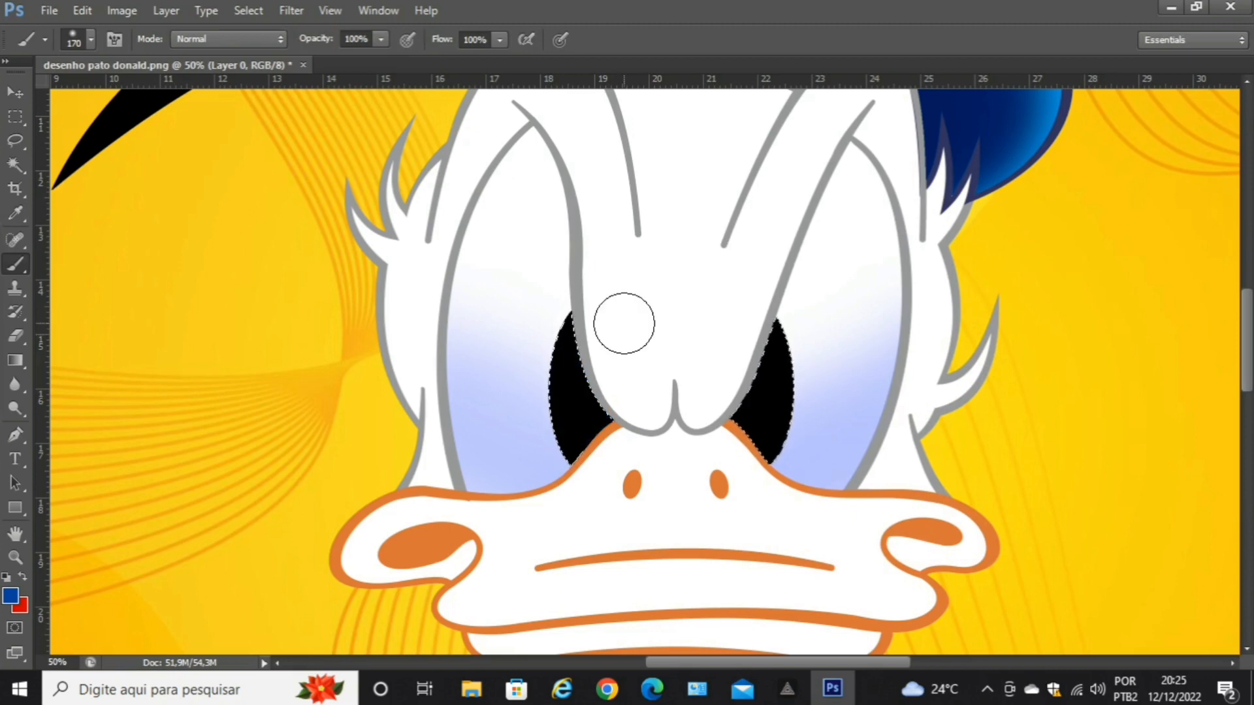
pyautogui.click(380, 40)
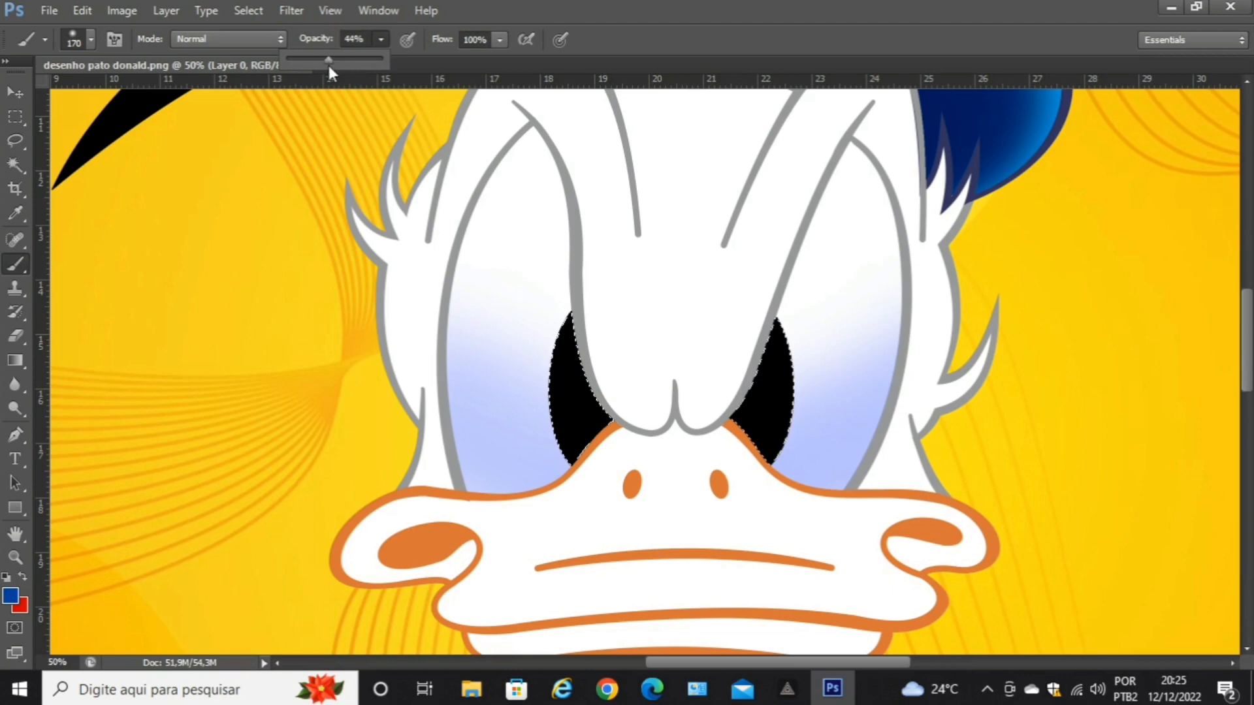
pyautogui.click(610, 400)
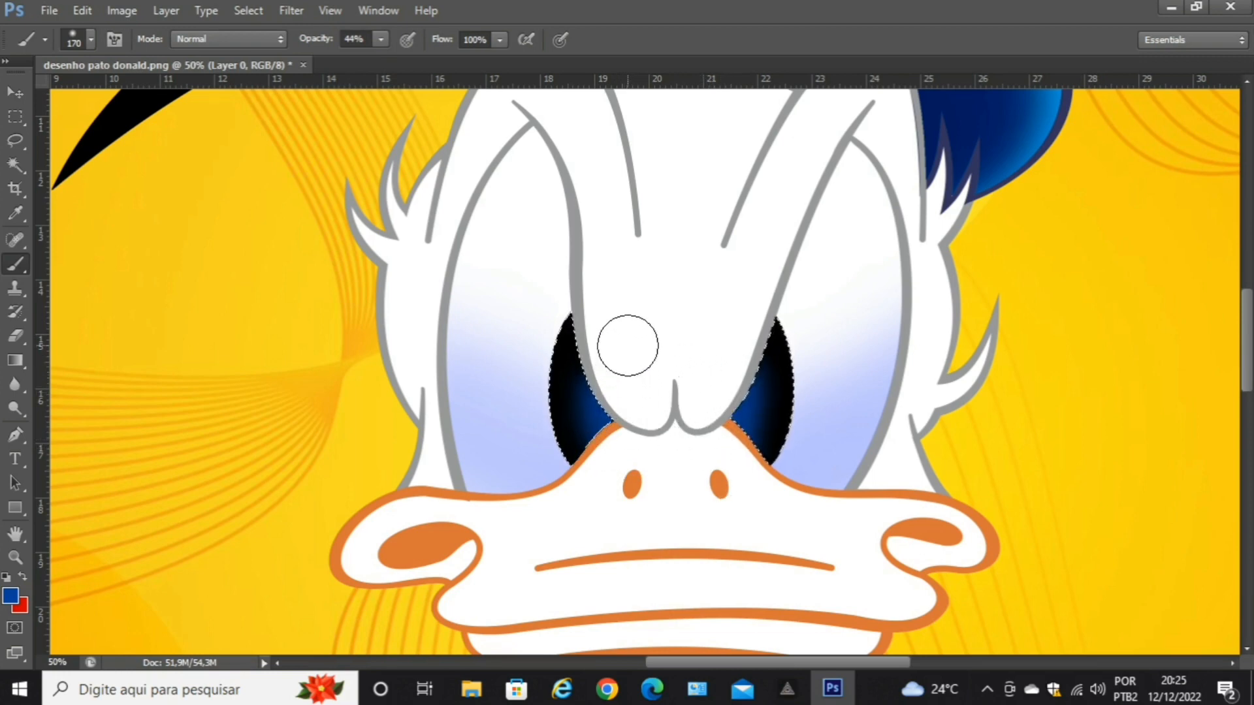
# Deselect the pupils and save the document.
pyautogui.hotkey('ctrl', '-')
pyautogui.hotkey('ctrl', '-')
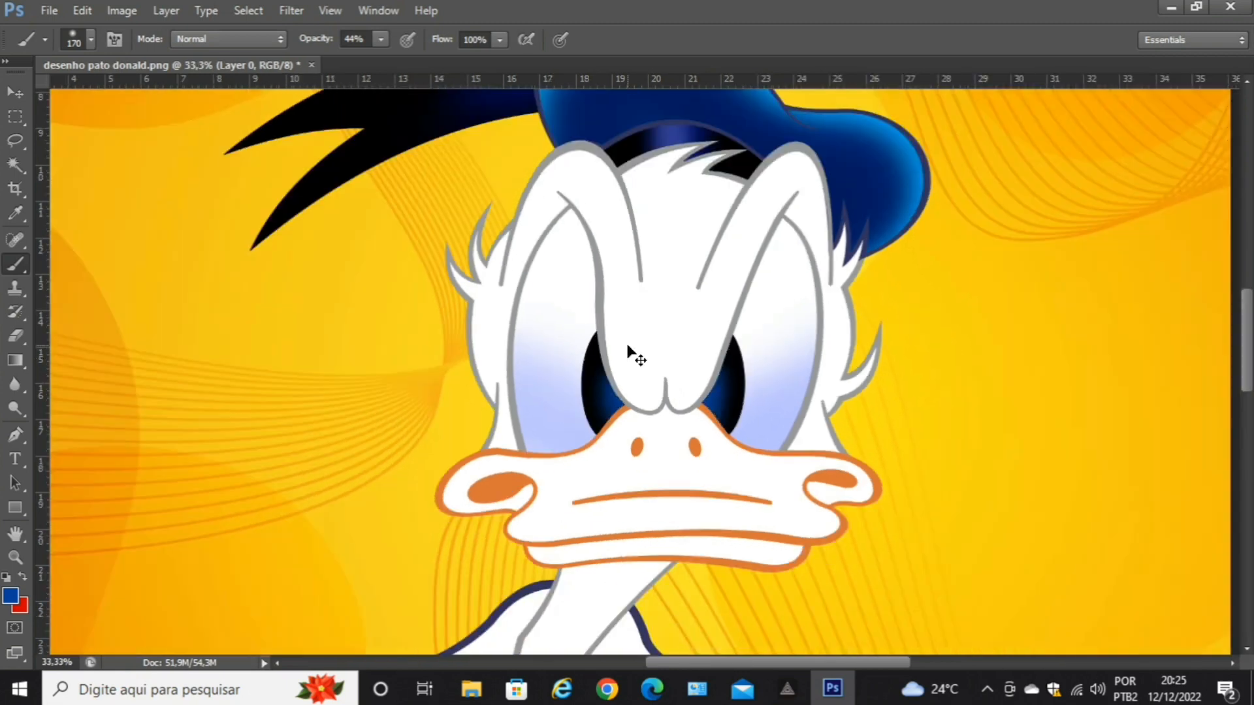
pyautogui.hotkey('ctrl', '-')
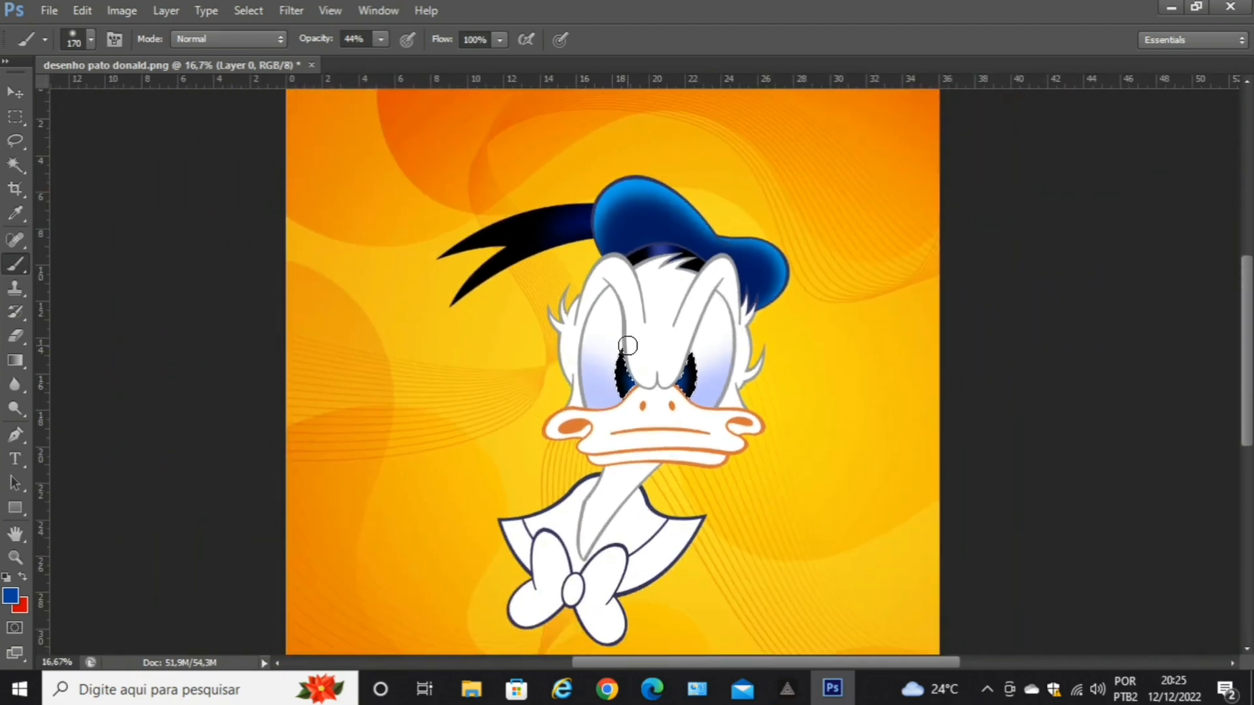
pyautogui.click(16, 119)
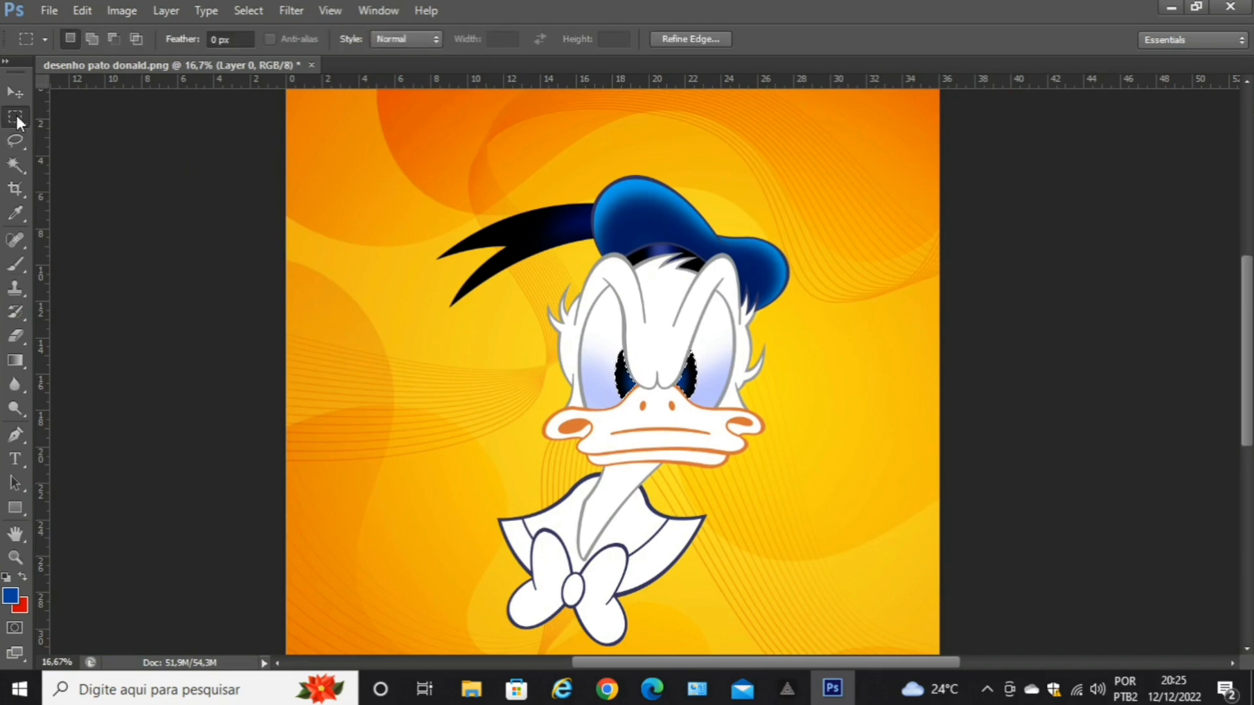
pyautogui.moveTo(252, 202); pyautogui.dragTo(216, 308)
pyautogui.click(627, 260)
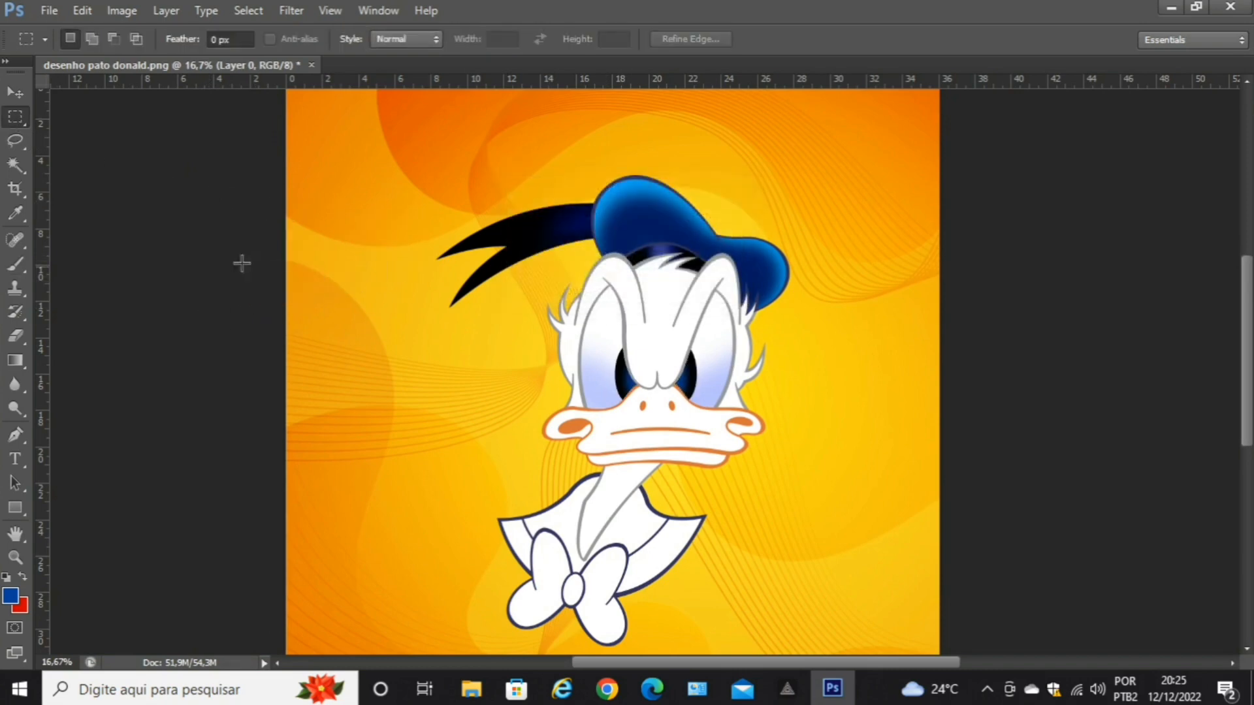
pyautogui.click(17, 95)
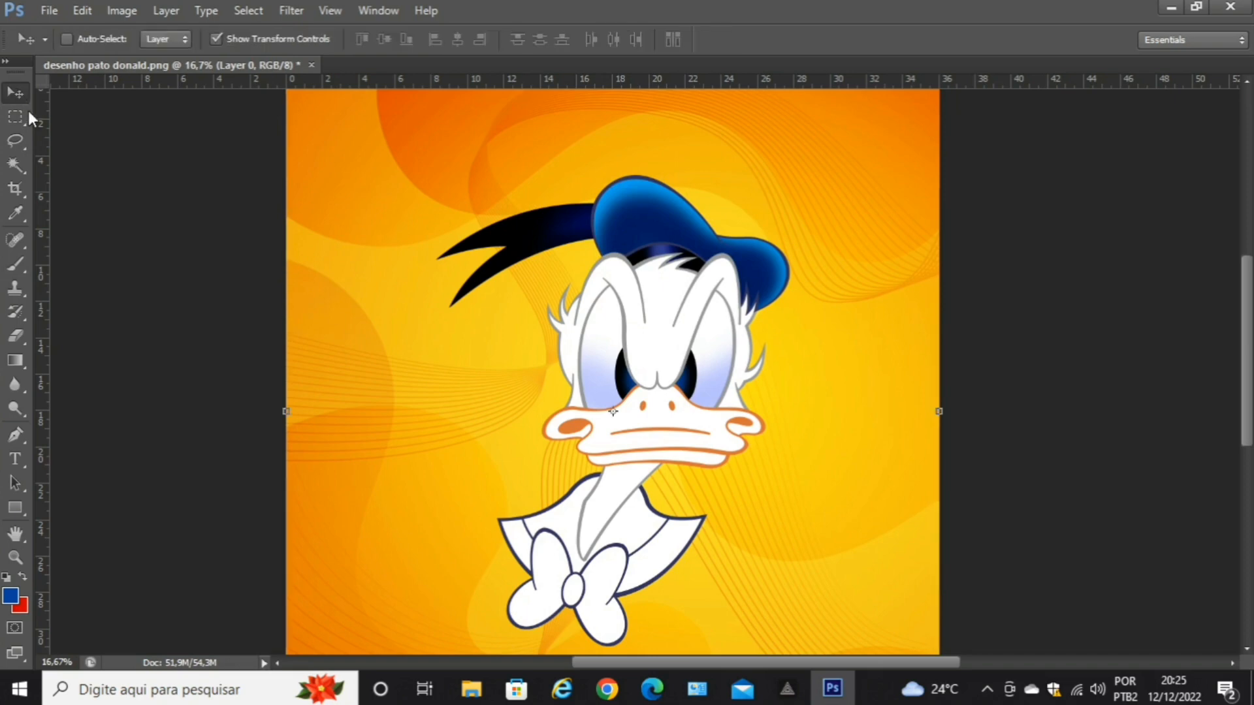
pyautogui.hotkey('ctrl', 's')
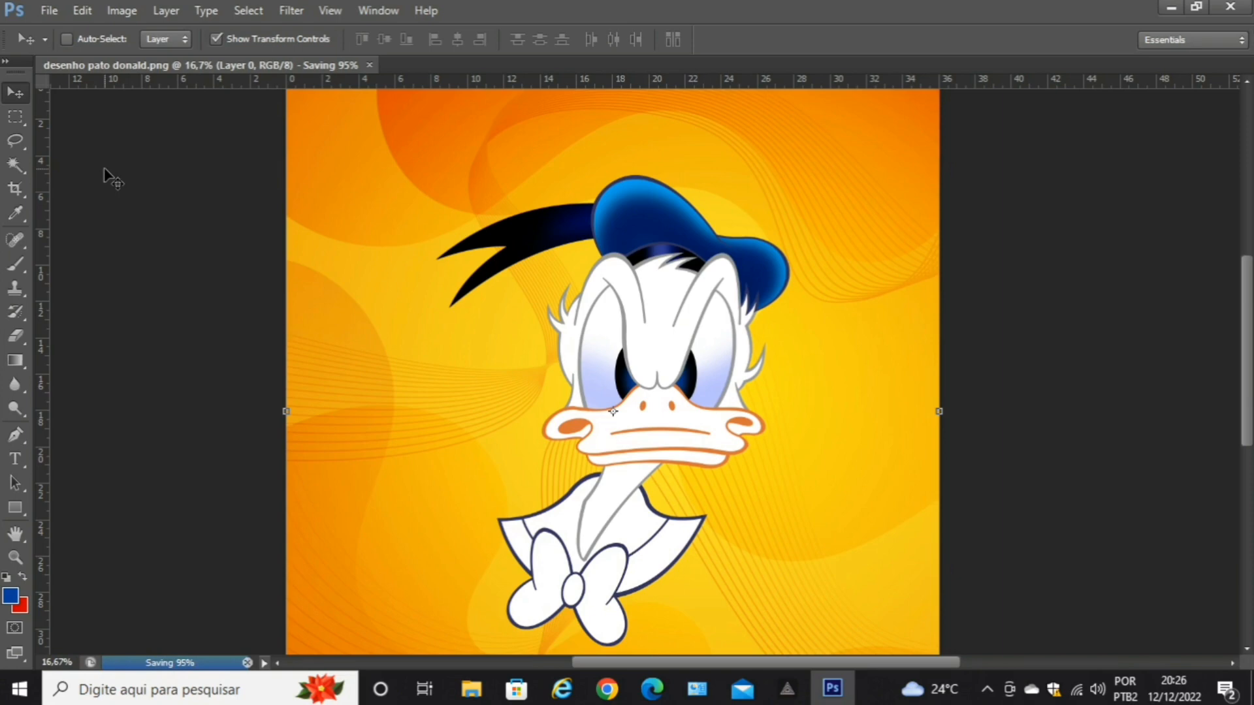
# Select the white face area around the eyes, including the brows and cheek feathers, with the Magic Wand.
pyautogui.hotkey('ctrl', '+')
pyautogui.hotkey('ctrl', '+')
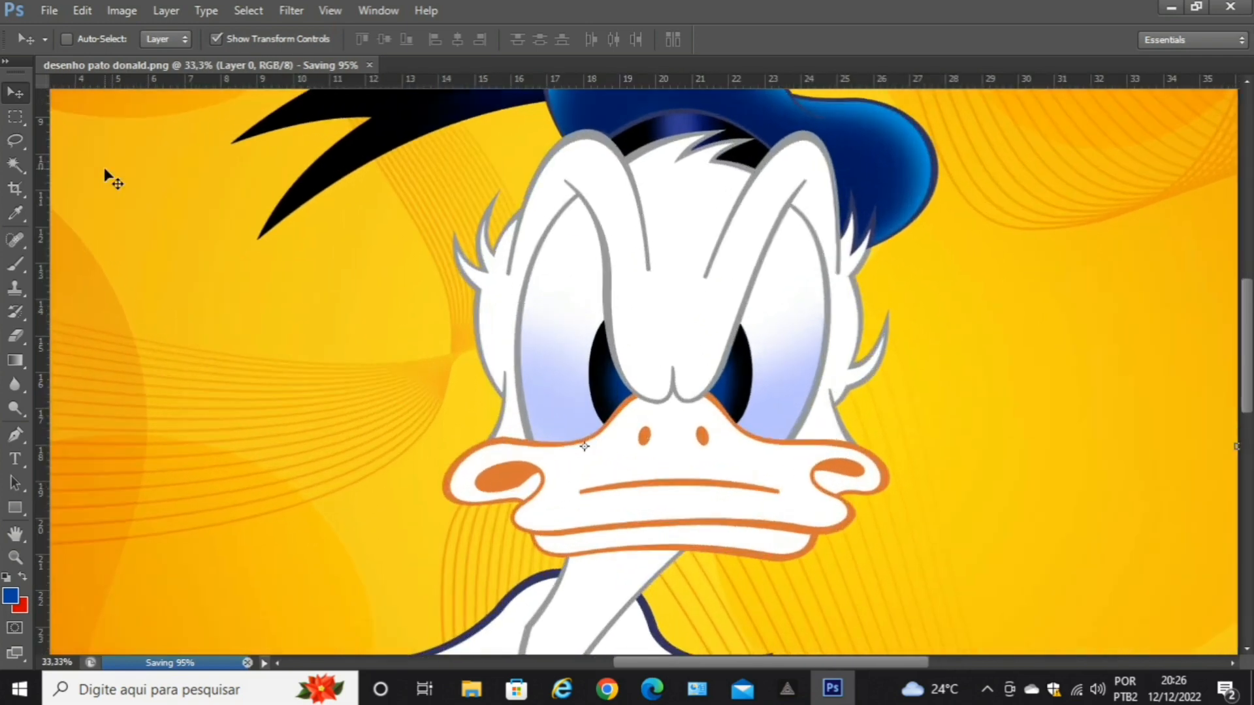
pyautogui.hotkey('ctrl', '+')
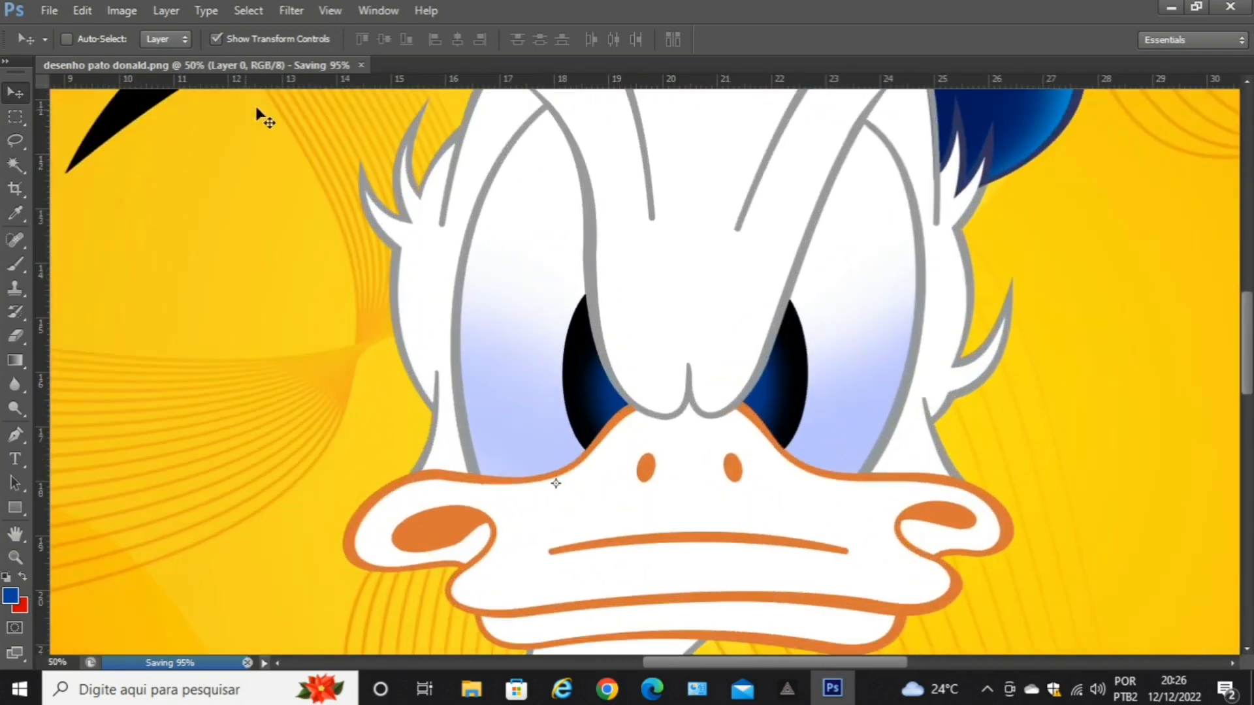
pyautogui.scroll(2, 312, 207)
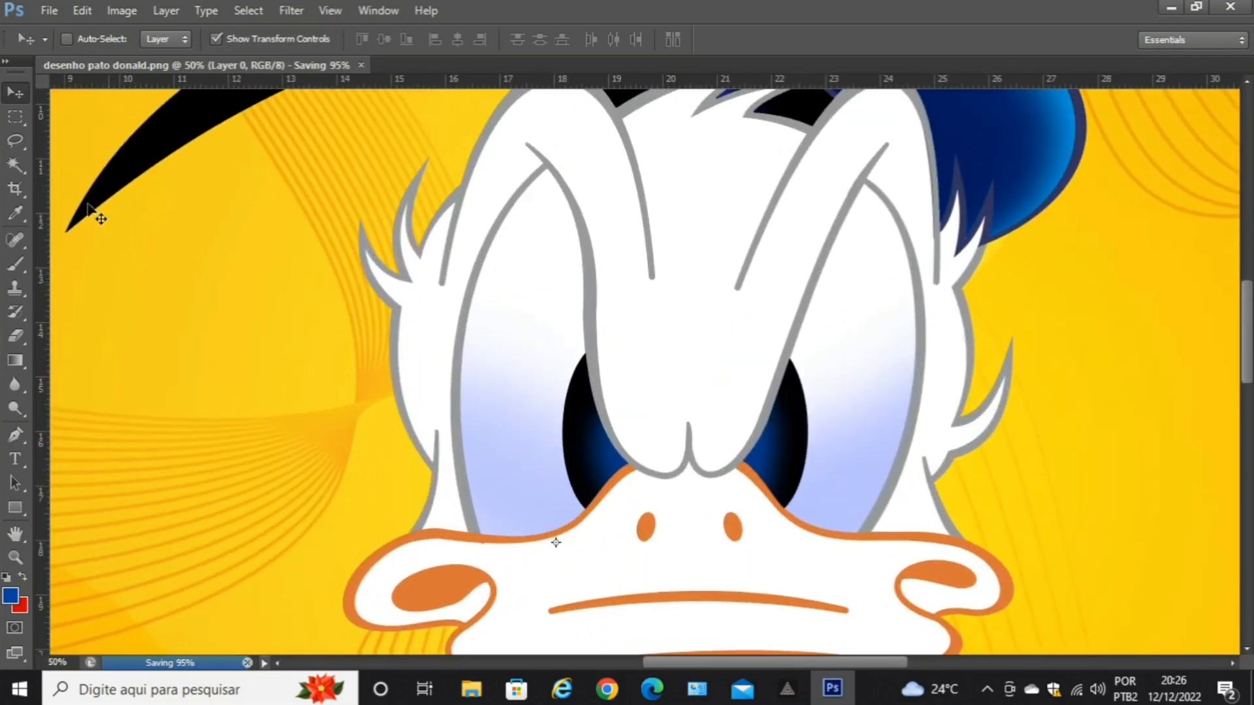
pyautogui.click(13, 163)
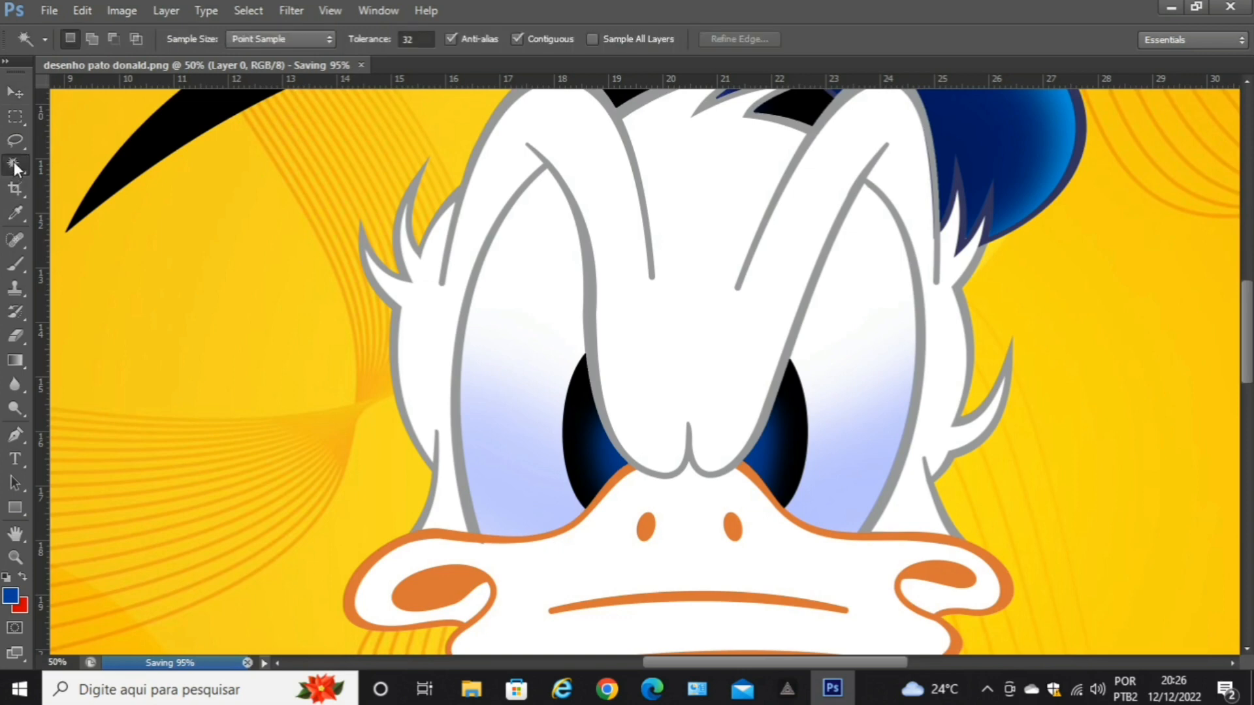
pyautogui.click(422, 361)
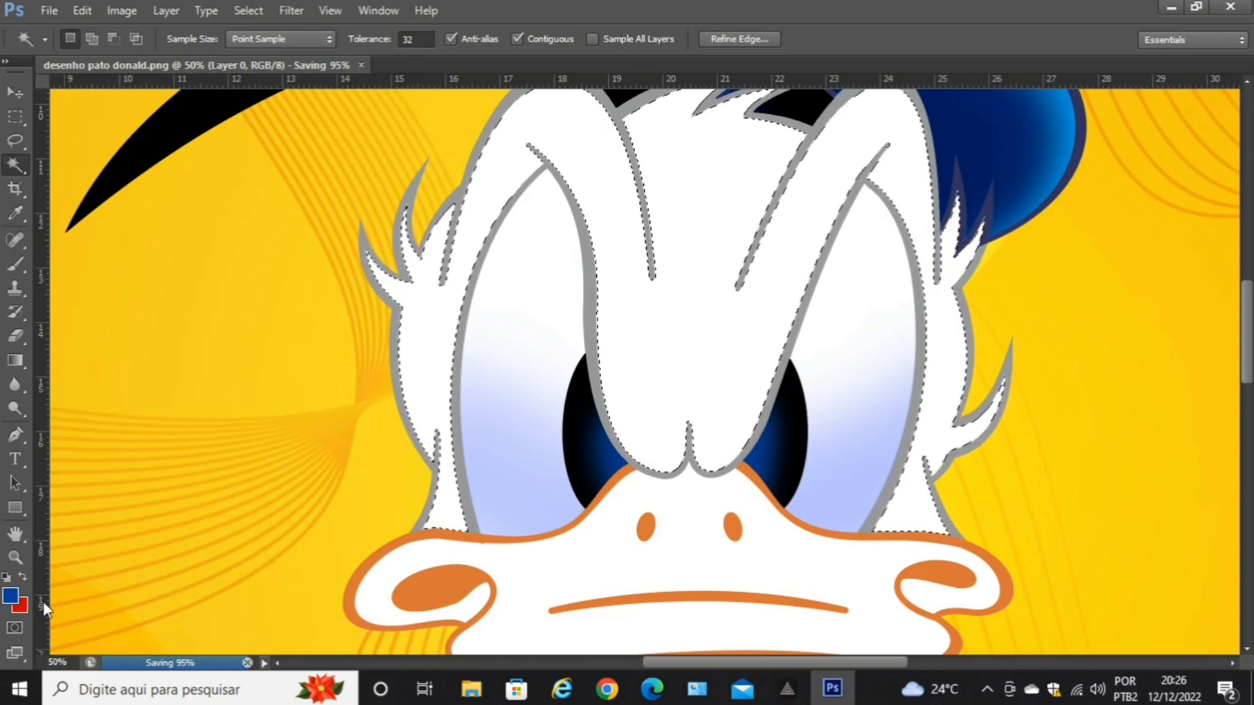
# Choose light gray c2c3c3 as the foreground color.
pyautogui.click(10, 596)
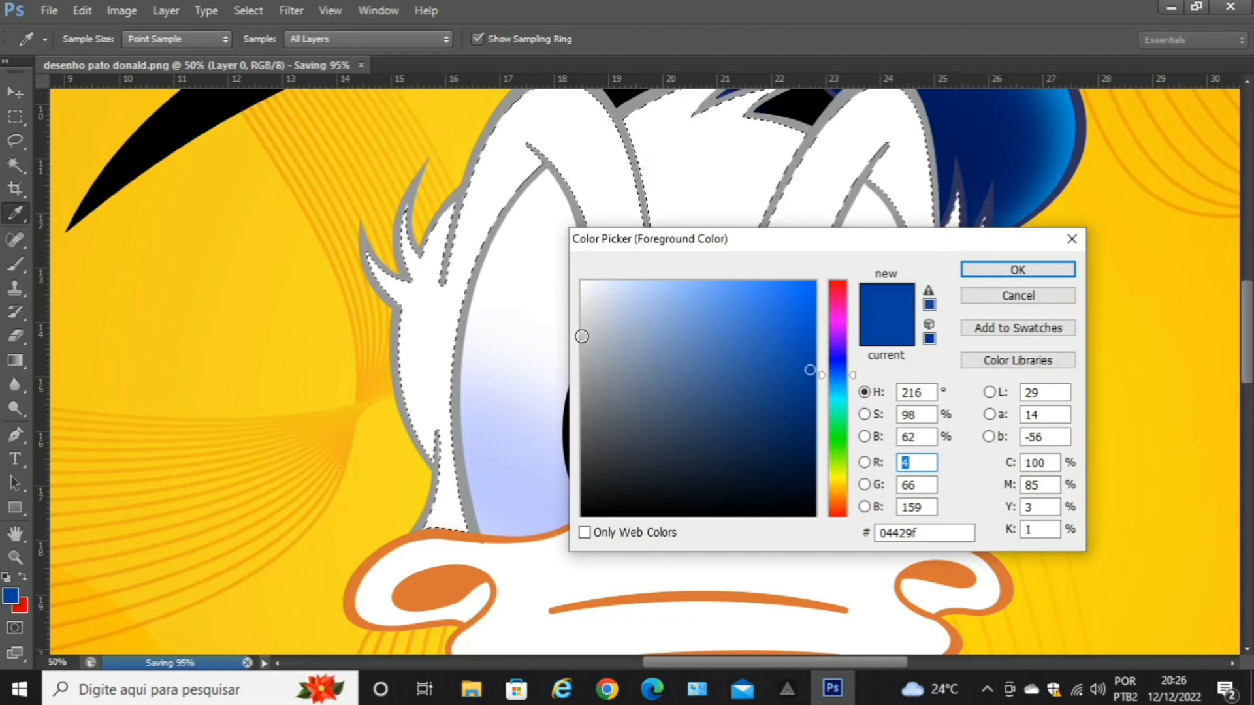
pyautogui.click(581, 336)
pyautogui.click(1068, 270)
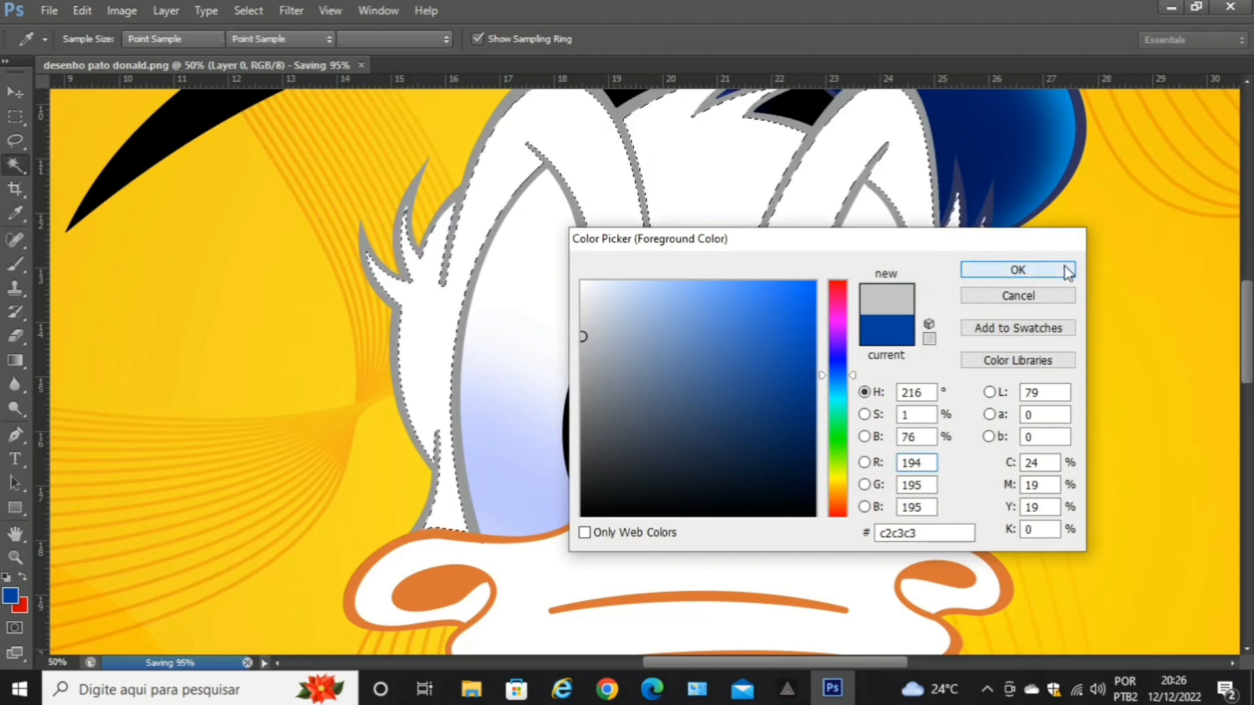
# Shade the lower corners of both cheeks just above the beak with the 170 px soft brush at 24% opacity.
pyautogui.click(17, 265)
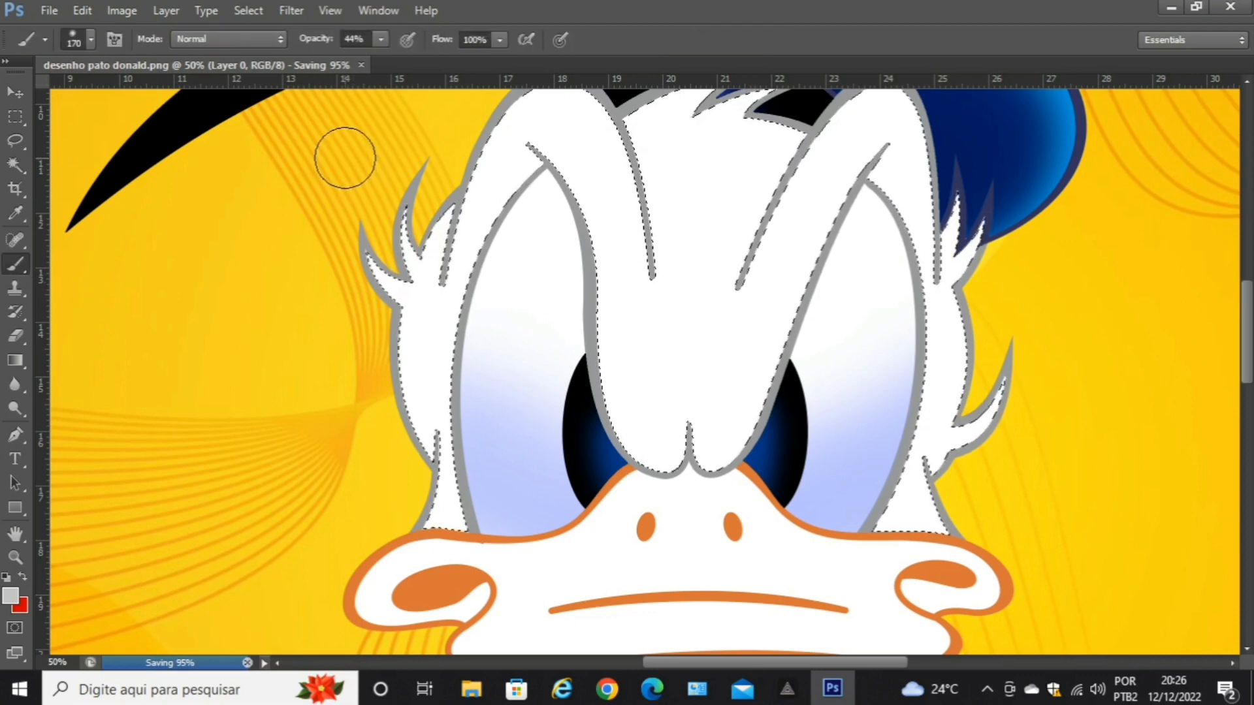
pyautogui.click(382, 39)
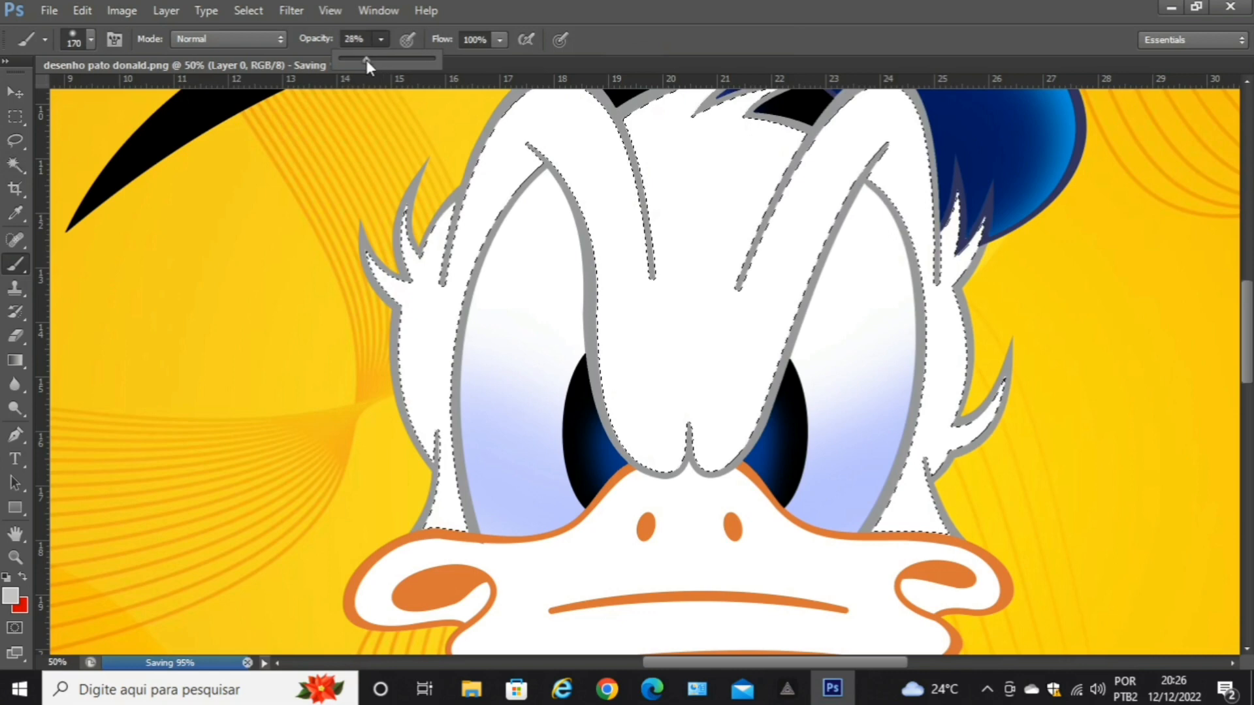
pyautogui.moveTo(366, 60); pyautogui.dragTo(362, 60)
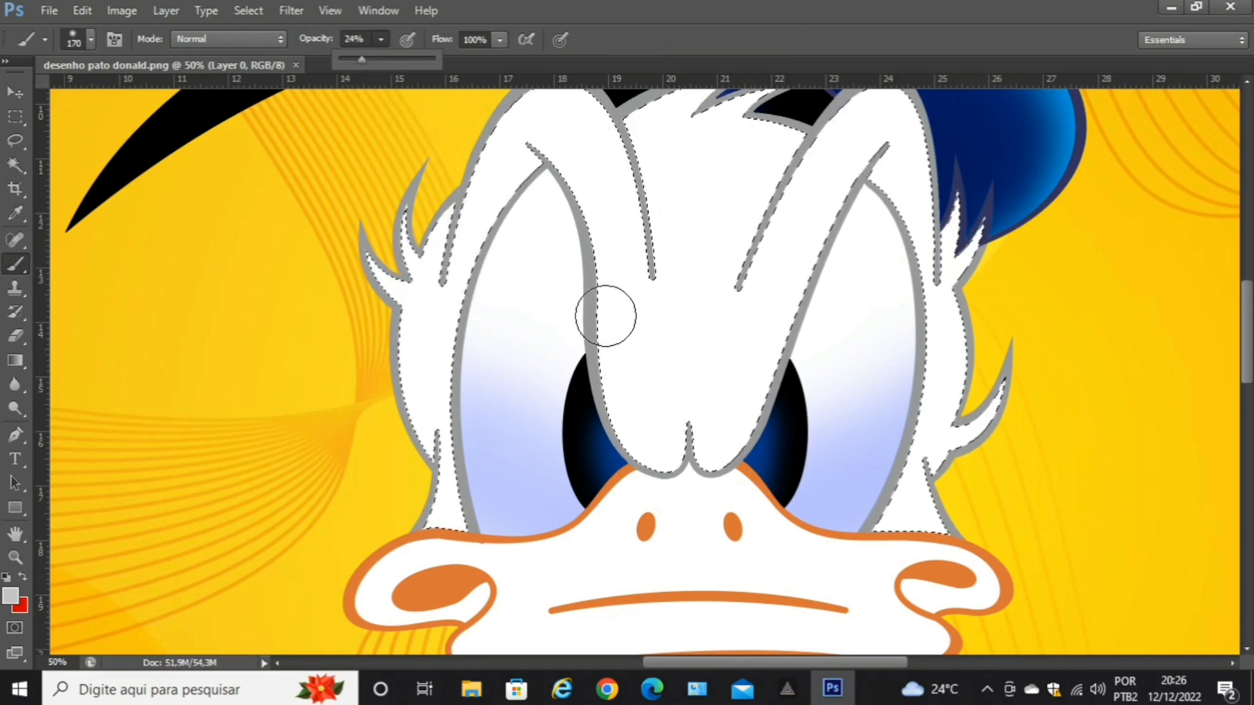
pyautogui.moveTo(401, 520); pyautogui.dragTo(512, 533)
pyautogui.moveTo(401, 517); pyautogui.dragTo(443, 504)
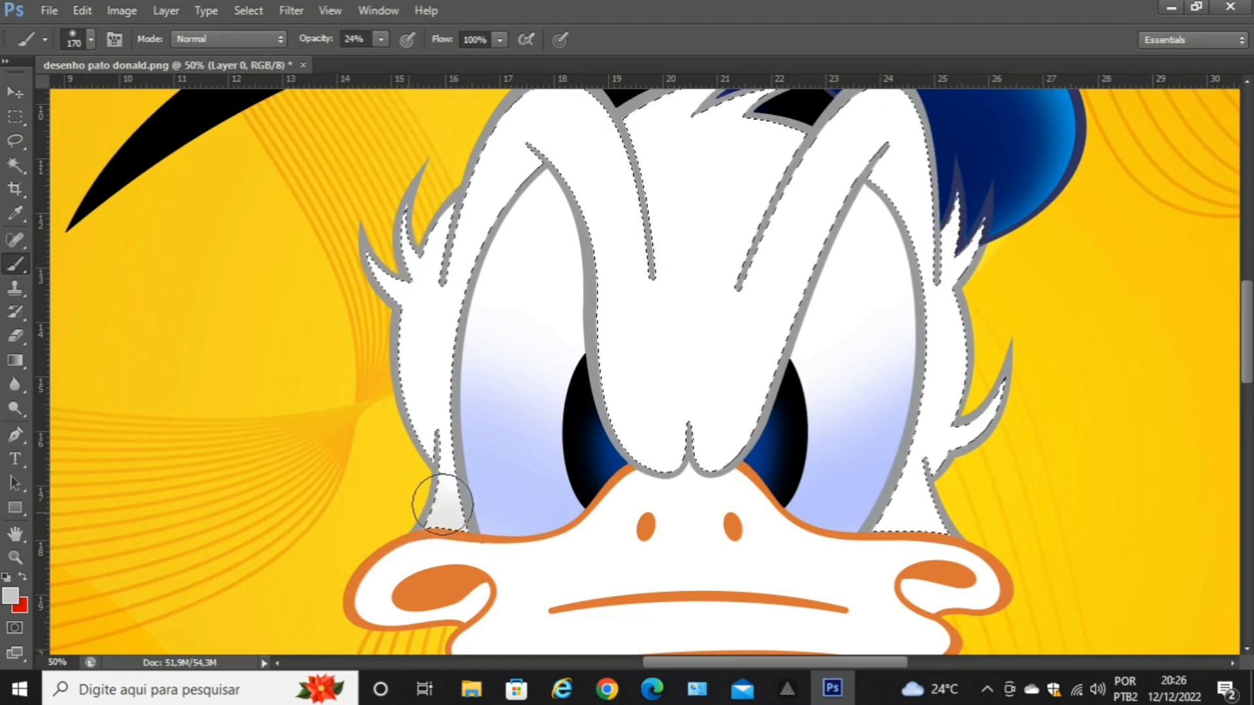
pyautogui.moveTo(862, 542)
pyautogui.mouseDown()
pyautogui.moveTo(985, 542)
pyautogui.moveTo(881, 533)
pyautogui.mouseUp()
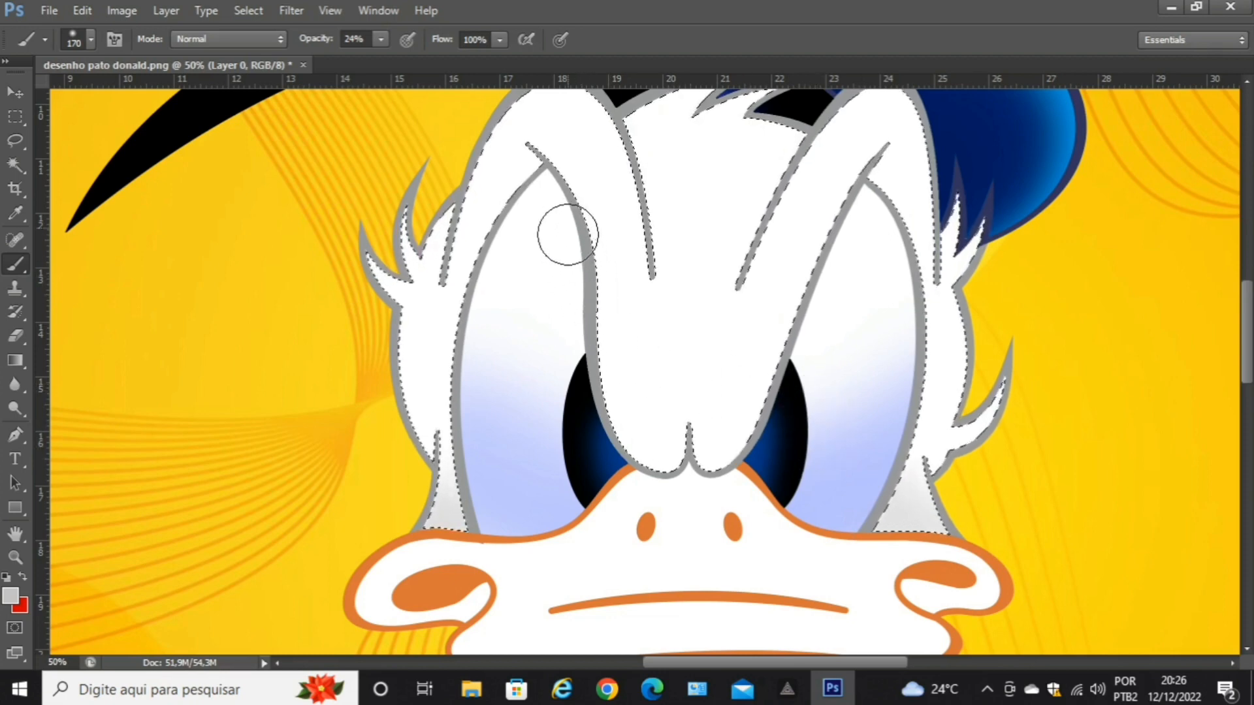
# Shade the face beside the inner edges of both eyes, down to the cleft above the beak, with the 170 px light gray brush.
pyautogui.moveTo(567, 235)
pyautogui.mouseDown()
pyautogui.moveTo(594, 327)
pyautogui.moveTo(592, 400)
pyautogui.moveTo(646, 481)
pyautogui.mouseUp()
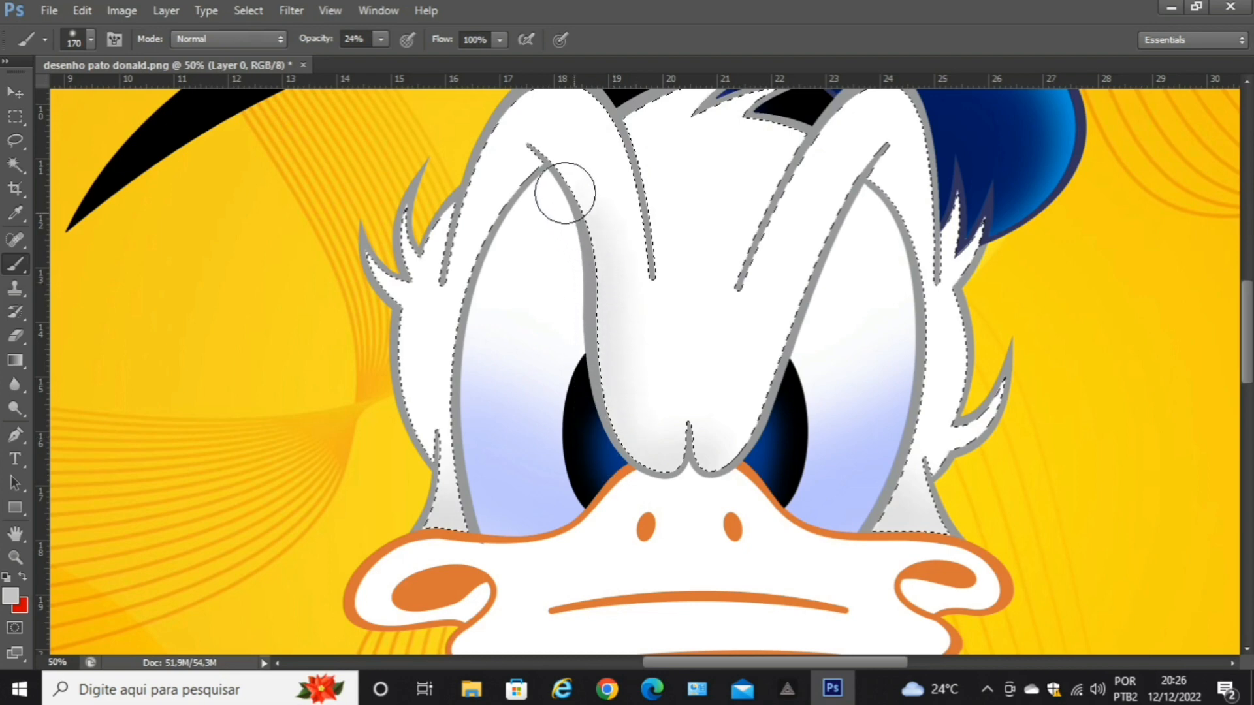
pyautogui.moveTo(554, 187)
pyautogui.mouseDown()
pyautogui.moveTo(585, 411)
pyautogui.moveTo(614, 481)
pyautogui.moveTo(708, 485)
pyautogui.moveTo(752, 472)
pyautogui.moveTo(780, 396)
pyautogui.mouseUp()
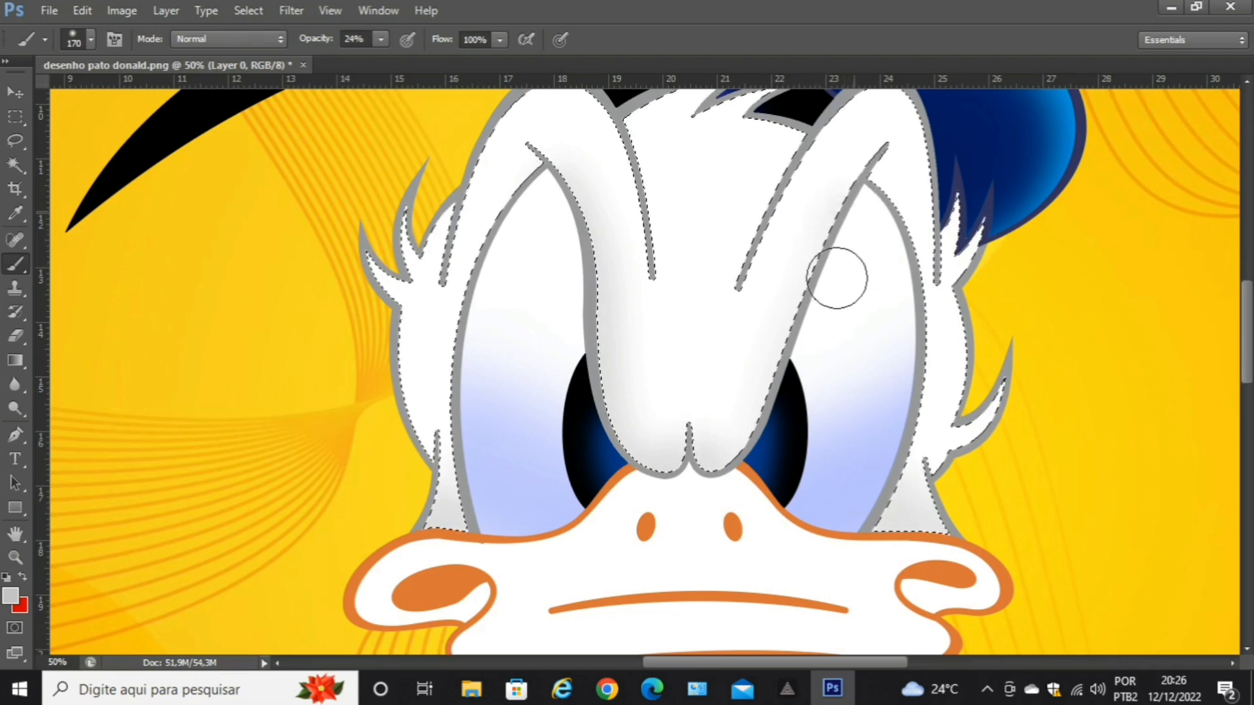
pyautogui.moveTo(837, 278); pyautogui.dragTo(771, 436)
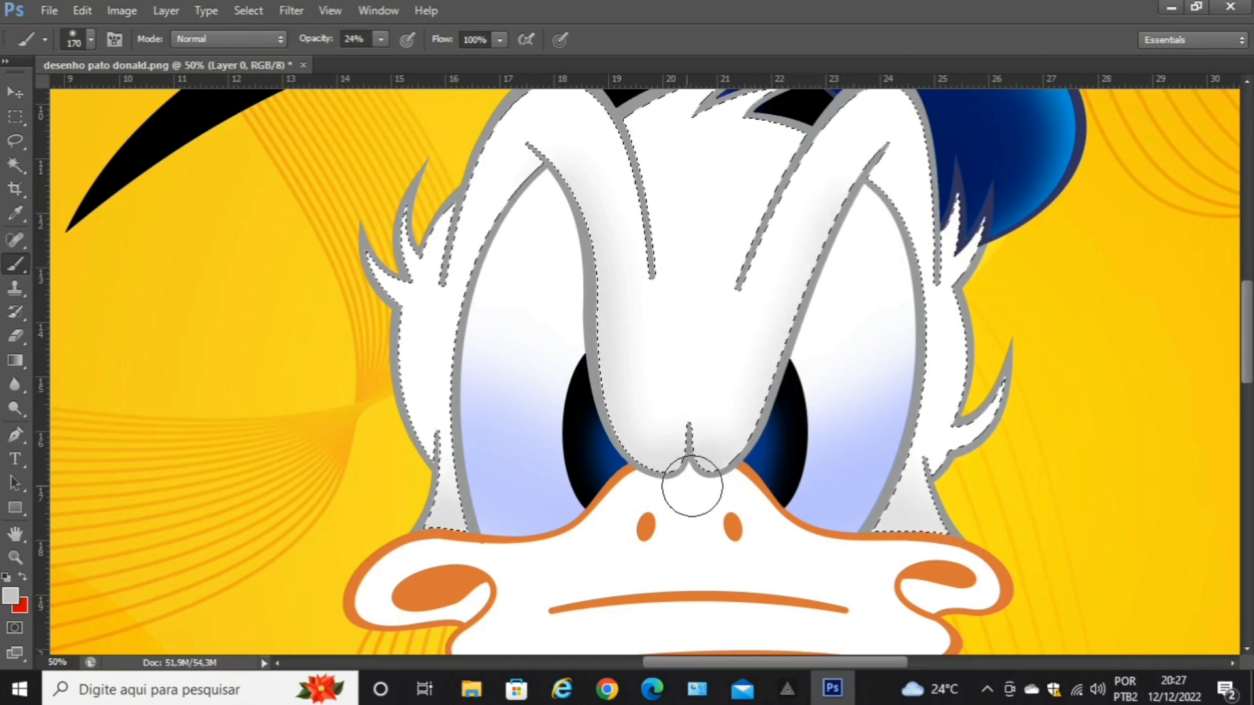
pyautogui.moveTo(800, 361); pyautogui.dragTo(718, 467)
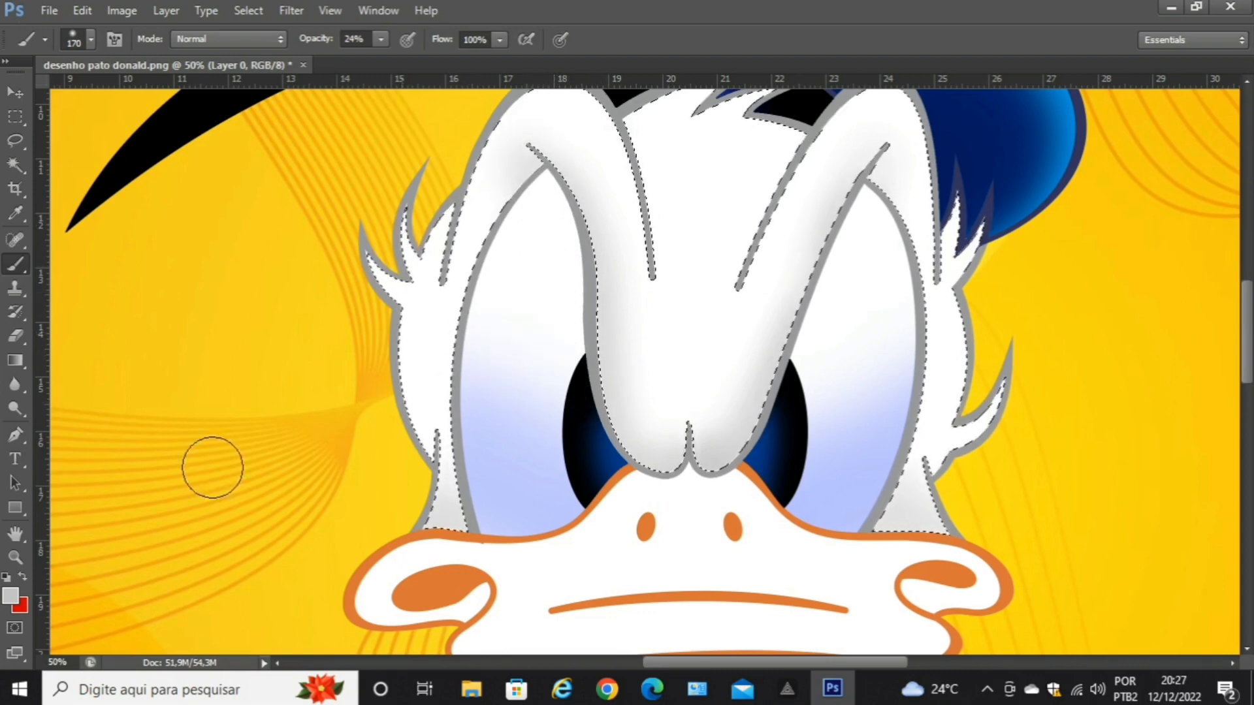
# Deepen the shading beside the inner edges of both eyes with gray 9d9d9e and a 154 px soft brush.
pyautogui.click(11, 596)
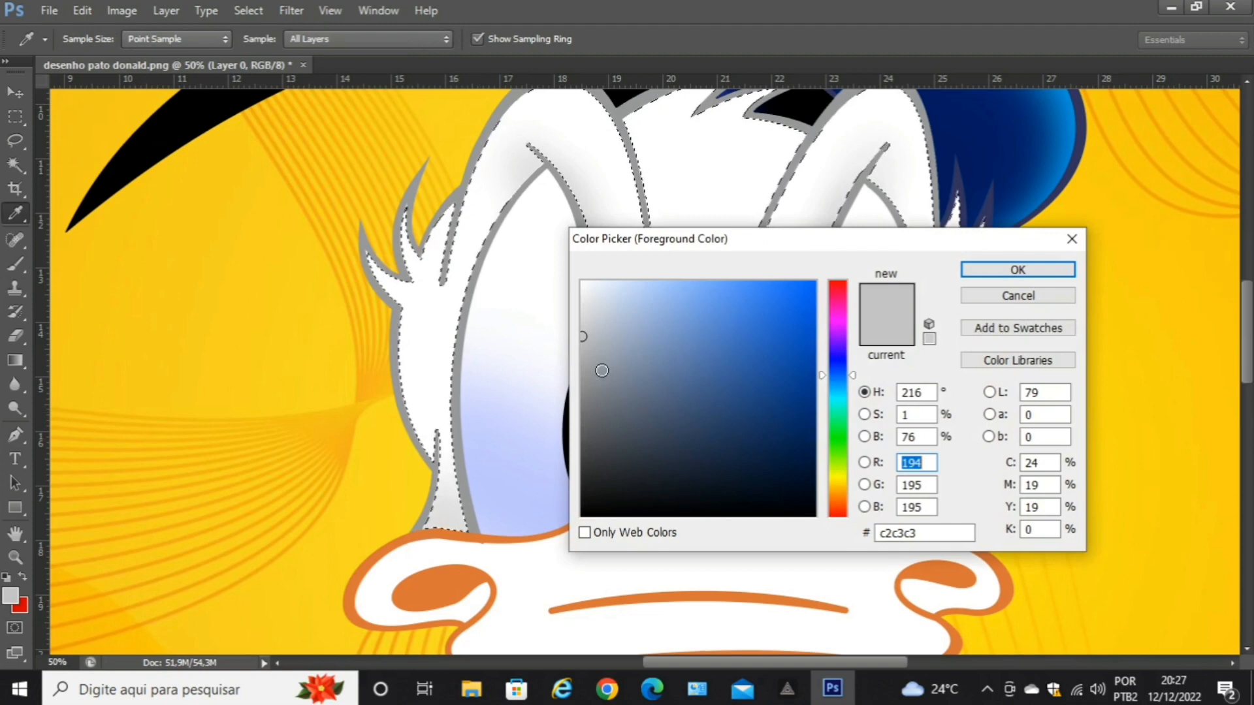
pyautogui.click(582, 369)
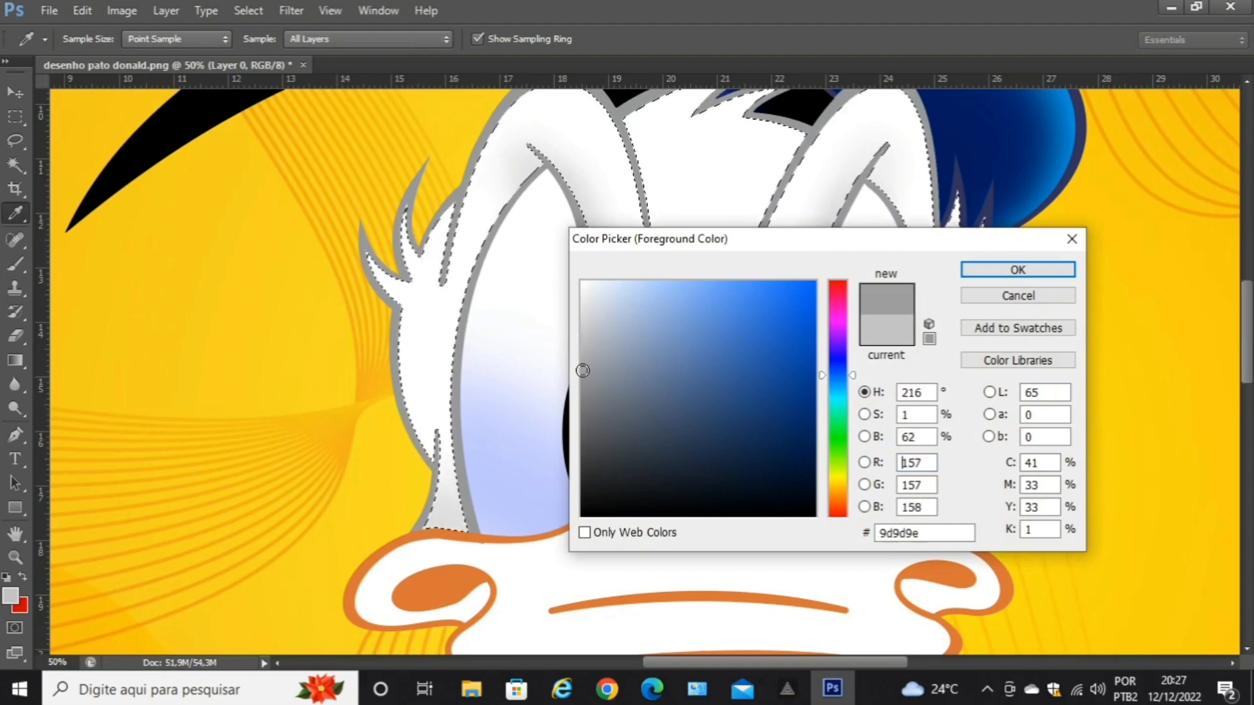
pyautogui.click(1018, 270)
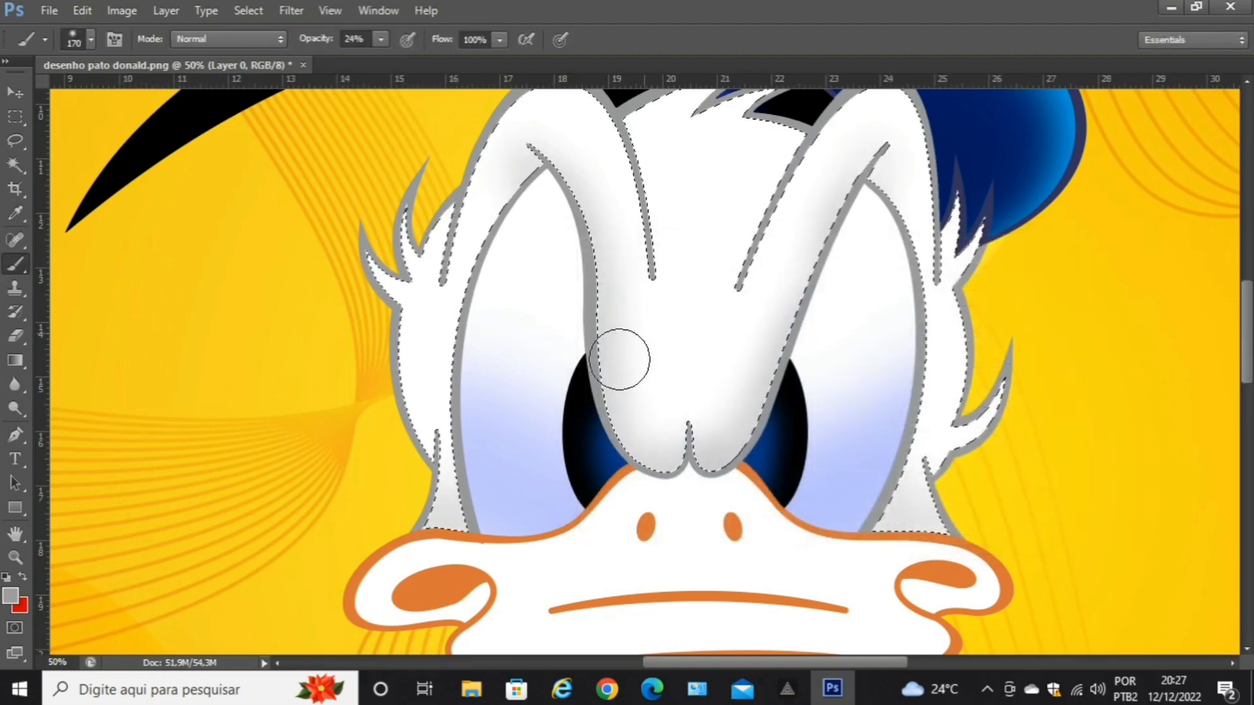
pyautogui.click(91, 41)
pyautogui.moveTo(146, 100); pyautogui.dragTo(144, 101)
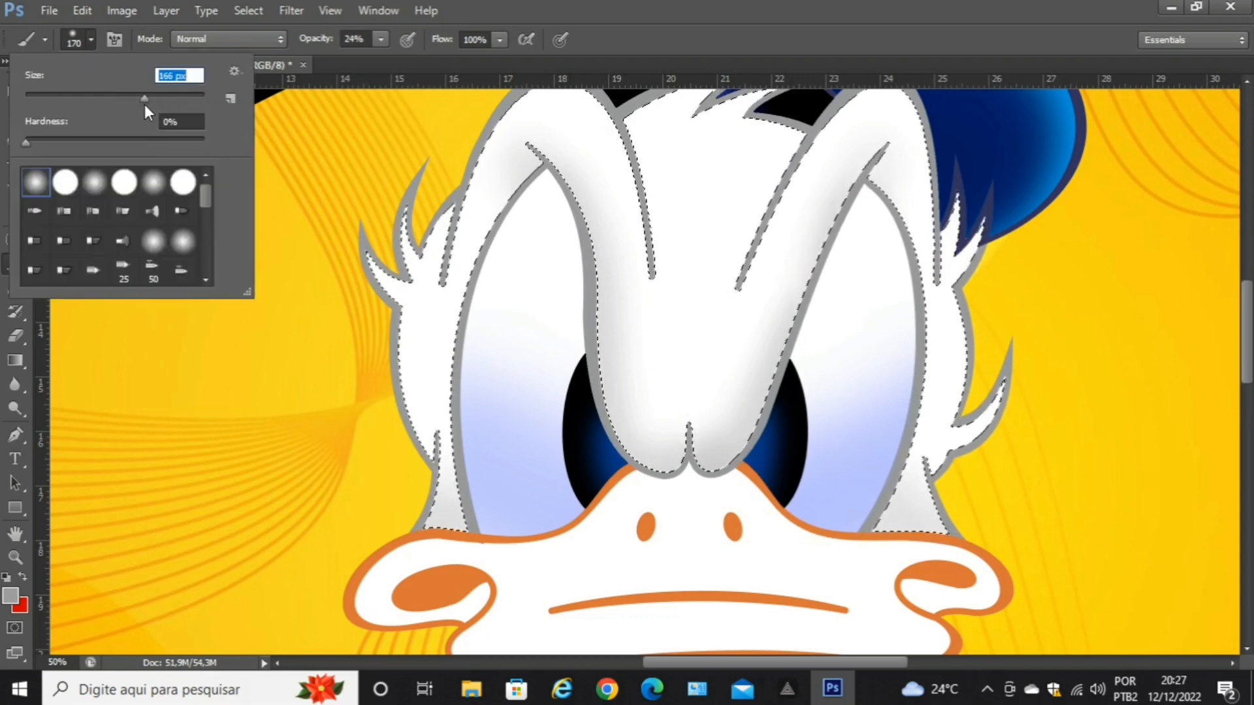
pyautogui.moveTo(140, 104); pyautogui.dragTo(139, 105)
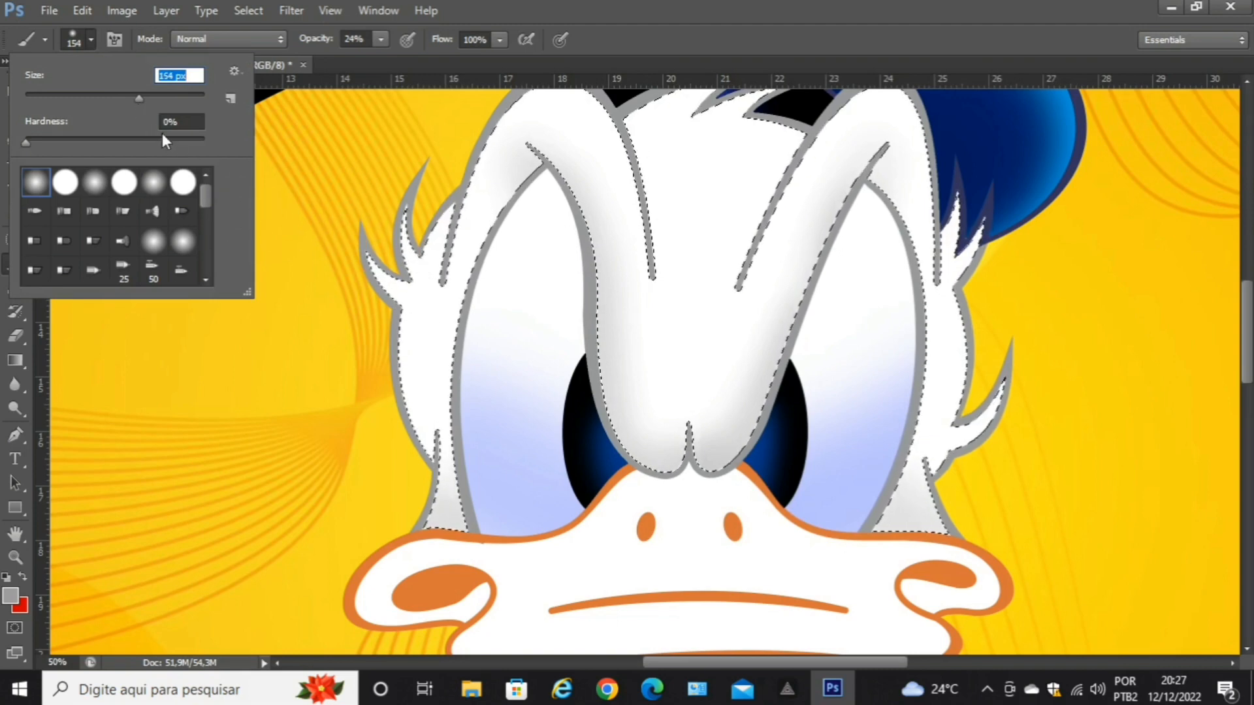
pyautogui.click(557, 222)
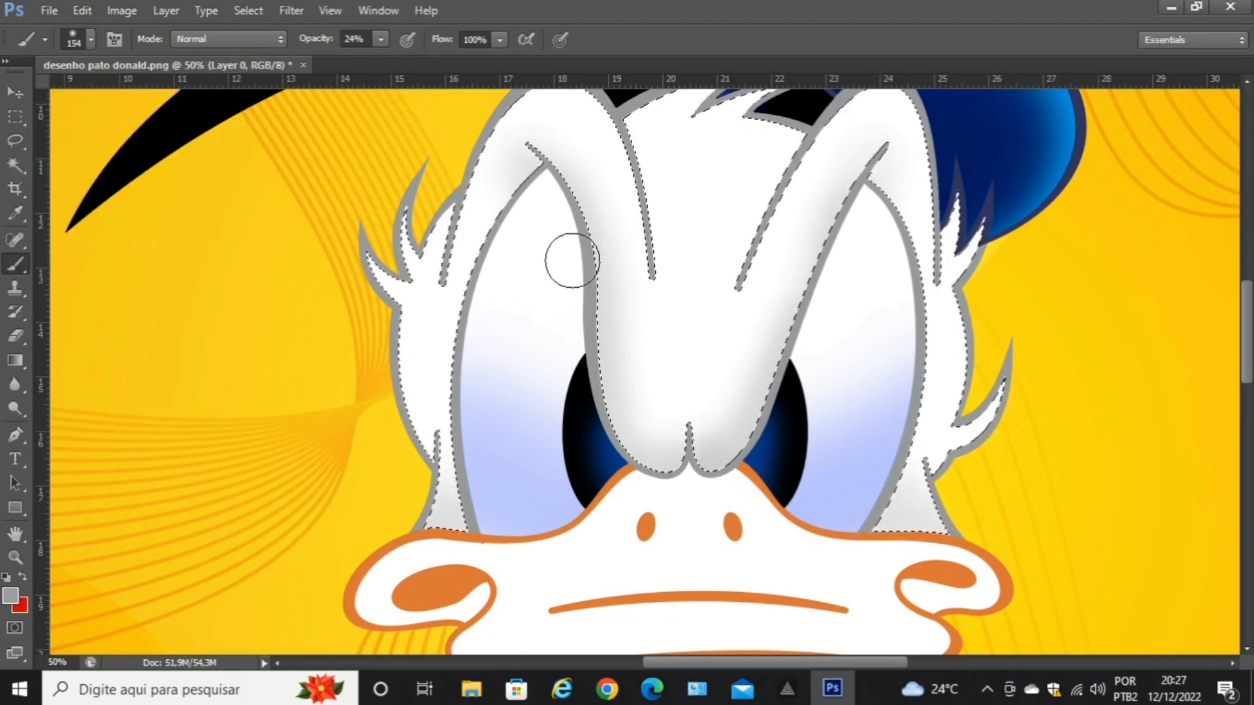
pyautogui.moveTo(572, 292)
pyautogui.mouseDown()
pyautogui.moveTo(604, 444)
pyautogui.moveTo(619, 466)
pyautogui.moveTo(666, 482)
pyautogui.moveTo(635, 483)
pyautogui.moveTo(585, 299)
pyautogui.mouseUp()
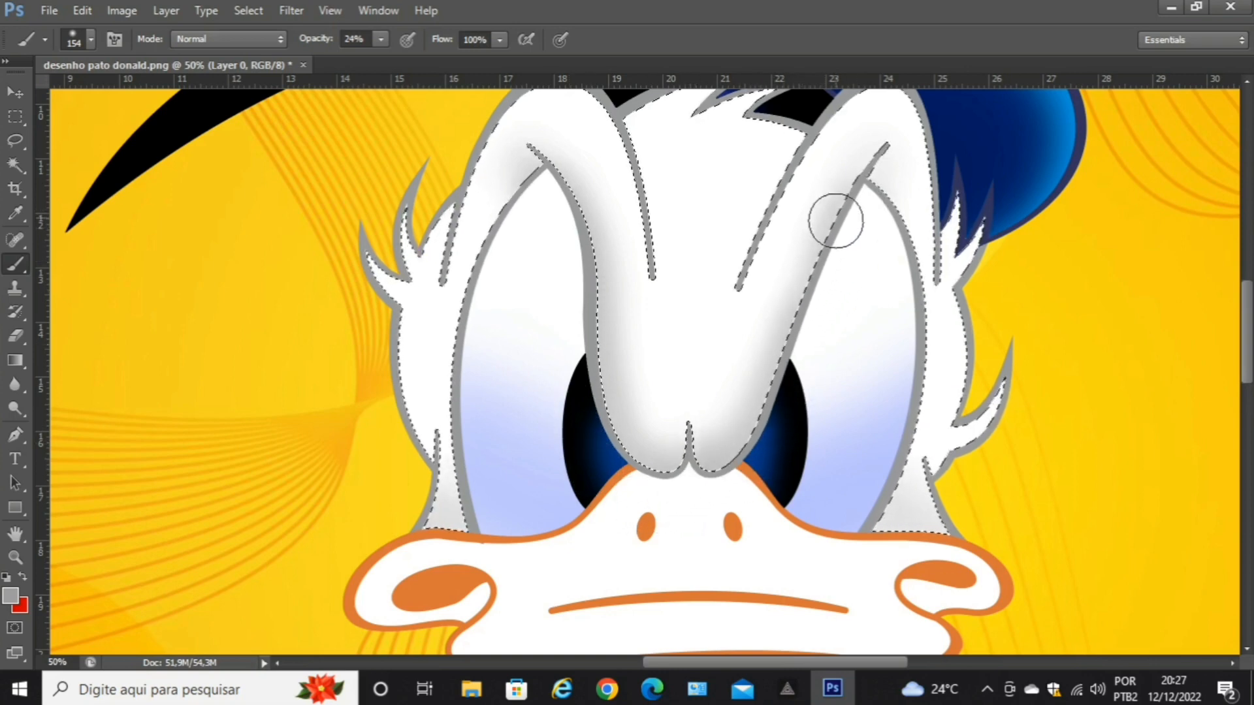
pyautogui.moveTo(828, 285); pyautogui.dragTo(783, 394)
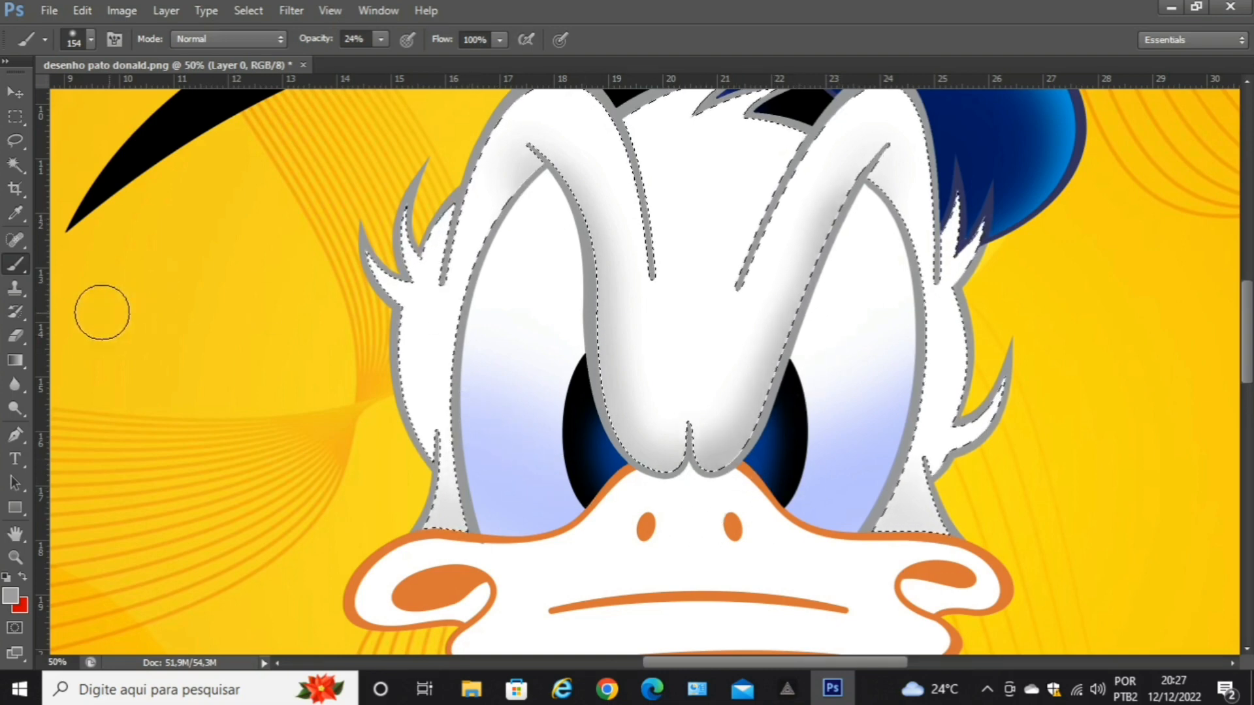
# Sample white from the forehead and clean the gray spill around the brow line ends with a 74 px soft brush at 100% opacity.
pyautogui.click(16, 213)
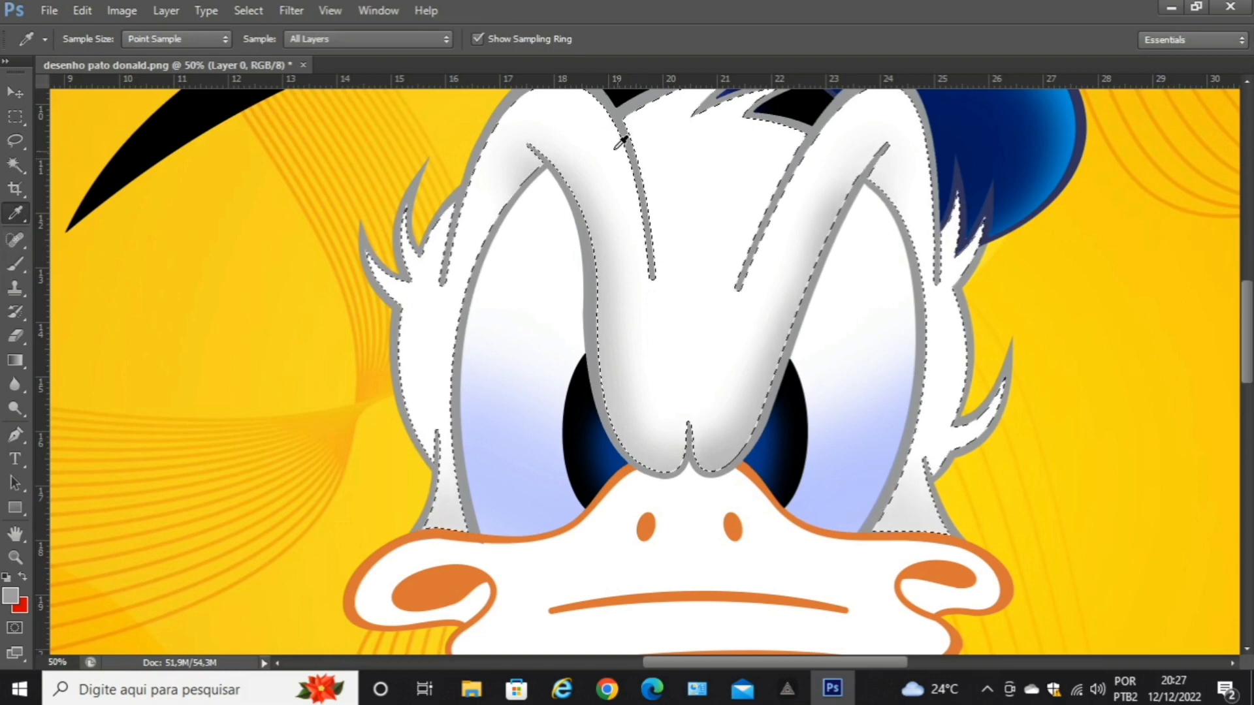
pyautogui.click(677, 218)
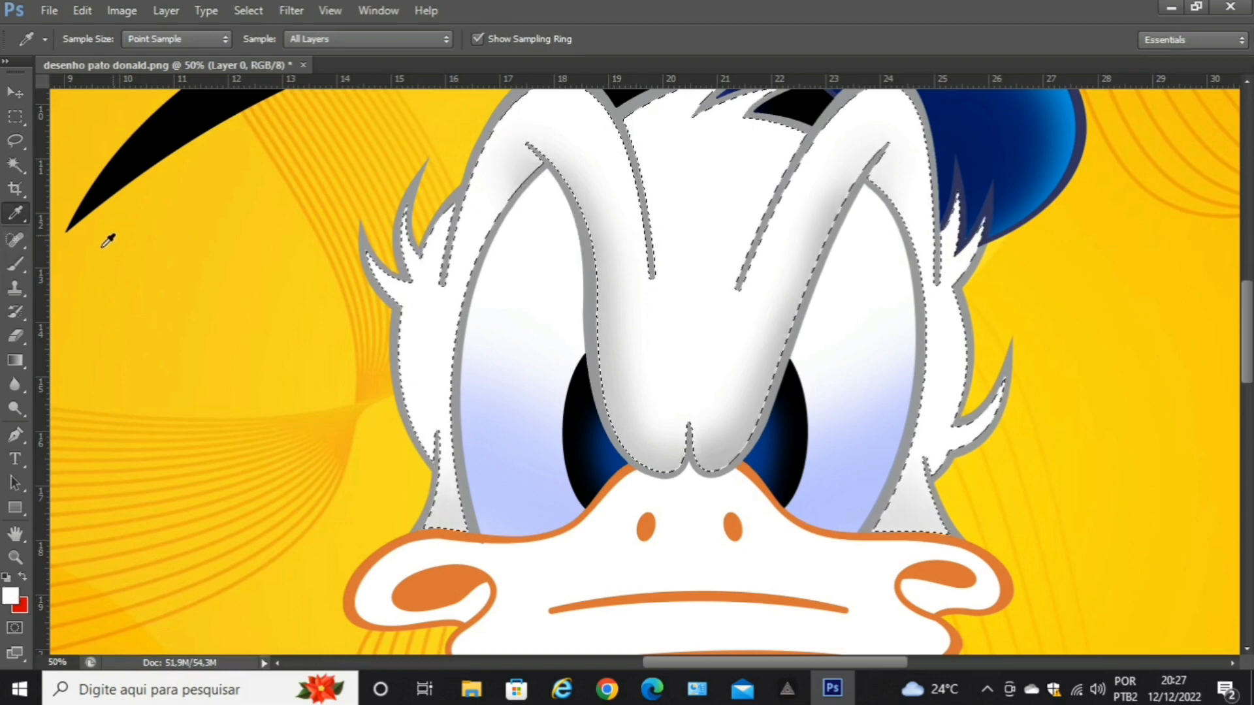
pyautogui.click(17, 265)
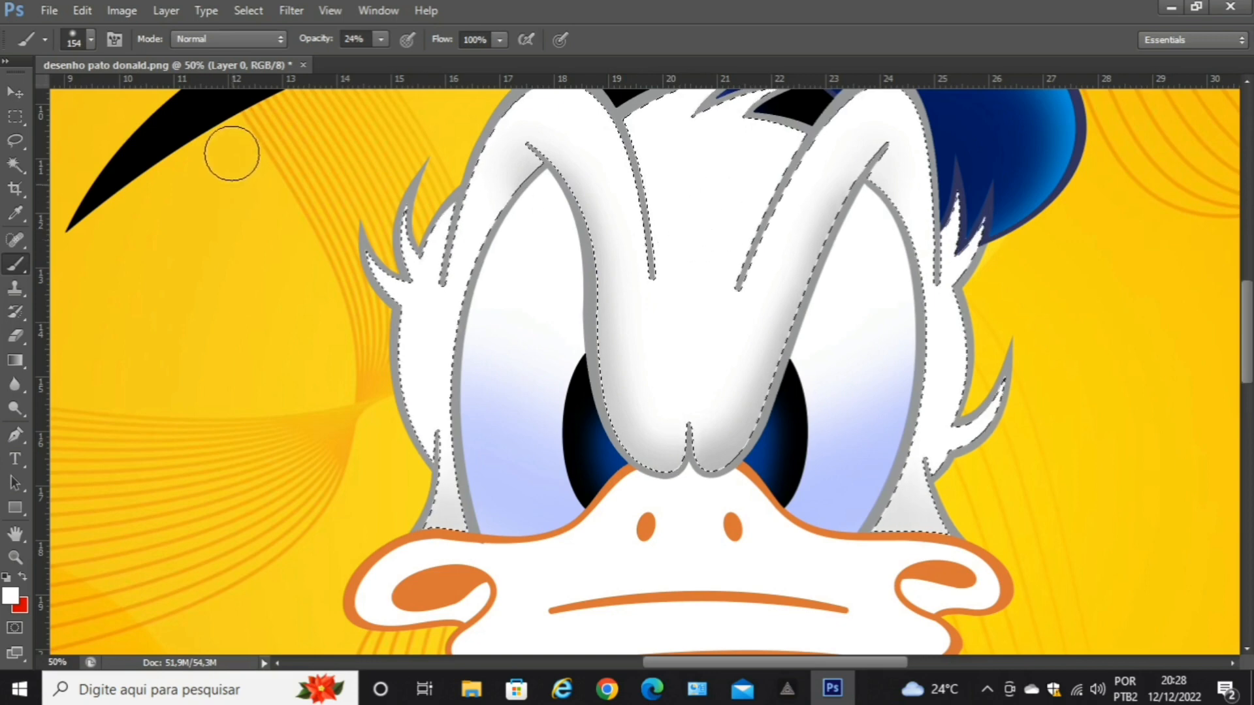
pyautogui.click(91, 41)
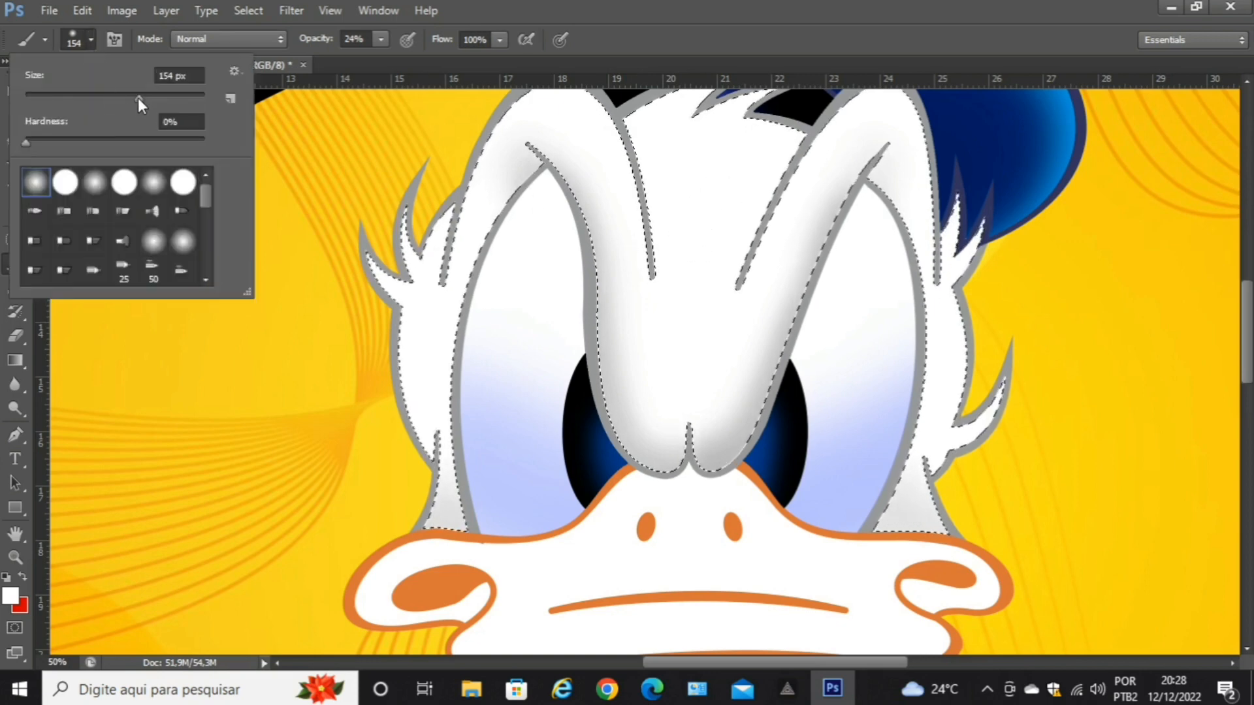
pyautogui.moveTo(138, 96); pyautogui.dragTo(101, 100)
pyautogui.click(502, 169)
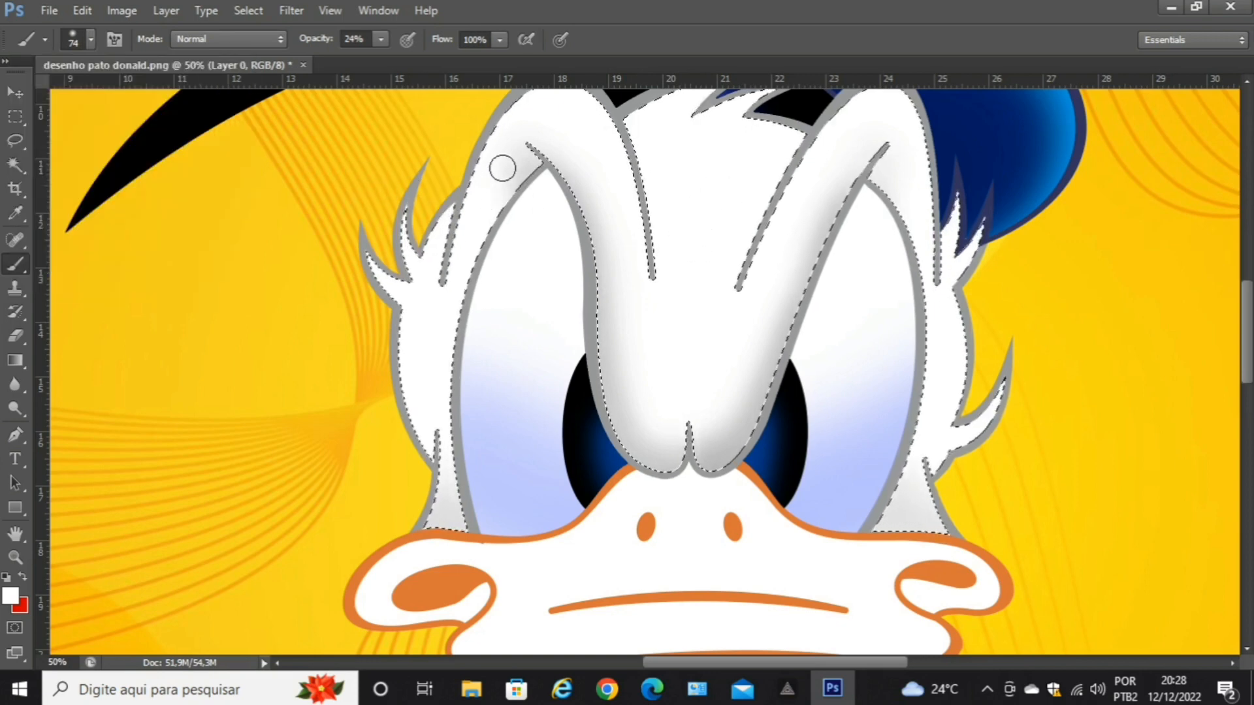
pyautogui.click(381, 40)
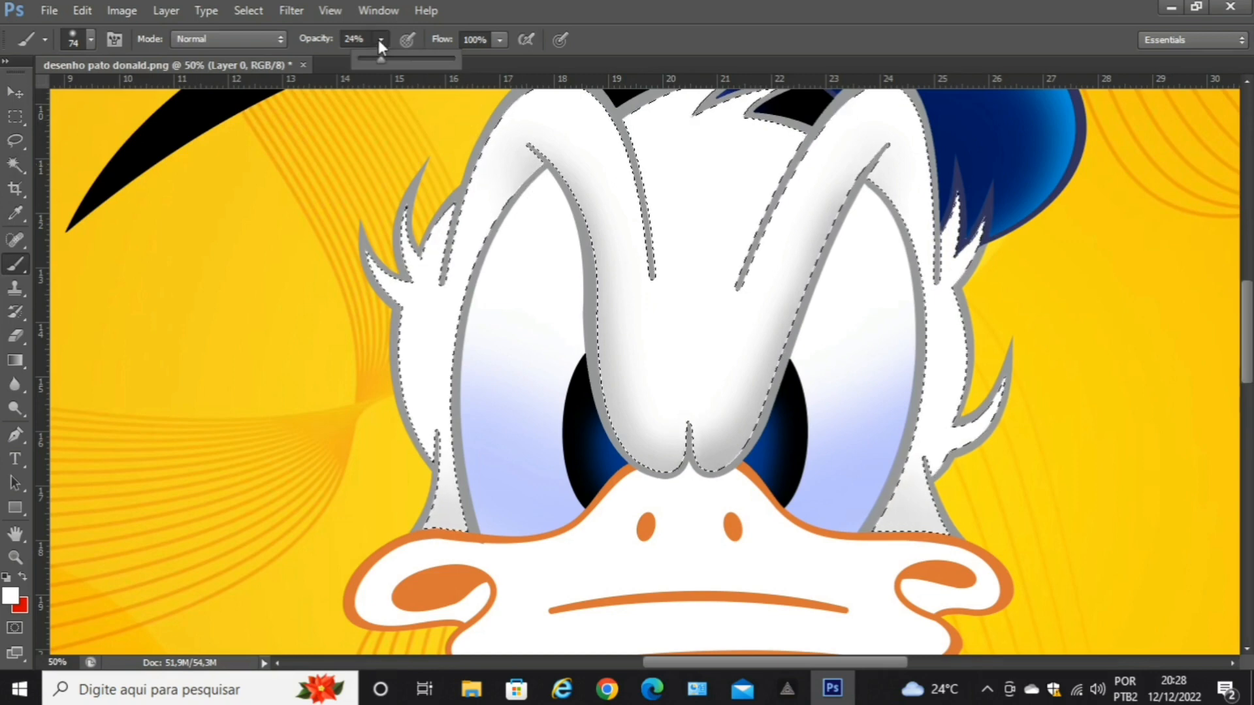
pyautogui.moveTo(381, 58); pyautogui.dragTo(460, 61)
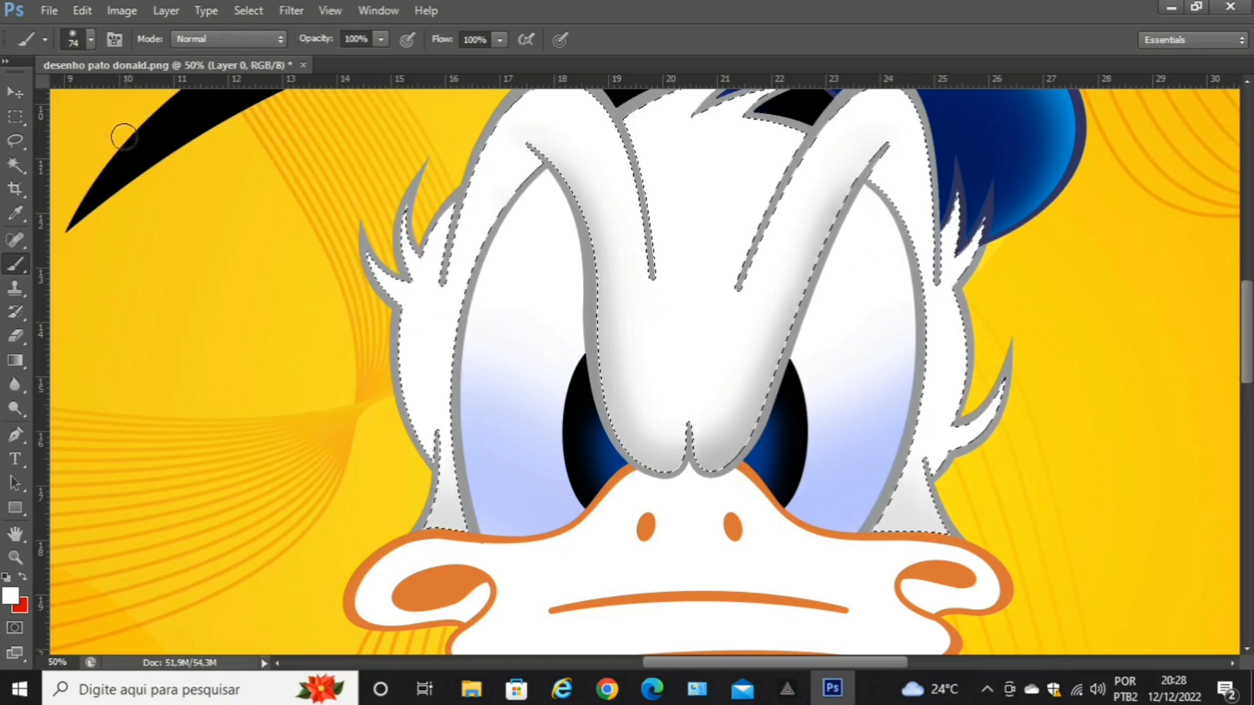
# Set the soft brush to 131 px and 28% opacity, and sample a light gray from the shading between the eyes.
pyautogui.click(91, 41)
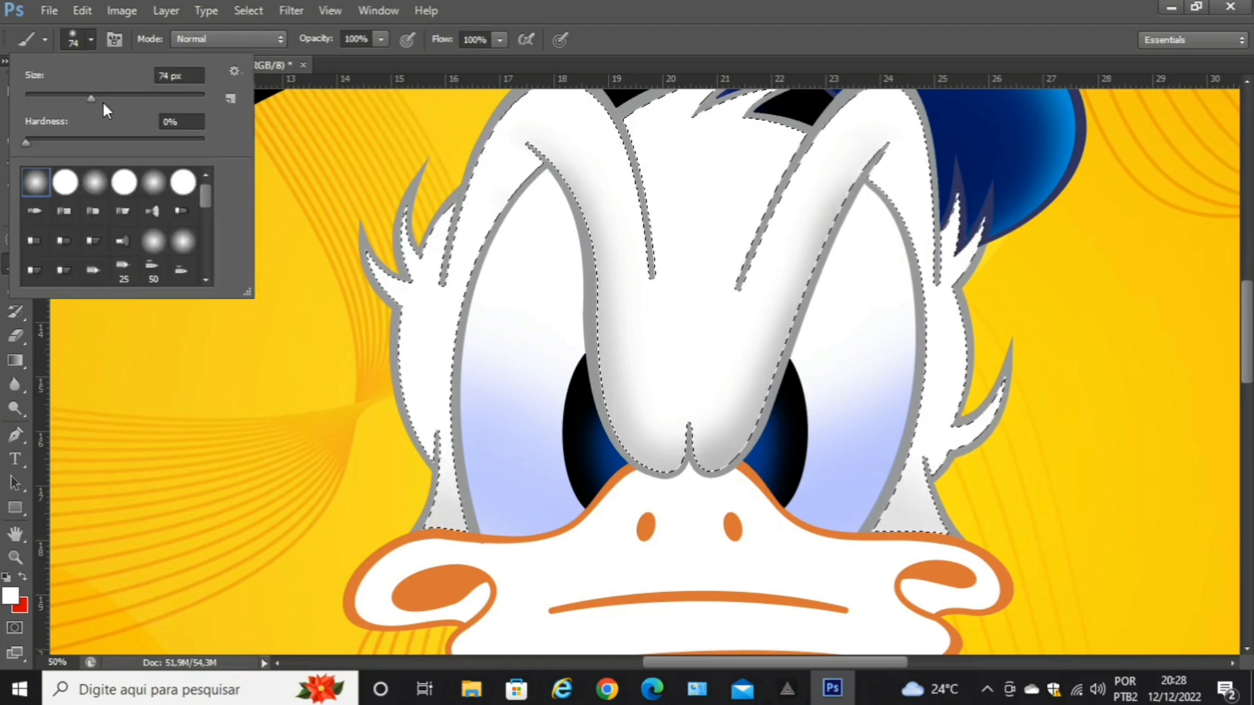
pyautogui.moveTo(92, 99); pyautogui.dragTo(129, 99)
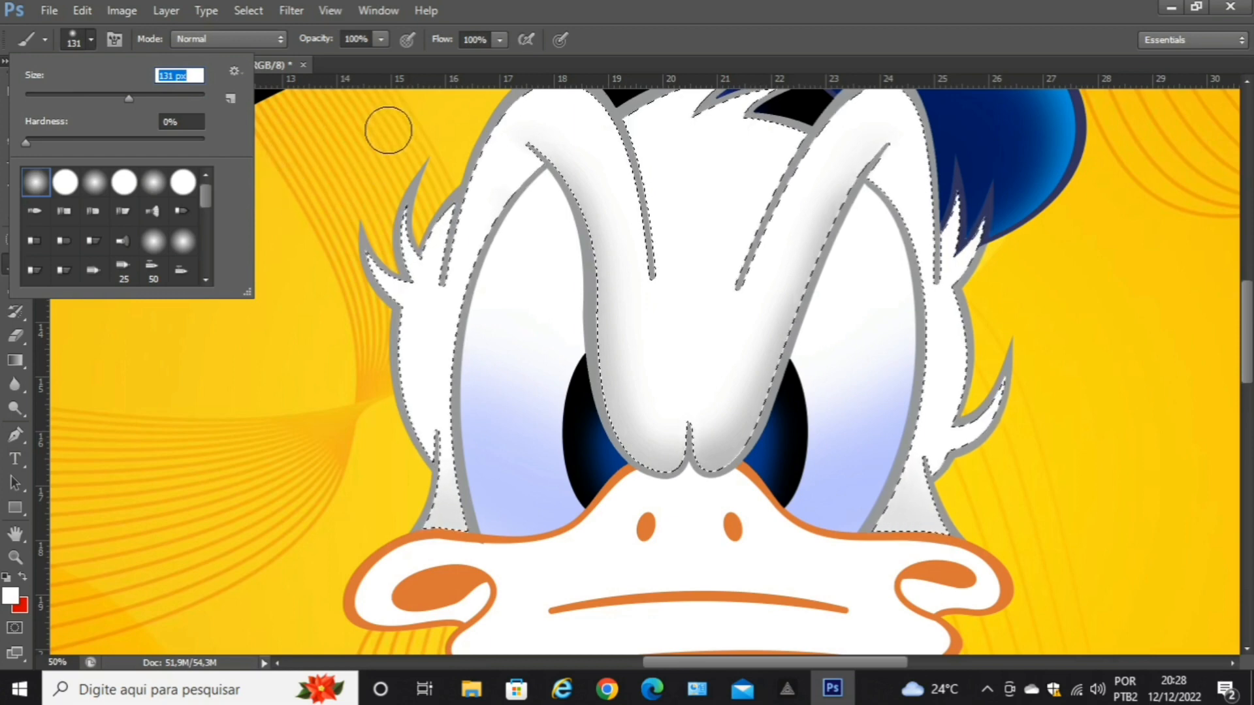
pyautogui.click(383, 41)
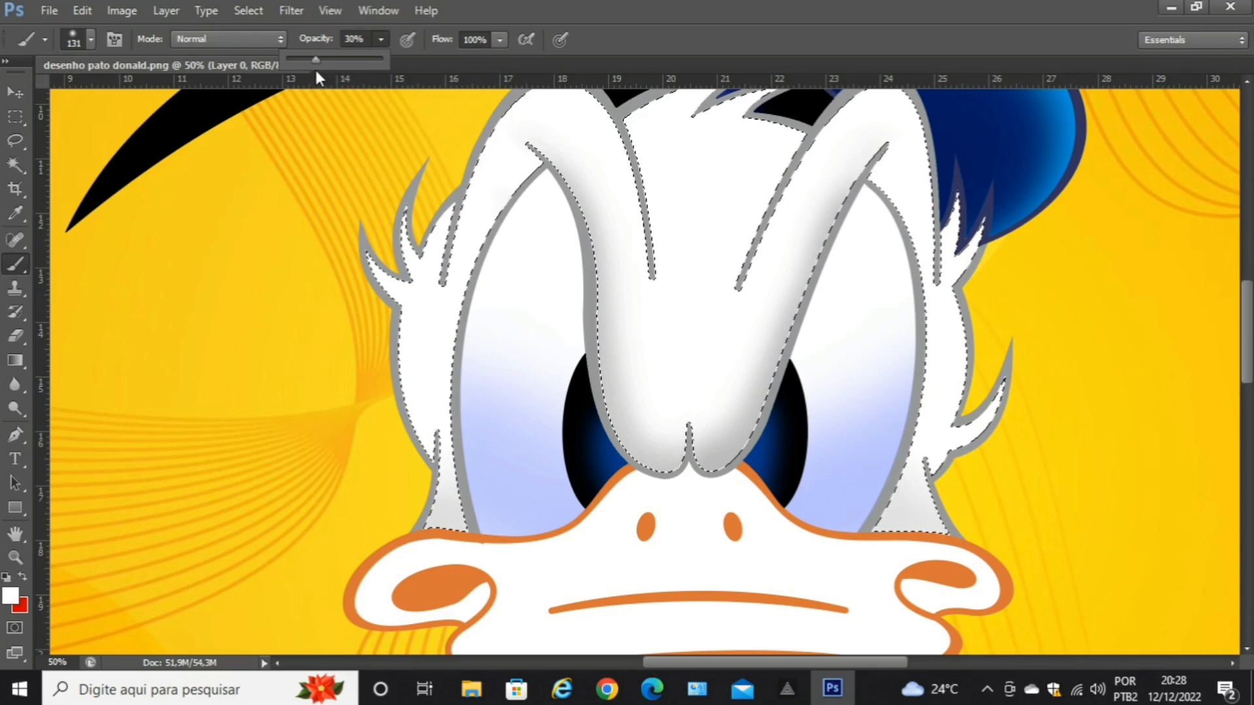
pyautogui.moveTo(315, 70); pyautogui.dragTo(313, 71)
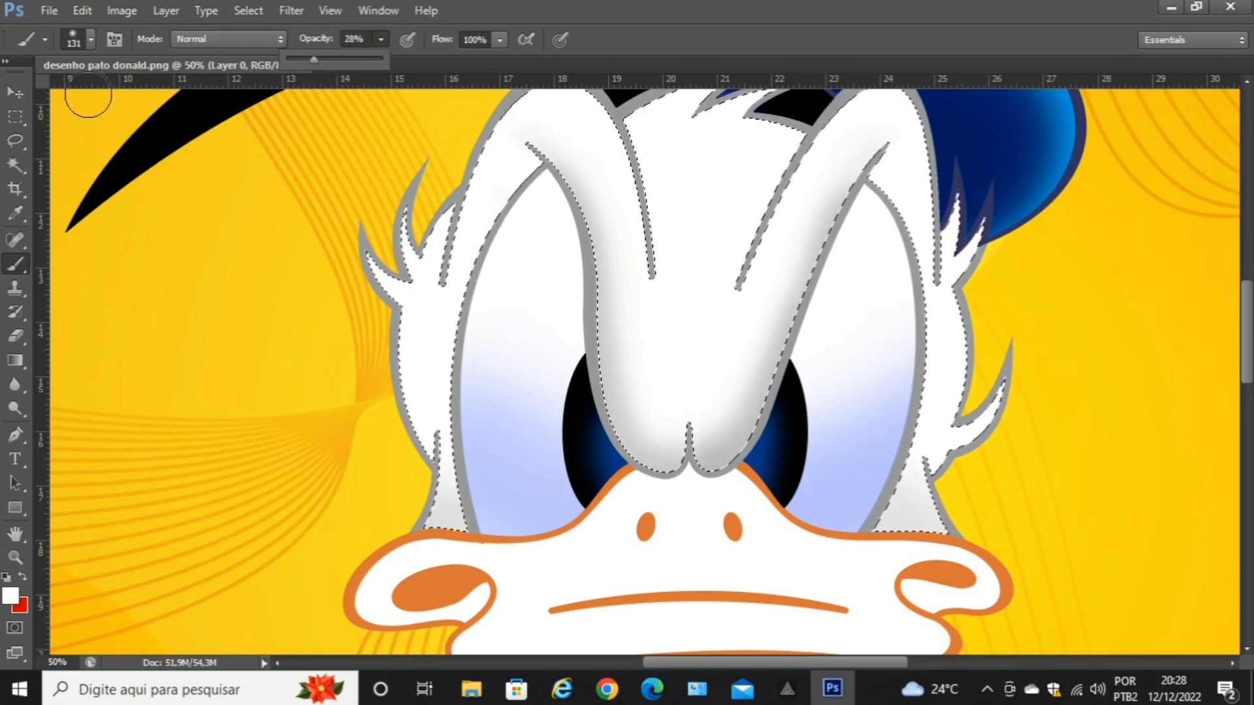
pyautogui.click(15, 214)
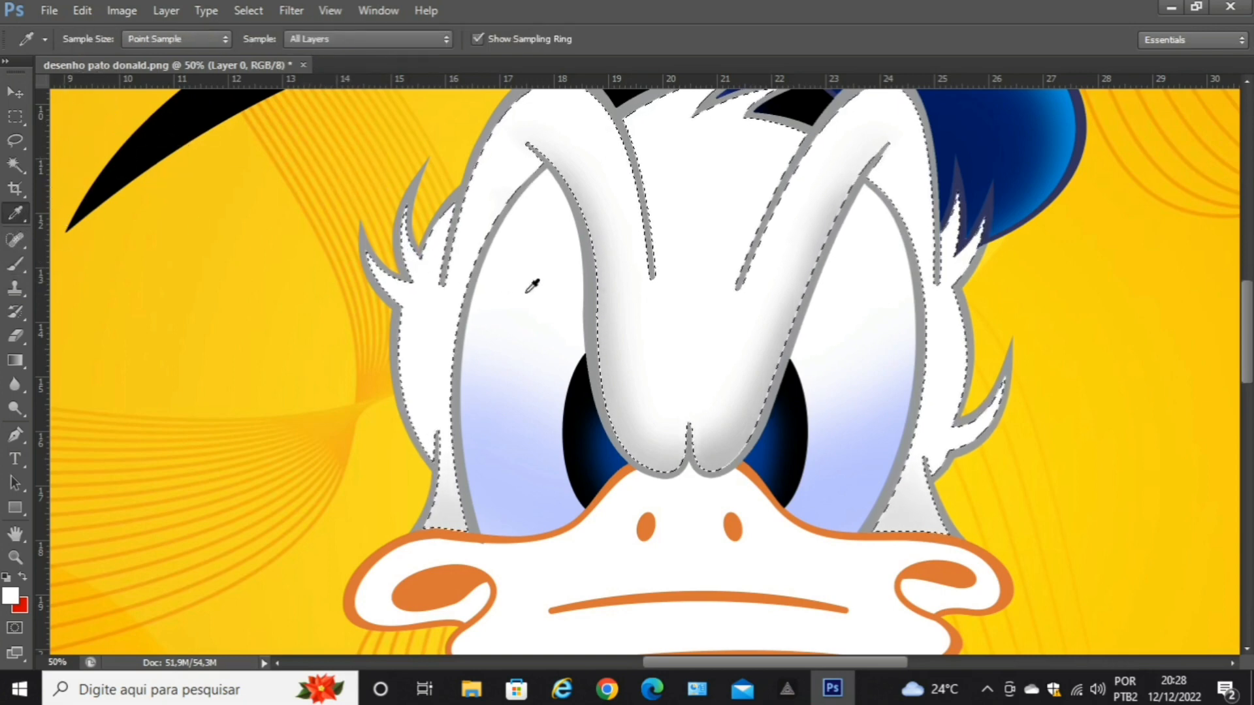
pyautogui.click(647, 414)
pyautogui.click(16, 264)
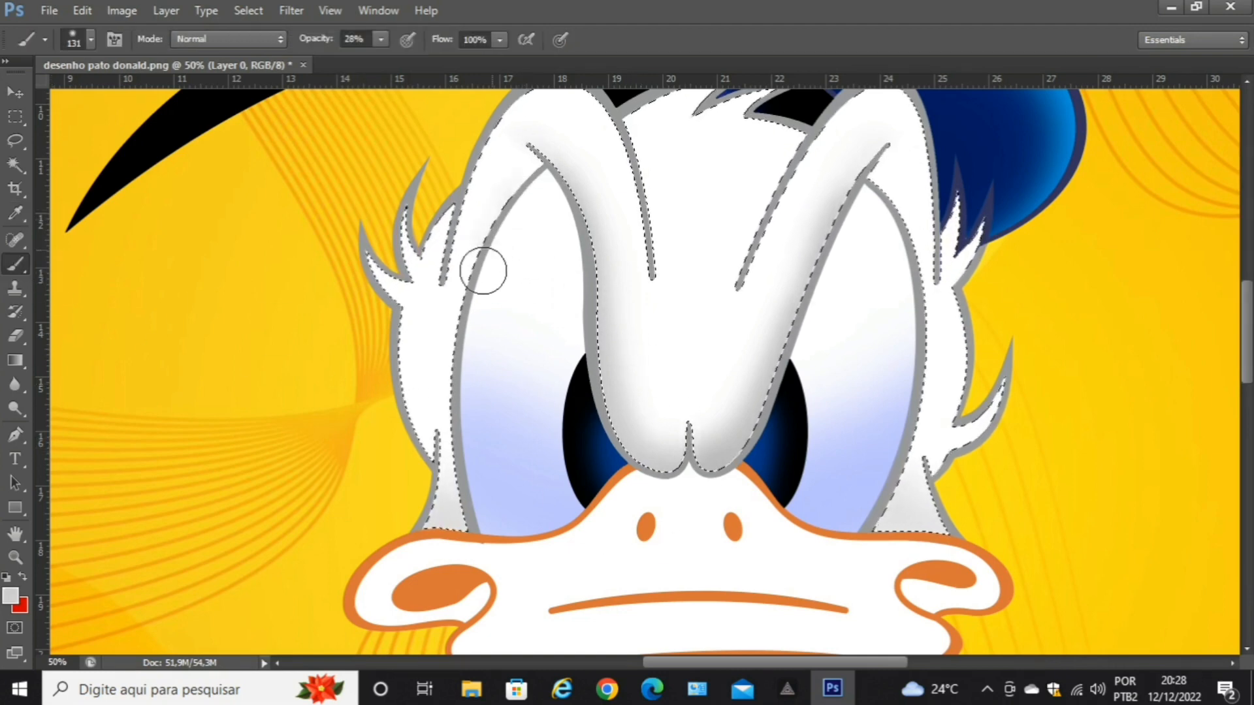
# Shade the white face area along the outer edges of both eyes, from the brows down to the beak.
pyautogui.moveTo(483, 271)
pyautogui.mouseDown()
pyautogui.moveTo(472, 495)
pyautogui.moveTo(482, 328)
pyautogui.moveTo(507, 254)
pyautogui.mouseUp()
pyautogui.moveTo(525, 204); pyautogui.dragTo(529, 189)
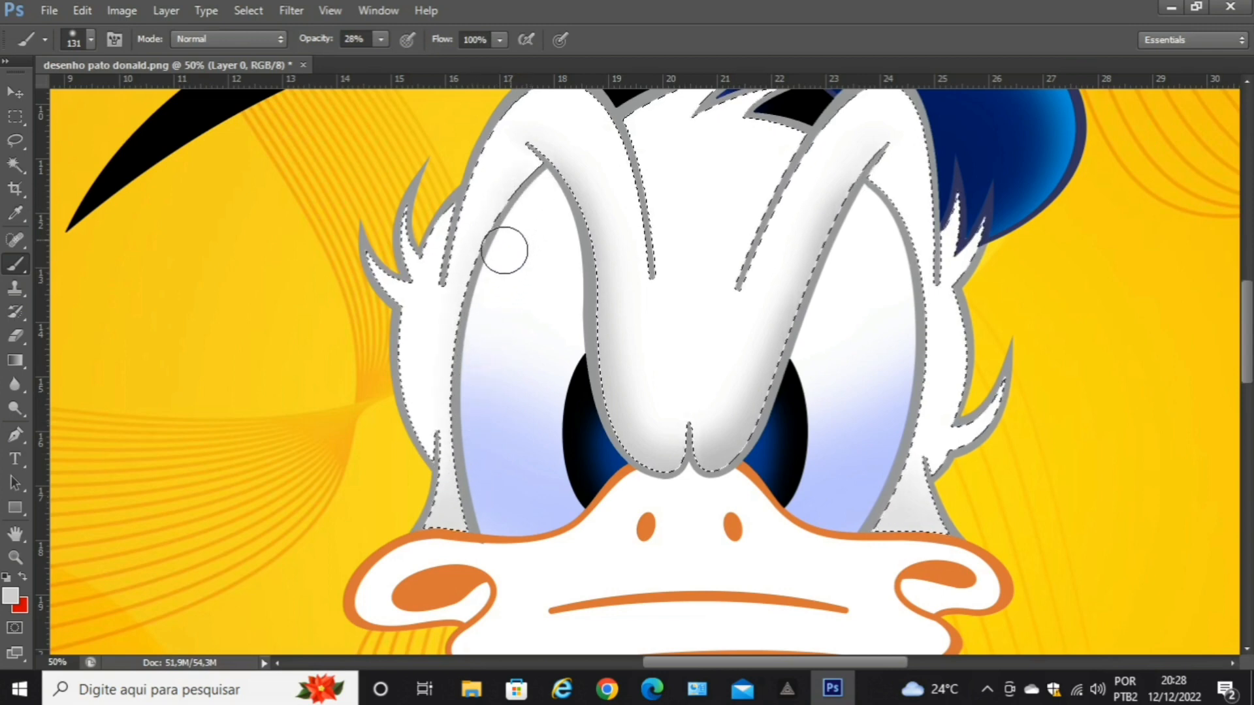
pyautogui.moveTo(474, 332); pyautogui.dragTo(474, 504)
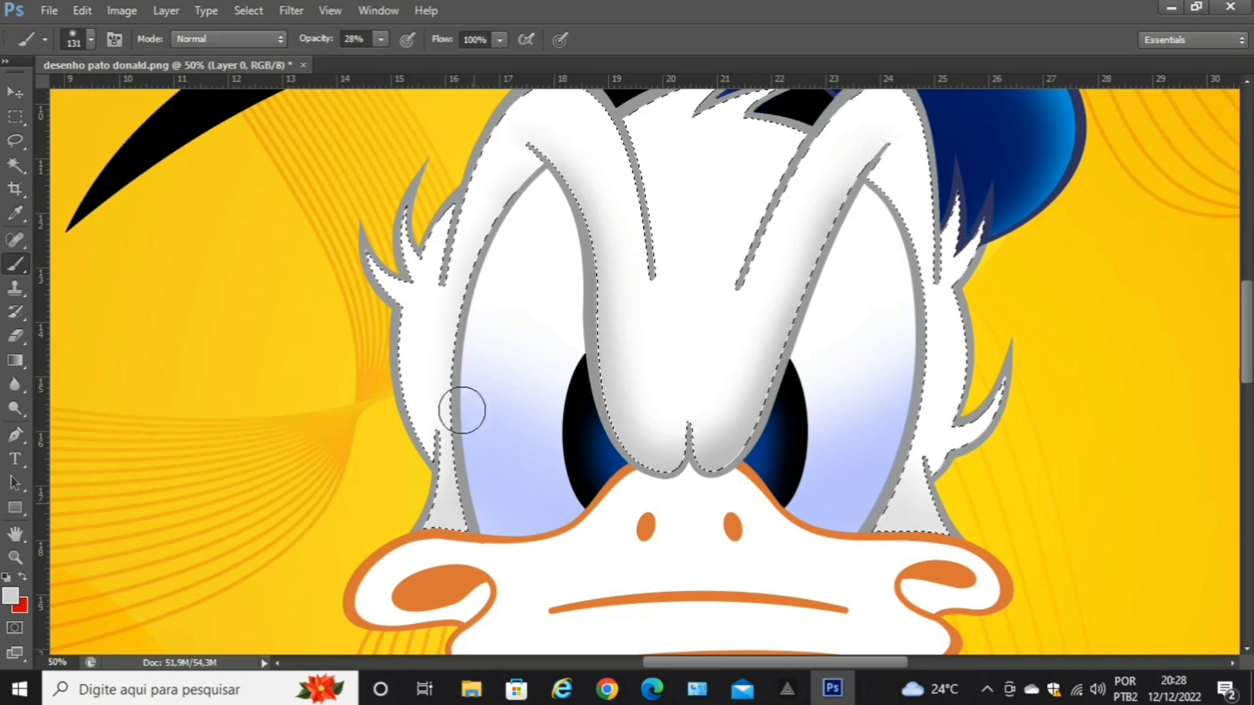
pyautogui.moveTo(462, 410)
pyautogui.mouseDown()
pyautogui.moveTo(475, 308)
pyautogui.moveTo(518, 214)
pyautogui.mouseUp()
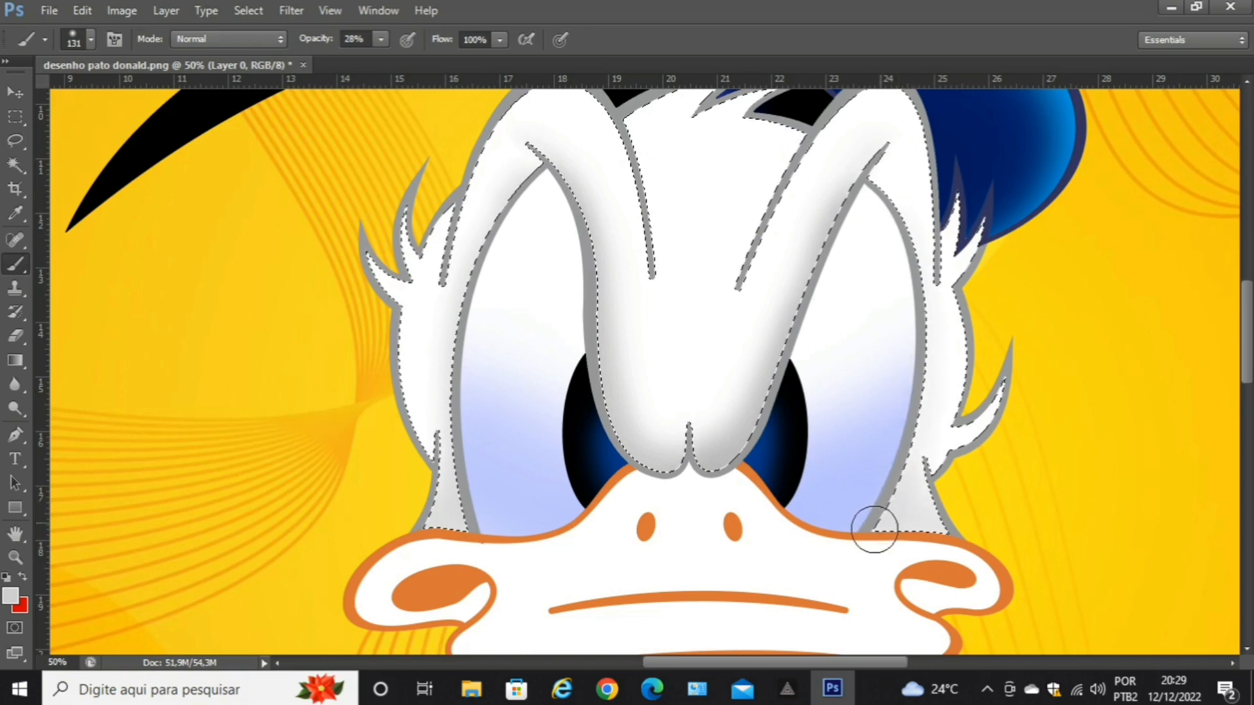
pyautogui.moveTo(911, 327)
pyautogui.mouseDown()
pyautogui.moveTo(884, 212)
pyautogui.moveTo(912, 312)
pyautogui.moveTo(908, 387)
pyautogui.moveTo(861, 552)
pyautogui.moveTo(902, 433)
pyautogui.moveTo(908, 321)
pyautogui.mouseUp()
pyautogui.moveTo(893, 230)
pyautogui.mouseDown()
pyautogui.moveTo(882, 207)
pyautogui.moveTo(925, 352)
pyautogui.moveTo(865, 541)
pyautogui.mouseUp()
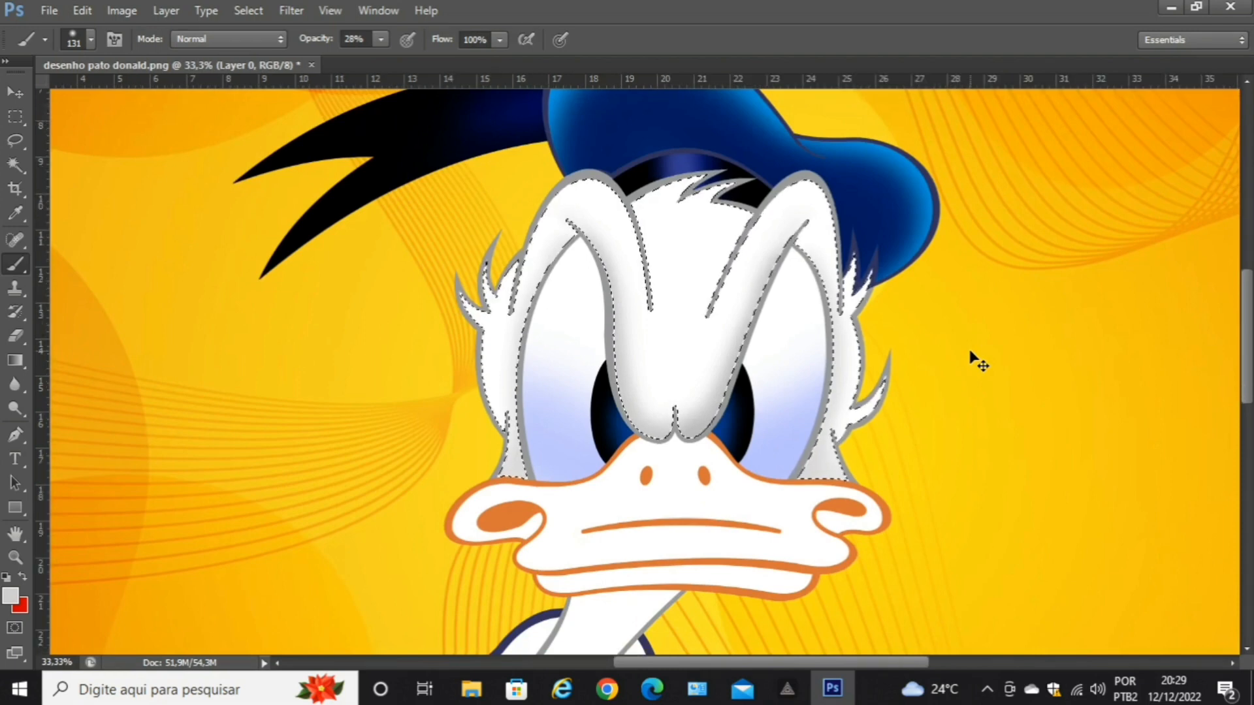
# Deselect the face area and save the document.
pyautogui.hotkey('ctrl', '-')
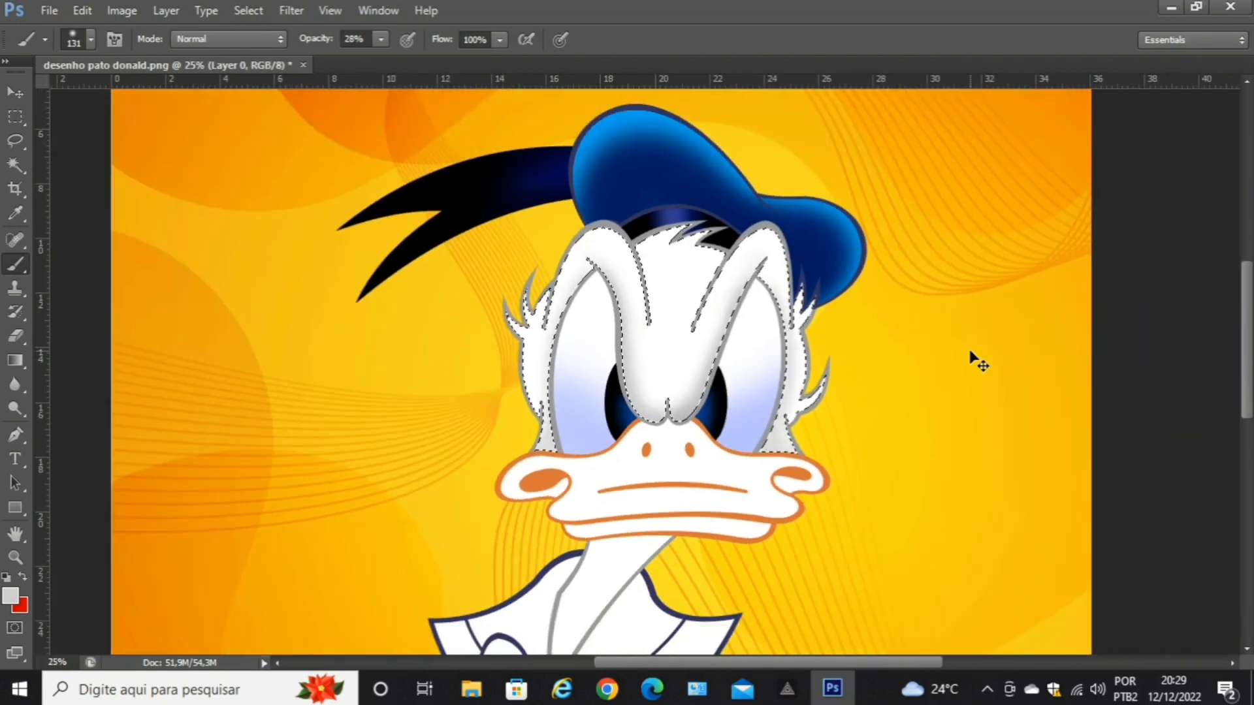
pyautogui.hotkey('ctrl', '-')
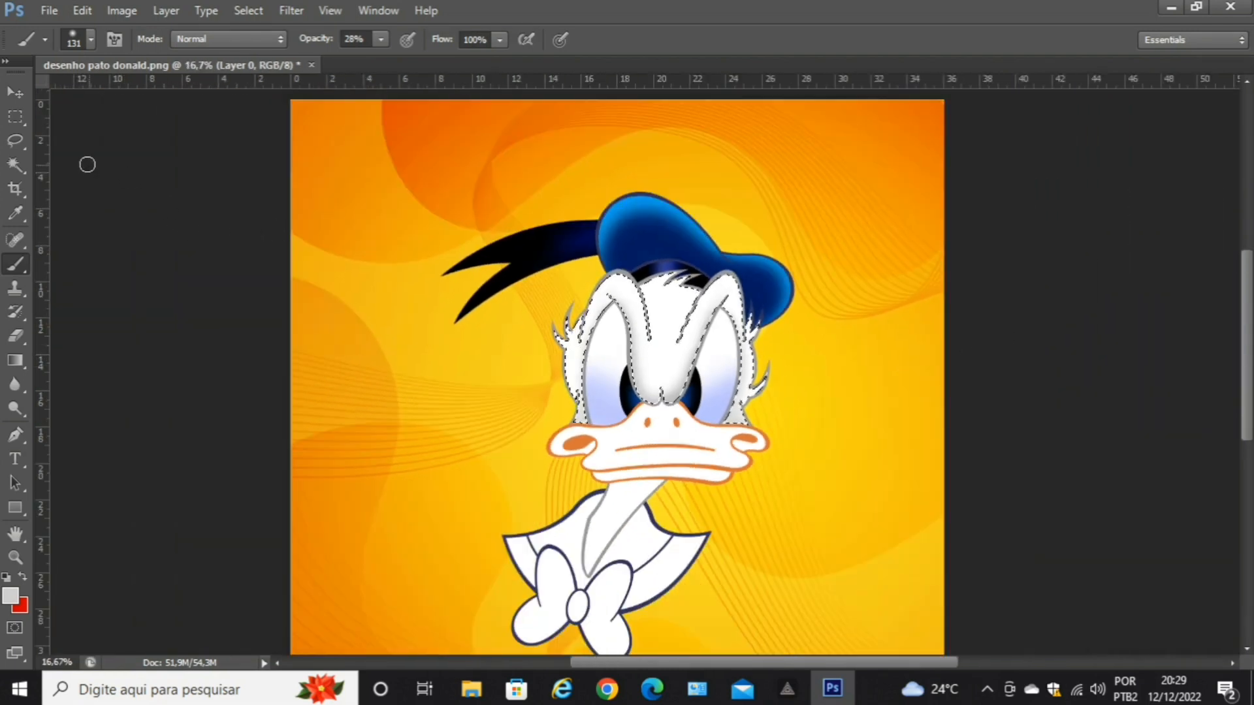
pyautogui.click(14, 116)
pyautogui.moveTo(208, 187); pyautogui.dragTo(215, 323)
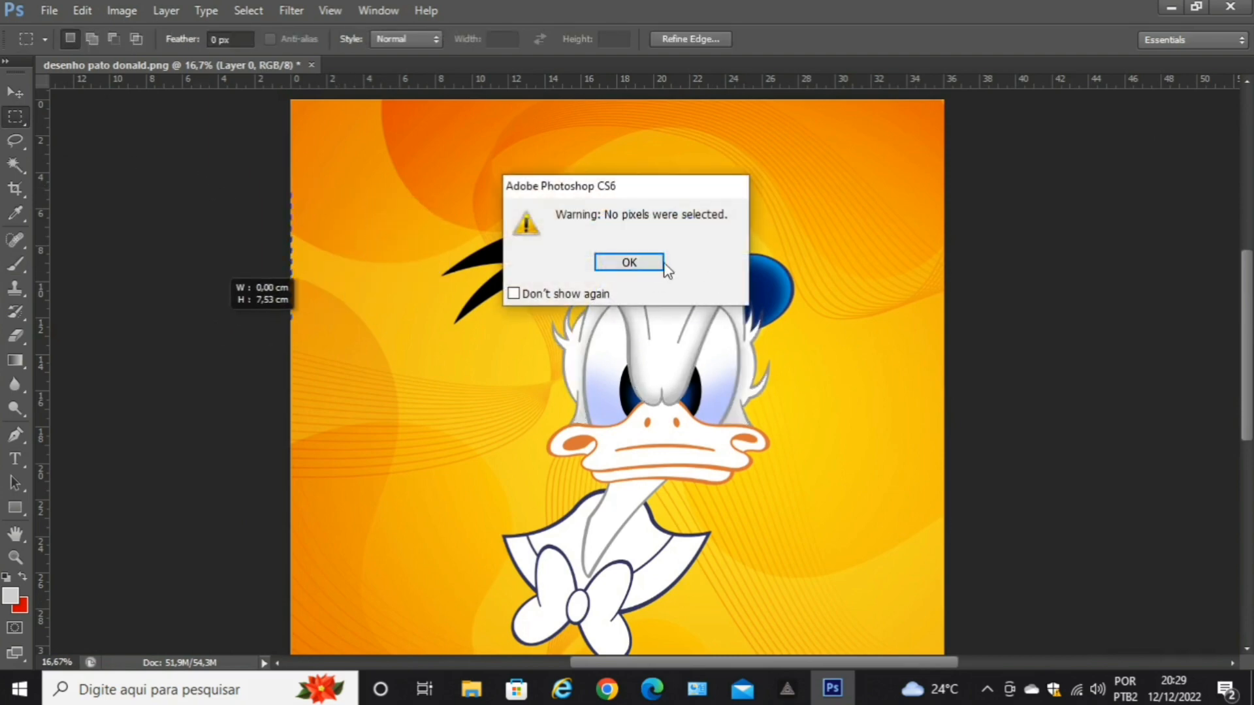
pyautogui.click(629, 262)
pyautogui.click(18, 96)
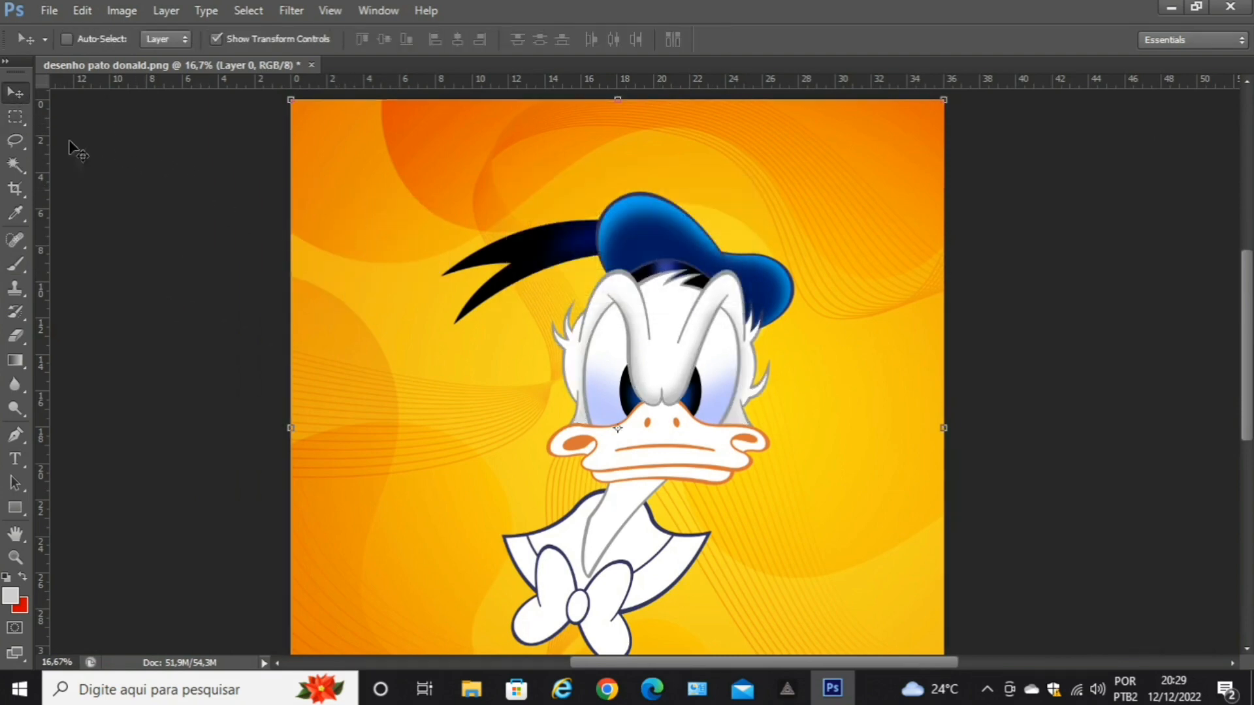
pyautogui.hotkey('ctrl', 's')
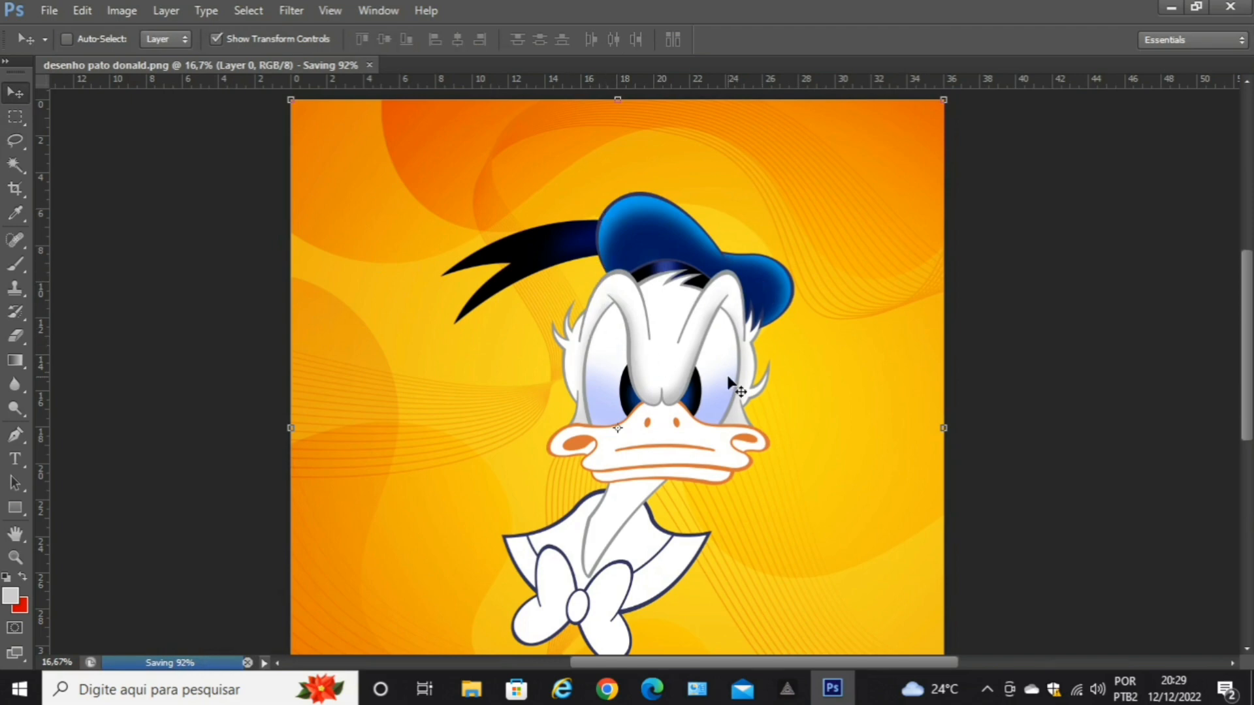
pyautogui.hotkey('ctrl', '+')
pyautogui.hotkey('ctrl', '+')
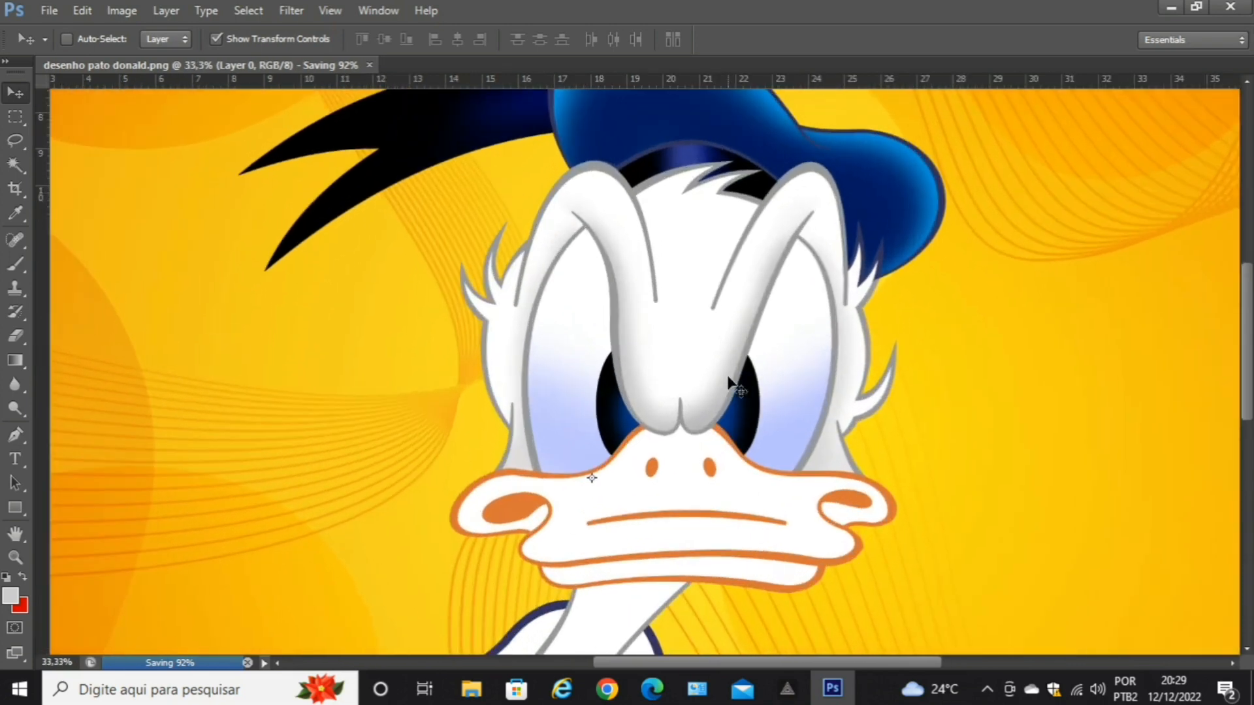
# Select the orange beak outline, the mouth line and both nostril dots together with the Magic Wand at tolerance 32.
pyautogui.scroll(-2, 733, 313)
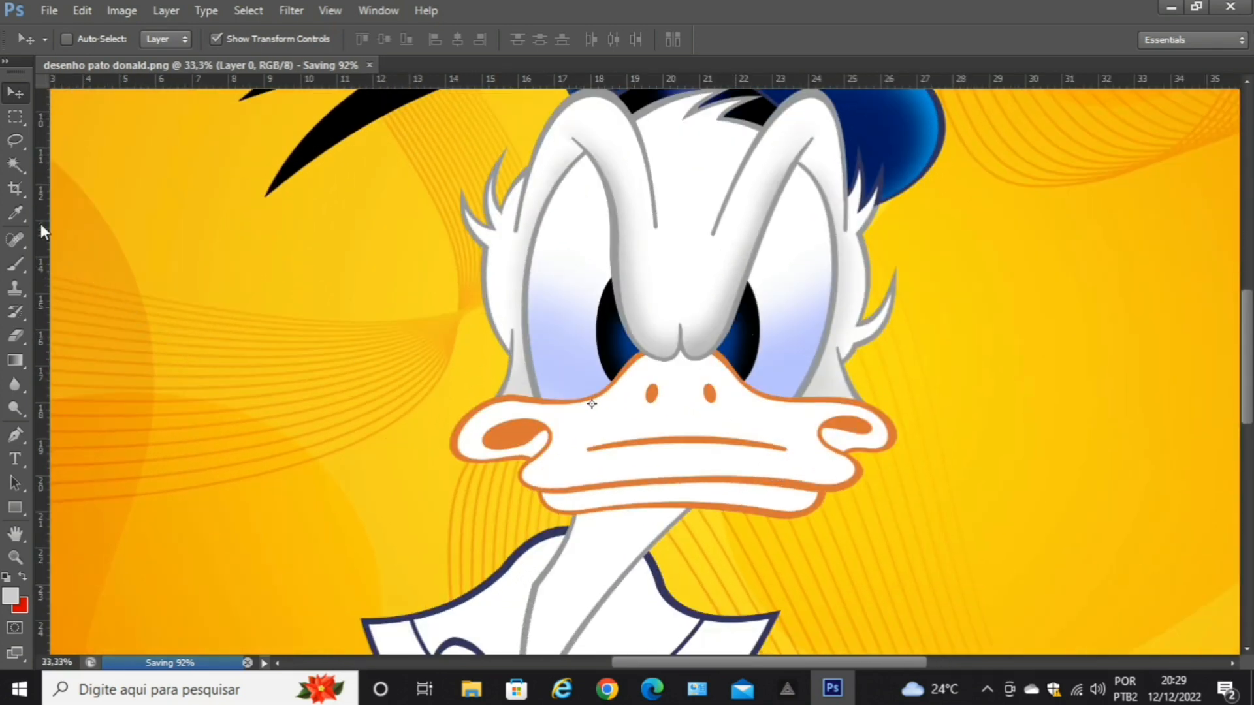
pyautogui.click(18, 163)
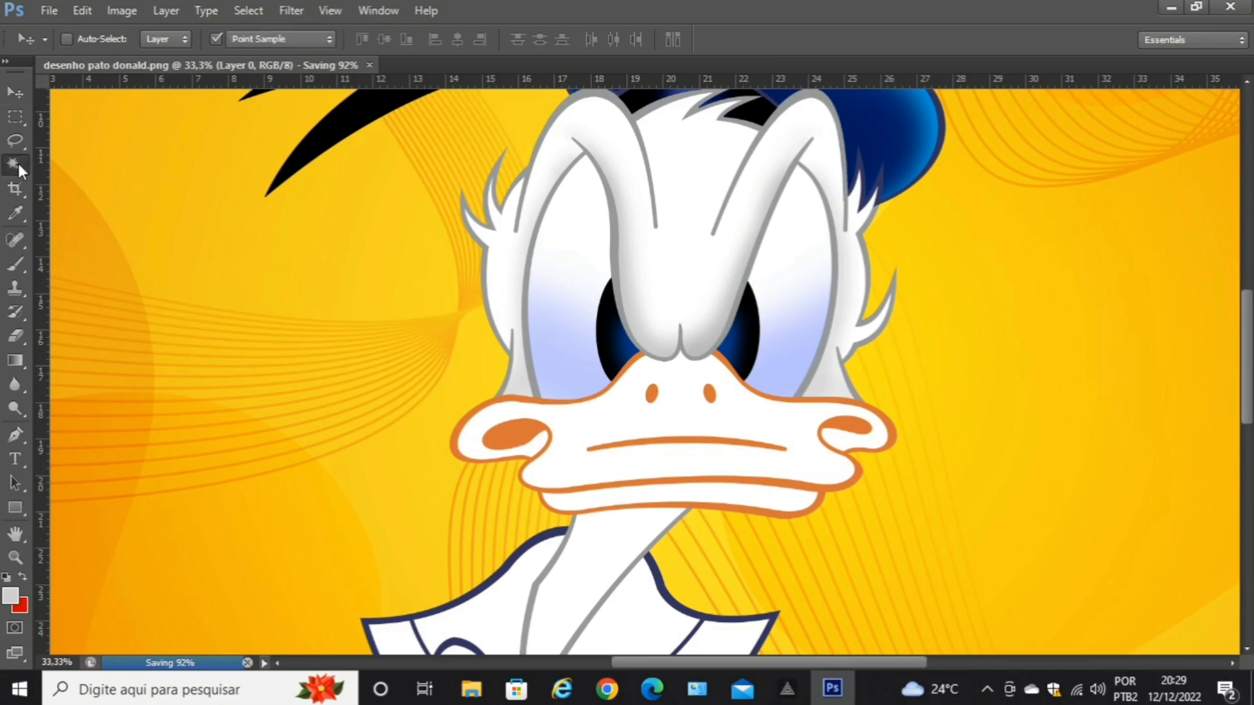
pyautogui.click(511, 433)
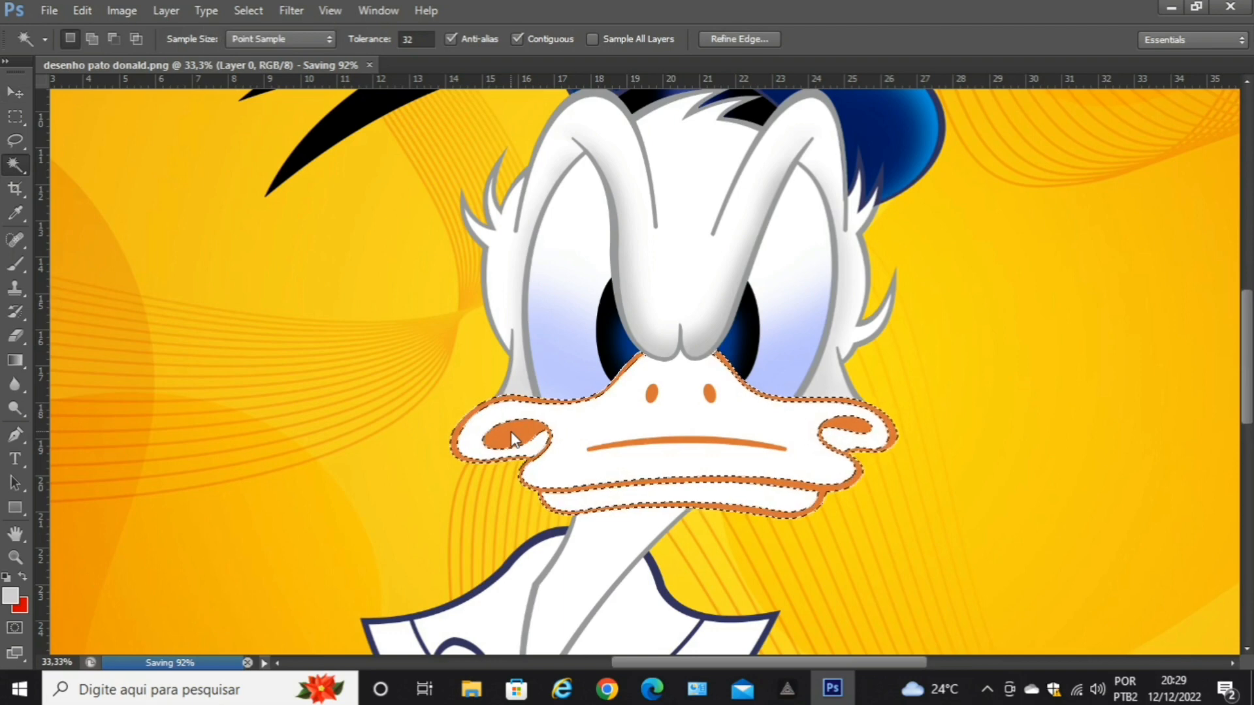
pyautogui.keyDown('shift'); pyautogui.click(706, 443); pyautogui.keyUp('shift')
pyautogui.keyDown('shift'); pyautogui.click(711, 394); pyautogui.keyUp('shift')
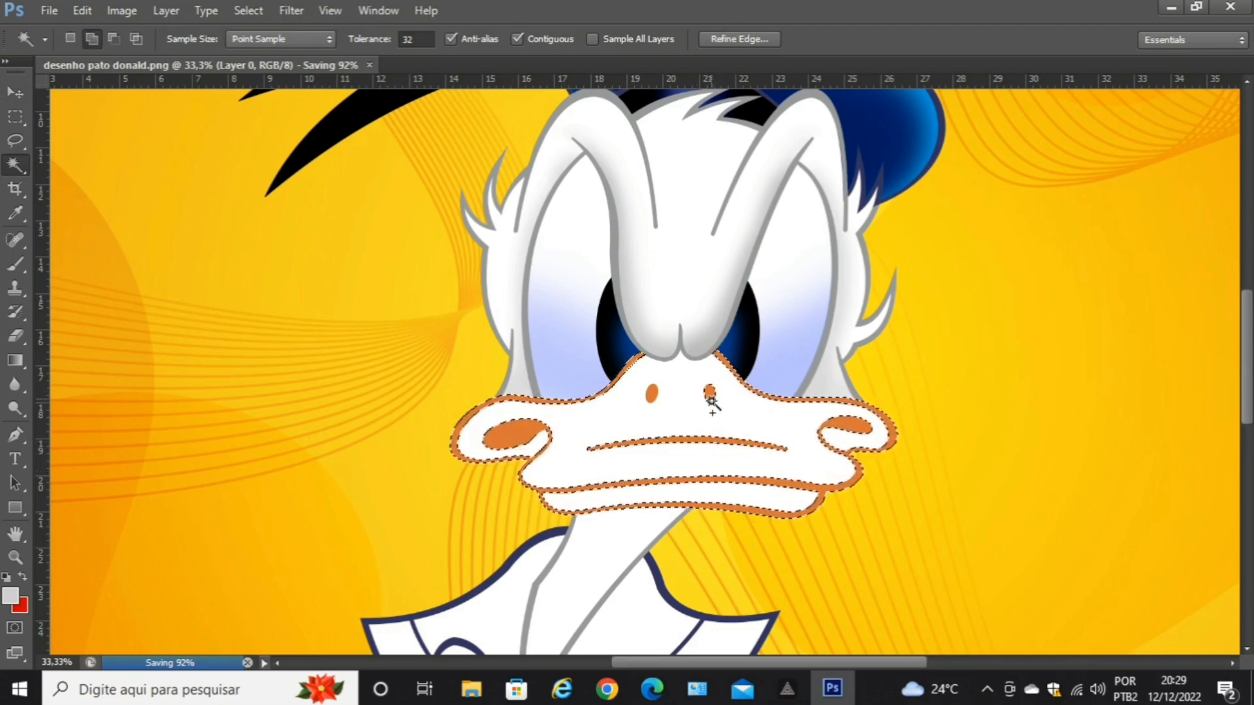
pyautogui.keyDown('shift'); pyautogui.click(655, 396); pyautogui.keyUp('shift')
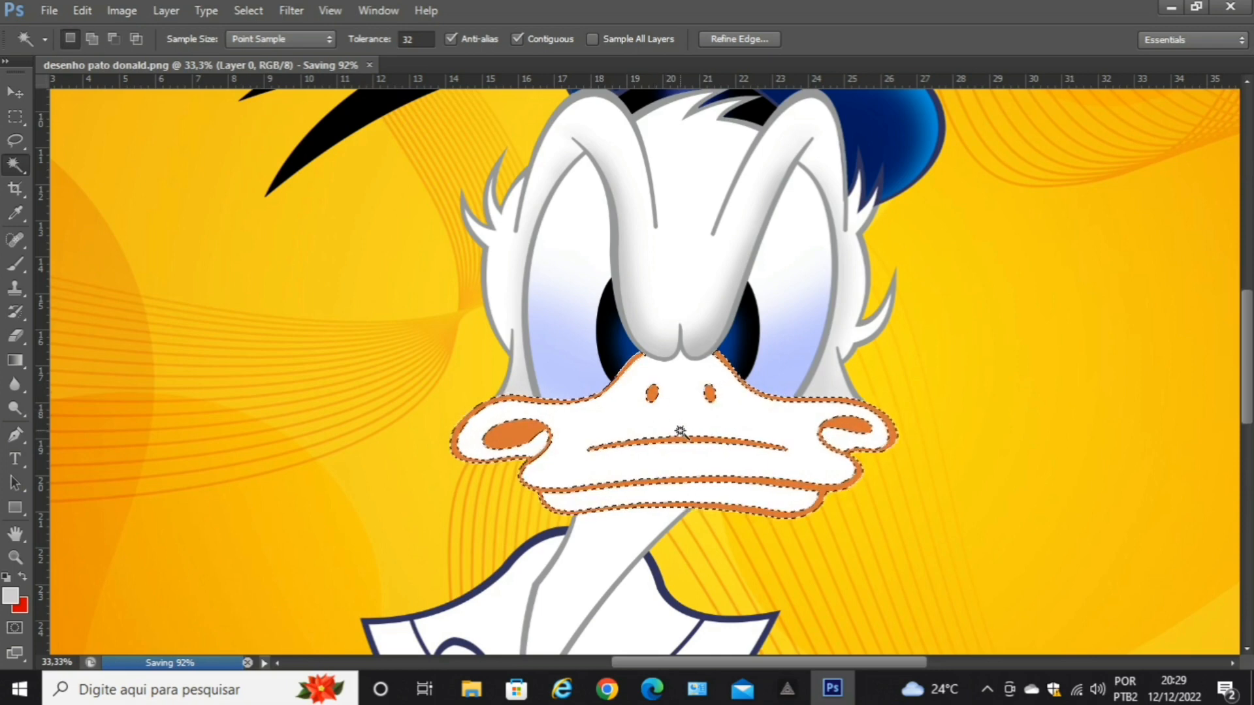
# Set the foreground color to dark brown 833902.
pyautogui.press('i')
pyautogui.click(10, 597)
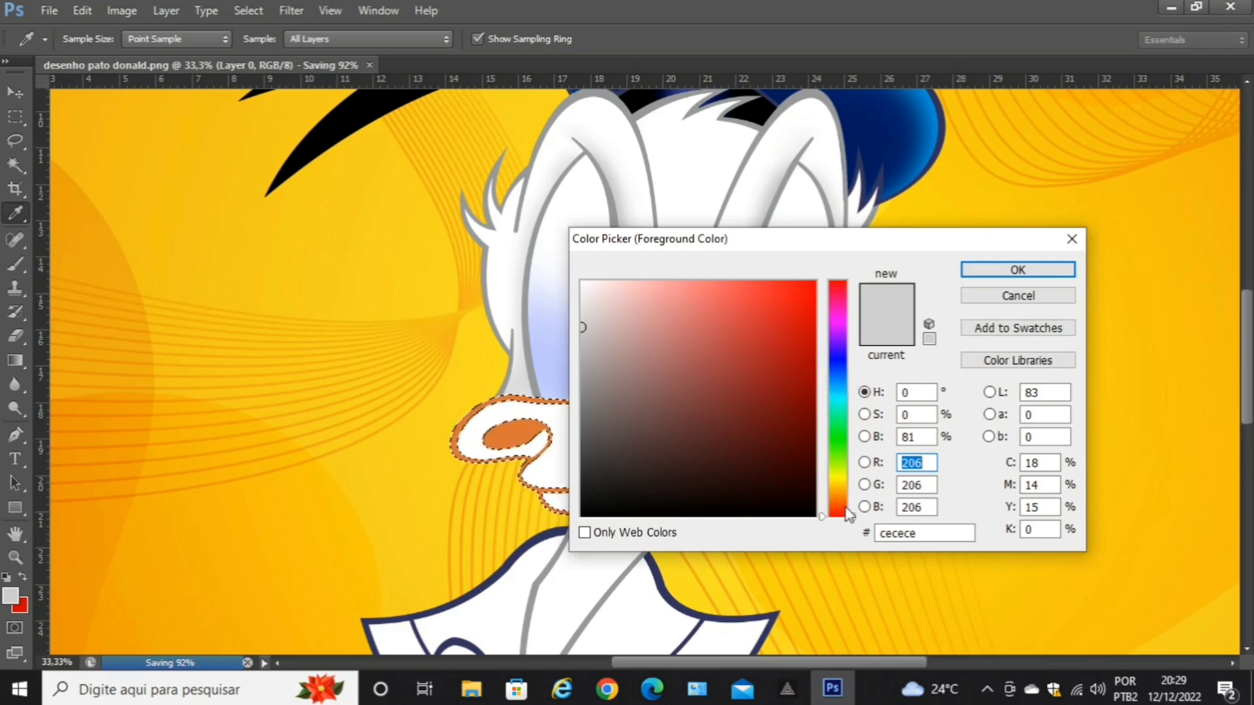
pyautogui.click(840, 499)
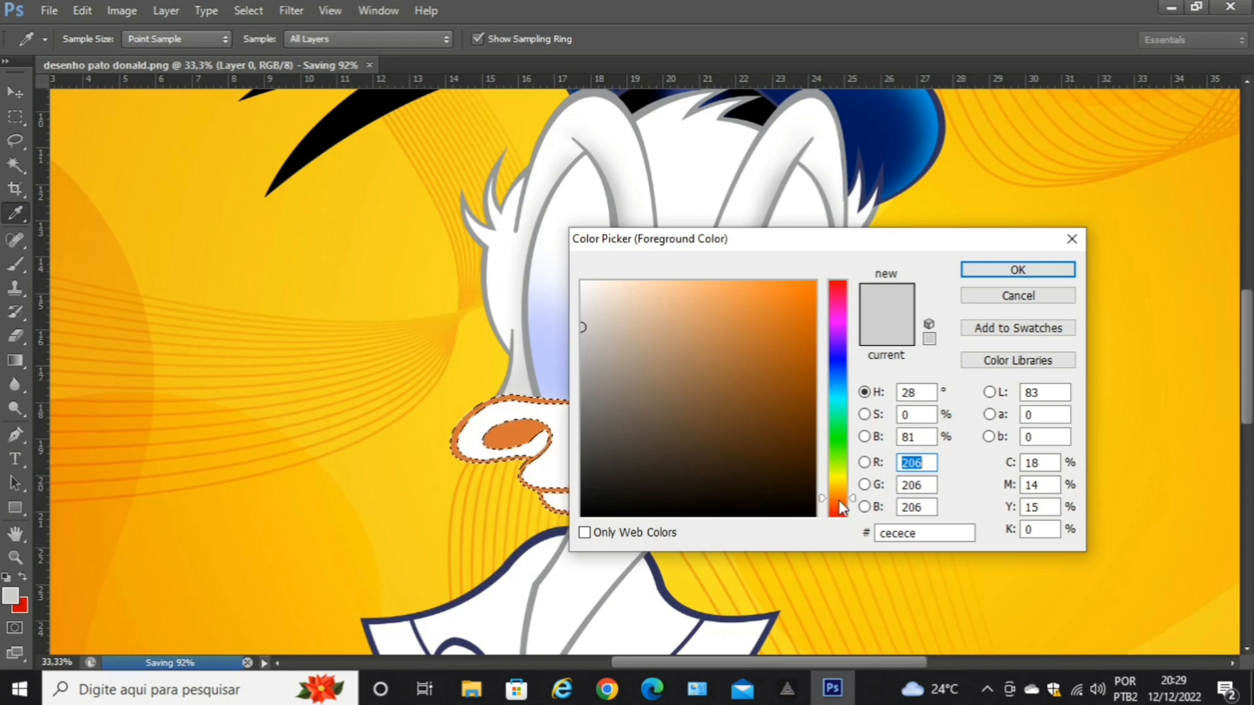
pyautogui.moveTo(839, 497); pyautogui.dragTo(839, 504)
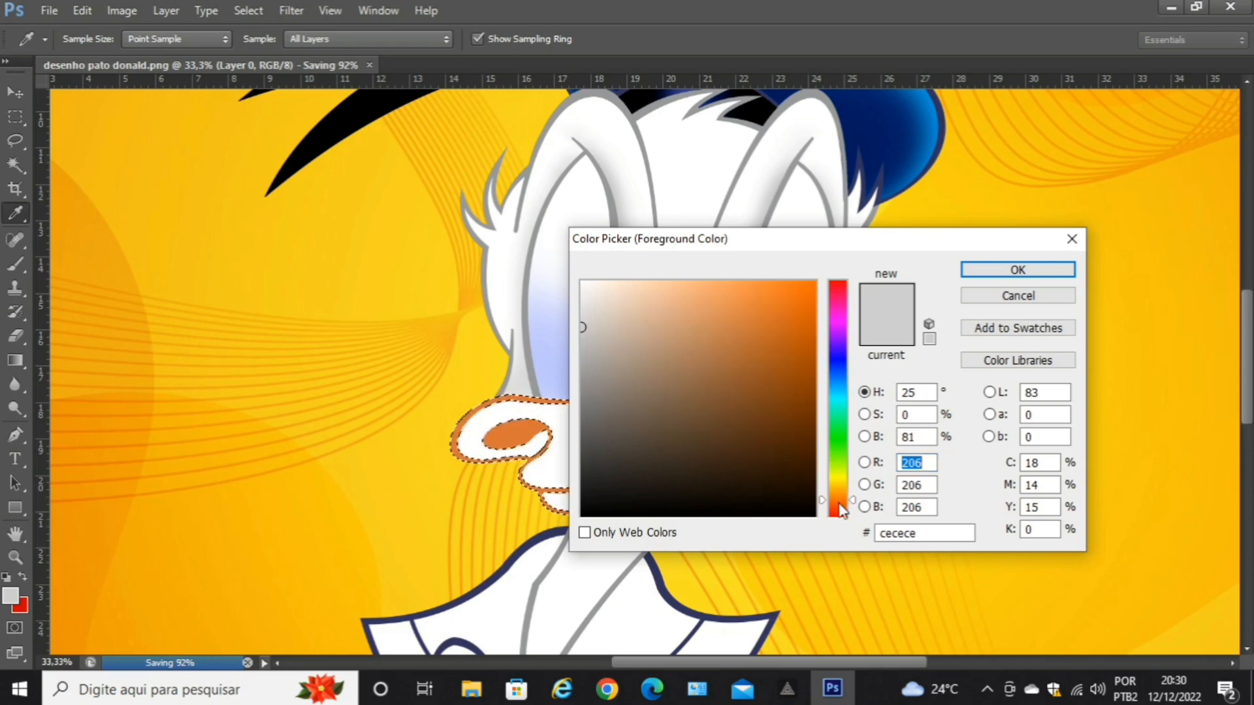
pyautogui.click(812, 395)
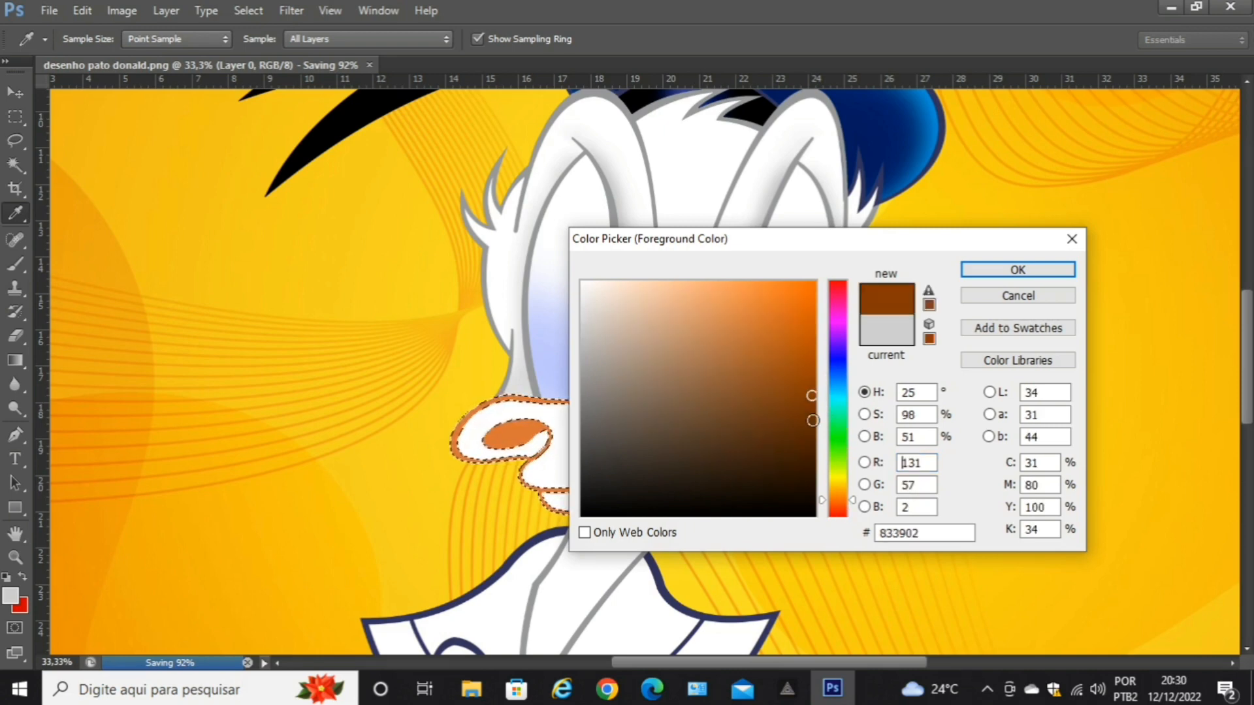
pyautogui.click(1017, 270)
pyautogui.press('w')
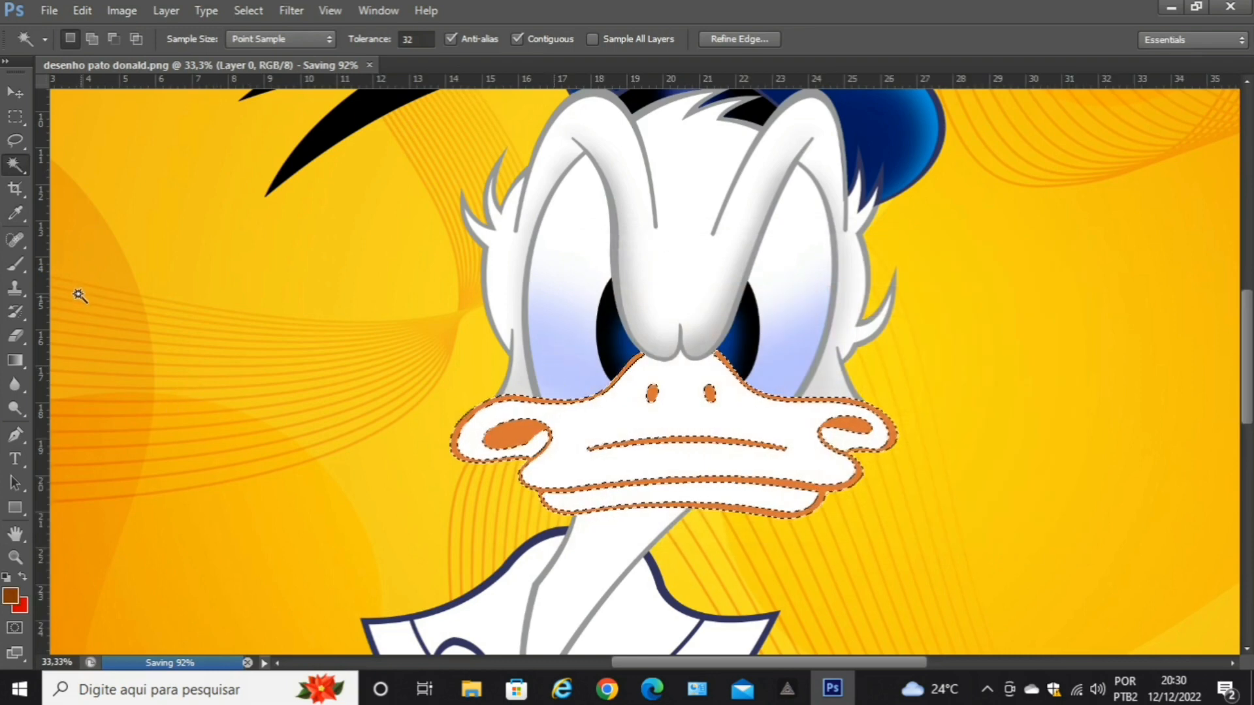
# Paint the selected beak outlines dark brown with a 391 px soft brush, raising its opacity to 77%.
pyautogui.click(14, 264)
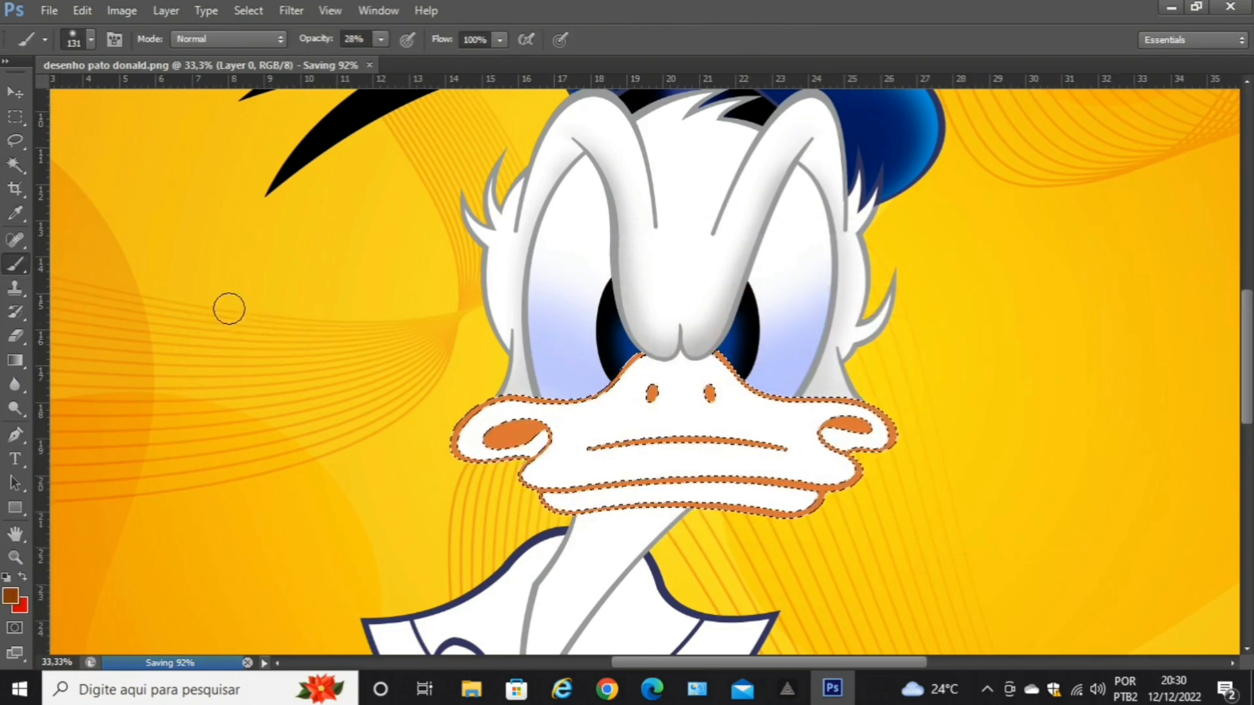
pyautogui.click(91, 39)
pyautogui.click(126, 98)
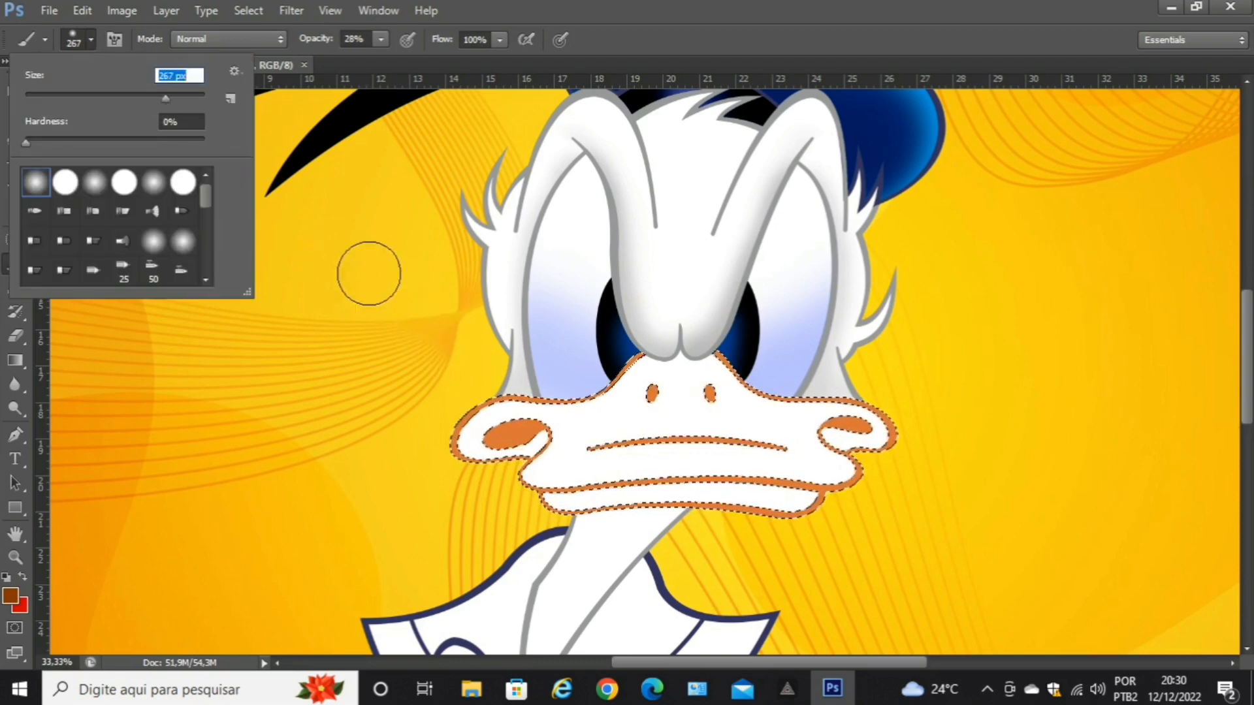
pyautogui.moveTo(165, 100); pyautogui.dragTo(177, 104)
pyautogui.moveTo(457, 428)
pyautogui.mouseDown()
pyautogui.moveTo(512, 433)
pyautogui.moveTo(471, 453)
pyautogui.moveTo(545, 435)
pyautogui.mouseUp()
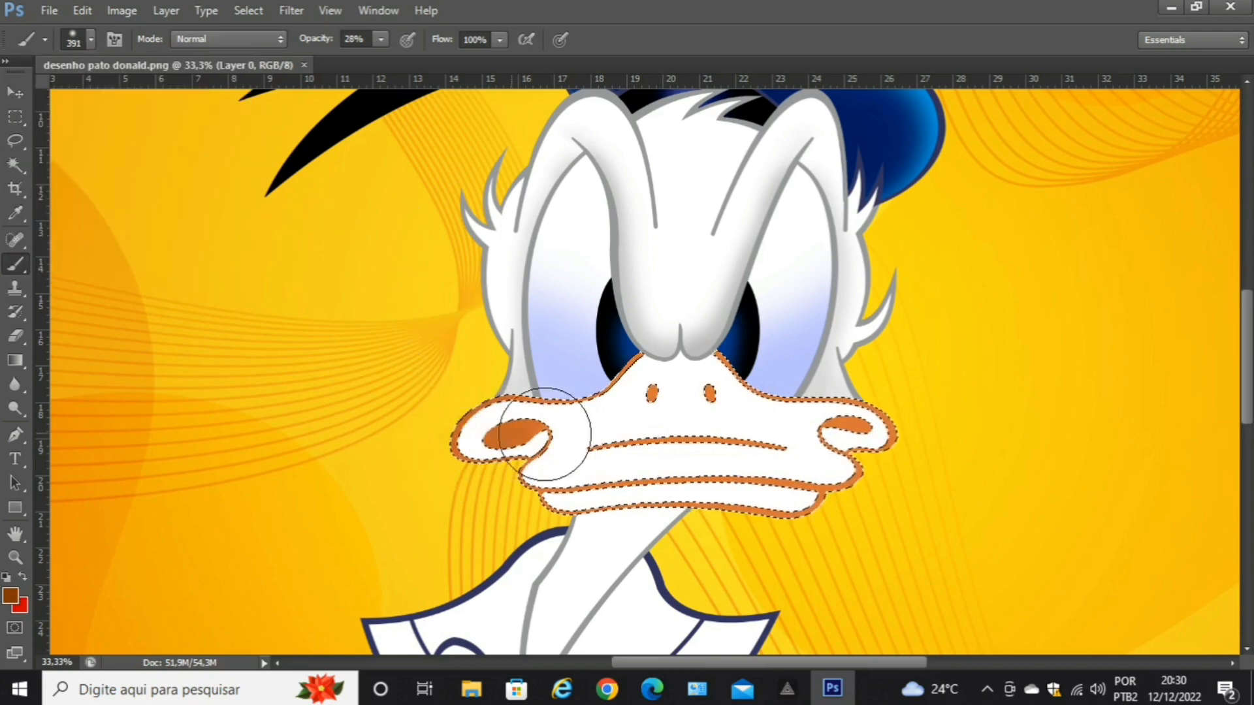
pyautogui.click(381, 39)
pyautogui.moveTo(382, 63); pyautogui.dragTo(425, 66)
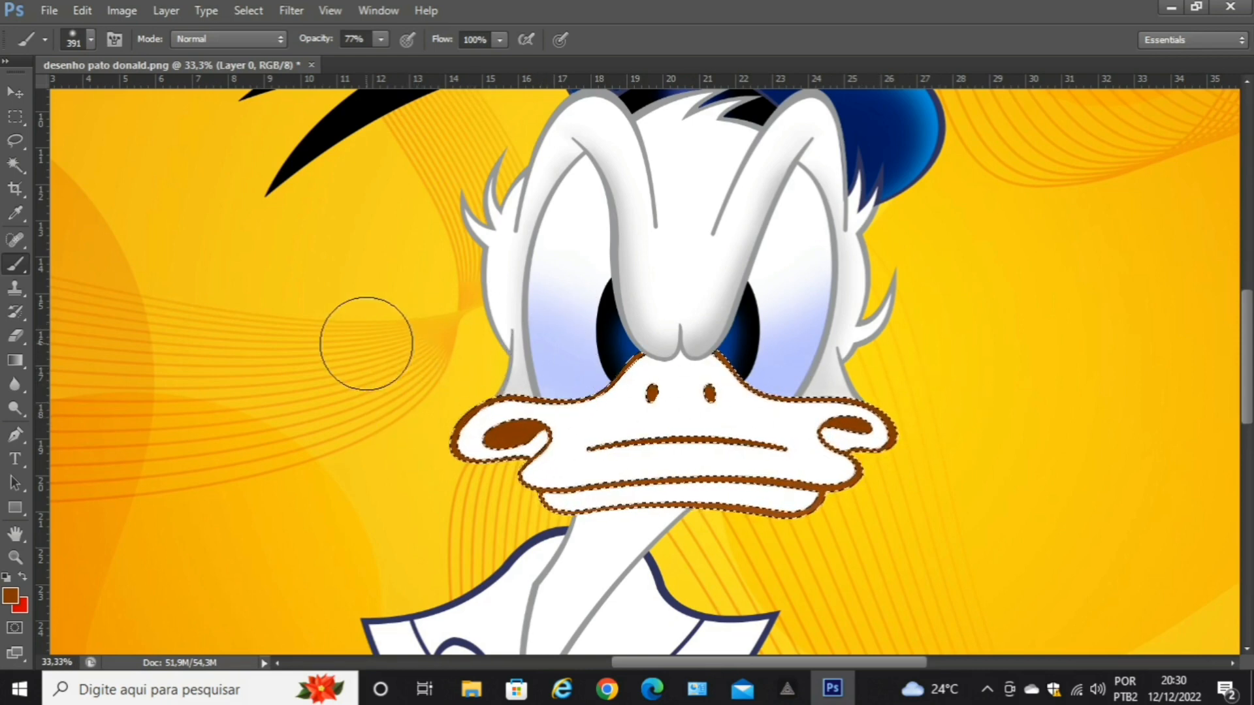
# Deselect the beak outlines and save the document.
pyautogui.scroll(-2, 366, 343)
pyautogui.hotkey('ctrl', 'shift', 'd')
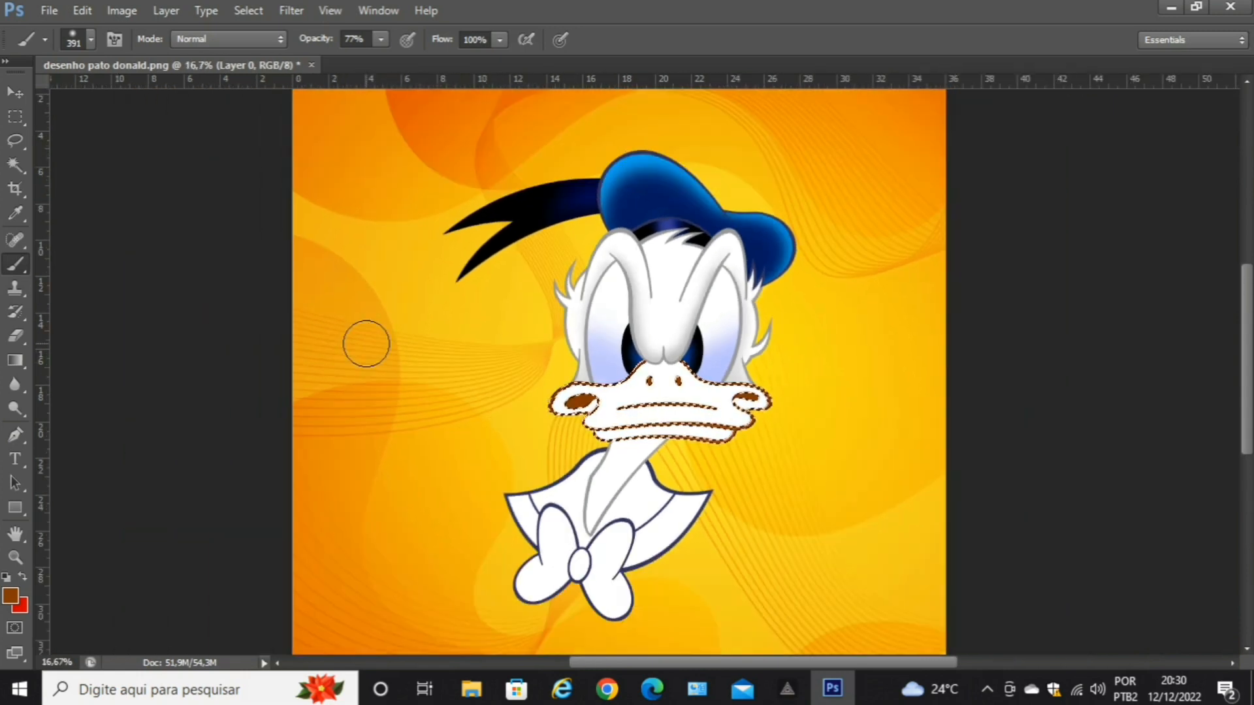
pyautogui.click(16, 117)
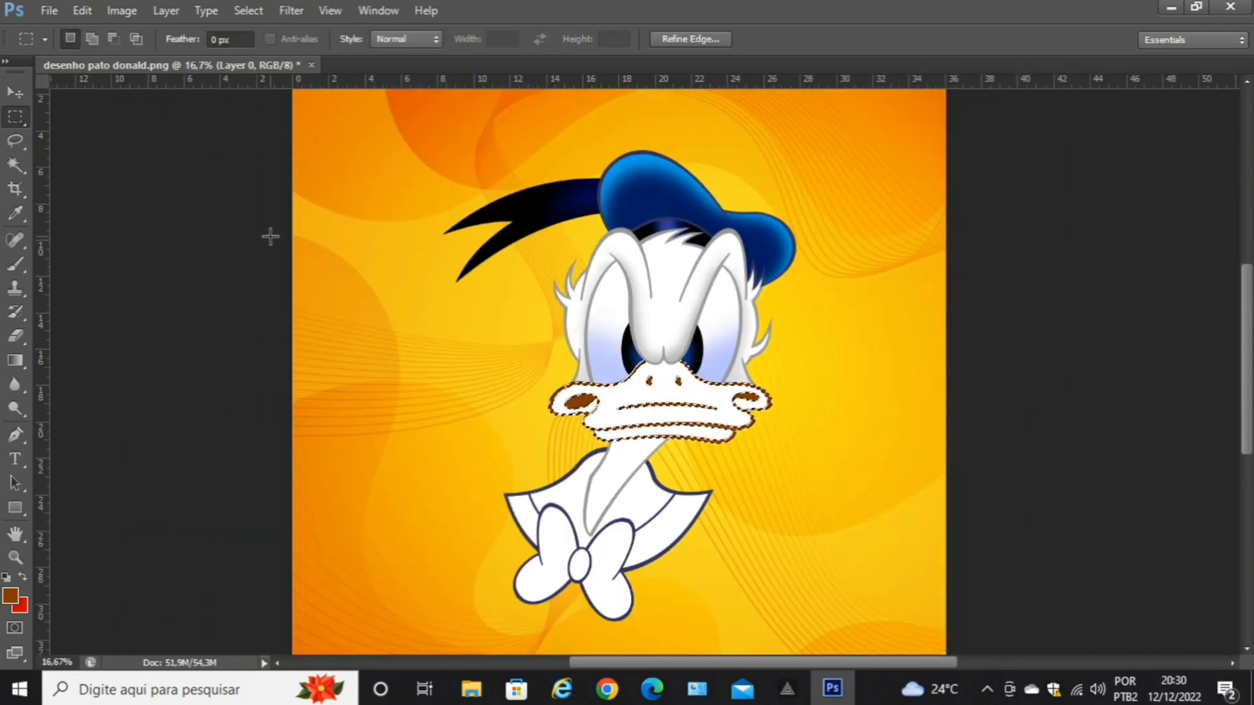
pyautogui.moveTo(268, 235); pyautogui.dragTo(216, 357)
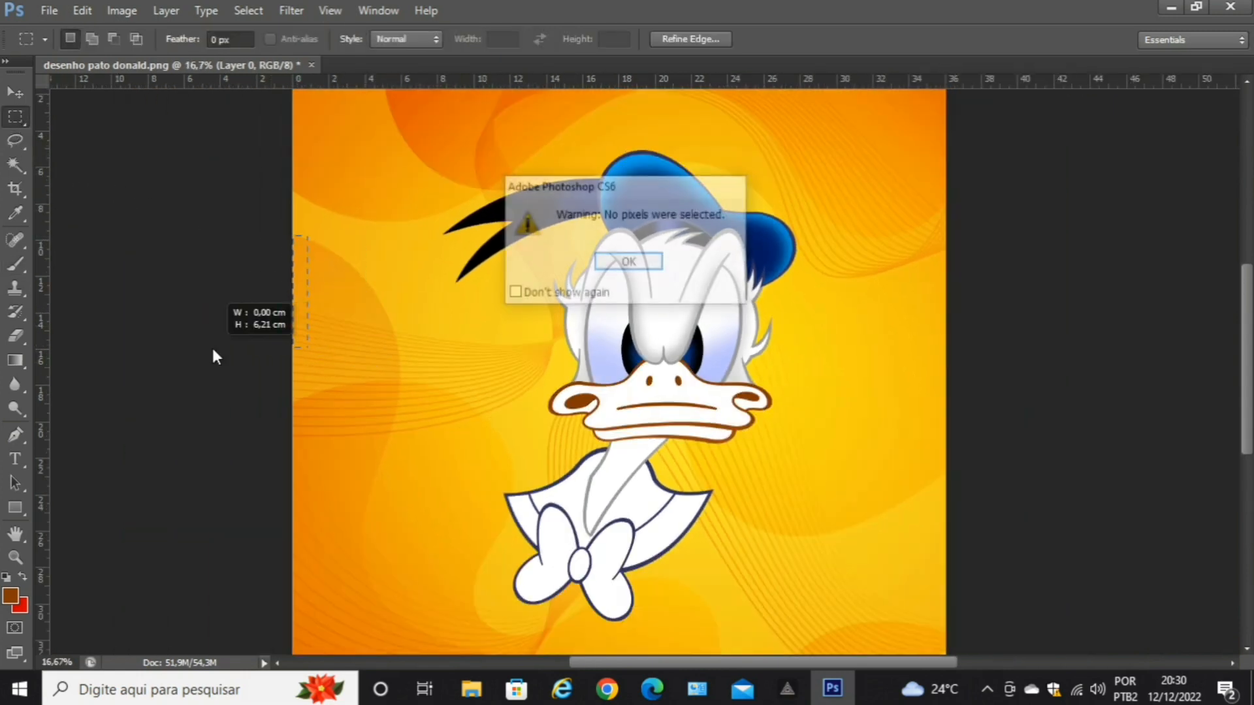
pyautogui.click(627, 262)
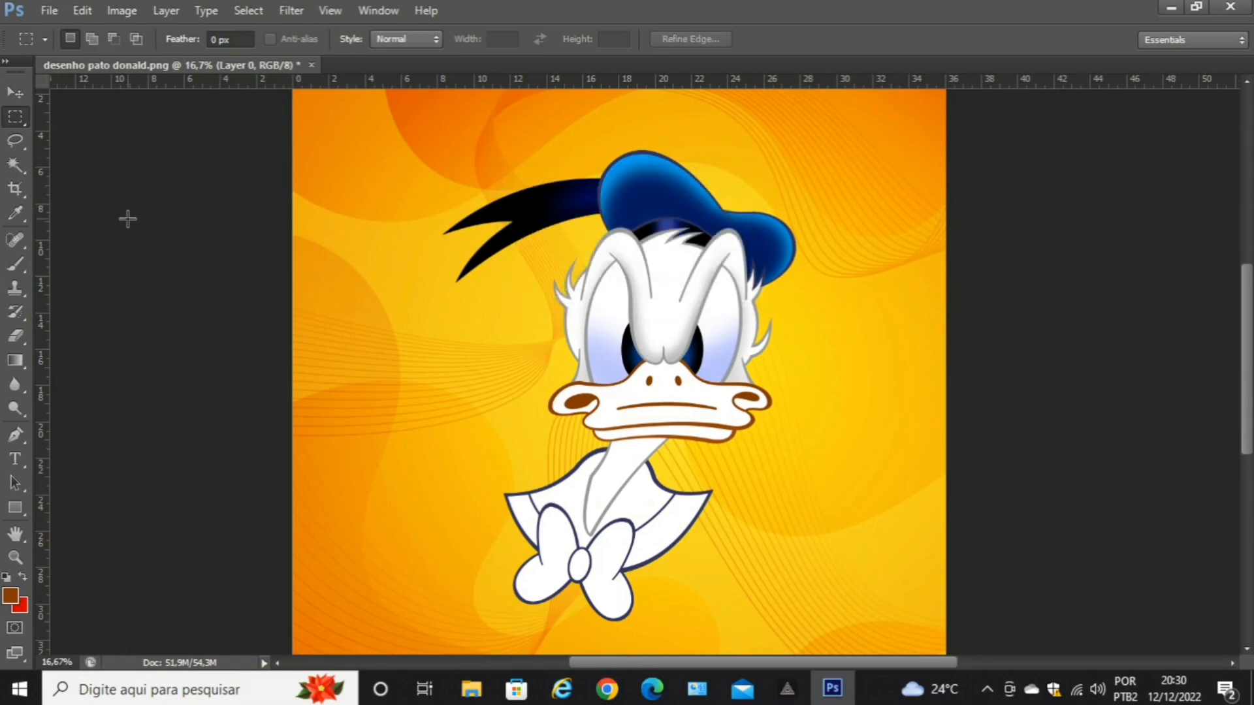
pyautogui.click(17, 94)
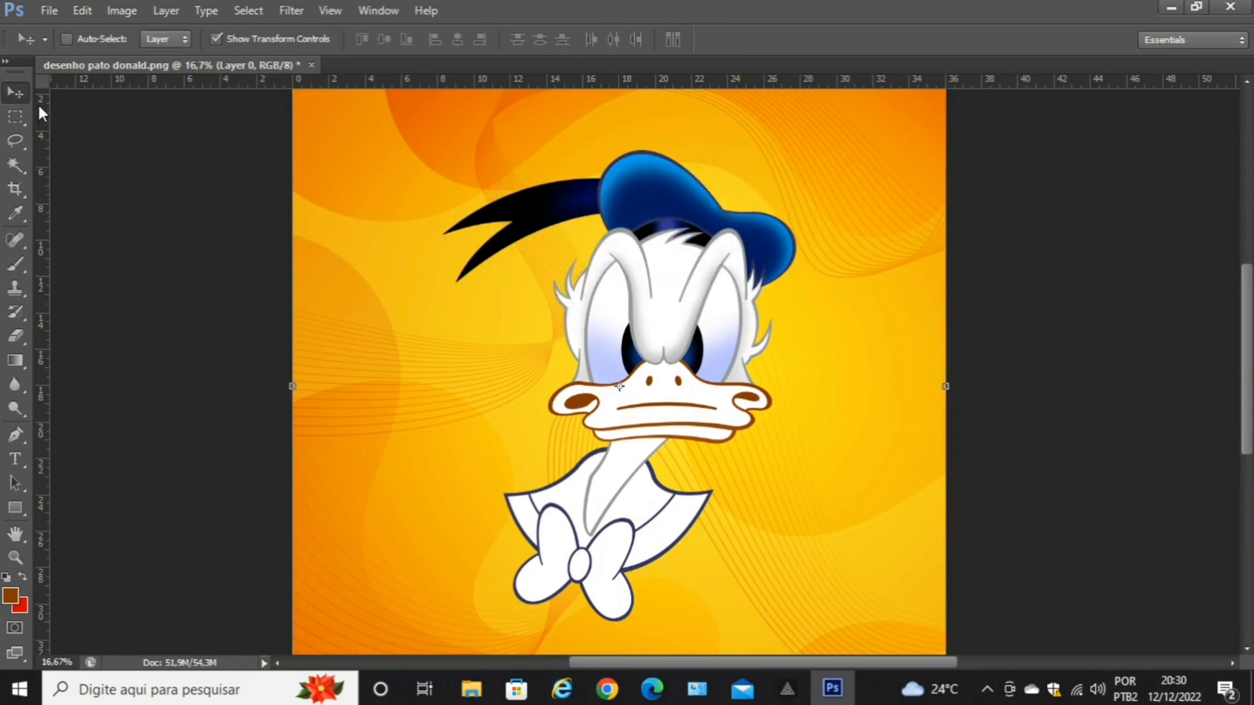
pyautogui.hotkey('ctrl', 's')
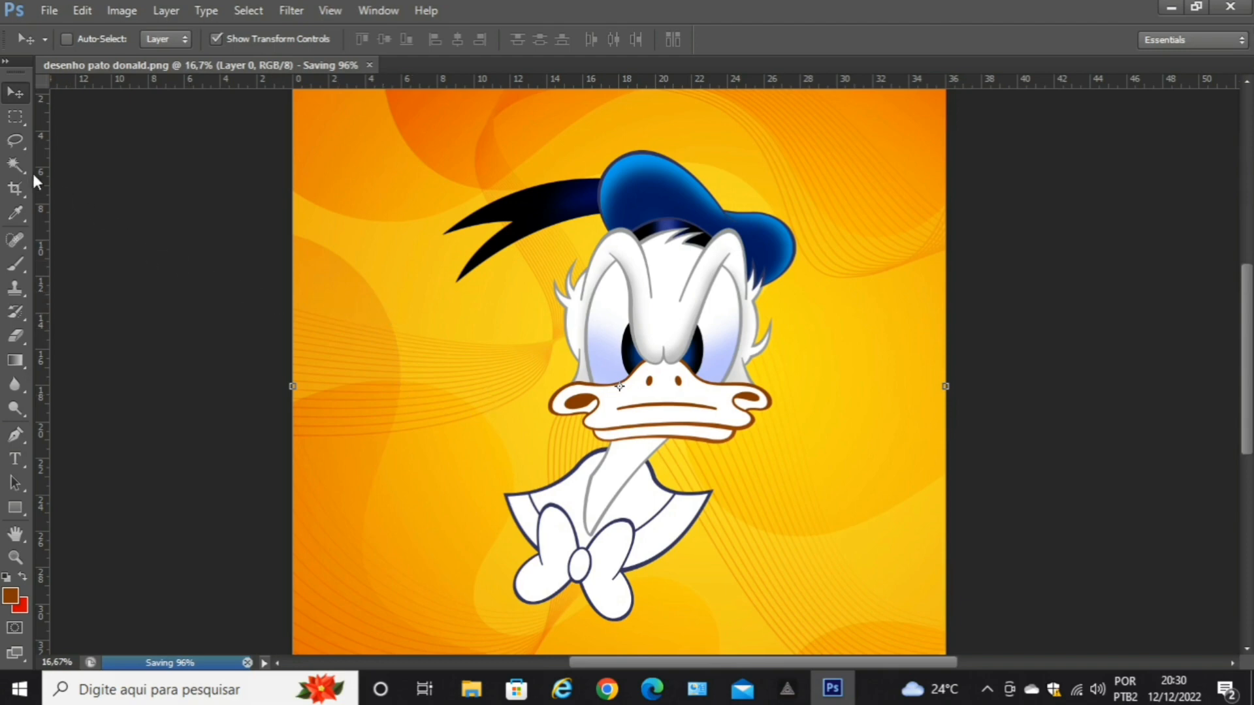
# Select the white interior of the upper beak with the Magic Wand at tolerance 32.
pyautogui.click(16, 164)
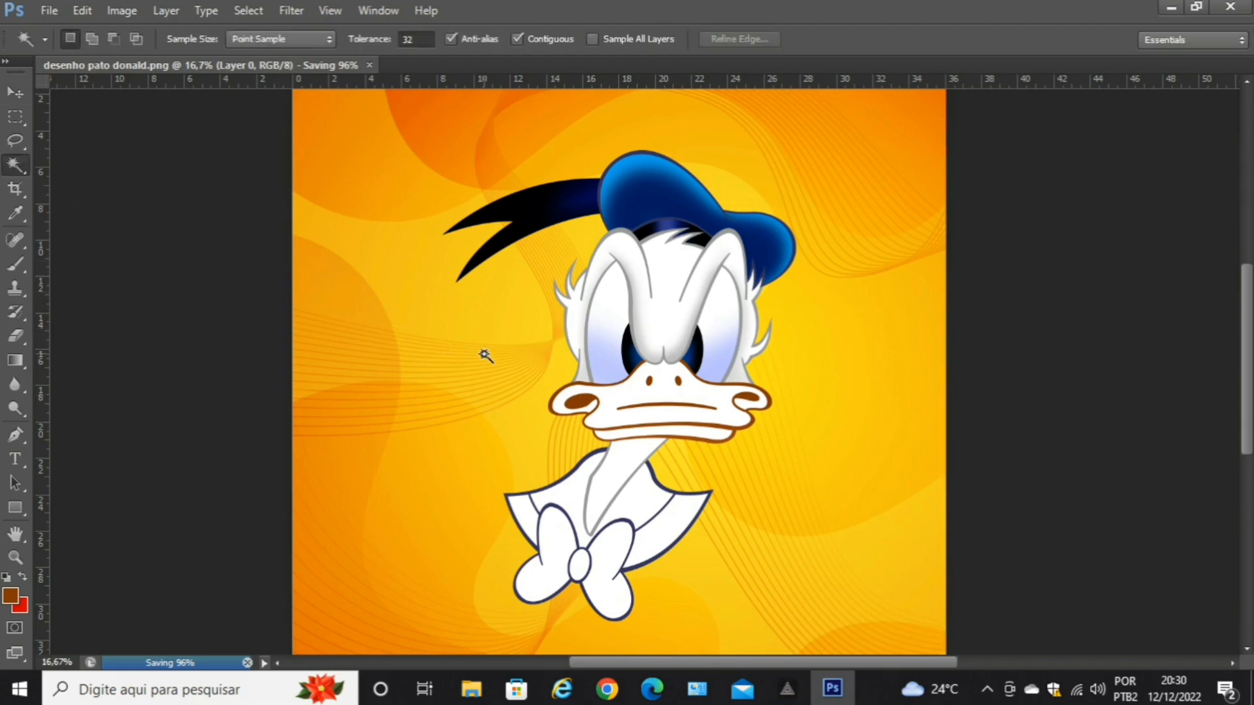
pyautogui.hotkey('ctrl', '+')
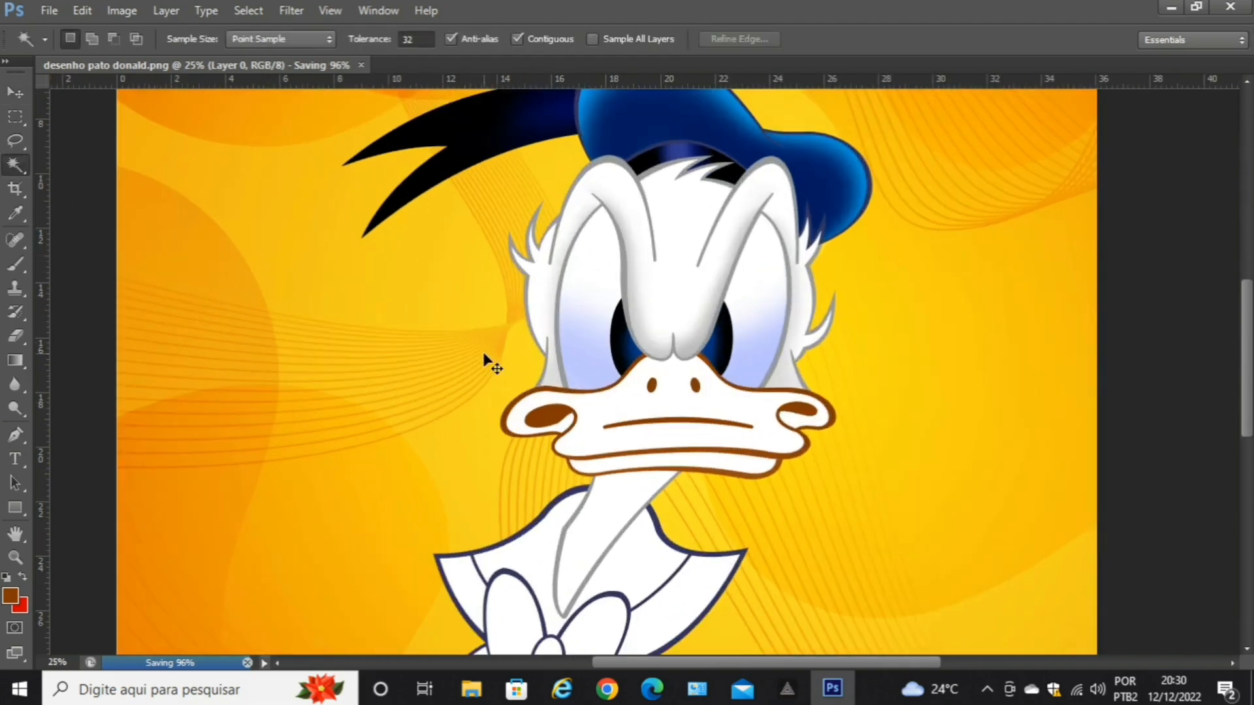
pyautogui.hotkey('ctrl', '+')
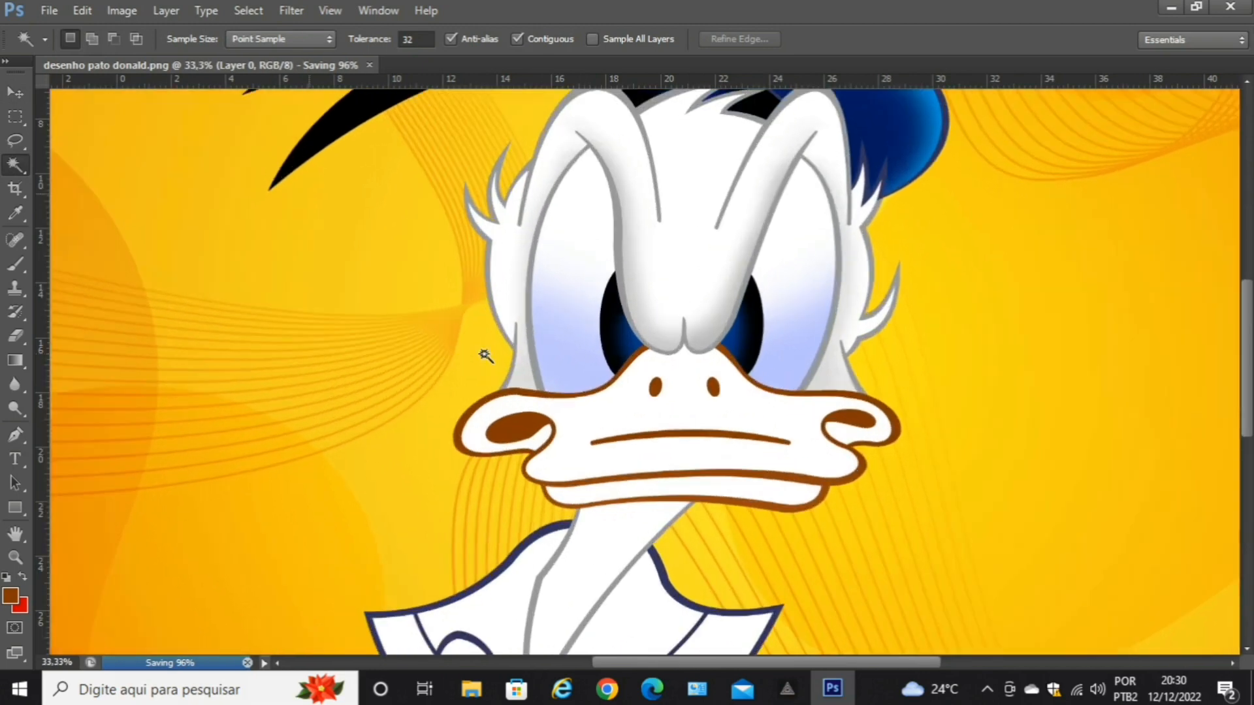
pyautogui.click(610, 409)
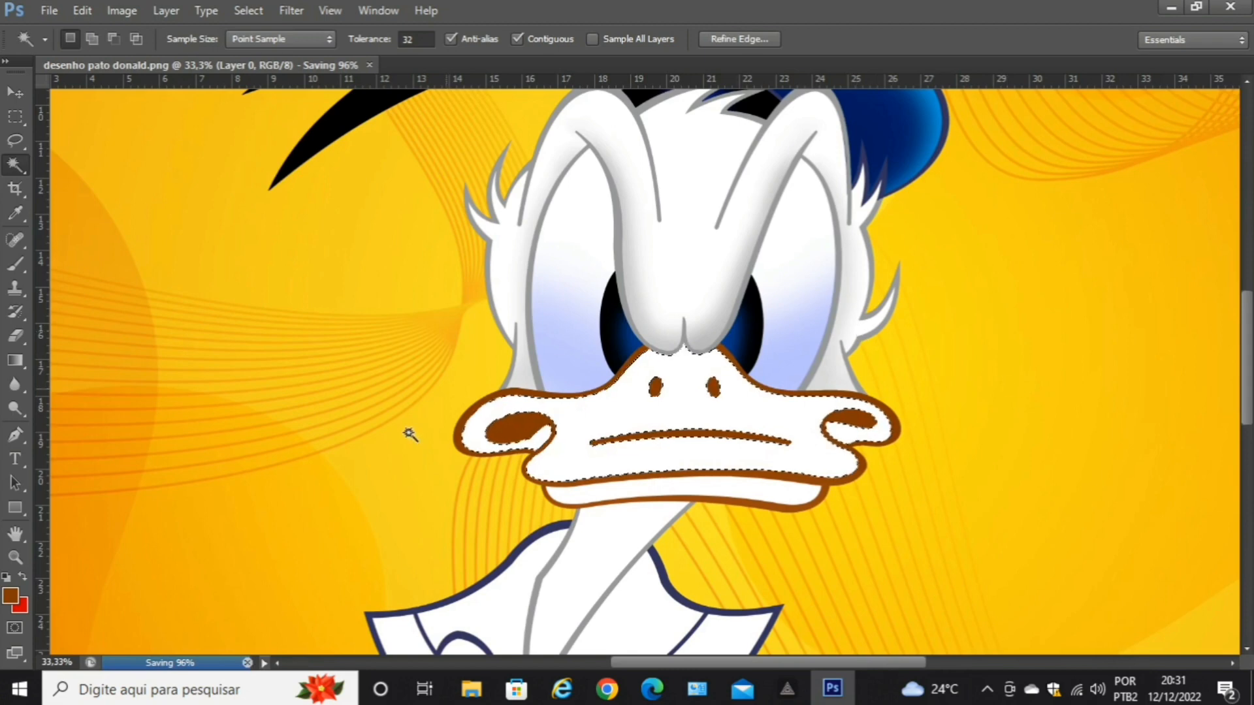
# Set the foreground color to yellow fdd92f.
pyautogui.click(11, 597)
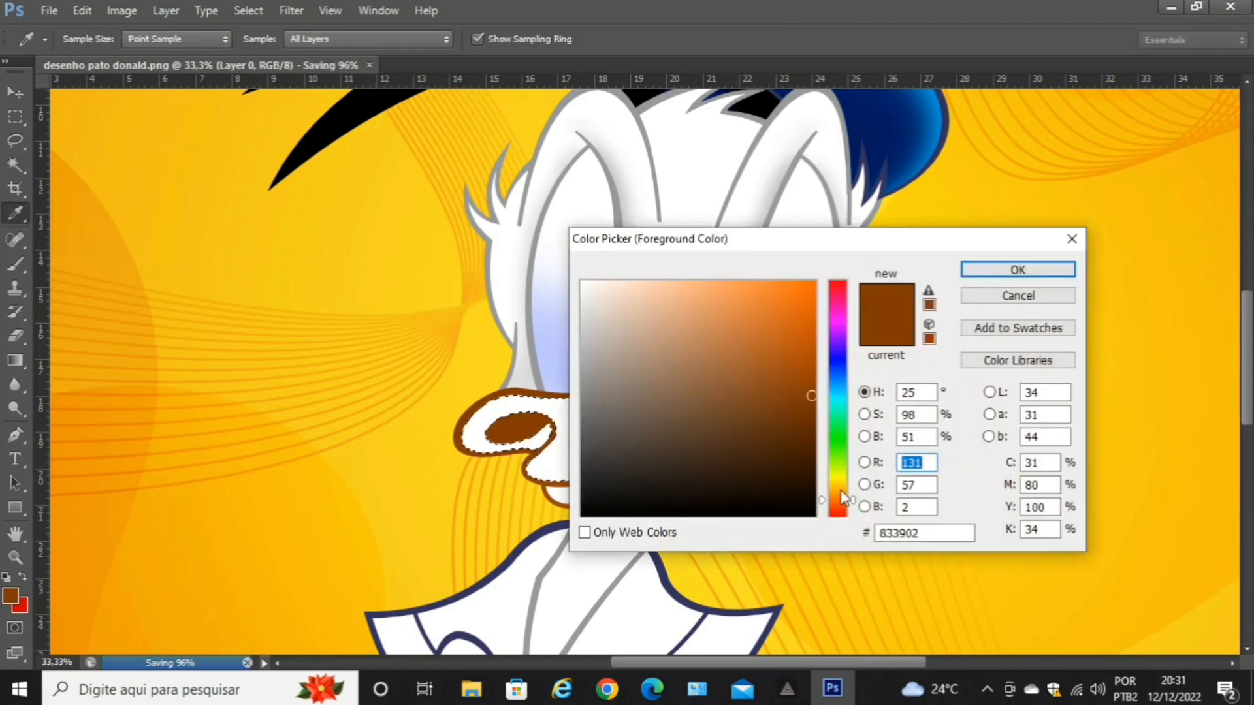
pyautogui.click(838, 489)
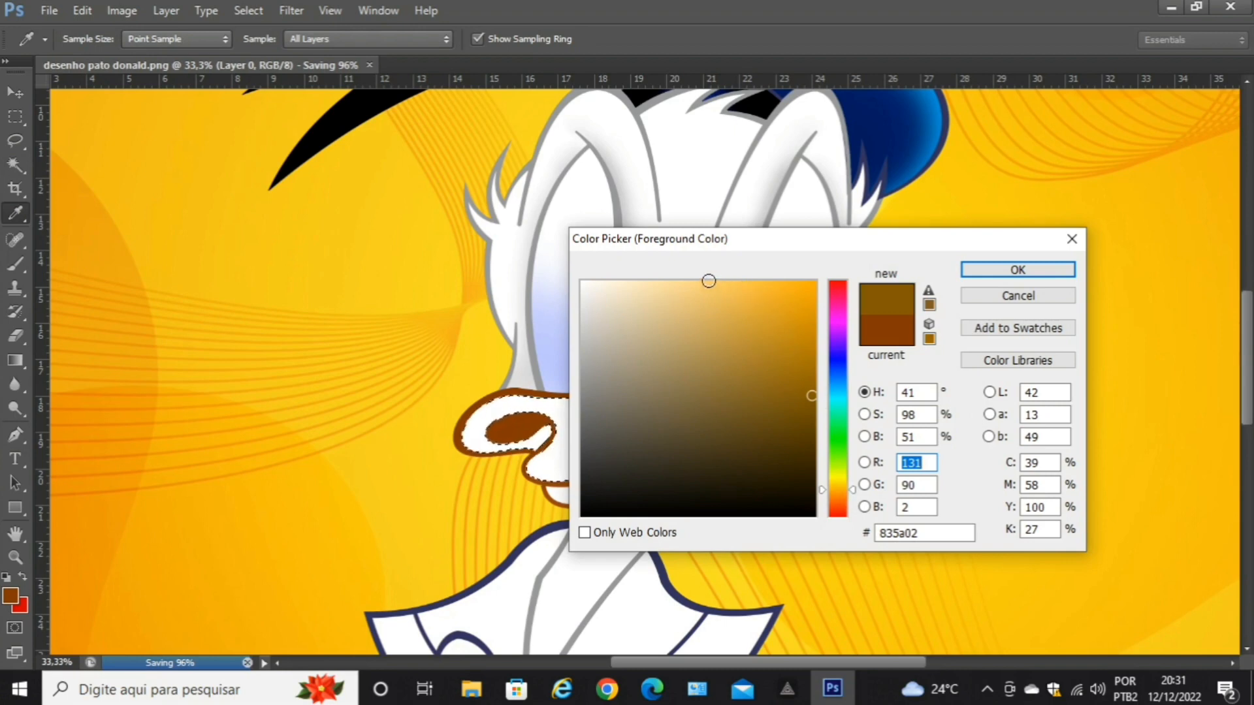
pyautogui.click(706, 281)
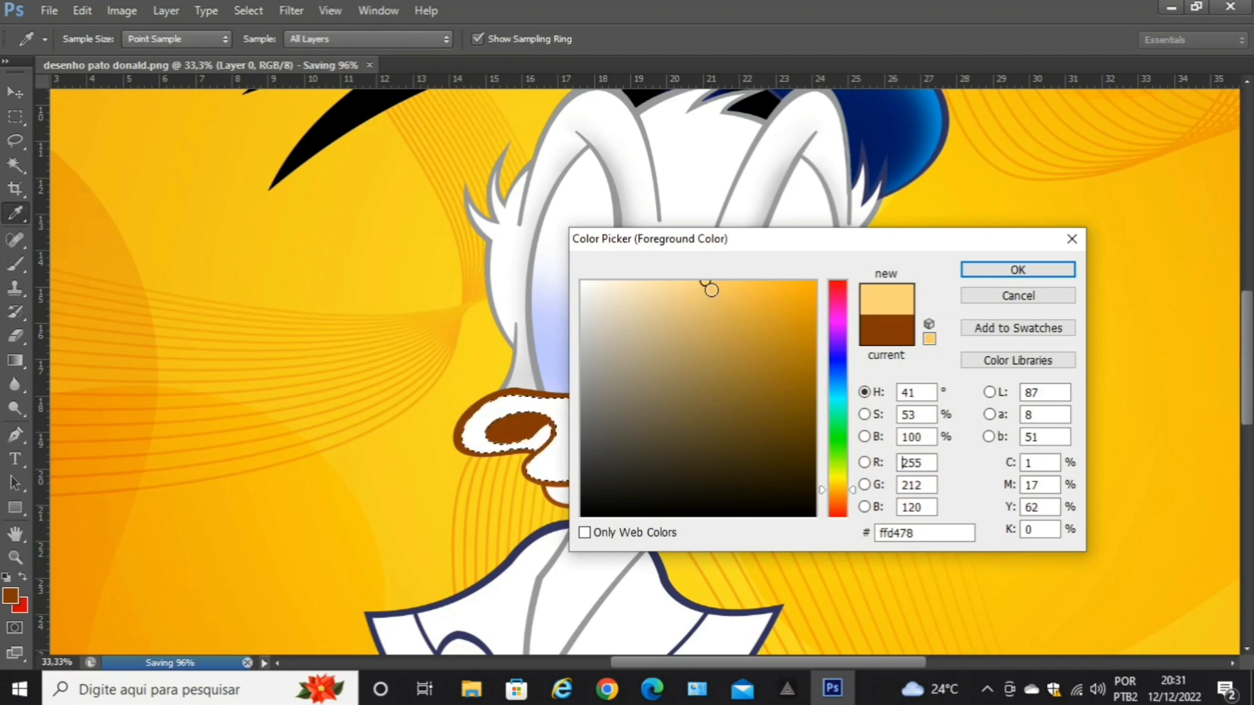
pyautogui.click(840, 485)
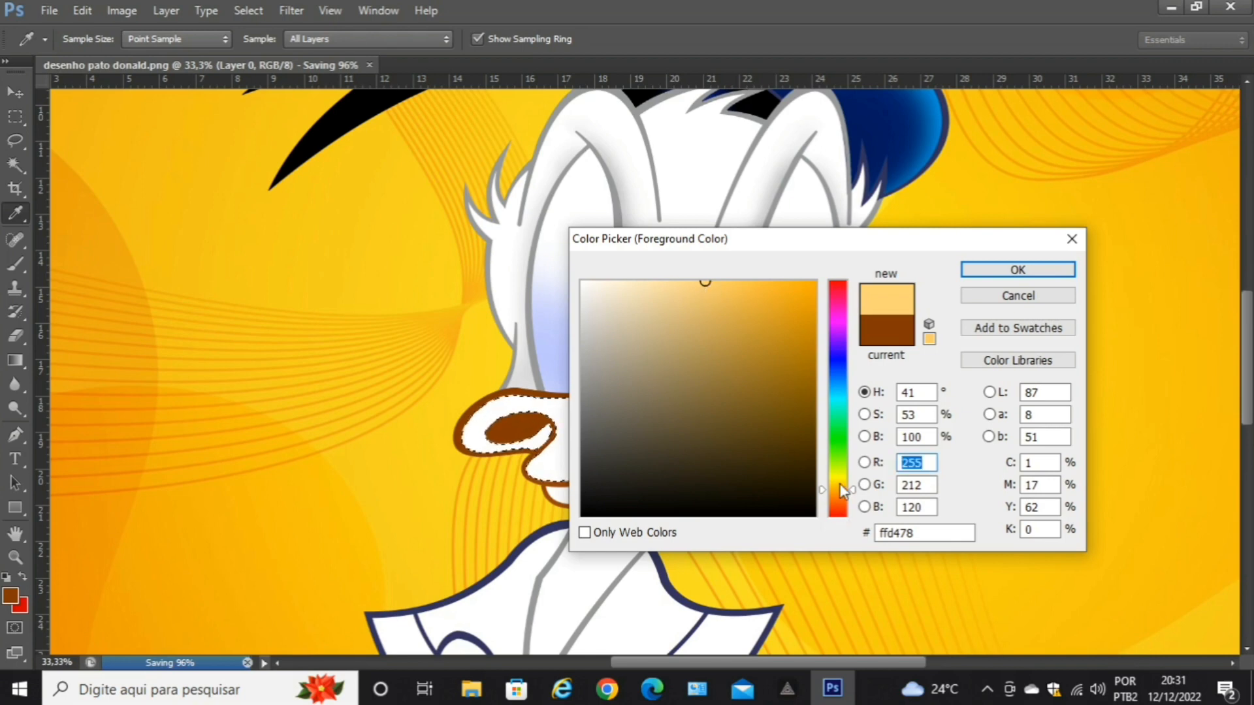
pyautogui.click(840, 485)
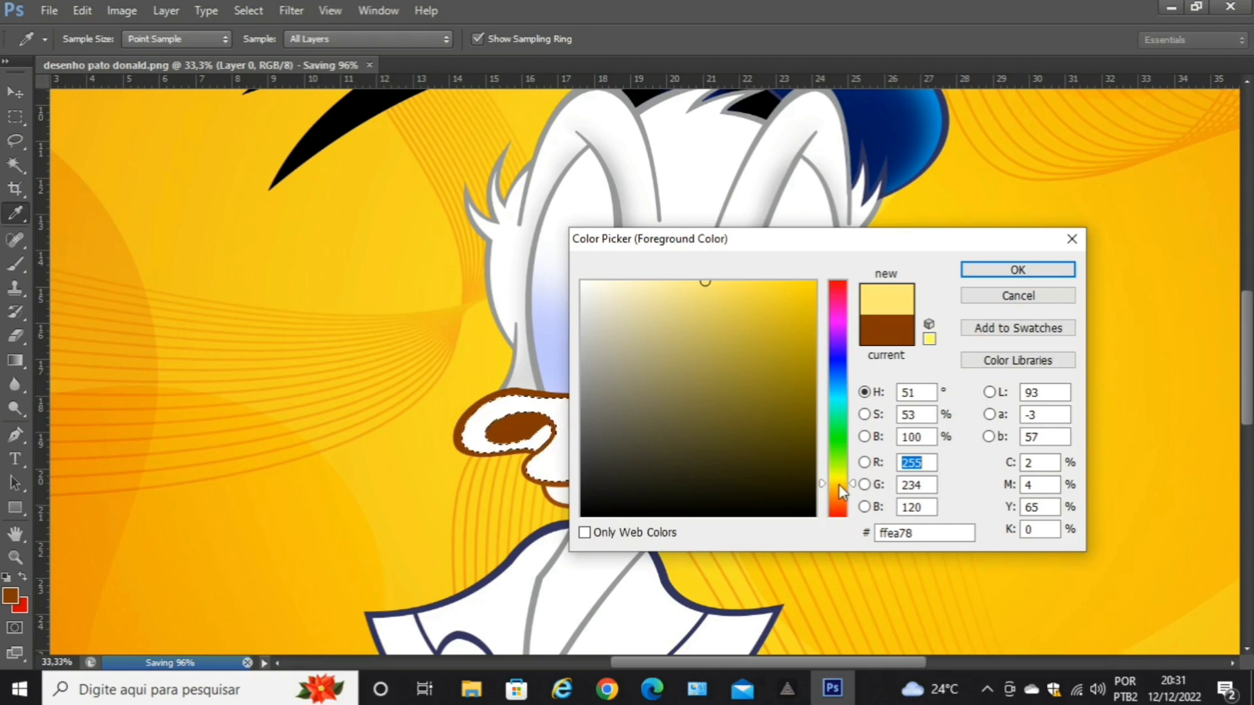
pyautogui.click(838, 485)
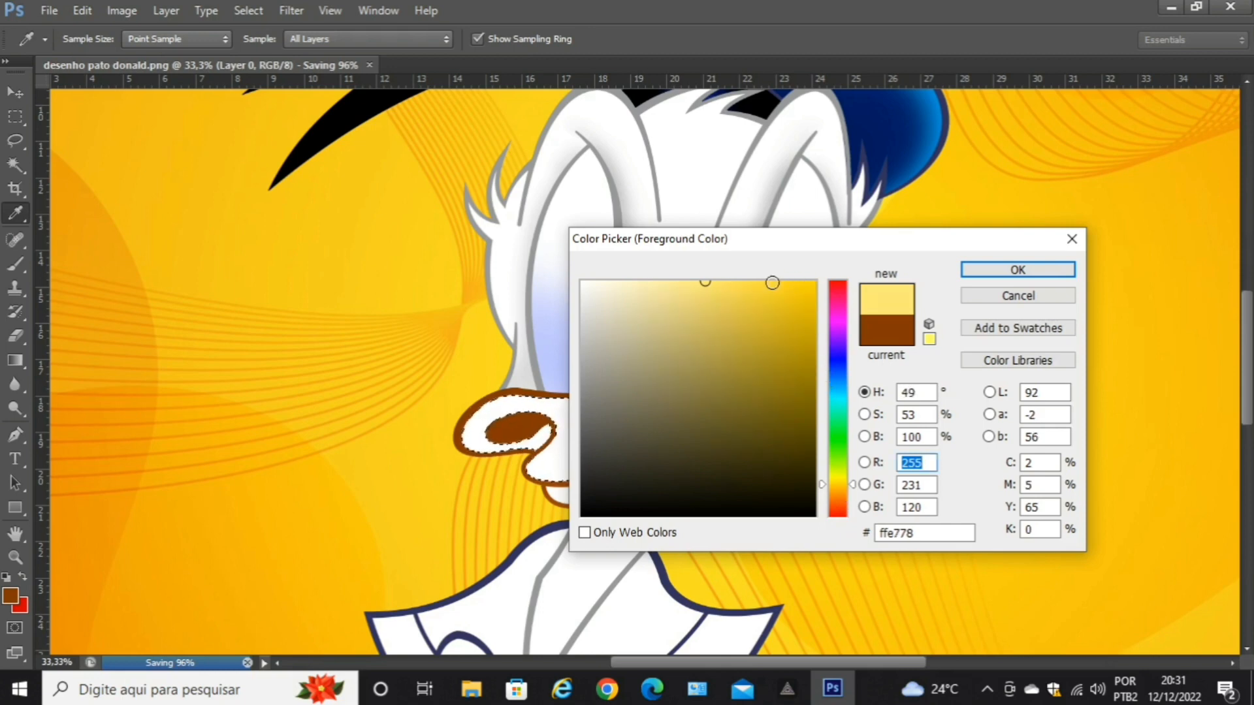
pyautogui.click(772, 283)
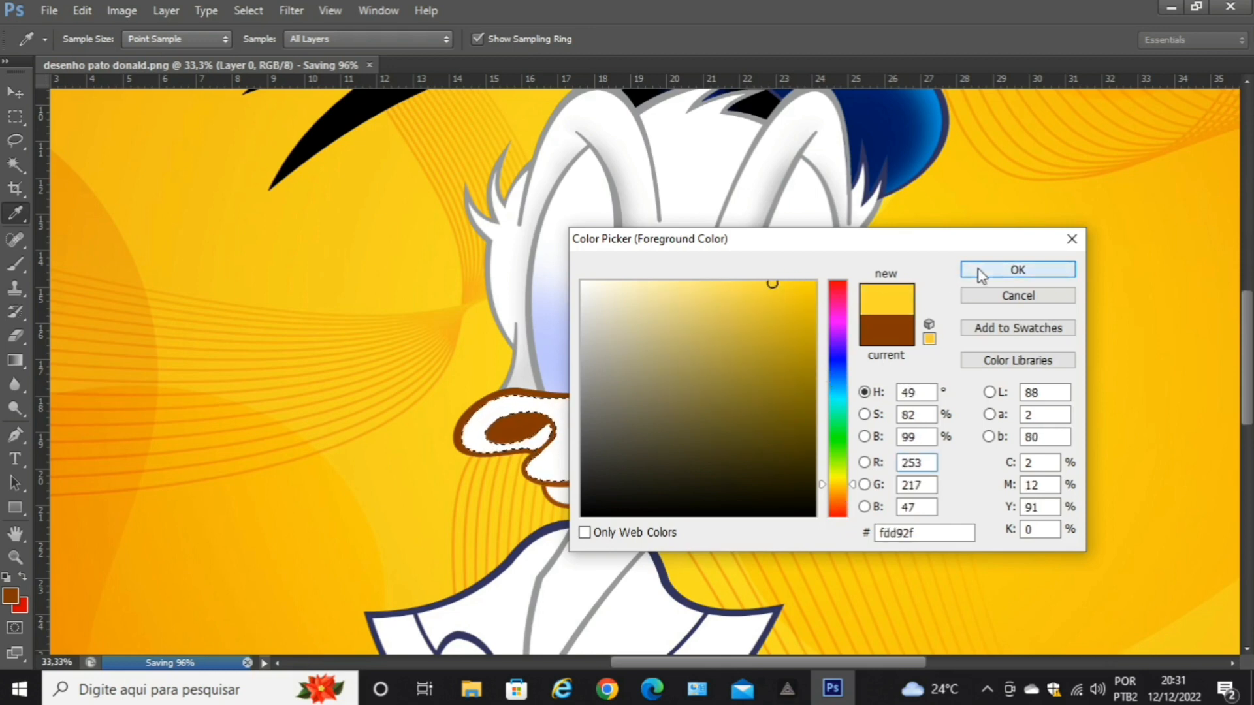
pyautogui.click(980, 272)
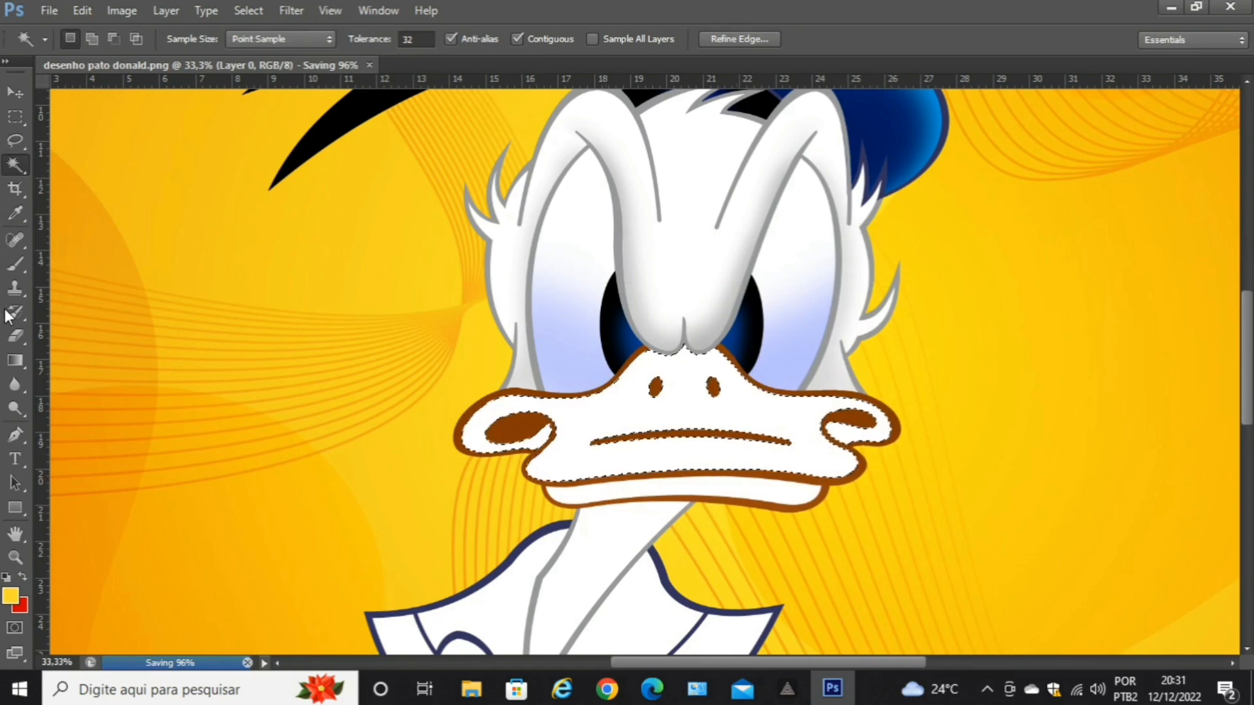
# Paint the whole selected upper beak yellow with the 391 px soft brush at 77% opacity.
pyautogui.click(16, 261)
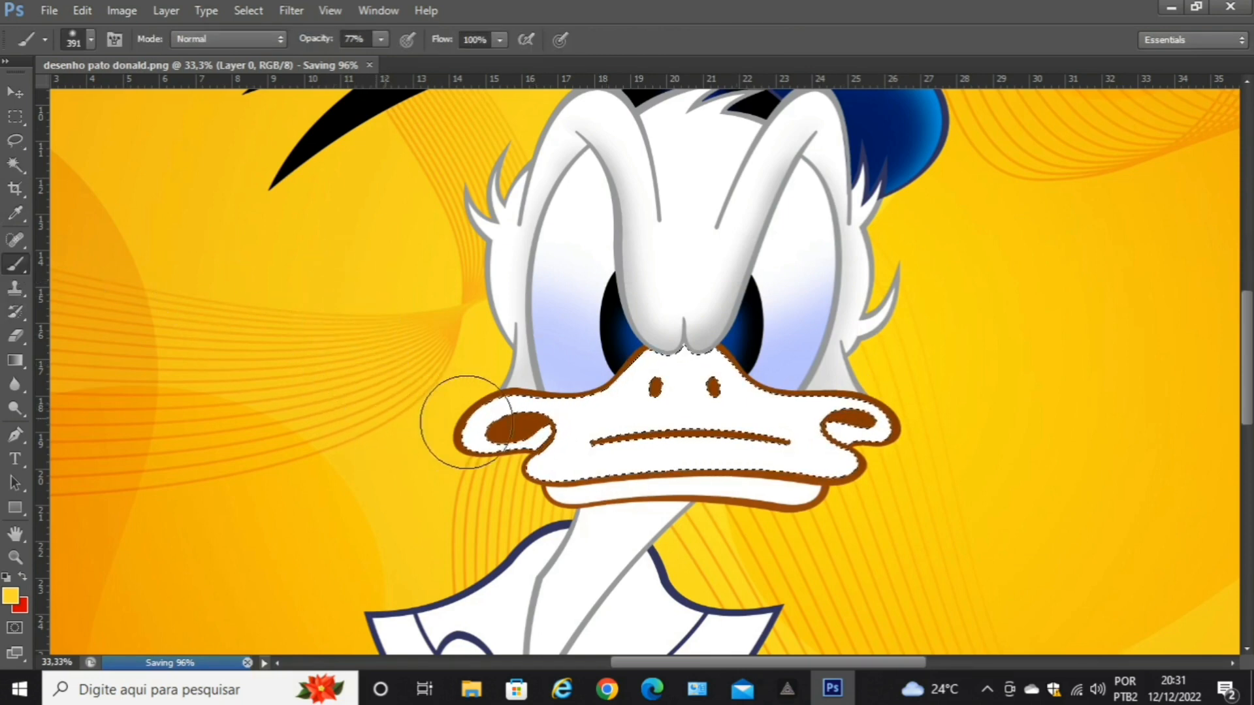
pyautogui.moveTo(558, 421)
pyautogui.mouseDown()
pyautogui.moveTo(663, 399)
pyautogui.moveTo(669, 368)
pyautogui.moveTo(641, 381)
pyautogui.moveTo(768, 402)
pyautogui.moveTo(742, 411)
pyautogui.moveTo(866, 437)
pyautogui.moveTo(617, 443)
pyautogui.mouseUp()
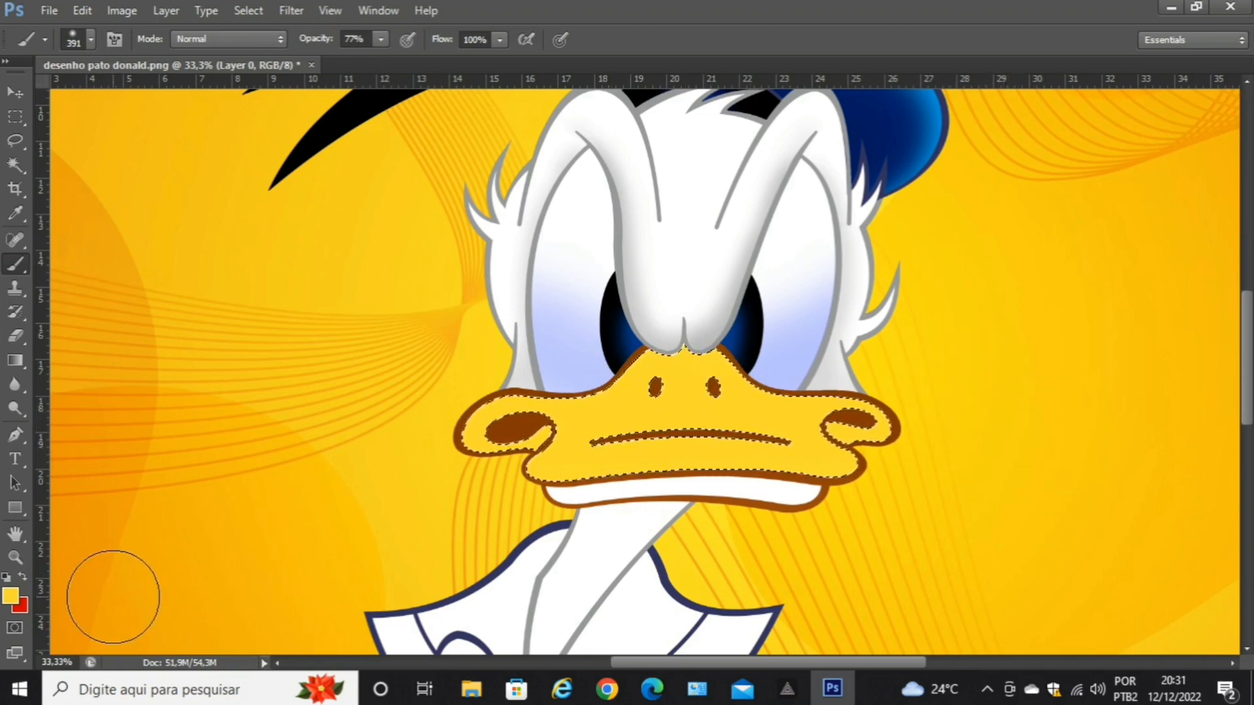
# Set the foreground color to light orange fec848.
pyautogui.click(14, 597)
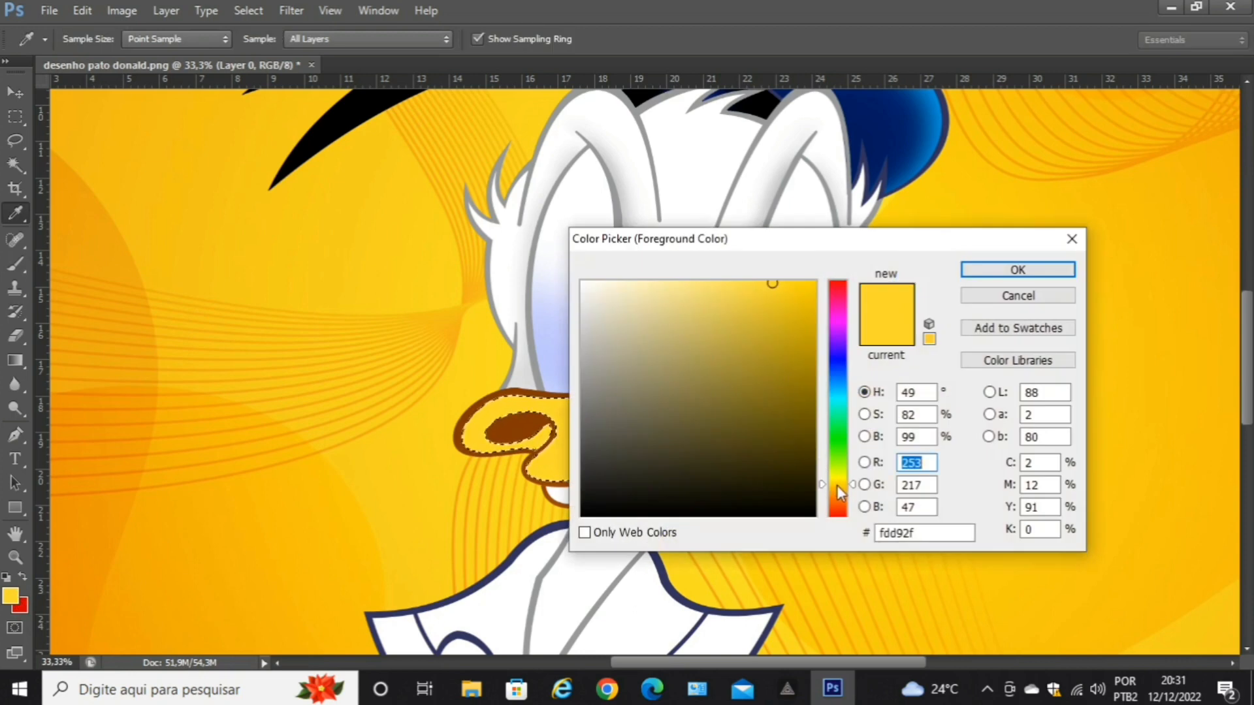
pyautogui.click(837, 487)
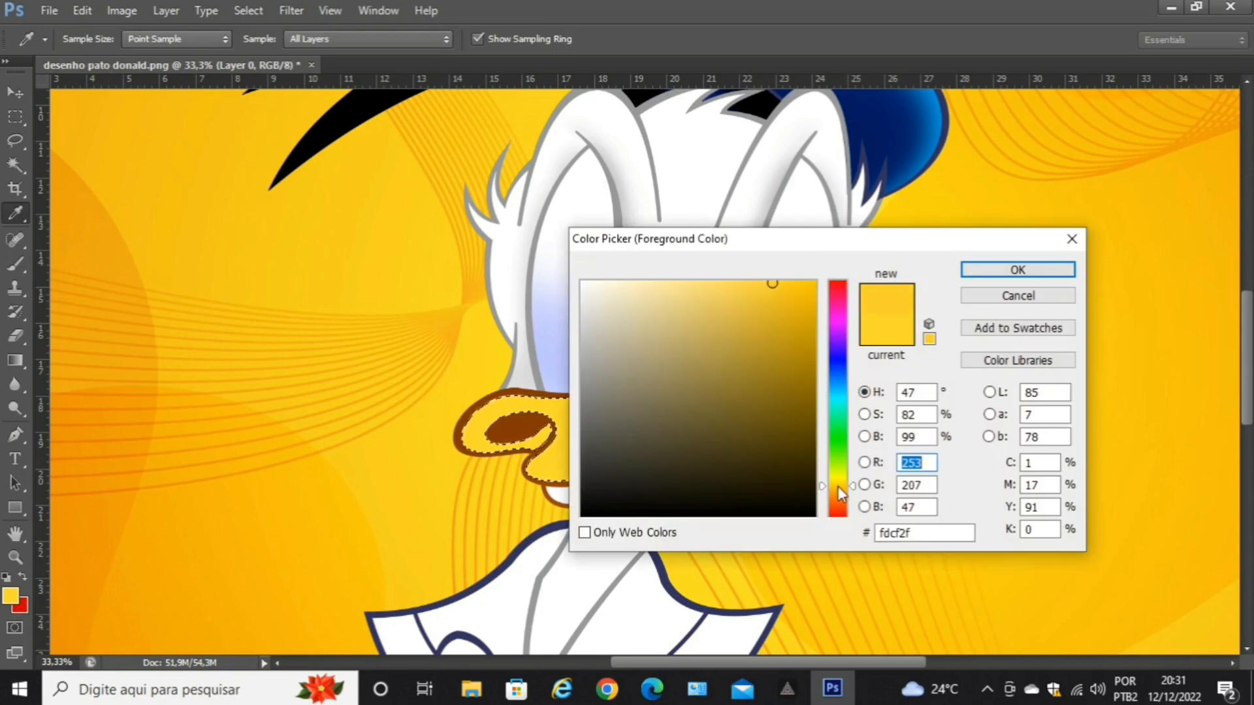
pyautogui.click(793, 285)
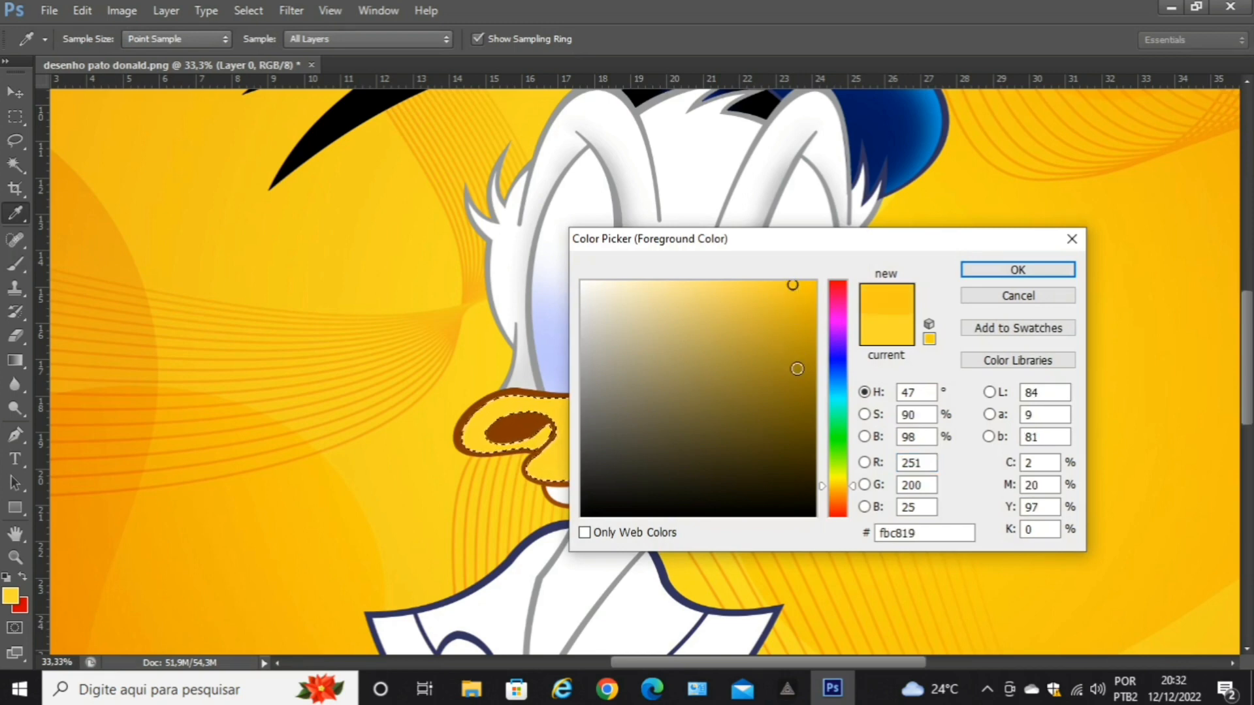
pyautogui.click(835, 488)
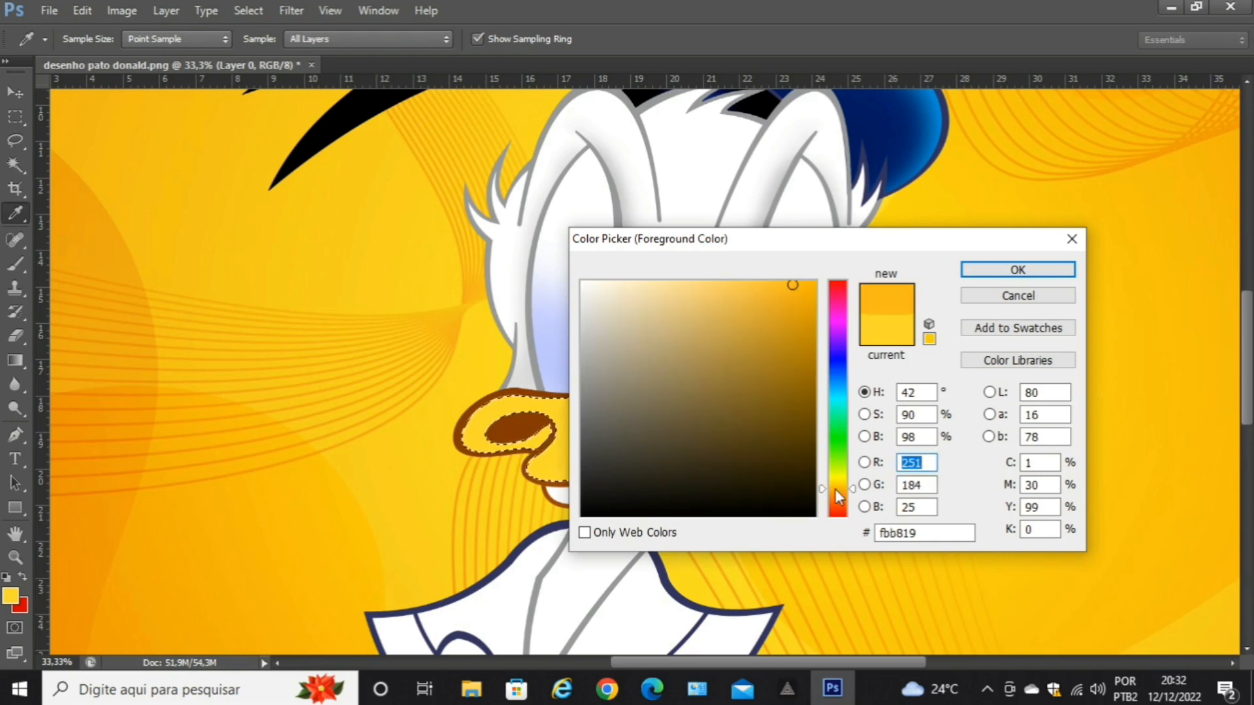
pyautogui.click(749, 282)
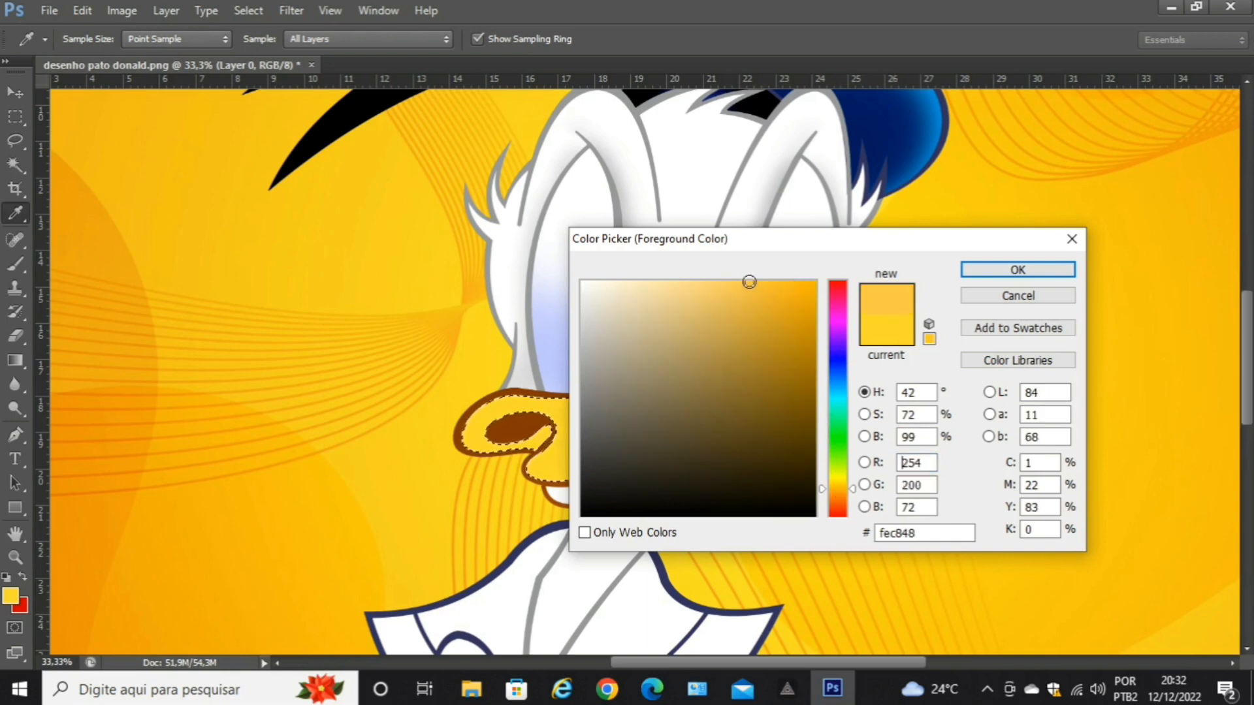
pyautogui.click(980, 270)
# Repaint the whole selected upper beak light orange with the 391 px soft brush at 77% opacity.
pyautogui.press('b')
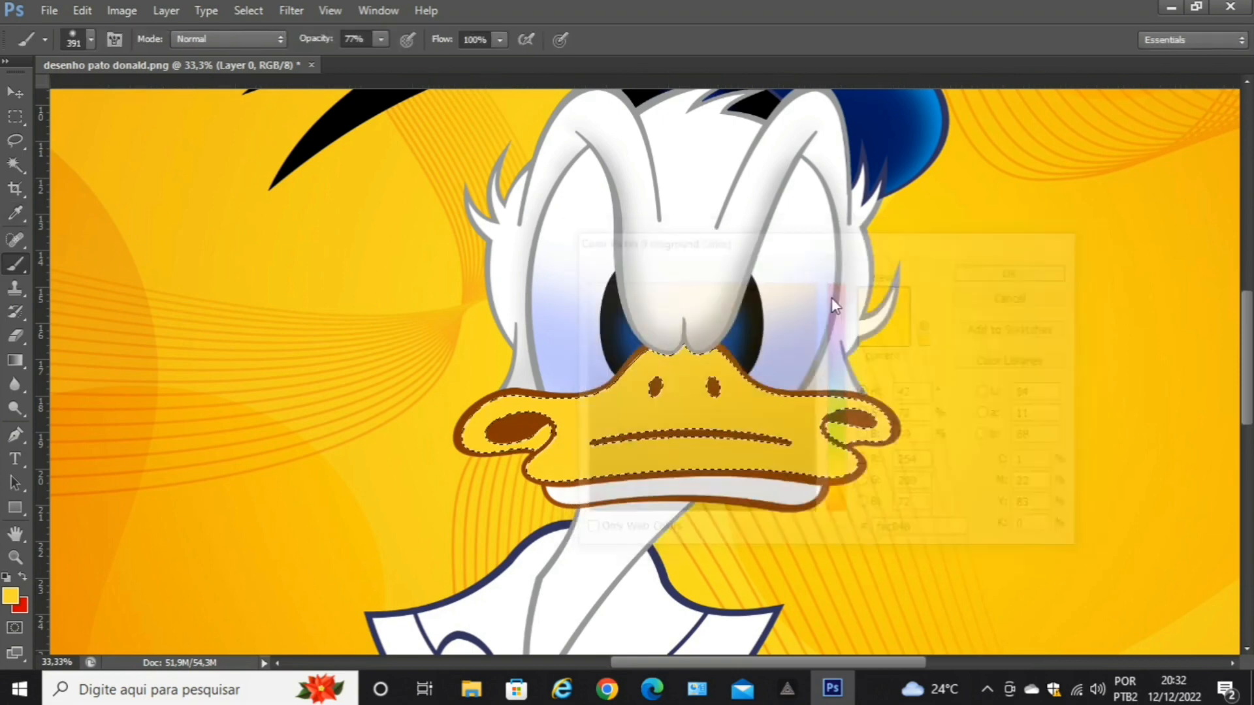
pyautogui.moveTo(702, 405)
pyautogui.mouseDown()
pyautogui.moveTo(612, 421)
pyautogui.moveTo(696, 394)
pyautogui.moveTo(620, 403)
pyautogui.moveTo(705, 382)
pyautogui.moveTo(665, 370)
pyautogui.moveTo(599, 419)
pyautogui.moveTo(547, 426)
pyautogui.mouseUp()
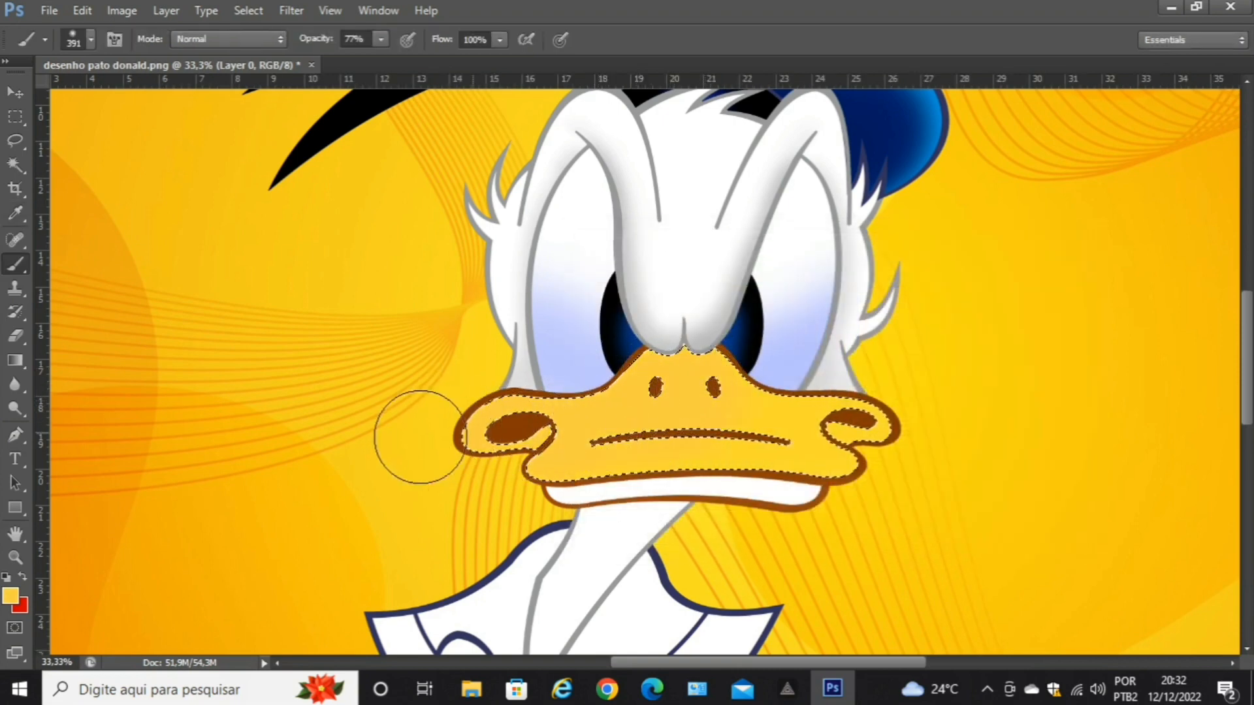
pyautogui.moveTo(421, 437)
pyautogui.mouseDown()
pyautogui.moveTo(677, 461)
pyautogui.moveTo(826, 456)
pyautogui.moveTo(735, 410)
pyautogui.moveTo(778, 378)
pyautogui.moveTo(890, 420)
pyautogui.moveTo(569, 397)
pyautogui.moveTo(462, 414)
pyautogui.moveTo(941, 409)
pyautogui.moveTo(715, 408)
pyautogui.moveTo(893, 451)
pyautogui.moveTo(329, 409)
pyautogui.mouseUp()
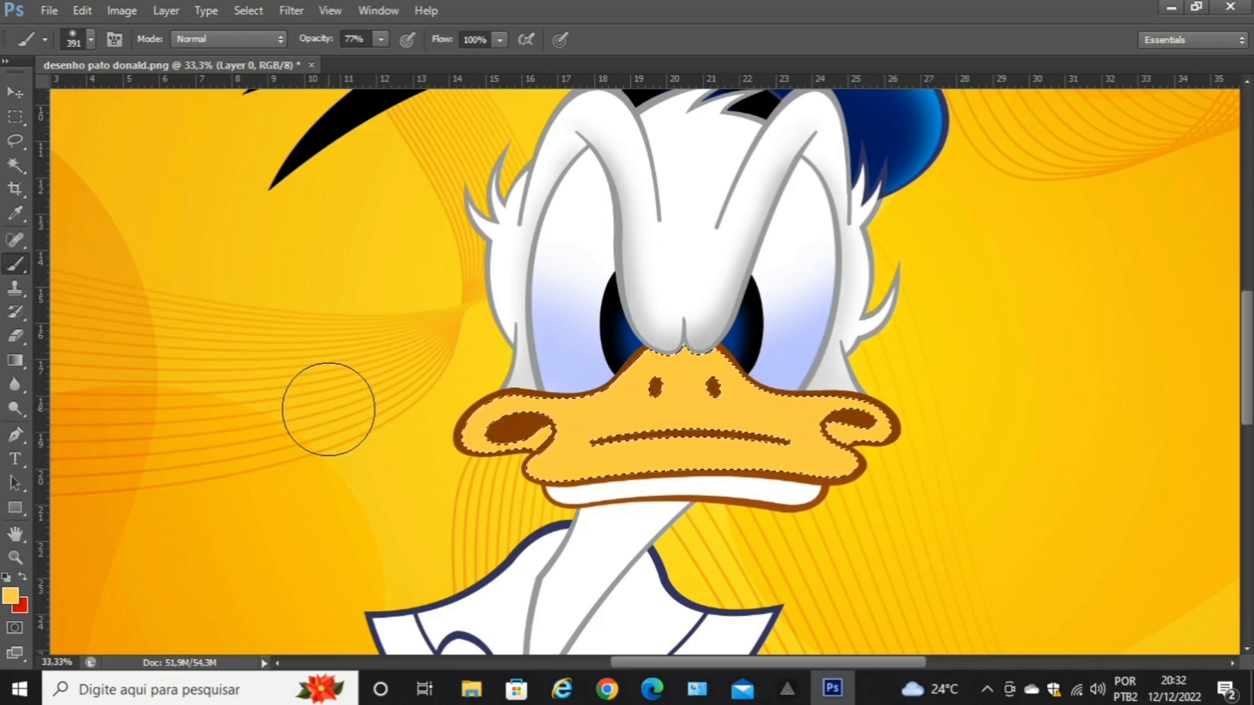
# Set the soft brush to 116 px at 27% opacity and try a stroke along the upper beak's lower edge.
pyautogui.hotkey('ctrl', '+')
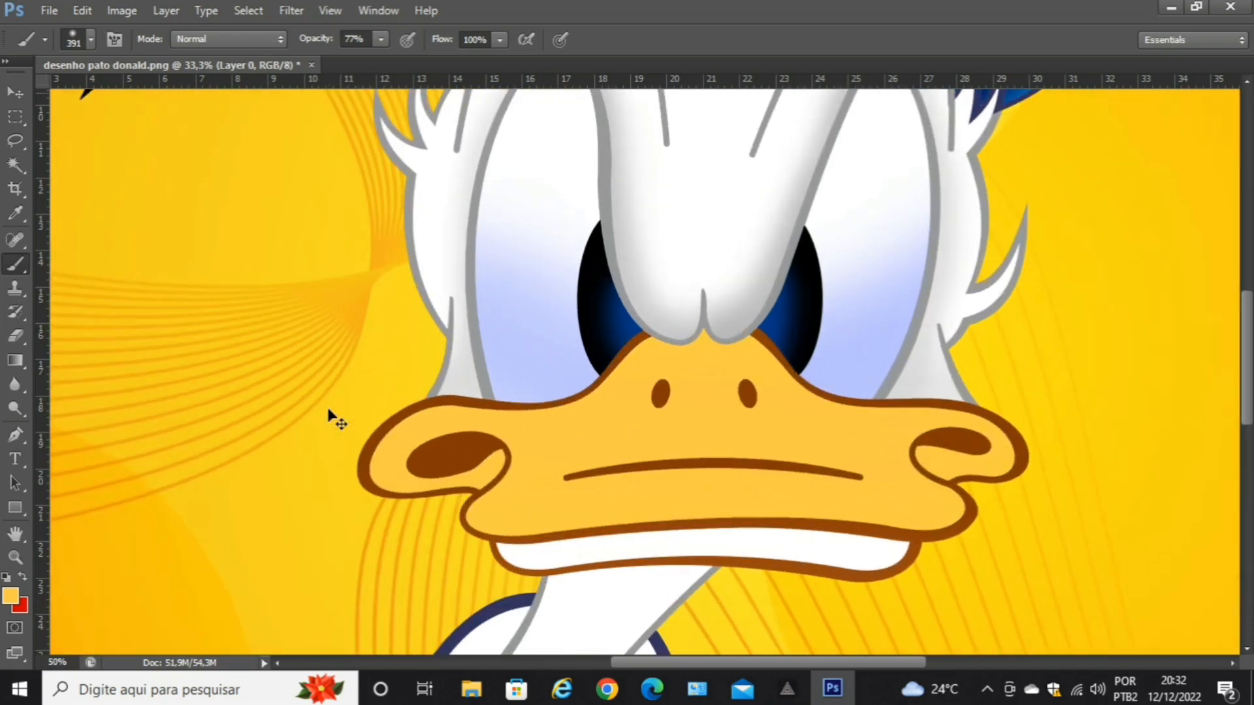
pyautogui.scroll(-5, 356, 366)
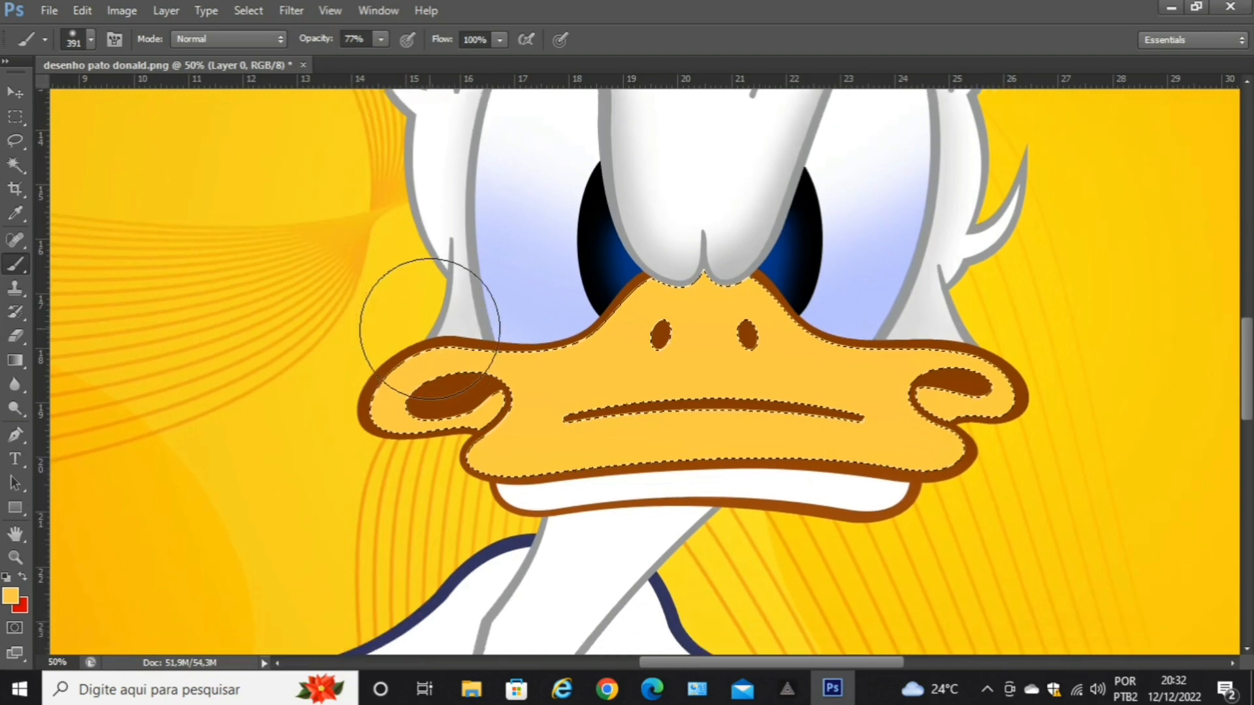
pyautogui.click(92, 48)
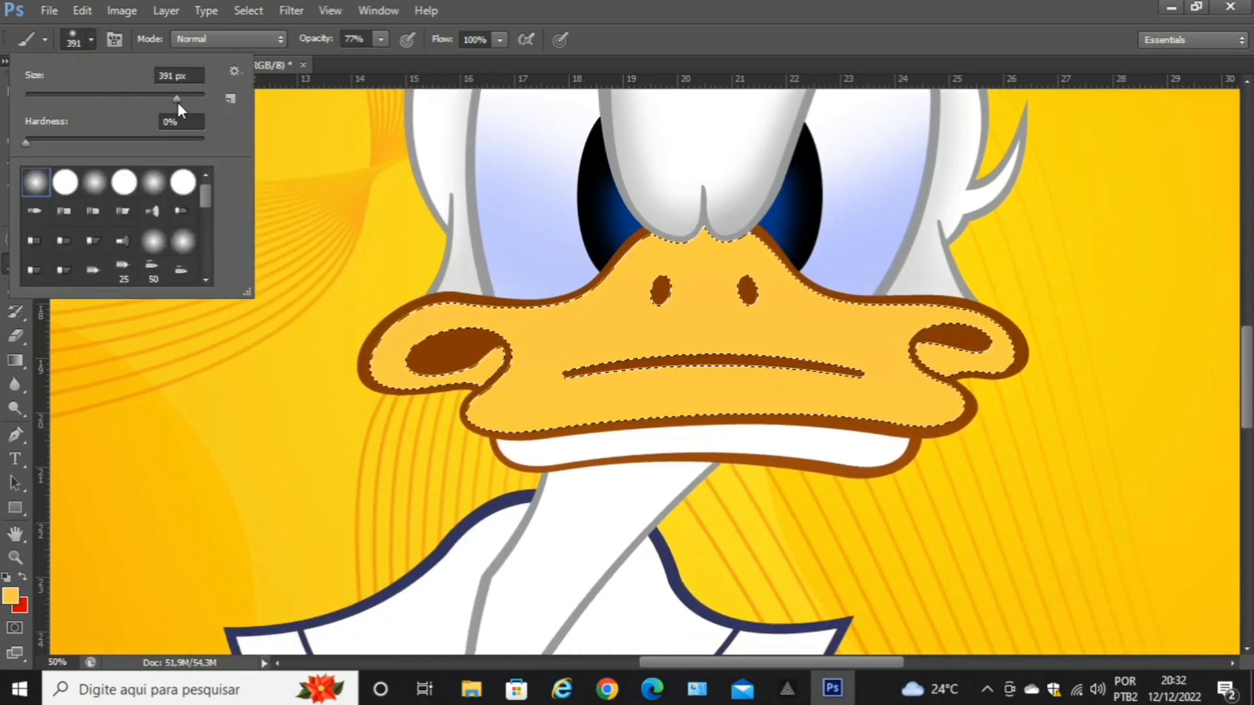
pyautogui.moveTo(178, 103); pyautogui.dragTo(111, 112)
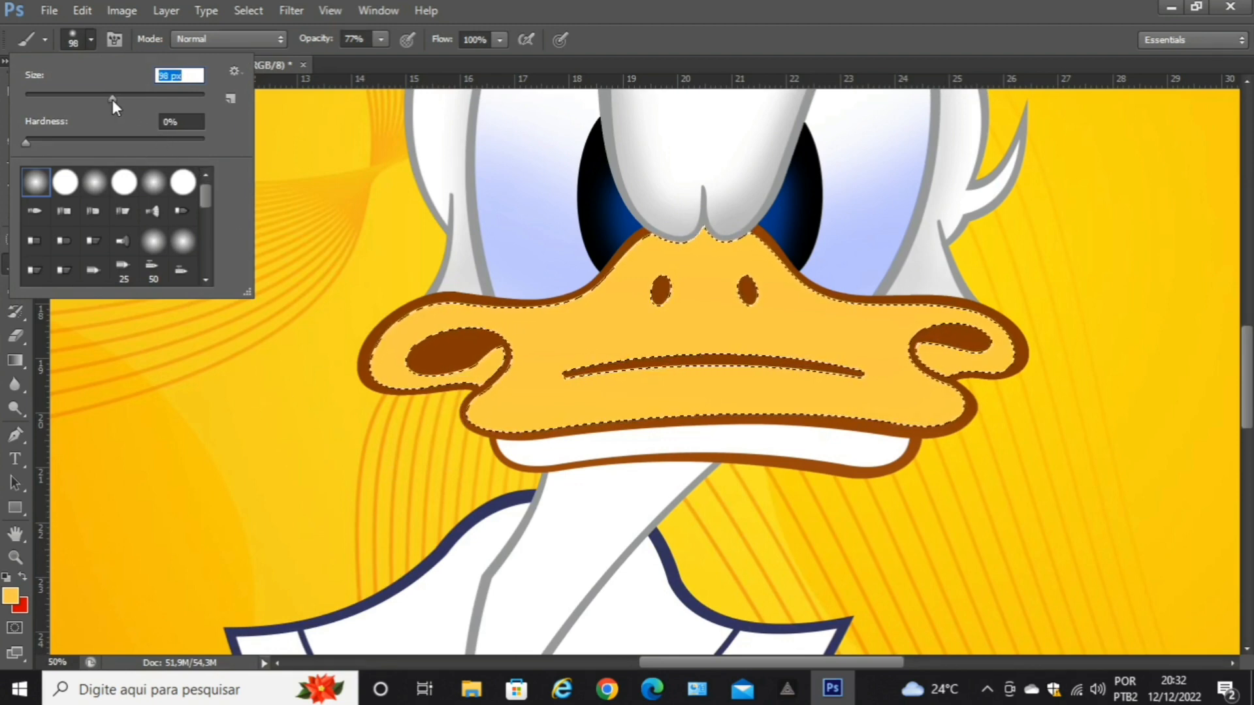
pyautogui.moveTo(113, 100); pyautogui.dragTo(123, 100)
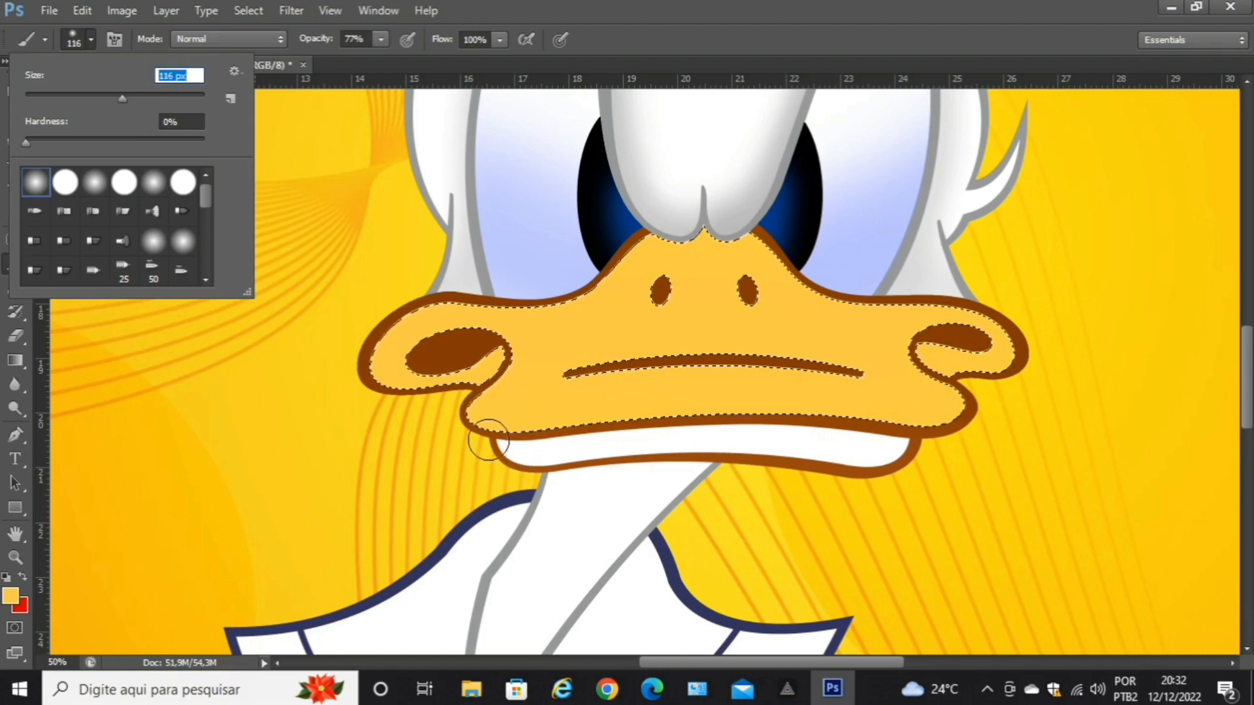
pyautogui.click(380, 40)
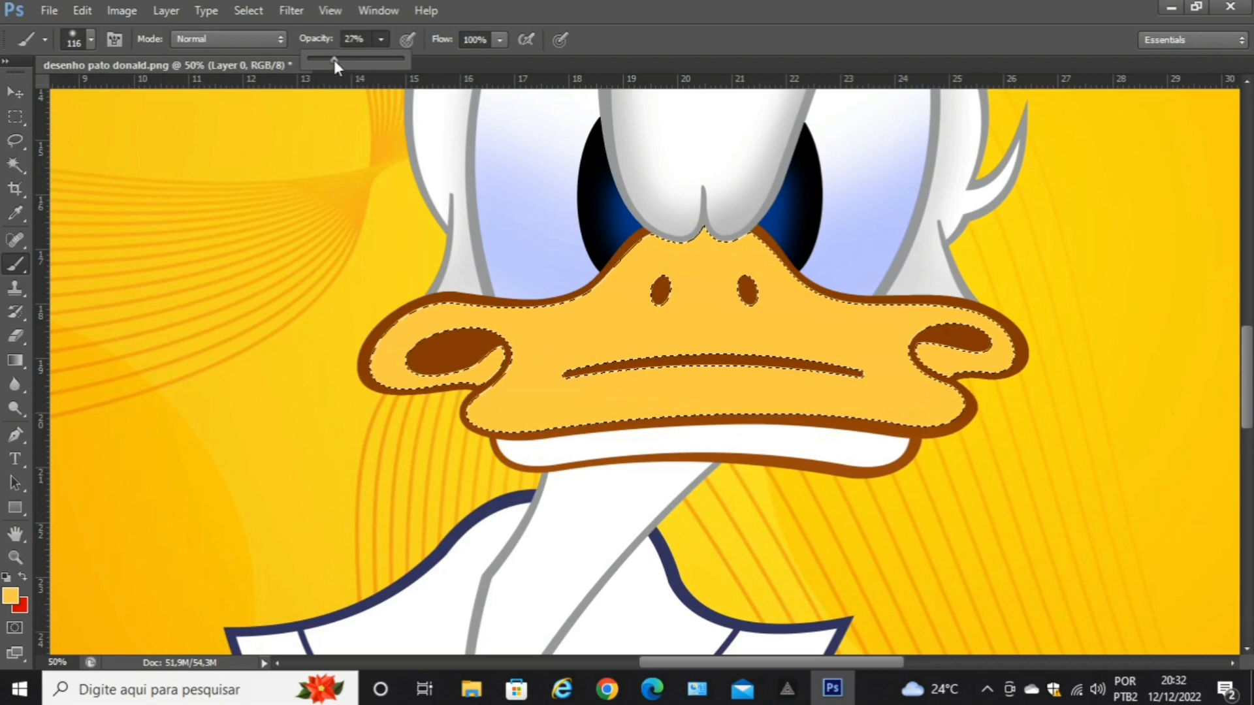
pyautogui.click(452, 414)
pyautogui.moveTo(482, 439); pyautogui.dragTo(694, 427)
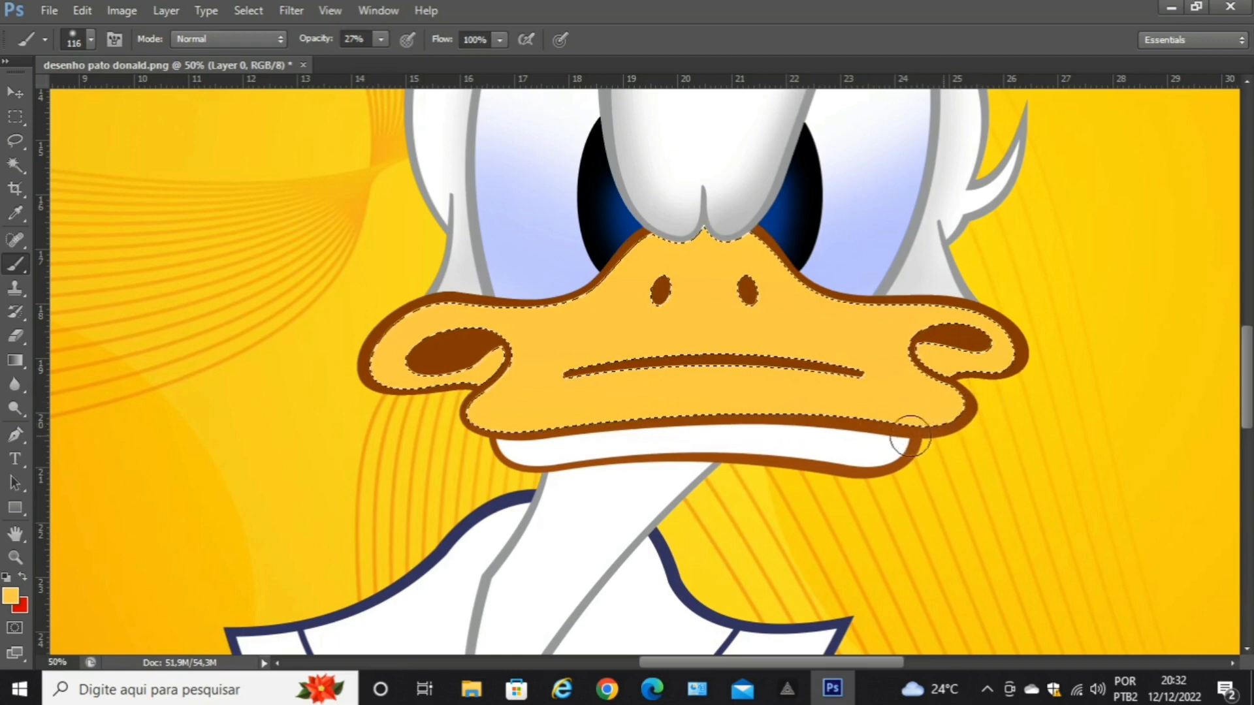
# Set the foreground color to darker orange e5a305 and shade along the lower edge of the upper beak.
pyautogui.click(9, 597)
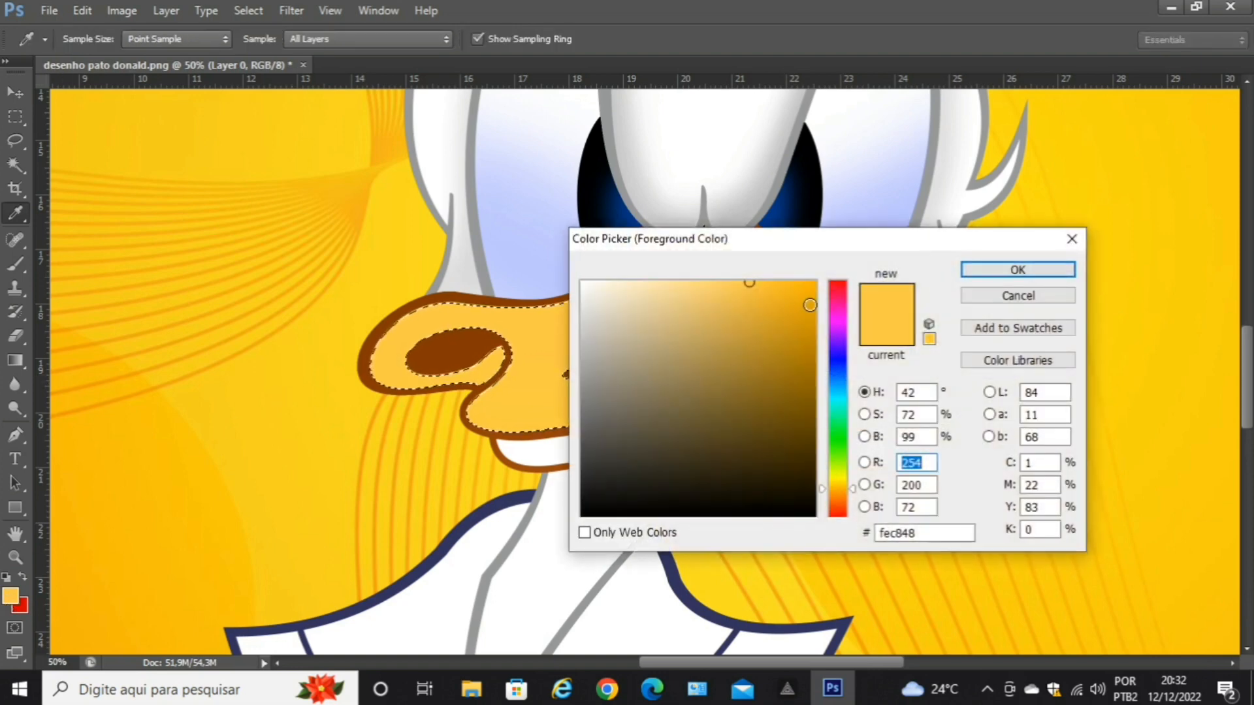
pyautogui.click(810, 305)
pyautogui.click(972, 275)
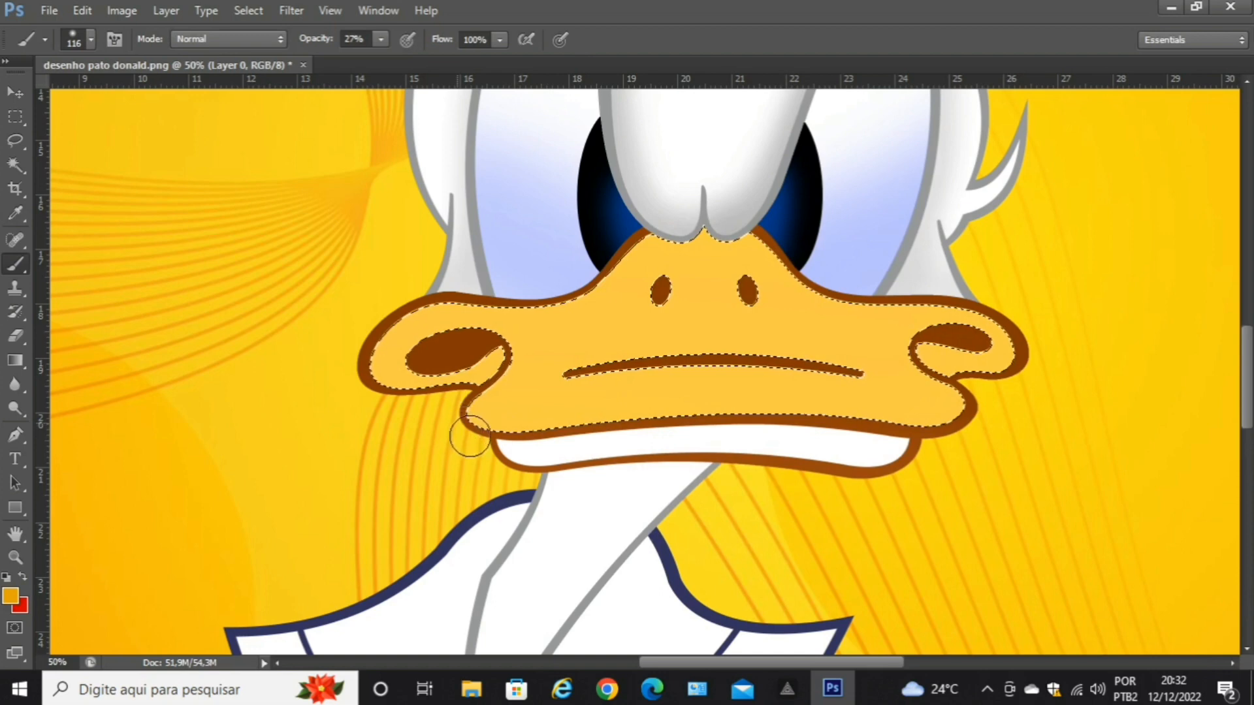
pyautogui.moveTo(470, 435)
pyautogui.mouseDown()
pyautogui.moveTo(926, 431)
pyautogui.moveTo(953, 424)
pyautogui.moveTo(980, 393)
pyautogui.moveTo(958, 428)
pyautogui.moveTo(913, 433)
pyautogui.moveTo(608, 419)
pyautogui.moveTo(451, 440)
pyautogui.moveTo(448, 424)
pyautogui.moveTo(451, 409)
pyautogui.moveTo(460, 430)
pyautogui.moveTo(518, 447)
pyautogui.moveTo(728, 421)
pyautogui.moveTo(945, 431)
pyautogui.moveTo(965, 426)
pyautogui.moveTo(981, 396)
pyautogui.moveTo(965, 391)
pyautogui.moveTo(956, 426)
pyautogui.moveTo(919, 430)
pyautogui.moveTo(713, 408)
pyautogui.moveTo(466, 427)
pyautogui.moveTo(441, 419)
pyautogui.moveTo(457, 399)
pyautogui.moveTo(461, 421)
pyautogui.moveTo(575, 433)
pyautogui.moveTo(924, 432)
pyautogui.moveTo(978, 399)
pyautogui.moveTo(960, 429)
pyautogui.moveTo(930, 436)
pyautogui.moveTo(722, 422)
pyautogui.moveTo(512, 434)
pyautogui.moveTo(461, 421)
pyautogui.moveTo(500, 403)
pyautogui.mouseUp()
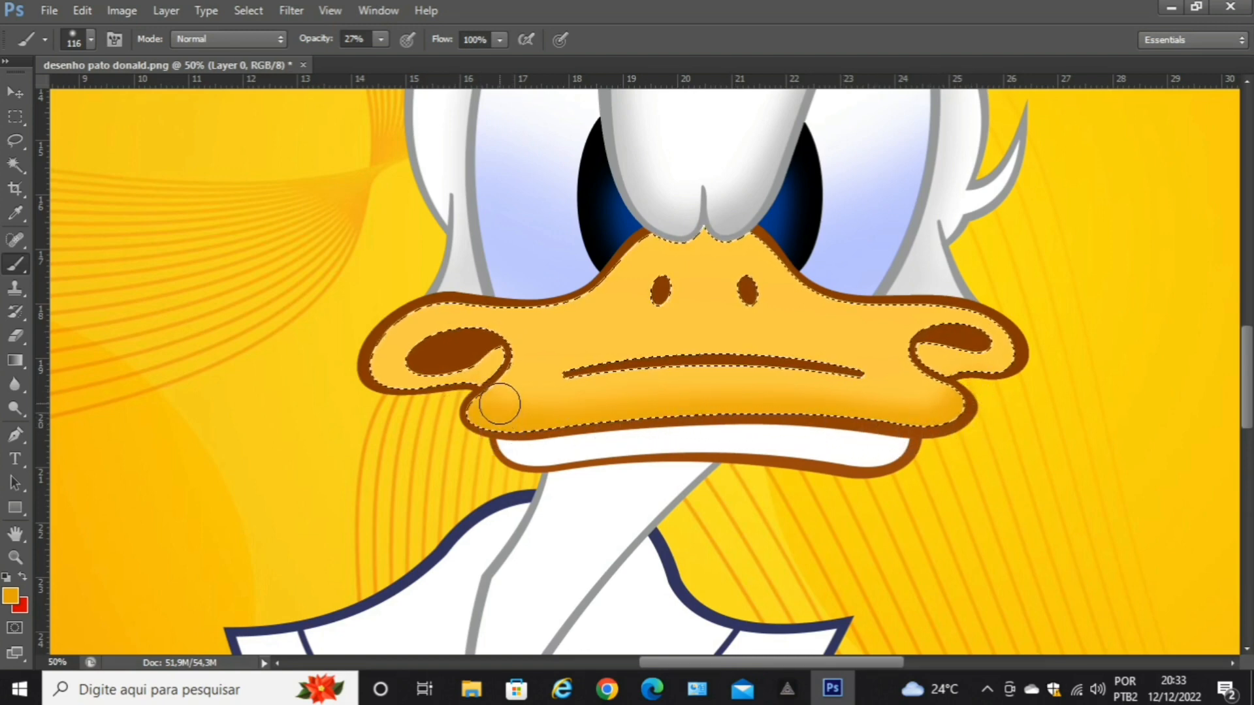
# Set the foreground color to brownish orange bd8602 and deepen the shading along the upper beak's lower edge and right corner.
pyautogui.click(10, 595)
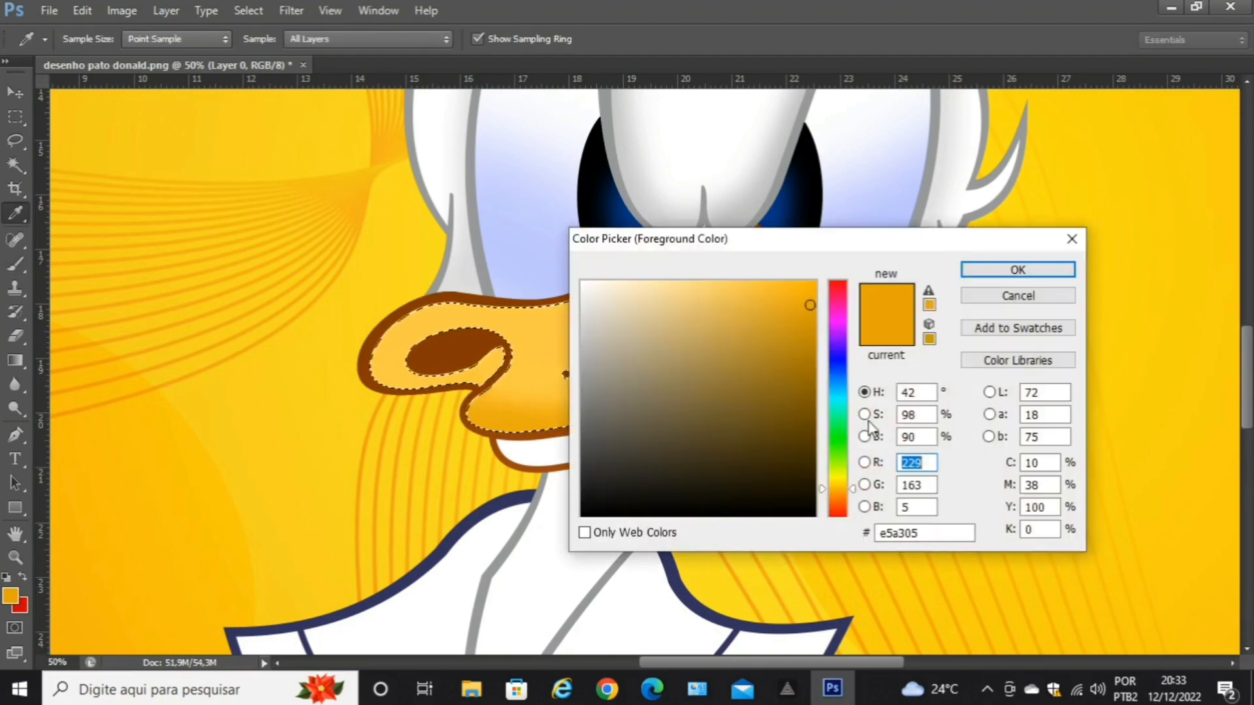
pyautogui.click(812, 342)
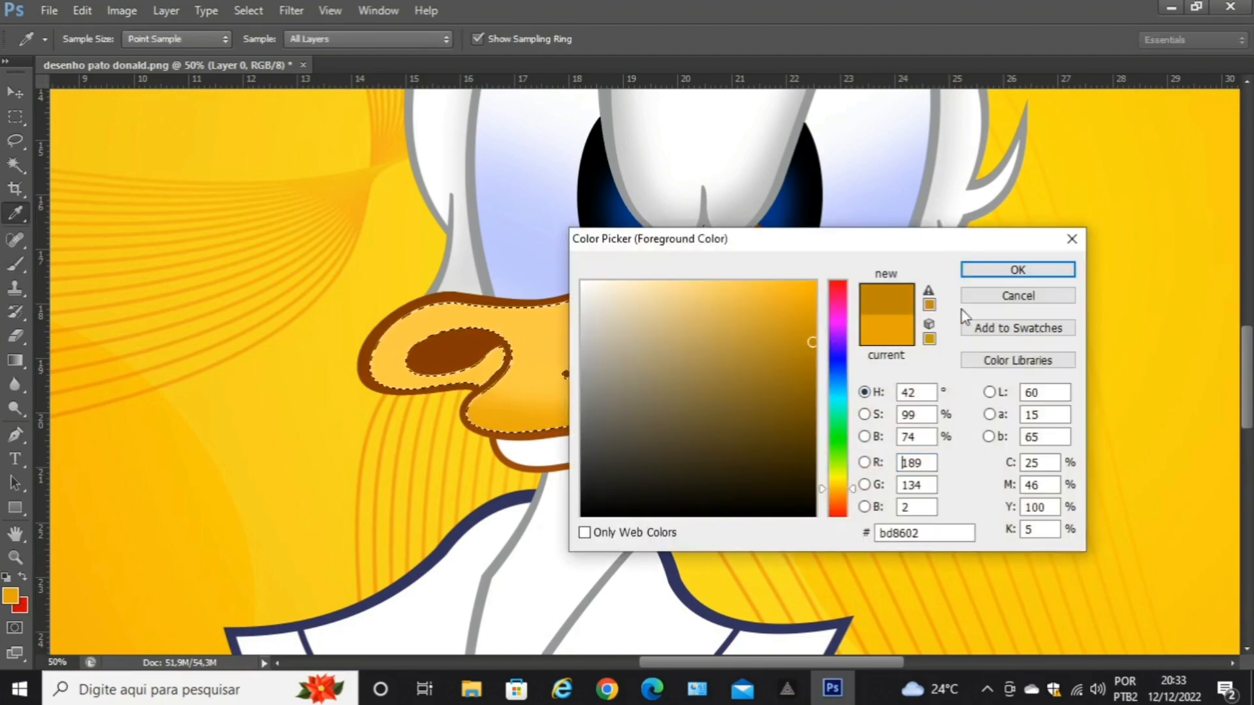
pyautogui.click(997, 269)
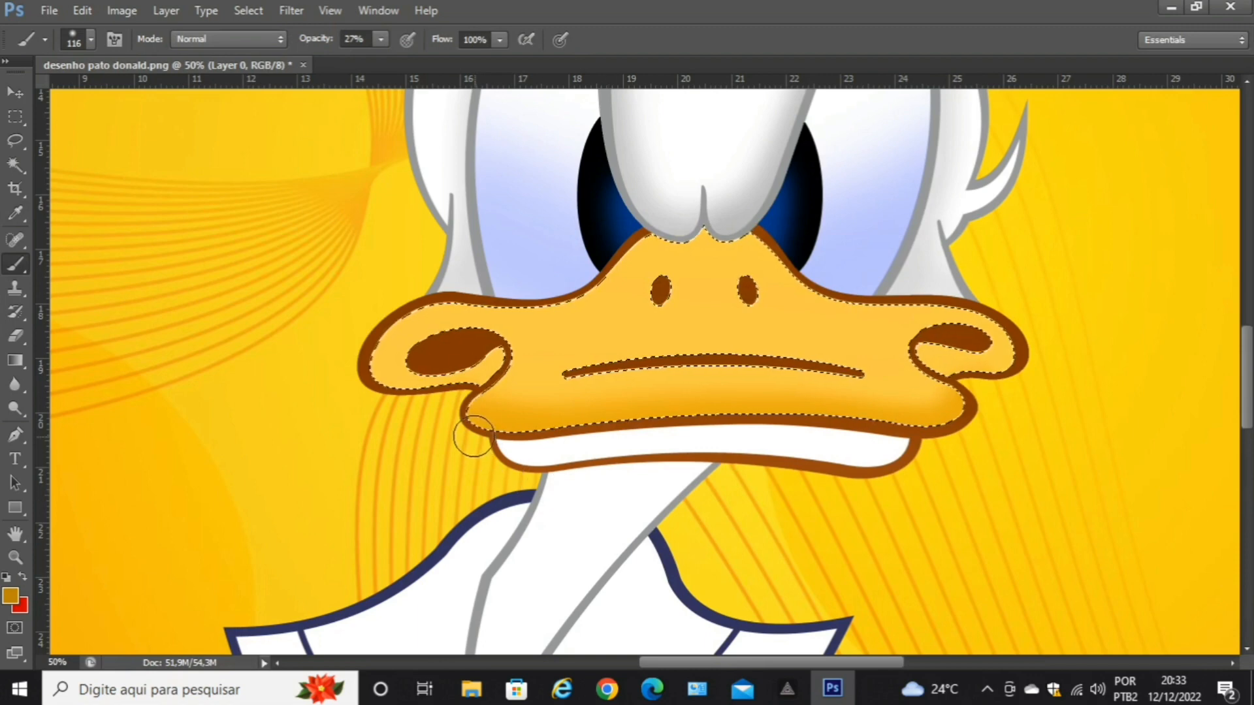
pyautogui.moveTo(465, 426)
pyautogui.mouseDown()
pyautogui.moveTo(472, 438)
pyautogui.moveTo(519, 442)
pyautogui.moveTo(650, 425)
pyautogui.moveTo(931, 428)
pyautogui.moveTo(960, 392)
pyautogui.moveTo(983, 395)
pyautogui.moveTo(974, 426)
pyautogui.moveTo(678, 423)
pyautogui.moveTo(569, 438)
pyautogui.mouseUp()
pyautogui.moveTo(458, 399)
pyautogui.mouseDown()
pyautogui.moveTo(459, 426)
pyautogui.moveTo(535, 438)
pyautogui.moveTo(755, 419)
pyautogui.moveTo(964, 429)
pyautogui.moveTo(983, 403)
pyautogui.moveTo(974, 397)
pyautogui.moveTo(970, 435)
pyautogui.moveTo(820, 435)
pyautogui.moveTo(880, 434)
pyautogui.mouseUp()
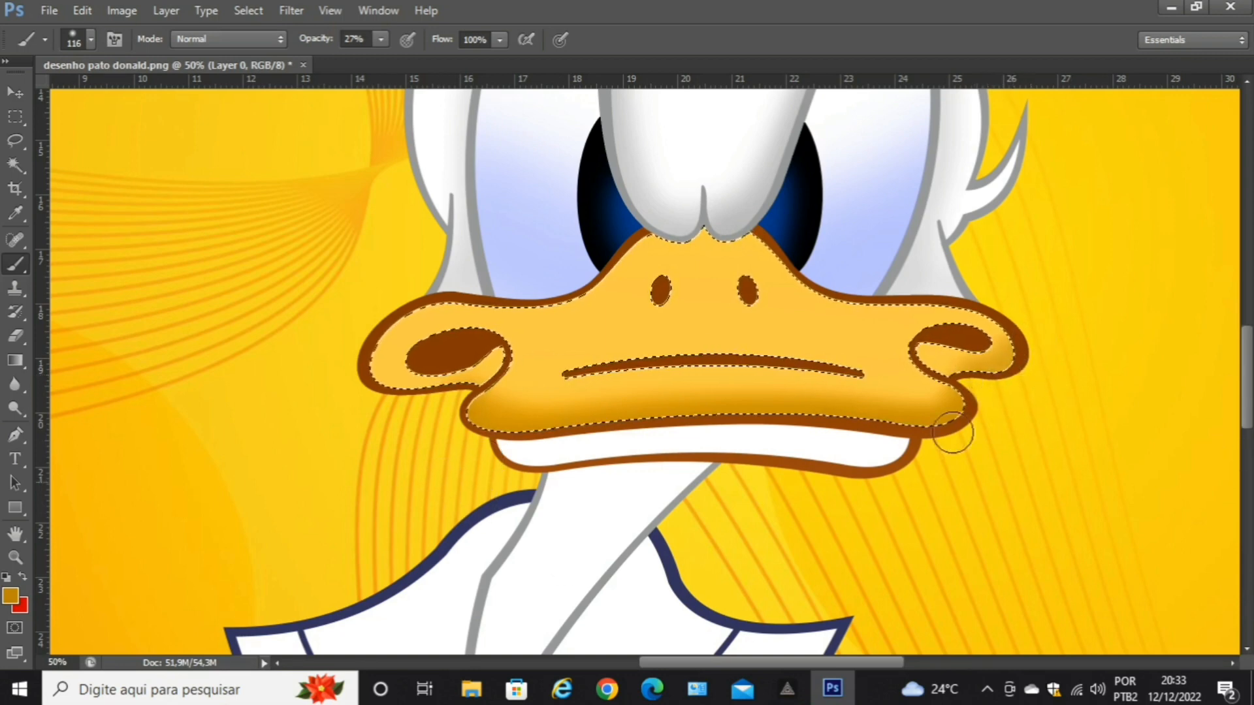
# Reduce the soft brush to 86 px and shade the left and right corners of the upper beak.
pyautogui.click(91, 39)
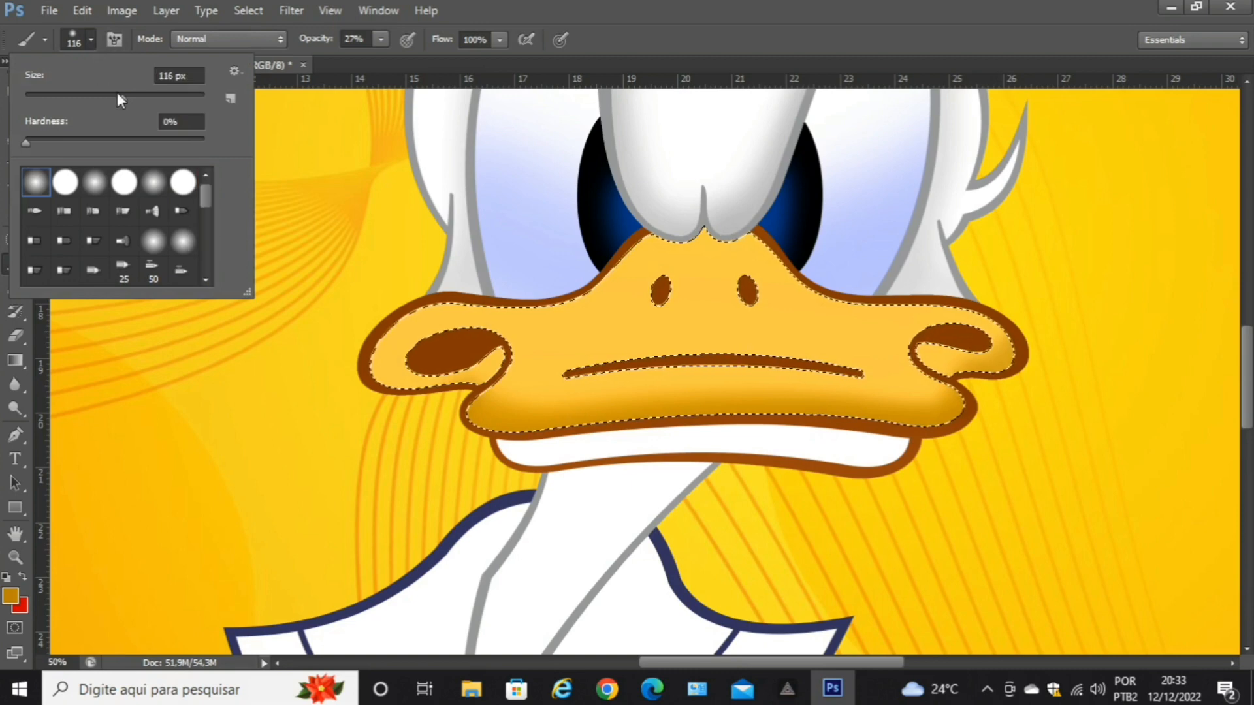
pyautogui.moveTo(120, 94); pyautogui.dragTo(101, 98)
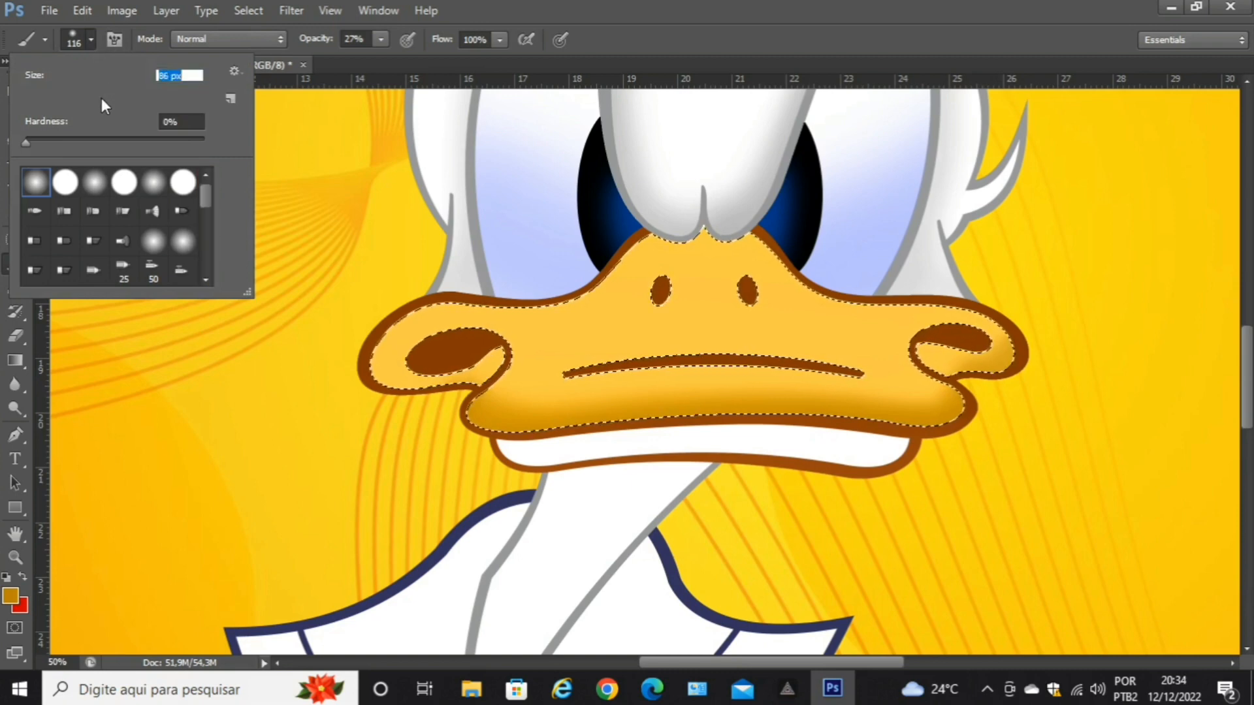
pyautogui.click(1018, 345)
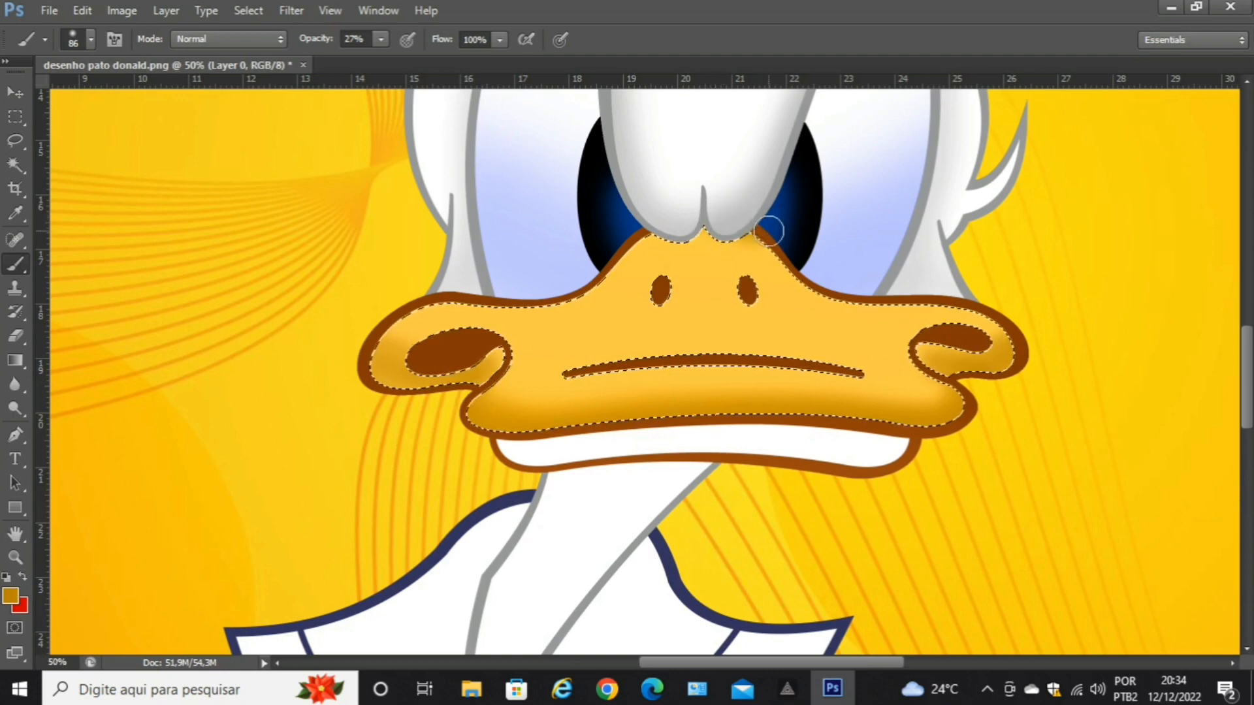
# Raise the brush opacity to 62% and shade the top of the beak just beneath the white face feathers.
pyautogui.click(381, 40)
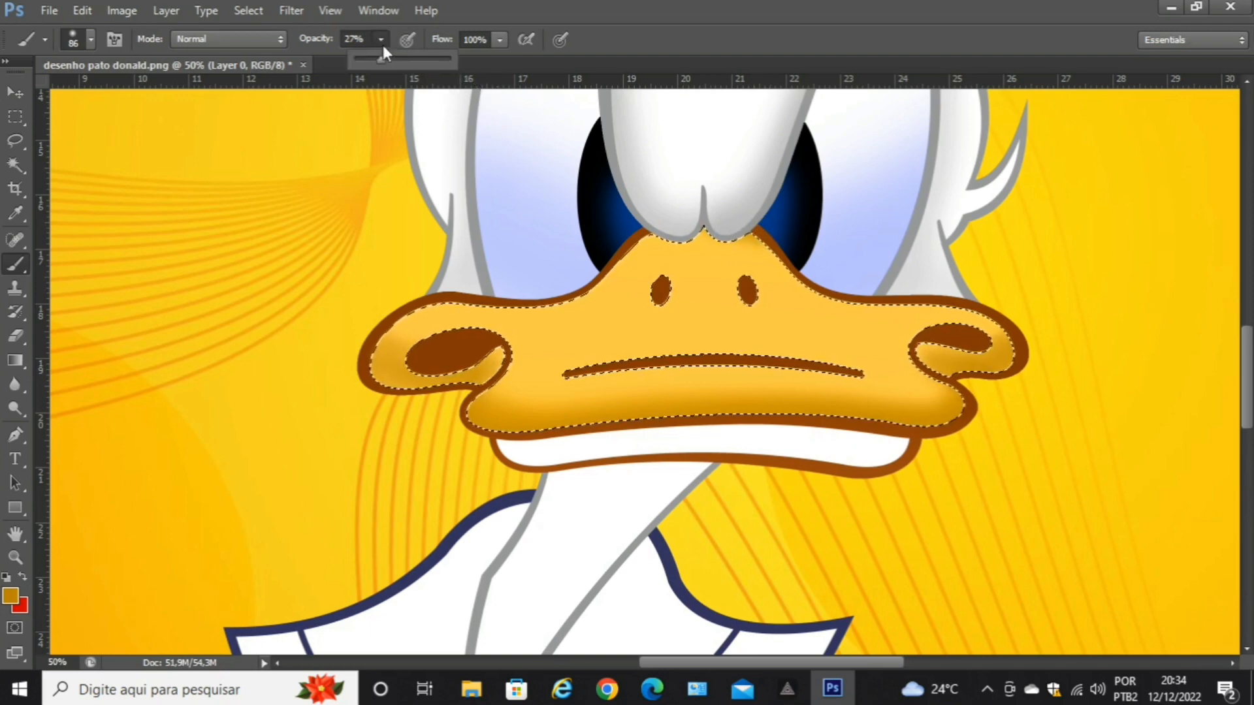
pyautogui.moveTo(384, 59); pyautogui.dragTo(413, 59)
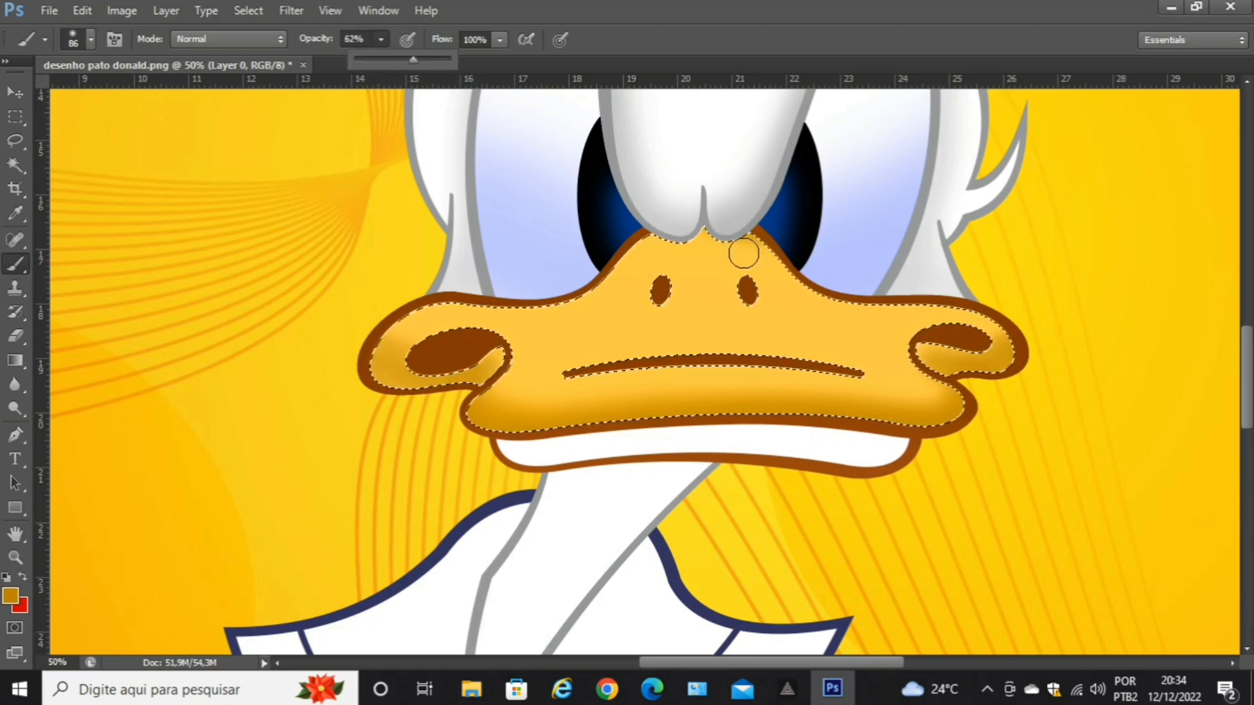
pyautogui.click(721, 230)
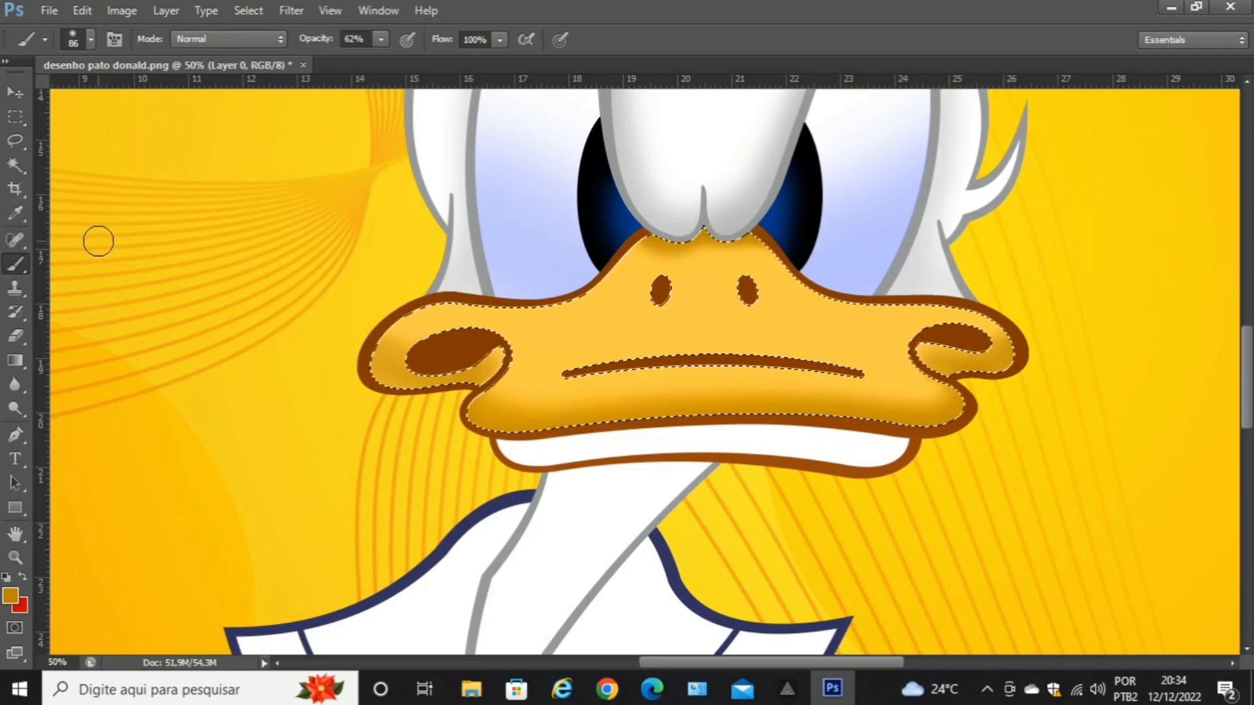
# Sample the beak's light orange with the Eyedropper and soften the shading at the top of the beak with the brush.
pyautogui.click(17, 217)
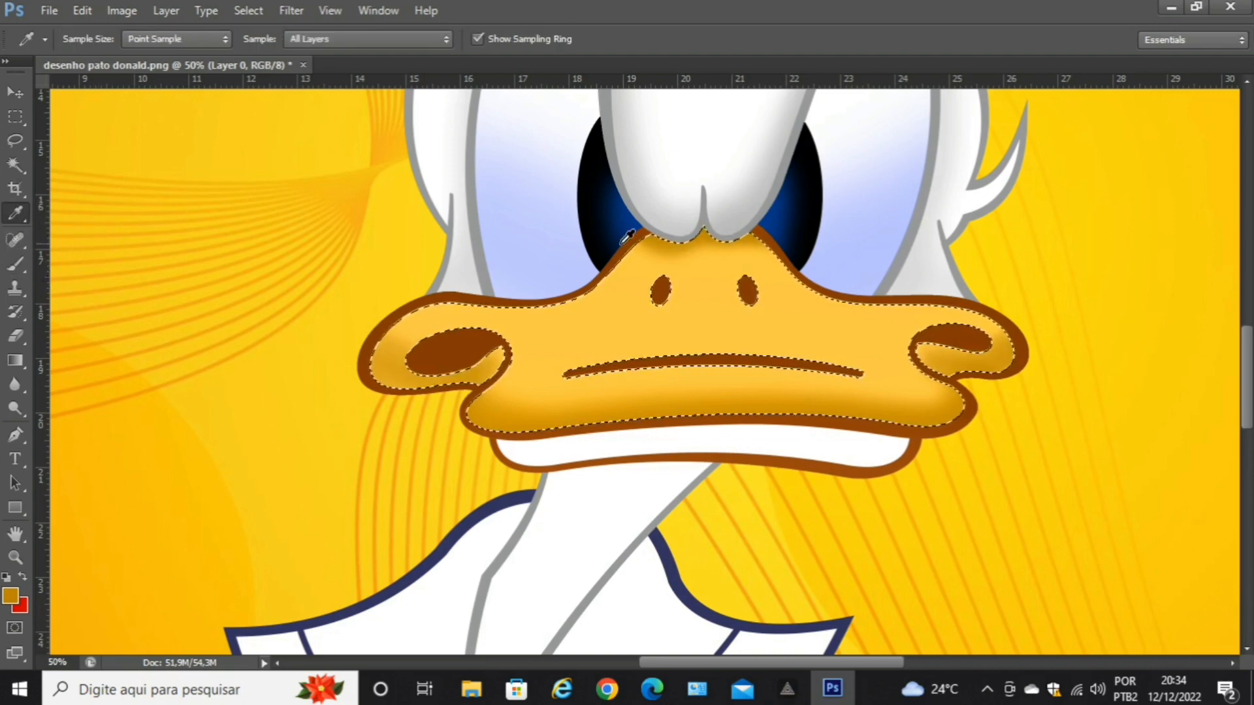
pyautogui.click(196, 274)
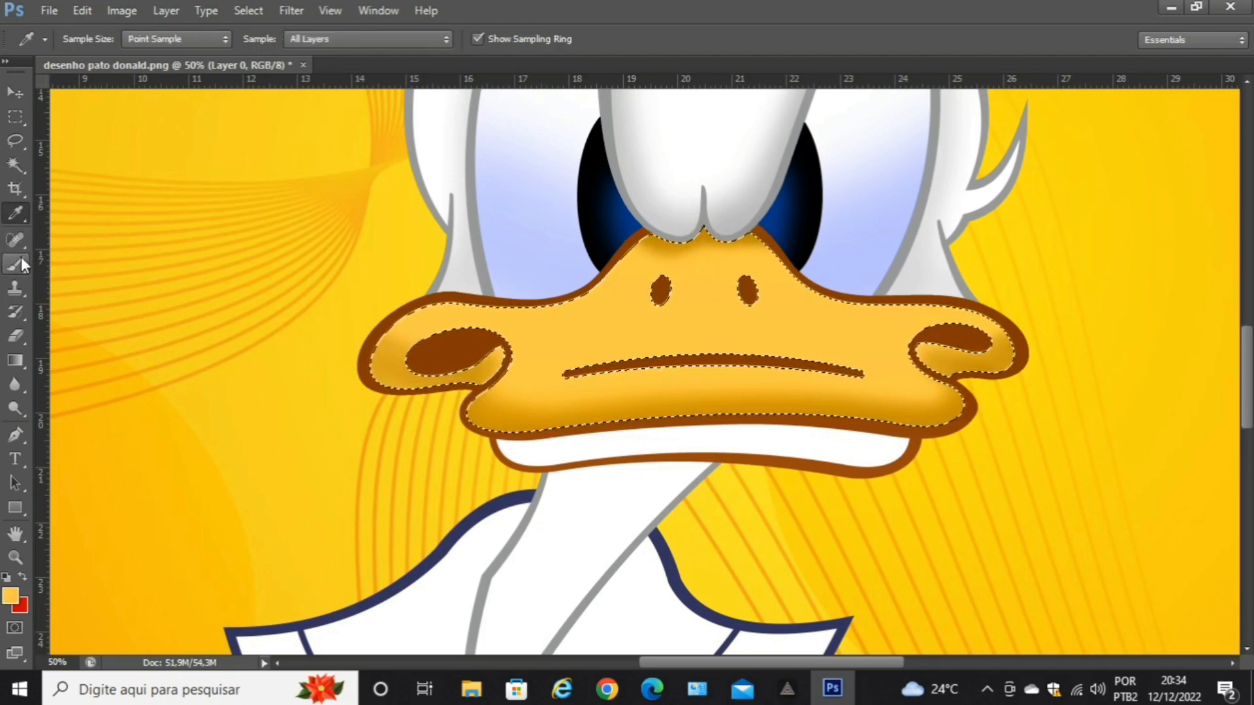
pyautogui.click(17, 265)
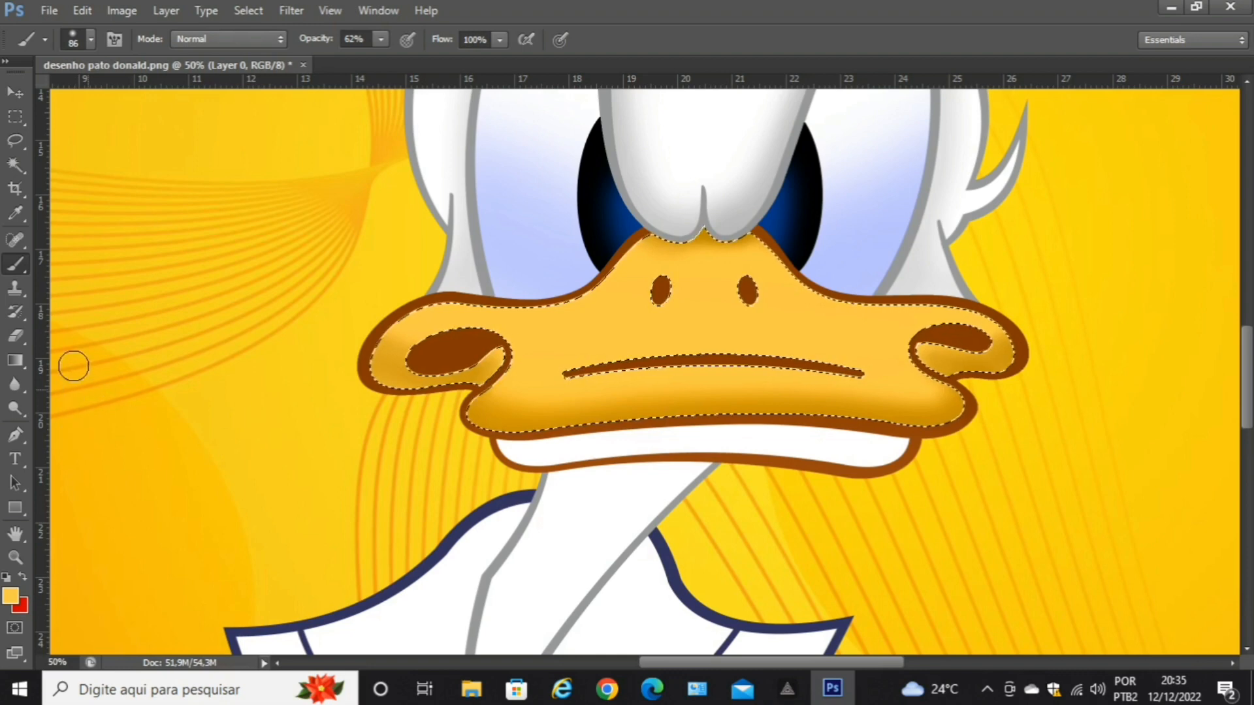
# Sample white from the drawing with the Eyedropper as the foreground color.
pyautogui.click(11, 213)
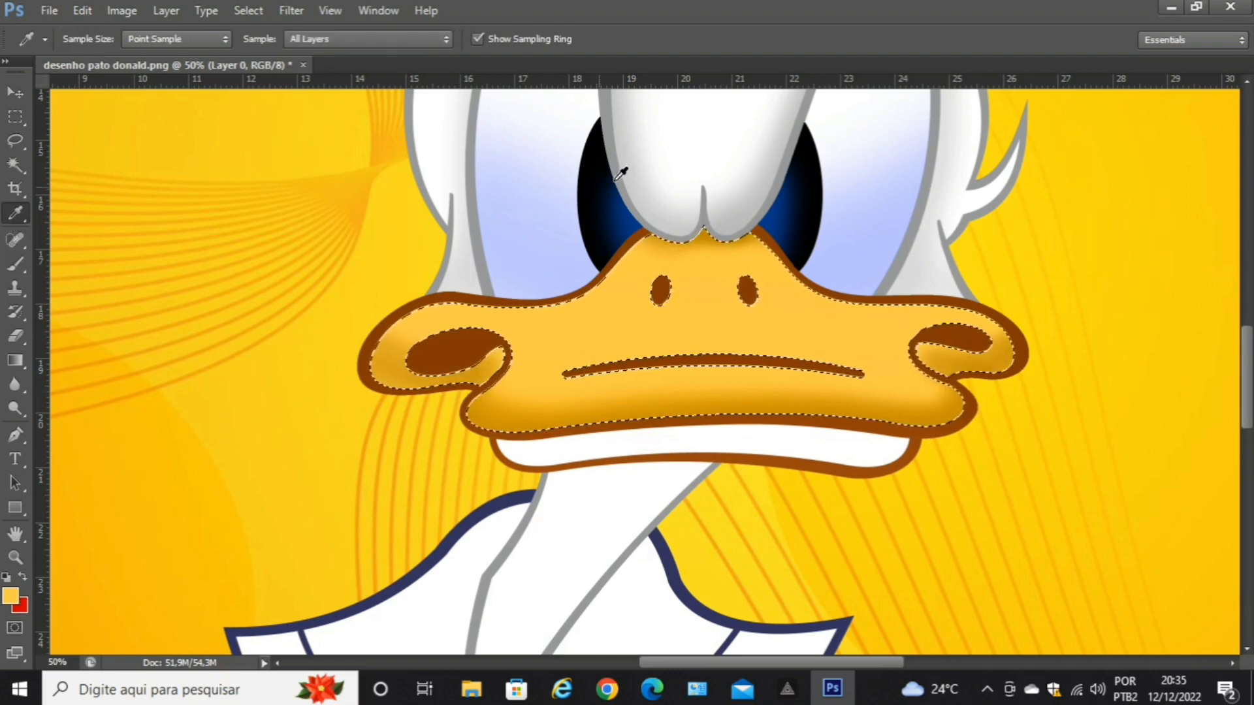
pyautogui.click(609, 500)
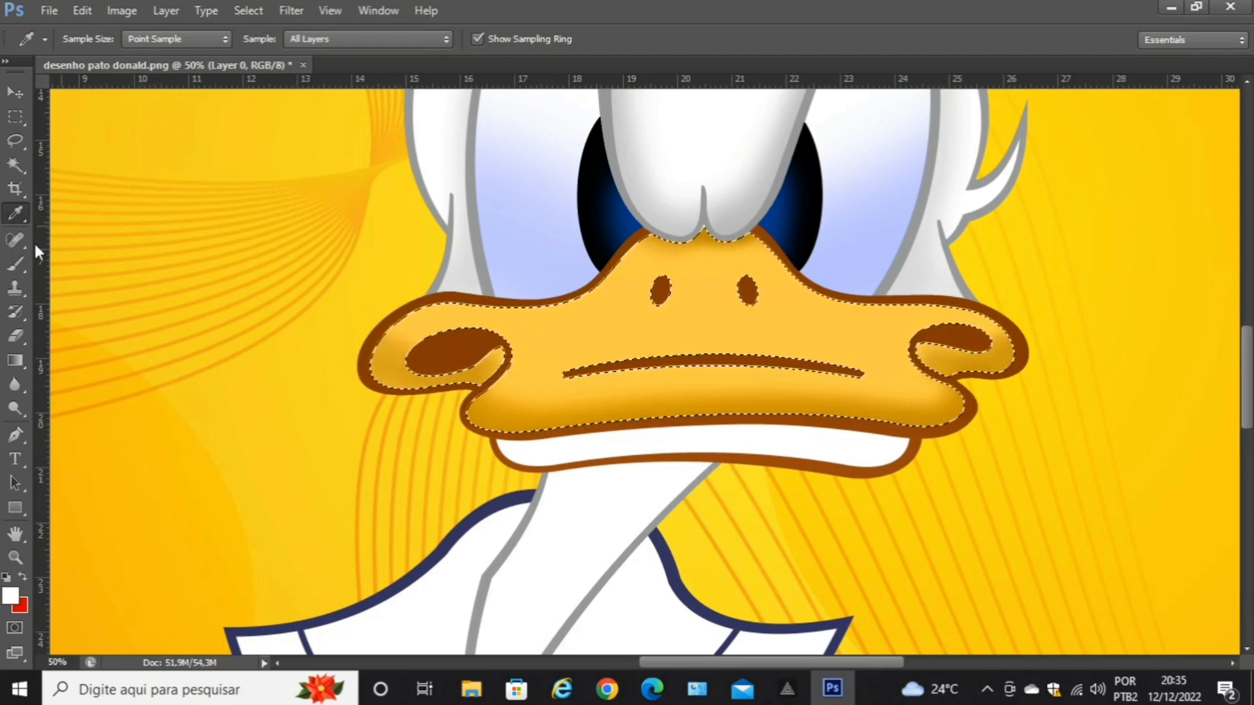
# Paint a soft white highlight around the mouth line on the selected upper beak with a 162 px brush at 18% opacity.
pyautogui.click(16, 264)
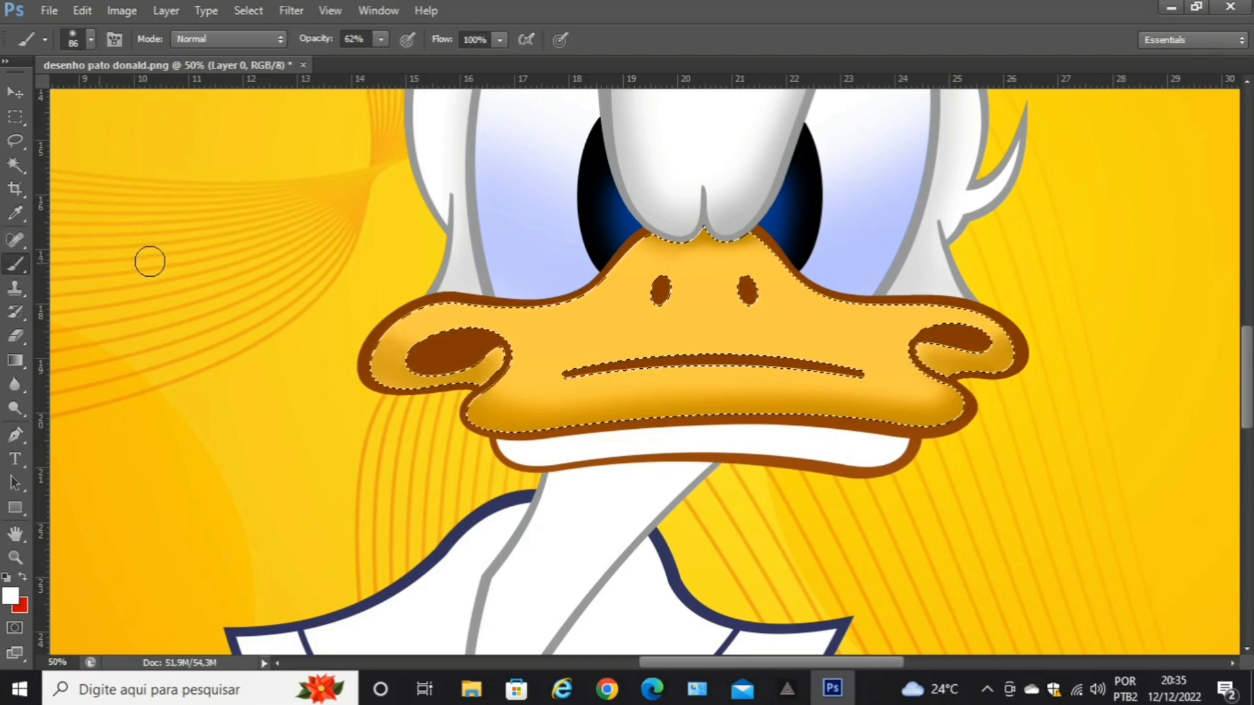
pyautogui.click(91, 39)
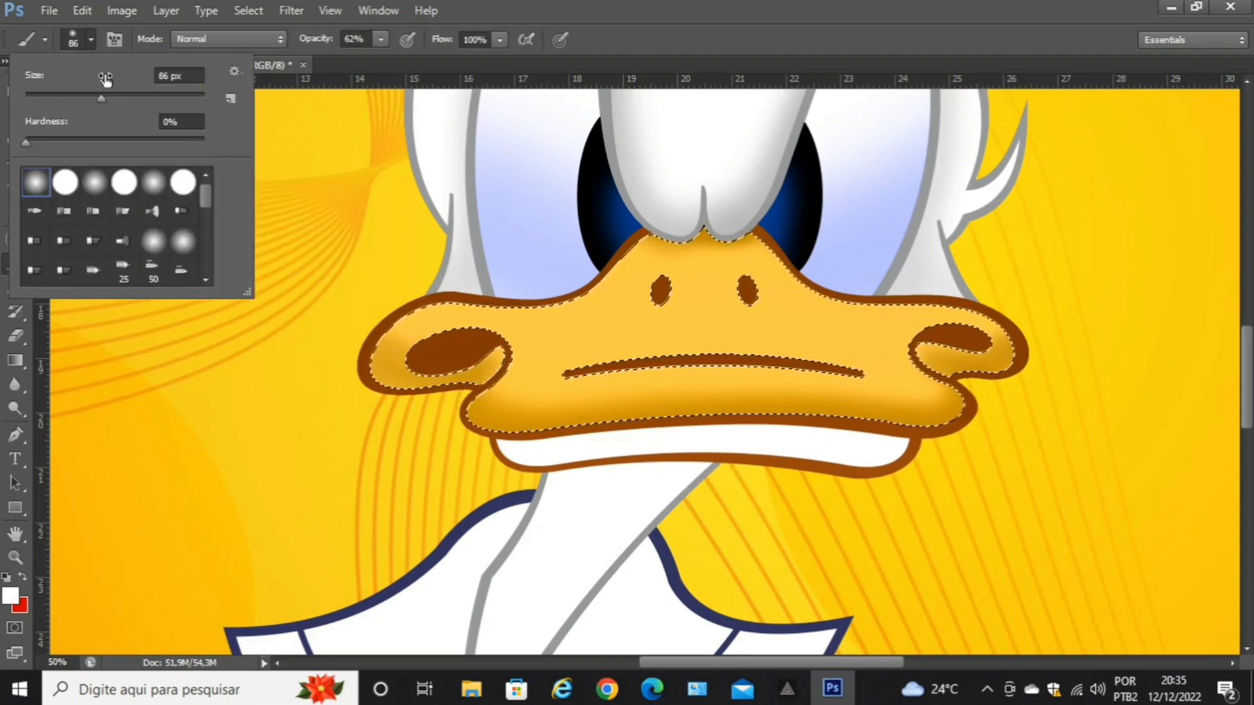
pyautogui.moveTo(102, 98); pyautogui.dragTo(142, 99)
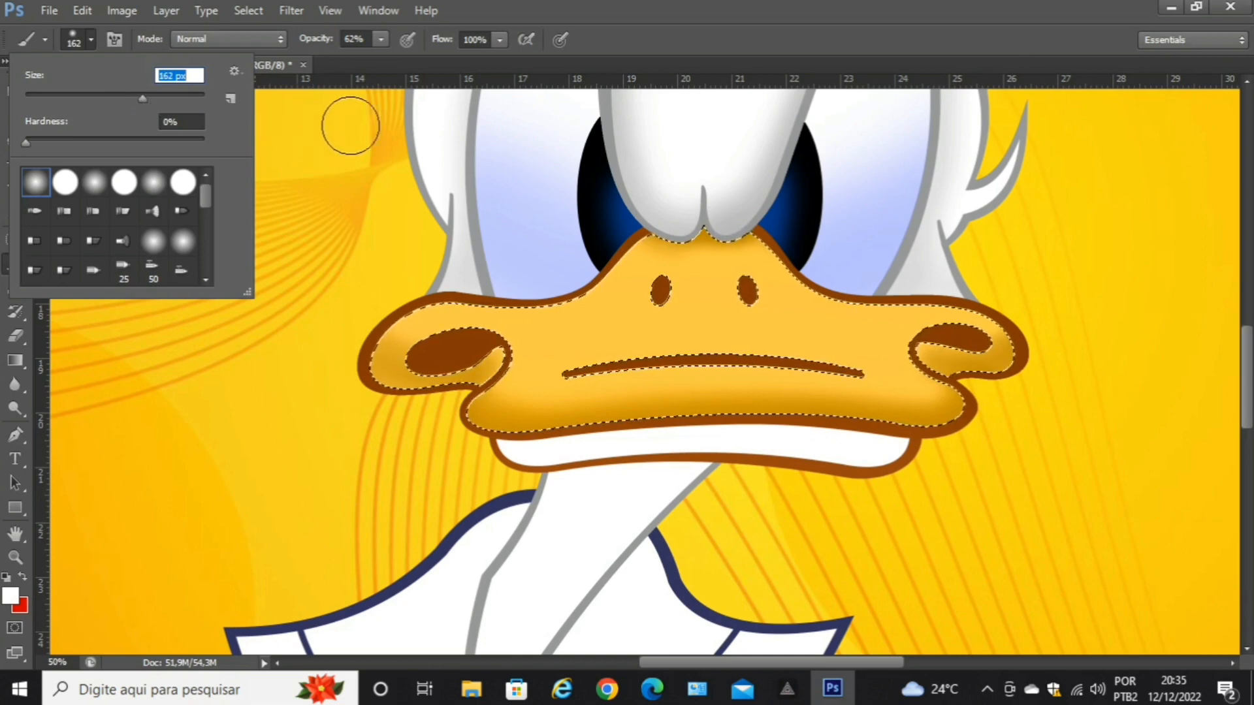
pyautogui.click(381, 40)
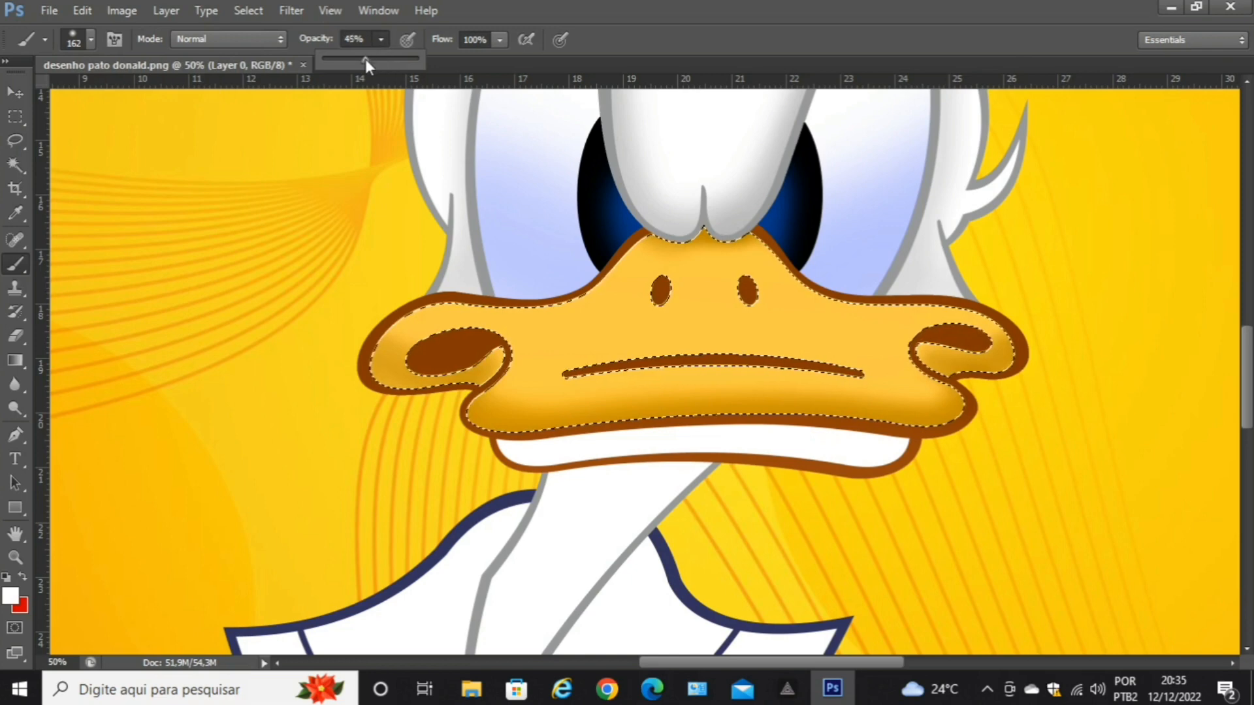
pyautogui.moveTo(355, 59); pyautogui.dragTo(340, 60)
pyautogui.click(543, 367)
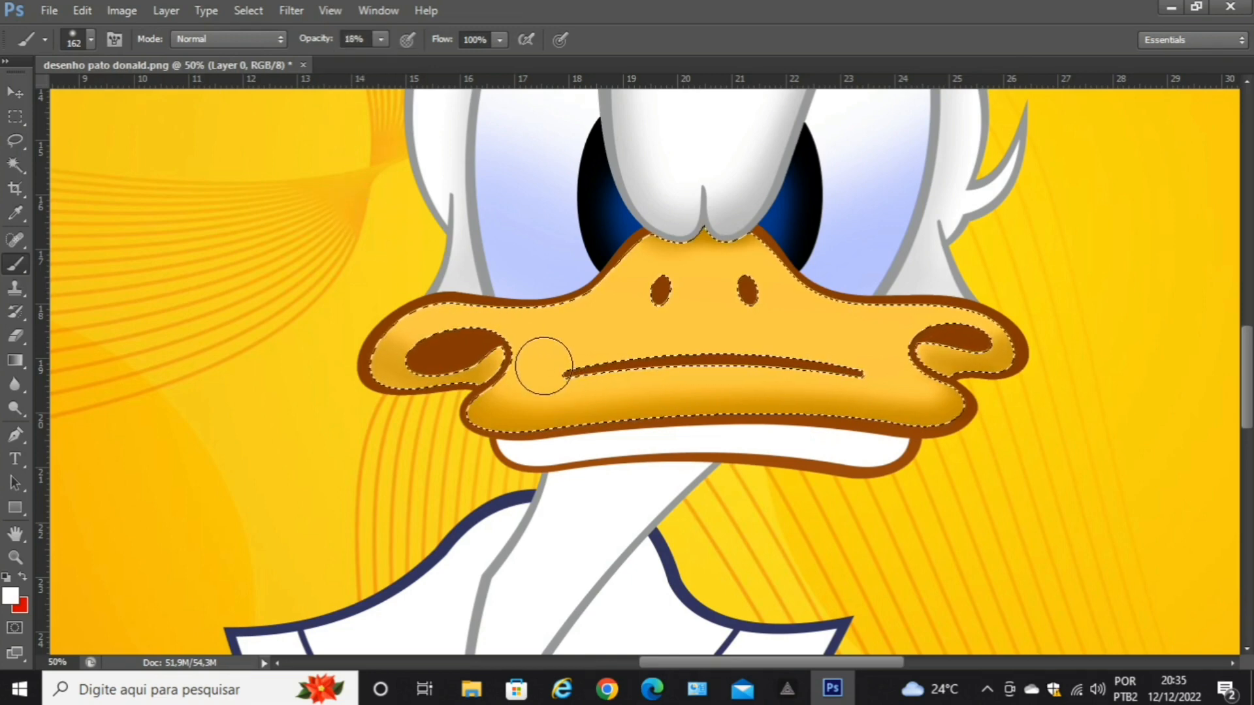
pyautogui.moveTo(665, 345); pyautogui.dragTo(884, 355)
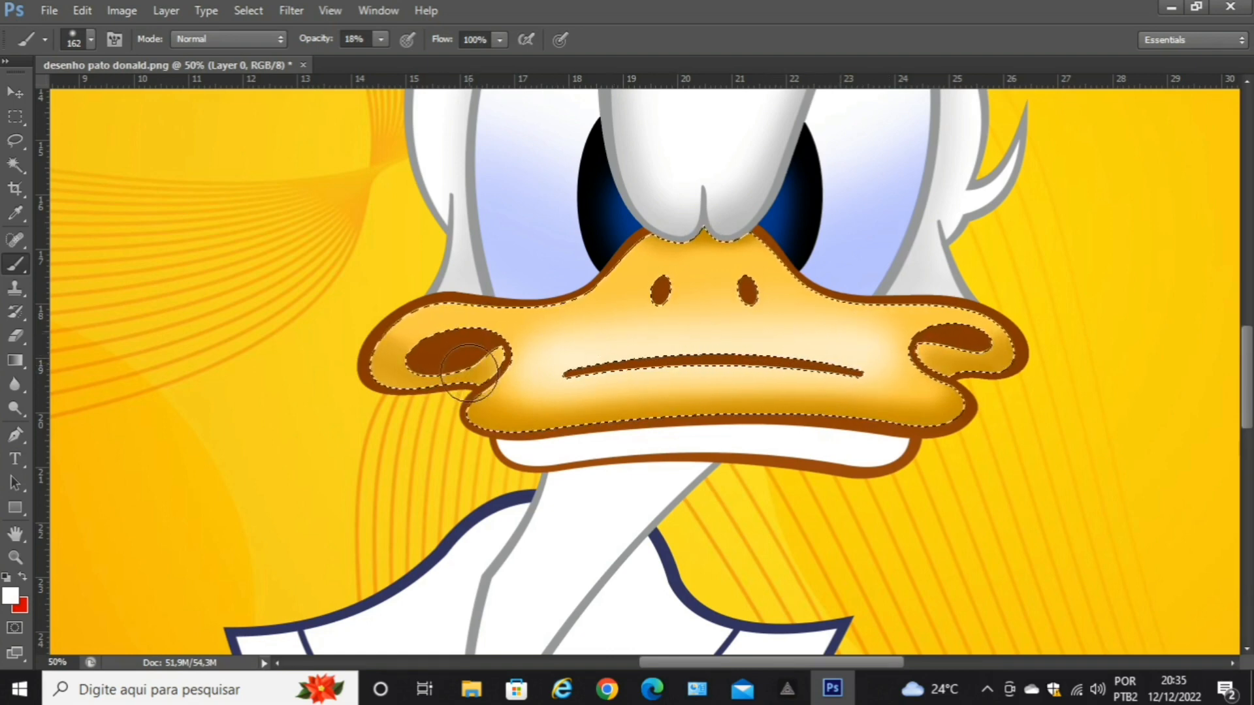
# Sample the beak's light orange beside the nostrils and brush it over the white highlight to soften its edges.
pyautogui.click(15, 213)
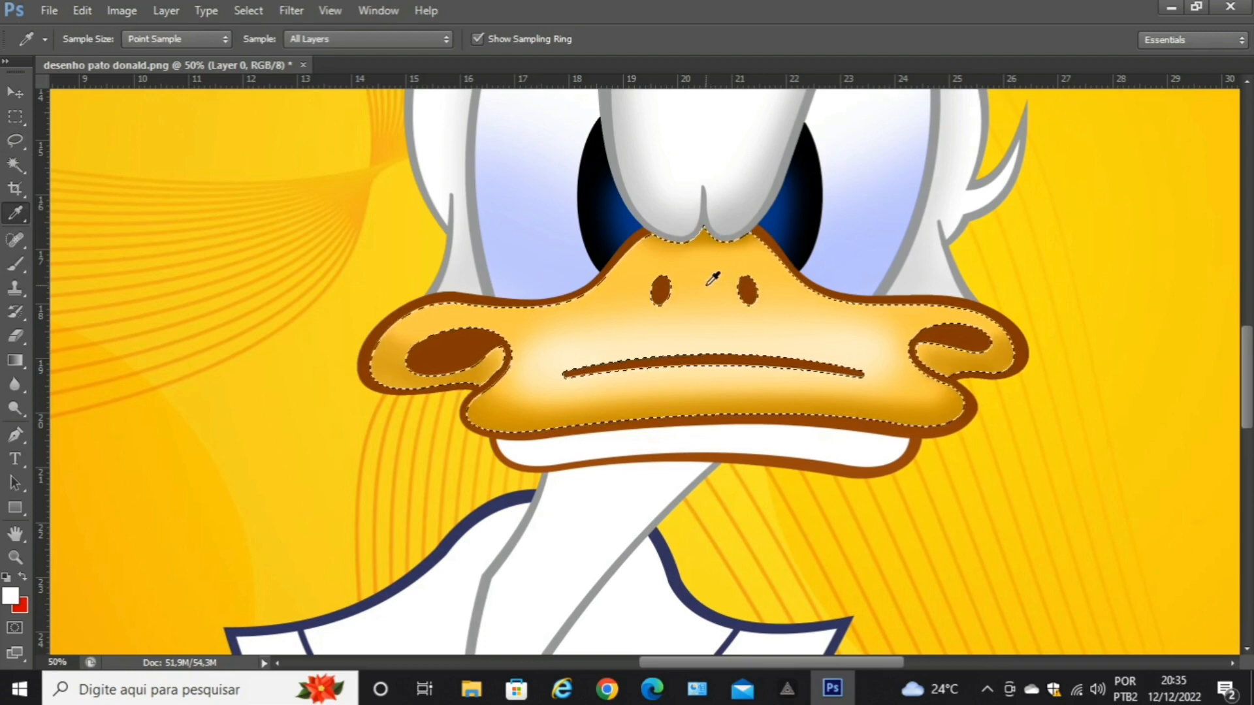
pyautogui.click(679, 294)
pyautogui.click(17, 264)
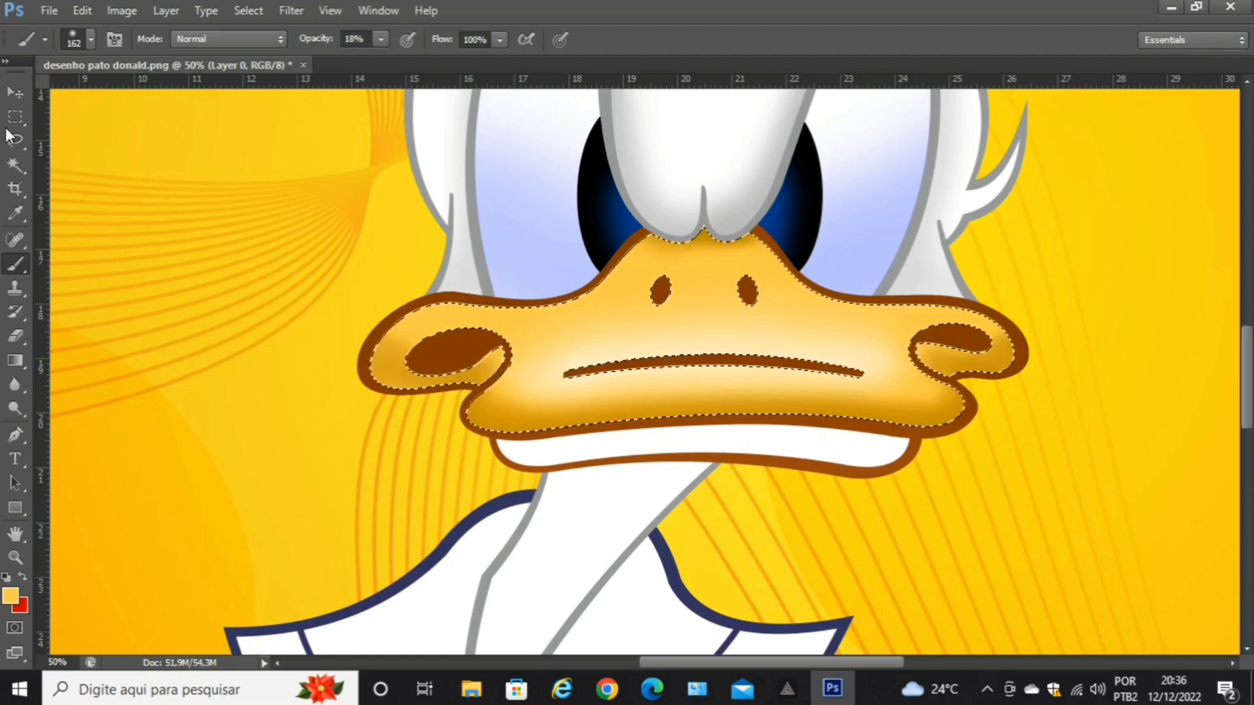
# Save the document with the shaded upper beak.
pyautogui.click(15, 92)
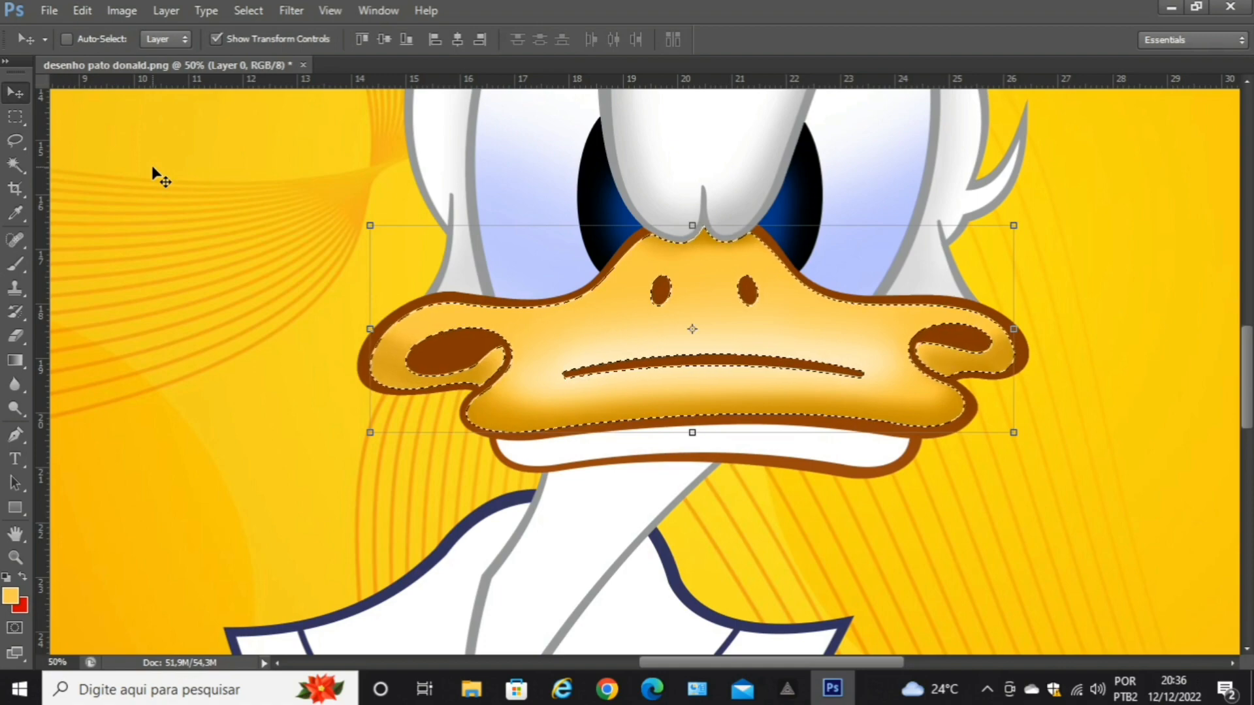
pyautogui.hotkey('ctrl', '-')
pyautogui.hotkey('ctrl', '-')
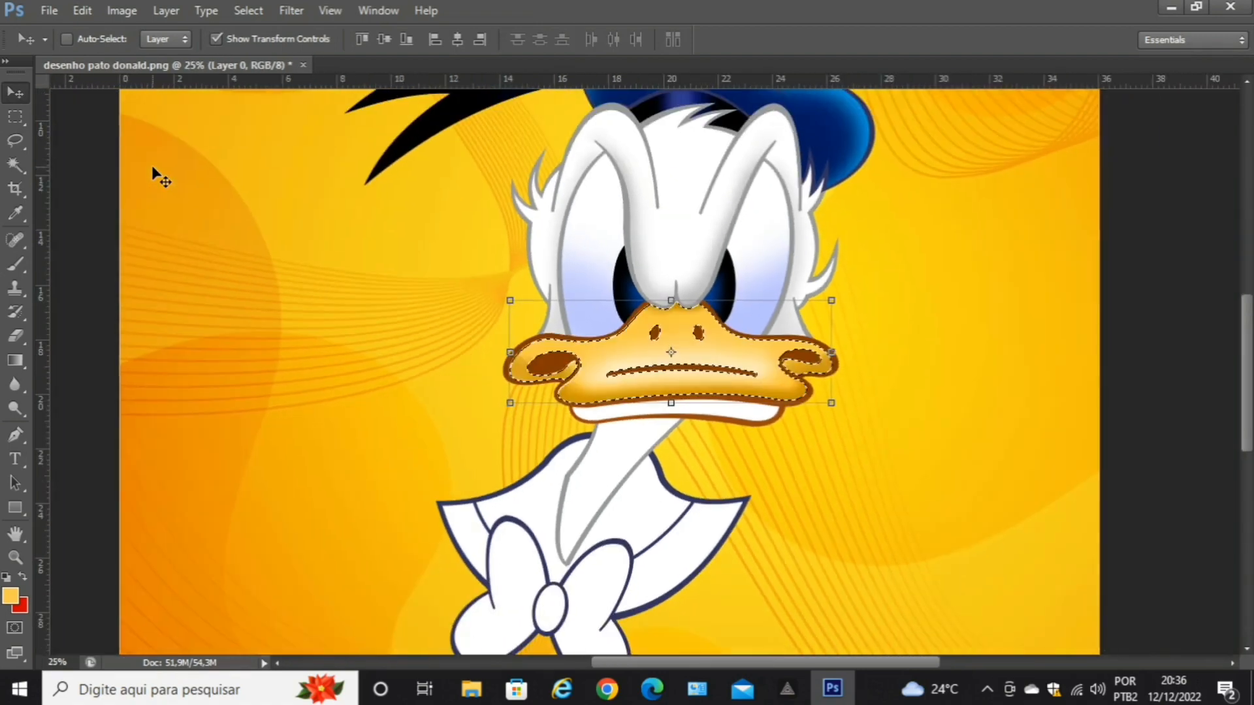
pyautogui.hotkey('ctrl', 's')
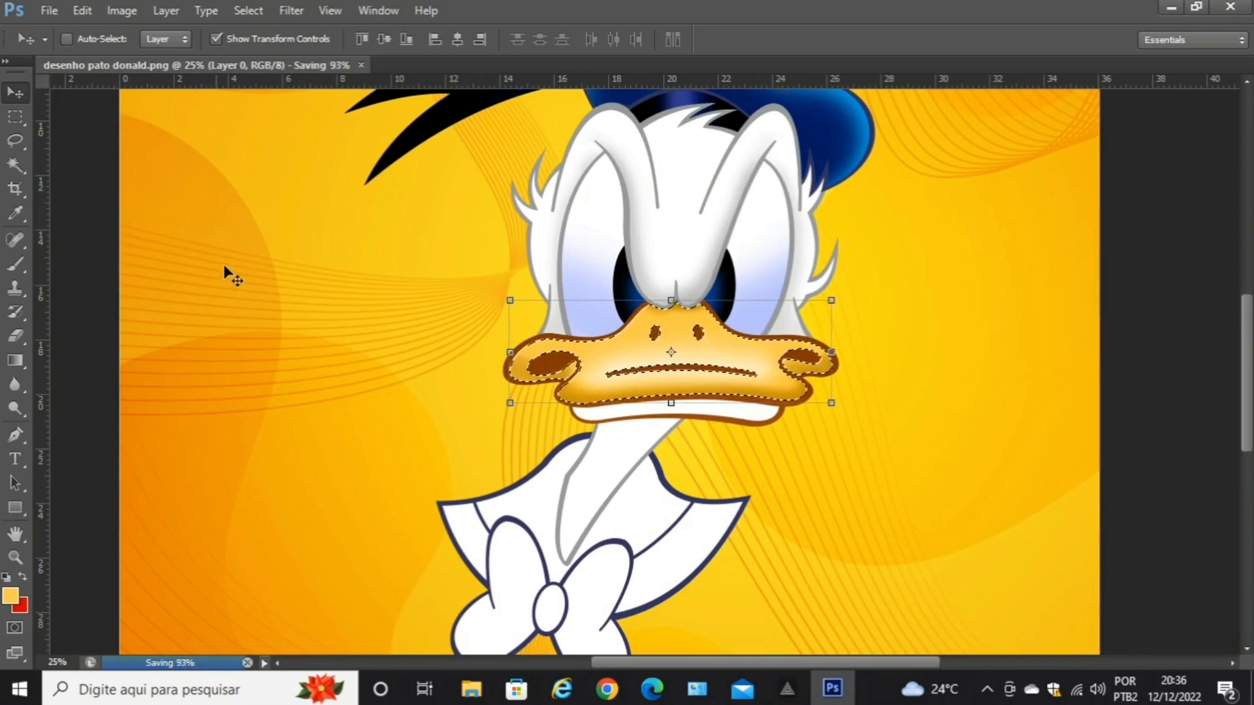
# Clear the selection around the upper beak by marqueeing an empty area outside the canvas.
pyautogui.click(15, 117)
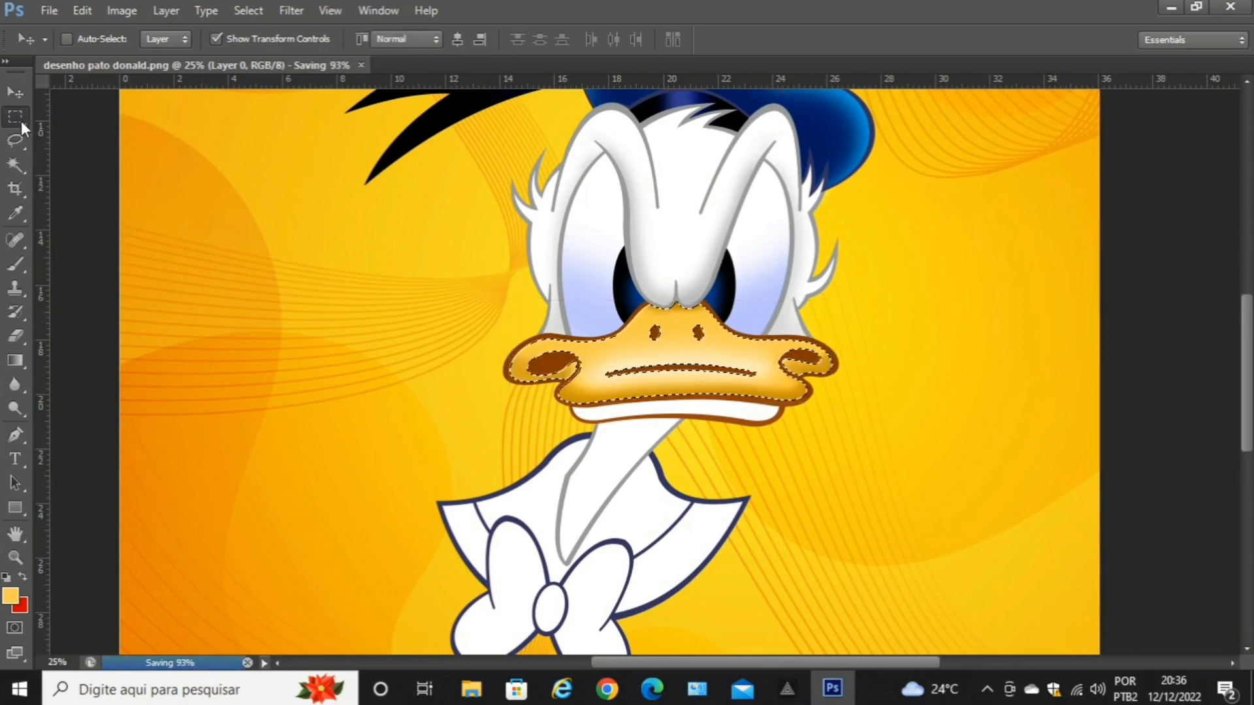
pyautogui.click(203, 221)
pyautogui.moveTo(205, 221); pyautogui.dragTo(81, 326)
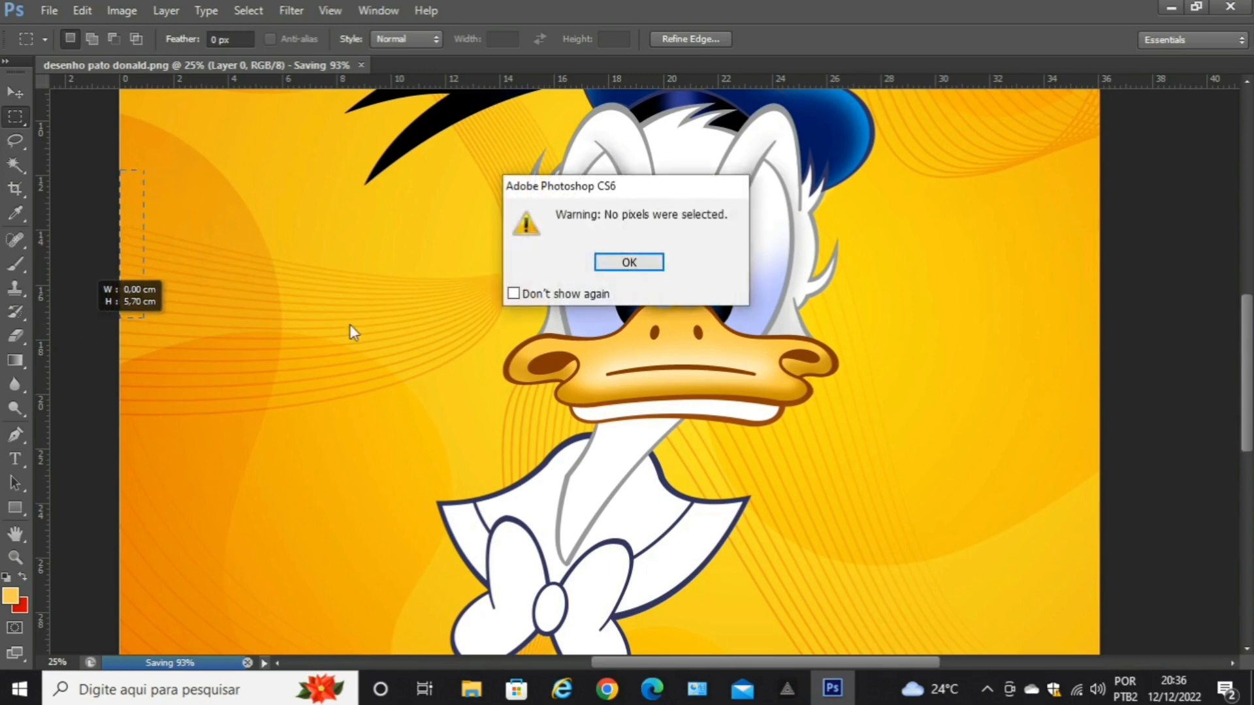
pyautogui.click(628, 264)
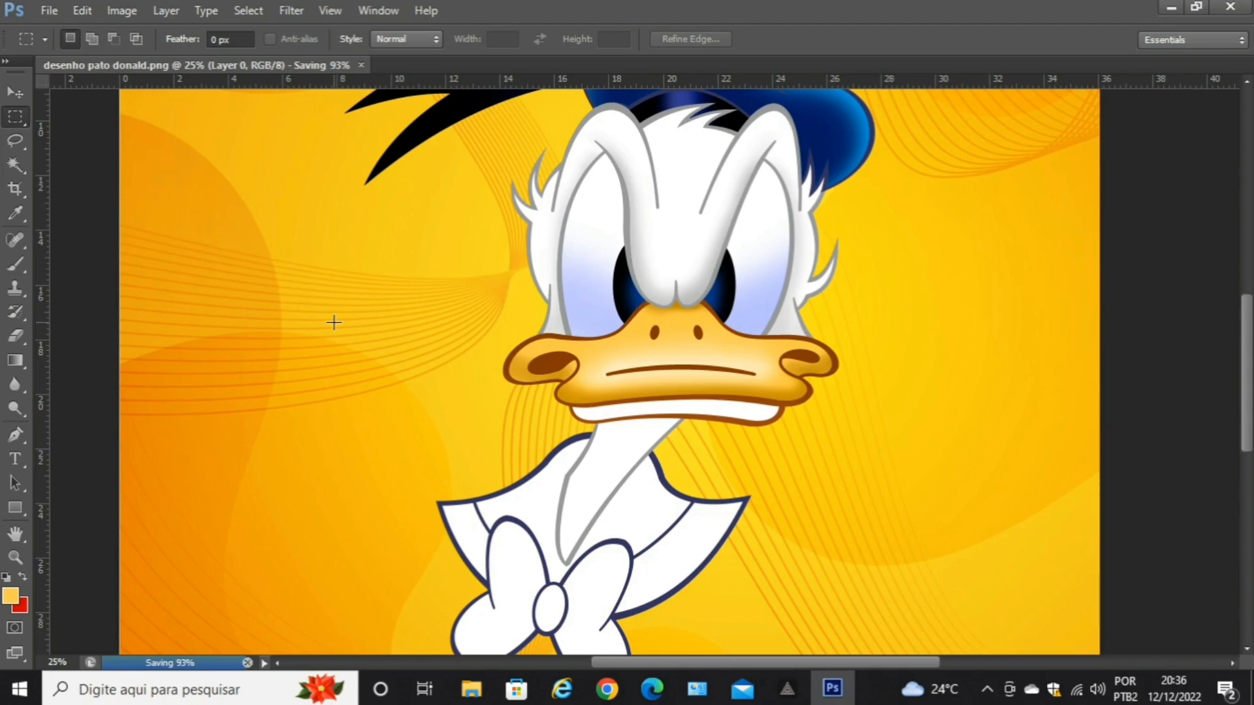
# Select the white lower beak area with the Magic Wand.
pyautogui.hotkey('ctrl', '+')
pyautogui.hotkey('ctrl', '+')
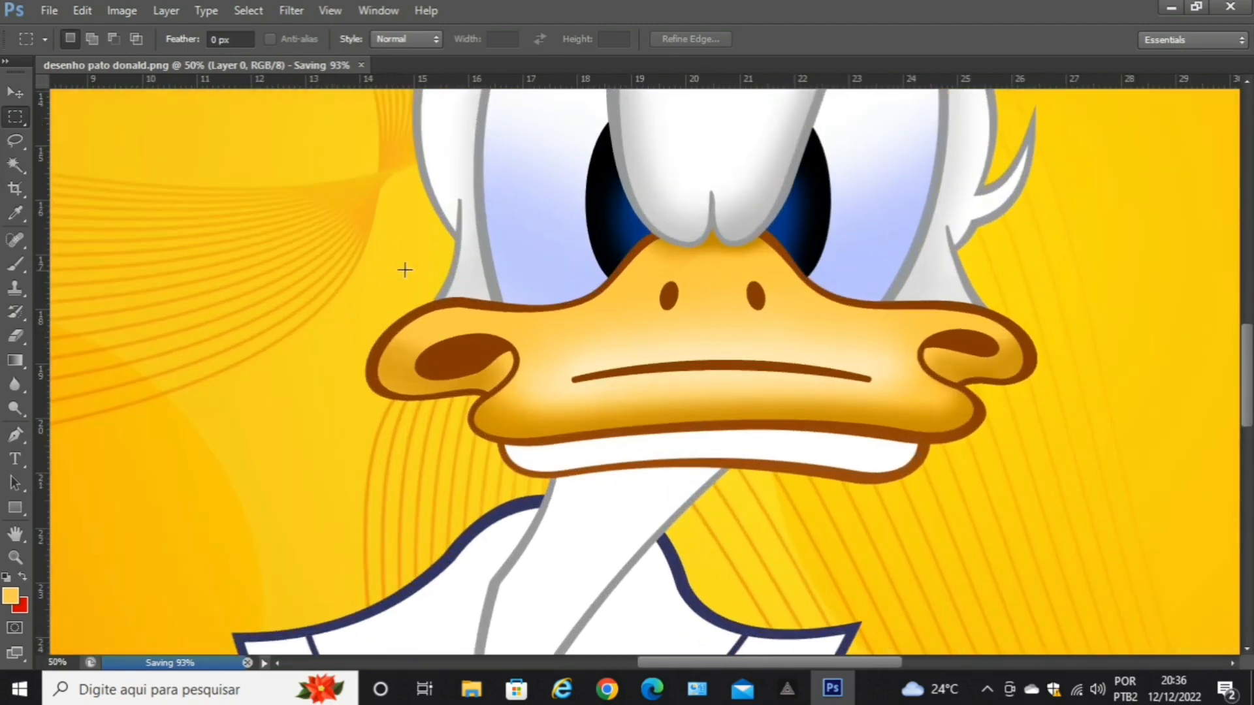
pyautogui.click(14, 166)
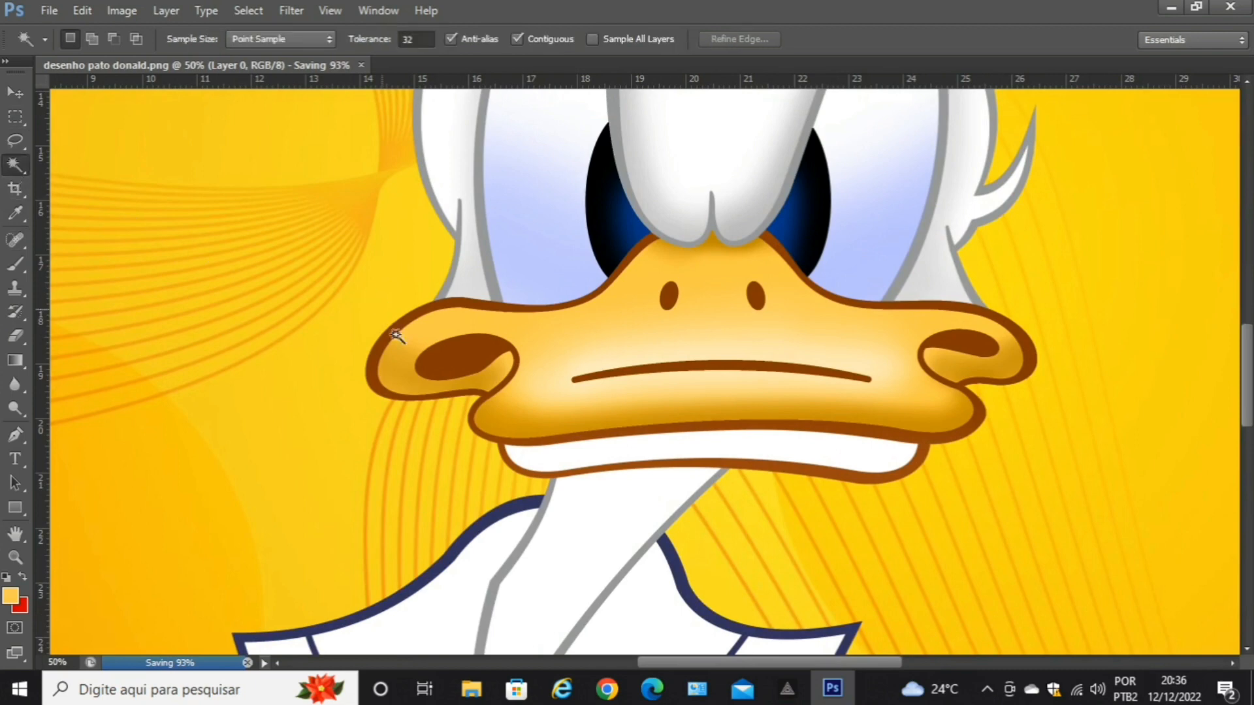
pyautogui.click(772, 448)
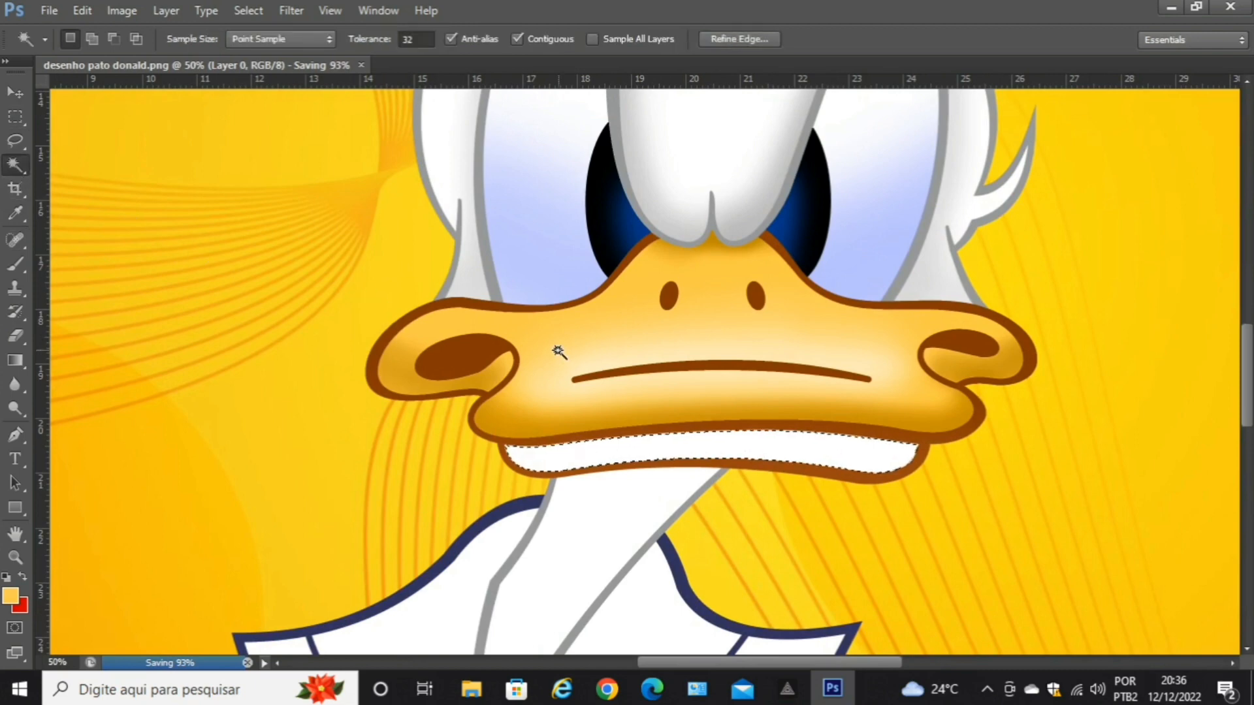
# Cover the selected lower beak with the light orange foreground colour, using the 162 px brush at 100% opacity.
pyautogui.click(17, 214)
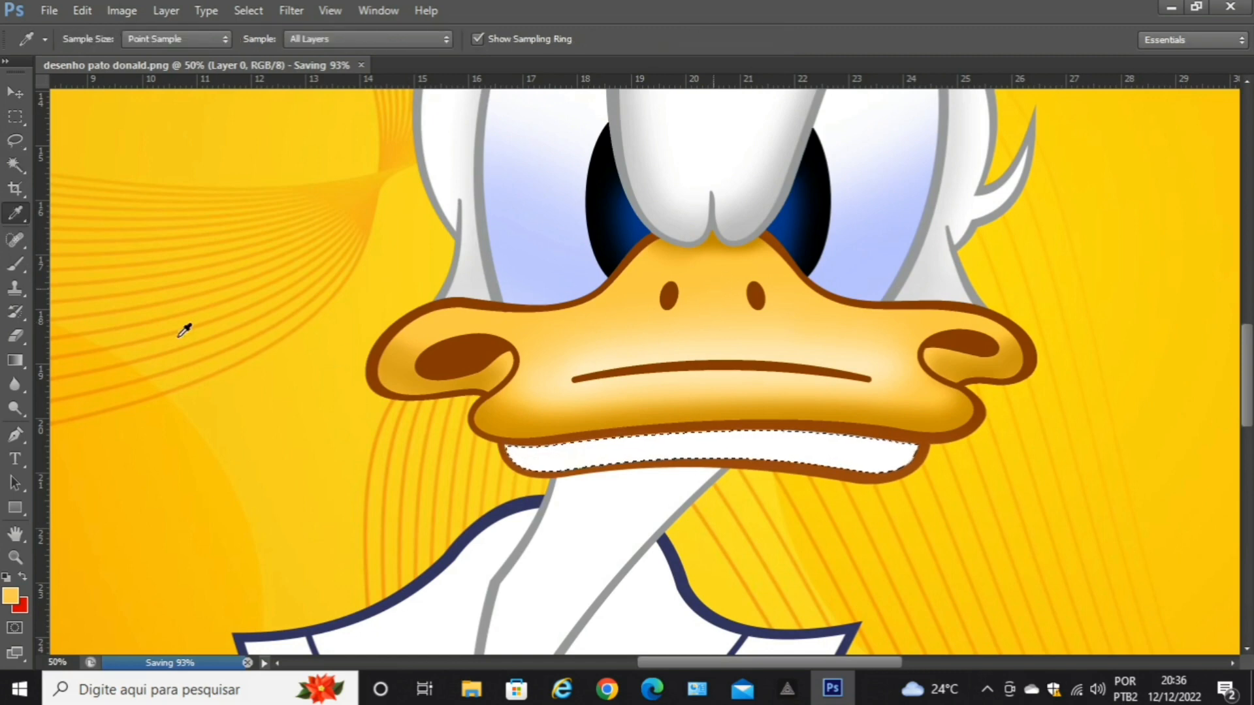
pyautogui.click(17, 264)
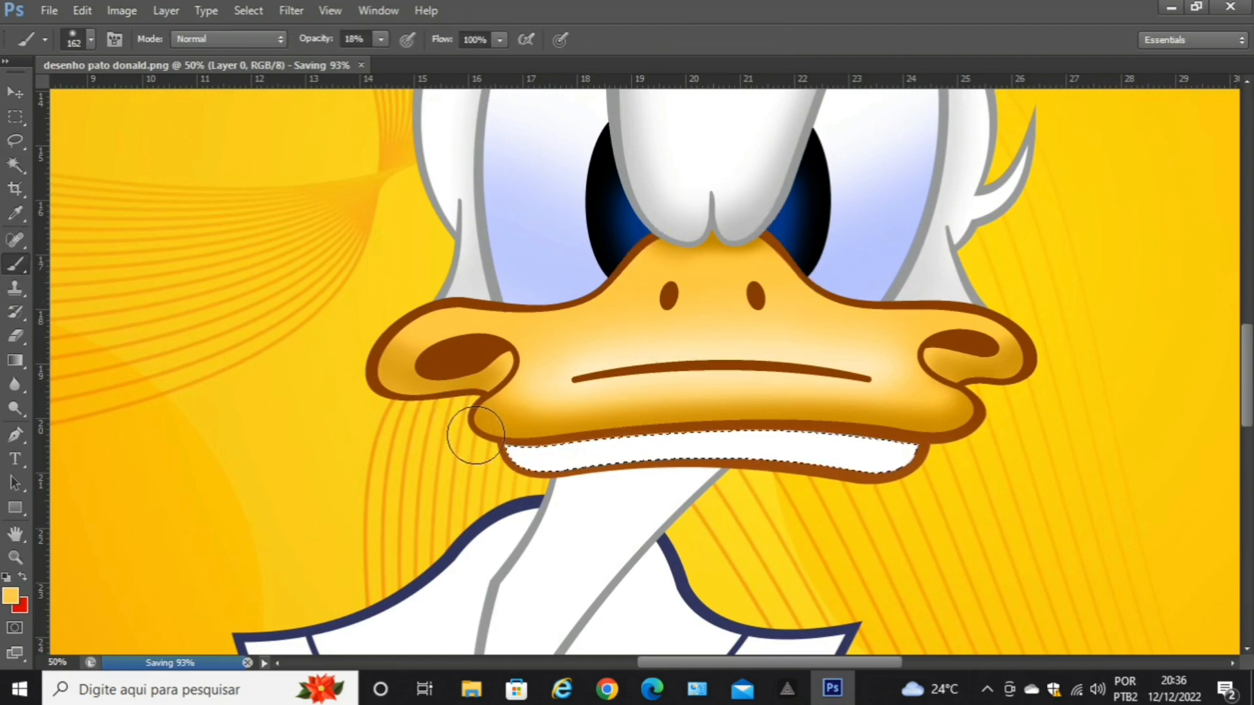
pyautogui.moveTo(483, 446); pyautogui.dragTo(673, 447)
pyautogui.click(380, 39)
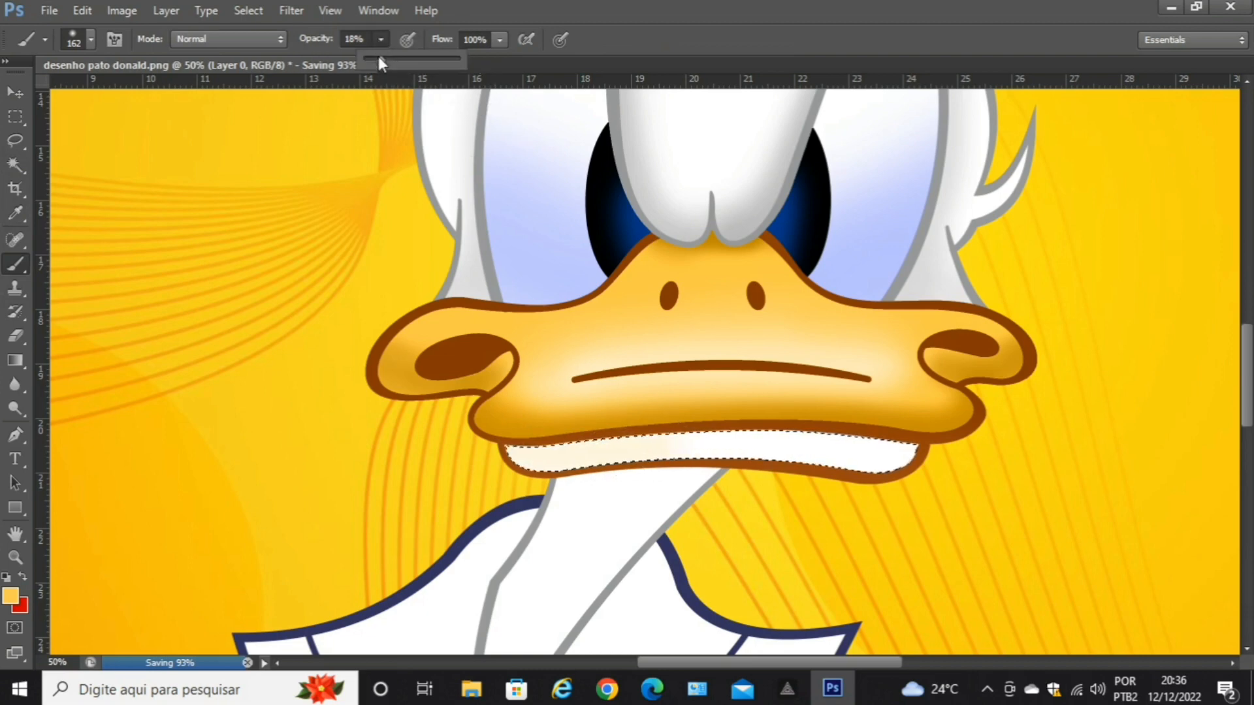
pyautogui.moveTo(379, 58); pyautogui.dragTo(466, 72)
pyautogui.click(523, 438)
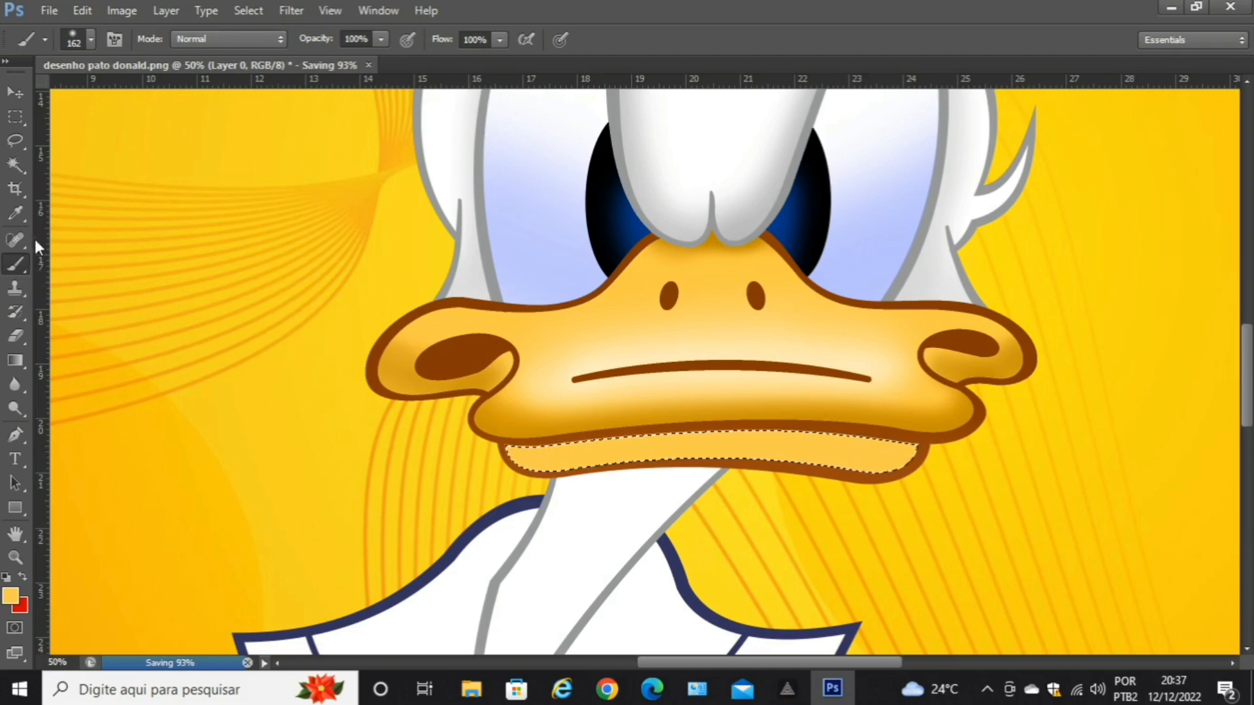
# Sample the darker orange from the upper beak's shaded edge and shade the lower beak's upper edge at 43% brush opacity.
pyautogui.click(17, 213)
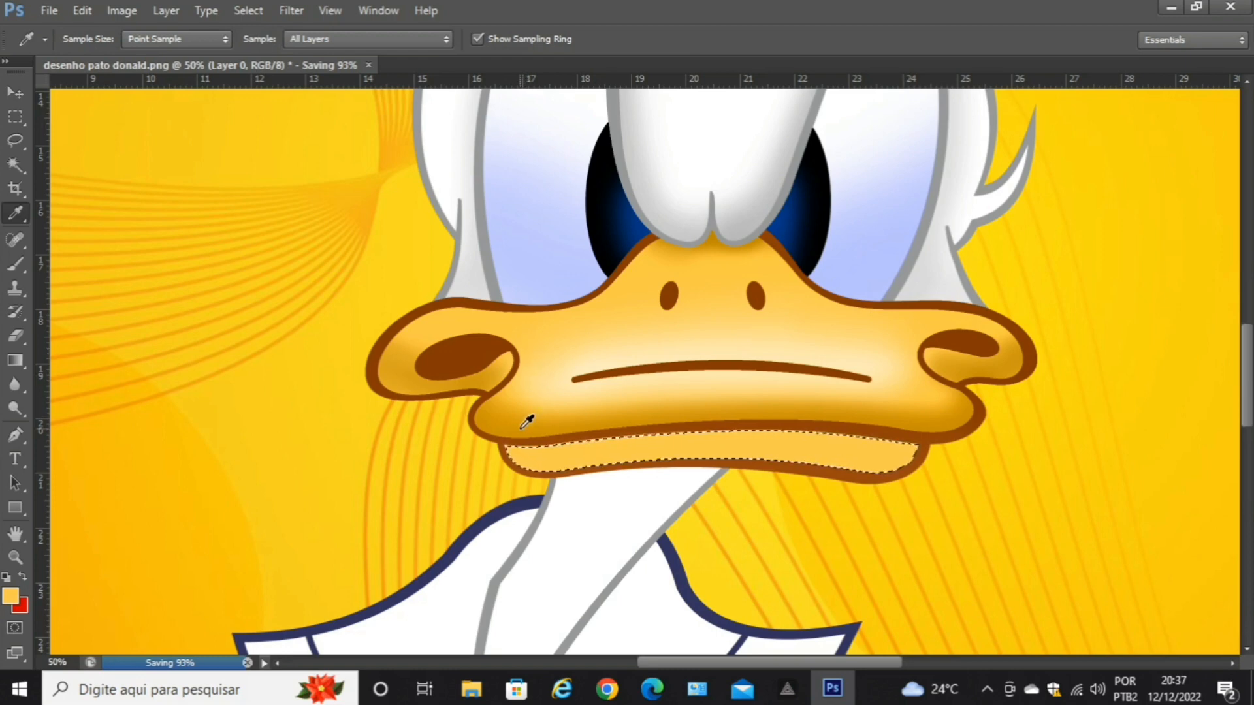
pyautogui.click(525, 397)
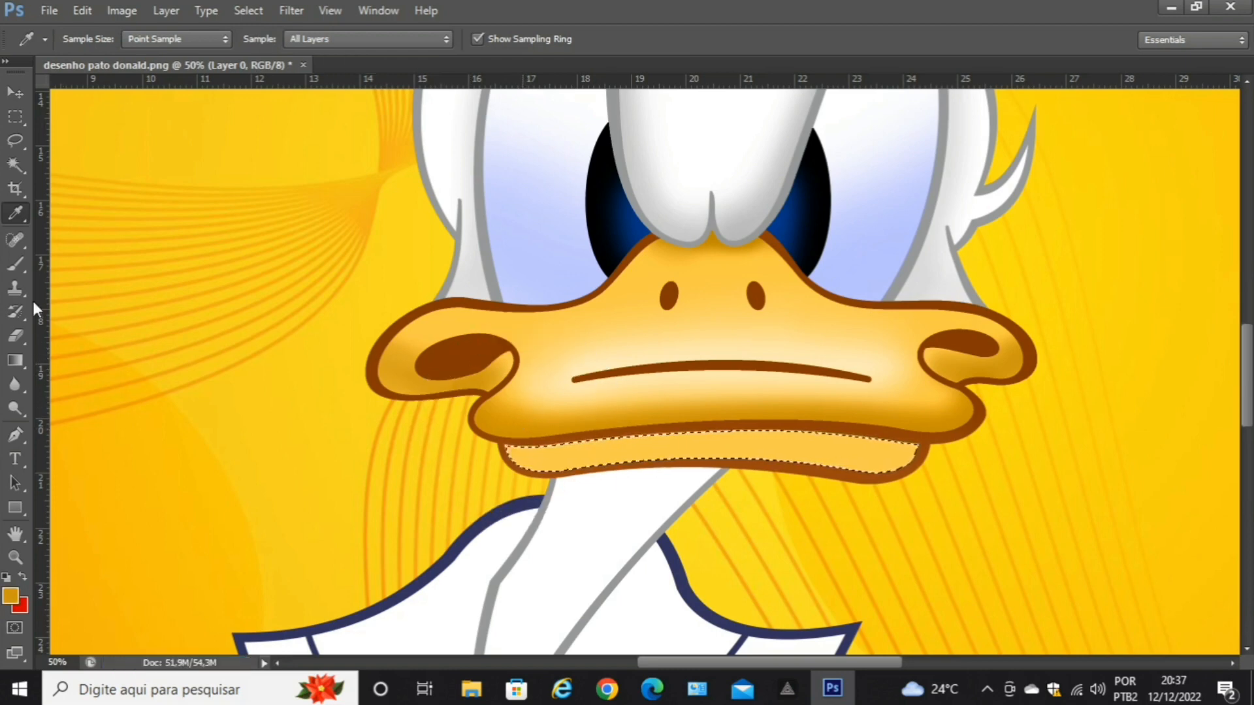
pyautogui.click(16, 264)
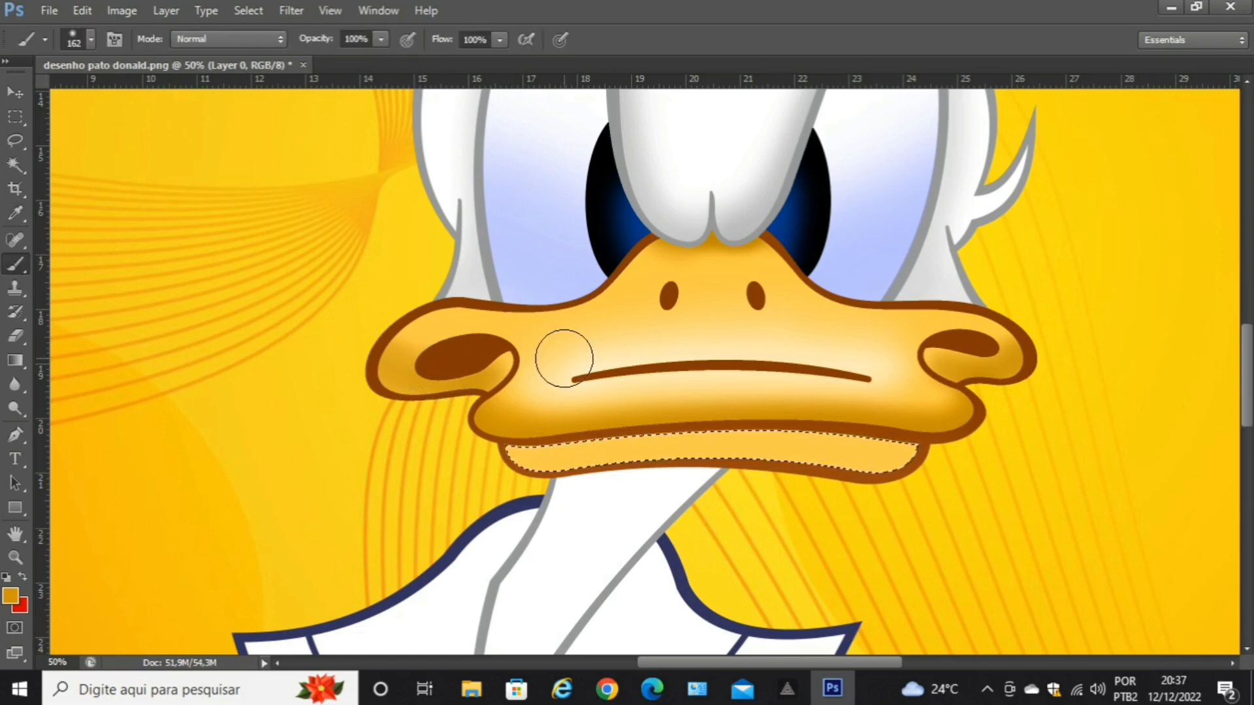
pyautogui.hotkey('ctrl', '+')
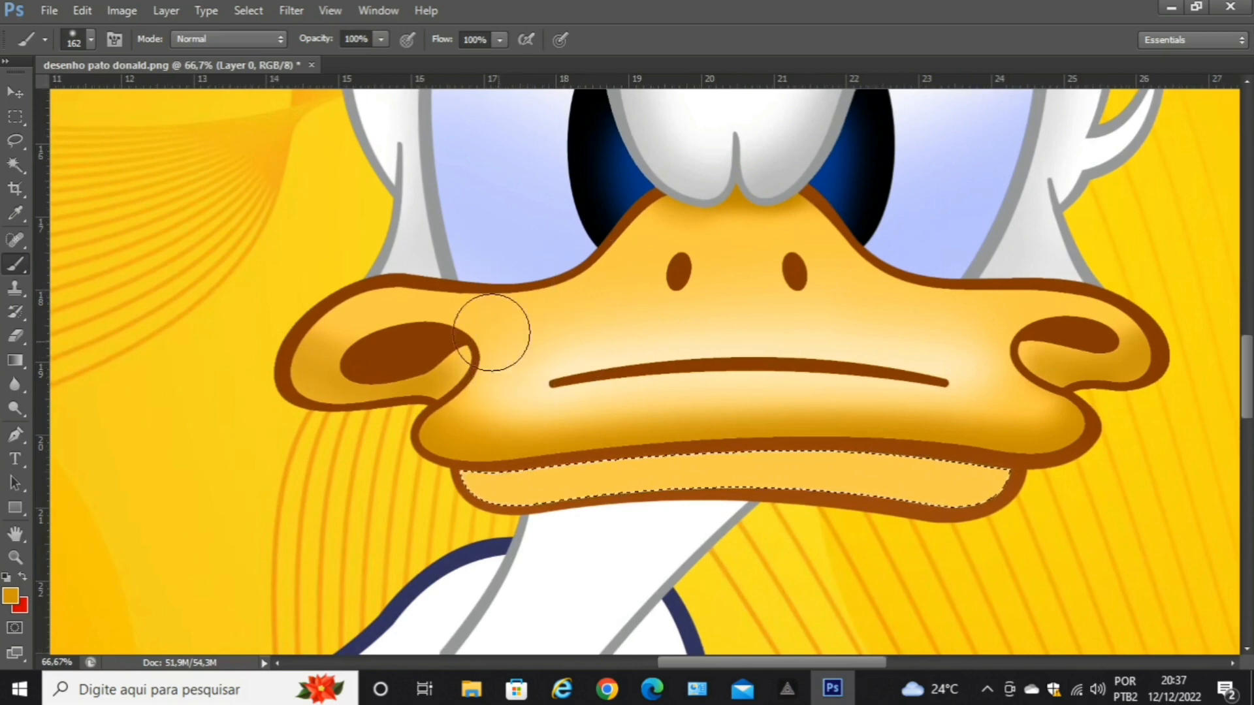
pyautogui.click(382, 38)
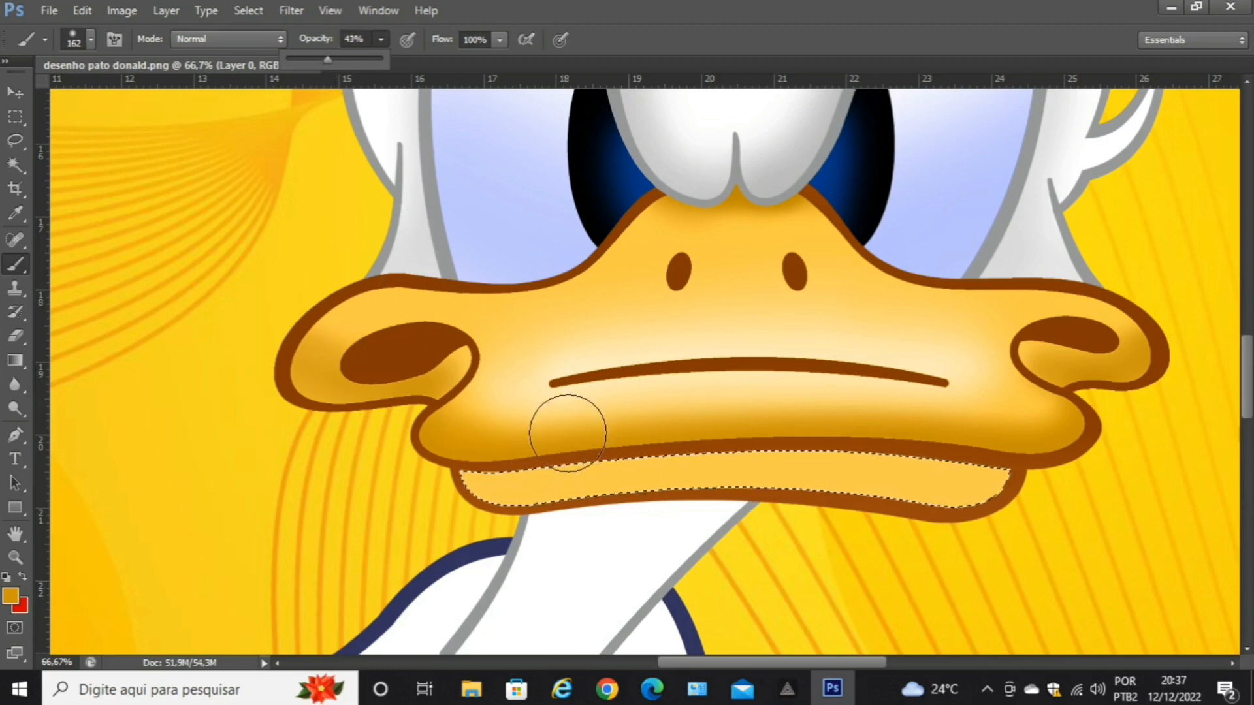
pyautogui.moveTo(568, 432)
pyautogui.mouseDown()
pyautogui.moveTo(871, 425)
pyautogui.moveTo(1049, 439)
pyautogui.moveTo(1012, 448)
pyautogui.moveTo(915, 428)
pyautogui.moveTo(717, 420)
pyautogui.moveTo(433, 442)
pyautogui.moveTo(847, 432)
pyautogui.moveTo(1064, 464)
pyautogui.moveTo(891, 432)
pyautogui.moveTo(594, 431)
pyautogui.moveTo(1047, 448)
pyautogui.moveTo(756, 425)
pyautogui.moveTo(567, 435)
pyautogui.moveTo(546, 401)
pyautogui.mouseUp()
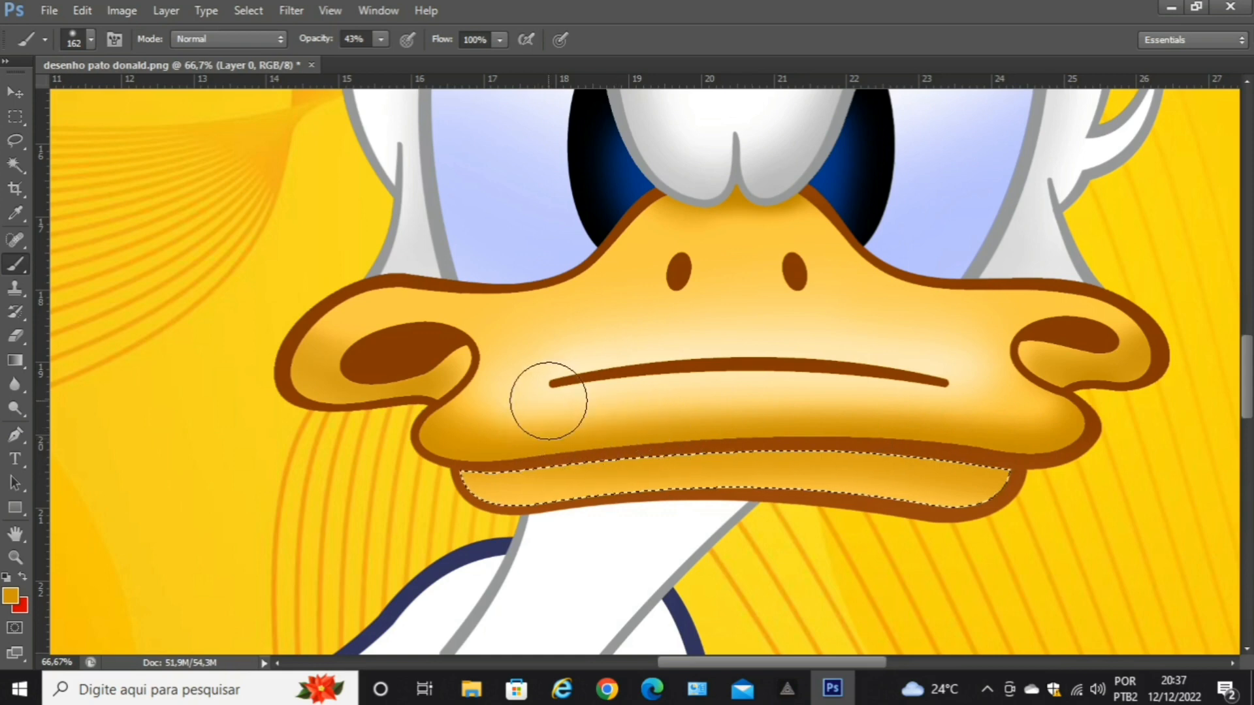
# Choose a darker golden brown foreground colour and brush a deeper shadow along the upper edge of the lower beak.
pyautogui.click(11, 595)
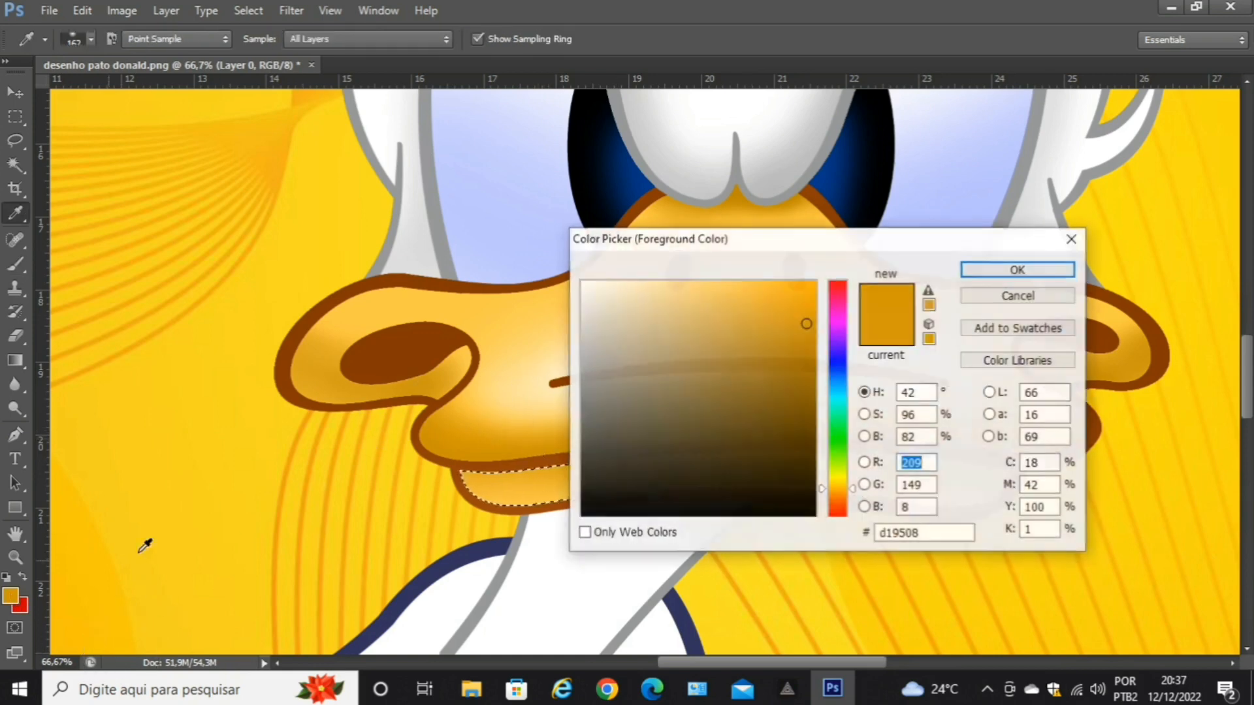
pyautogui.click(813, 352)
pyautogui.click(981, 273)
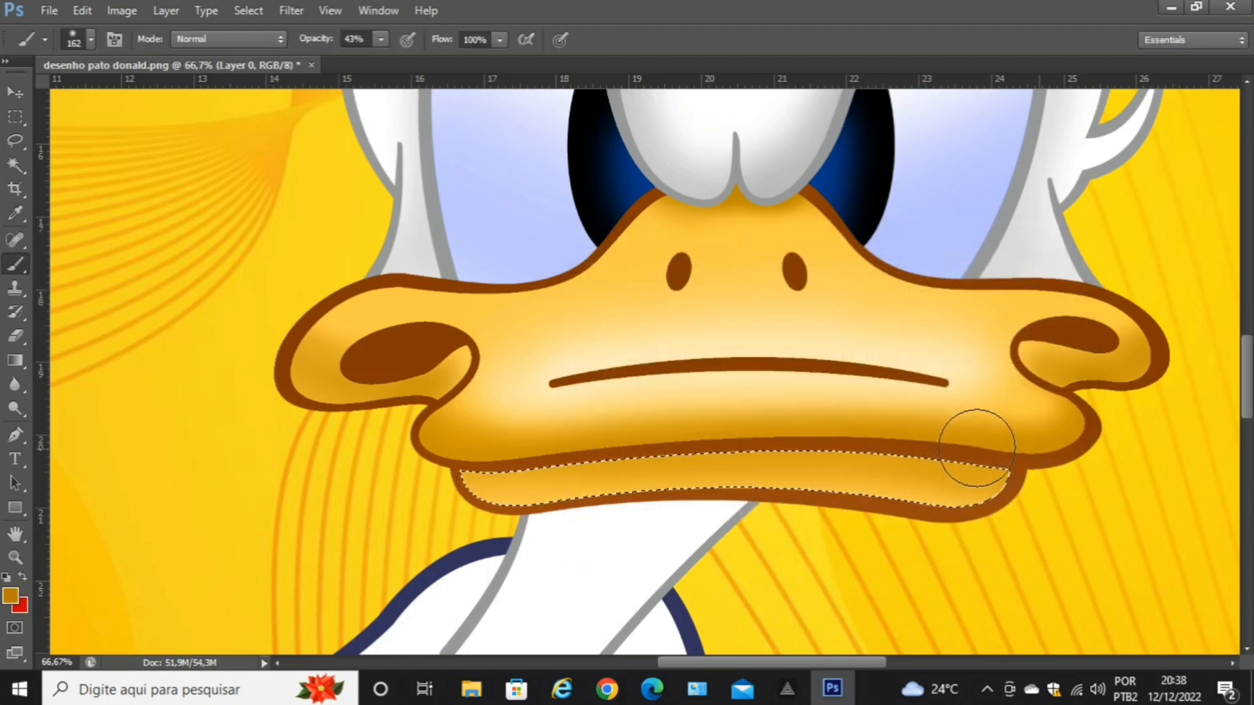
pyautogui.moveTo(879, 442)
pyautogui.mouseDown()
pyautogui.moveTo(647, 429)
pyautogui.moveTo(476, 442)
pyautogui.moveTo(948, 437)
pyautogui.moveTo(1060, 447)
pyautogui.moveTo(1064, 477)
pyautogui.moveTo(786, 428)
pyautogui.moveTo(507, 429)
pyautogui.moveTo(798, 429)
pyautogui.moveTo(1025, 447)
pyautogui.mouseUp()
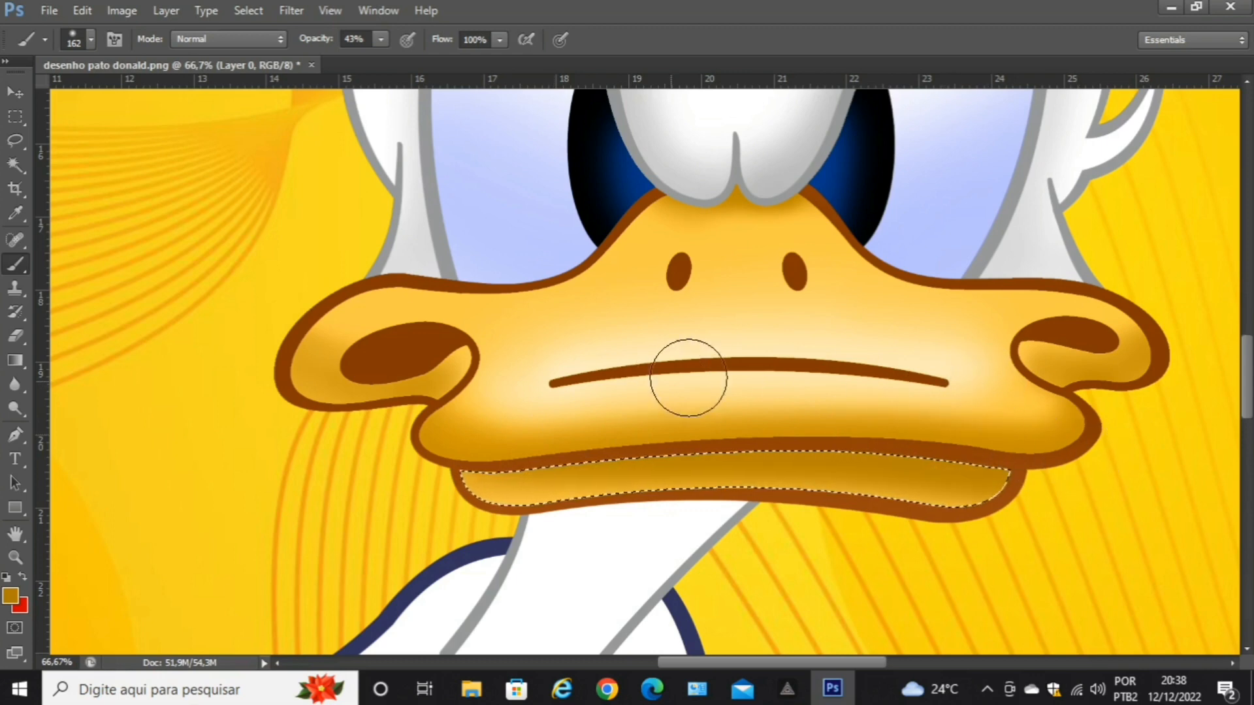
# Set the foreground colour to #9a6d03 and darken the shadow directly beneath the upper beak's outline.
pyautogui.click(11, 595)
pyautogui.click(811, 374)
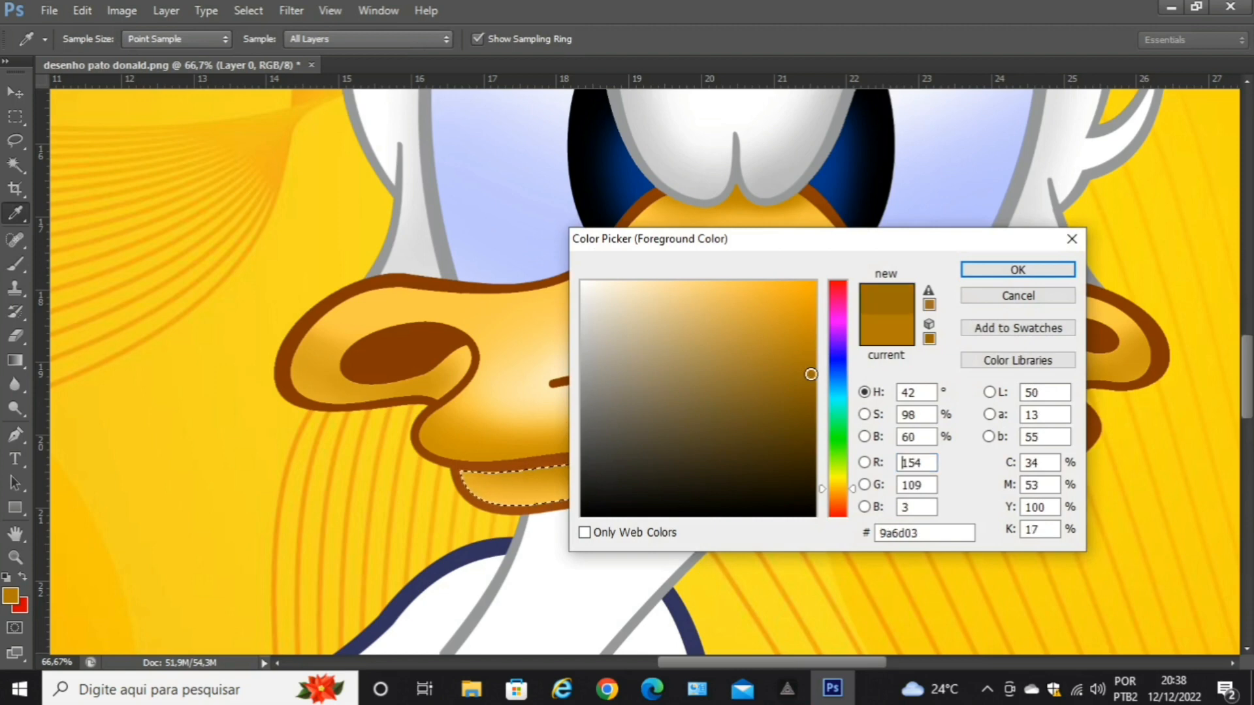
pyautogui.click(1029, 274)
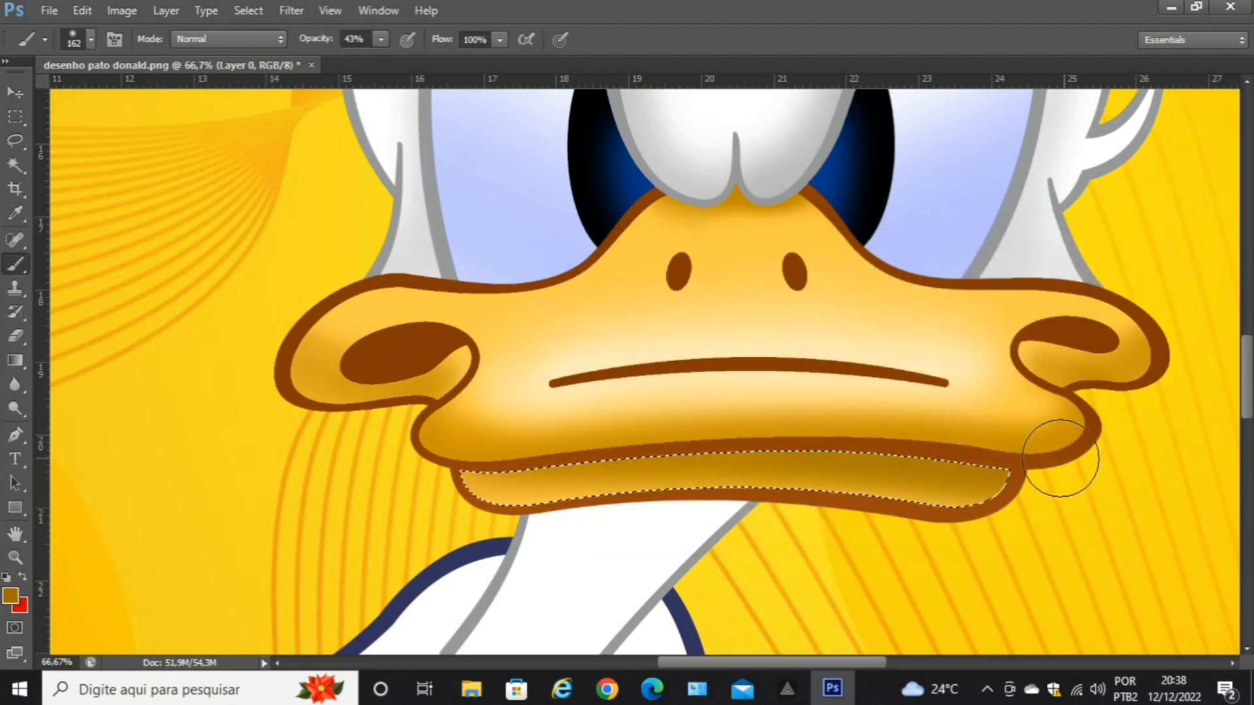
pyautogui.moveTo(1059, 459)
pyautogui.mouseDown()
pyautogui.moveTo(908, 426)
pyautogui.moveTo(522, 440)
pyautogui.moveTo(809, 435)
pyautogui.moveTo(1062, 449)
pyautogui.moveTo(747, 419)
pyautogui.moveTo(484, 429)
pyautogui.moveTo(871, 433)
pyautogui.moveTo(1065, 454)
pyautogui.moveTo(785, 413)
pyautogui.moveTo(745, 422)
pyautogui.mouseUp()
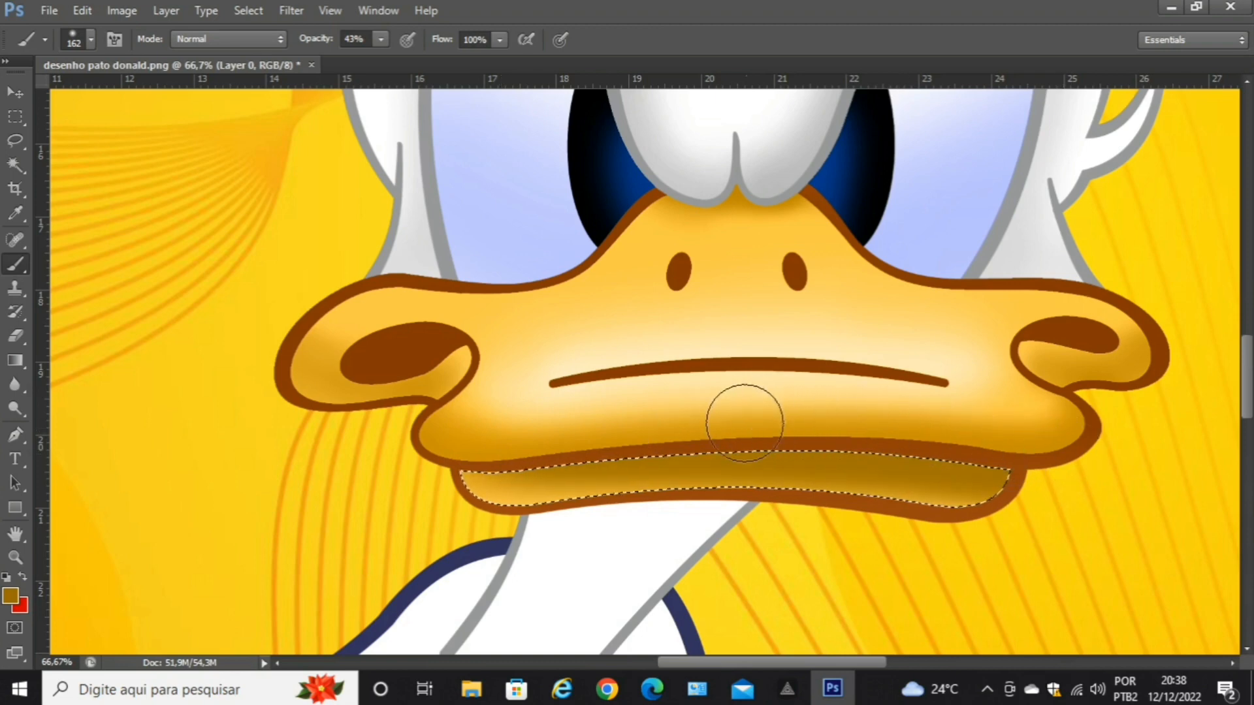
# Sample the light orange from between the upper beak's nostrils and lighten the lower beak's bottom edge with a 78 px brush.
pyautogui.click(15, 213)
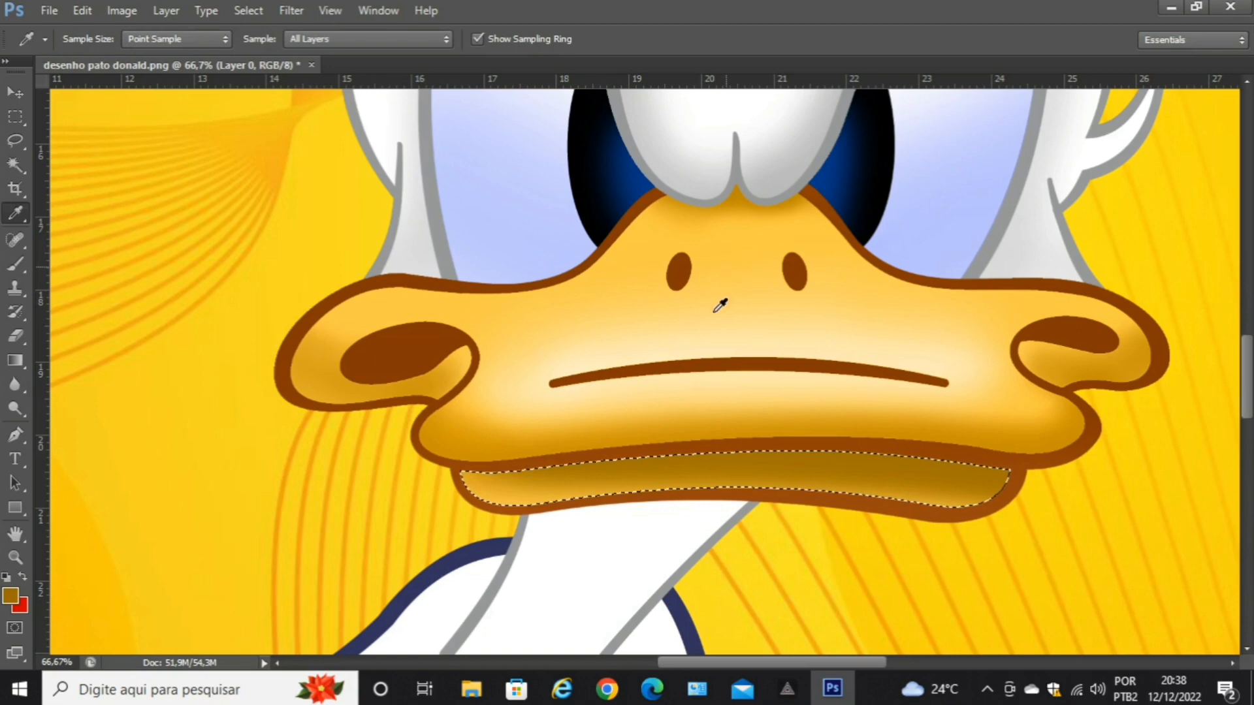
pyautogui.click(727, 267)
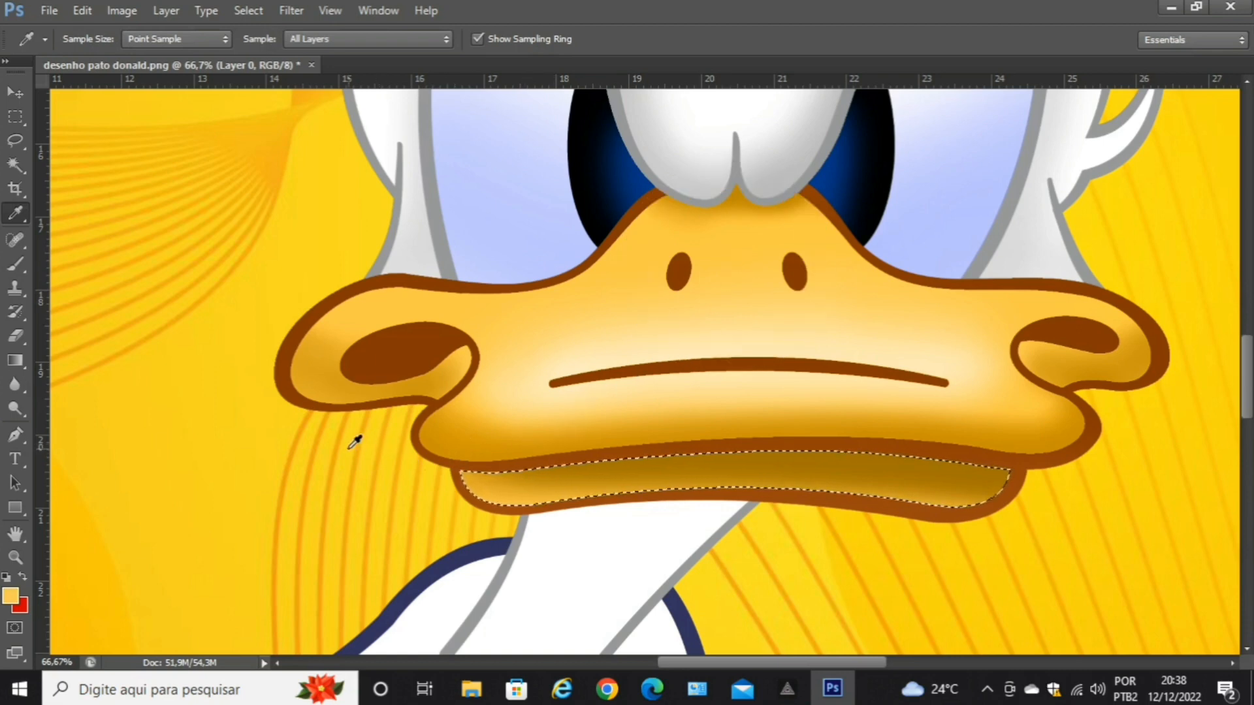
pyautogui.click(18, 265)
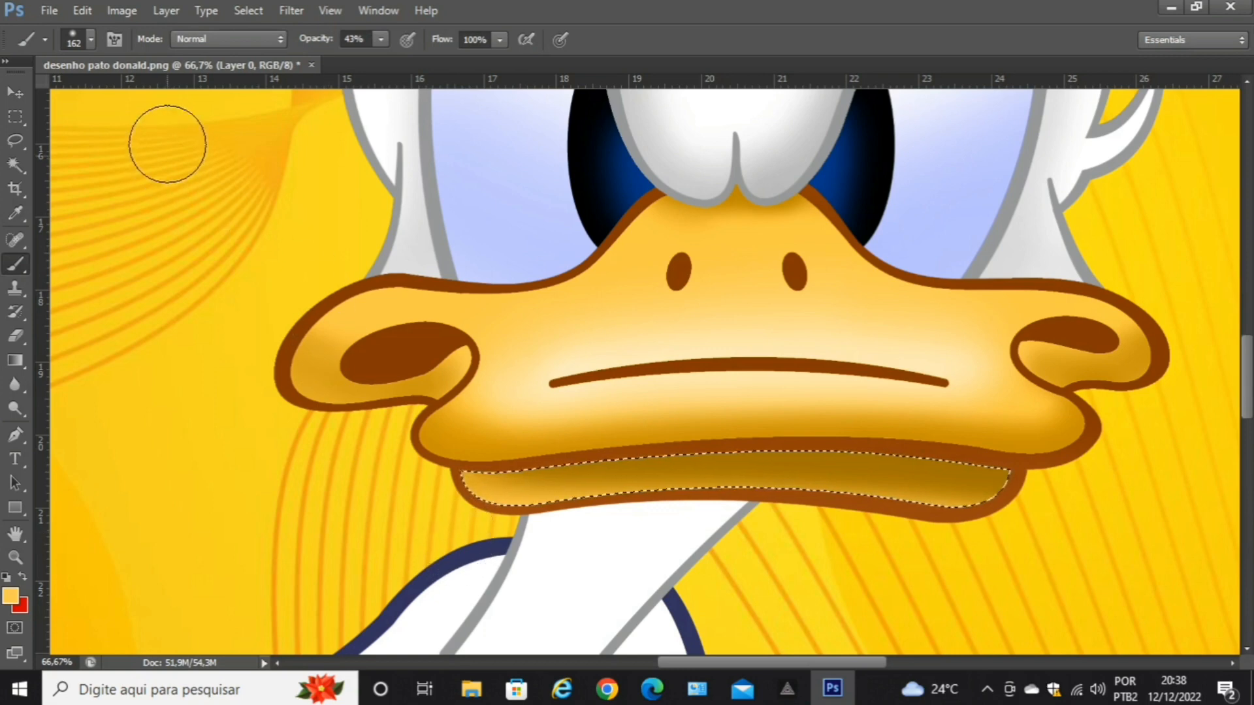
pyautogui.click(92, 42)
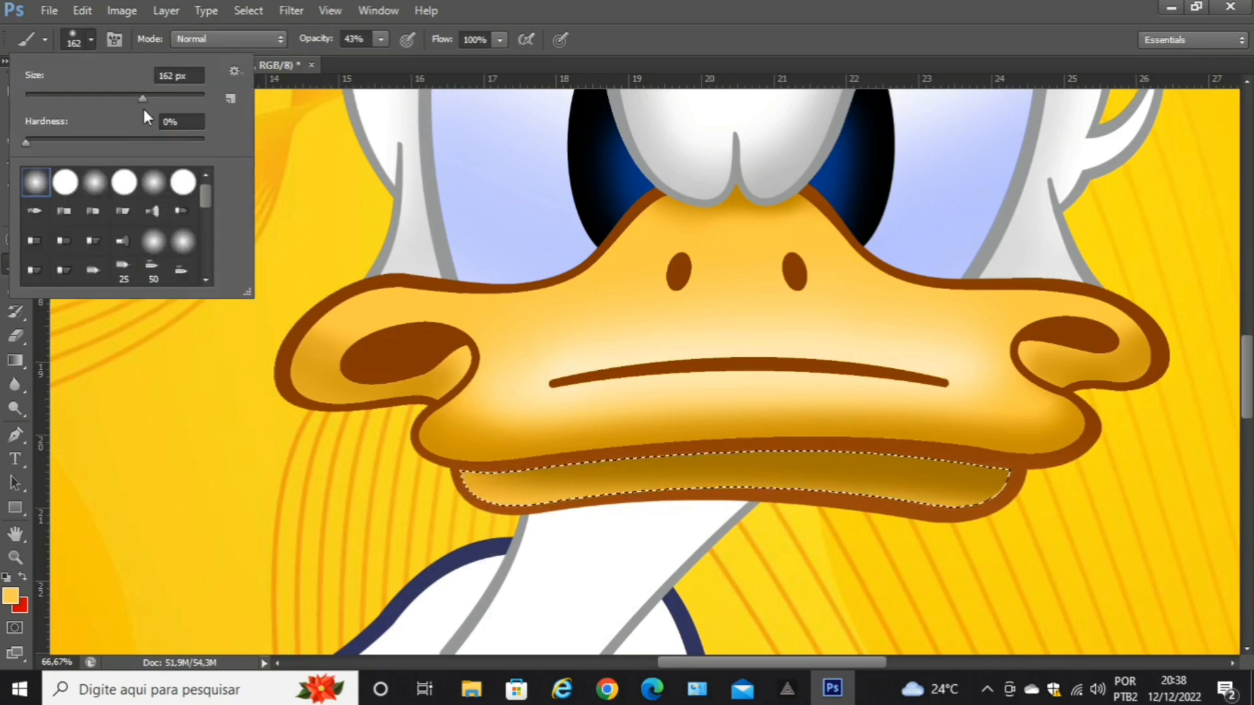
pyautogui.moveTo(146, 96); pyautogui.dragTo(95, 100)
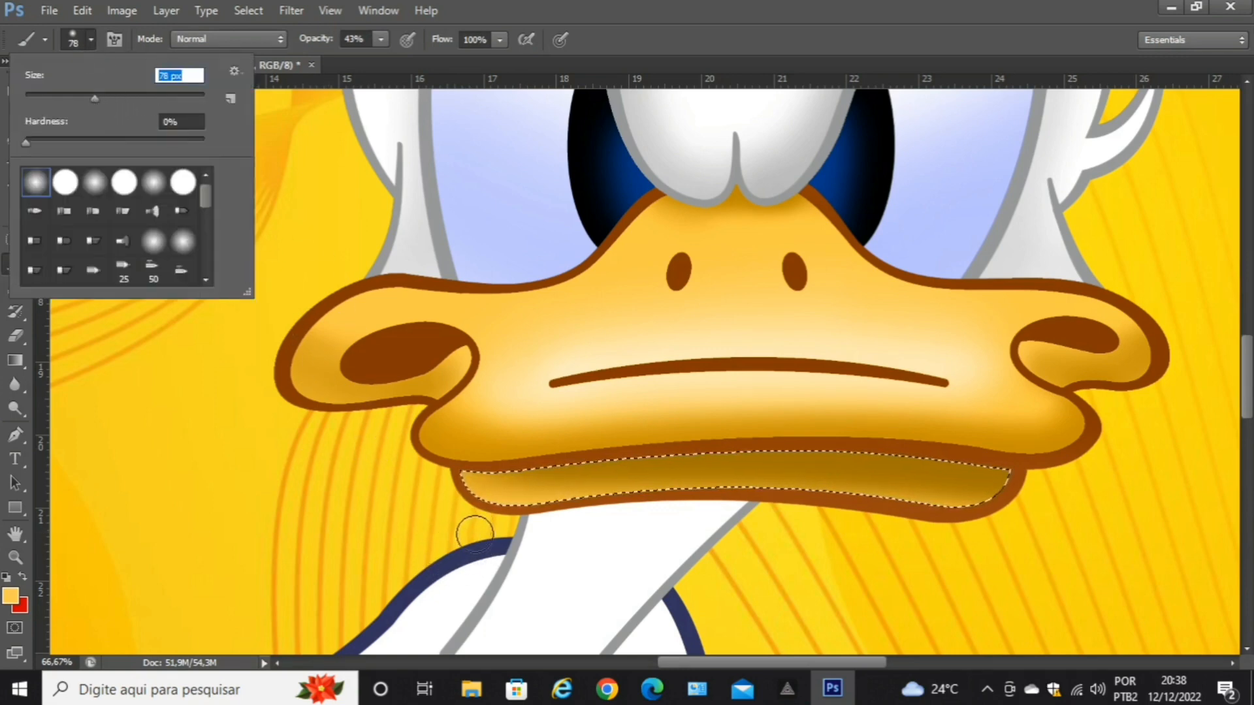
pyautogui.moveTo(480, 519); pyautogui.dragTo(525, 512)
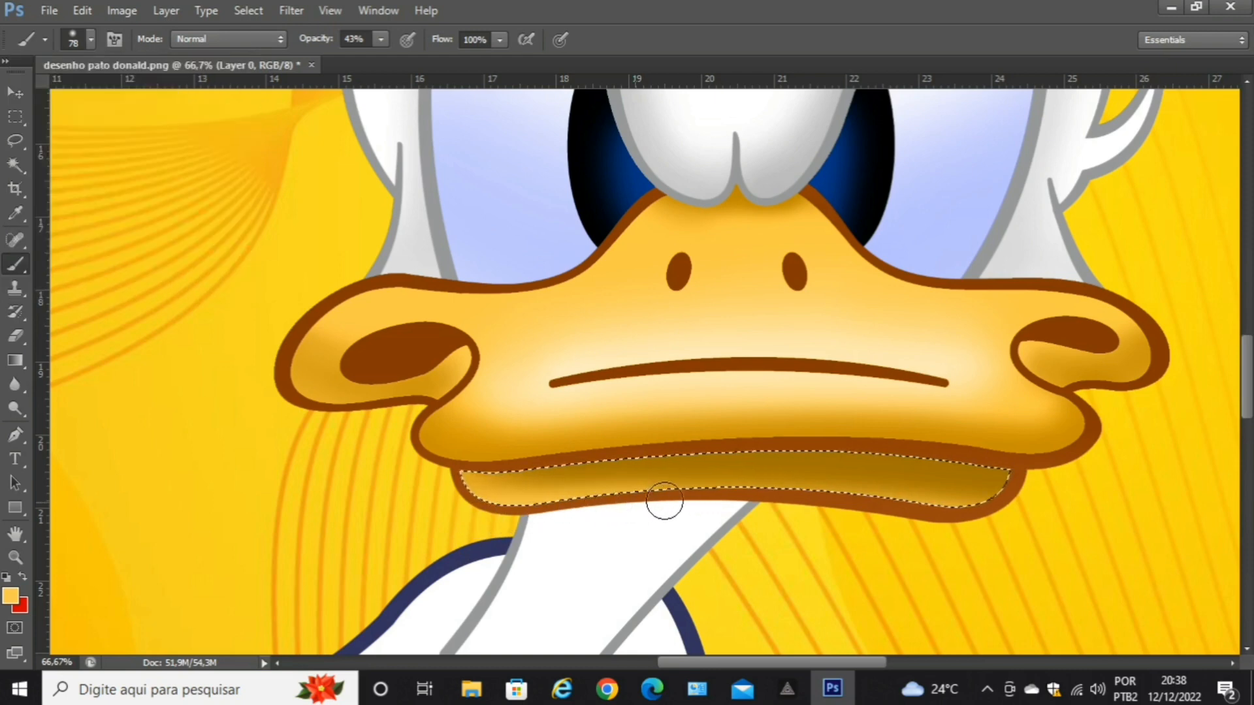
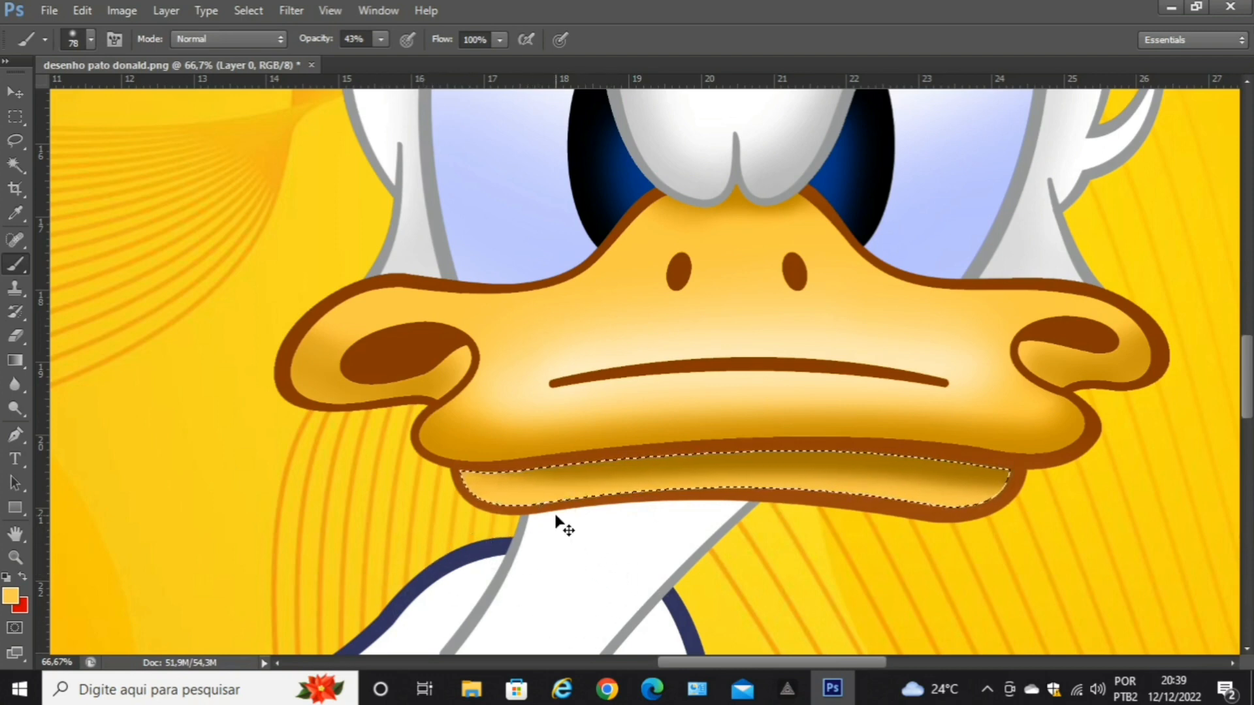
# Deselect the lower beak and save the drawing.
pyautogui.hotkey('ctrl', '-')
pyautogui.hotkey('ctrl', '-')
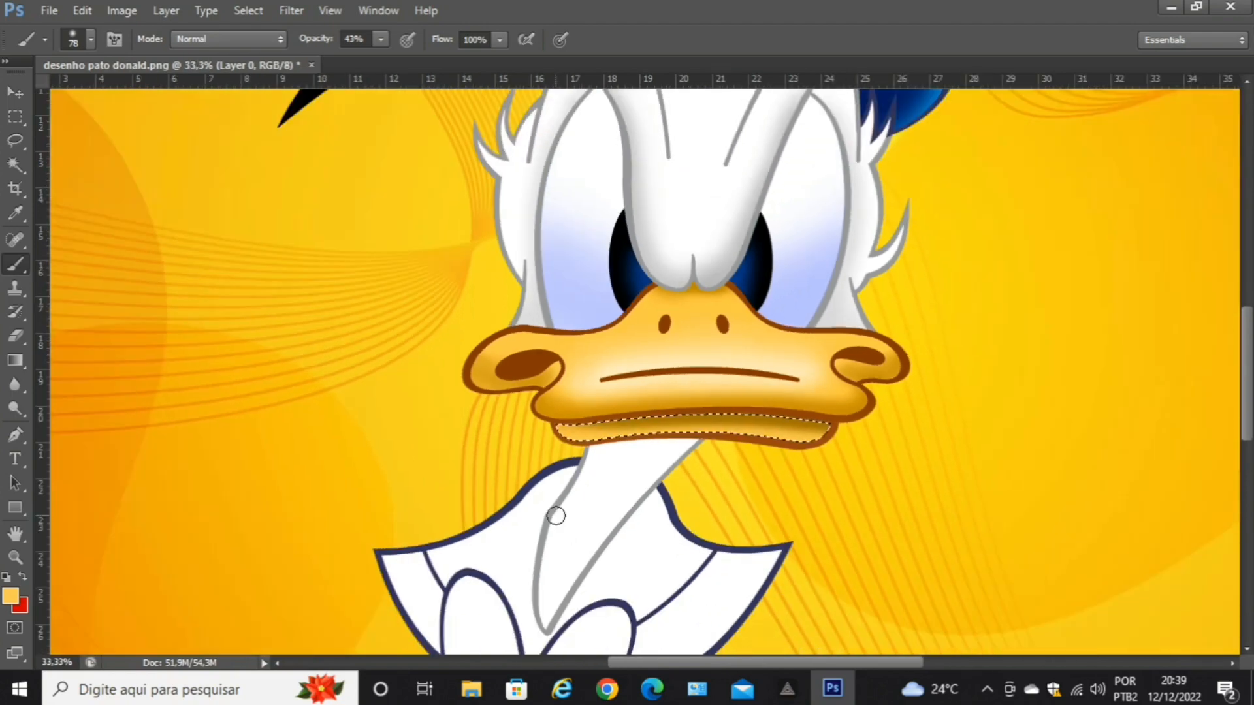
pyautogui.hotkey('ctrl', '-')
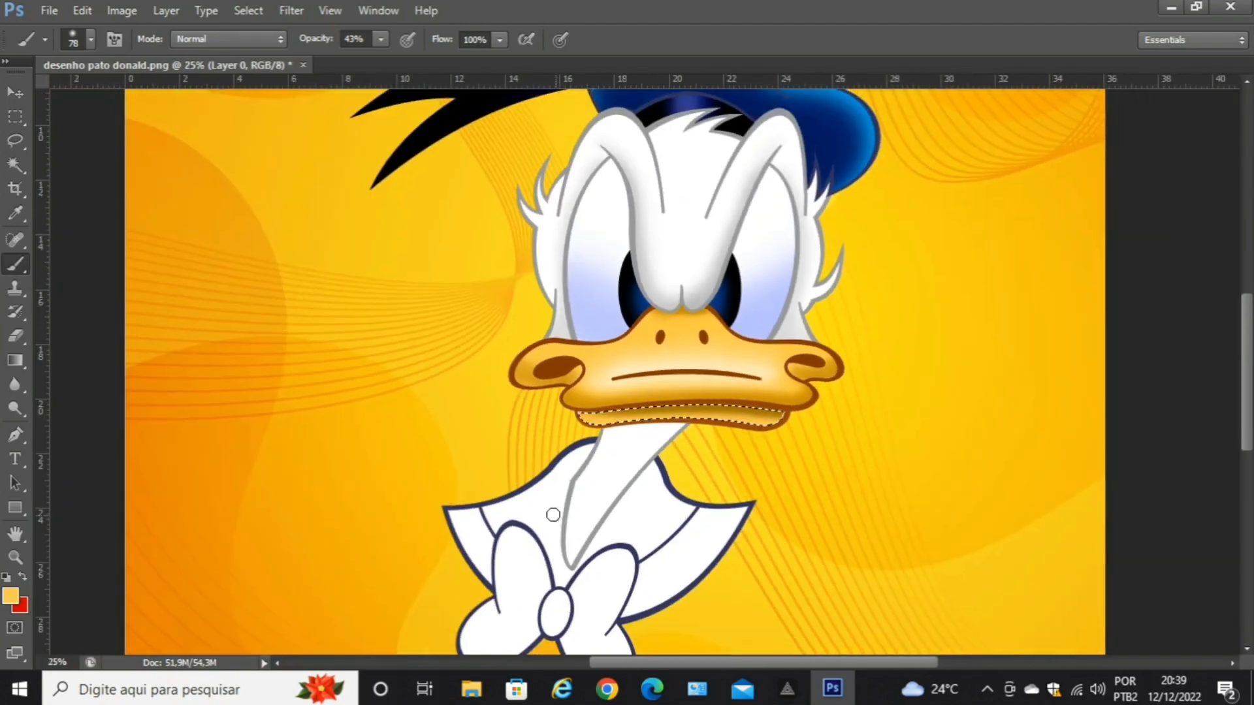
pyautogui.click(15, 117)
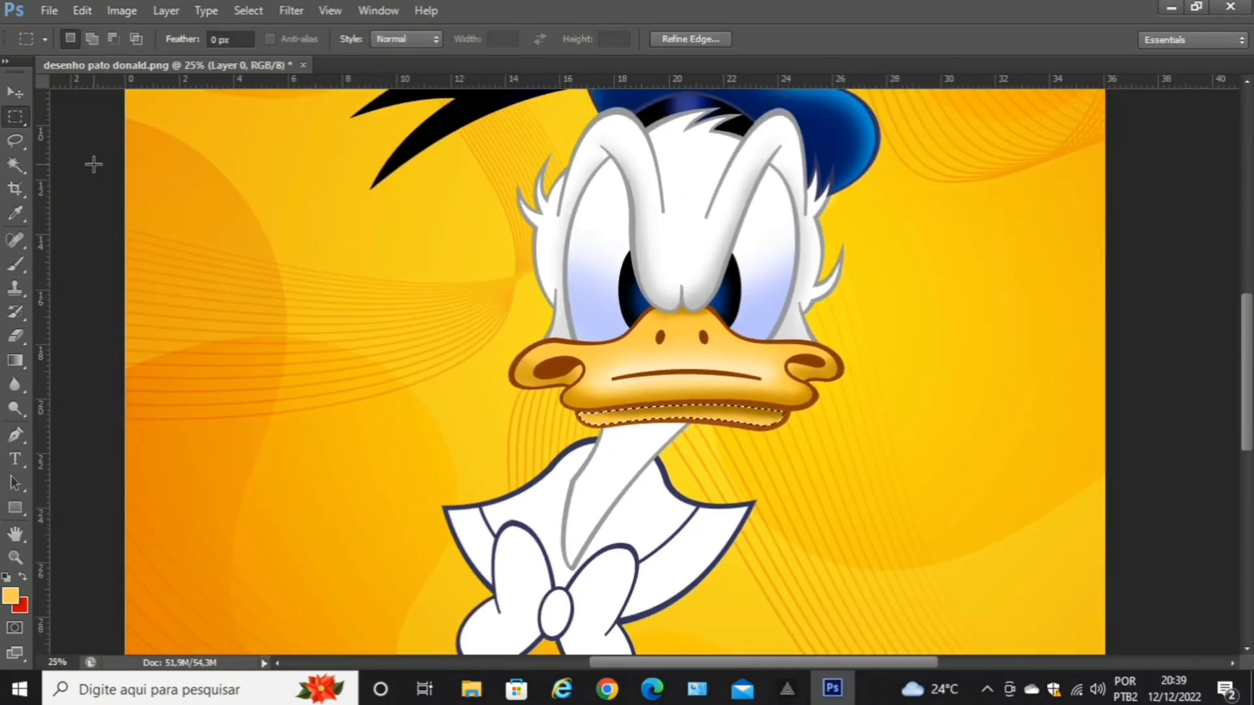
pyautogui.hotkey('ctrl', 'd')
pyautogui.moveTo(182, 253); pyautogui.dragTo(103, 290)
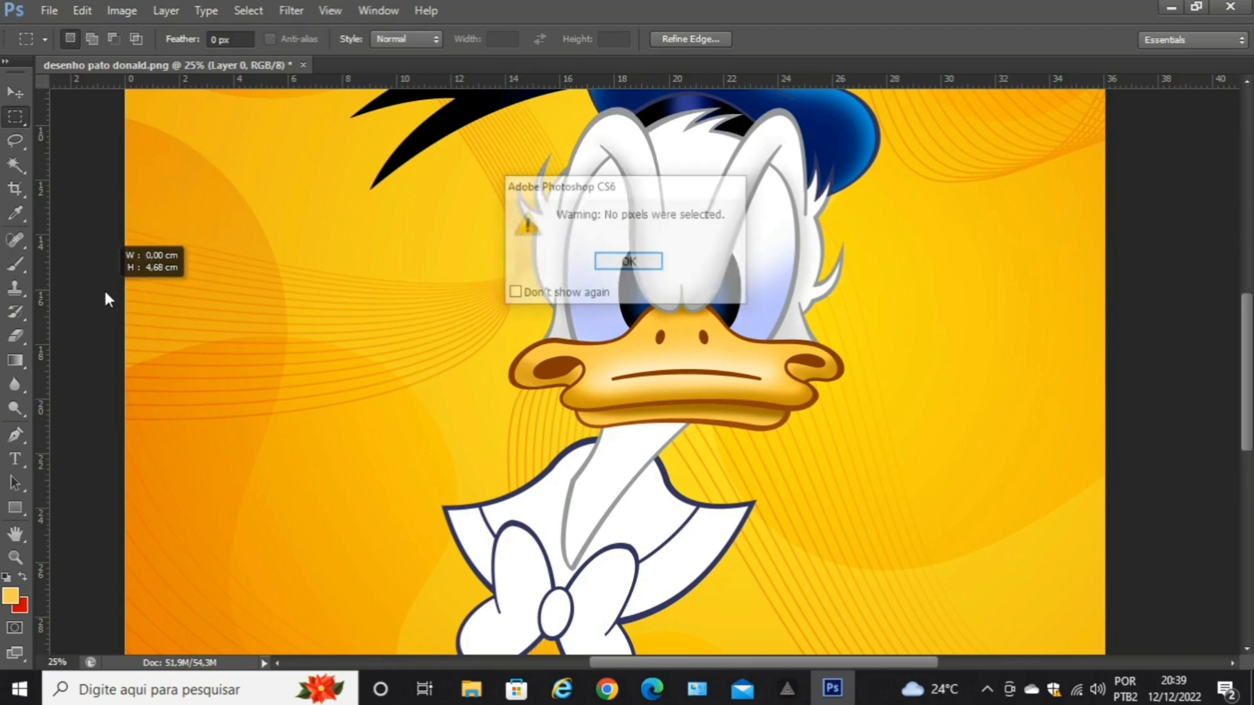
pyautogui.click(612, 263)
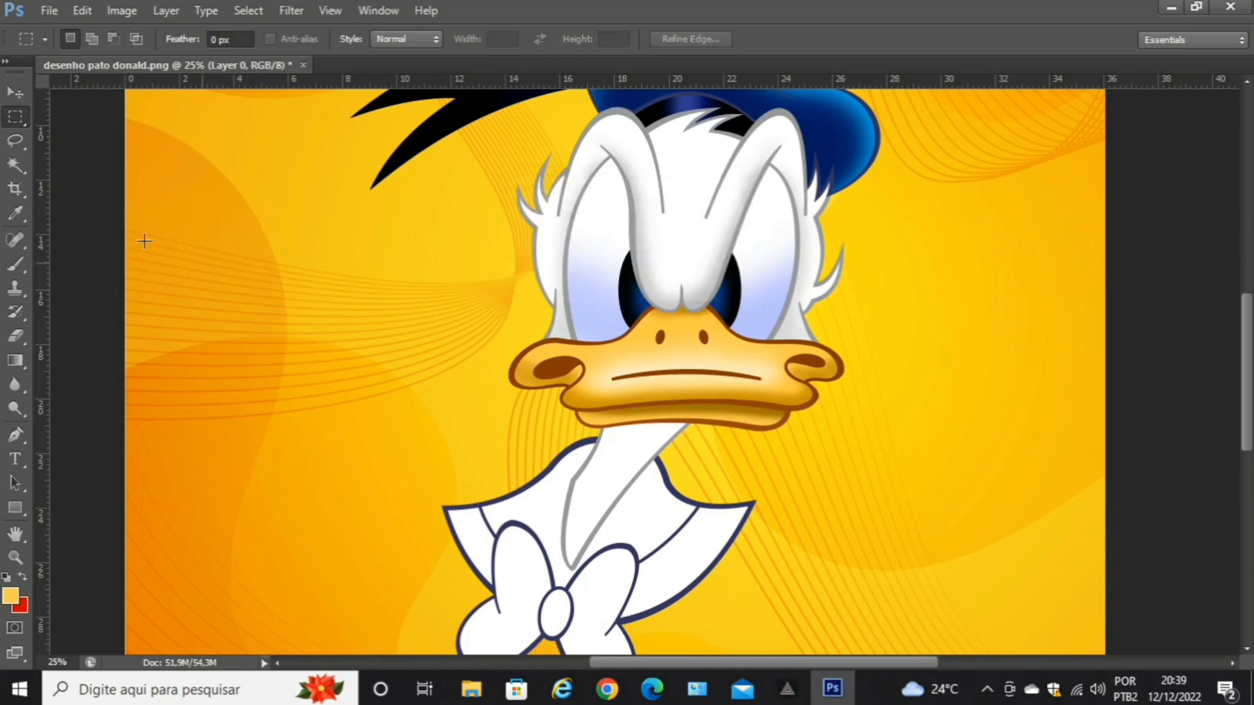
pyautogui.click(19, 95)
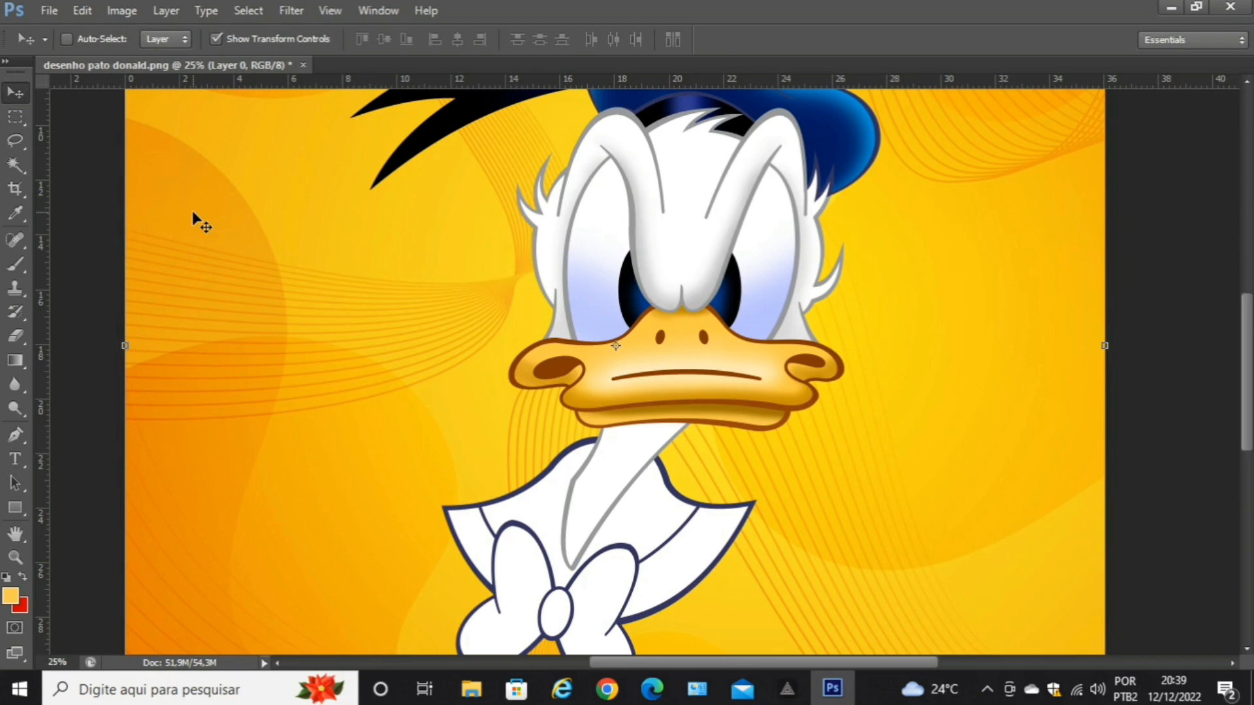
pyautogui.hotkey('ctrl', 's')
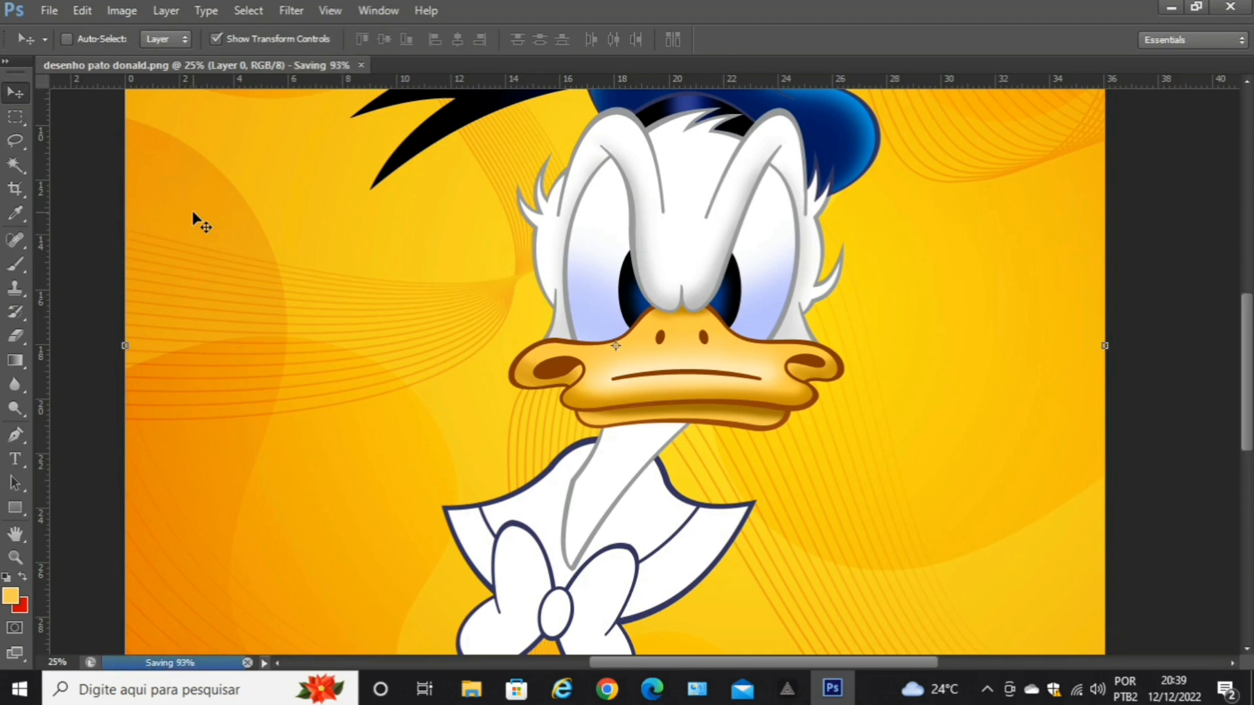
# Select the white neck area beneath the beak with the Magic Wand.
pyautogui.hotkey('ctrl', '-')
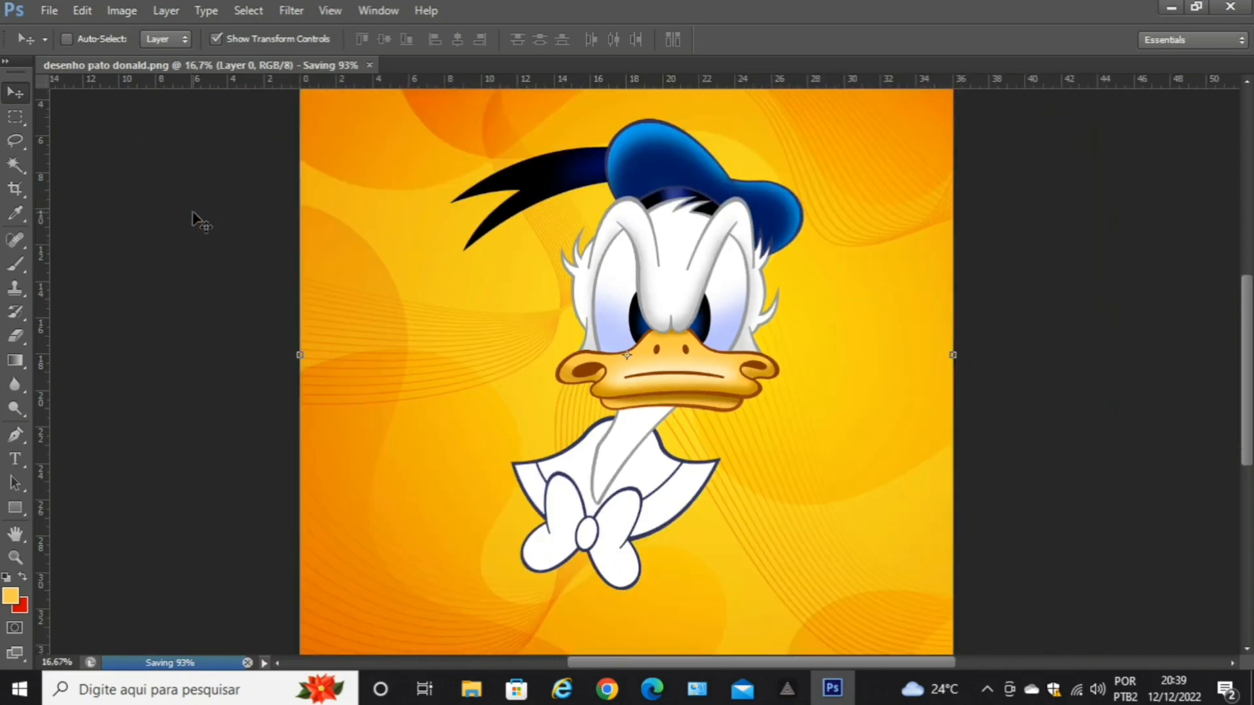
pyautogui.hotkey('ctrl', '-')
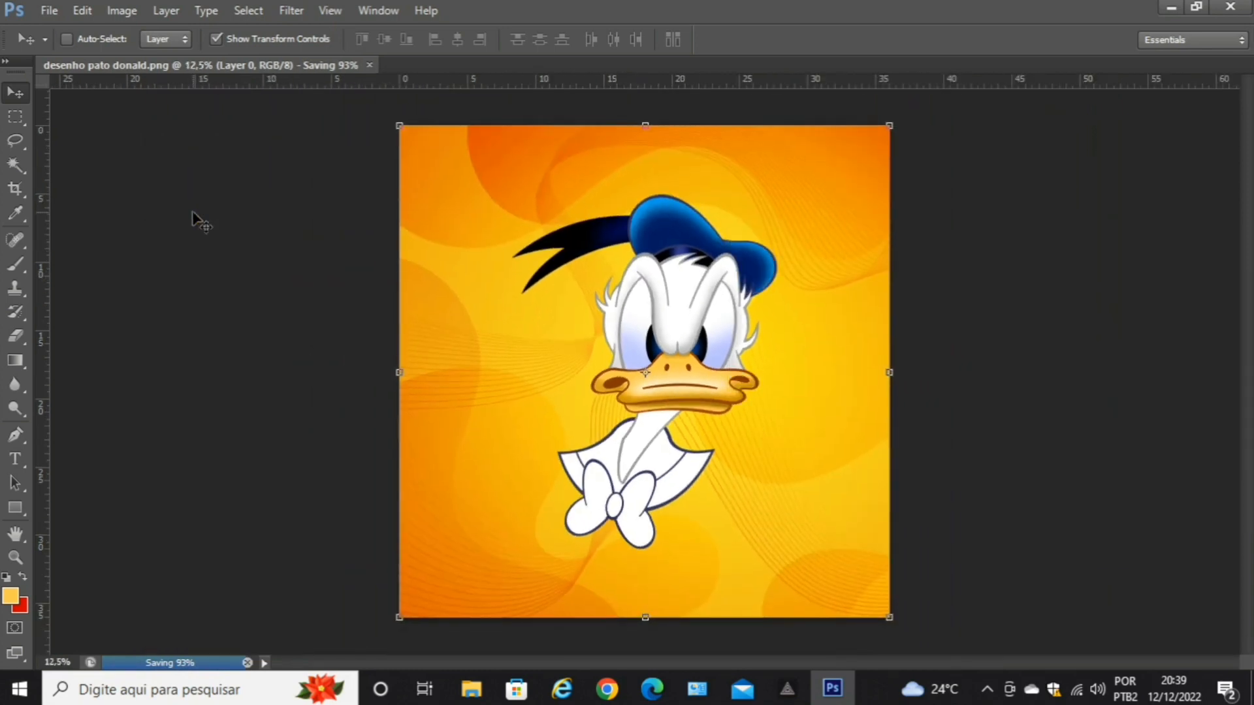
pyautogui.hotkey('ctrl', '+')
pyautogui.hotkey('ctrl', '+')
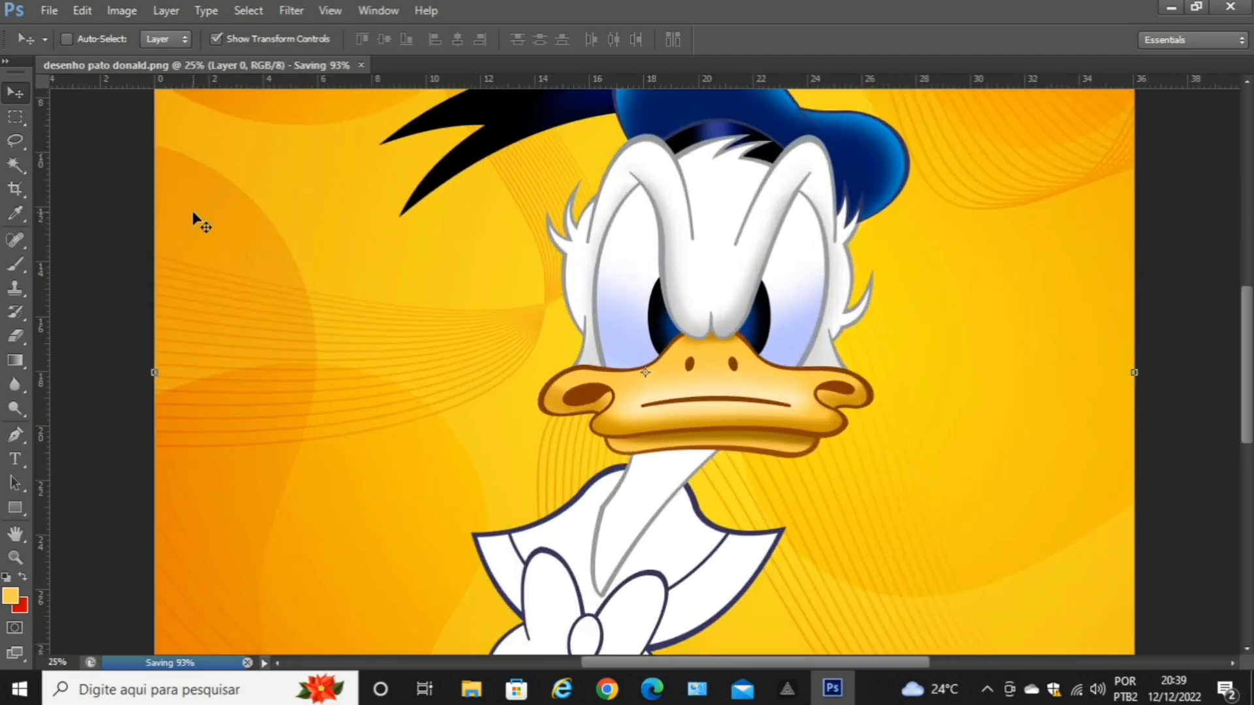
pyautogui.hotkey('ctrl', '+')
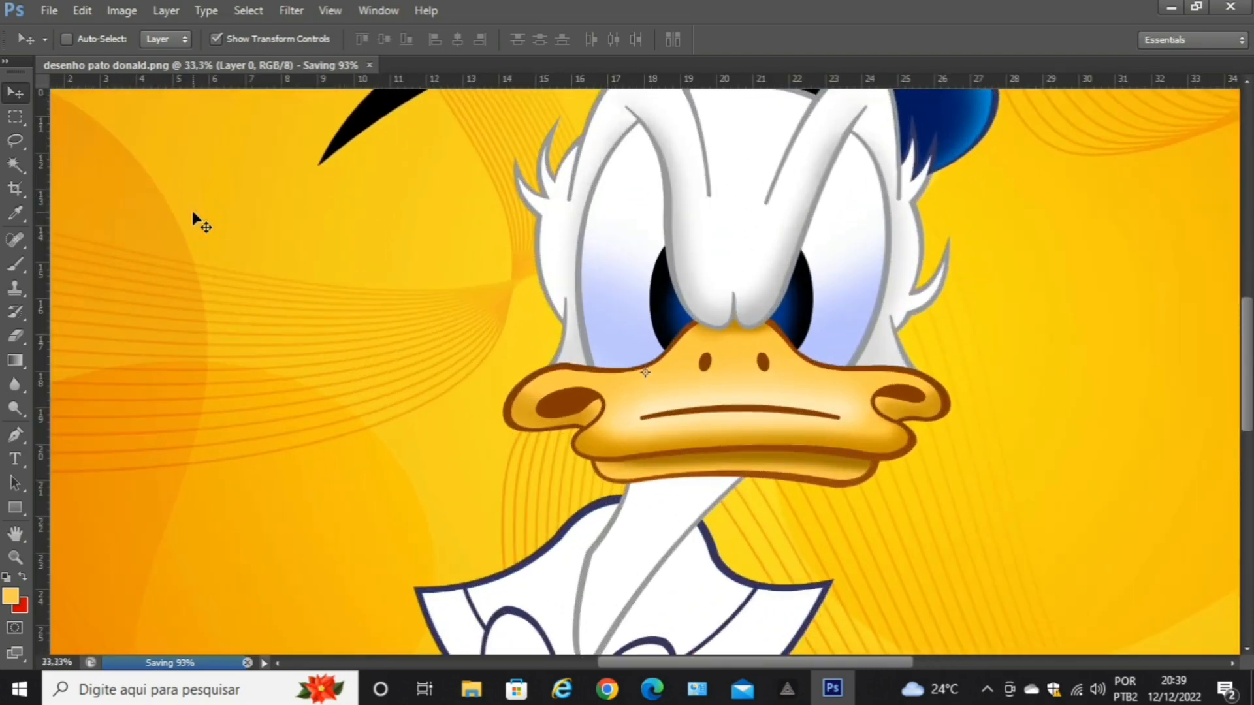
pyautogui.hotkey('ctrl', '+')
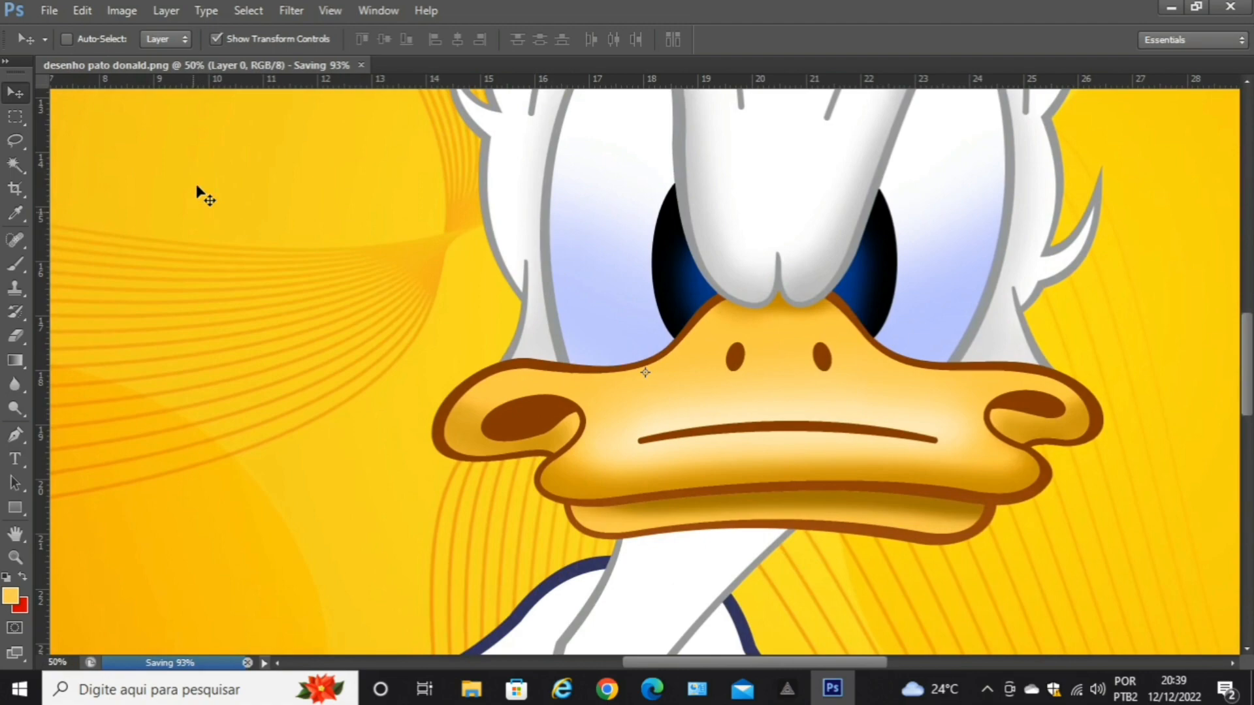
pyautogui.scroll(-5, 910, 340)
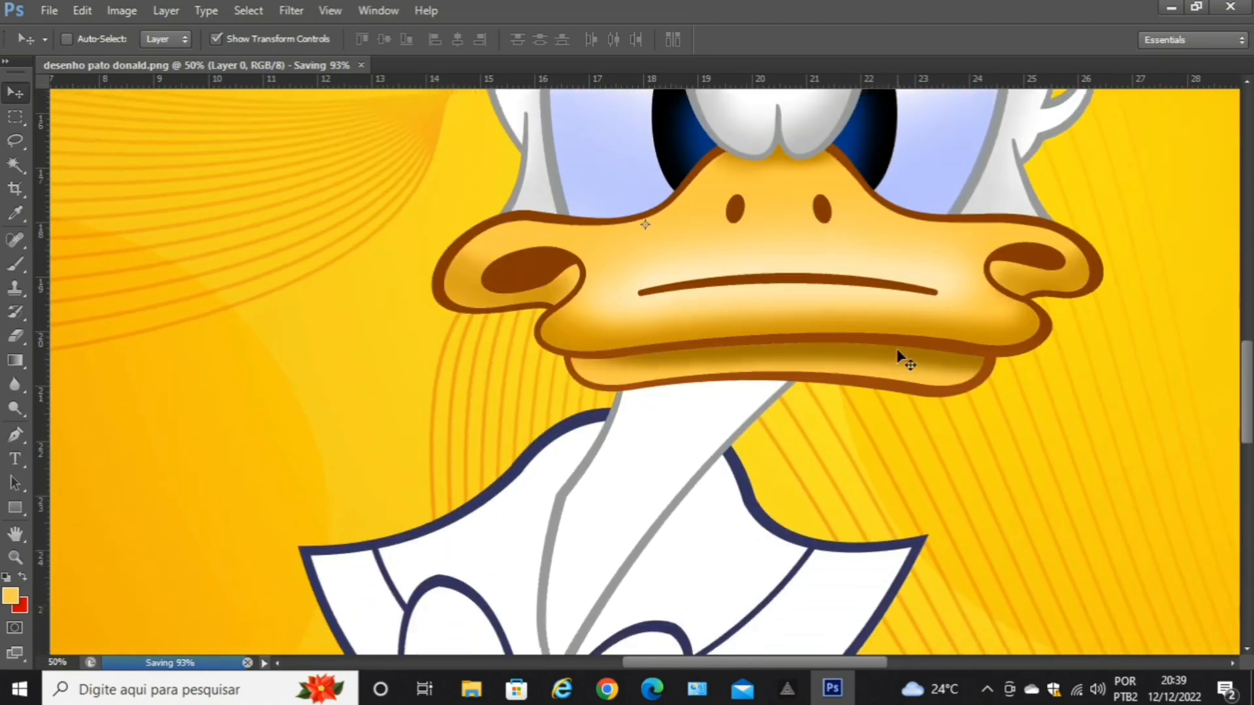
pyautogui.scroll(-1, 900, 371)
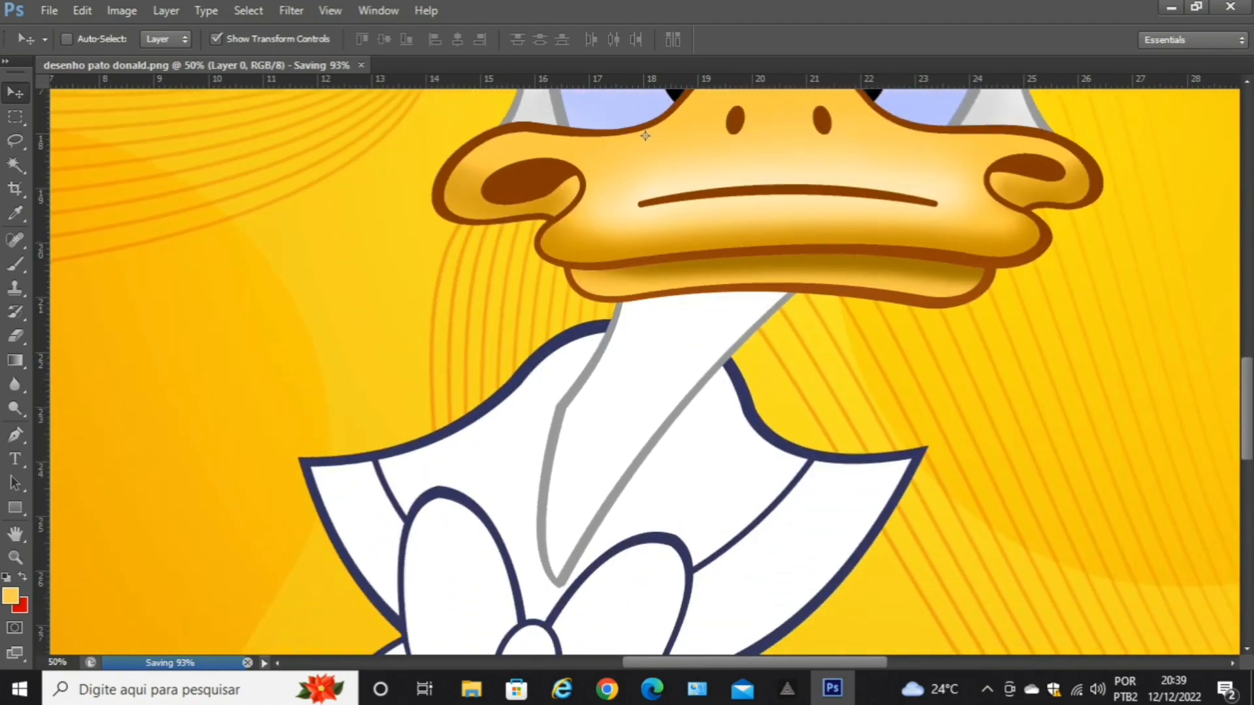
pyautogui.click(15, 165)
pyautogui.click(637, 347)
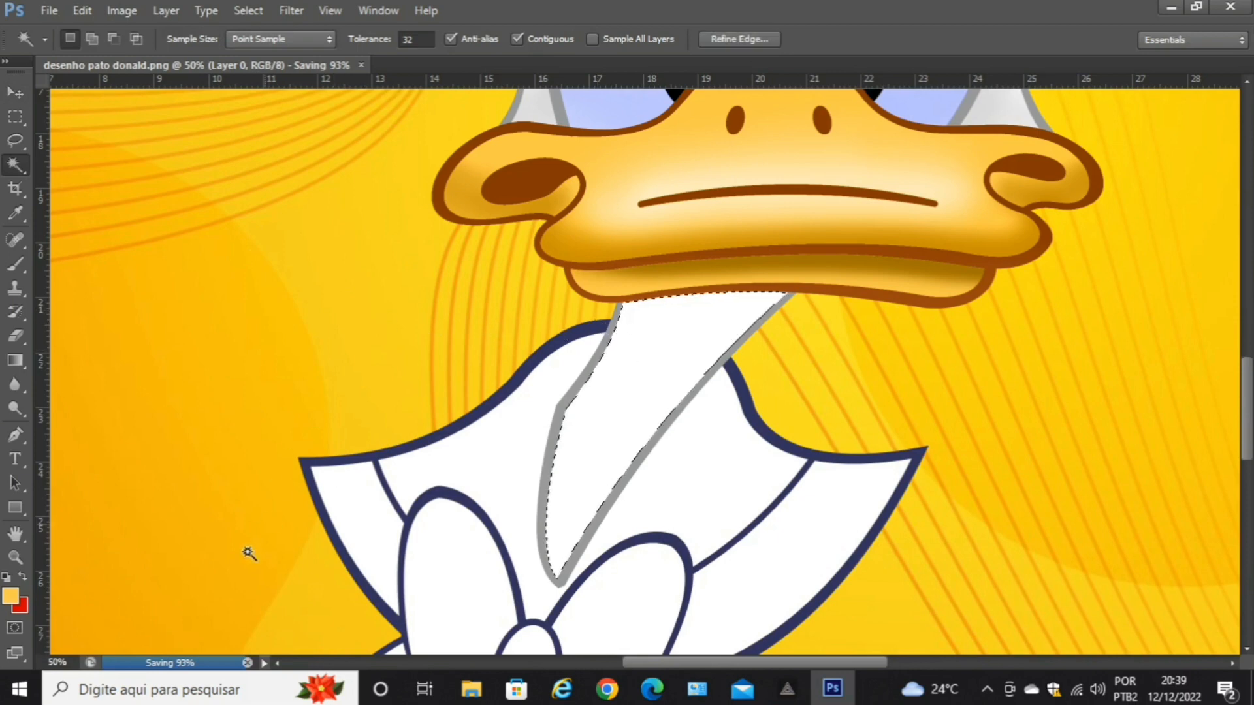
# Set the foreground colour to grey #a2a2a1 and brush a shadow across the top of the selected neck with a 164 px brush.
pyautogui.click(12, 596)
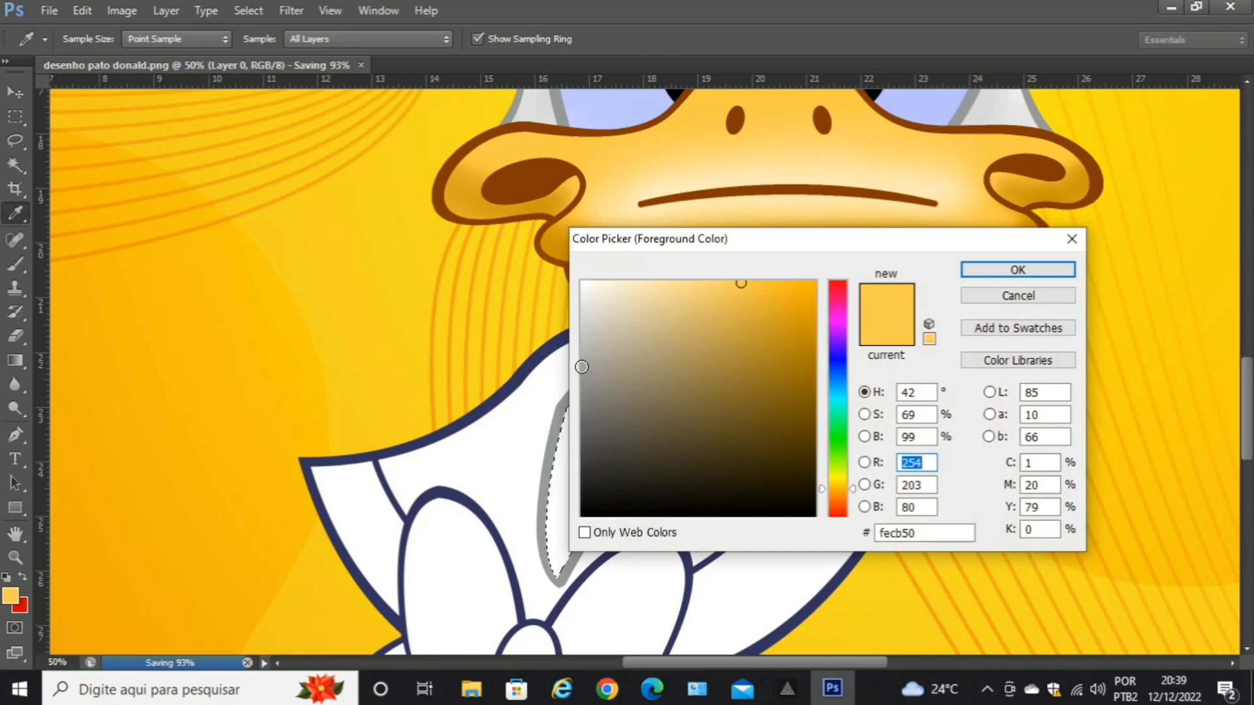
pyautogui.click(582, 367)
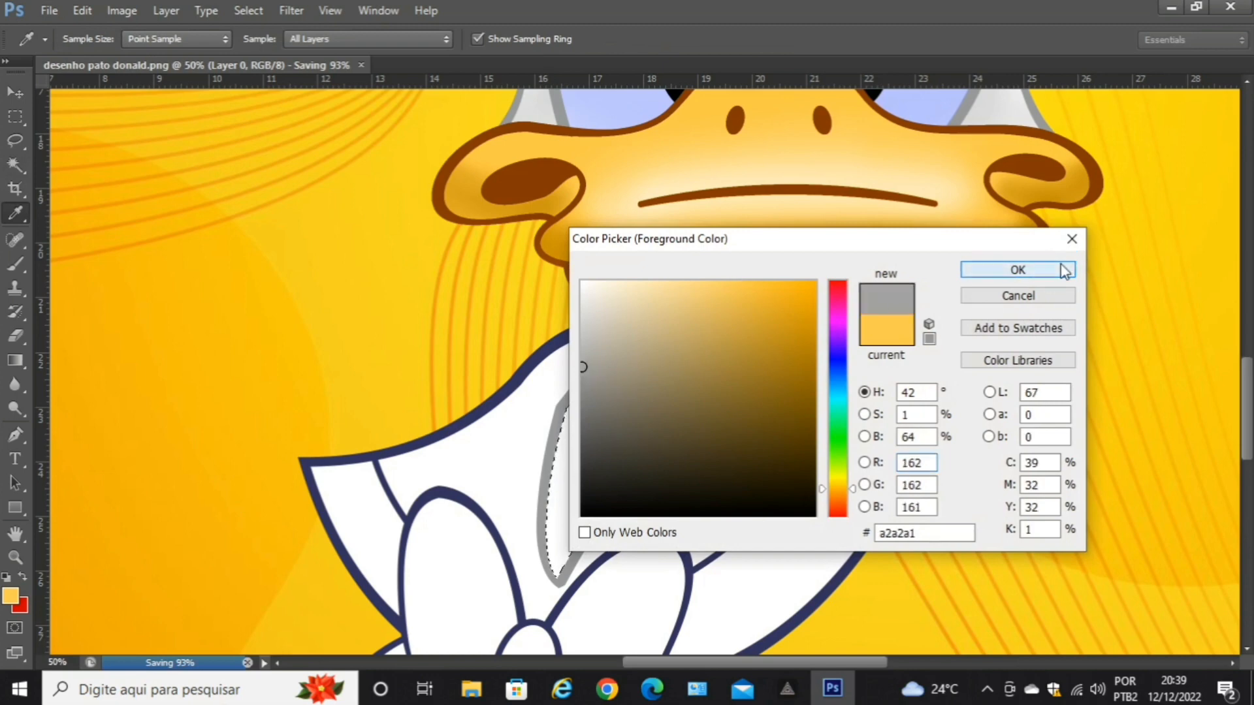
pyautogui.click(1063, 269)
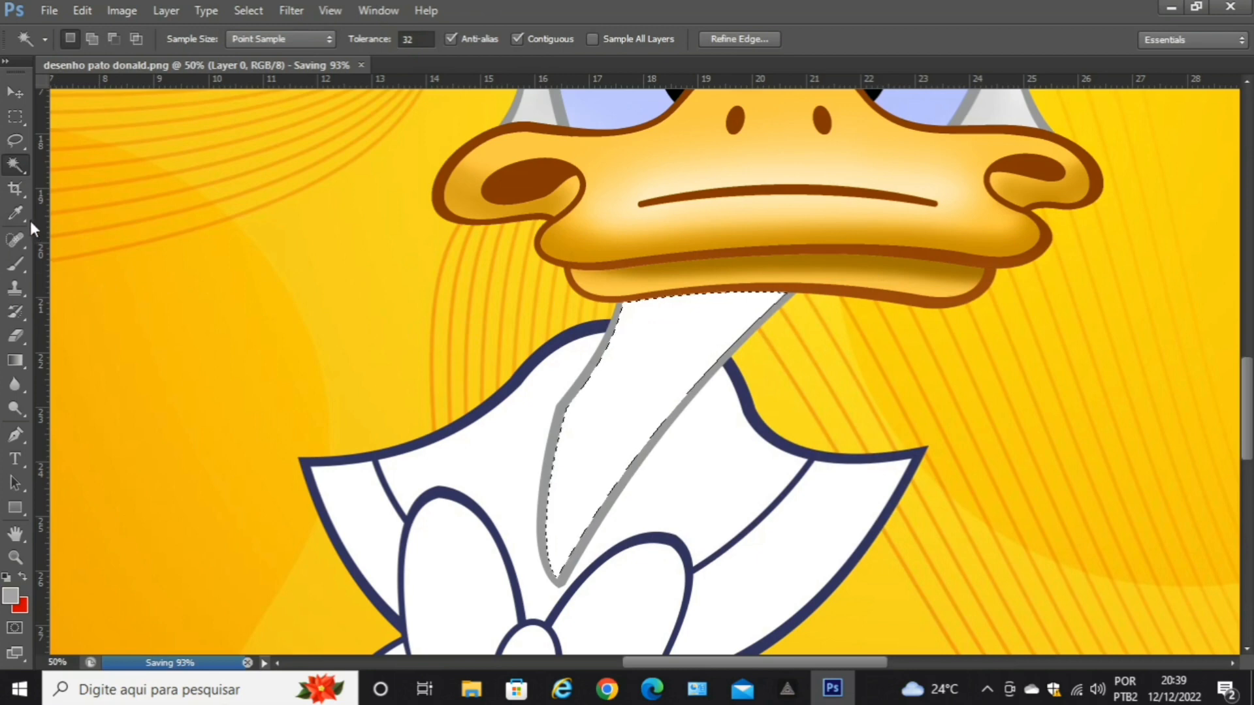
pyautogui.click(16, 264)
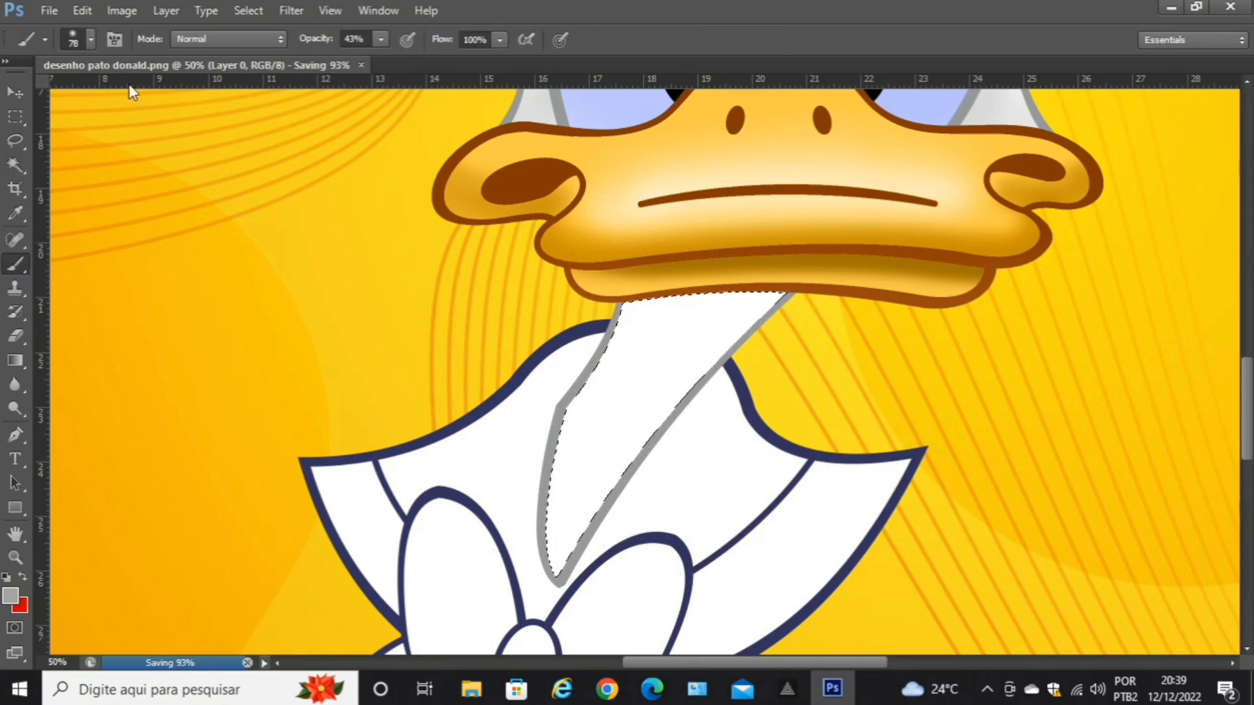
pyautogui.click(91, 39)
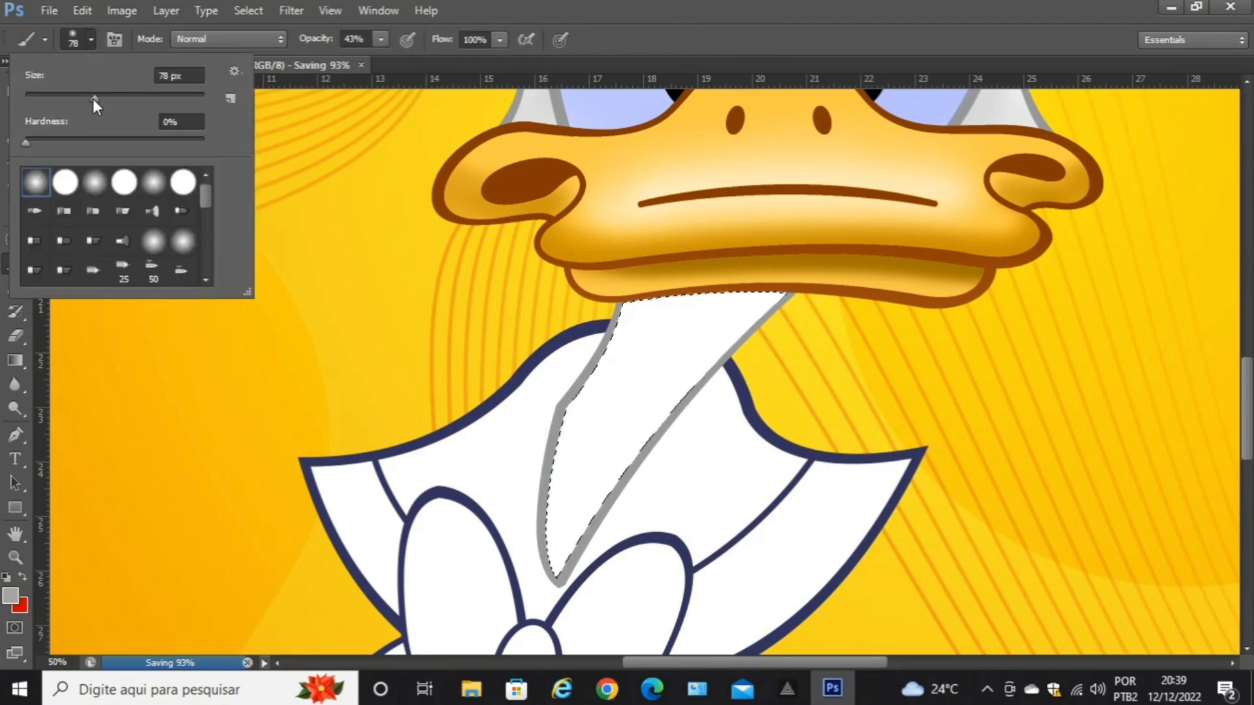
pyautogui.moveTo(93, 99); pyautogui.dragTo(143, 104)
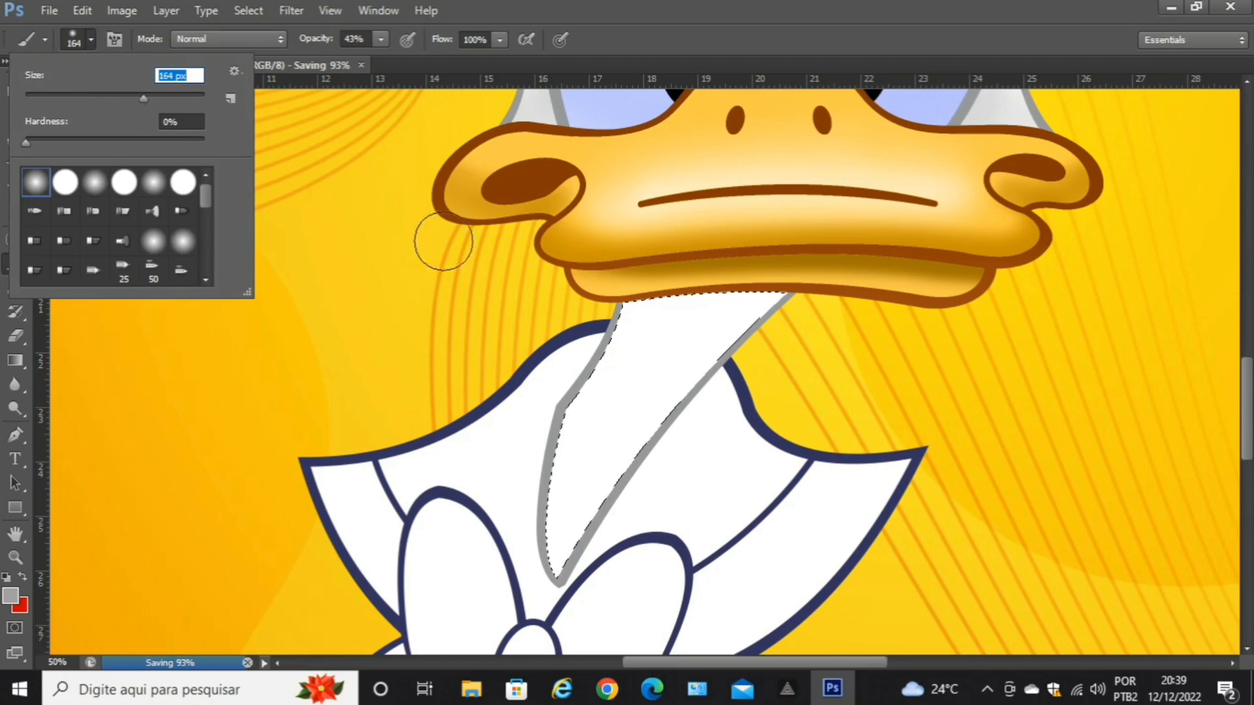
pyautogui.click(559, 288)
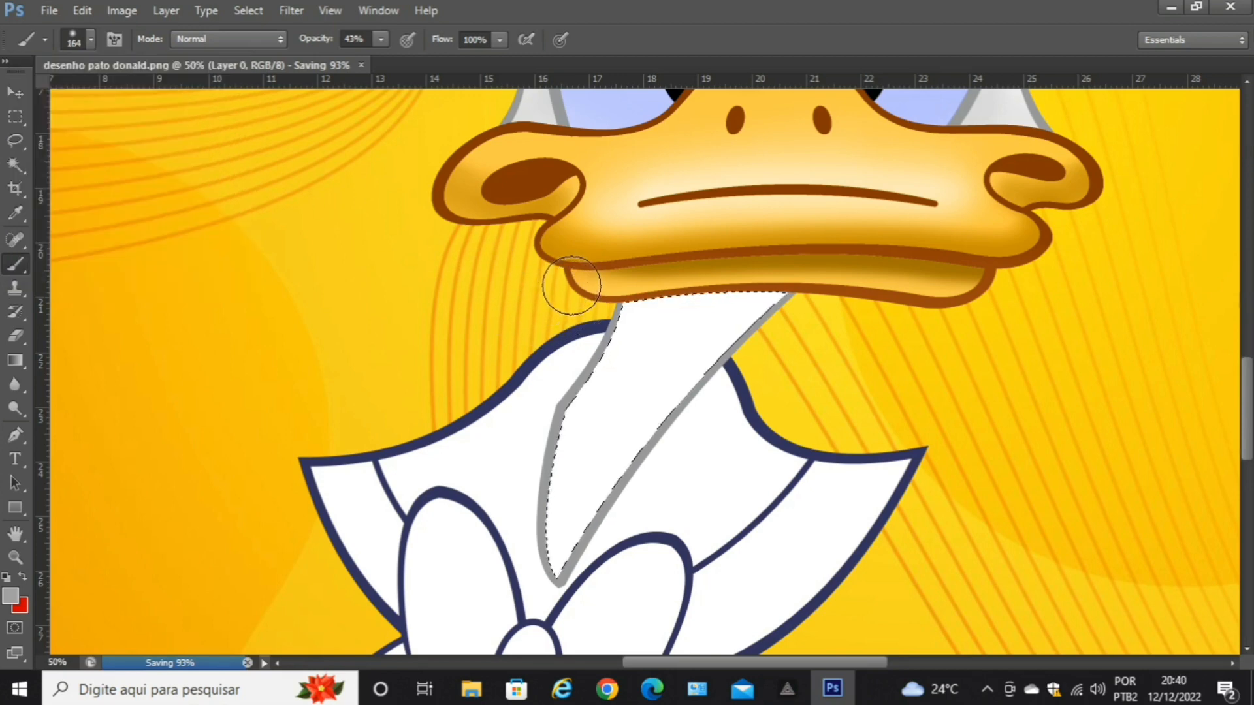
pyautogui.moveTo(755, 292); pyautogui.dragTo(882, 327)
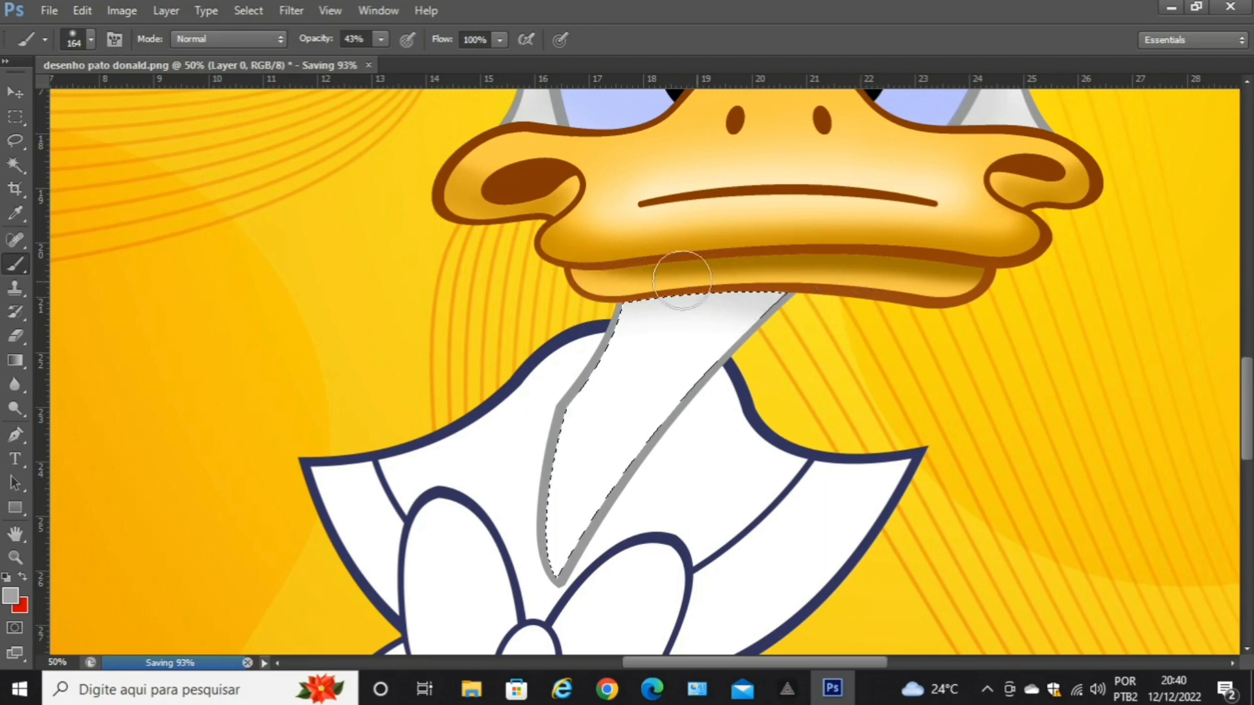
pyautogui.moveTo(672, 277); pyautogui.dragTo(918, 321)
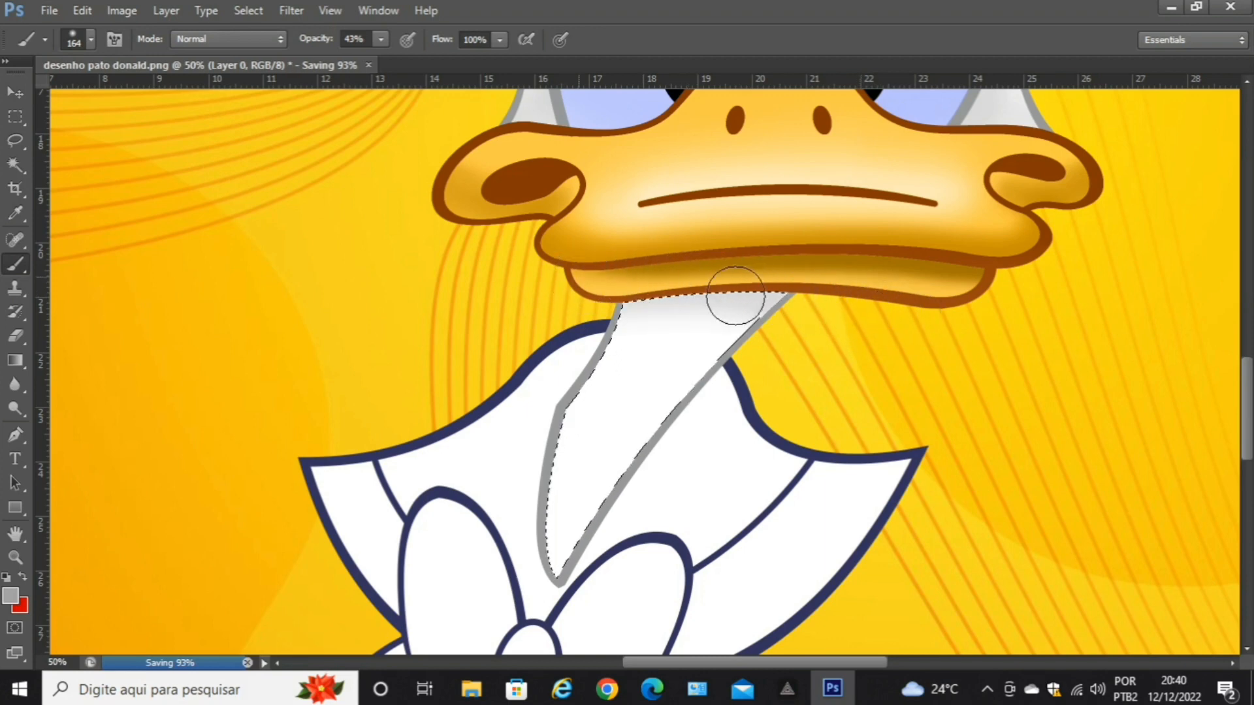
pyautogui.moveTo(677, 282); pyautogui.dragTo(848, 321)
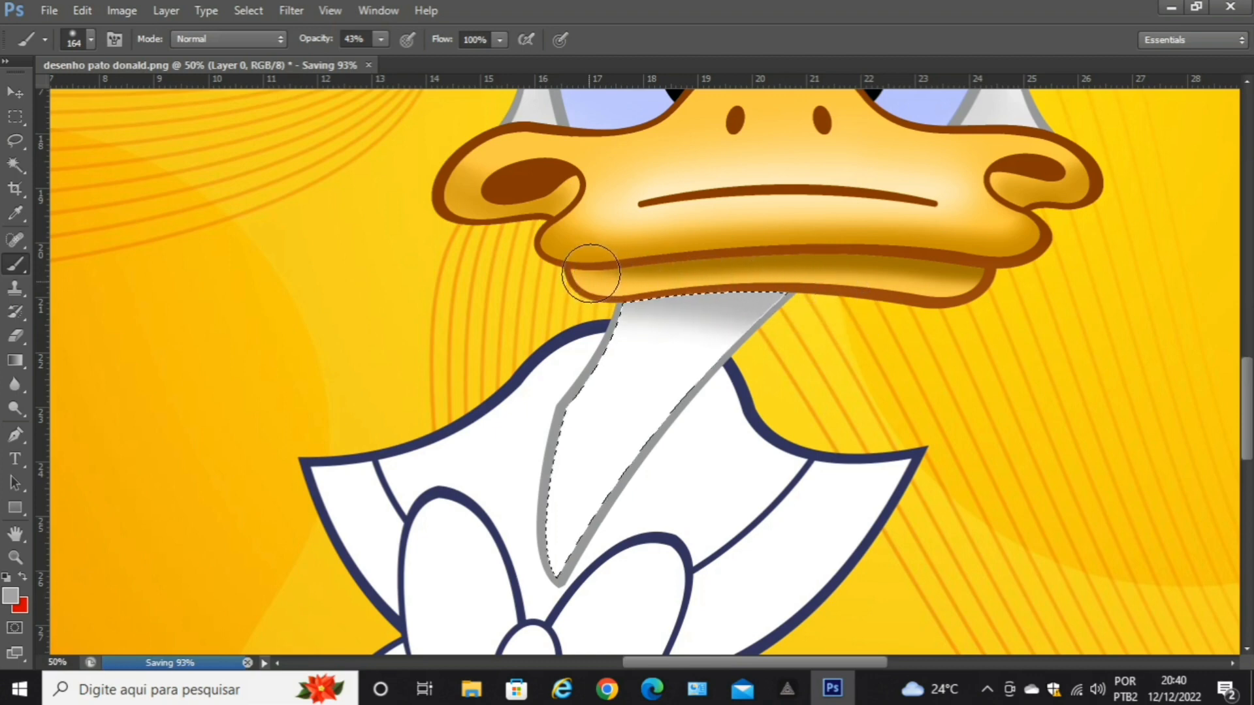
pyautogui.moveTo(591, 275)
pyautogui.mouseDown()
pyautogui.moveTo(852, 309)
pyautogui.moveTo(681, 293)
pyautogui.mouseUp()
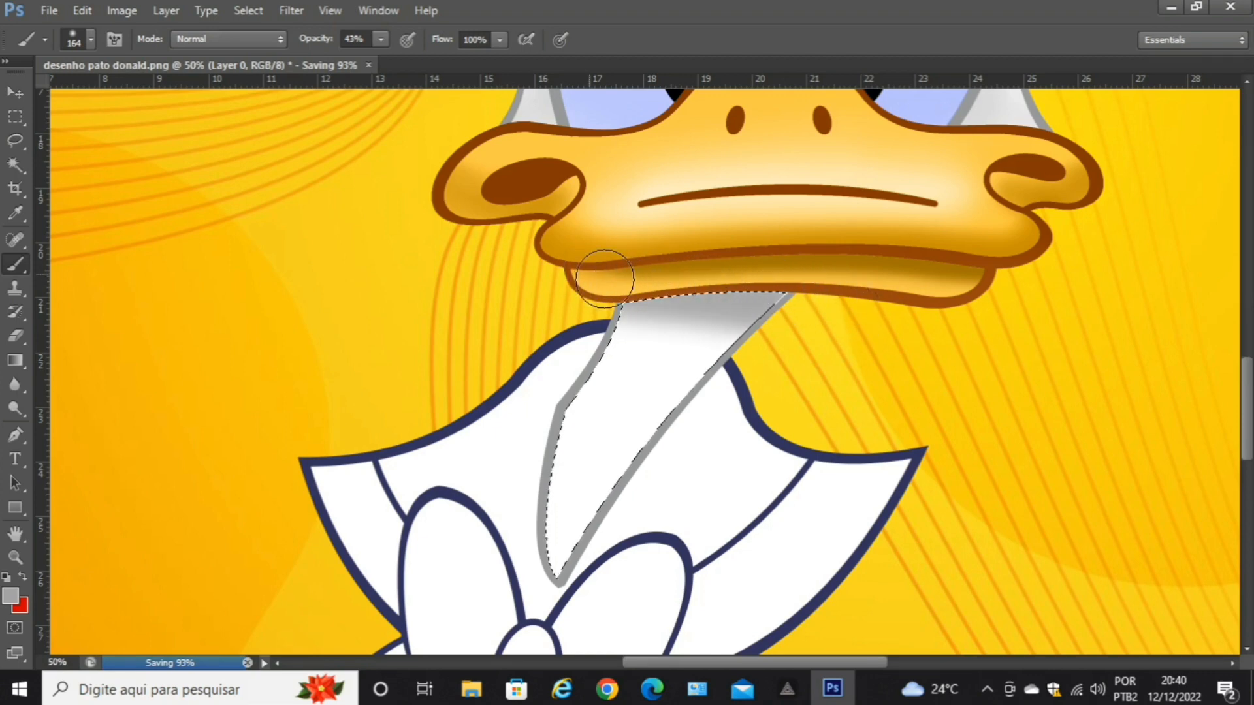
pyautogui.moveTo(605, 279)
pyautogui.mouseDown()
pyautogui.moveTo(837, 306)
pyautogui.moveTo(623, 276)
pyautogui.mouseUp()
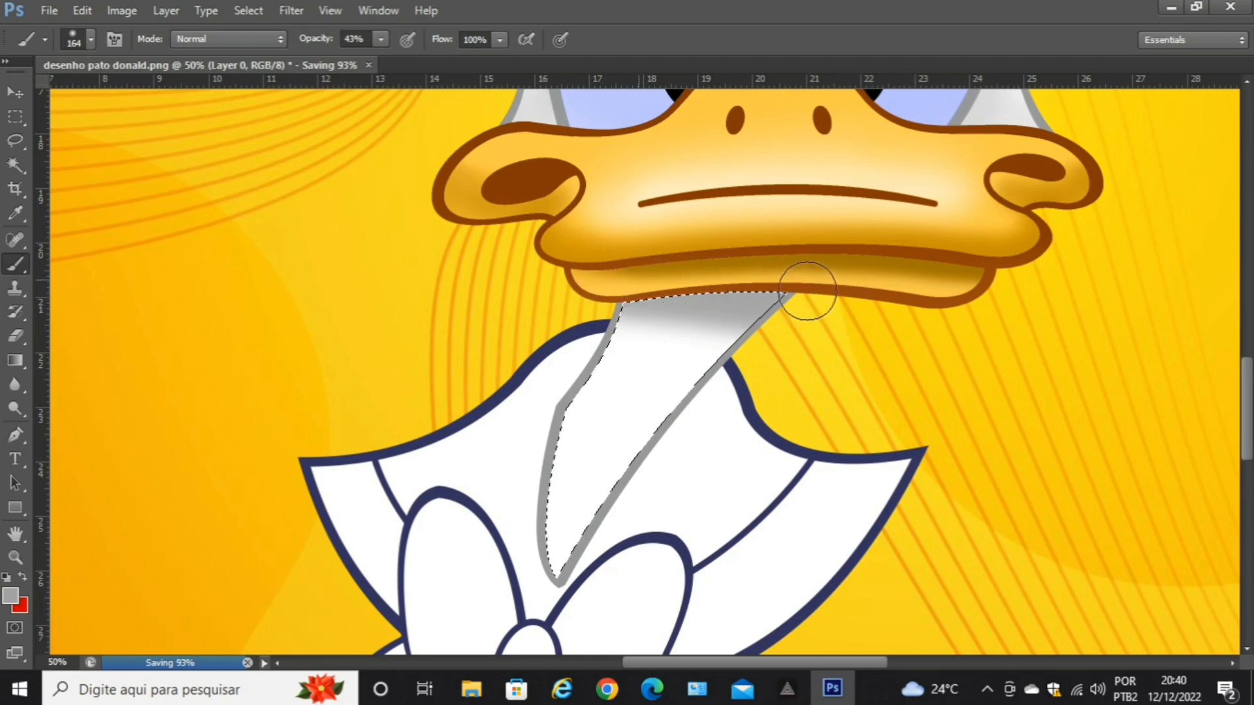
pyautogui.moveTo(808, 291); pyautogui.dragTo(712, 285)
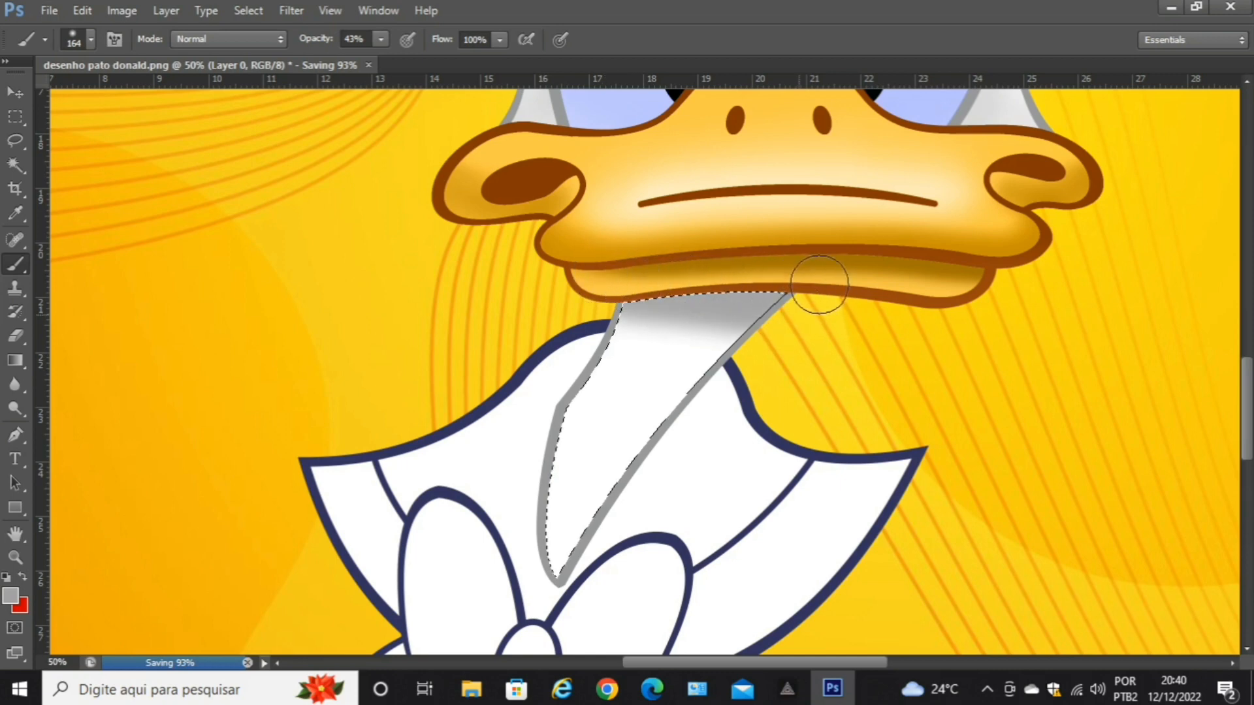
# Darken the shadow across the top of the neck, just under the beak, with grey #767676 and the 164 px brush.
pyautogui.moveTo(640, 285)
pyautogui.mouseDown()
pyautogui.moveTo(826, 339)
pyautogui.moveTo(692, 292)
pyautogui.mouseUp()
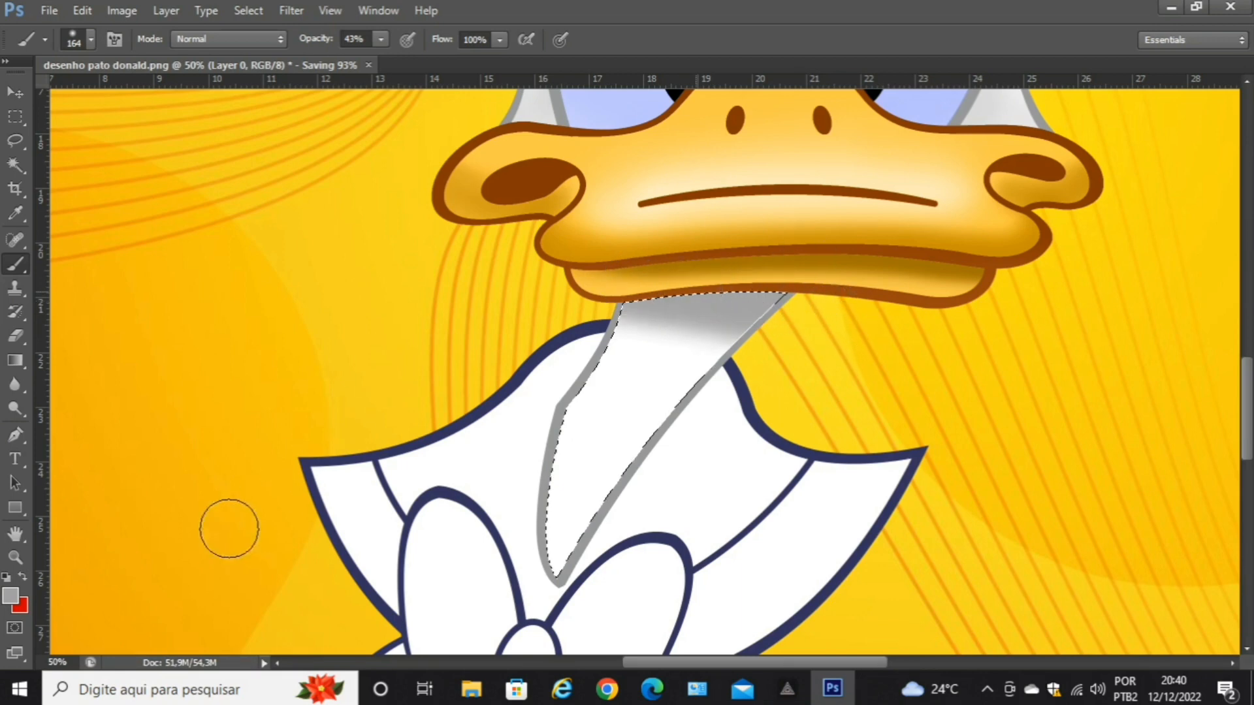
pyautogui.click(10, 596)
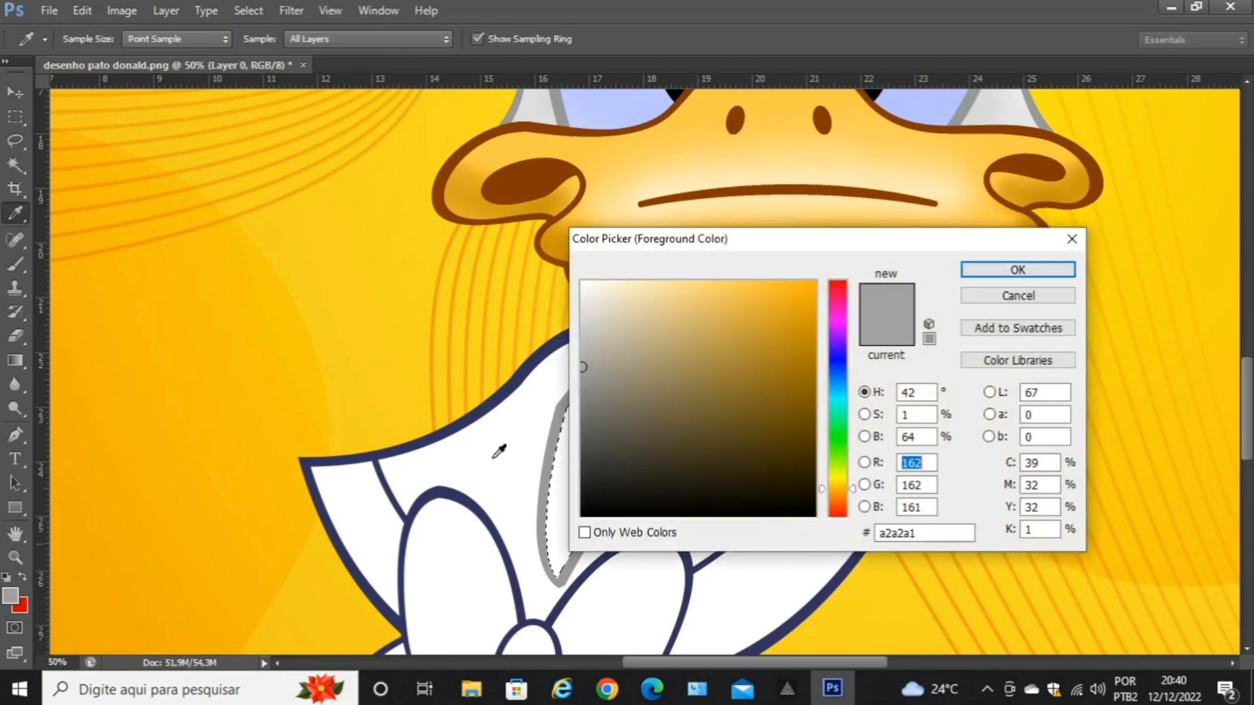
pyautogui.click(580, 408)
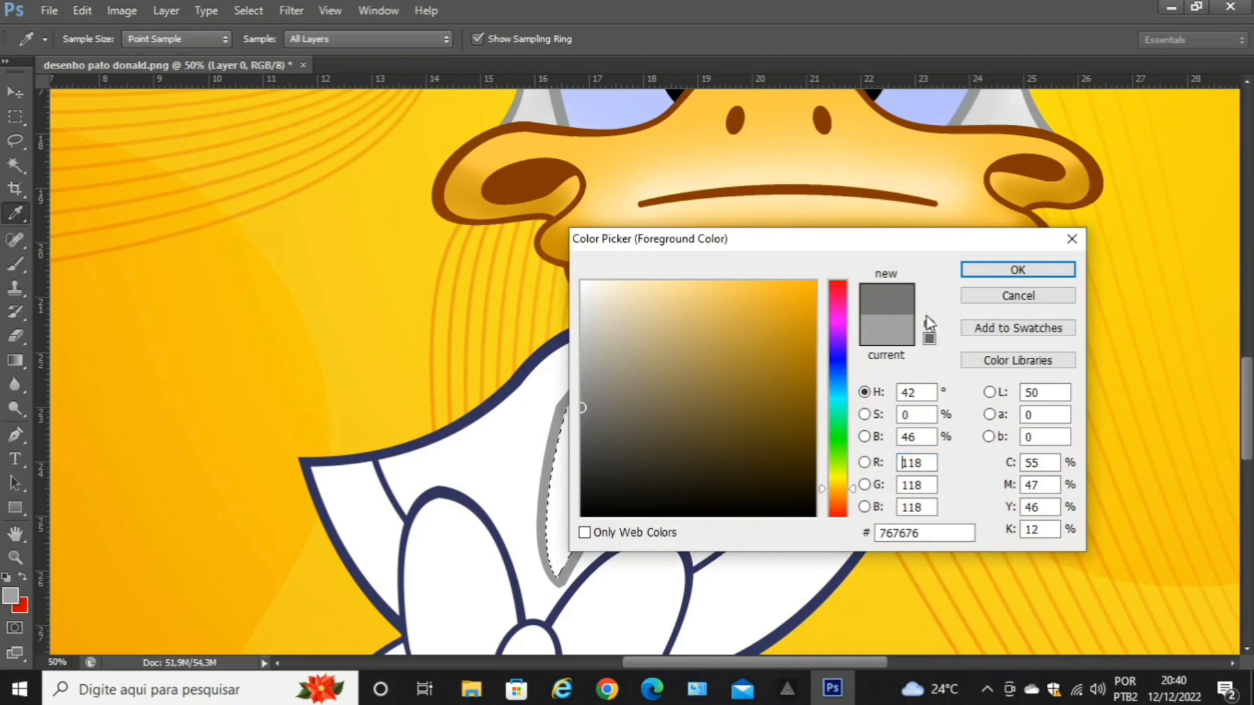
pyautogui.click(1006, 270)
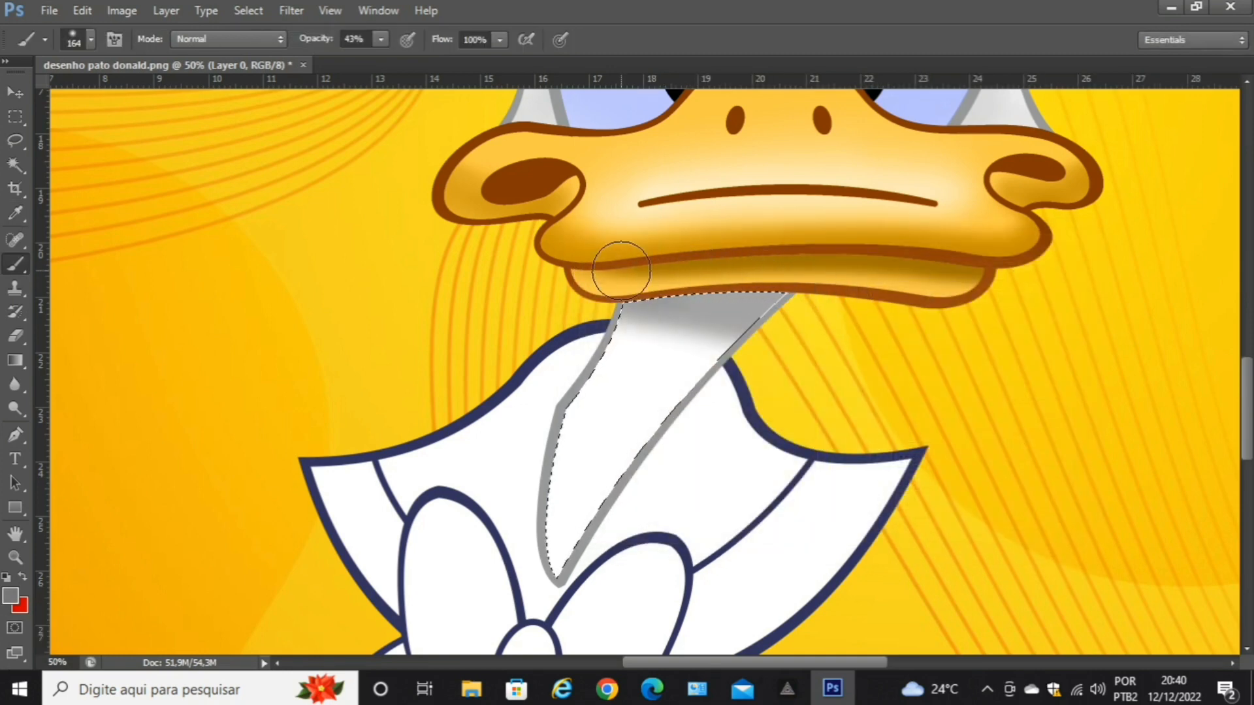
pyautogui.moveTo(621, 270)
pyautogui.mouseDown()
pyautogui.moveTo(850, 307)
pyautogui.moveTo(667, 271)
pyautogui.moveTo(841, 303)
pyautogui.moveTo(624, 276)
pyautogui.moveTo(764, 277)
pyautogui.moveTo(874, 299)
pyautogui.moveTo(706, 274)
pyautogui.mouseUp()
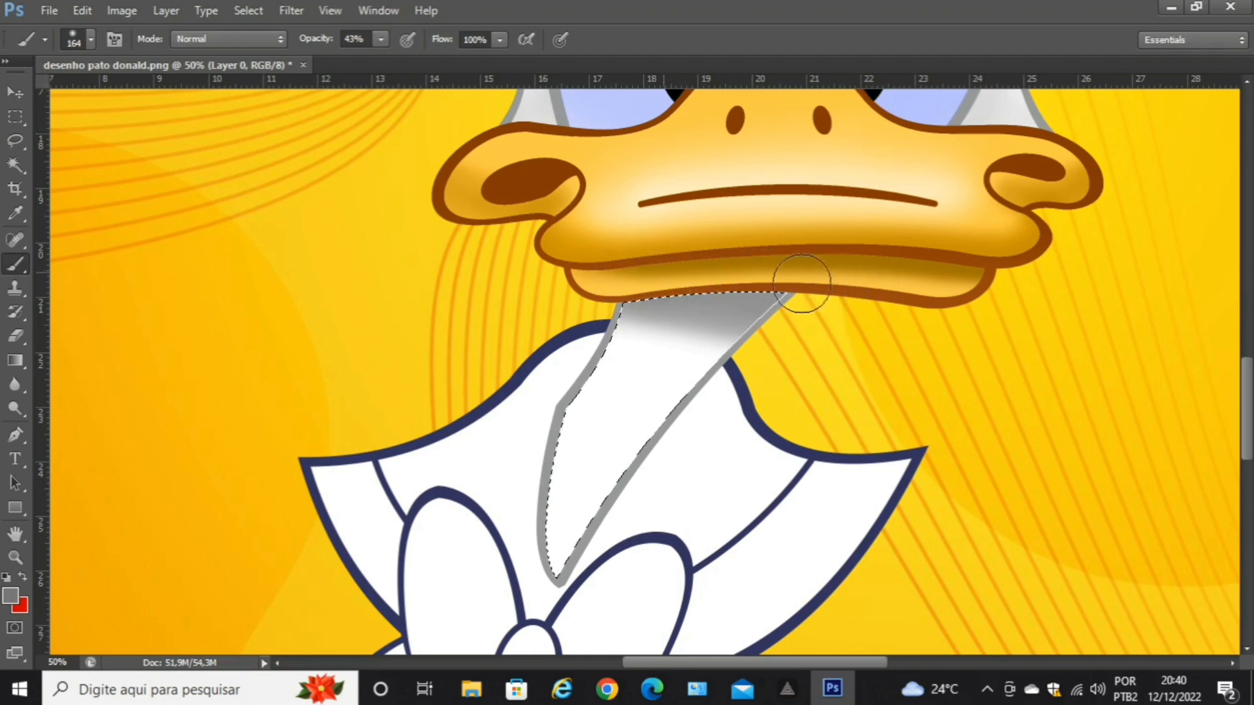
pyautogui.moveTo(802, 283)
pyautogui.mouseDown()
pyautogui.moveTo(864, 302)
pyautogui.moveTo(617, 277)
pyautogui.moveTo(870, 322)
pyautogui.moveTo(856, 294)
pyautogui.moveTo(646, 282)
pyautogui.moveTo(686, 271)
pyautogui.moveTo(869, 333)
pyautogui.moveTo(765, 295)
pyautogui.mouseUp()
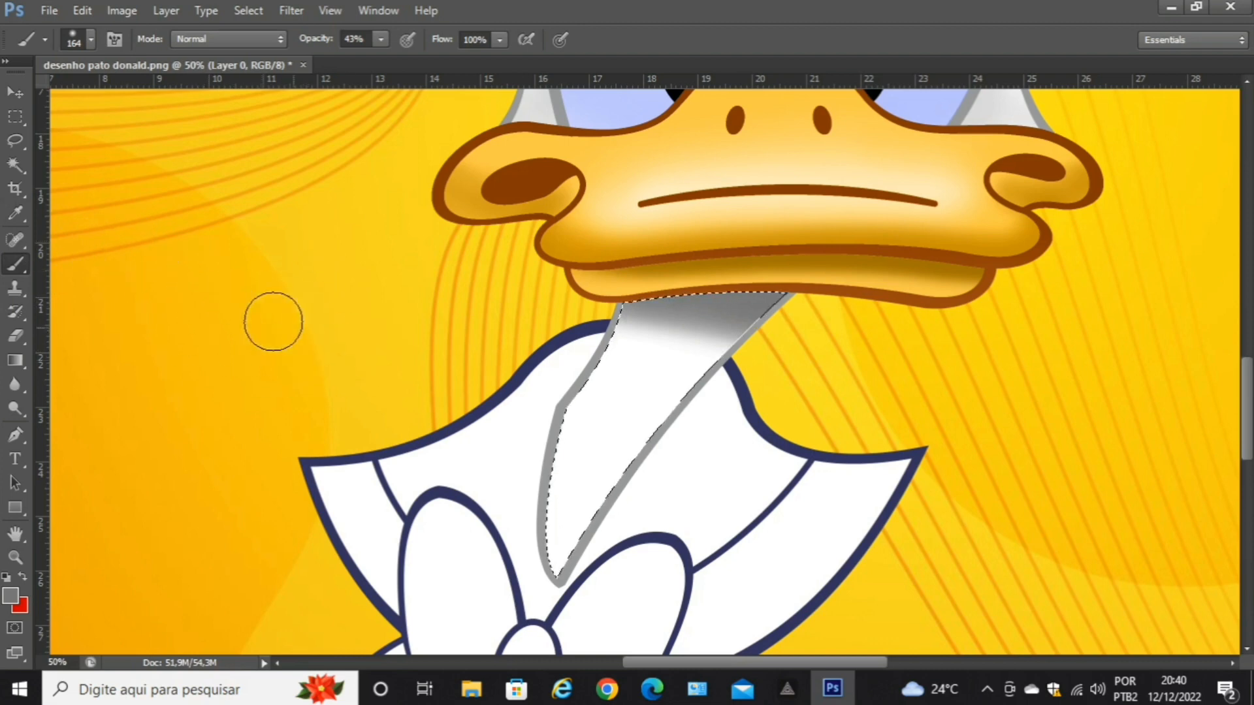
# Sample the neck's white and brush along the lower edge of the grey shadow to soften it.
pyautogui.click(15, 213)
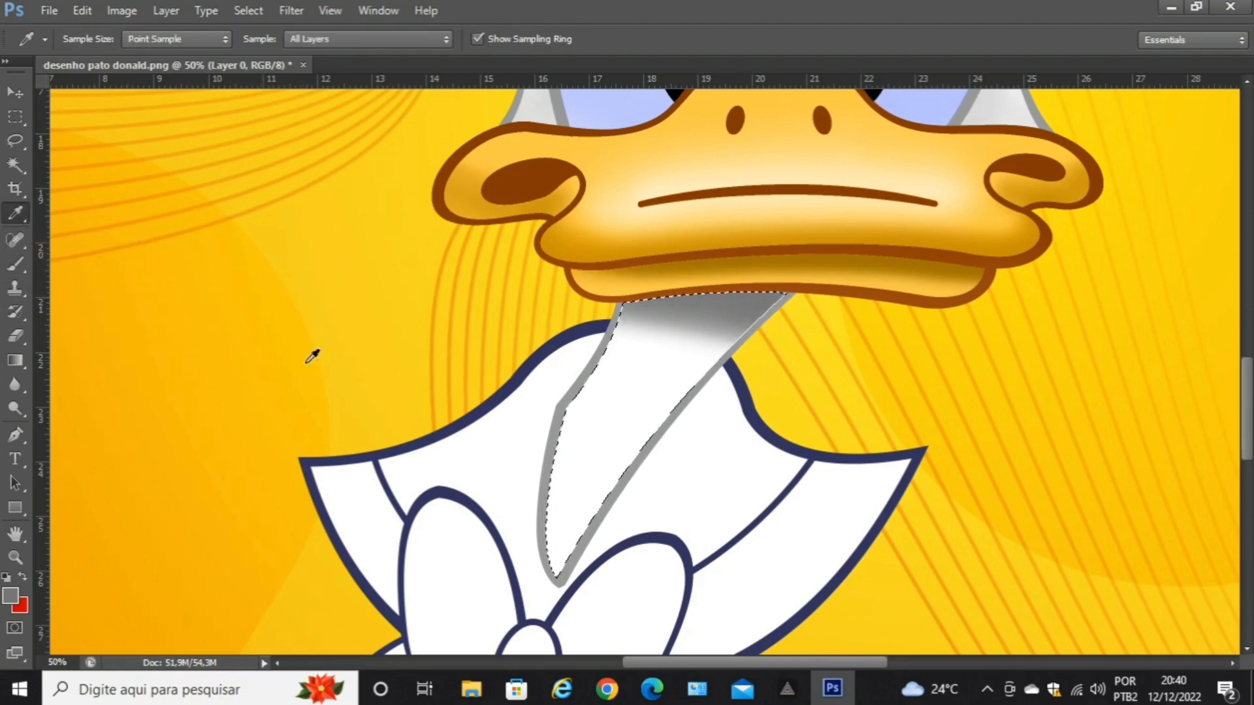
pyautogui.click(624, 414)
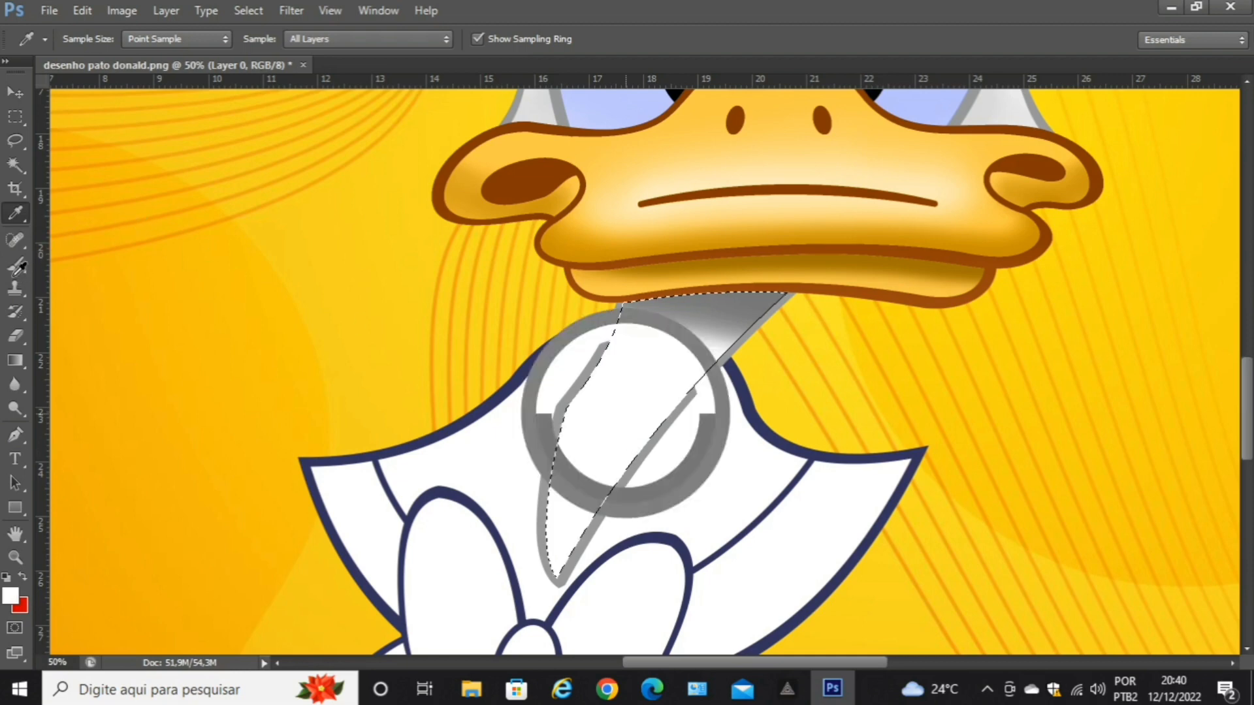
pyautogui.click(15, 265)
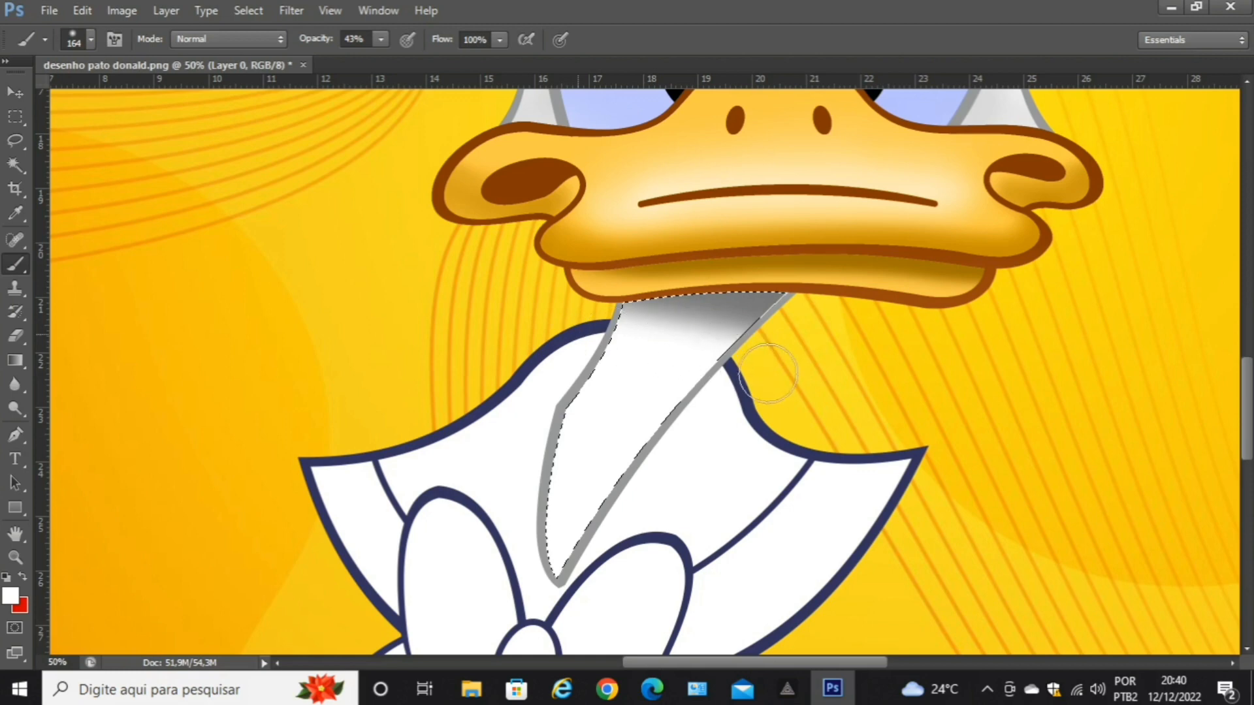
pyautogui.moveTo(608, 344)
pyautogui.mouseDown()
pyautogui.moveTo(725, 342)
pyautogui.moveTo(789, 358)
pyautogui.mouseUp()
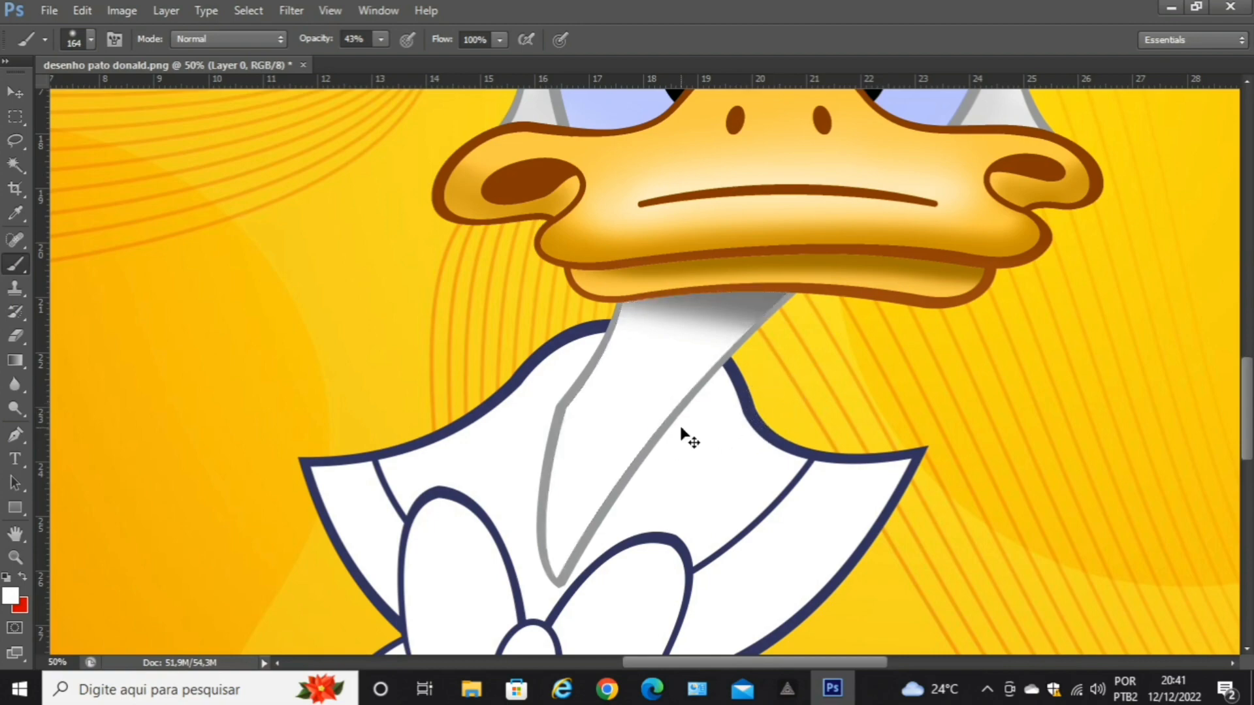
# Deselect the neck and save the drawing.
pyautogui.hotkey('ctrl', '-')
pyautogui.hotkey('ctrl', '-')
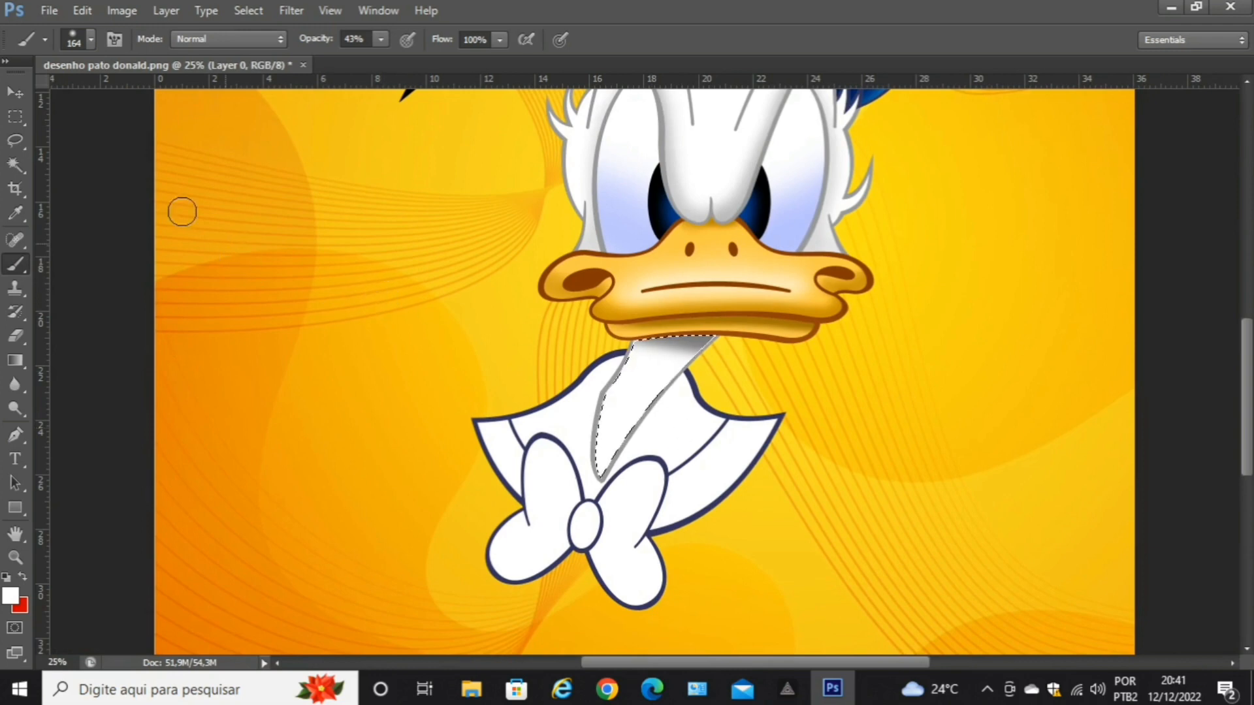
pyautogui.click(15, 115)
pyautogui.click(149, 192)
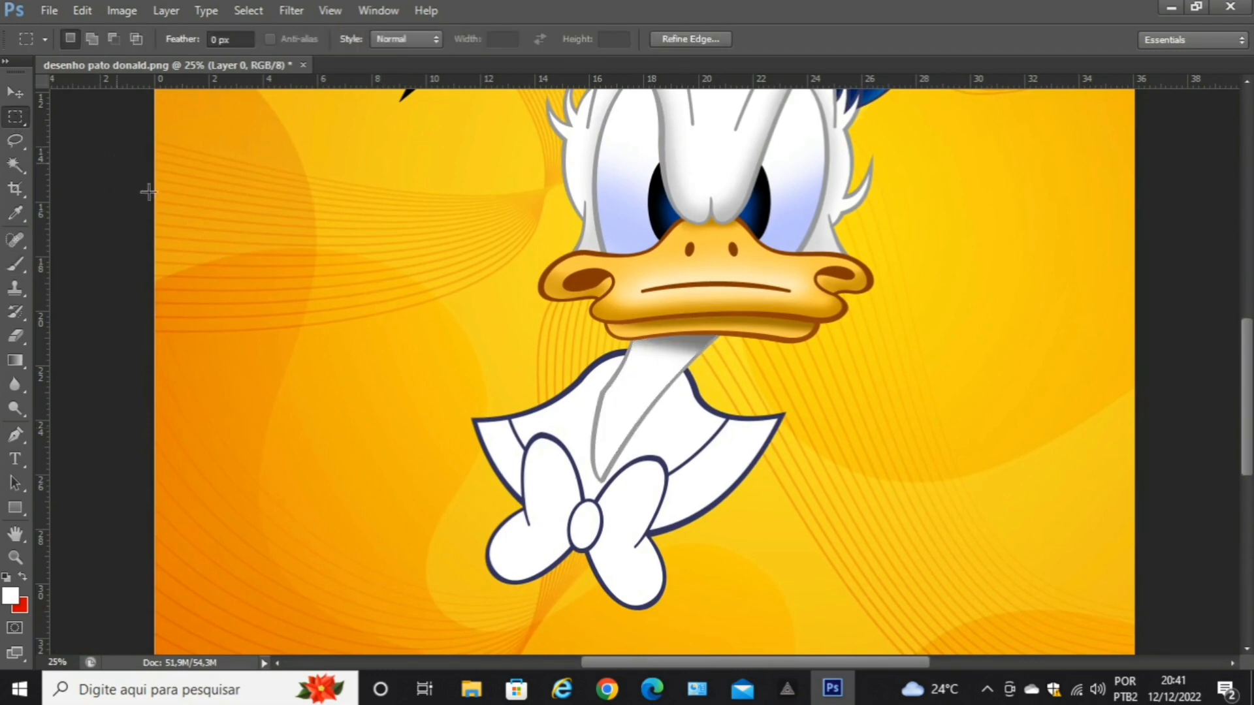
pyautogui.moveTo(117, 164); pyautogui.dragTo(104, 297)
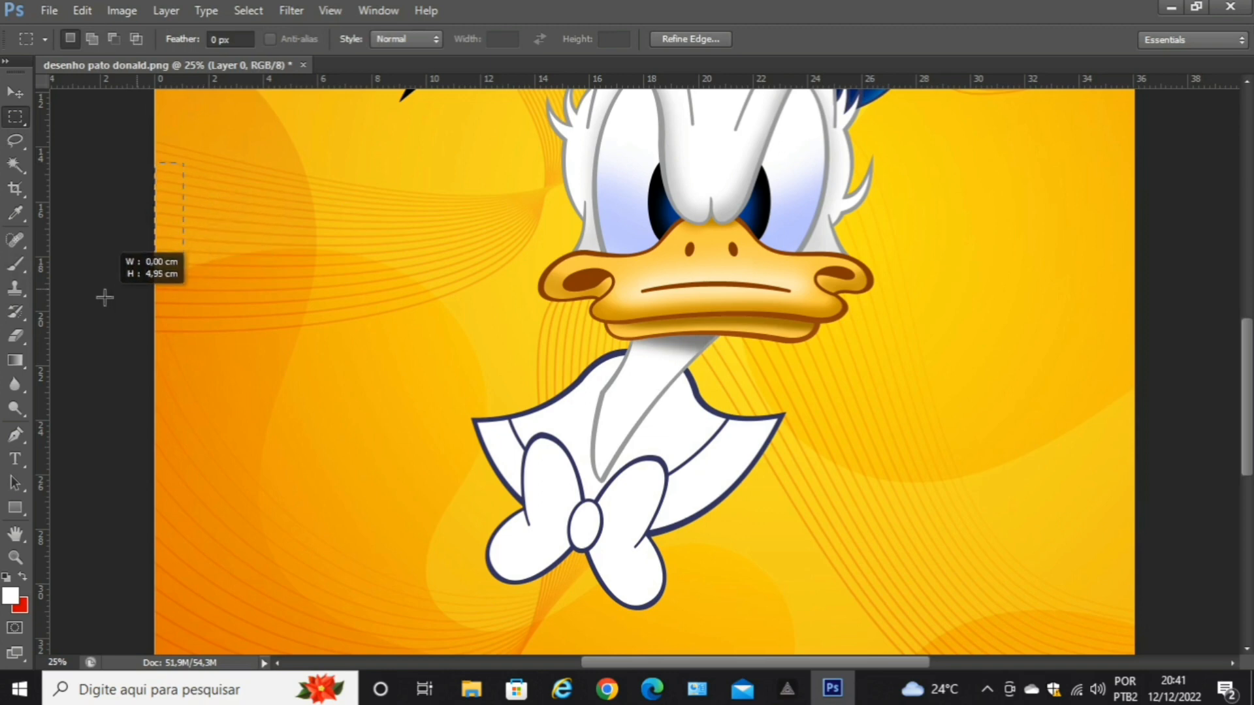
pyautogui.click(616, 262)
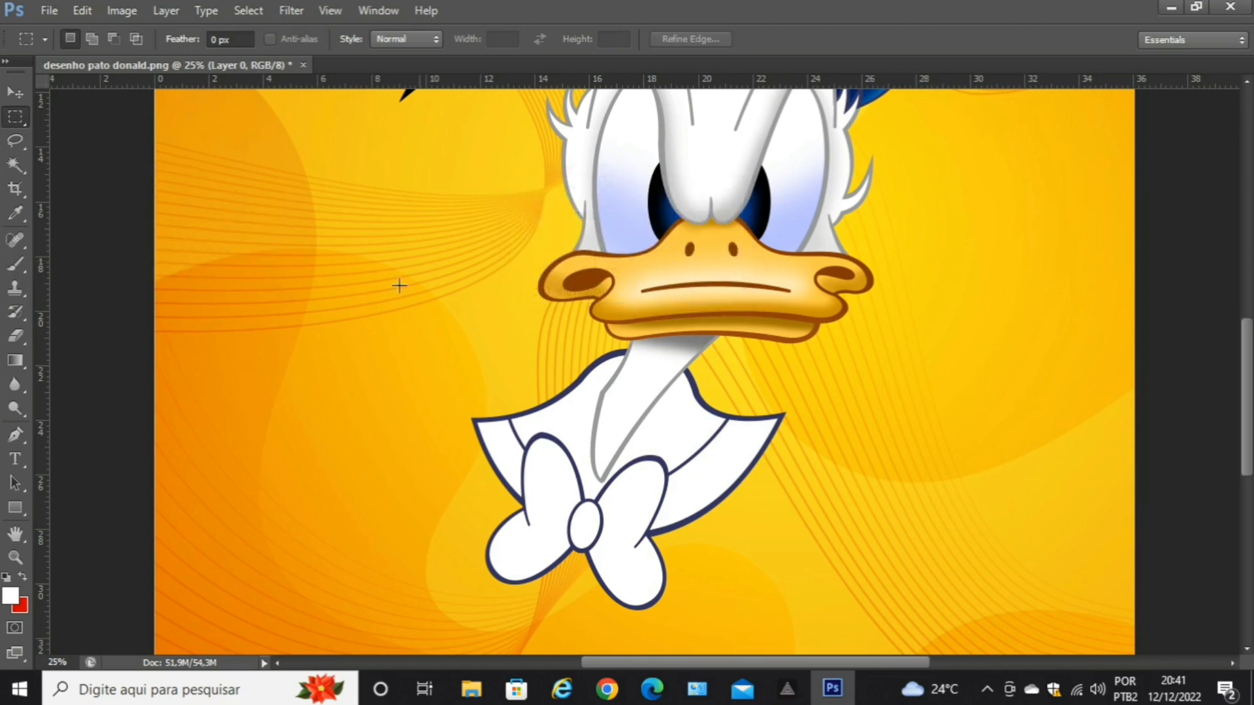
pyautogui.click(14, 92)
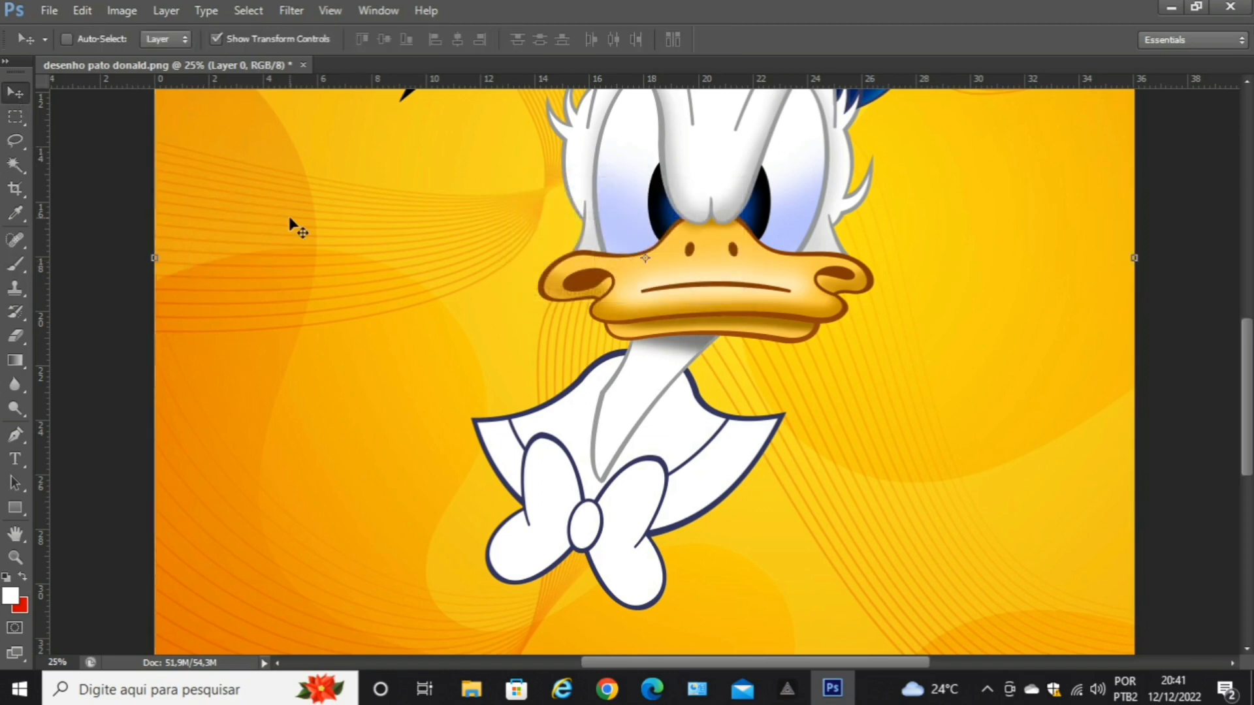
pyautogui.hotkey('ctrl', 's')
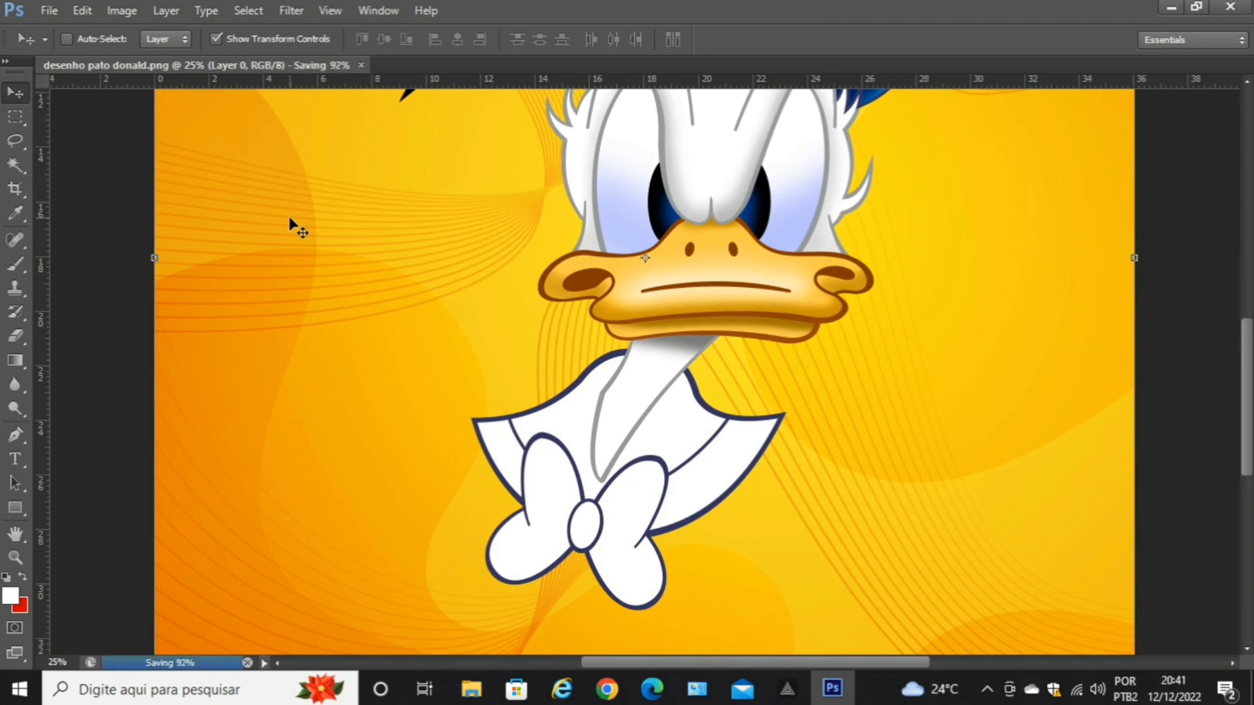
# Select the white inner collar area around the neck with the Magic Wand.
pyautogui.hotkey('ctrl', '-')
pyautogui.hotkey('ctrl', '-')
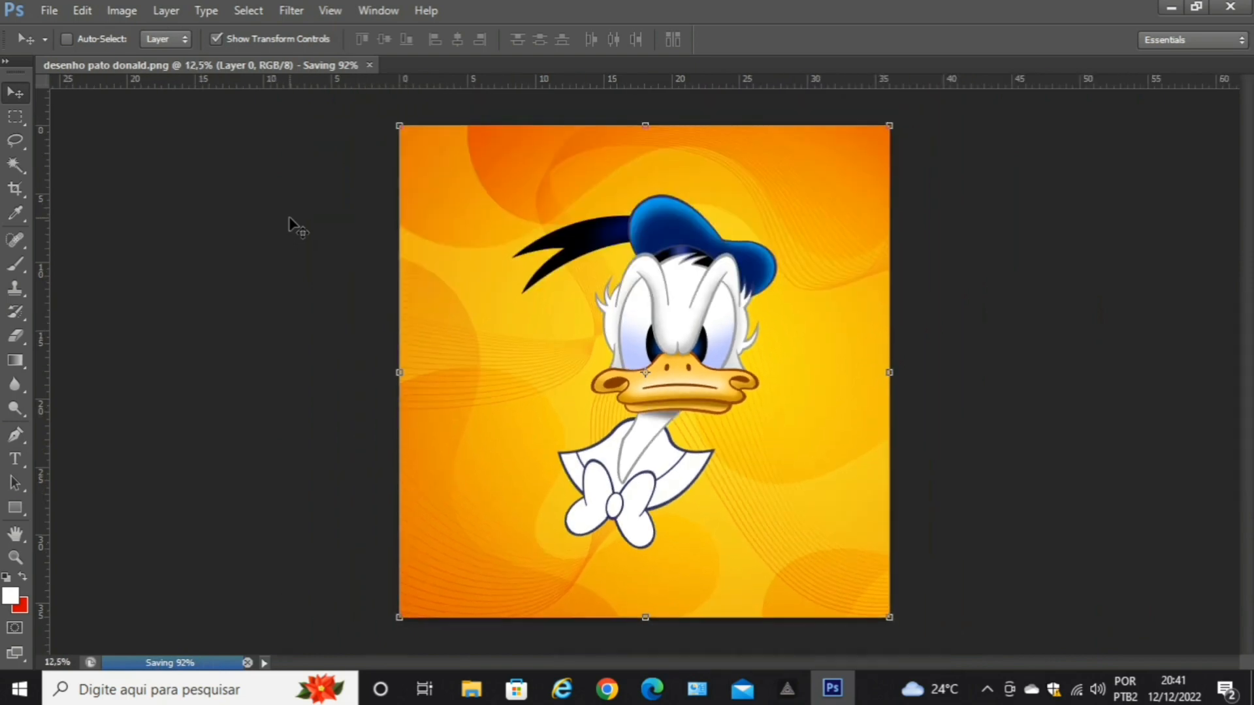
pyautogui.hotkey('ctrl', '+')
pyautogui.hotkey('ctrl', '+')
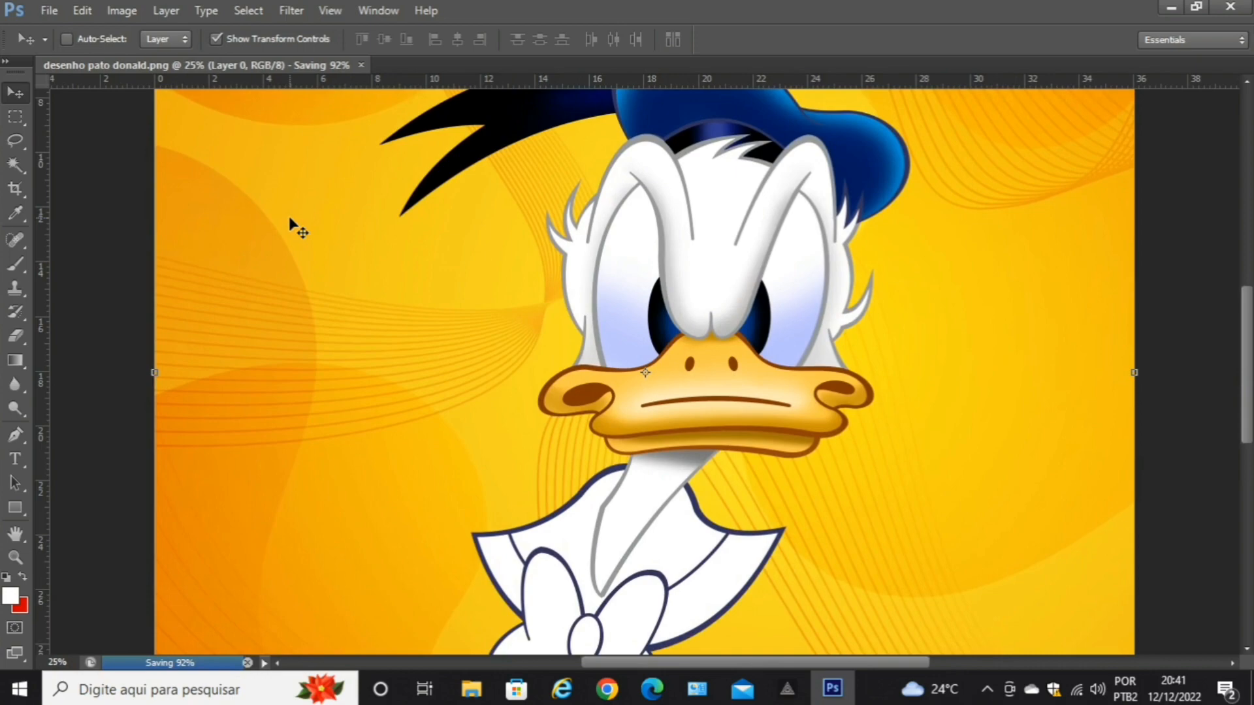
pyautogui.hotkey('ctrl', '+')
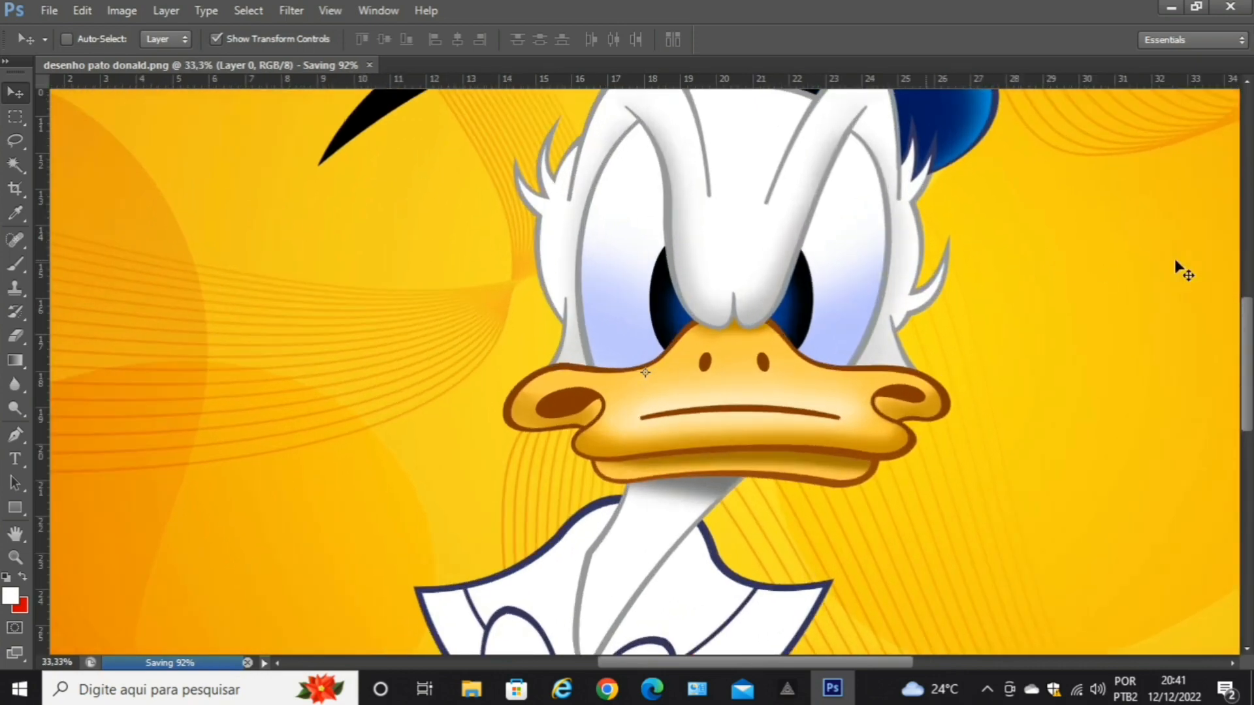
pyautogui.scroll(-5, 1249, 327)
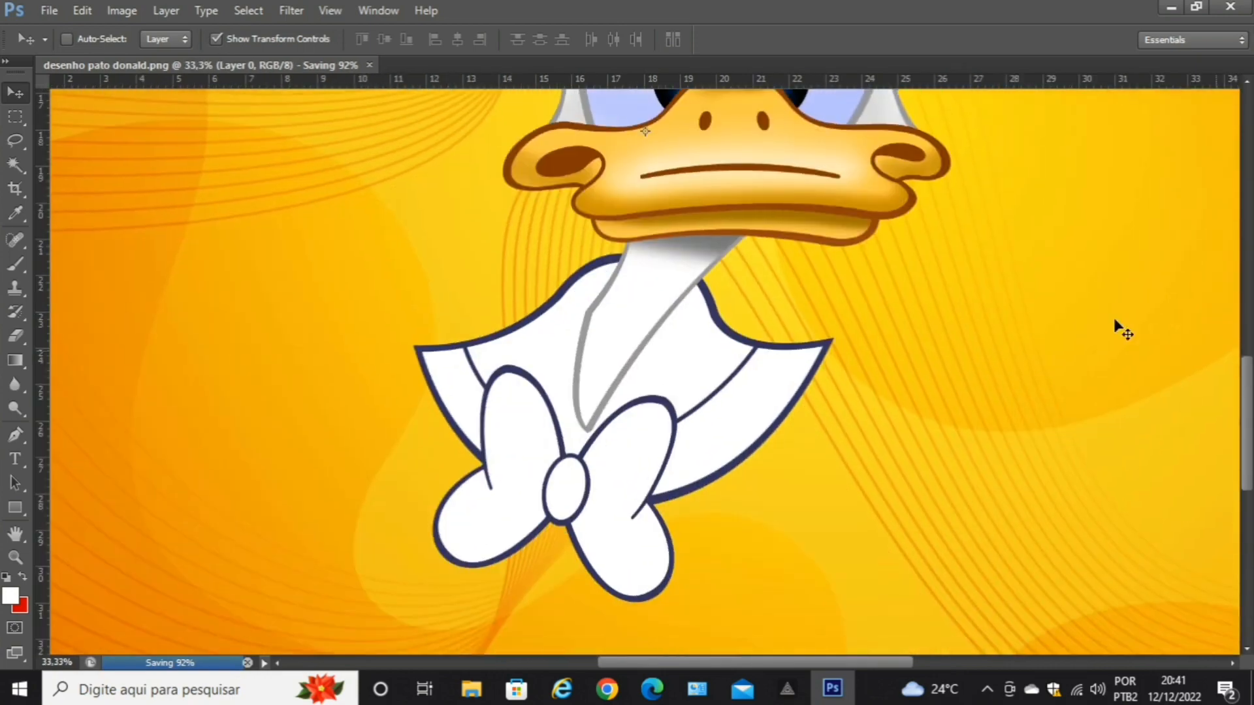
pyautogui.click(21, 162)
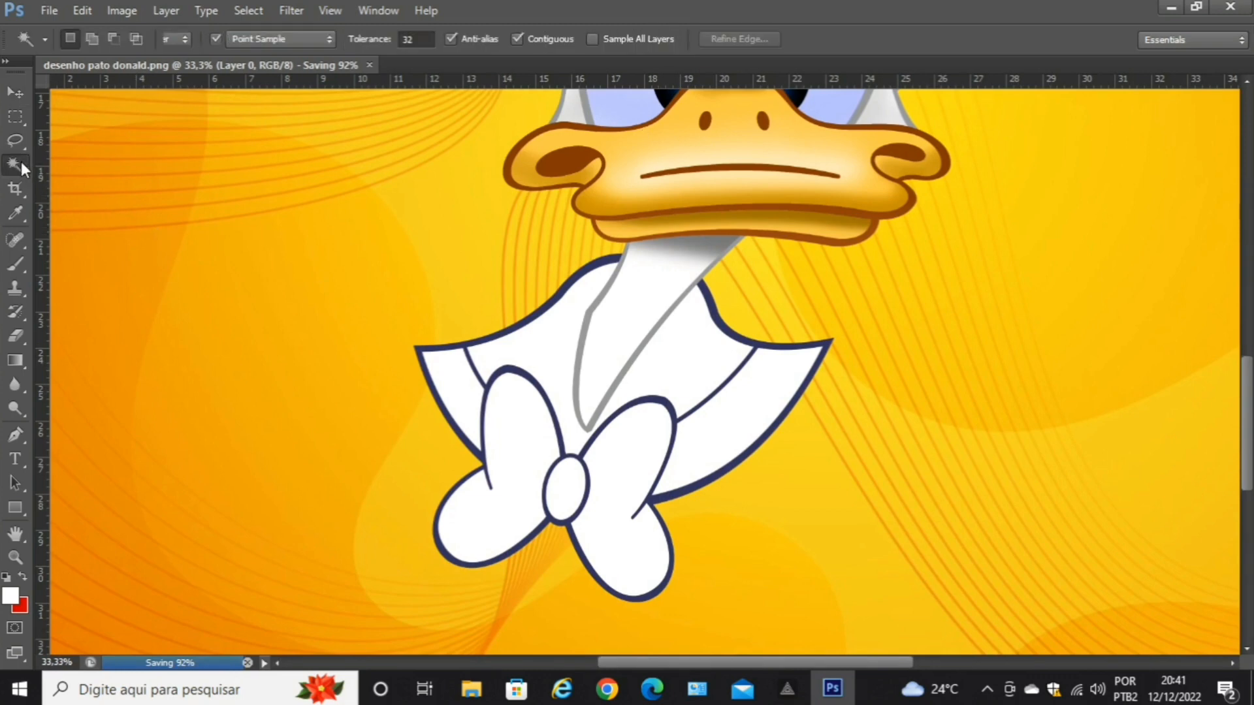
pyautogui.click(553, 341)
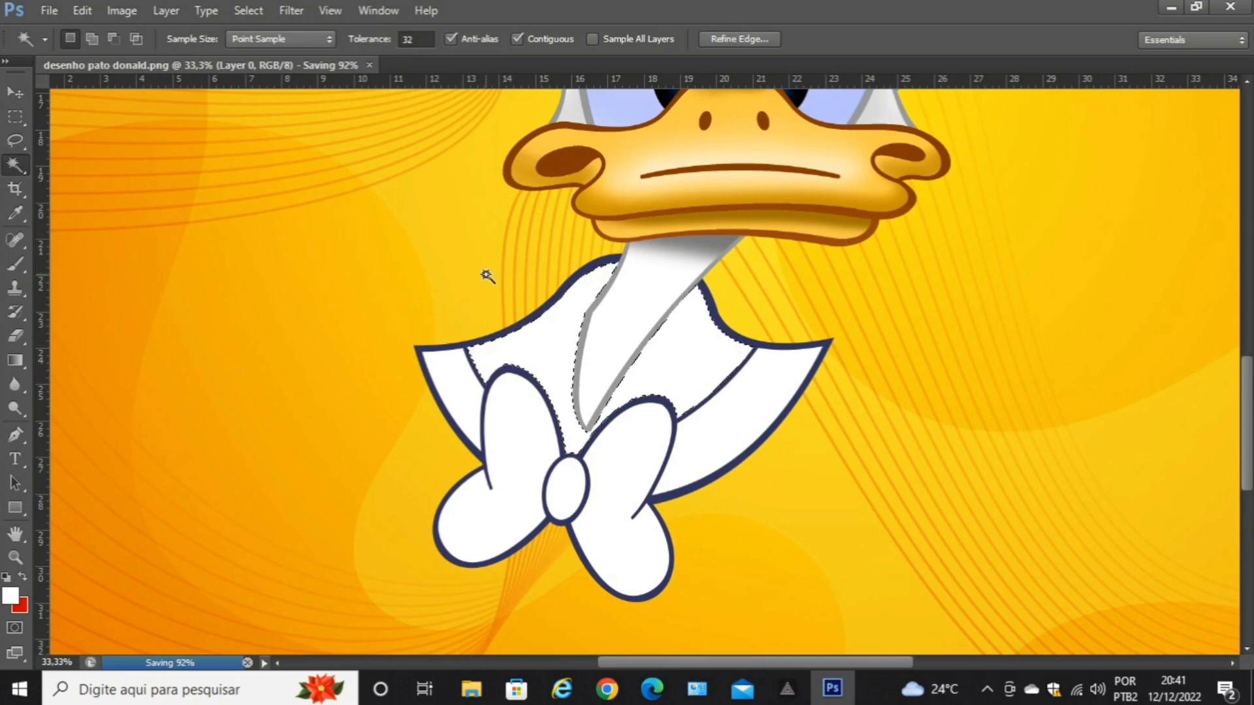
# Set the foreground colour to light blue #9facfd.
pyautogui.click(10, 597)
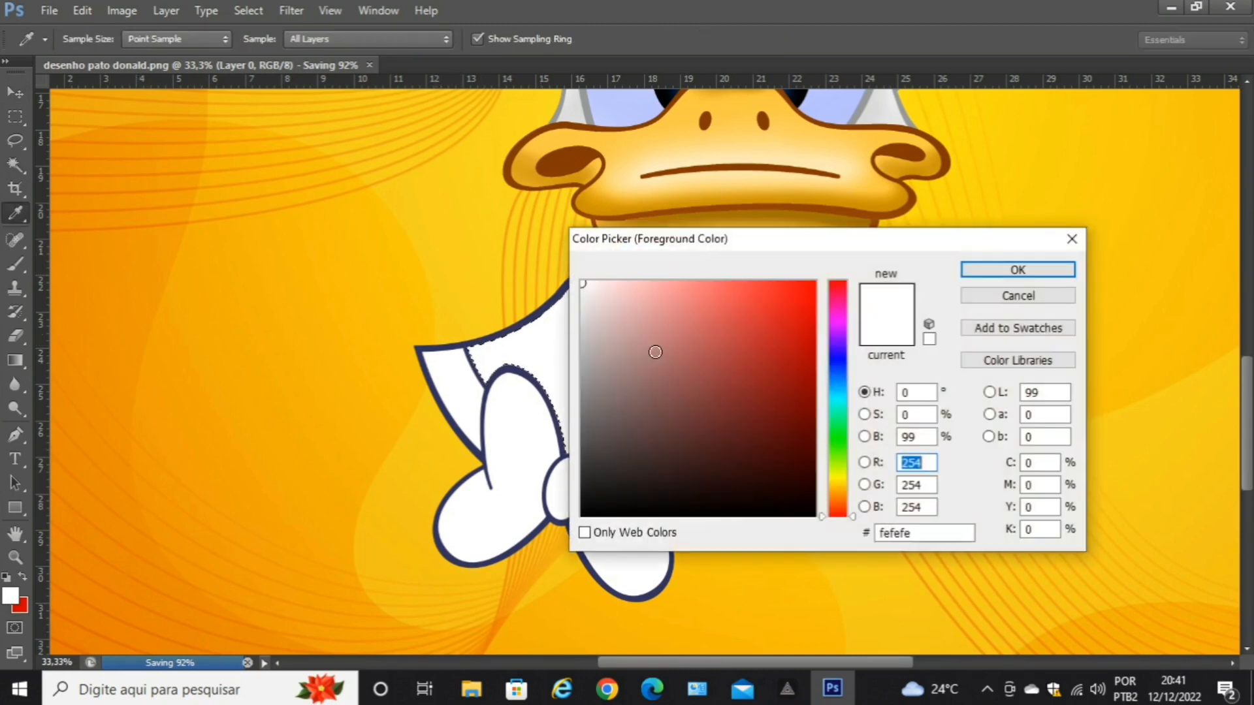
pyautogui.click(842, 366)
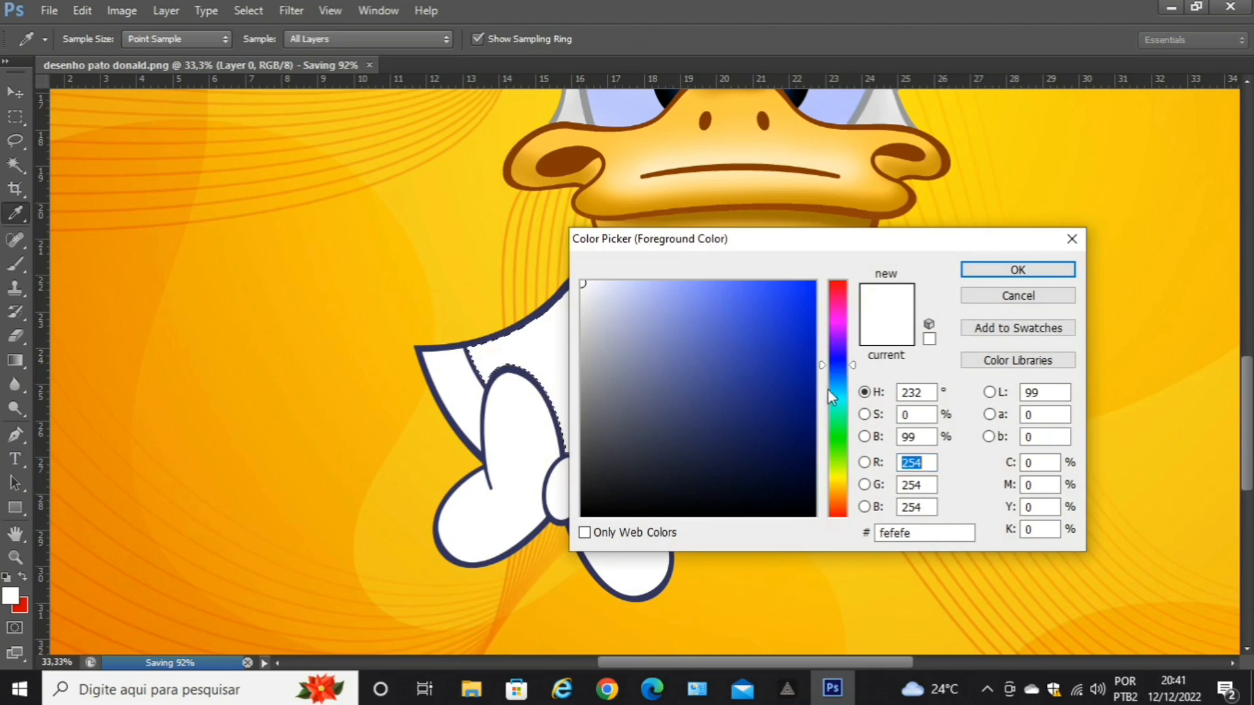
pyautogui.click(812, 378)
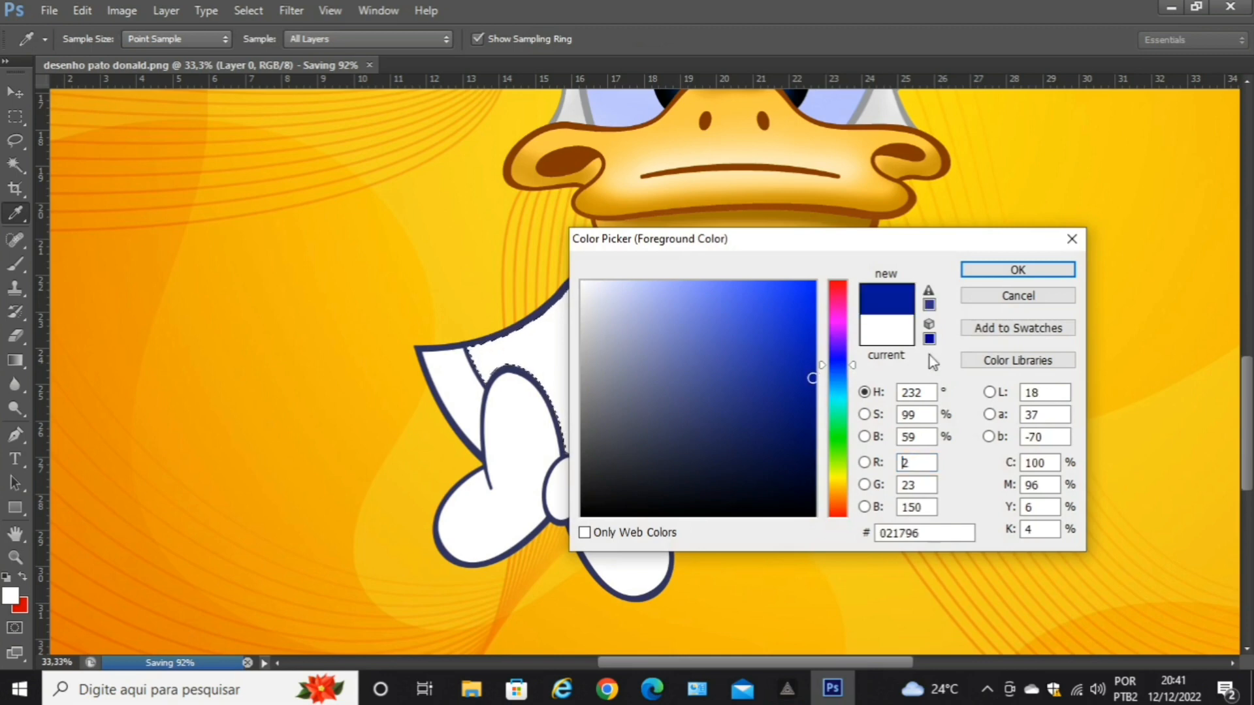
pyautogui.click(968, 271)
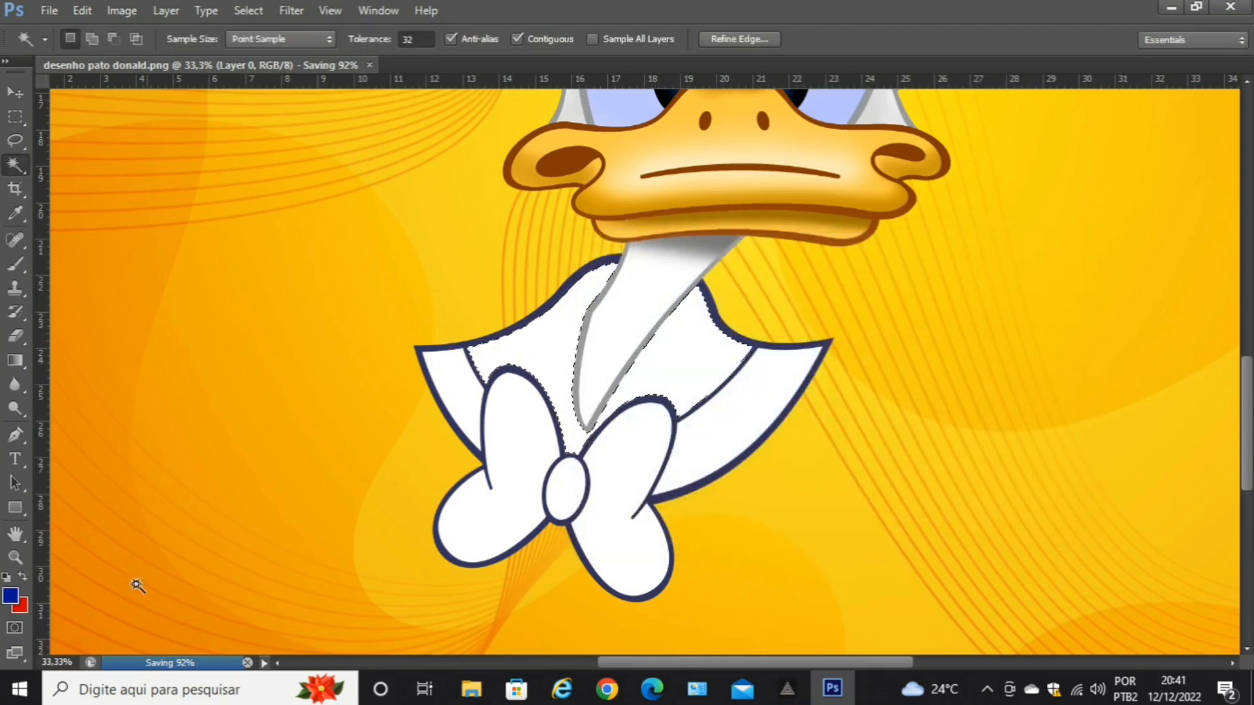
pyautogui.click(12, 597)
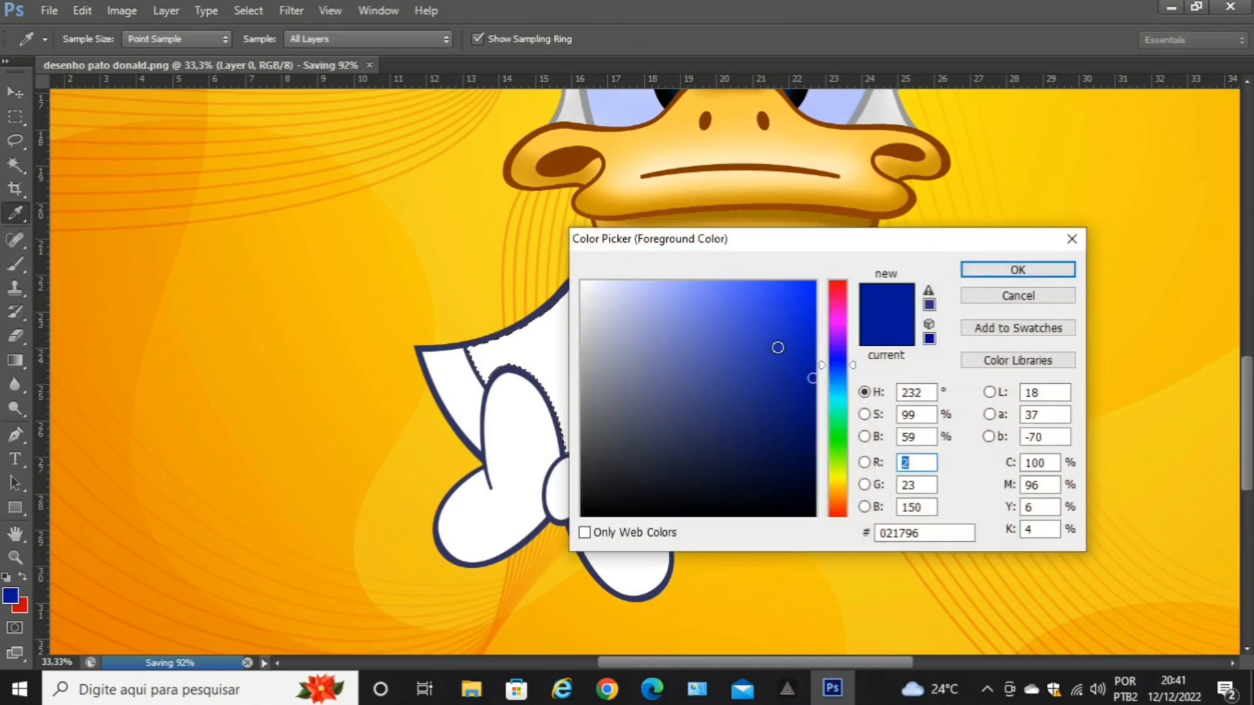
pyautogui.click(668, 283)
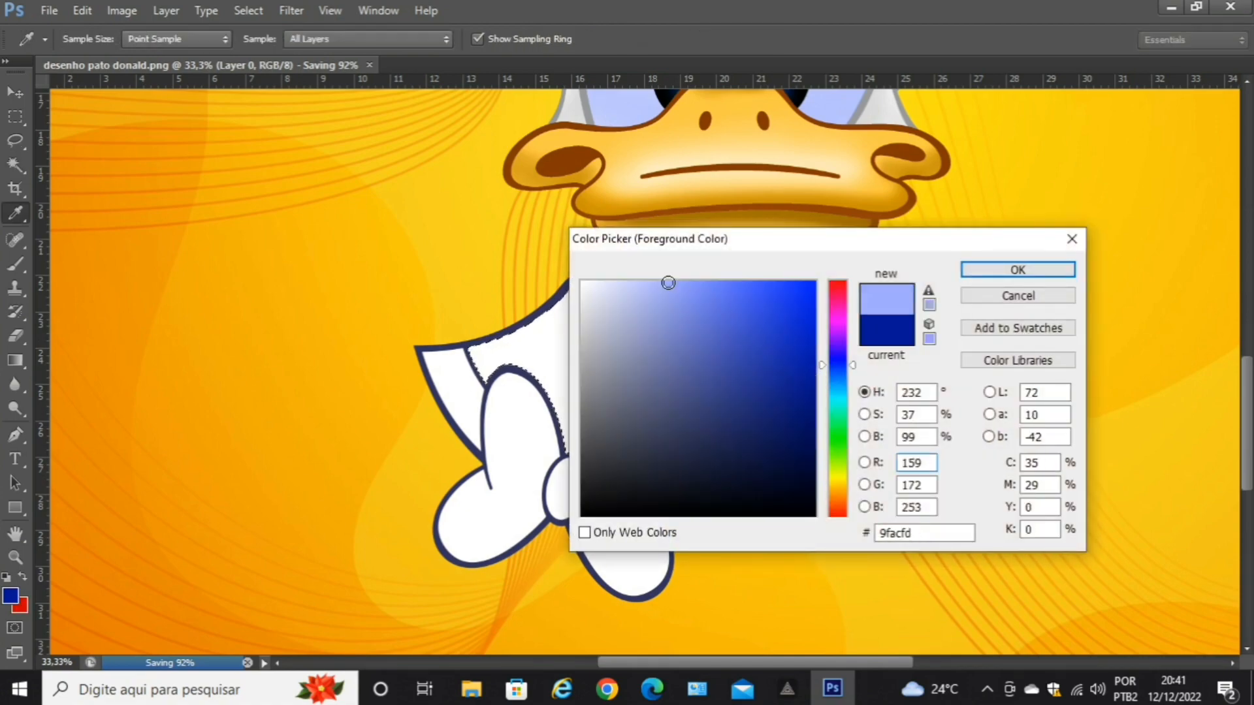
pyautogui.click(994, 270)
pyautogui.press('w')
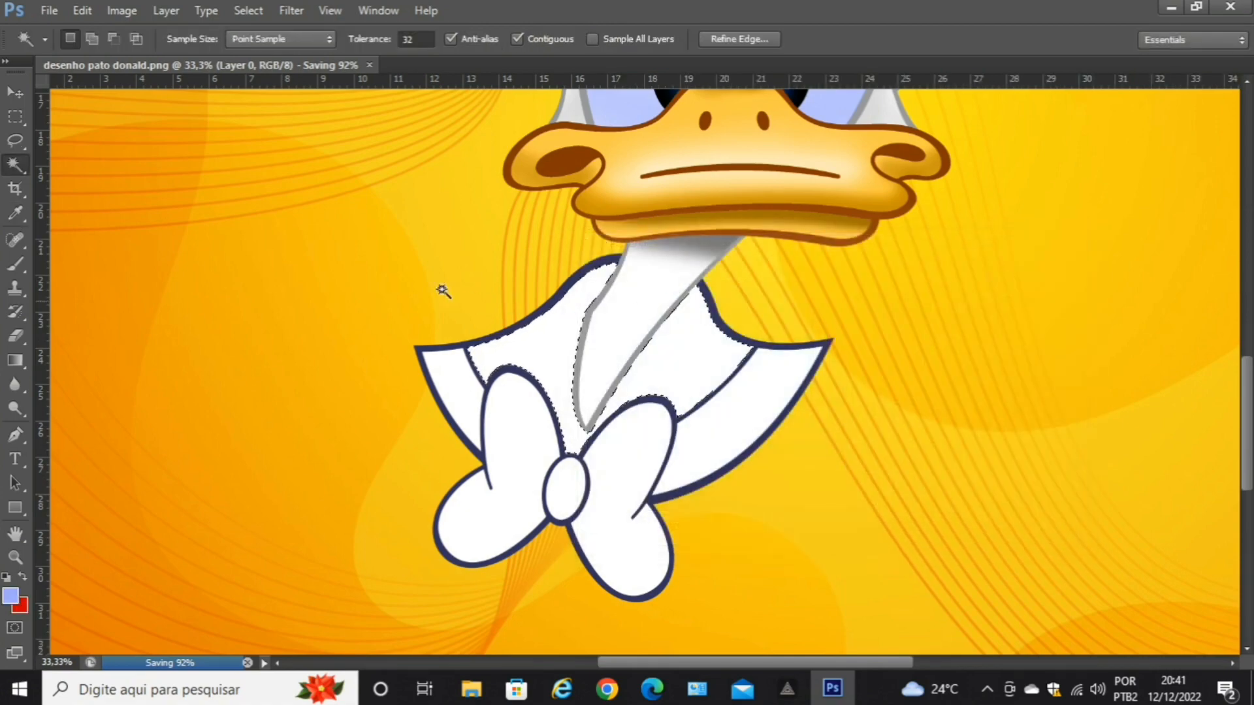
# Set the brush size to 201 px and paint light blue at 43% opacity over the left part of the selected inner collar.
pyautogui.click(18, 262)
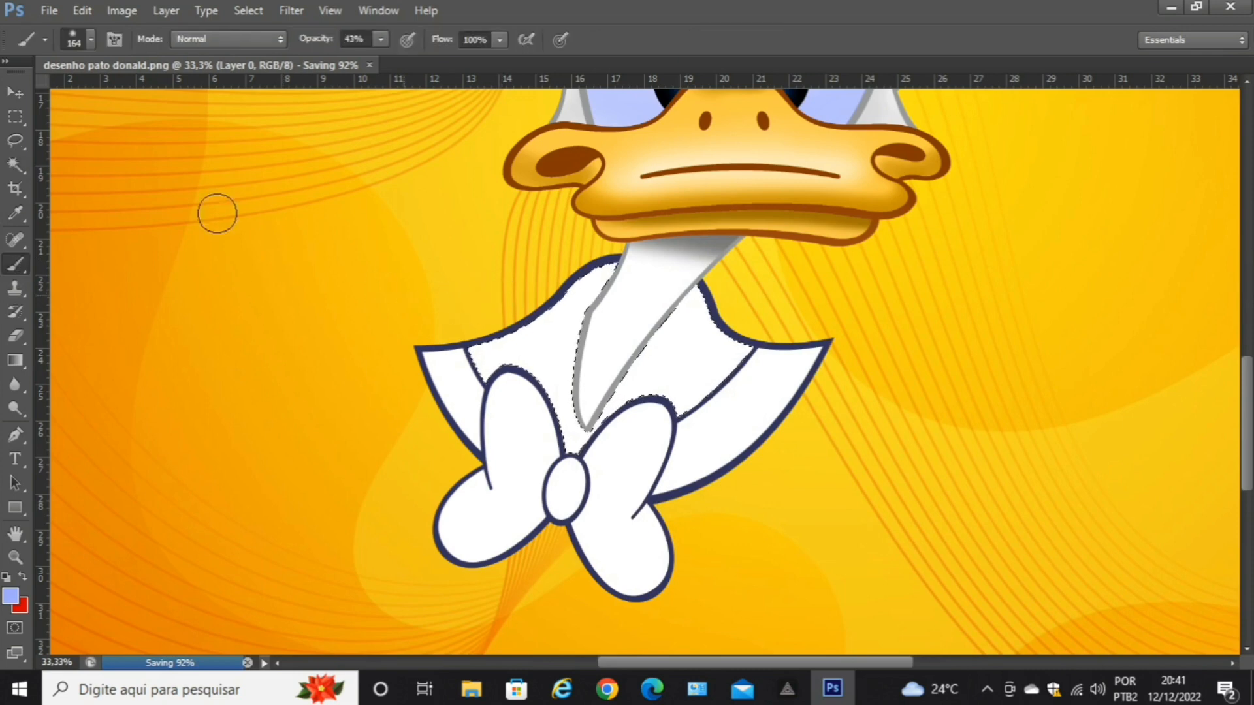
pyautogui.click(92, 39)
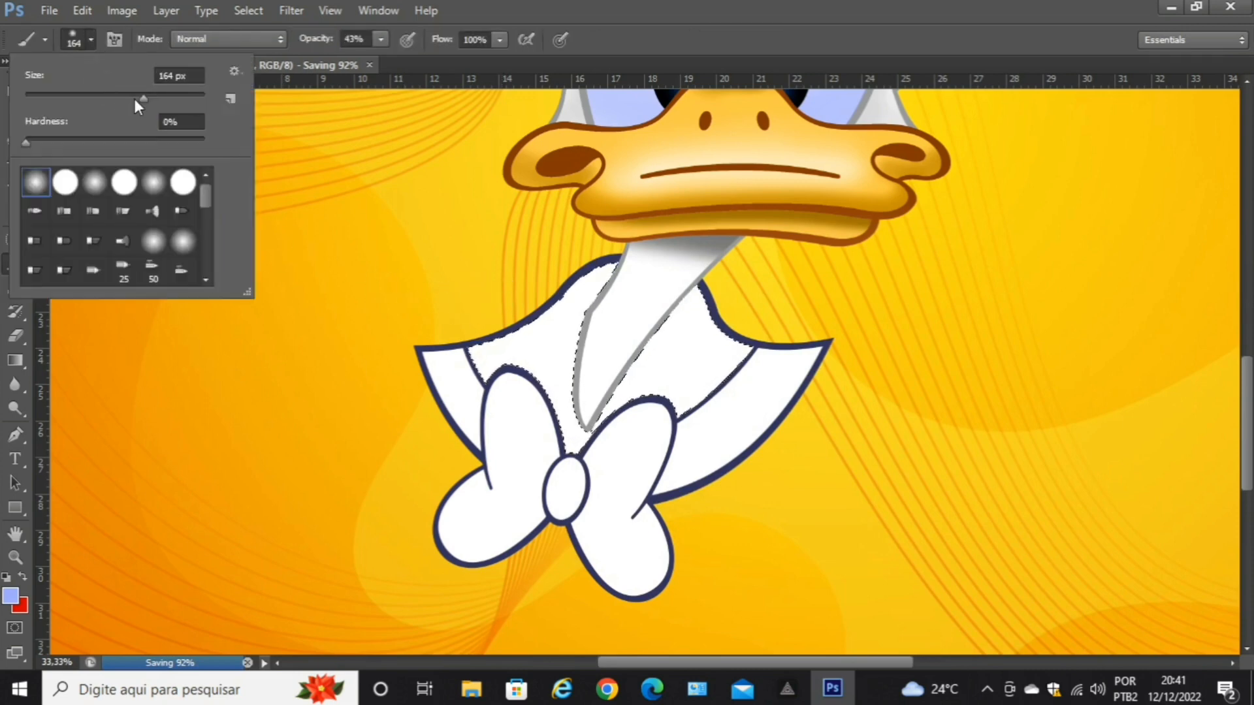
pyautogui.moveTo(134, 99); pyautogui.dragTo(161, 103)
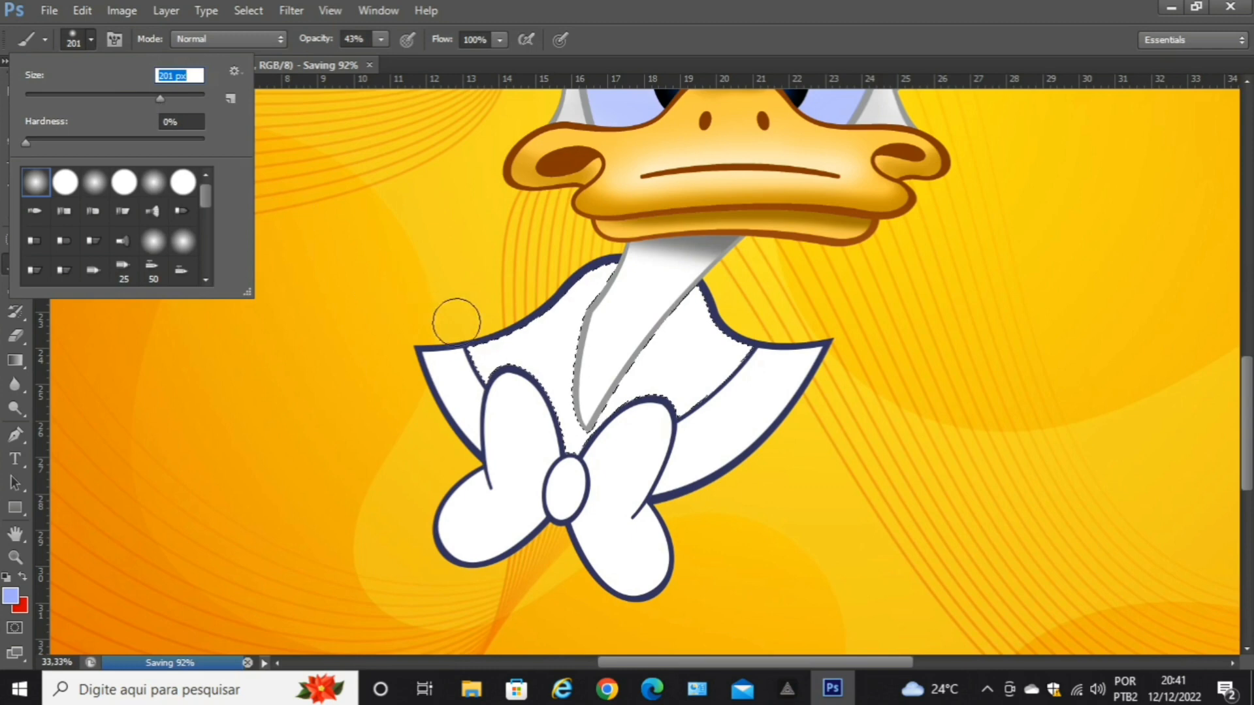
pyautogui.click(402, 157)
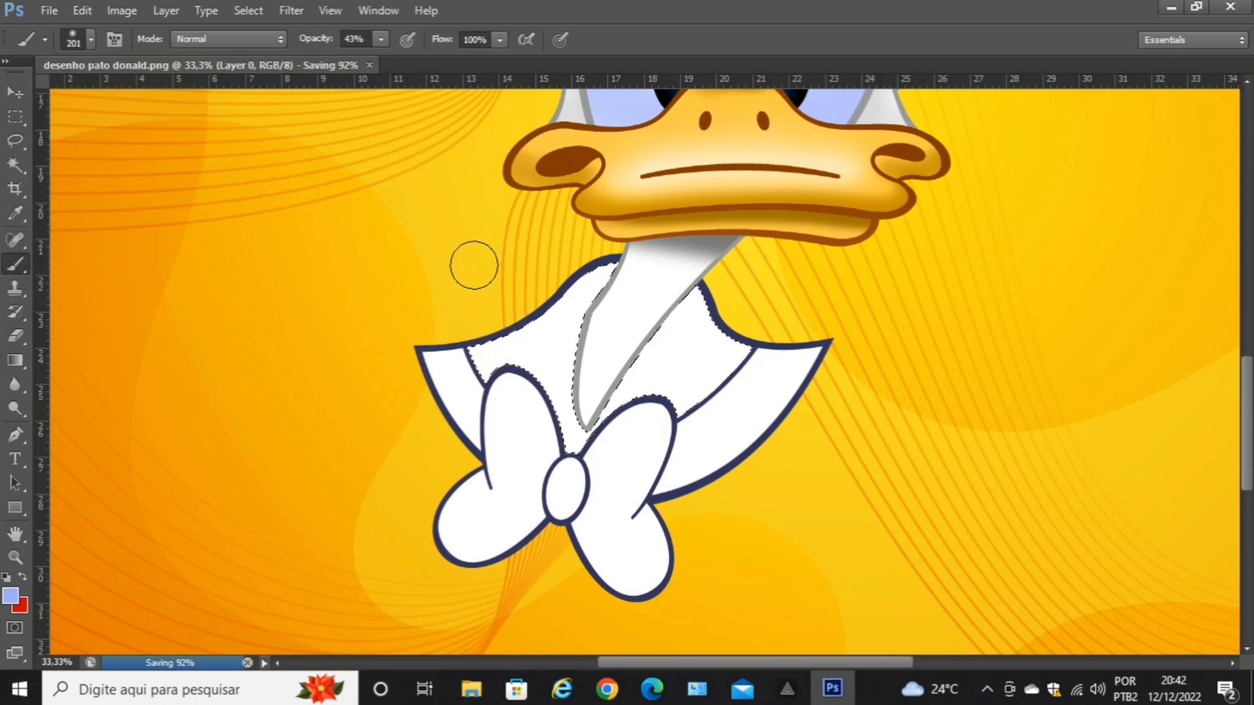
pyautogui.hotkey('ctrl', '+')
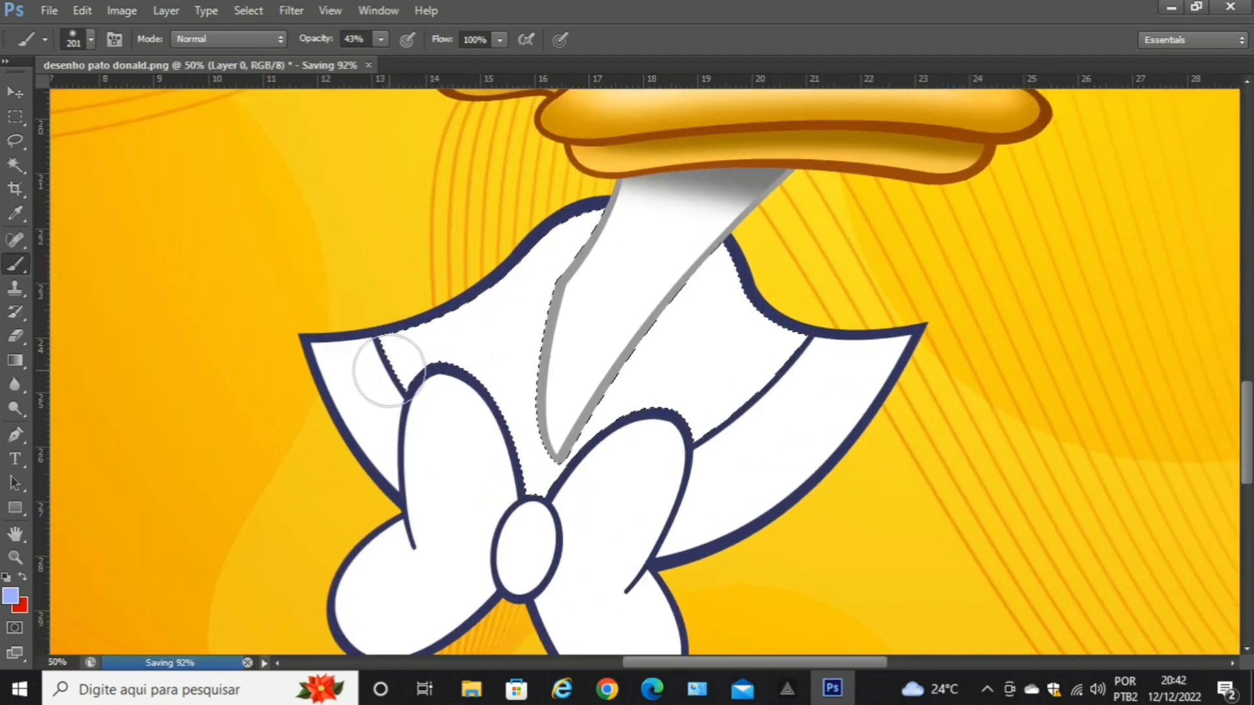
pyautogui.moveTo(393, 383)
pyautogui.mouseDown()
pyautogui.moveTo(424, 380)
pyautogui.moveTo(608, 238)
pyautogui.mouseUp()
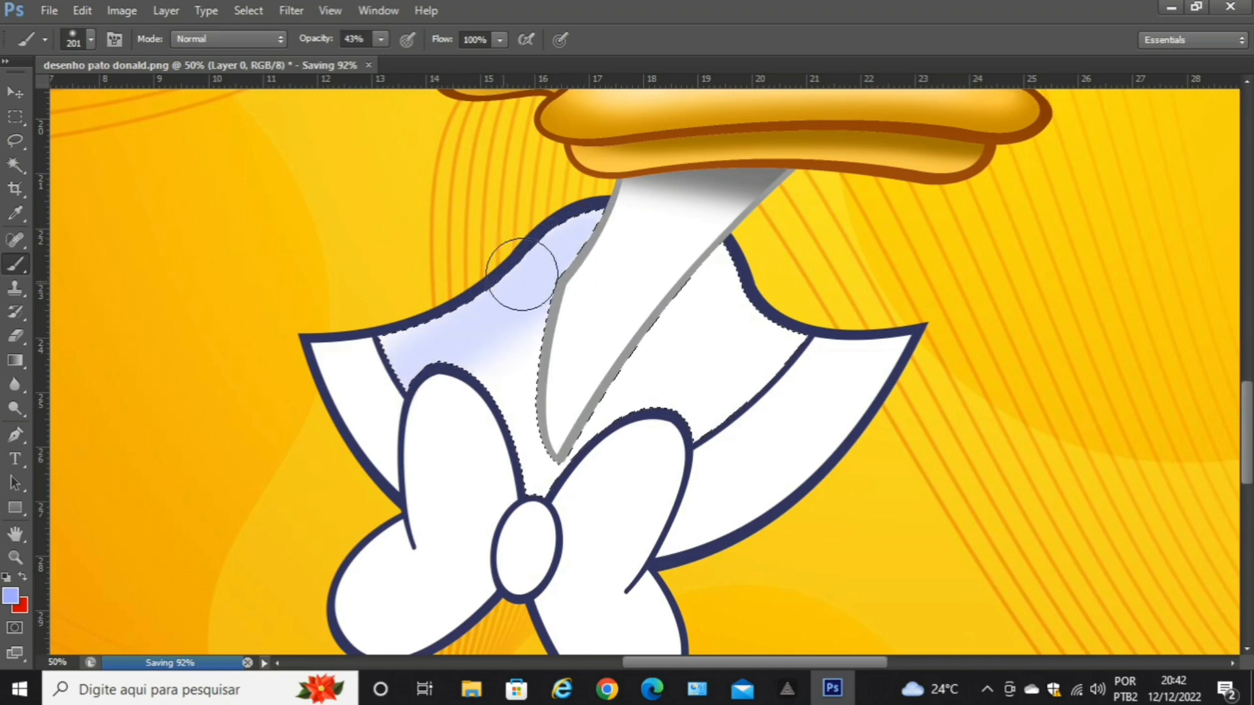
# Raise the brush opacity to 100% and paint the whole selected inner collar solid light blue.
pyautogui.click(382, 41)
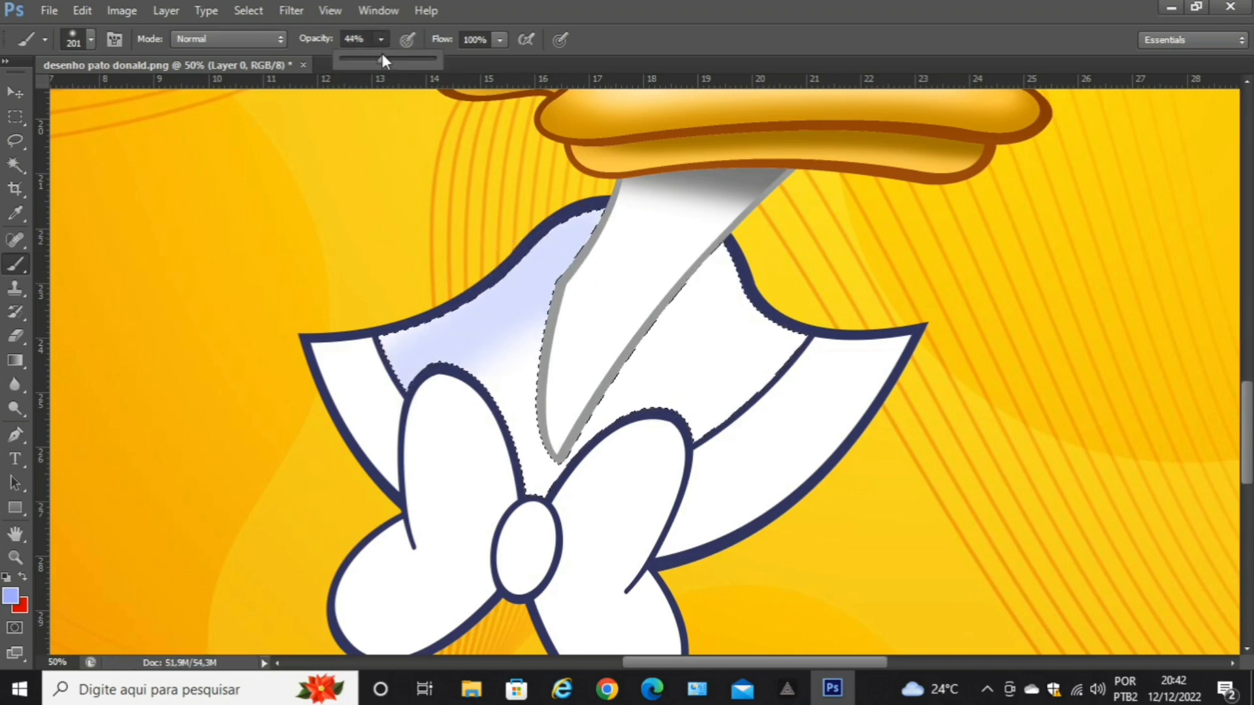
pyautogui.click(519, 243)
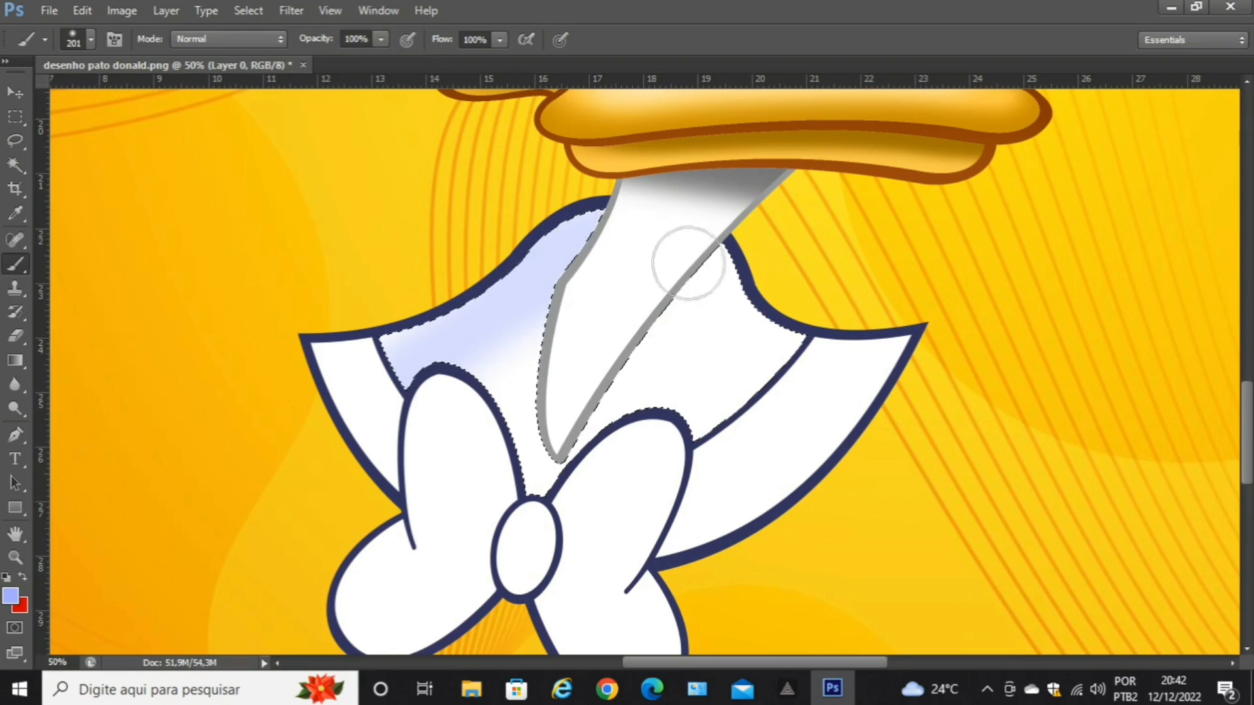
pyautogui.moveTo(807, 364)
pyautogui.mouseDown()
pyautogui.moveTo(714, 258)
pyautogui.moveTo(704, 264)
pyautogui.moveTo(754, 319)
pyautogui.moveTo(774, 366)
pyautogui.moveTo(643, 404)
pyautogui.moveTo(717, 344)
pyautogui.moveTo(601, 428)
pyautogui.moveTo(688, 357)
pyautogui.moveTo(549, 493)
pyautogui.moveTo(746, 431)
pyautogui.moveTo(693, 457)
pyautogui.moveTo(746, 380)
pyautogui.moveTo(554, 505)
pyautogui.moveTo(508, 485)
pyautogui.moveTo(503, 387)
pyautogui.moveTo(495, 475)
pyautogui.moveTo(493, 349)
pyautogui.moveTo(530, 292)
pyautogui.moveTo(509, 436)
pyautogui.moveTo(520, 310)
pyautogui.moveTo(388, 378)
pyautogui.moveTo(546, 278)
pyautogui.moveTo(372, 347)
pyautogui.mouseUp()
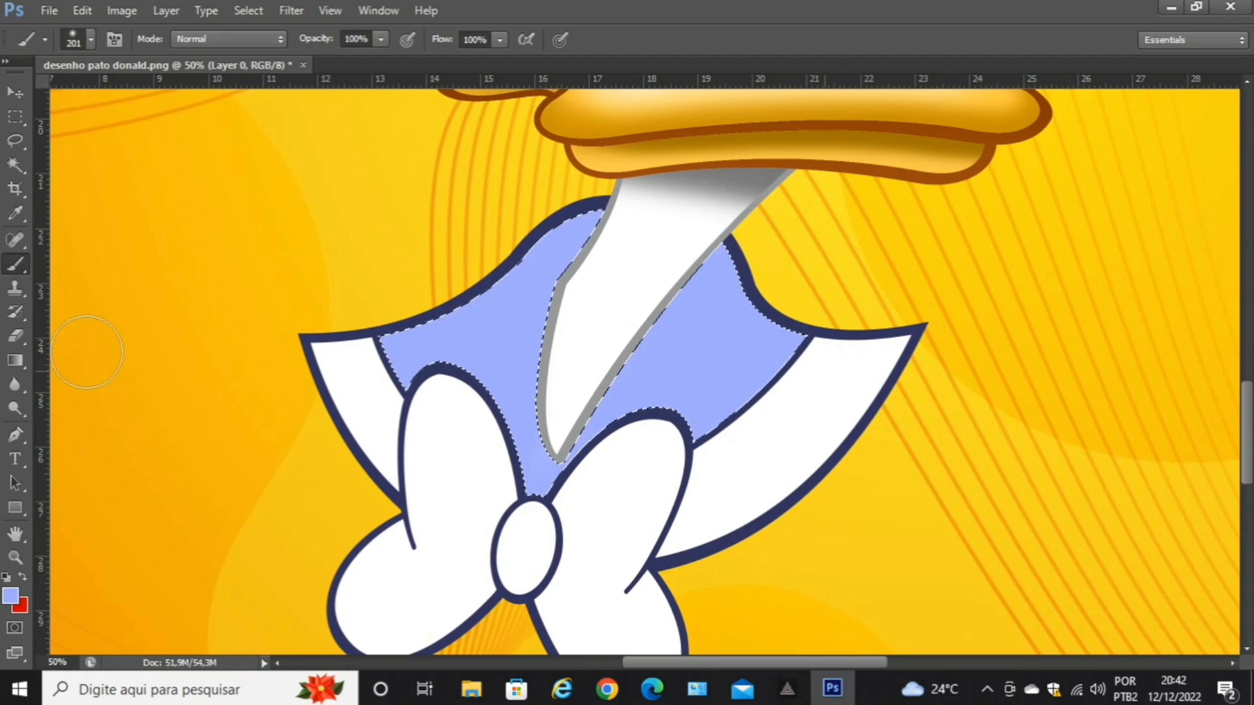
# Set the foreground colour to deep blue #011ab7.
pyautogui.click(10, 596)
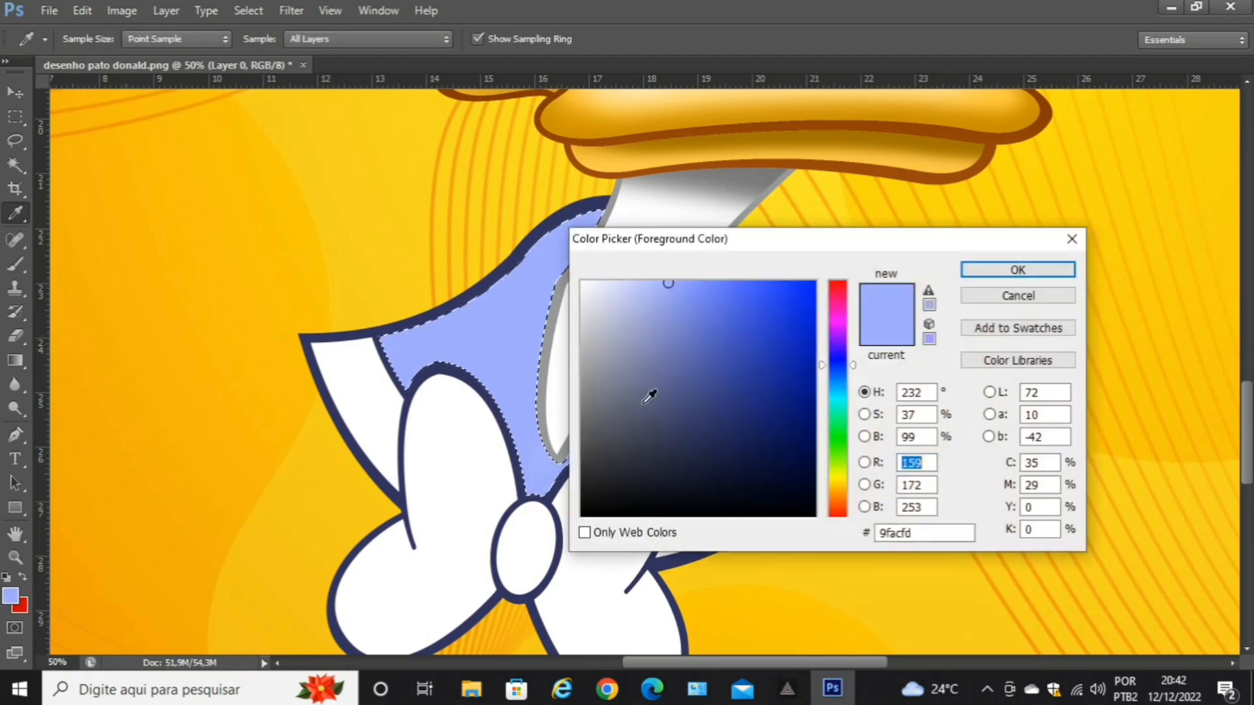
pyautogui.click(815, 348)
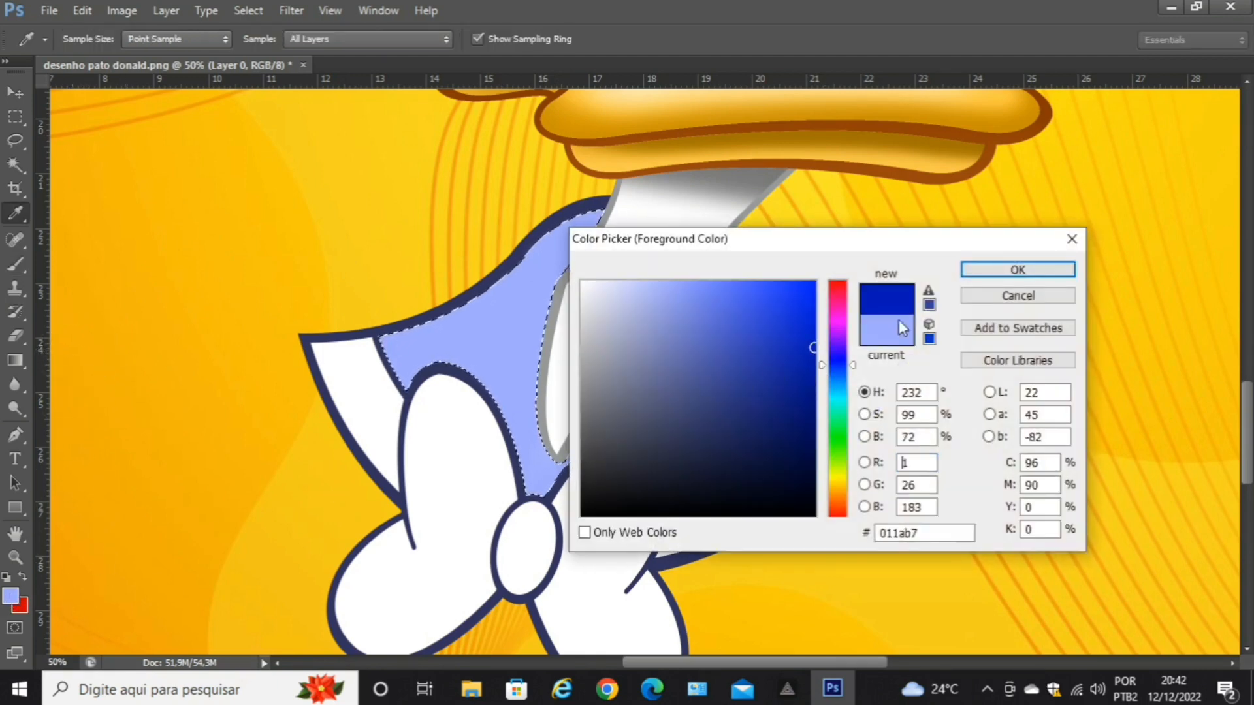
pyautogui.click(982, 270)
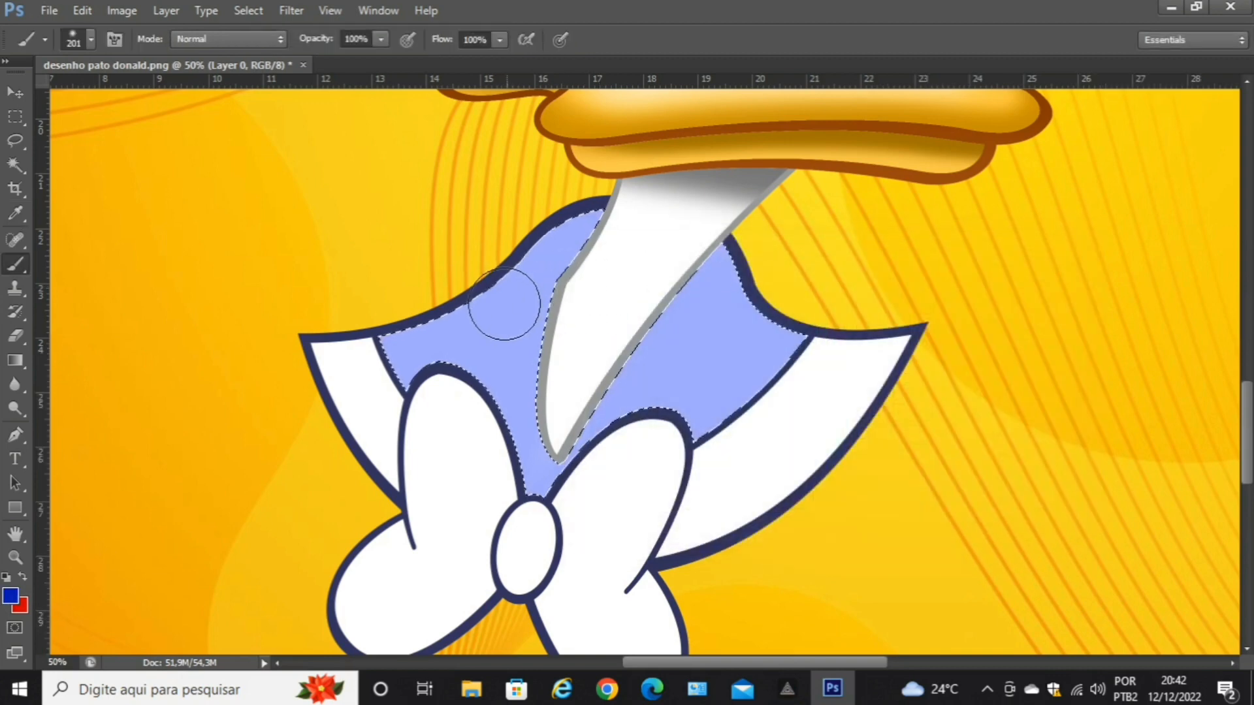
# Lower the brush opacity to 26% and shade both halves of the inner collar deep blue, leaving the upper outer edges lighter.
pyautogui.click(379, 40)
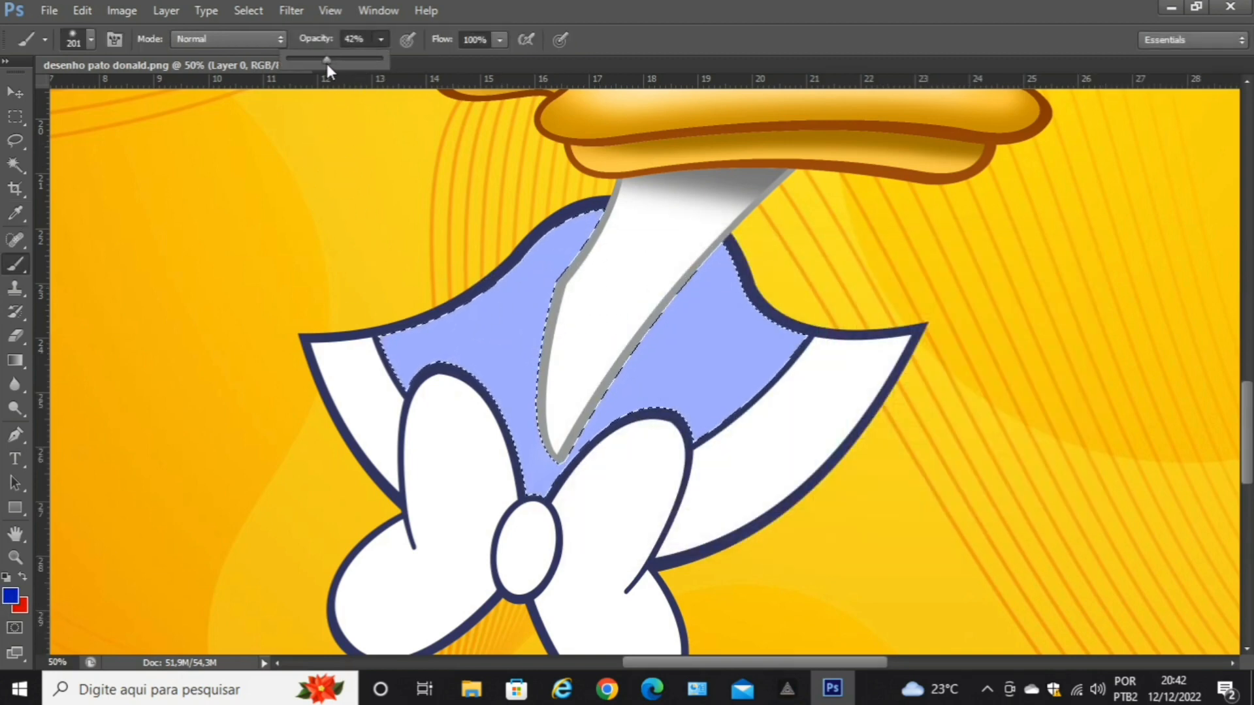
pyautogui.moveTo(327, 64); pyautogui.dragTo(311, 62)
pyautogui.click(393, 348)
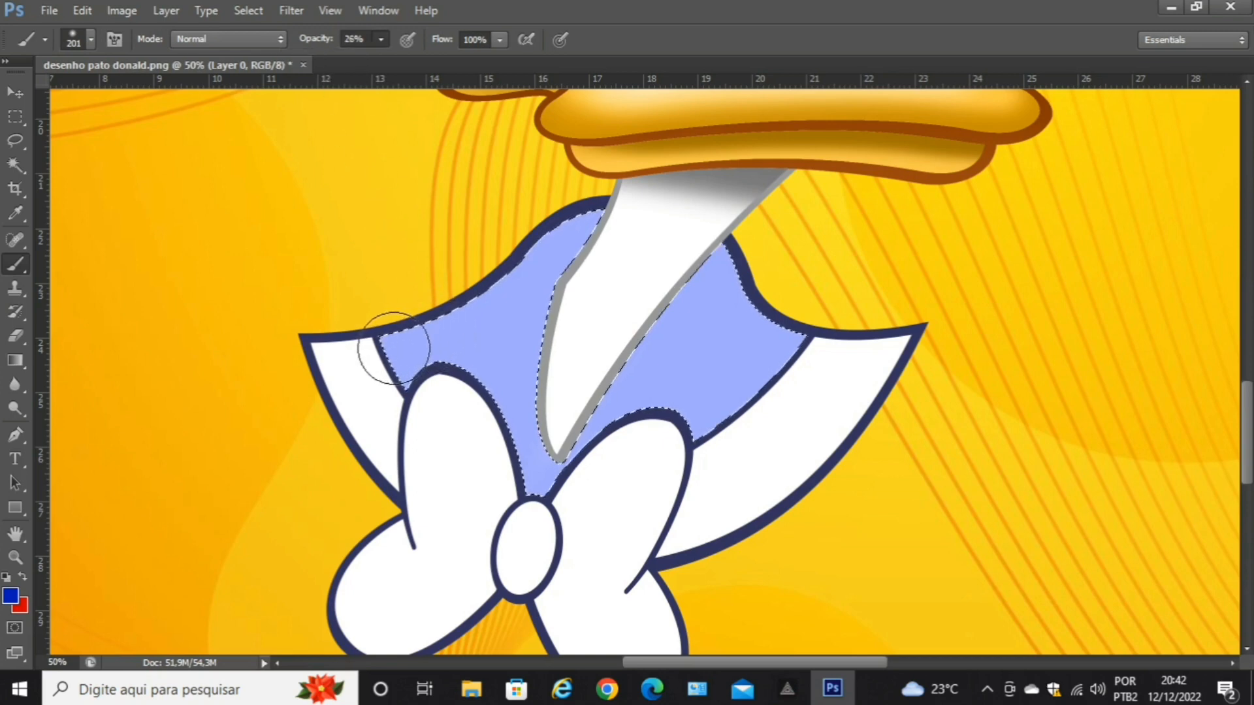
pyautogui.moveTo(548, 289)
pyautogui.mouseDown()
pyautogui.moveTo(649, 283)
pyautogui.moveTo(613, 276)
pyautogui.moveTo(509, 307)
pyautogui.moveTo(588, 277)
pyautogui.moveTo(659, 281)
pyautogui.moveTo(688, 298)
pyautogui.moveTo(693, 345)
pyautogui.moveTo(785, 398)
pyautogui.moveTo(817, 398)
pyautogui.moveTo(782, 395)
pyautogui.moveTo(699, 353)
pyautogui.moveTo(657, 259)
pyautogui.moveTo(674, 316)
pyautogui.moveTo(721, 363)
pyautogui.moveTo(829, 386)
pyautogui.moveTo(696, 362)
pyautogui.moveTo(649, 261)
pyautogui.moveTo(685, 330)
pyautogui.moveTo(864, 403)
pyautogui.moveTo(733, 399)
pyautogui.moveTo(657, 262)
pyautogui.moveTo(679, 312)
pyautogui.moveTo(756, 377)
pyautogui.moveTo(831, 393)
pyautogui.moveTo(729, 350)
pyautogui.moveTo(660, 286)
pyautogui.moveTo(557, 285)
pyautogui.moveTo(462, 314)
pyautogui.moveTo(633, 287)
pyautogui.moveTo(502, 290)
pyautogui.moveTo(375, 378)
pyautogui.moveTo(570, 323)
pyautogui.moveTo(485, 358)
pyautogui.moveTo(425, 428)
pyautogui.moveTo(558, 332)
pyautogui.moveTo(513, 427)
pyautogui.moveTo(554, 390)
pyautogui.moveTo(529, 457)
pyautogui.moveTo(543, 379)
pyautogui.moveTo(558, 470)
pyautogui.moveTo(657, 341)
pyautogui.moveTo(558, 459)
pyautogui.moveTo(652, 452)
pyautogui.moveTo(675, 400)
pyautogui.moveTo(542, 445)
pyautogui.moveTo(609, 380)
pyautogui.moveTo(573, 457)
pyautogui.moveTo(590, 430)
pyautogui.moveTo(646, 398)
pyautogui.moveTo(658, 365)
pyautogui.moveTo(710, 442)
pyautogui.moveTo(740, 440)
pyautogui.mouseUp()
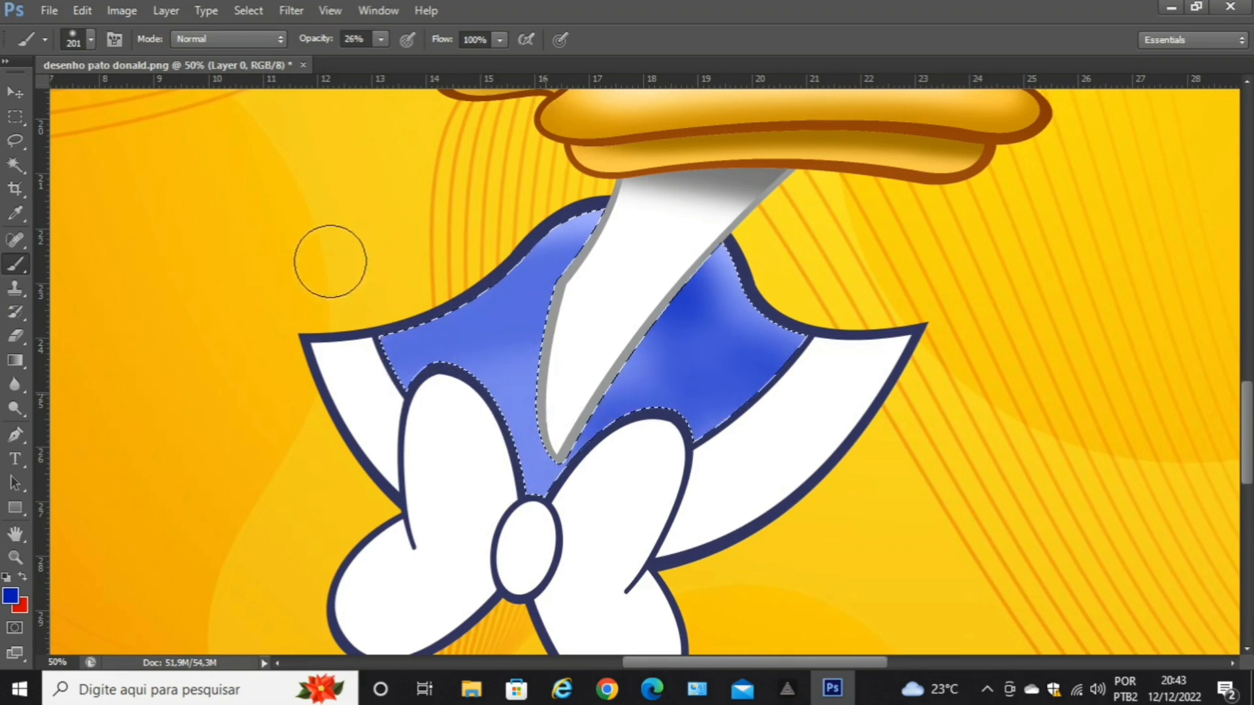
# Set the foreground colour to dark blue #011279 and brush a shadow over the inner collar to the right of the neck.
pyautogui.click(10, 595)
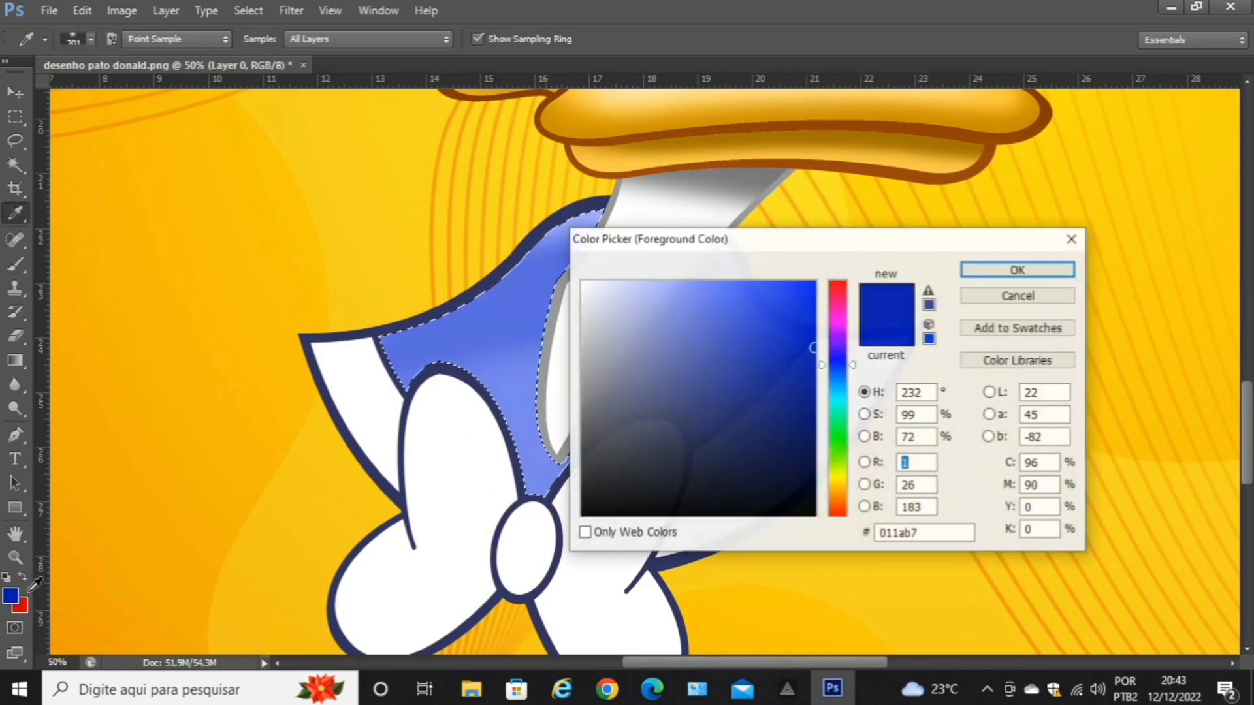
pyautogui.click(813, 405)
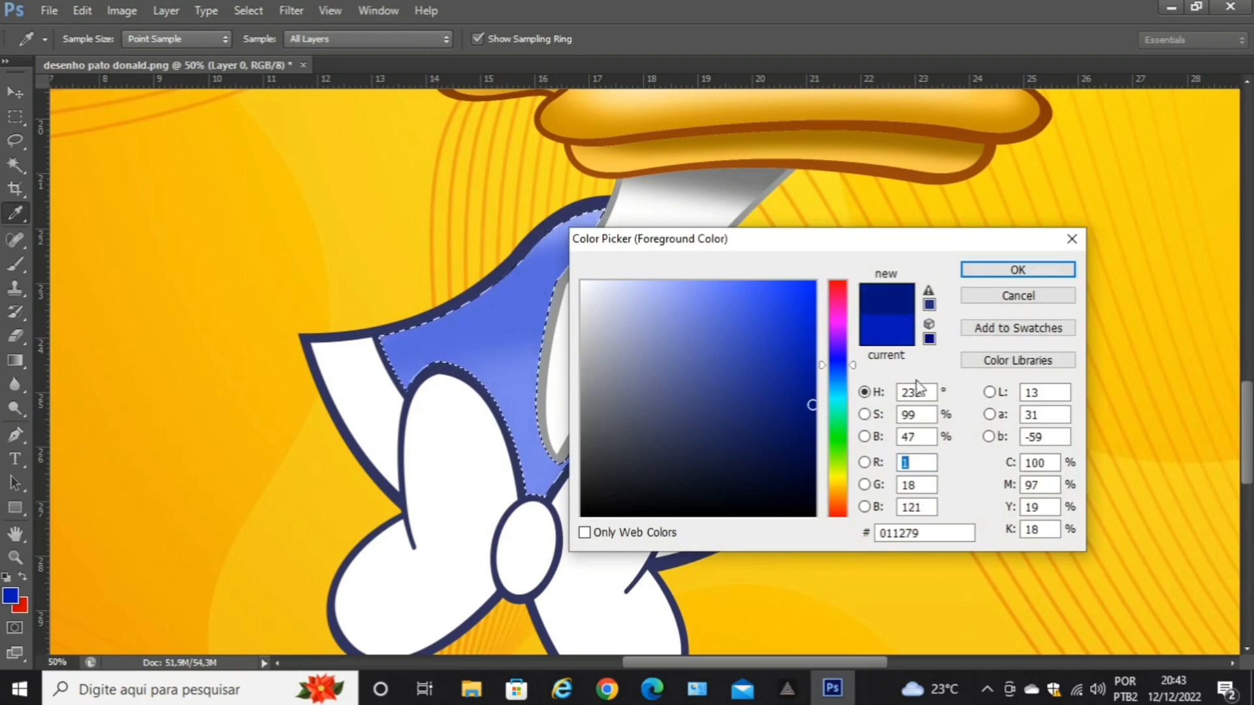
pyautogui.click(1009, 270)
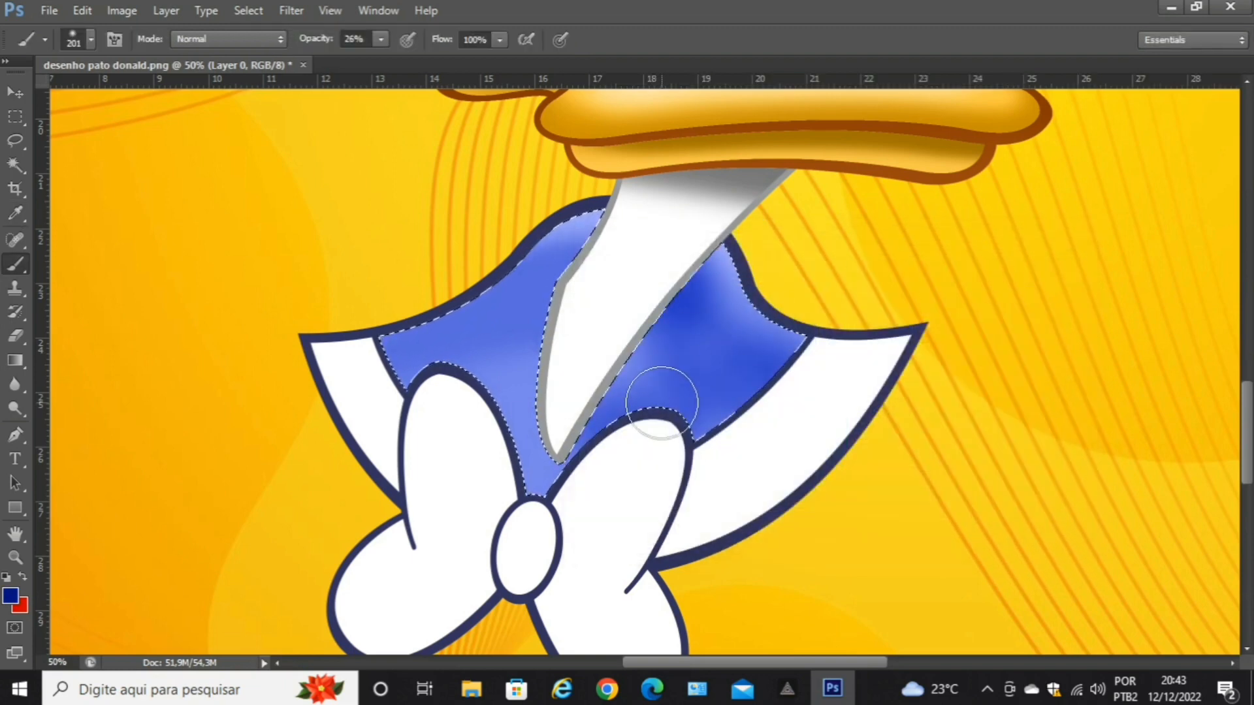
pyautogui.moveTo(631, 361)
pyautogui.mouseDown()
pyautogui.moveTo(664, 429)
pyautogui.moveTo(769, 467)
pyautogui.moveTo(727, 448)
pyautogui.moveTo(666, 347)
pyautogui.moveTo(658, 367)
pyautogui.moveTo(801, 445)
pyautogui.moveTo(822, 443)
pyautogui.moveTo(709, 383)
pyautogui.moveTo(671, 326)
pyautogui.moveTo(678, 373)
pyautogui.moveTo(793, 426)
pyautogui.moveTo(619, 382)
pyautogui.mouseUp()
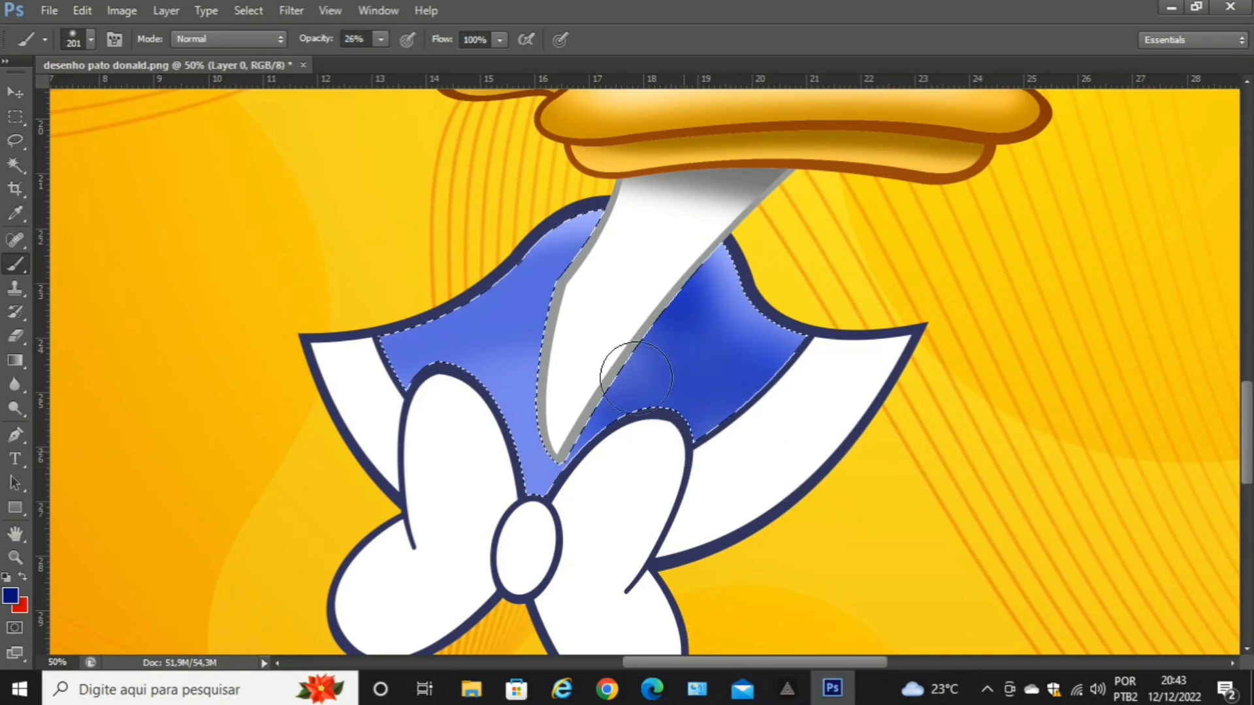
# Raise the brush opacity to 62% and darken both halves of the inner collar and the tip below the neck, keeping the upper-edge highlights.
pyautogui.click(381, 40)
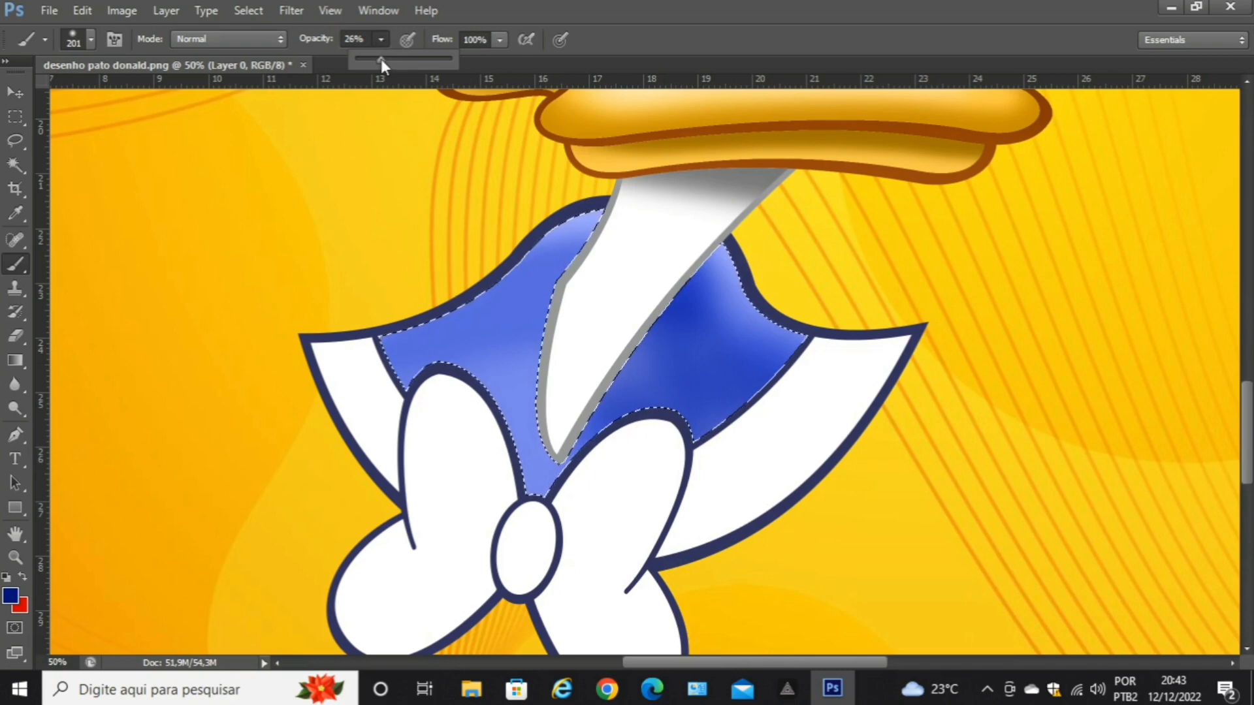
pyautogui.click(751, 473)
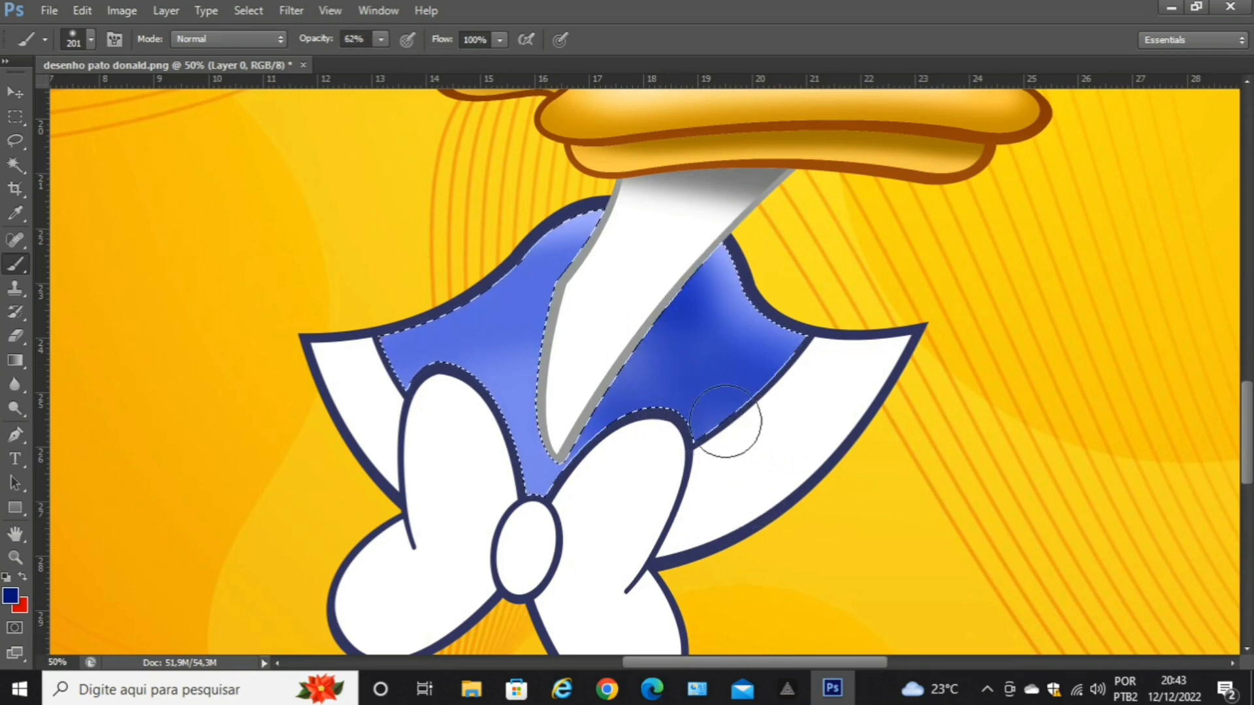
pyautogui.moveTo(725, 421)
pyautogui.mouseDown()
pyautogui.moveTo(653, 325)
pyautogui.moveTo(796, 424)
pyautogui.moveTo(840, 426)
pyautogui.moveTo(696, 376)
pyautogui.moveTo(663, 334)
pyautogui.moveTo(658, 290)
pyautogui.moveTo(673, 266)
pyautogui.moveTo(687, 333)
pyautogui.moveTo(719, 372)
pyautogui.moveTo(797, 409)
pyautogui.mouseUp()
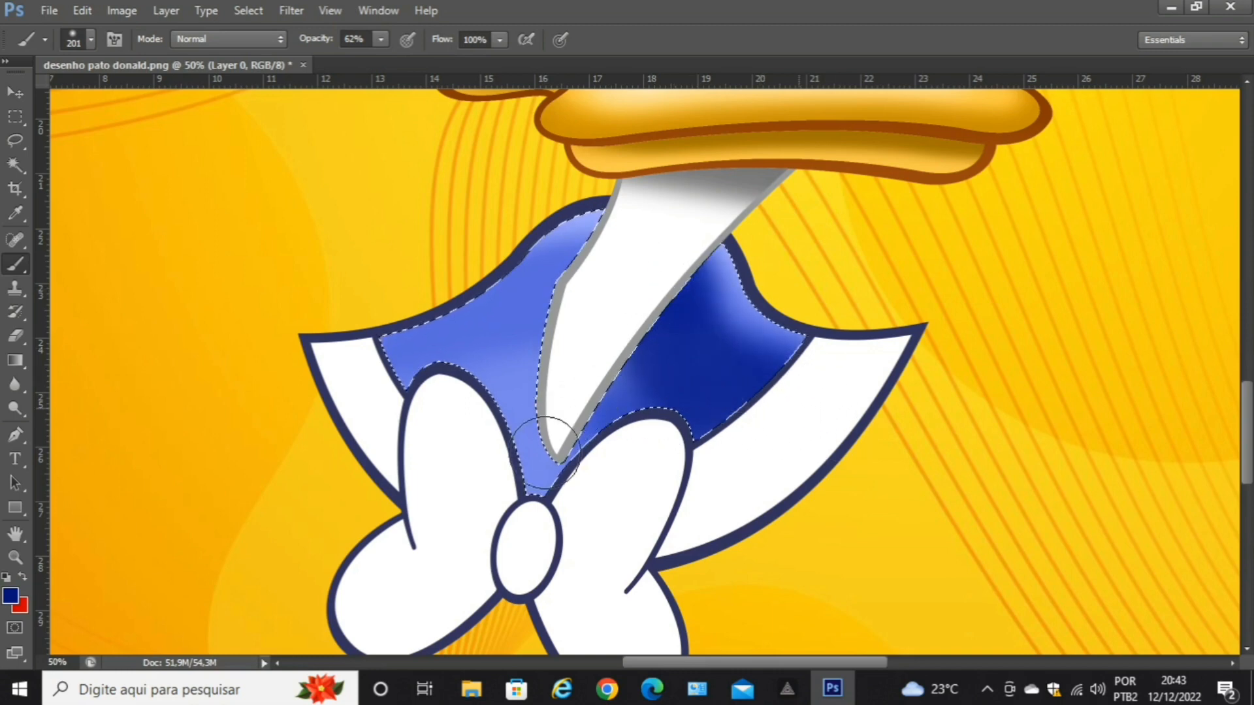
pyautogui.moveTo(613, 421)
pyautogui.mouseDown()
pyautogui.moveTo(537, 516)
pyautogui.moveTo(515, 447)
pyautogui.moveTo(534, 484)
pyautogui.mouseUp()
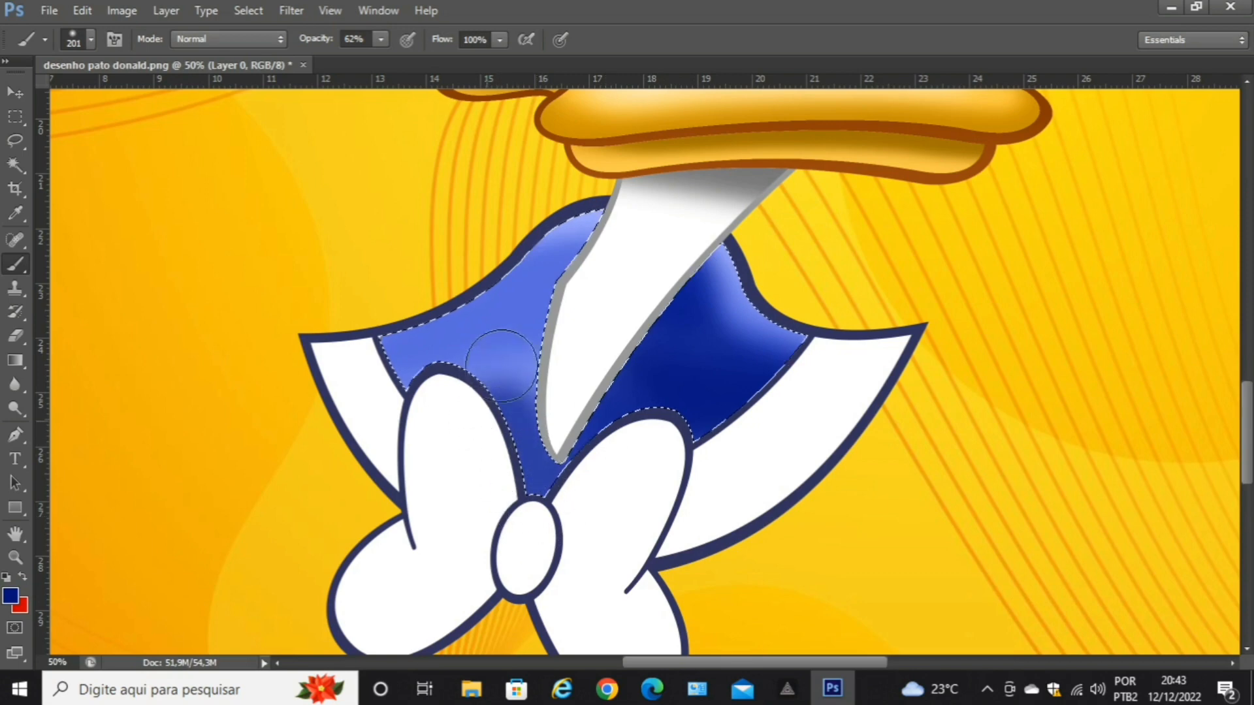
pyautogui.moveTo(484, 341)
pyautogui.mouseDown()
pyautogui.moveTo(569, 299)
pyautogui.moveTo(645, 286)
pyautogui.moveTo(498, 308)
pyautogui.mouseUp()
pyautogui.moveTo(578, 280)
pyautogui.mouseDown()
pyautogui.moveTo(618, 266)
pyautogui.moveTo(489, 333)
pyautogui.moveTo(425, 363)
pyautogui.mouseUp()
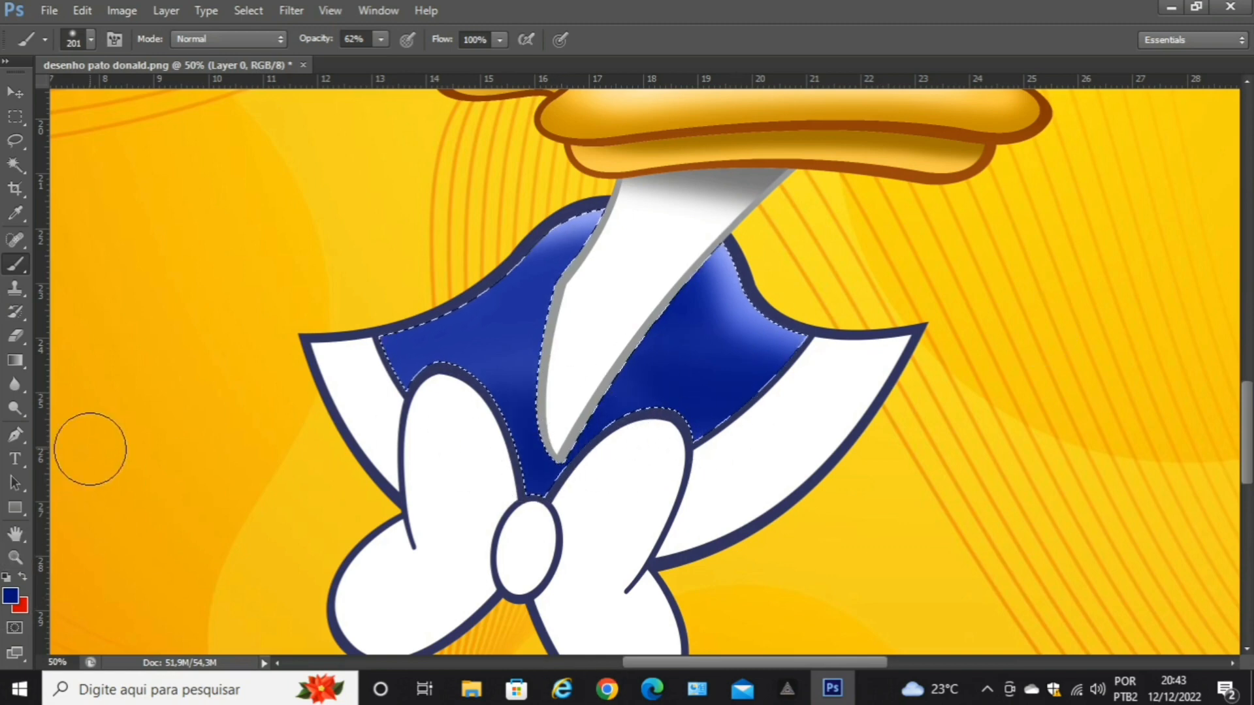
# Set the foreground colour to navy #000c54 and brush the deepest shadows along both sides of the neck on the inner collar.
pyautogui.click(9, 597)
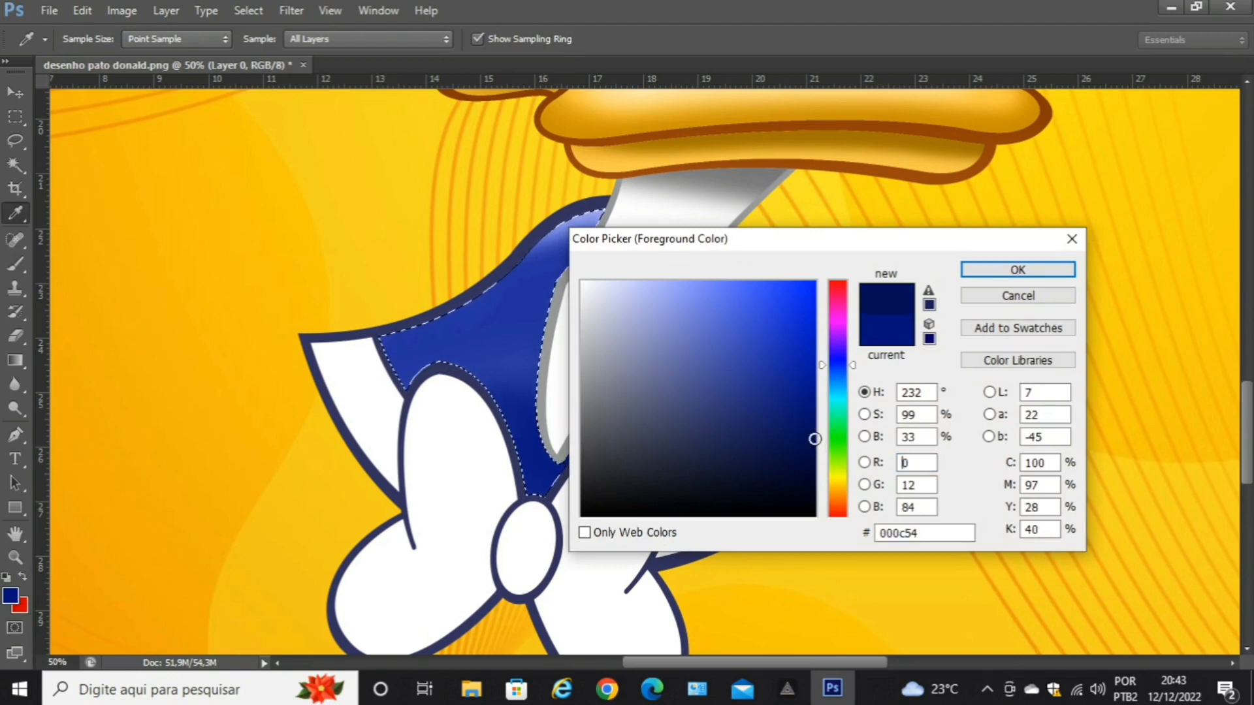
pyautogui.click(984, 273)
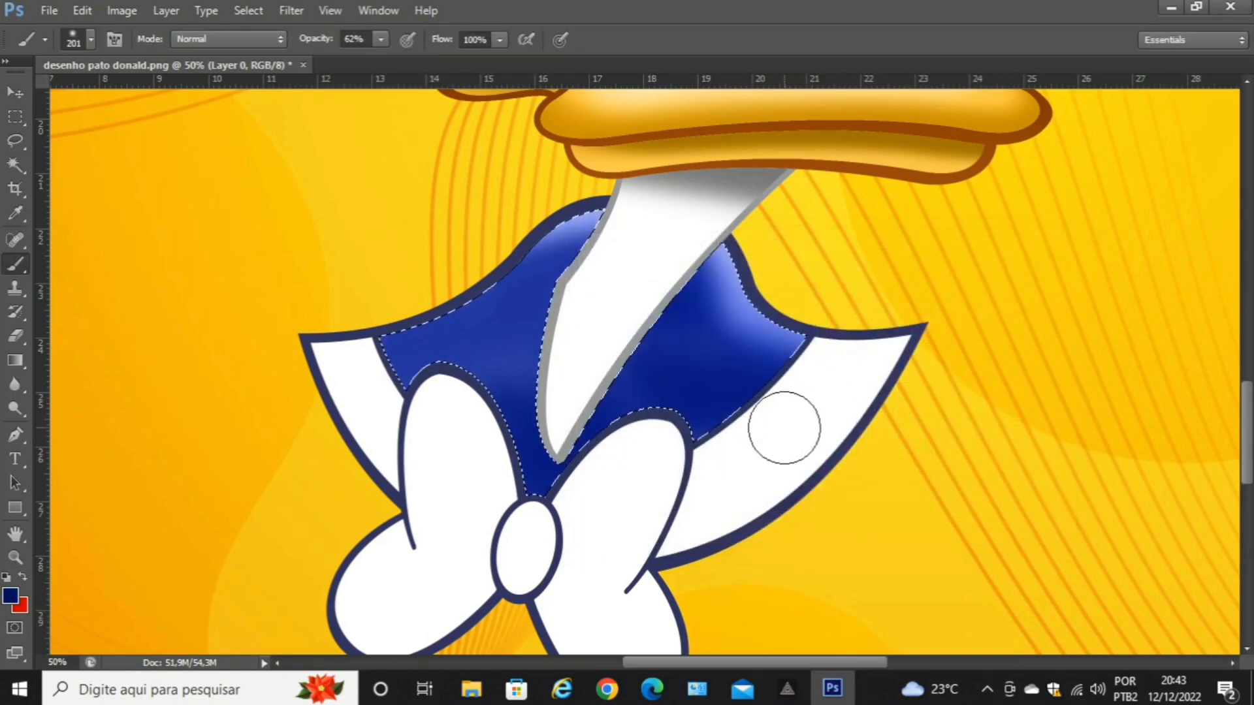
pyautogui.moveTo(646, 307)
pyautogui.mouseDown()
pyautogui.moveTo(651, 371)
pyautogui.moveTo(719, 431)
pyautogui.moveTo(739, 432)
pyautogui.moveTo(592, 395)
pyautogui.moveTo(586, 459)
pyautogui.moveTo(548, 472)
pyautogui.moveTo(531, 496)
pyautogui.moveTo(521, 424)
pyautogui.moveTo(560, 361)
pyautogui.moveTo(476, 366)
pyautogui.mouseUp()
pyautogui.moveTo(581, 286)
pyautogui.mouseDown()
pyautogui.moveTo(507, 321)
pyautogui.moveTo(448, 320)
pyautogui.moveTo(576, 310)
pyautogui.moveTo(605, 278)
pyautogui.moveTo(542, 287)
pyautogui.moveTo(460, 388)
pyautogui.moveTo(410, 397)
pyautogui.moveTo(402, 354)
pyautogui.moveTo(378, 328)
pyautogui.moveTo(463, 405)
pyautogui.moveTo(585, 373)
pyautogui.moveTo(518, 459)
pyautogui.moveTo(569, 390)
pyautogui.moveTo(644, 352)
pyautogui.moveTo(793, 398)
pyautogui.moveTo(691, 360)
pyautogui.moveTo(665, 311)
pyautogui.moveTo(698, 353)
pyautogui.moveTo(802, 390)
pyautogui.moveTo(708, 377)
pyautogui.moveTo(655, 303)
pyautogui.moveTo(701, 360)
pyautogui.moveTo(781, 390)
pyautogui.moveTo(739, 405)
pyautogui.moveTo(591, 347)
pyautogui.moveTo(521, 469)
pyautogui.moveTo(546, 404)
pyautogui.mouseUp()
# Deselect the inner collar and save the drawing.
pyautogui.hotkey('ctrl', '-')
pyautogui.hotkey('ctrl', '-')
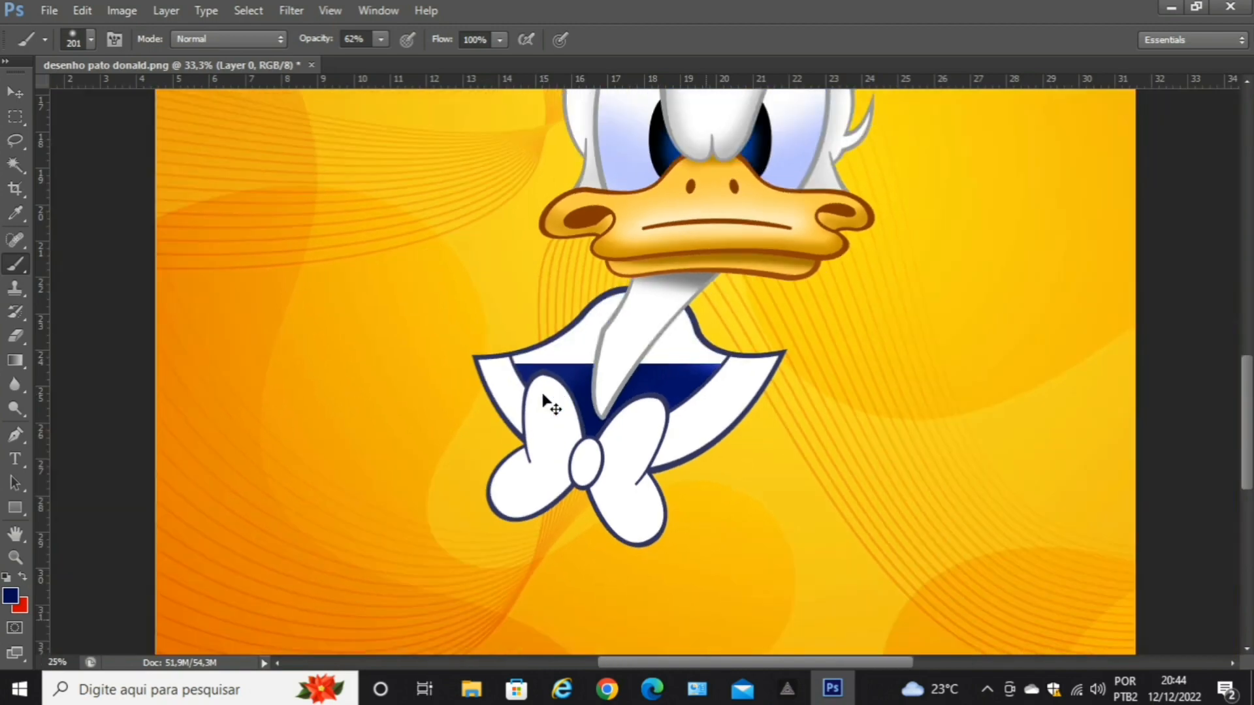
pyautogui.hotkey('ctrl', '-')
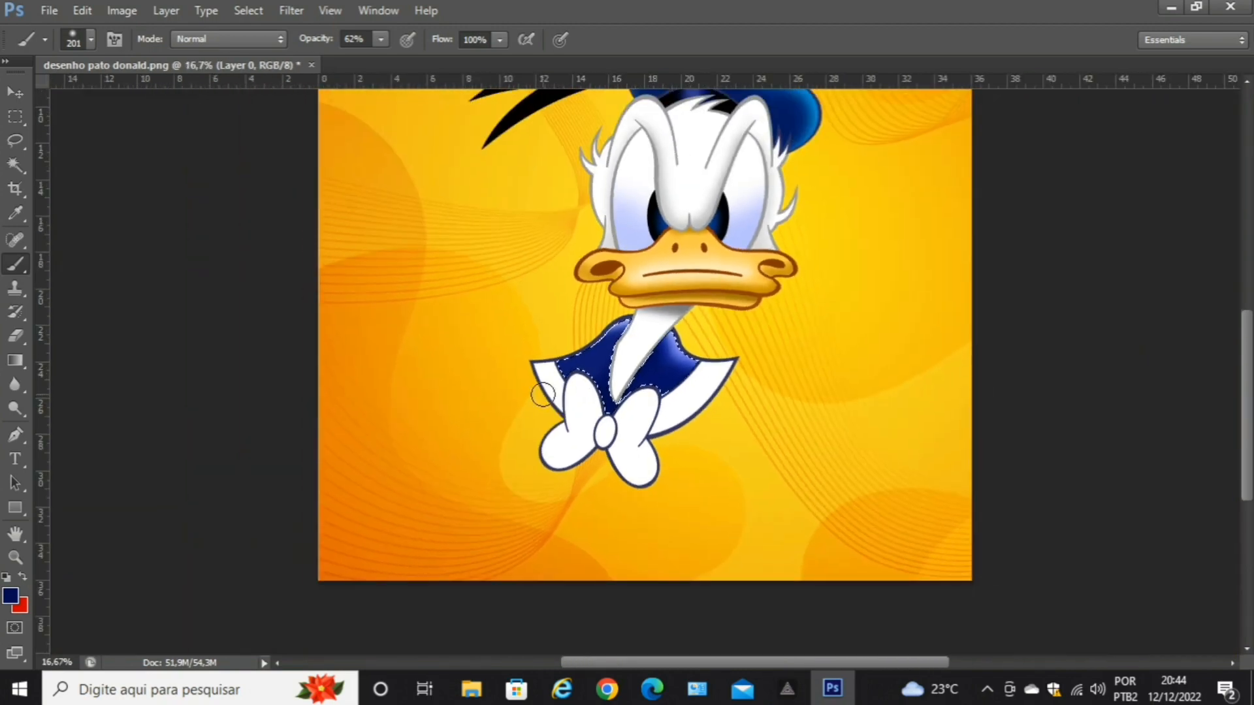
pyautogui.click(17, 117)
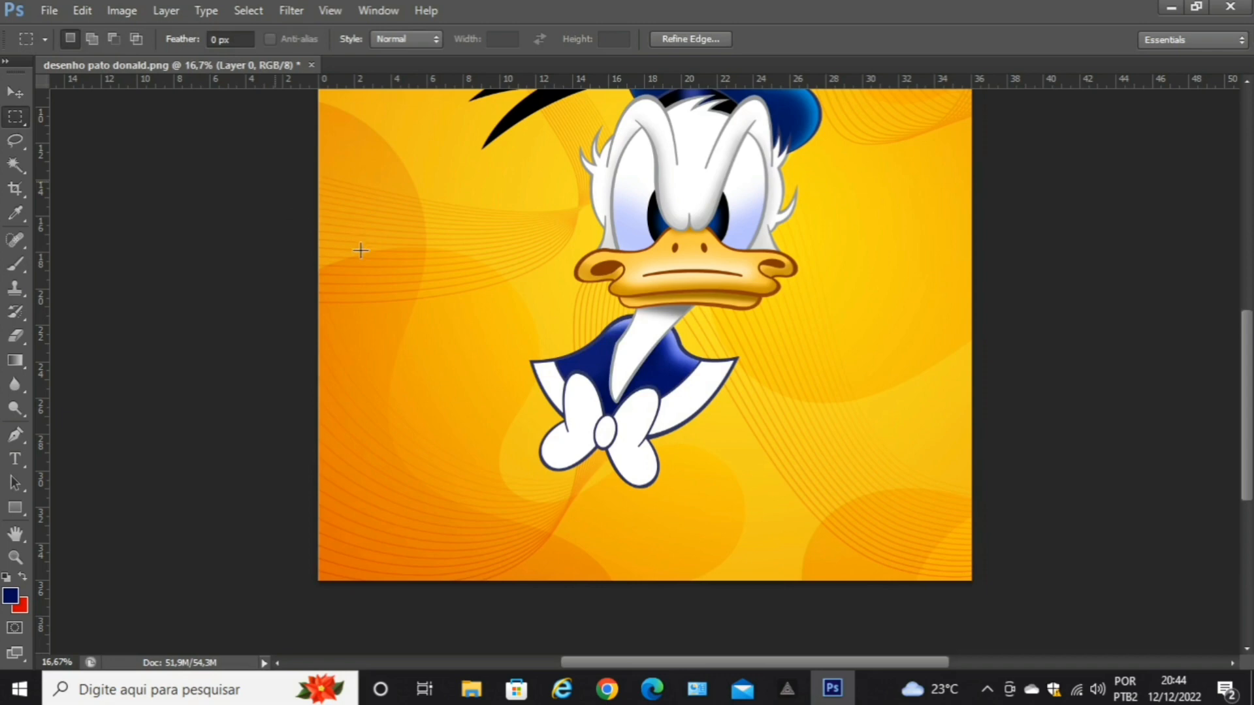
pyautogui.moveTo(275, 181); pyautogui.dragTo(275, 286)
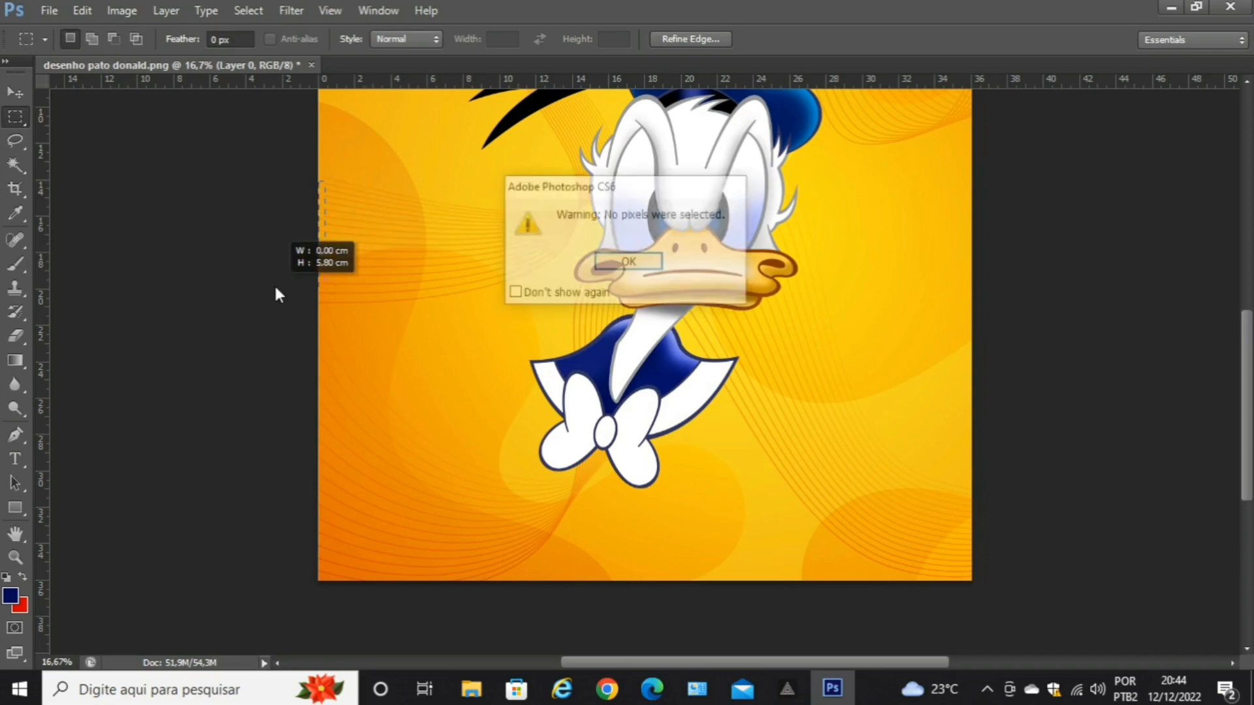
pyautogui.click(607, 264)
pyautogui.click(7, 91)
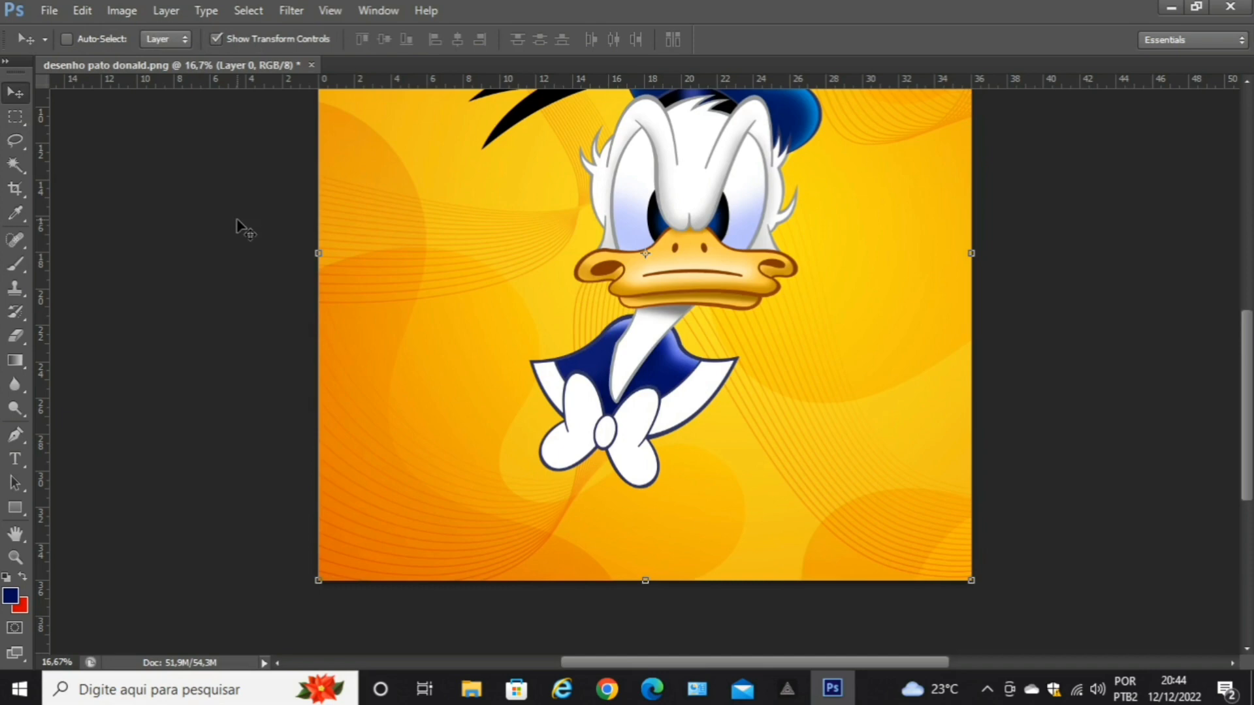
pyautogui.hotkey('ctrl', 's')
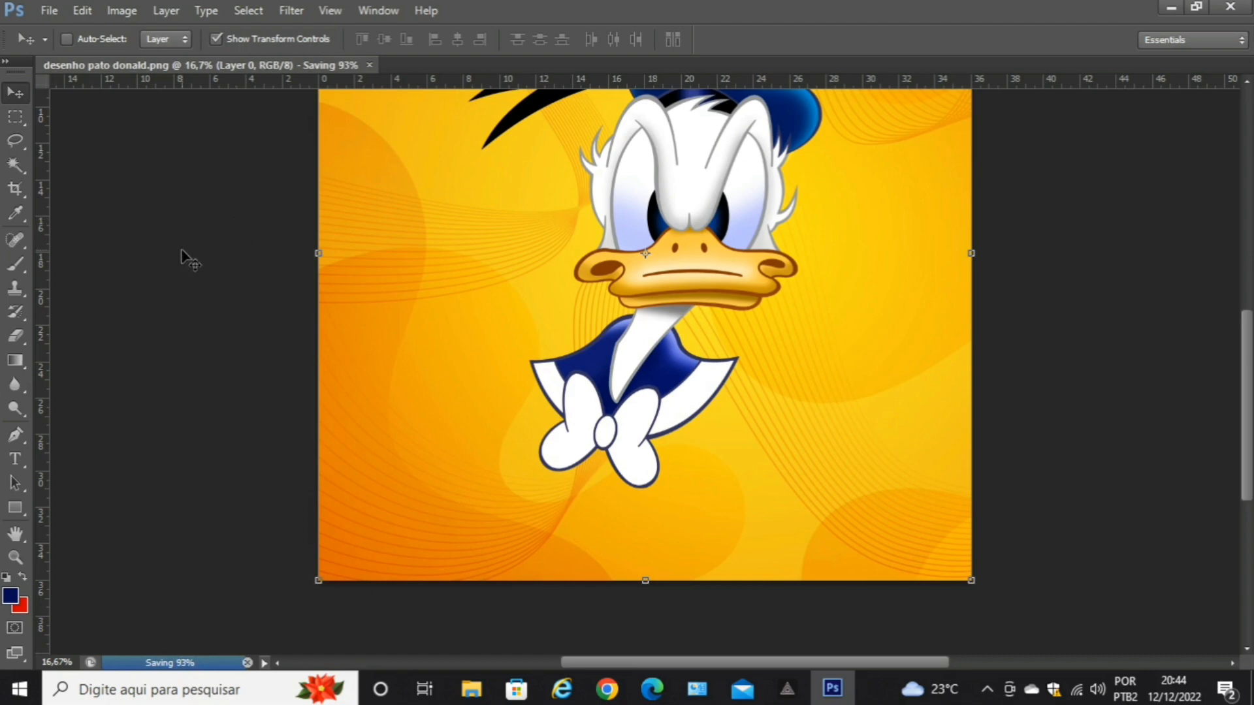
# Select the white outer collar band to the left of the bow with the Magic Wand.
pyautogui.hotkey('ctrl', '+')
pyautogui.hotkey('ctrl', '+')
pyautogui.hotkey('ctrl', '+')
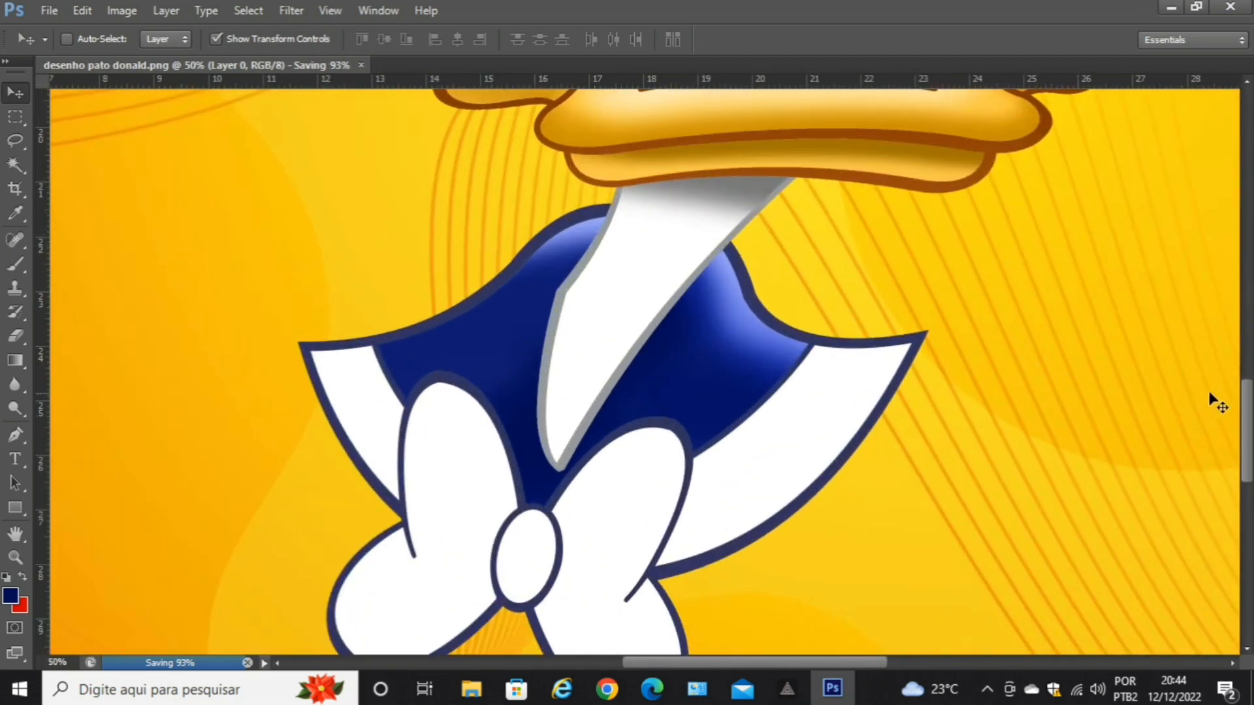
pyautogui.scroll(-2, 523, 472)
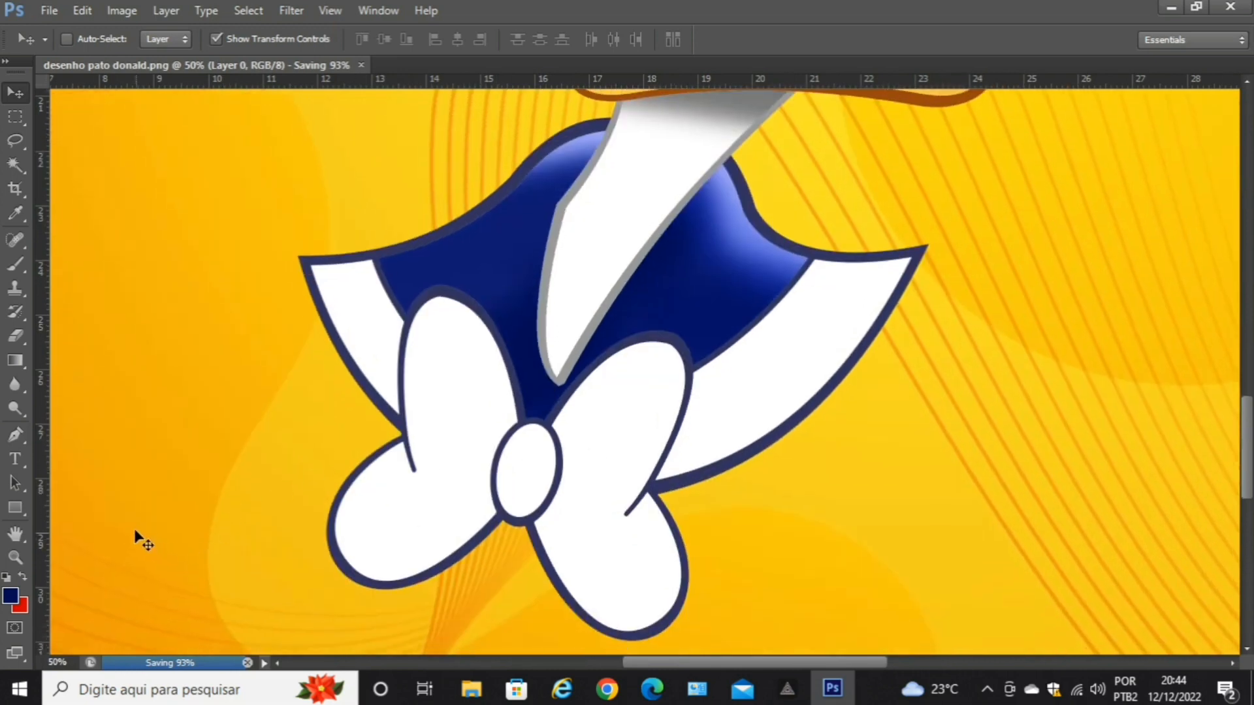
pyautogui.click(14, 168)
pyautogui.click(385, 348)
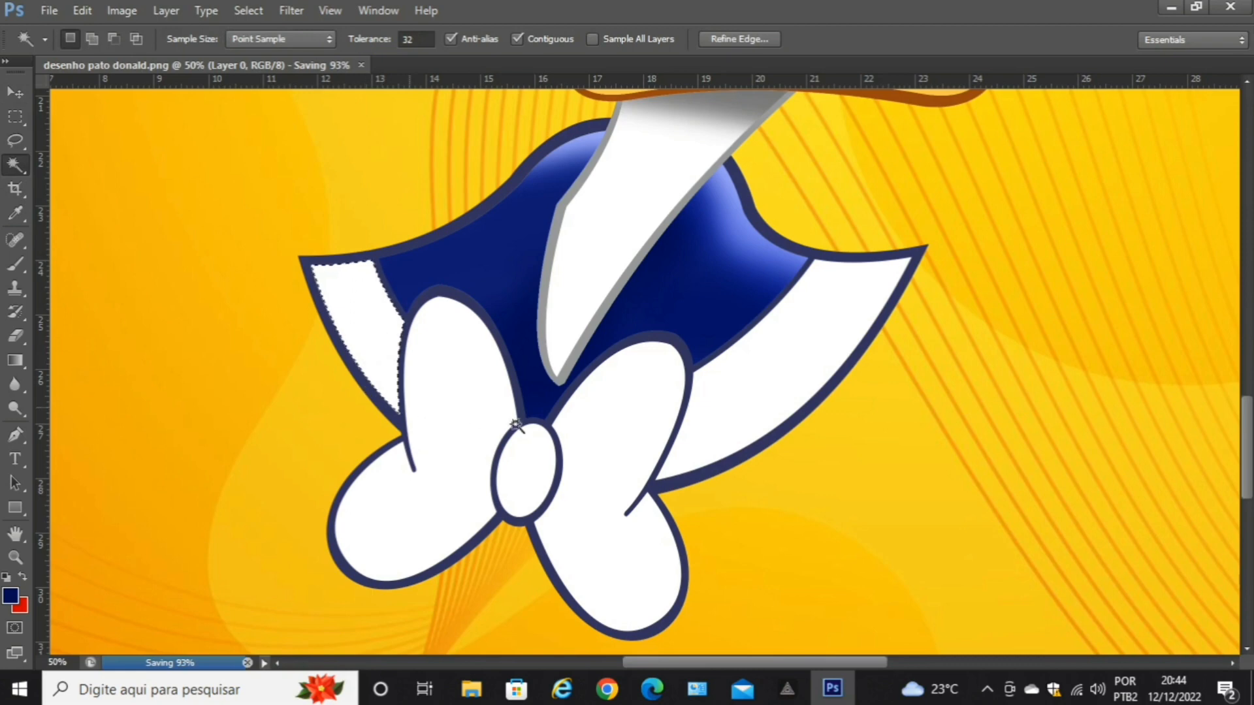
# Add the white outer collar band on the other side of the bow to the selection and set the foreground colour to yellow #f9e009.
pyautogui.keyDown('shift'); pyautogui.click(756, 378); pyautogui.keyUp('shift')
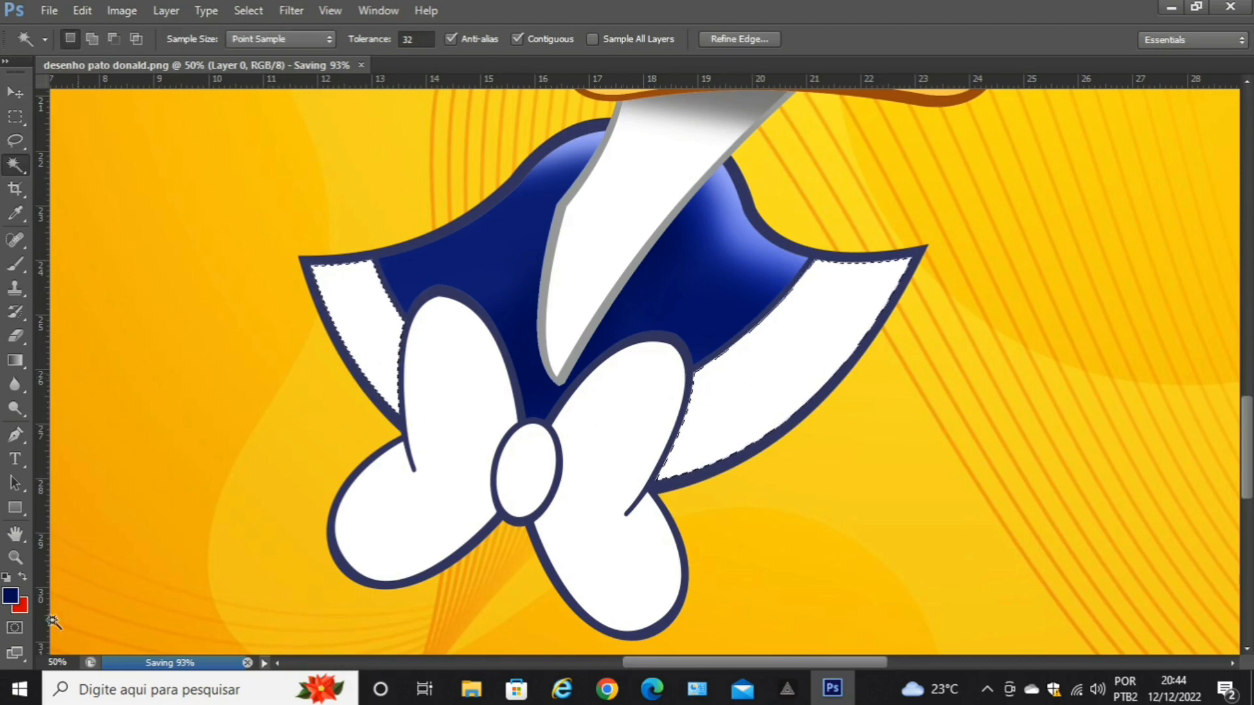
pyautogui.click(13, 603)
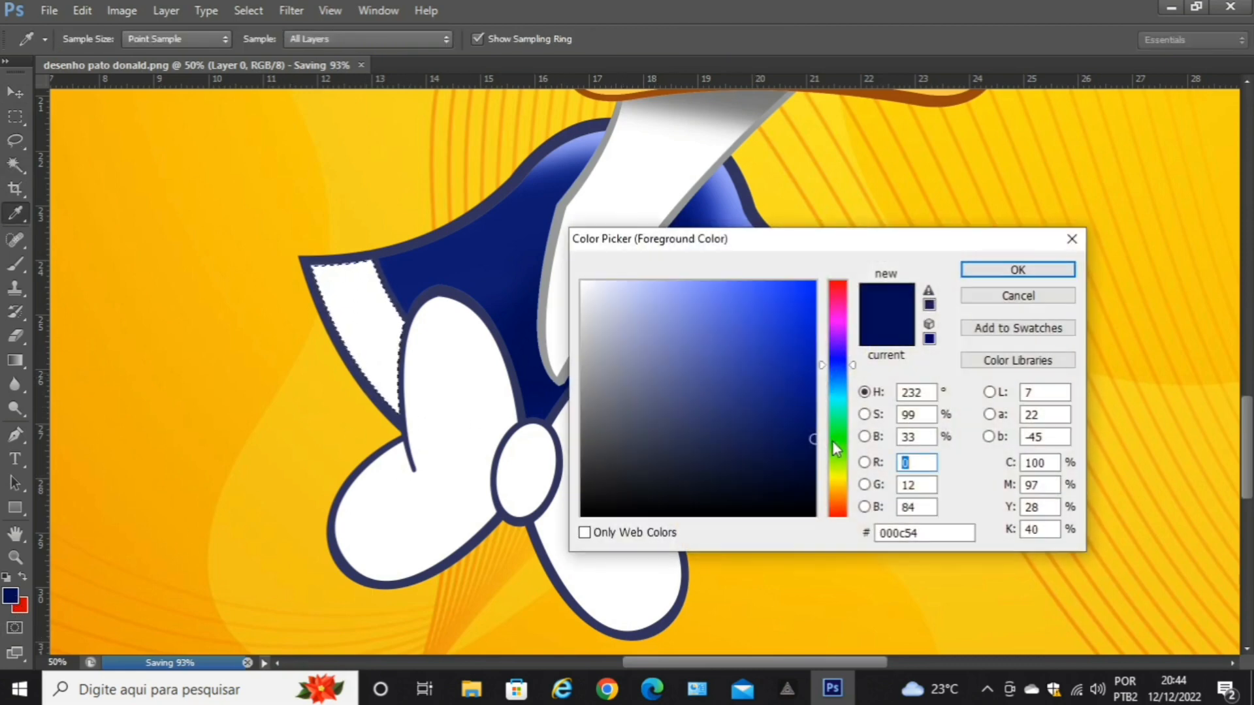
pyautogui.click(836, 488)
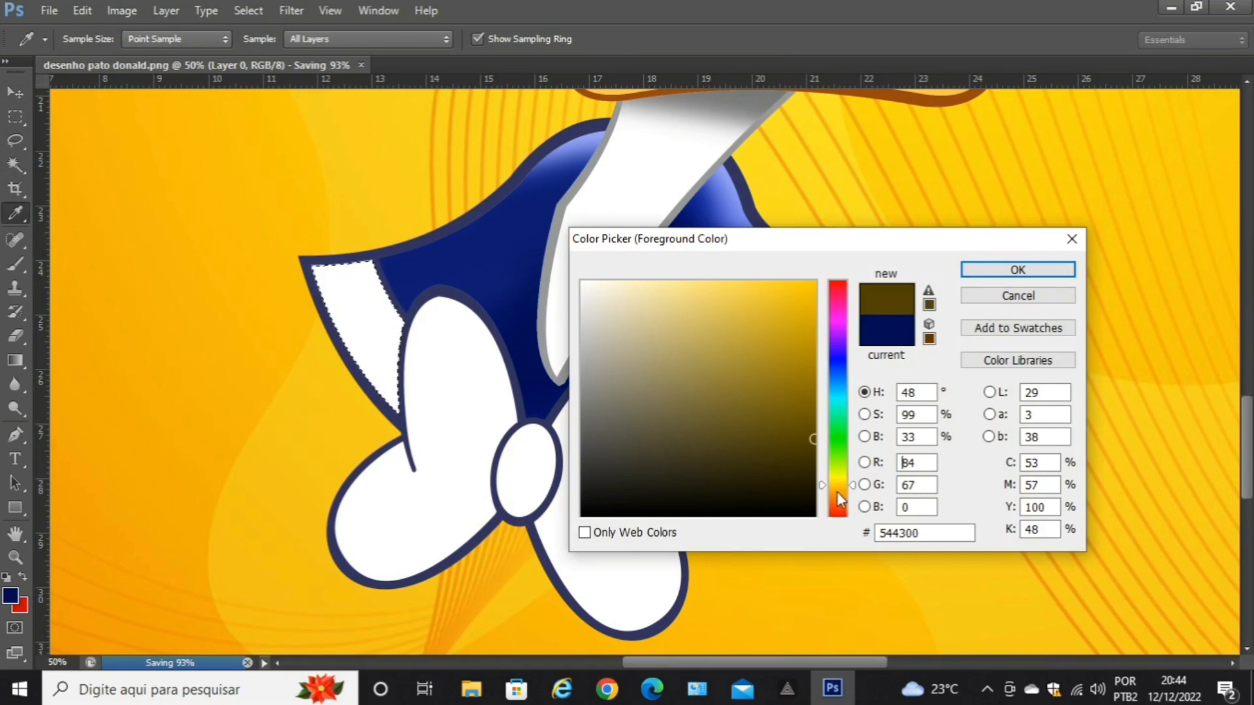
pyautogui.click(836, 482)
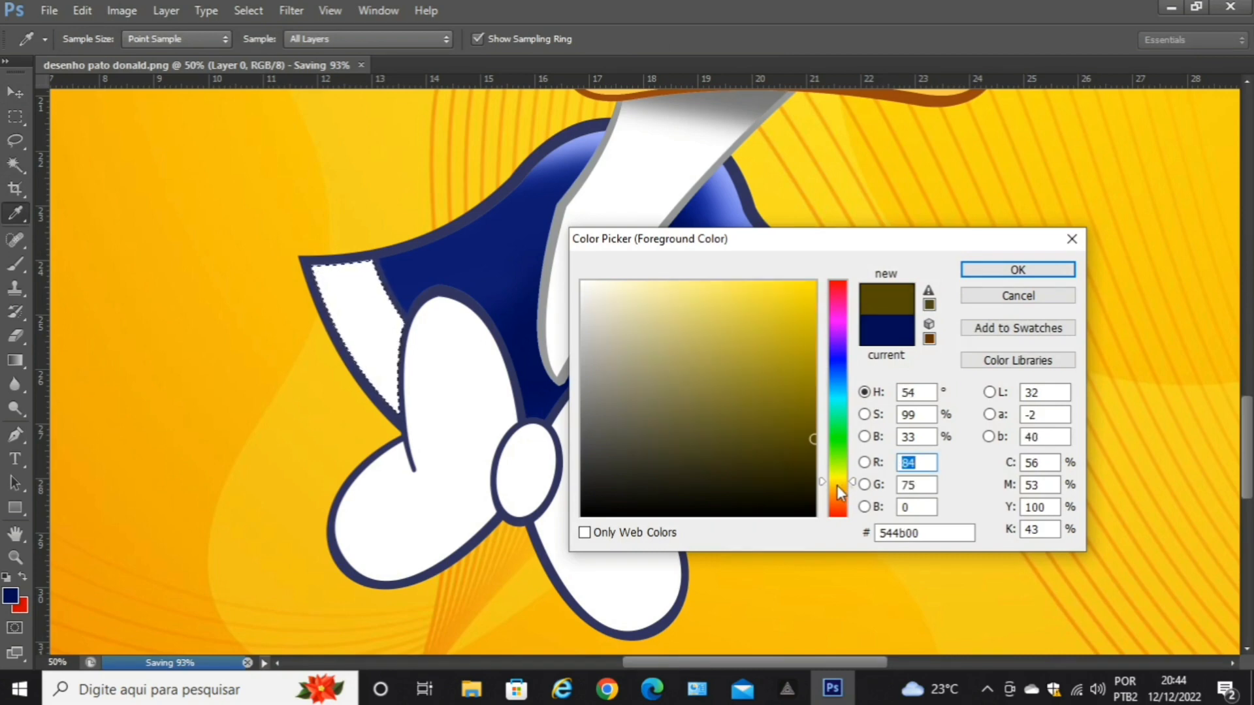
pyautogui.click(837, 494)
pyautogui.click(839, 489)
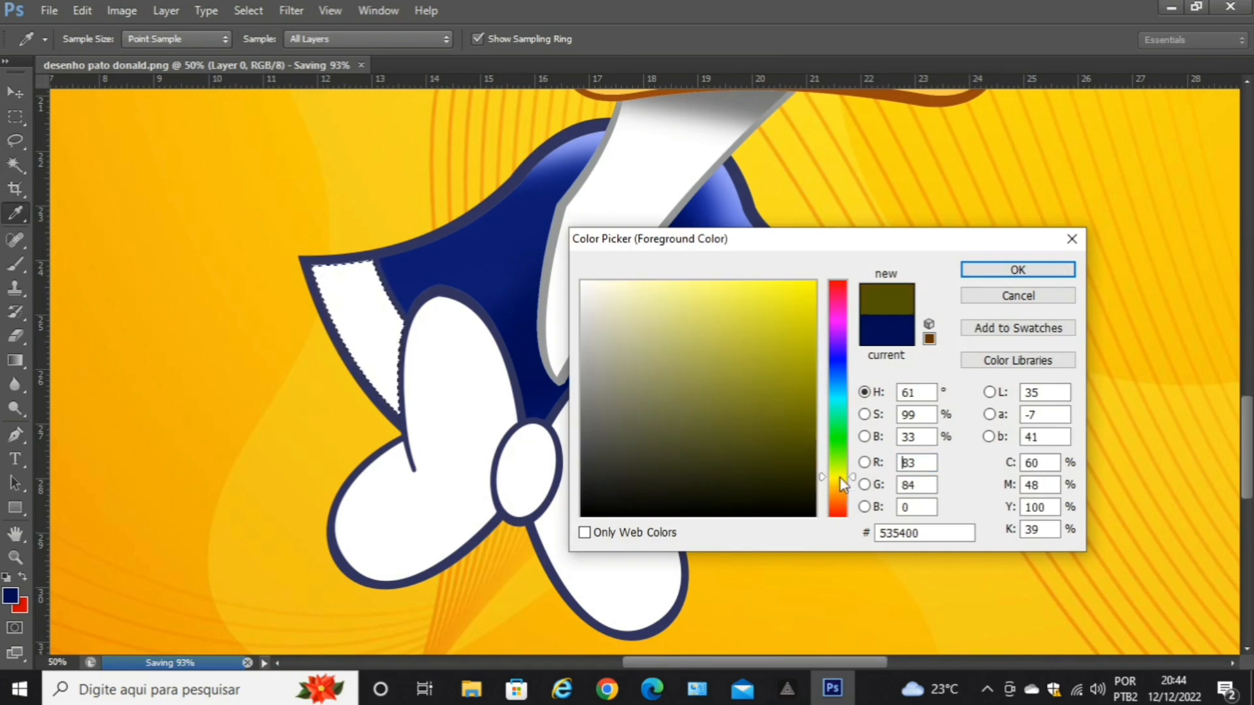
pyautogui.click(839, 482)
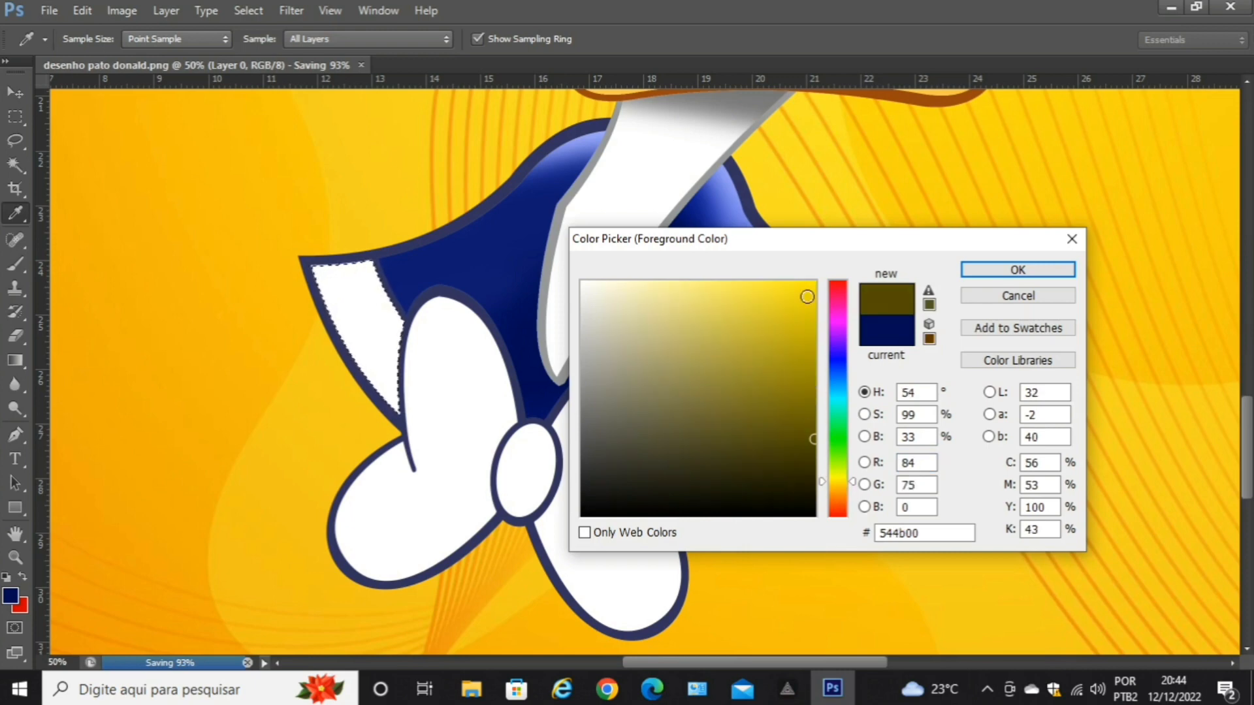
pyautogui.click(807, 287)
pyautogui.click(1018, 269)
# Brush a yellow base over both selected outer collar bands, leaving their upper edges white as highlights.
pyautogui.press('w')
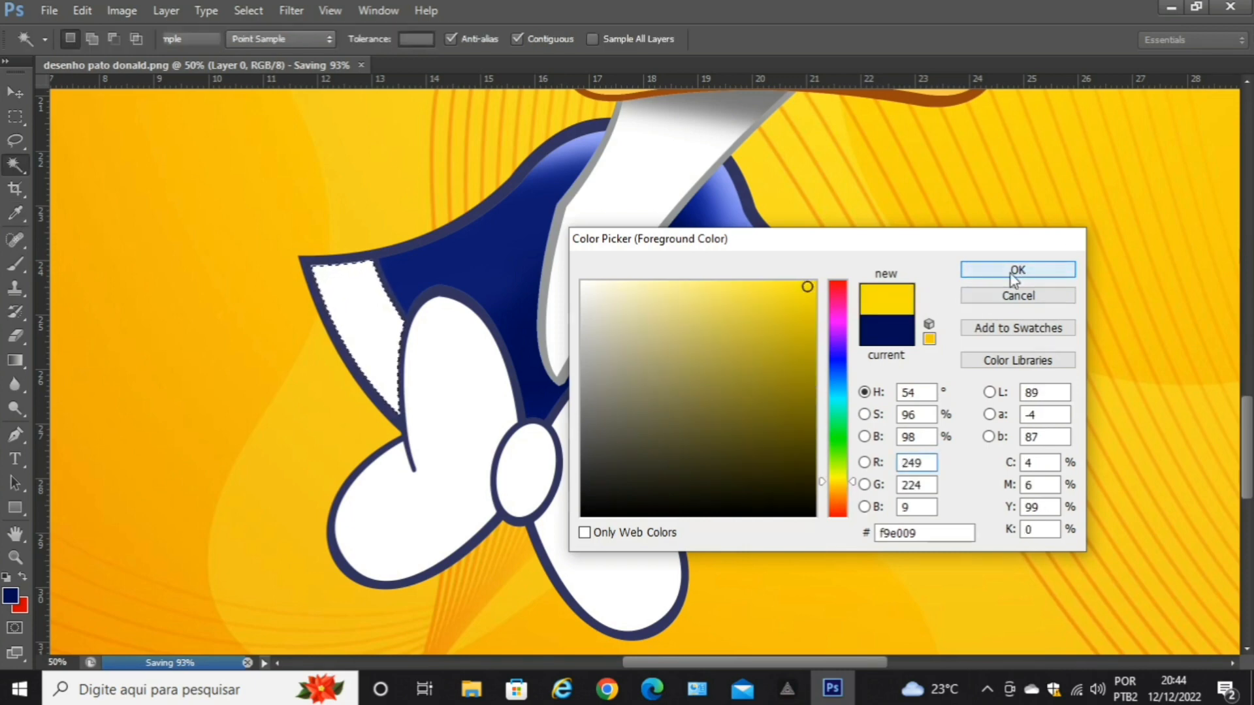
pyautogui.keyDown('shift'); pyautogui.click(712, 390); pyautogui.keyUp('shift')
pyautogui.click(13, 263)
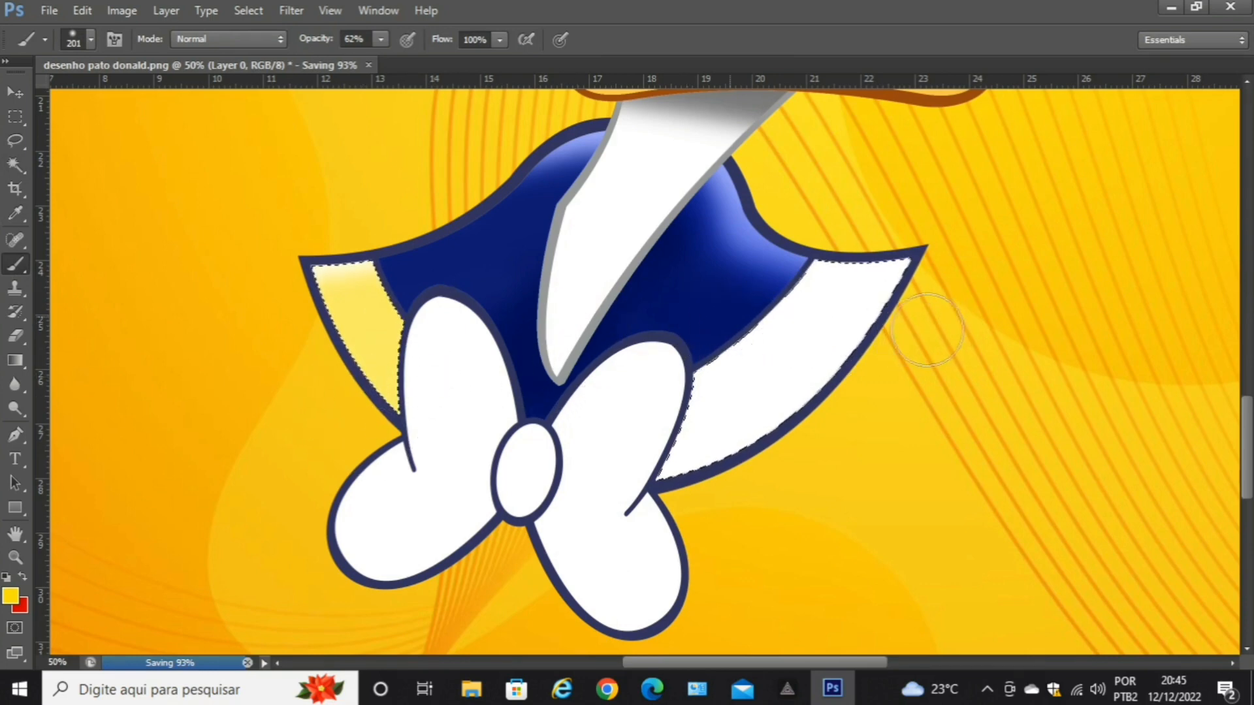
pyautogui.moveTo(677, 320)
pyautogui.mouseDown()
pyautogui.moveTo(948, 327)
pyautogui.moveTo(680, 312)
pyautogui.moveTo(893, 319)
pyautogui.moveTo(873, 337)
pyautogui.moveTo(681, 372)
pyautogui.moveTo(853, 399)
pyautogui.moveTo(633, 427)
pyautogui.moveTo(784, 427)
pyautogui.moveTo(645, 450)
pyautogui.moveTo(683, 465)
pyautogui.mouseUp()
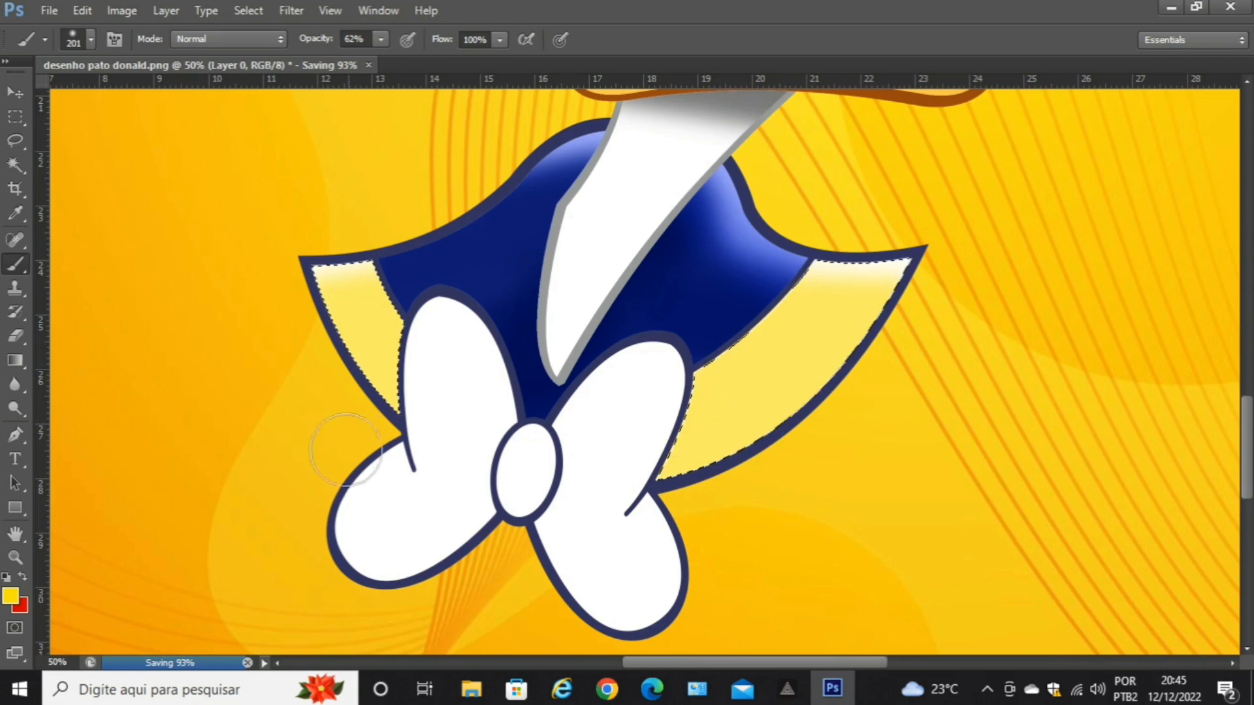
# Set the foreground colour to darker yellow #d2bc02 and brush it over the larger outer band below its upper highlight.
pyautogui.click(16, 602)
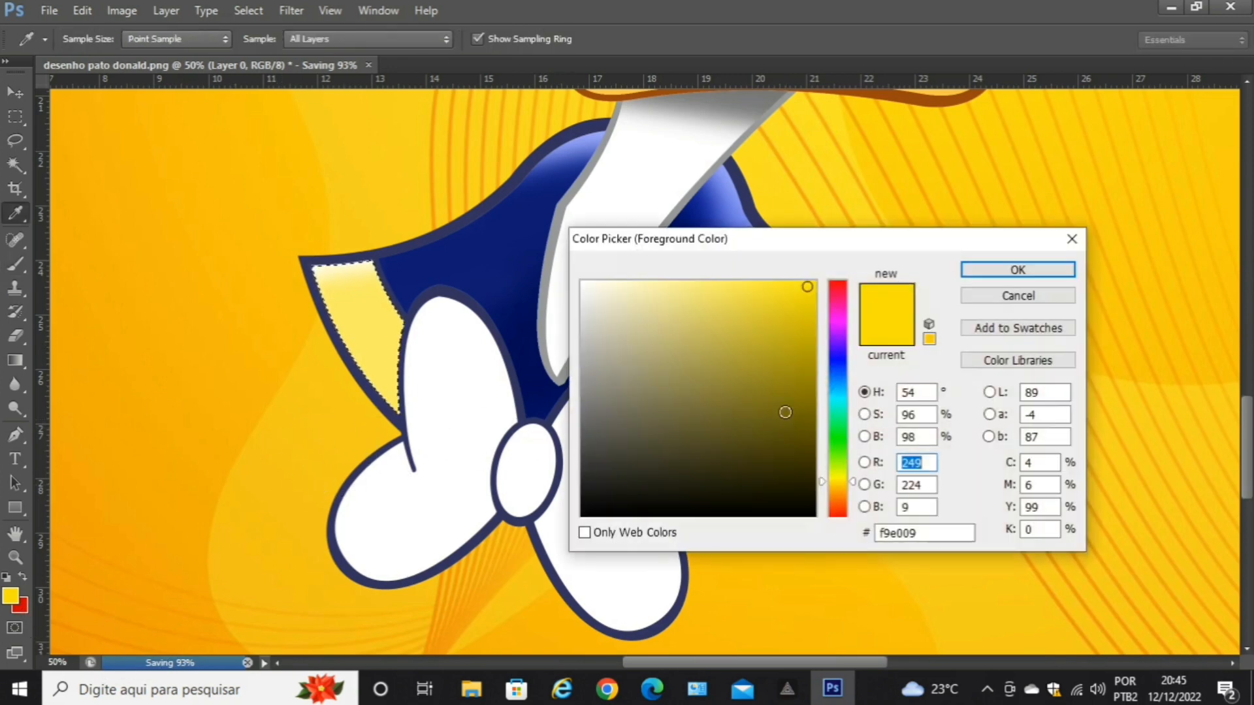
pyautogui.click(811, 314)
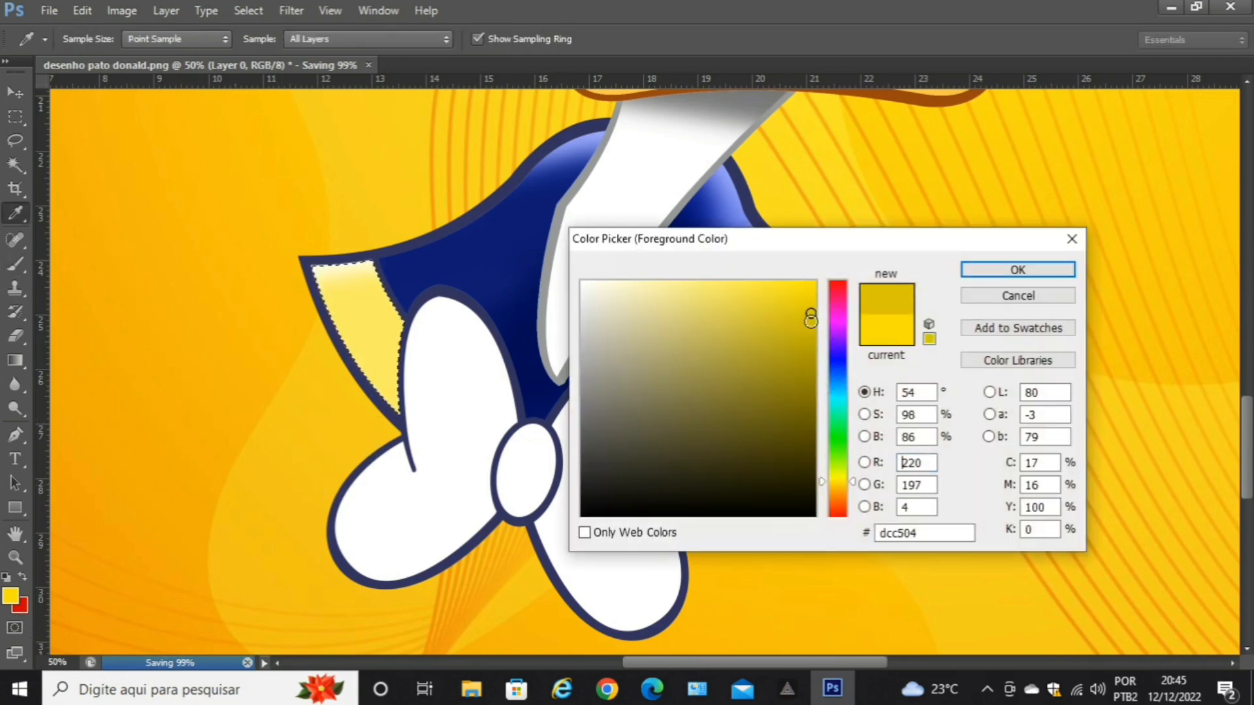
pyautogui.click(812, 322)
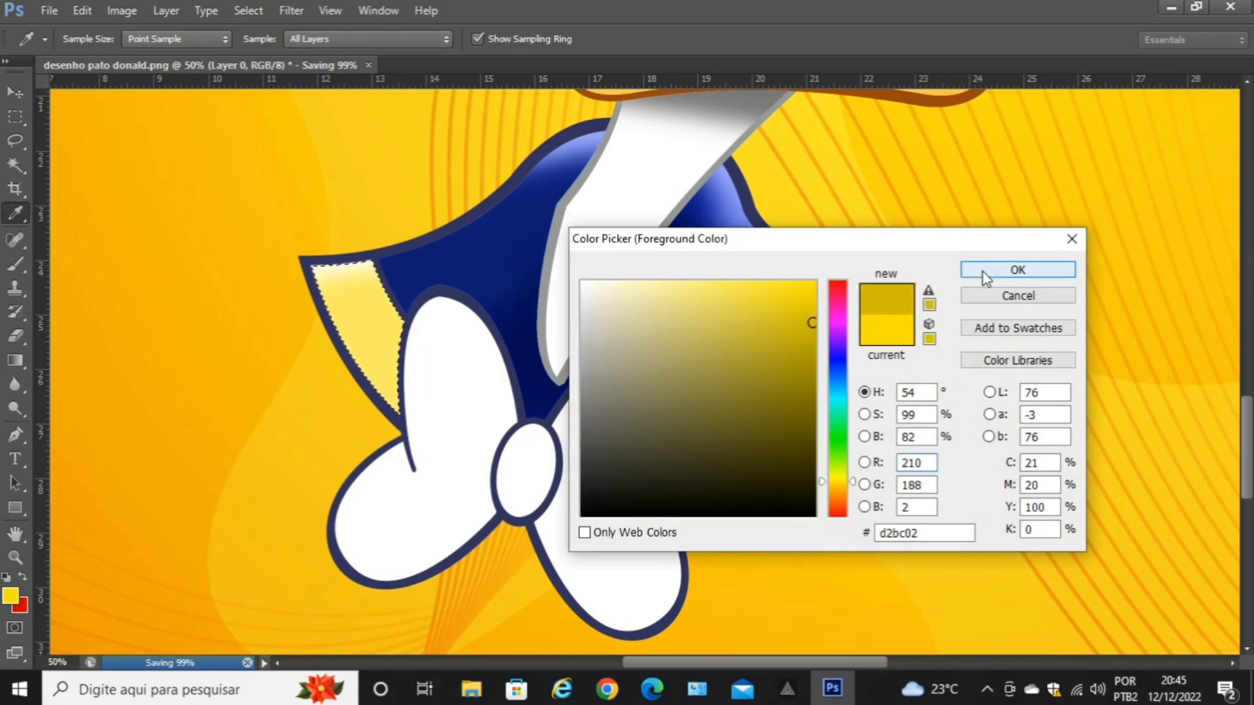
pyautogui.click(982, 271)
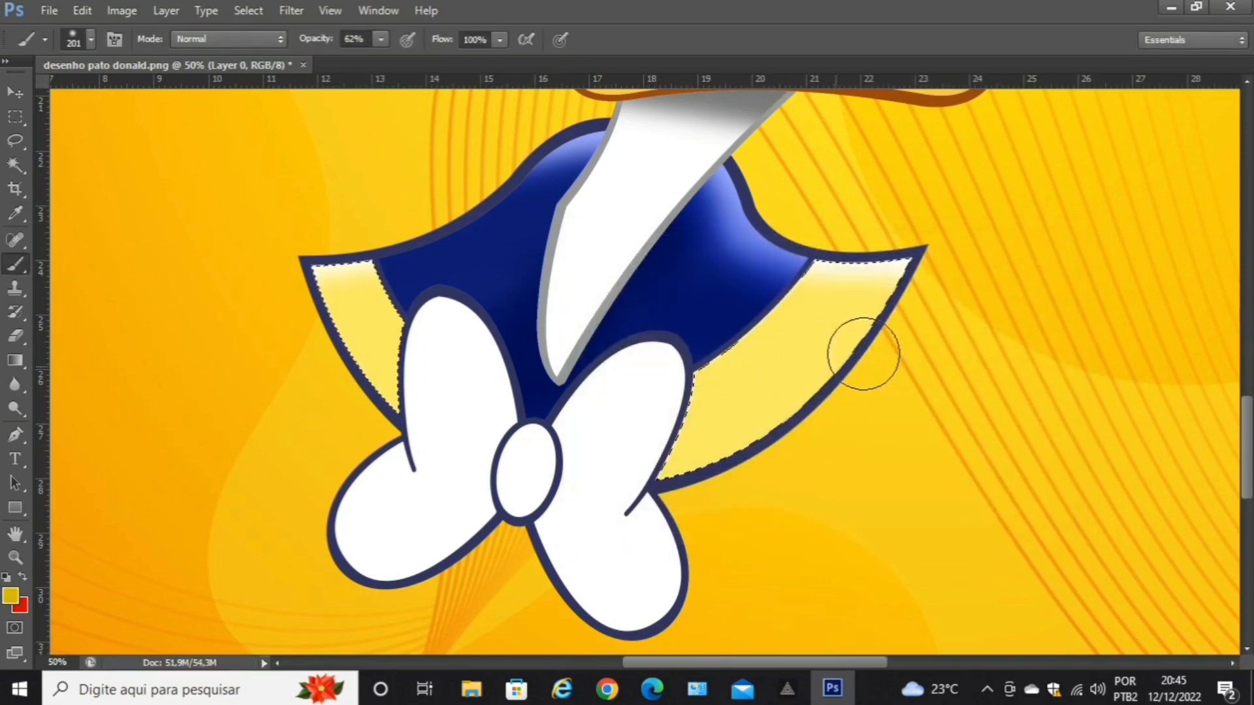
pyautogui.moveTo(873, 339)
pyautogui.mouseDown()
pyautogui.moveTo(714, 352)
pyautogui.moveTo(914, 344)
pyautogui.moveTo(832, 373)
pyautogui.moveTo(638, 395)
pyautogui.moveTo(782, 429)
pyautogui.moveTo(687, 444)
pyautogui.moveTo(756, 481)
pyautogui.mouseUp()
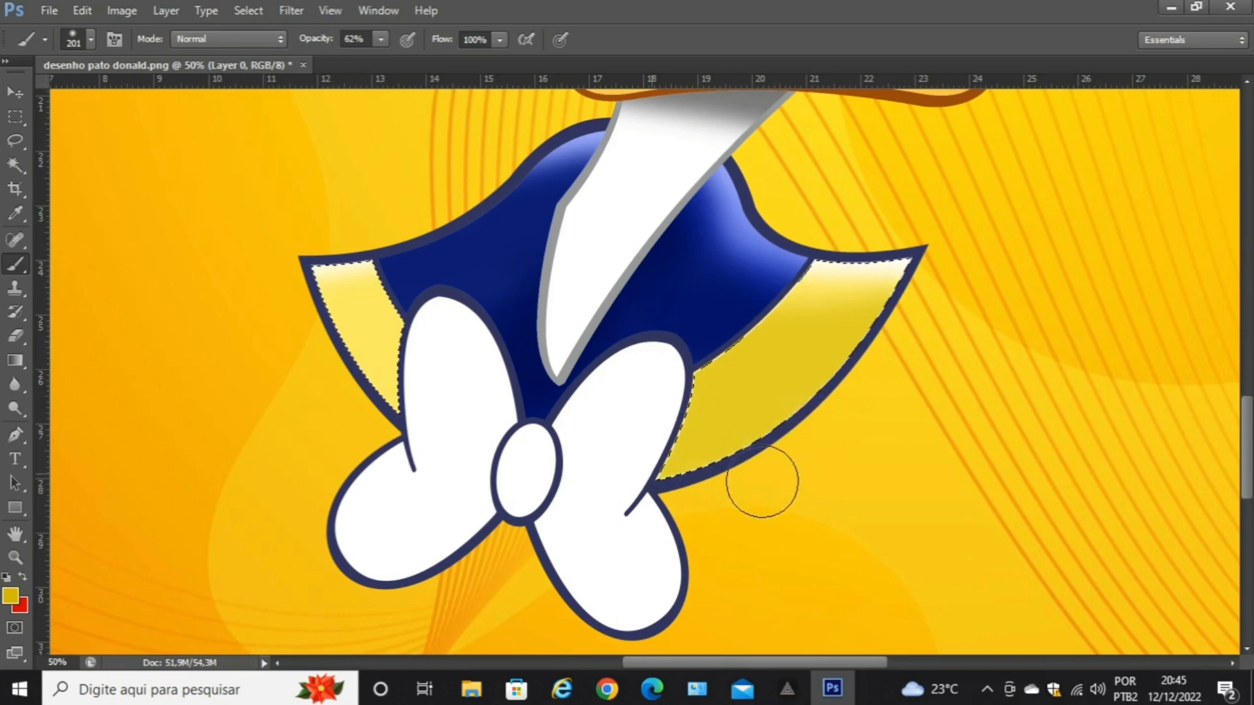
# Set the foreground colour to golden yellow #f4c402 and brush it over both outer bands below the white highlights.
pyautogui.click(11, 596)
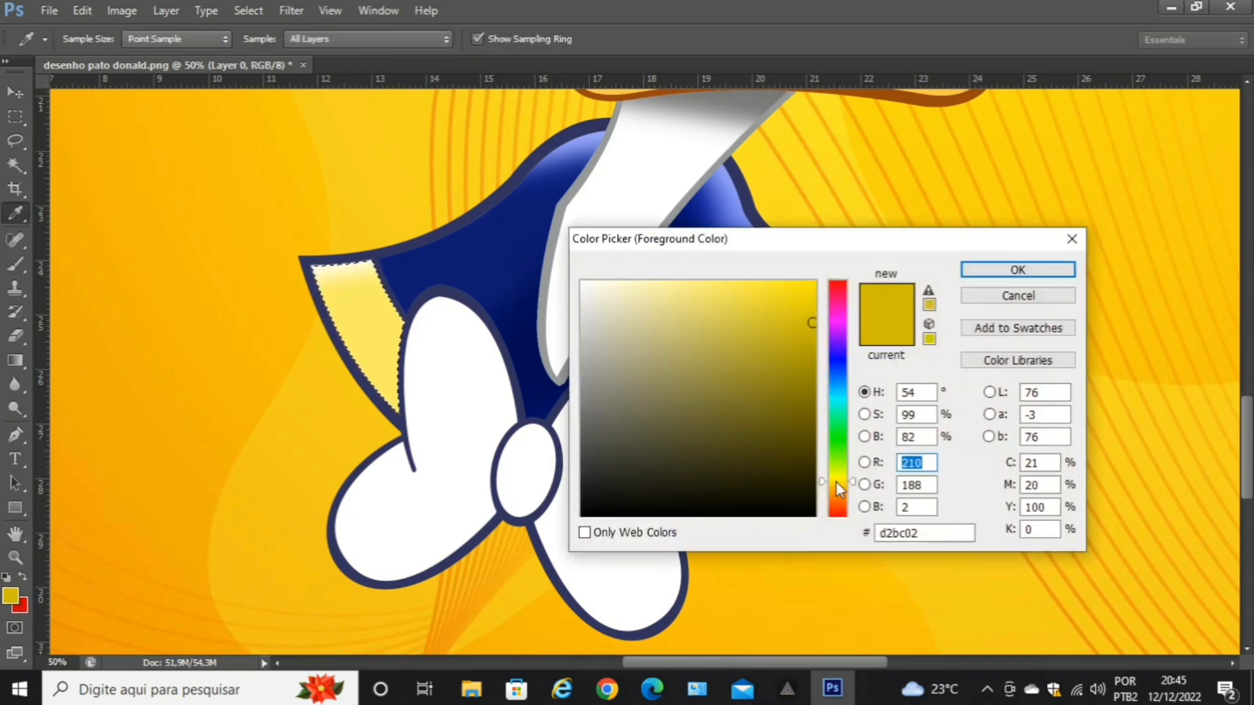
pyautogui.click(836, 489)
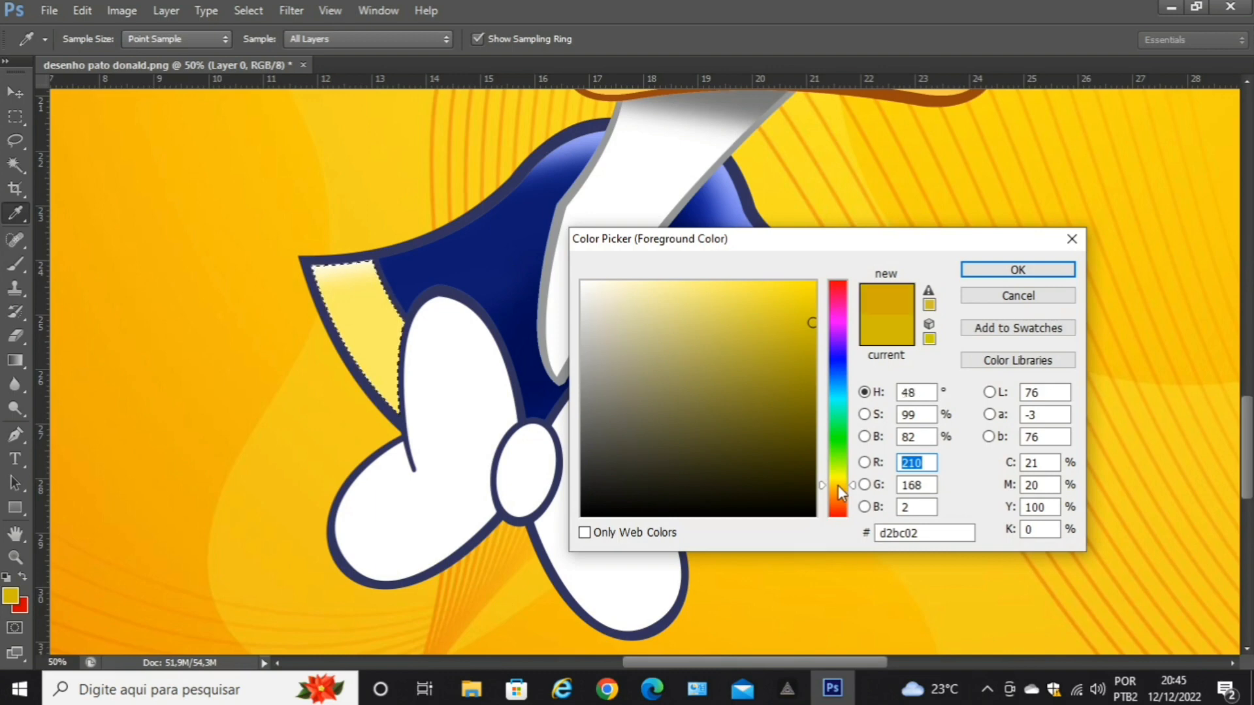
pyautogui.click(813, 291)
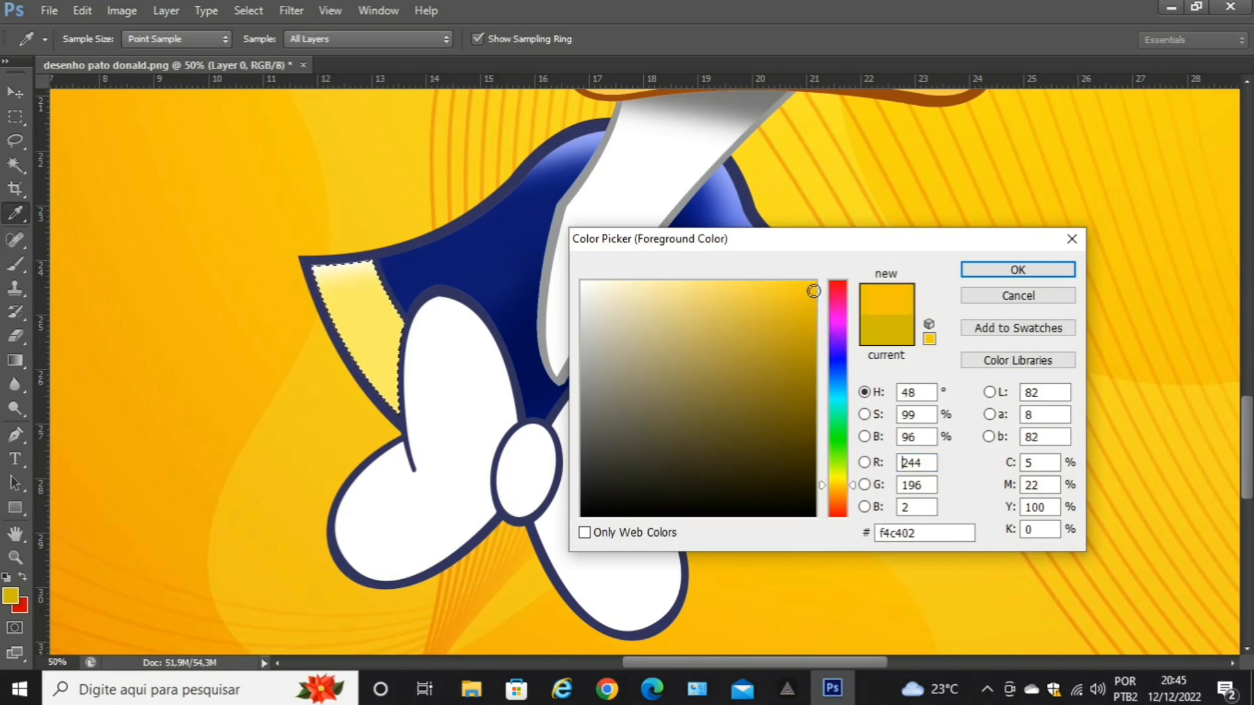
pyautogui.click(999, 270)
pyautogui.moveTo(744, 418)
pyautogui.mouseDown()
pyautogui.moveTo(884, 364)
pyautogui.moveTo(695, 356)
pyautogui.moveTo(895, 345)
pyautogui.moveTo(776, 440)
pyautogui.moveTo(694, 478)
pyautogui.moveTo(882, 359)
pyautogui.moveTo(764, 341)
pyautogui.moveTo(768, 320)
pyautogui.mouseUp()
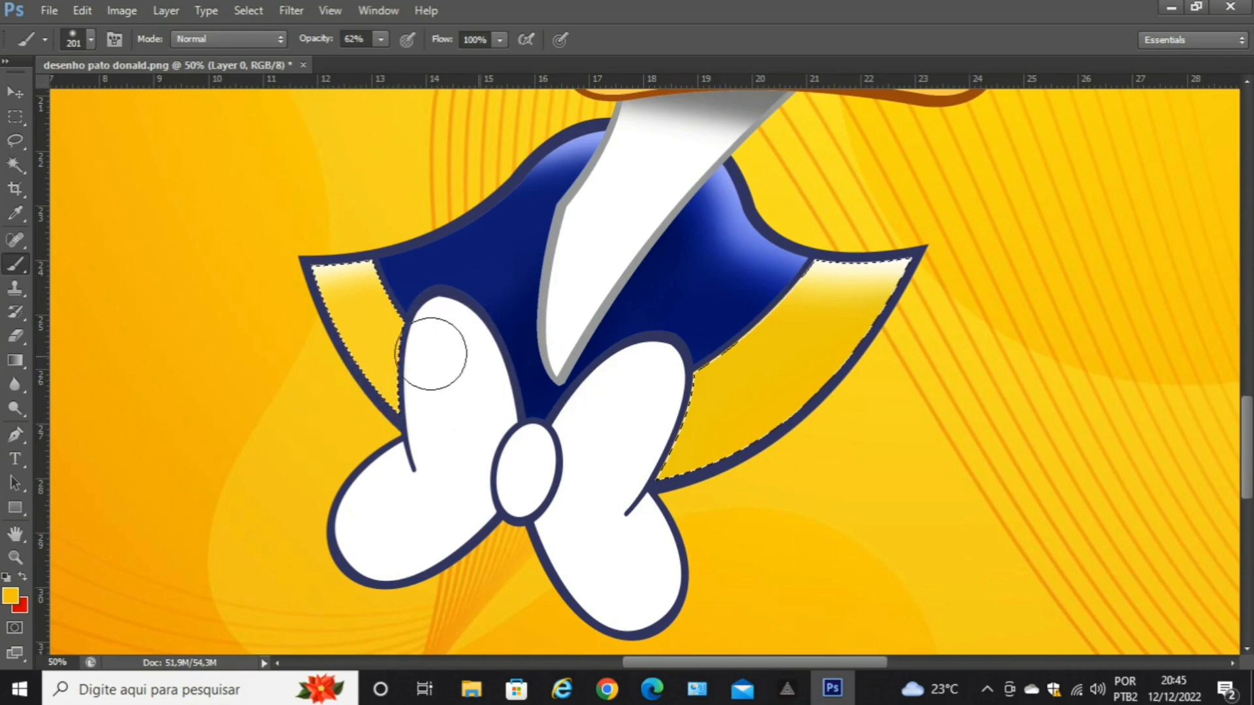
# Set the foreground colour to dark gold #dea202 and brush shadows on the lower parts of both outer bands beside the bow.
pyautogui.click(12, 597)
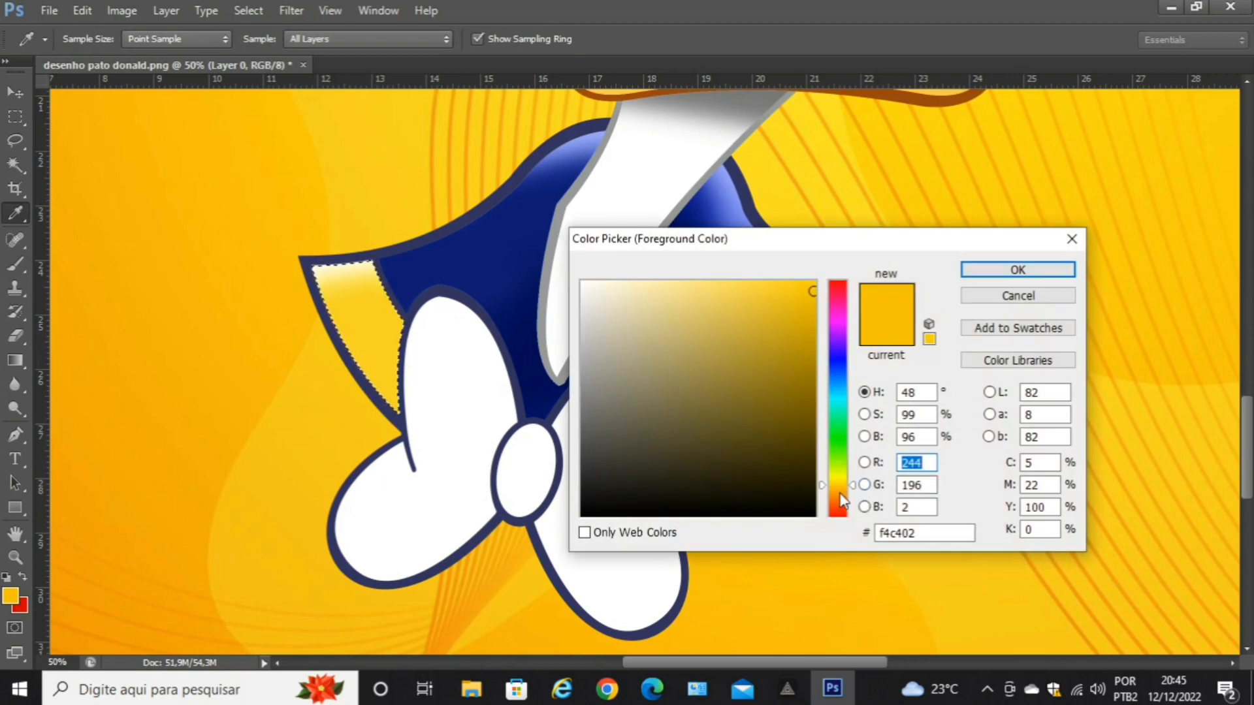
pyautogui.click(839, 493)
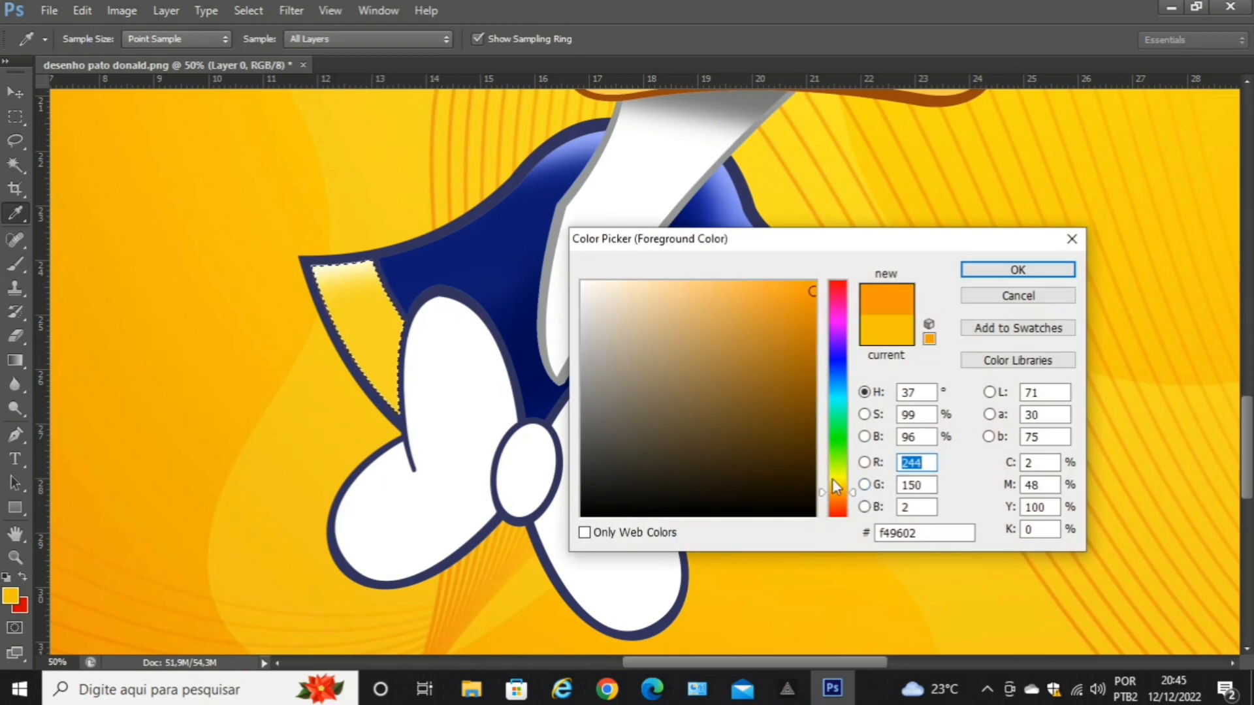
pyautogui.click(836, 488)
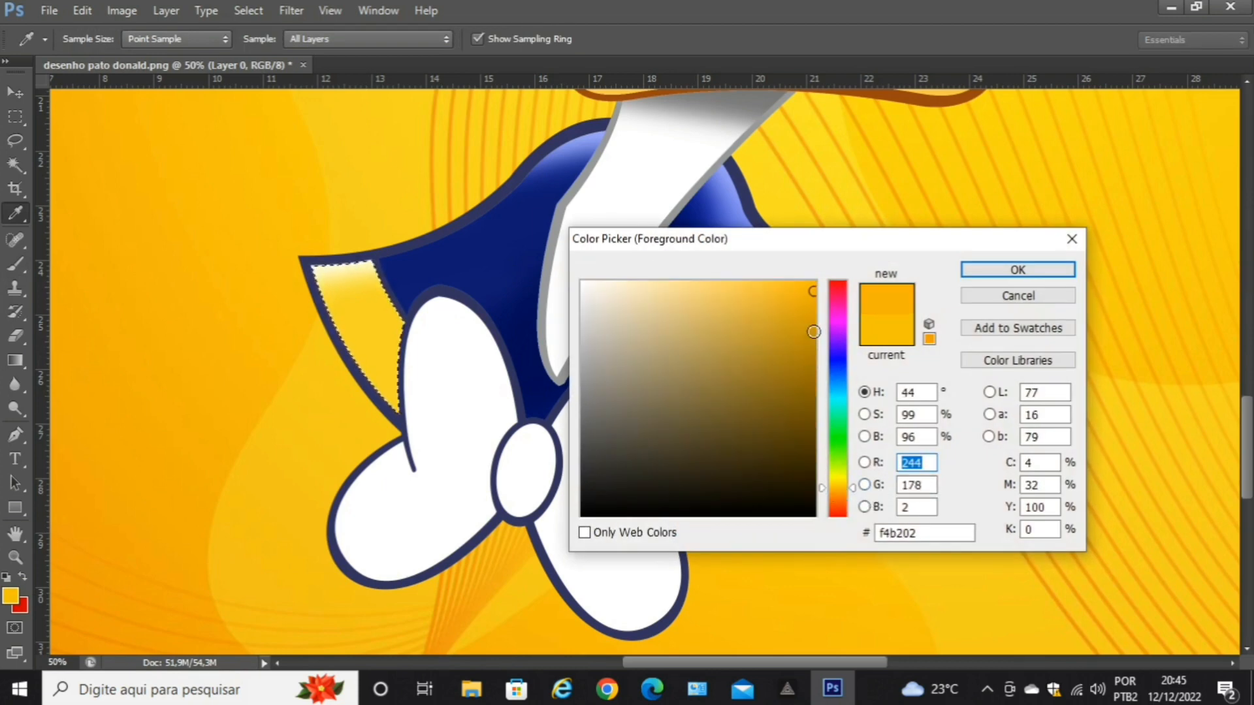
pyautogui.click(813, 312)
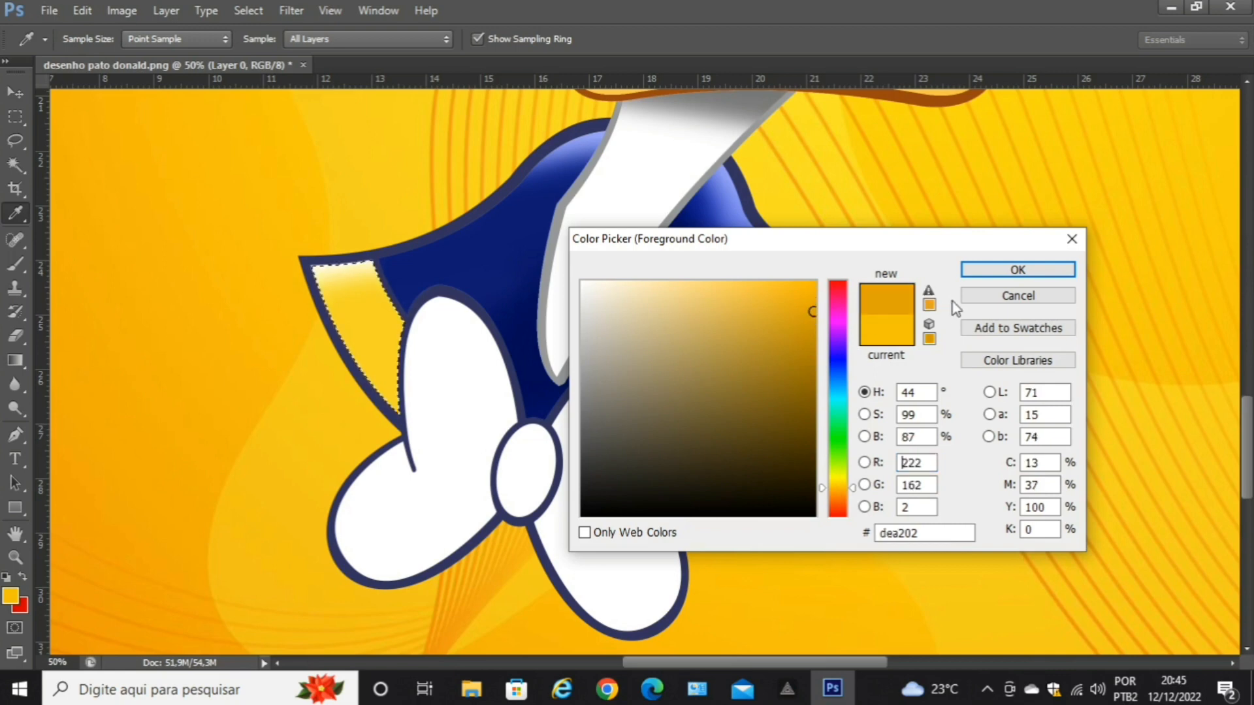
pyautogui.click(982, 271)
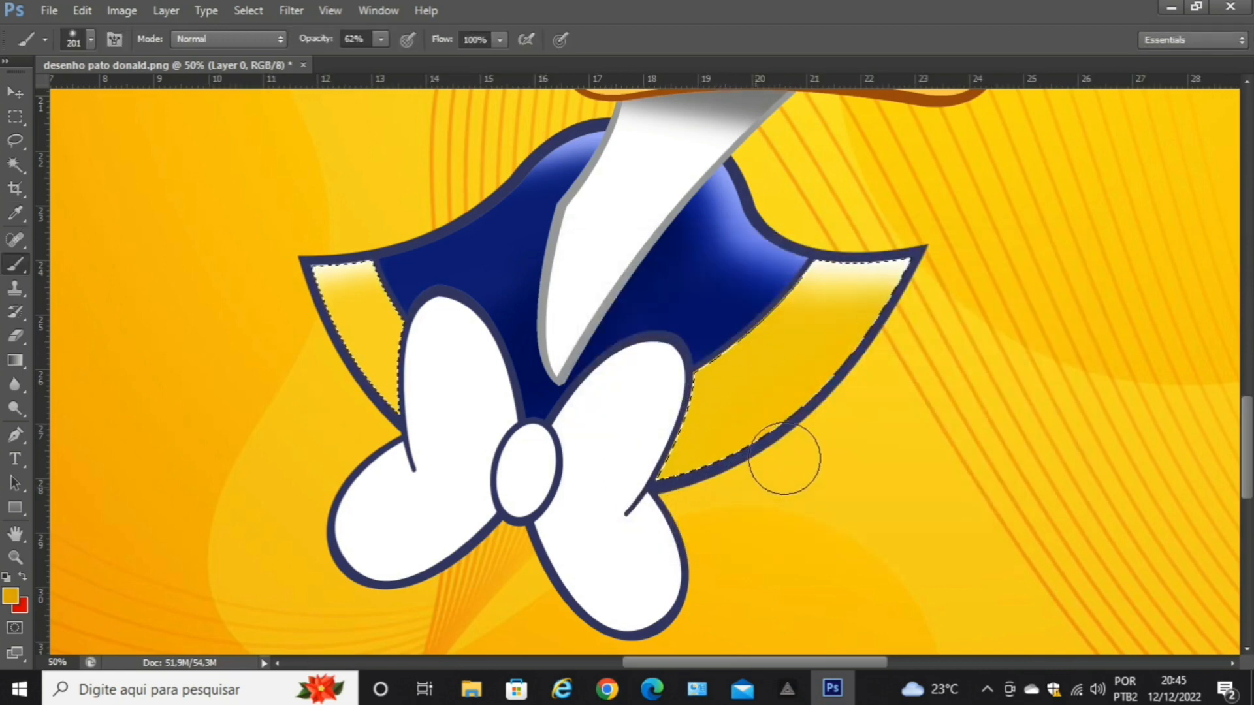
pyautogui.moveTo(648, 406)
pyautogui.mouseDown()
pyautogui.moveTo(794, 423)
pyautogui.moveTo(711, 433)
pyautogui.moveTo(667, 395)
pyautogui.moveTo(795, 422)
pyautogui.moveTo(672, 379)
pyautogui.moveTo(801, 388)
pyautogui.moveTo(775, 423)
pyautogui.moveTo(659, 433)
pyautogui.moveTo(672, 486)
pyautogui.moveTo(763, 473)
pyautogui.moveTo(634, 473)
pyautogui.moveTo(771, 473)
pyautogui.moveTo(698, 480)
pyautogui.mouseUp()
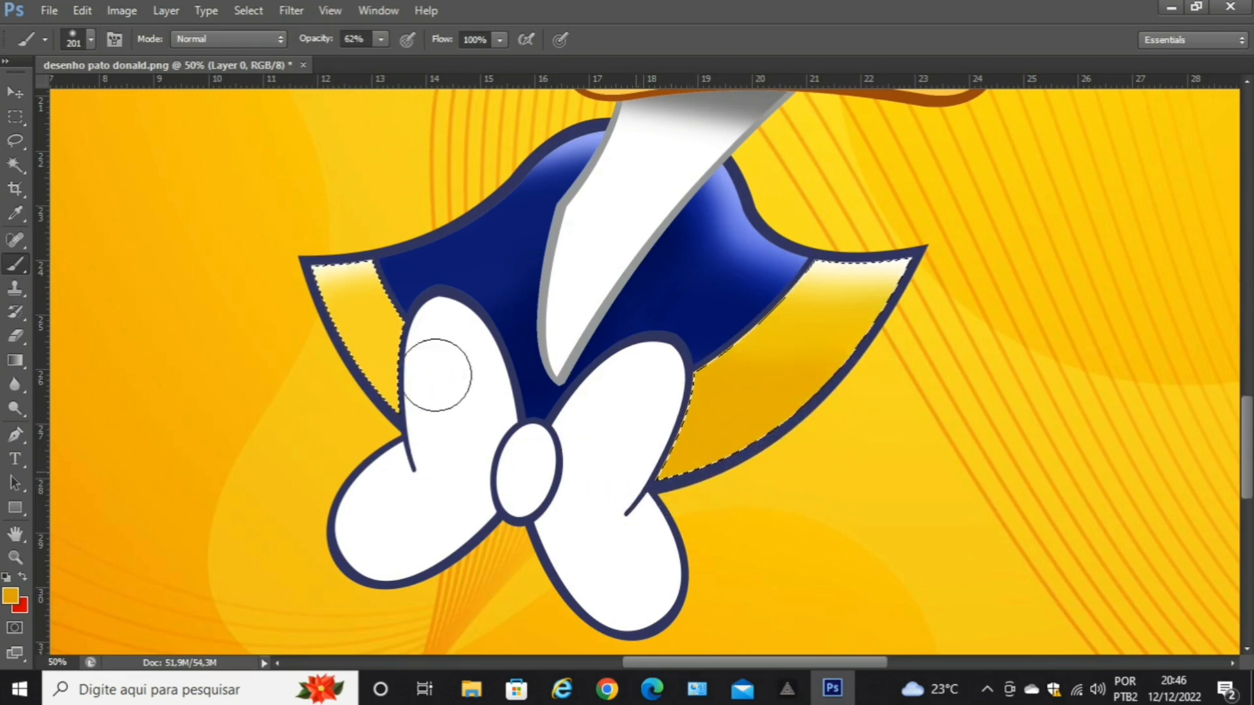
pyautogui.moveTo(363, 401)
pyautogui.mouseDown()
pyautogui.moveTo(449, 370)
pyautogui.moveTo(363, 398)
pyautogui.moveTo(435, 353)
pyautogui.moveTo(428, 342)
pyautogui.moveTo(379, 361)
pyautogui.moveTo(365, 391)
pyautogui.moveTo(515, 453)
pyautogui.mouseUp()
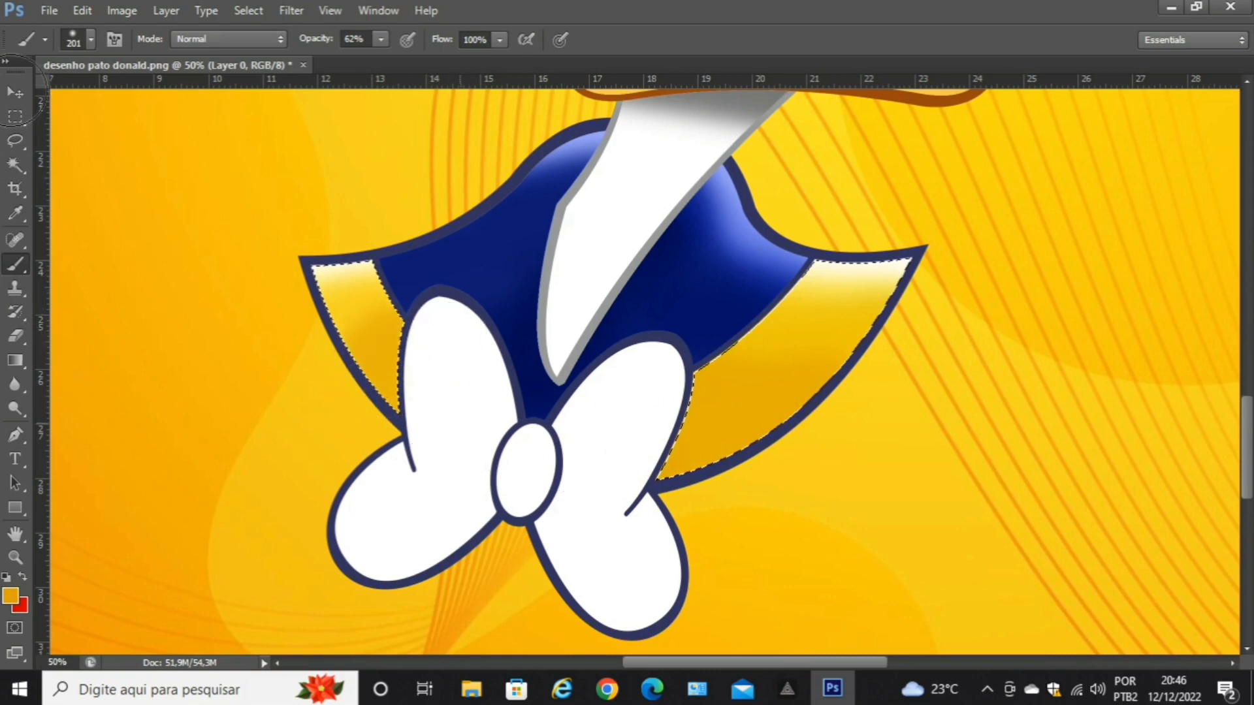
# Deselect the outer collar bands and save the drawing.
pyautogui.hotkey('ctrl', '-')
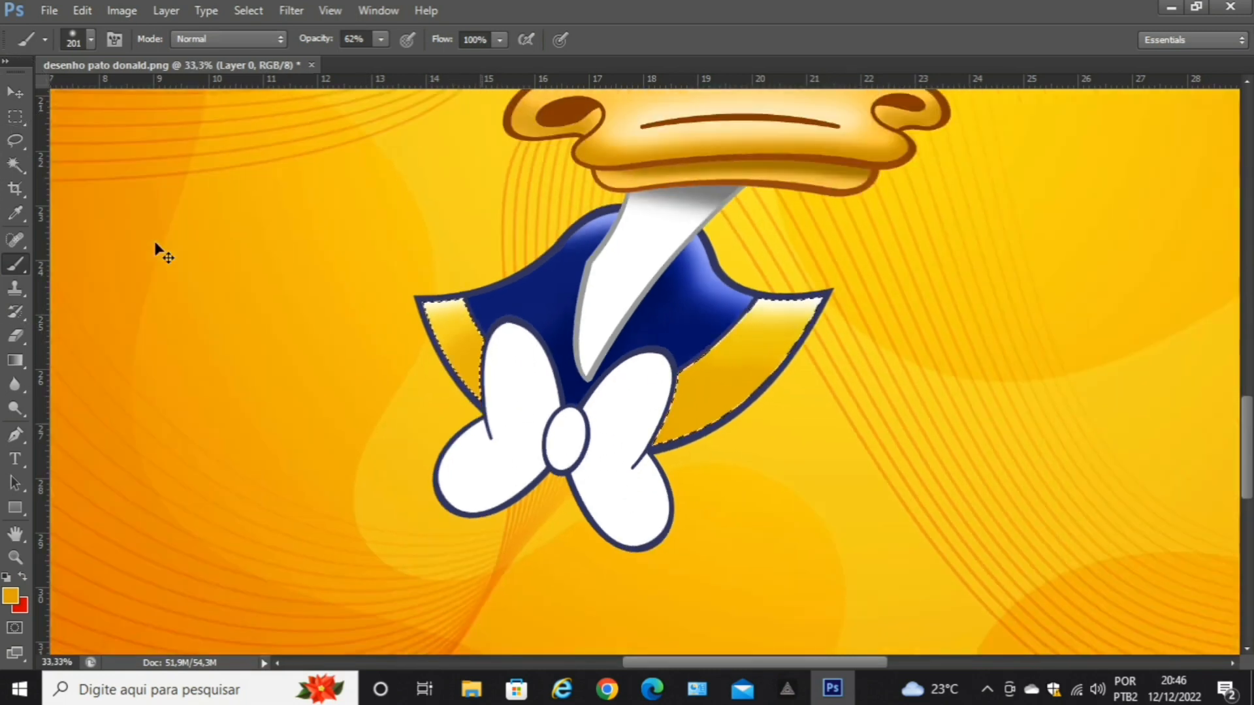
pyautogui.hotkey('ctrl', '-')
pyautogui.hotkey('ctrl', '-')
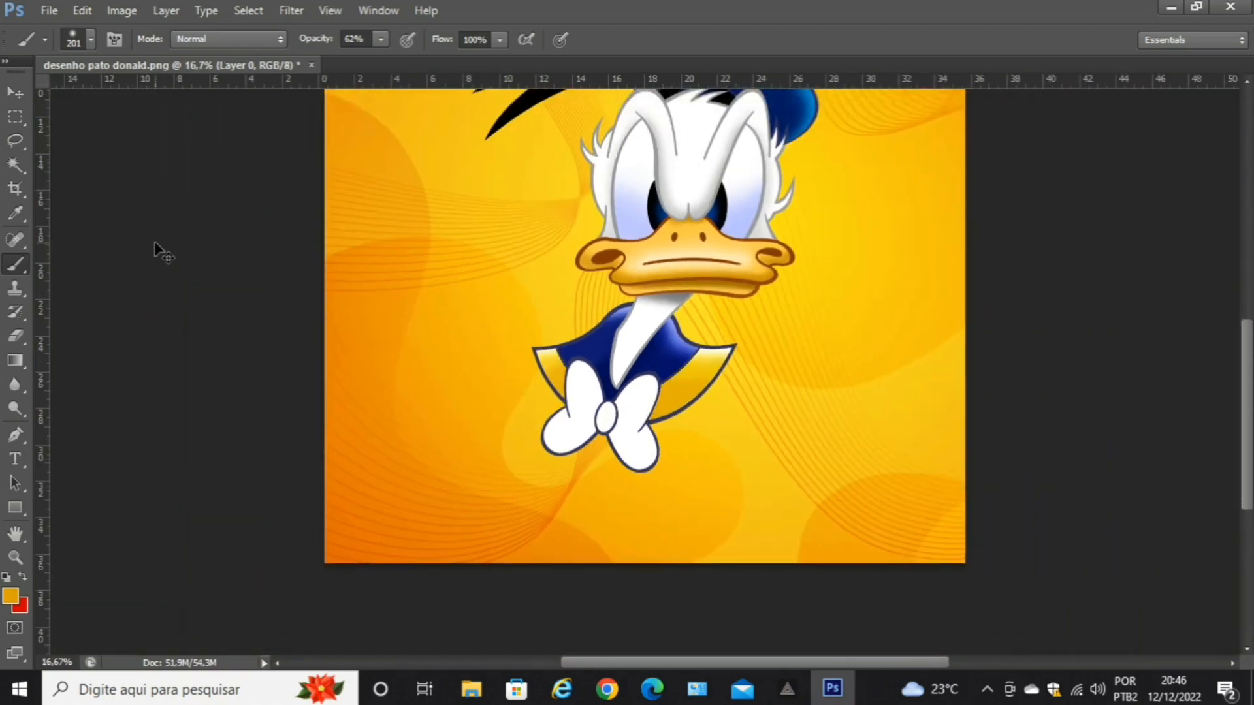
pyautogui.hotkey('ctrl', '-')
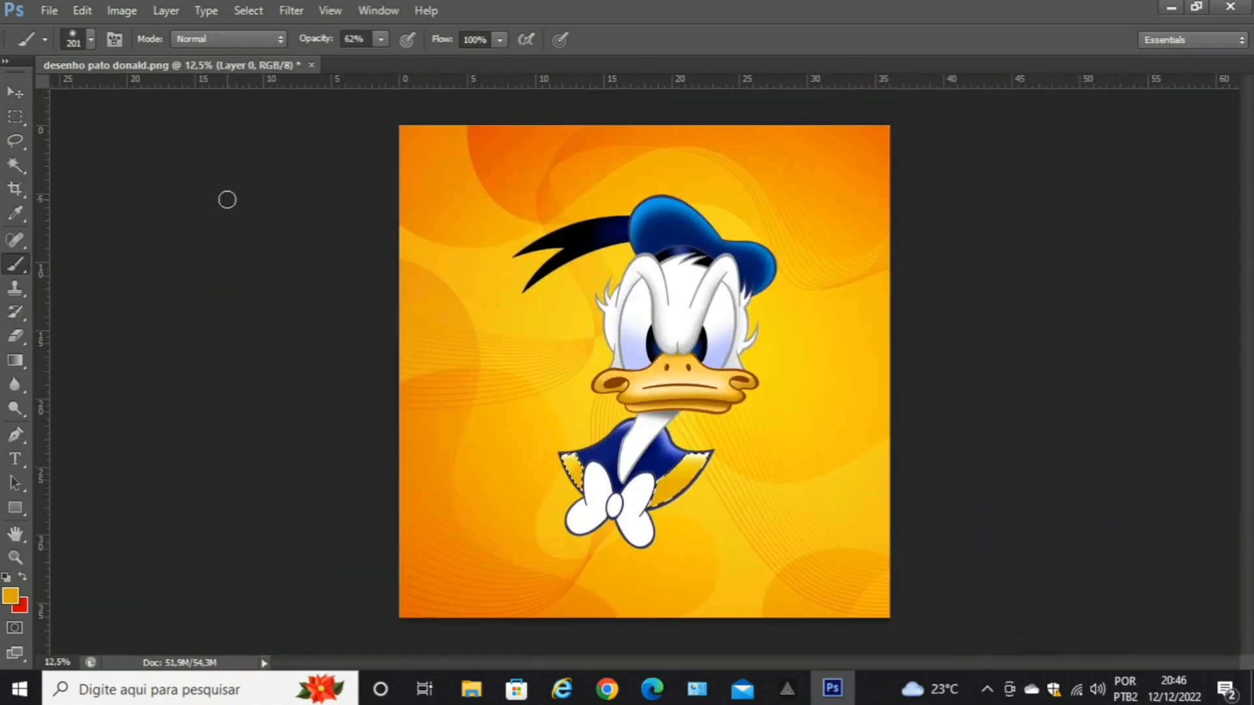
pyautogui.click(17, 118)
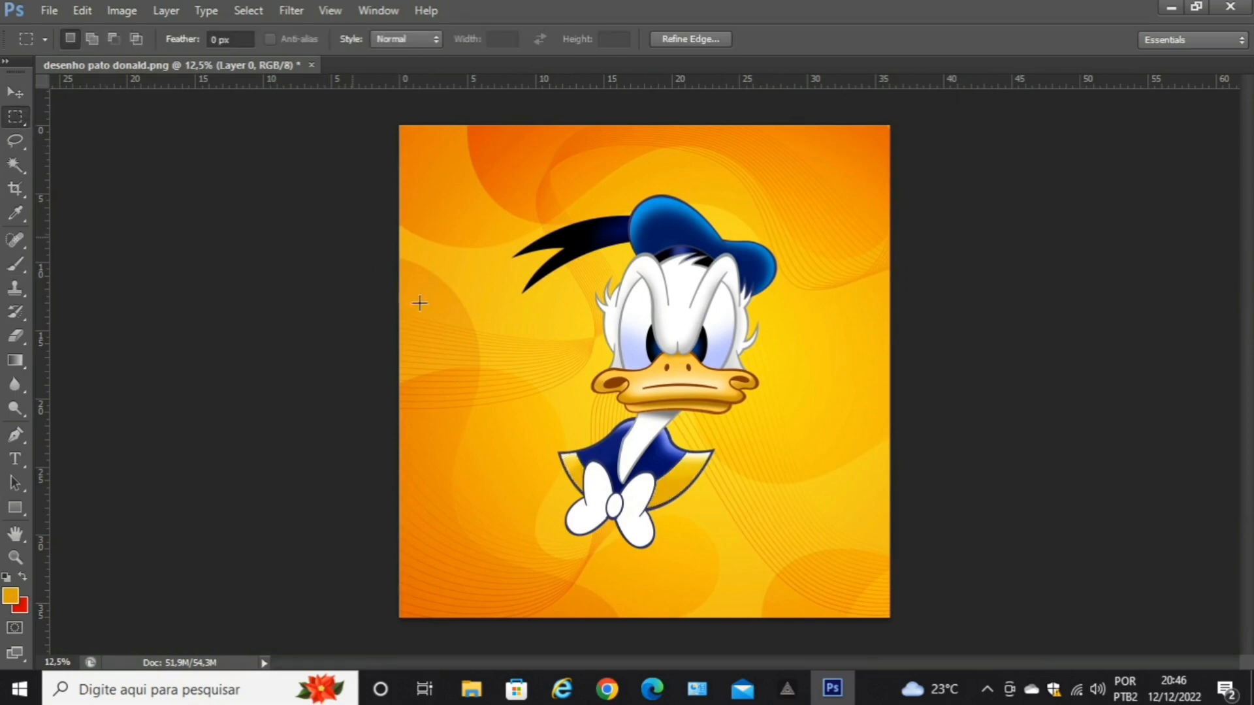
pyautogui.moveTo(352, 237); pyautogui.dragTo(338, 352)
pyautogui.click(617, 264)
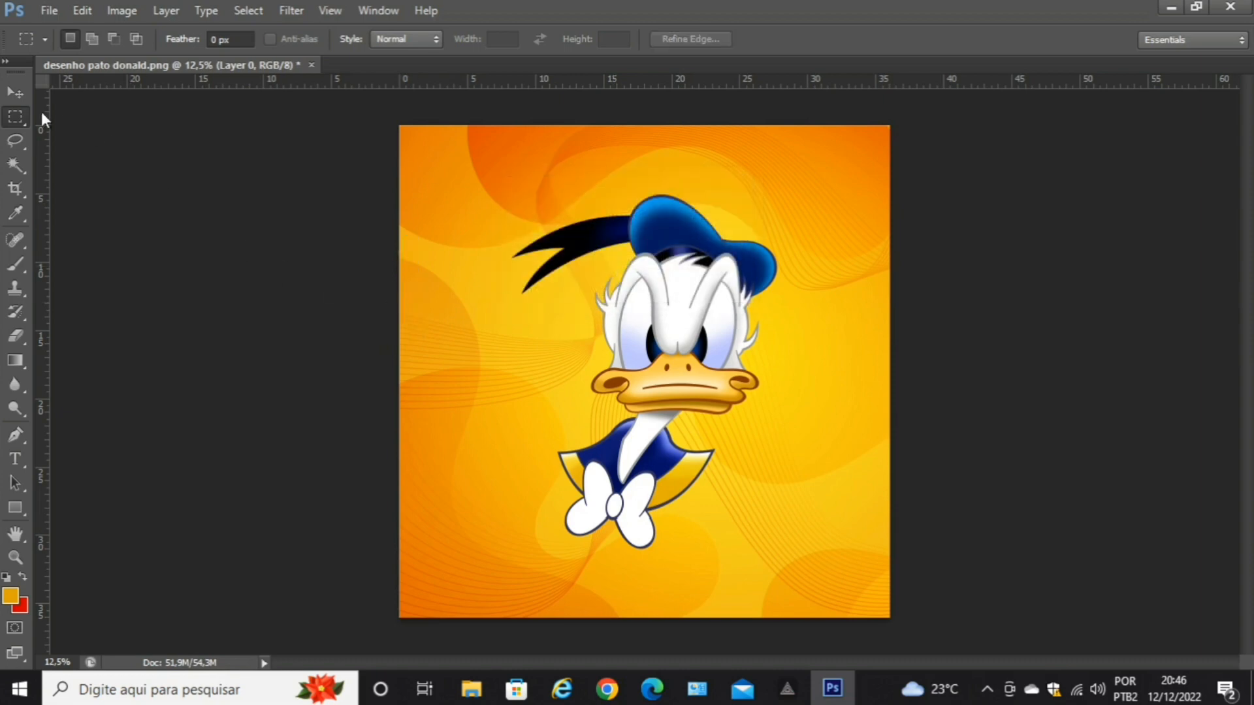
pyautogui.click(16, 93)
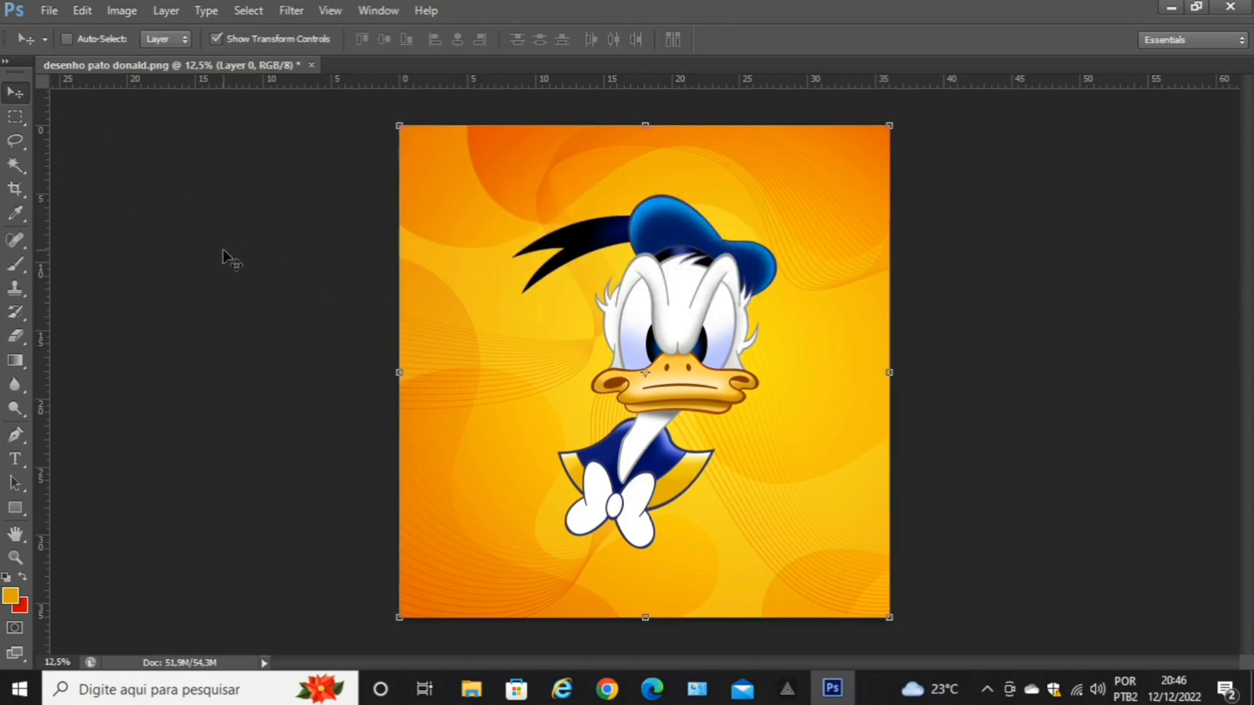
pyautogui.hotkey('ctrl', 's')
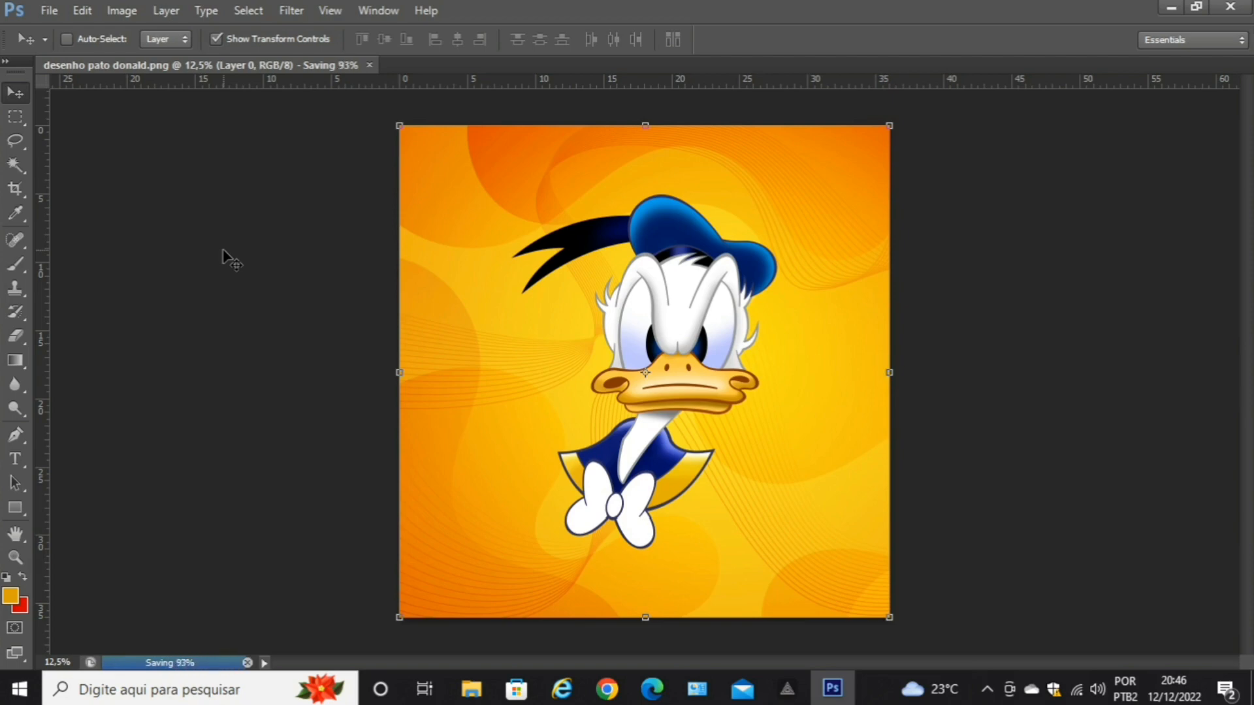
# Set the foreground colour to magenta #ae01a4 for the bow.
pyautogui.hotkey('ctrl', '+')
pyautogui.hotkey('ctrl', '+')
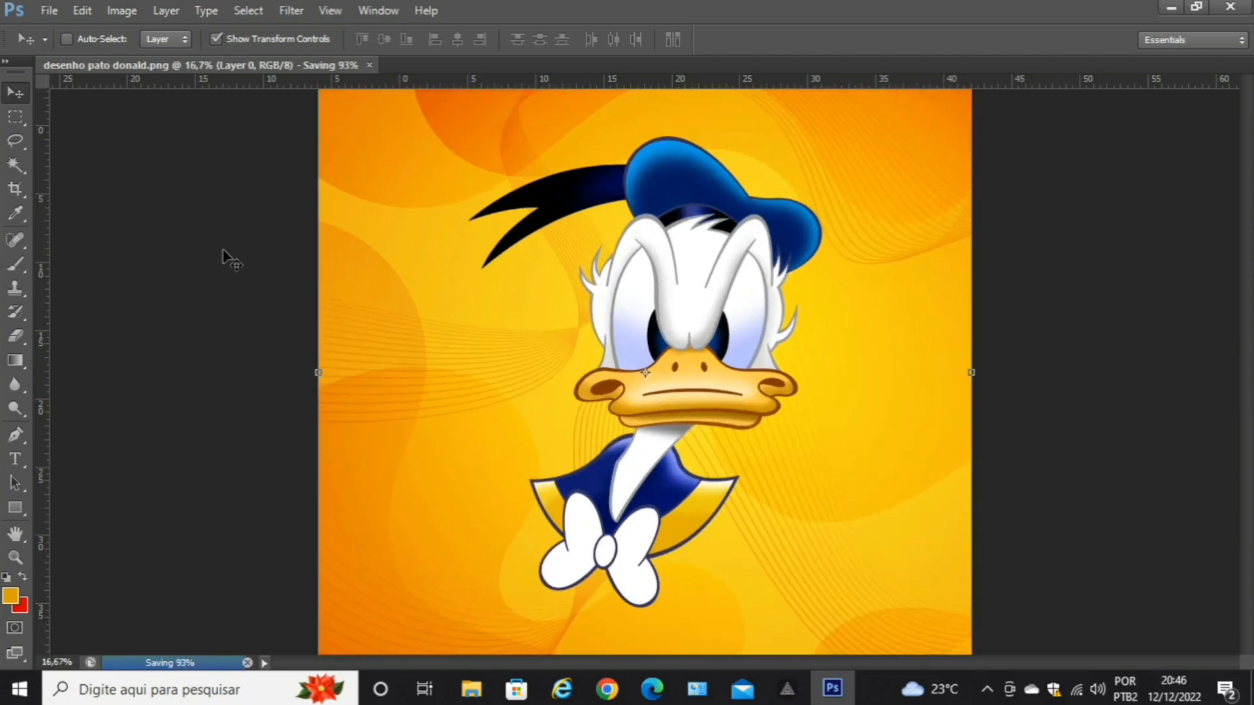
pyautogui.hotkey('ctrl', '+')
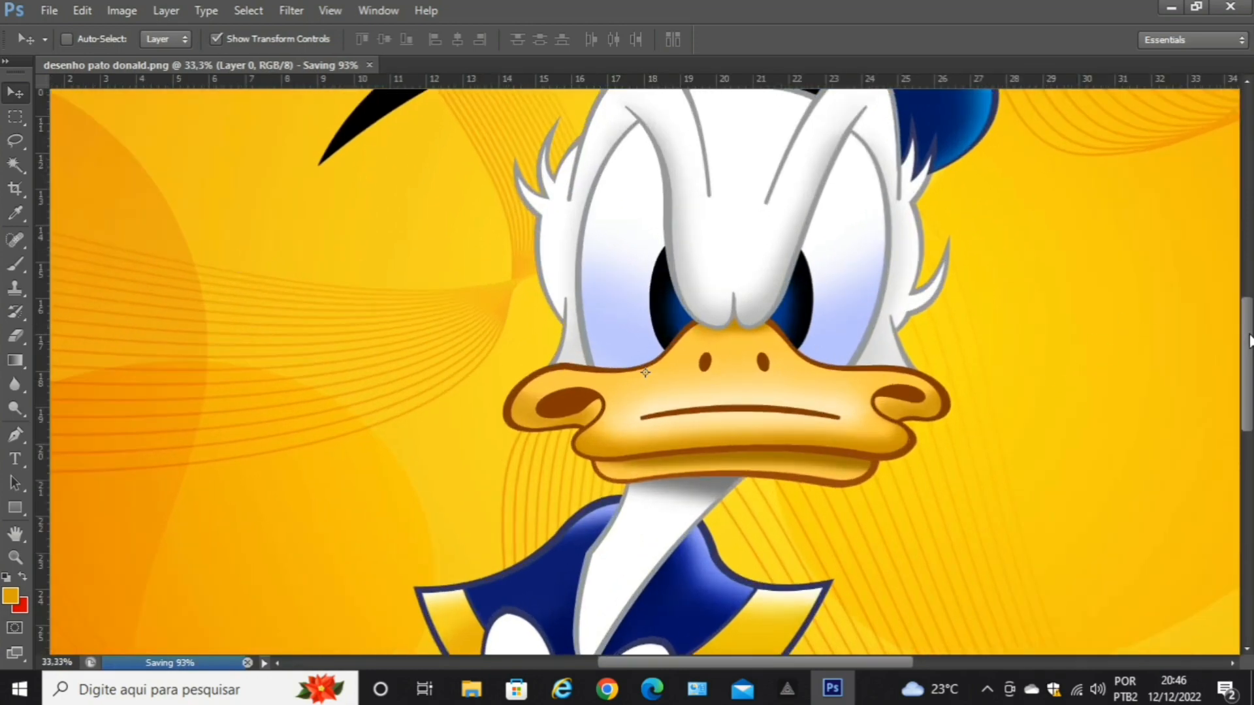
pyautogui.scroll(-10, 646, 372)
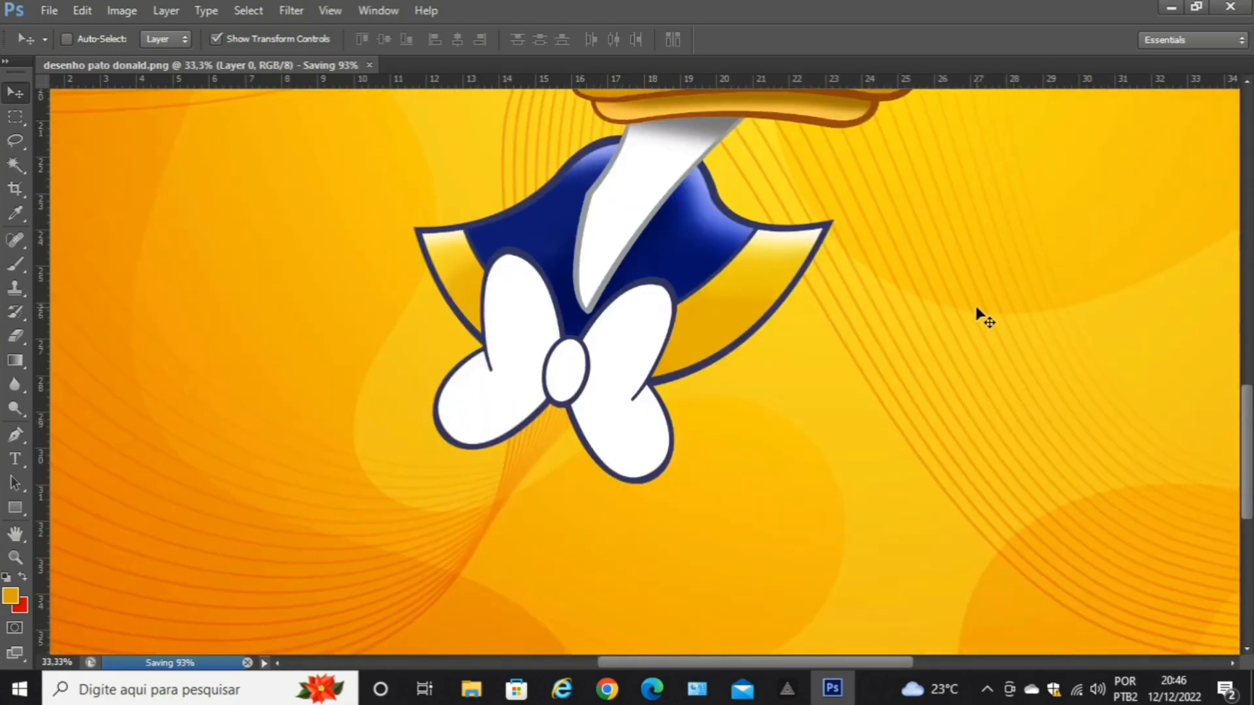
pyautogui.click(11, 596)
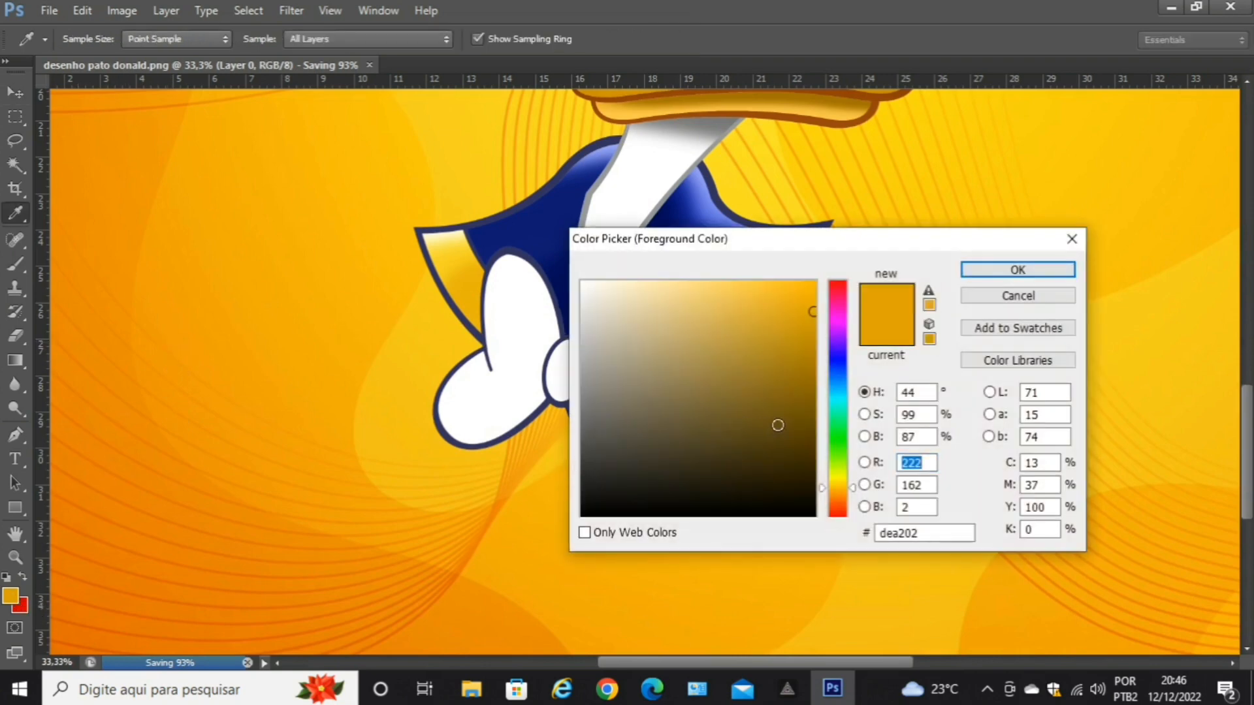
pyautogui.click(845, 319)
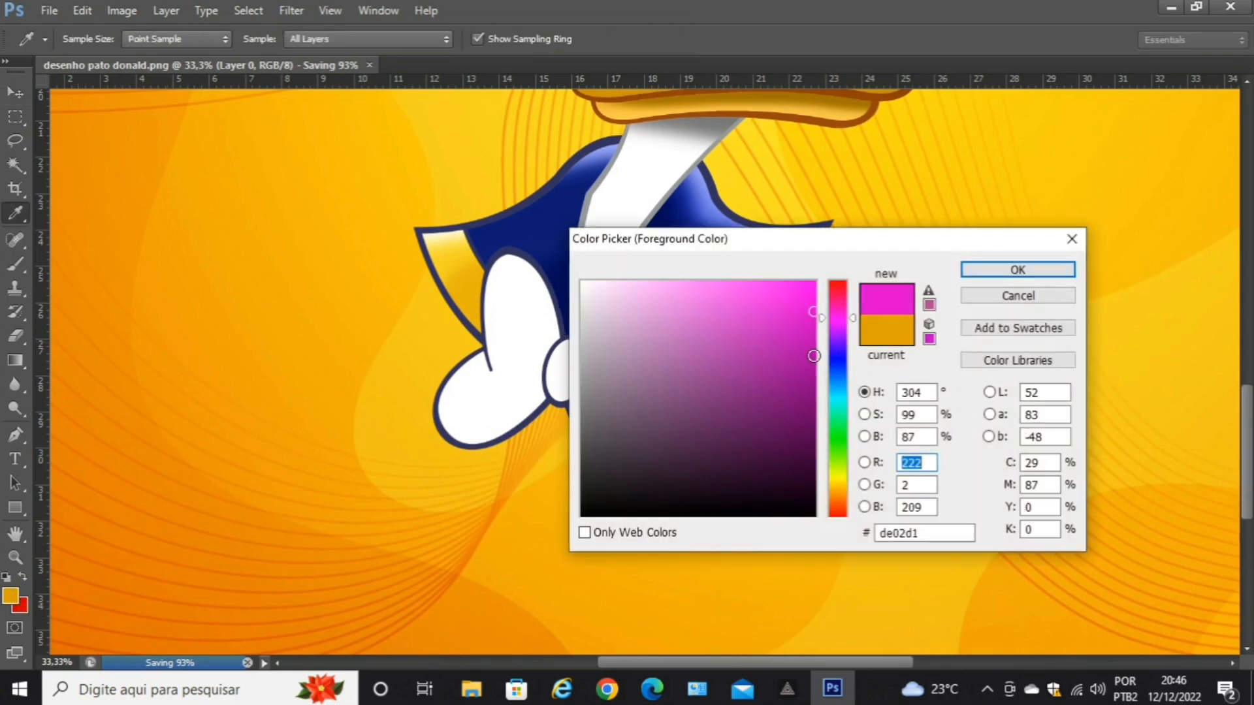
pyautogui.write('174')
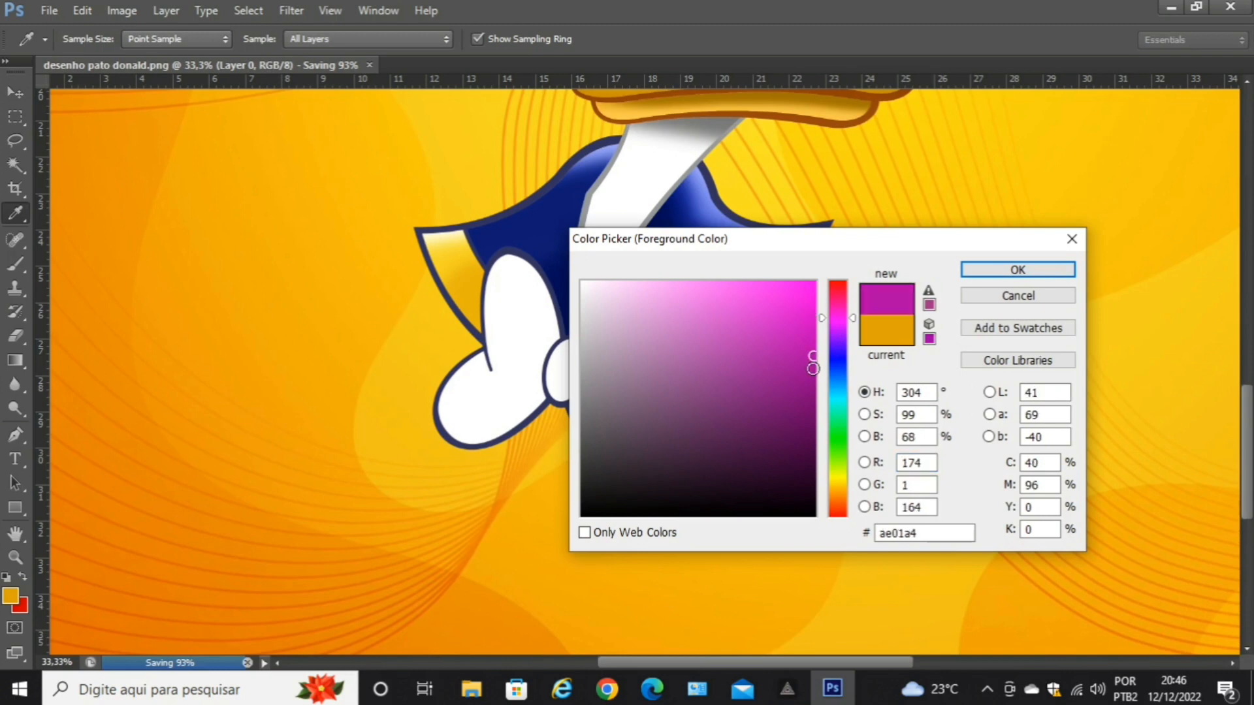
pyautogui.click(1005, 269)
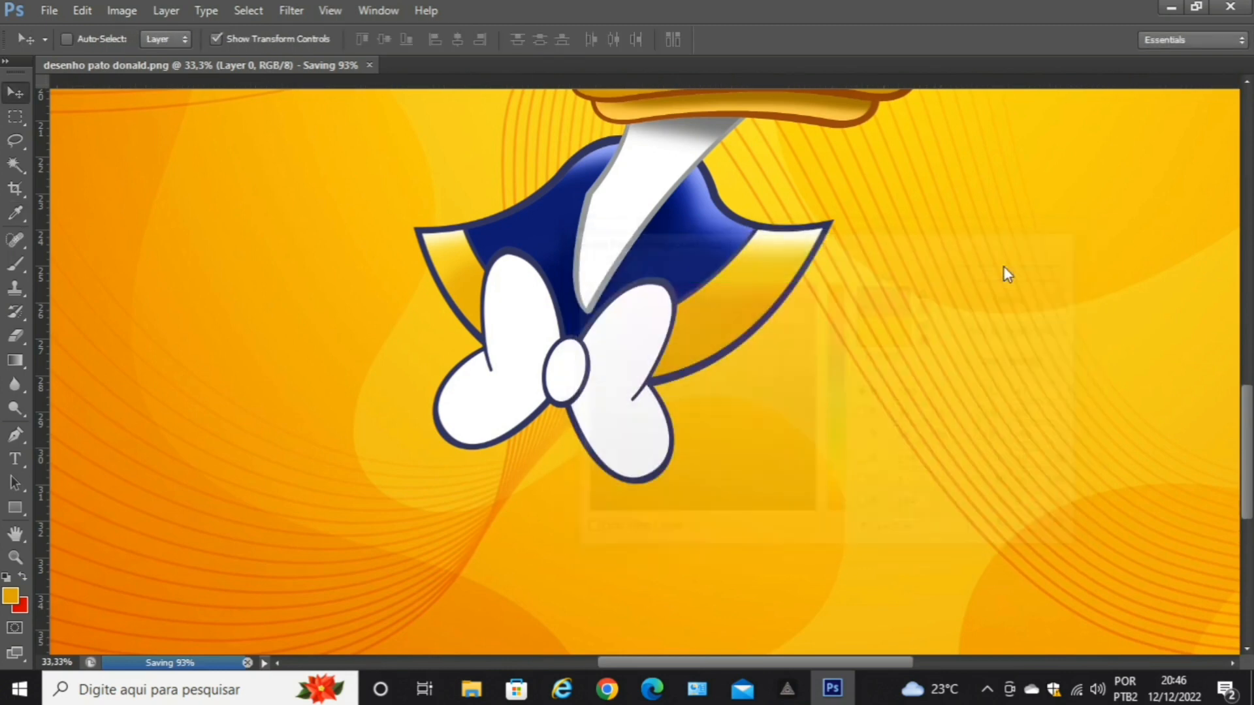
# Select the white left loop of the bow with the Magic Wand and set the foreground colour to light pink #fb9bd6.
pyautogui.click(20, 167)
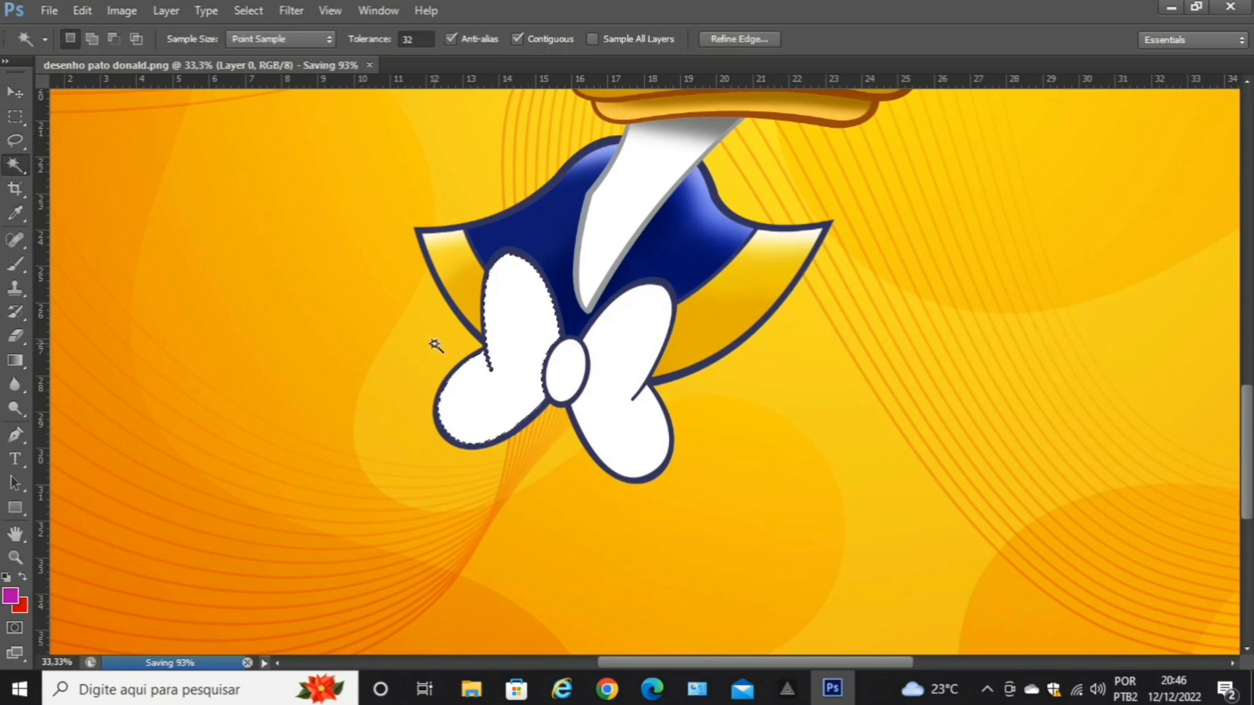
pyautogui.click(10, 596)
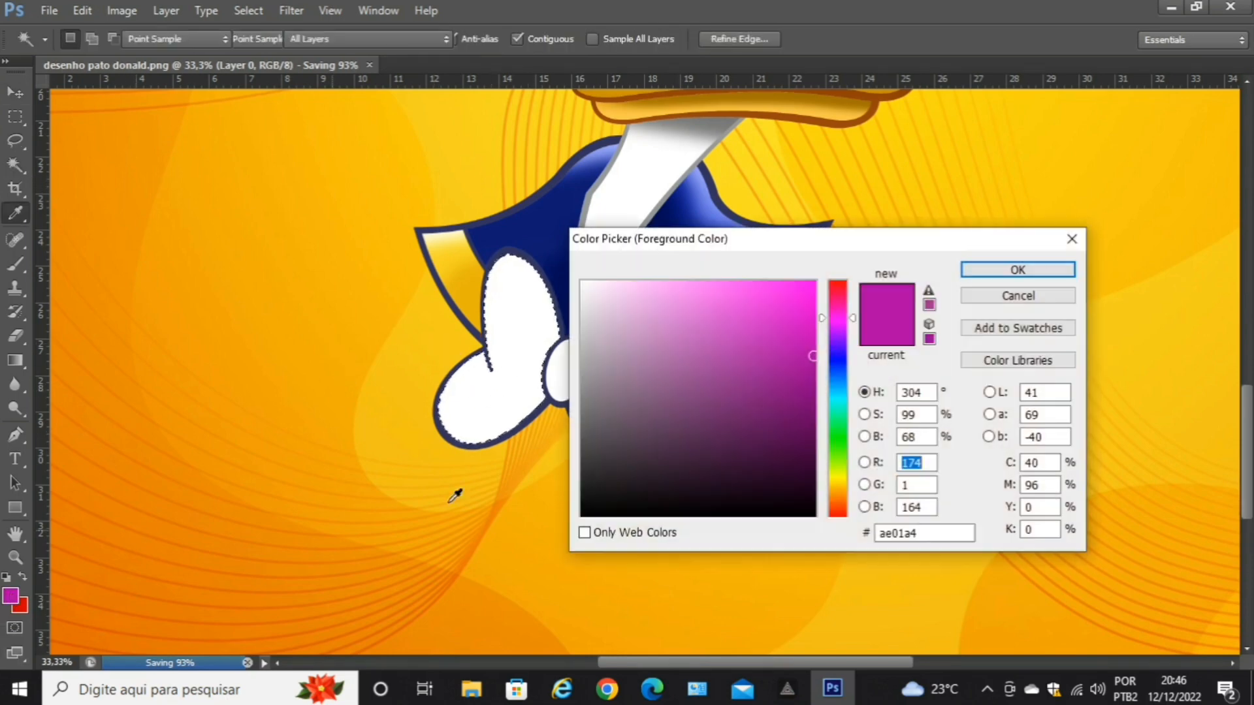
pyautogui.click(804, 285)
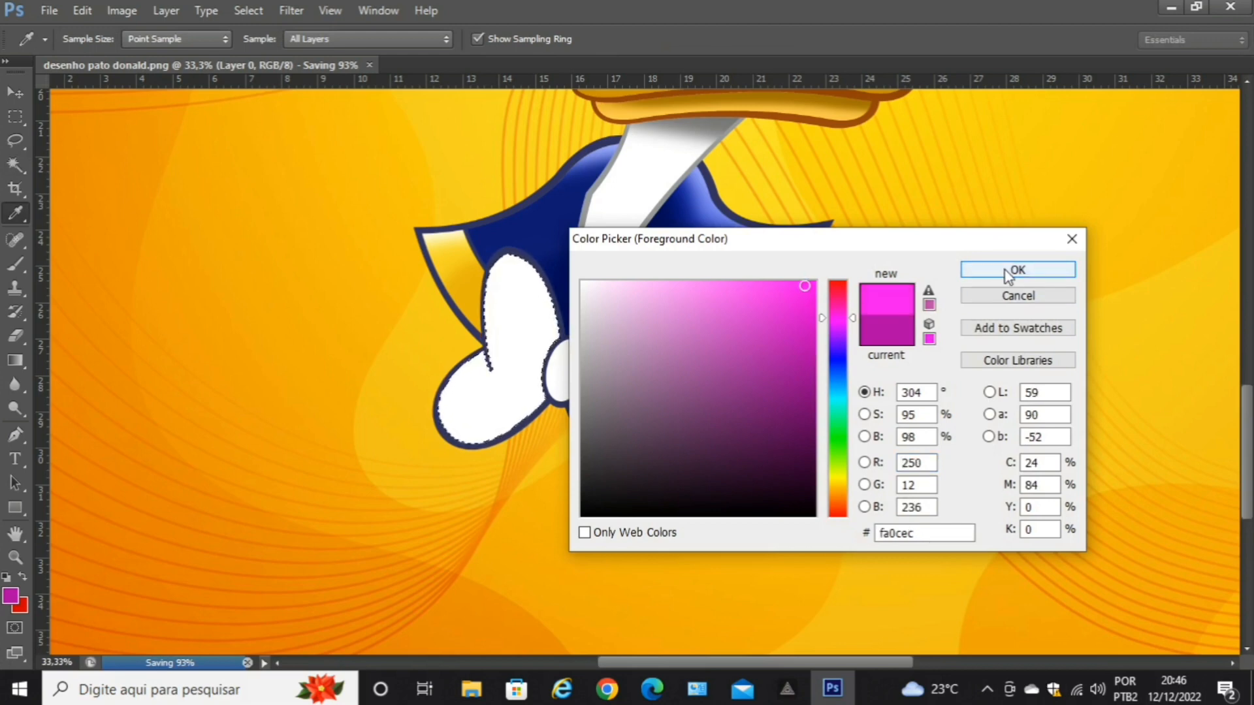
pyautogui.click(840, 305)
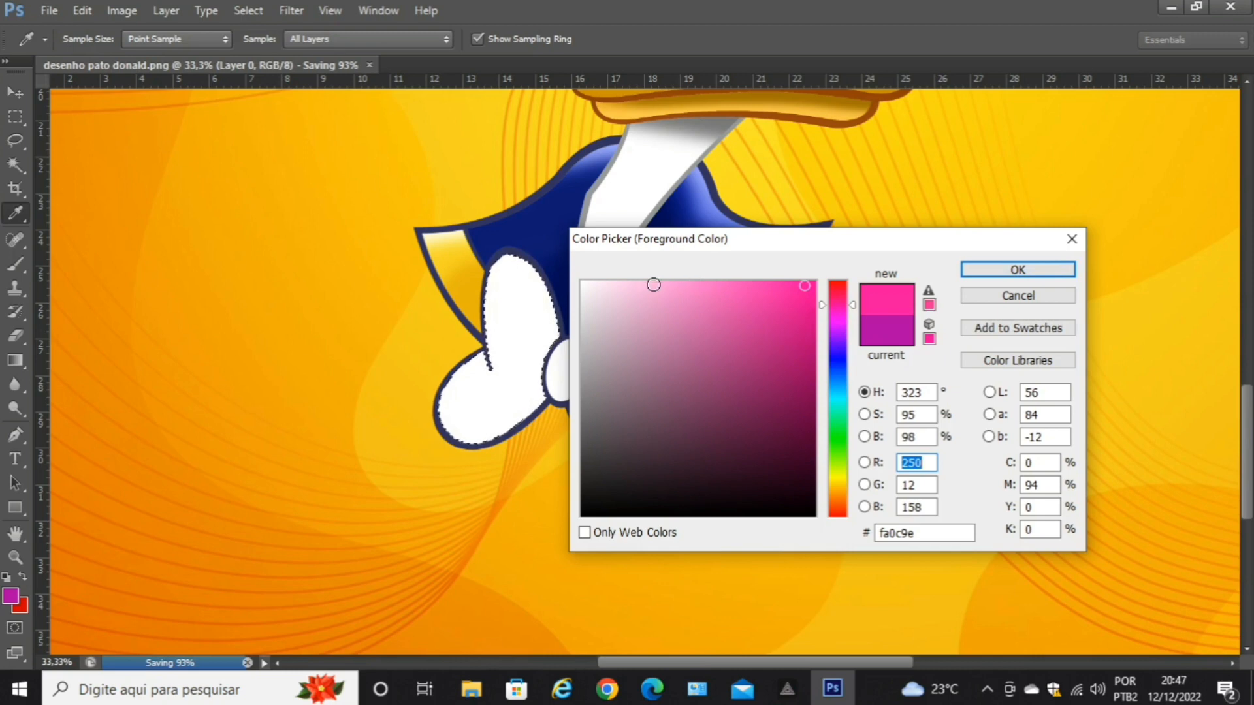
pyautogui.click(671, 285)
pyautogui.click(1027, 271)
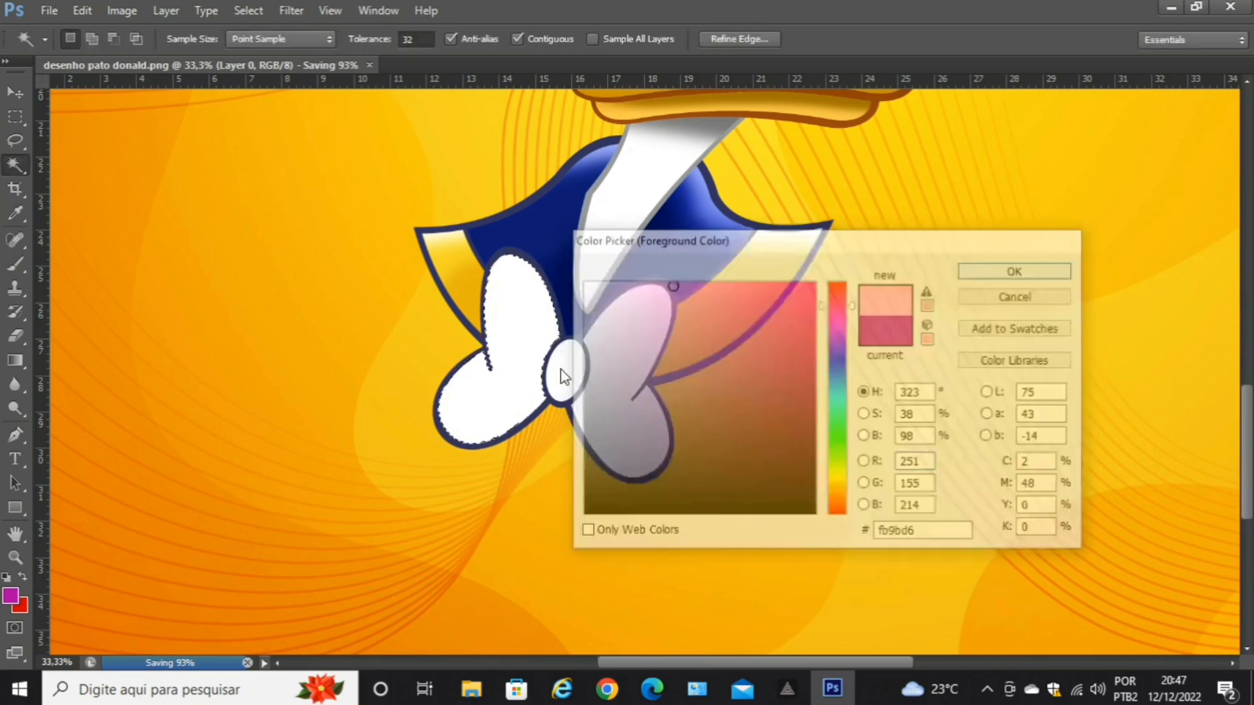
# Set the brush opacity to 100% and paint the bow's selected left loop light pink.
pyautogui.click(29, 265)
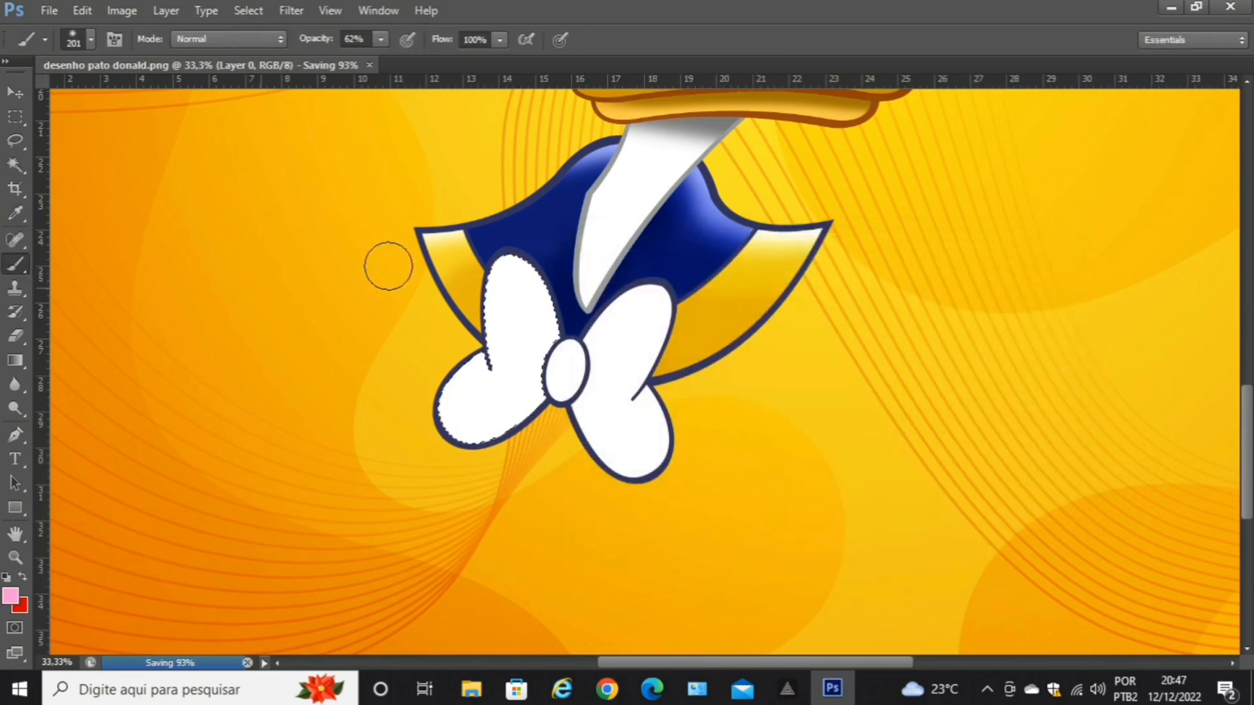
pyautogui.click(381, 41)
pyautogui.moveTo(383, 62); pyautogui.dragTo(419, 58)
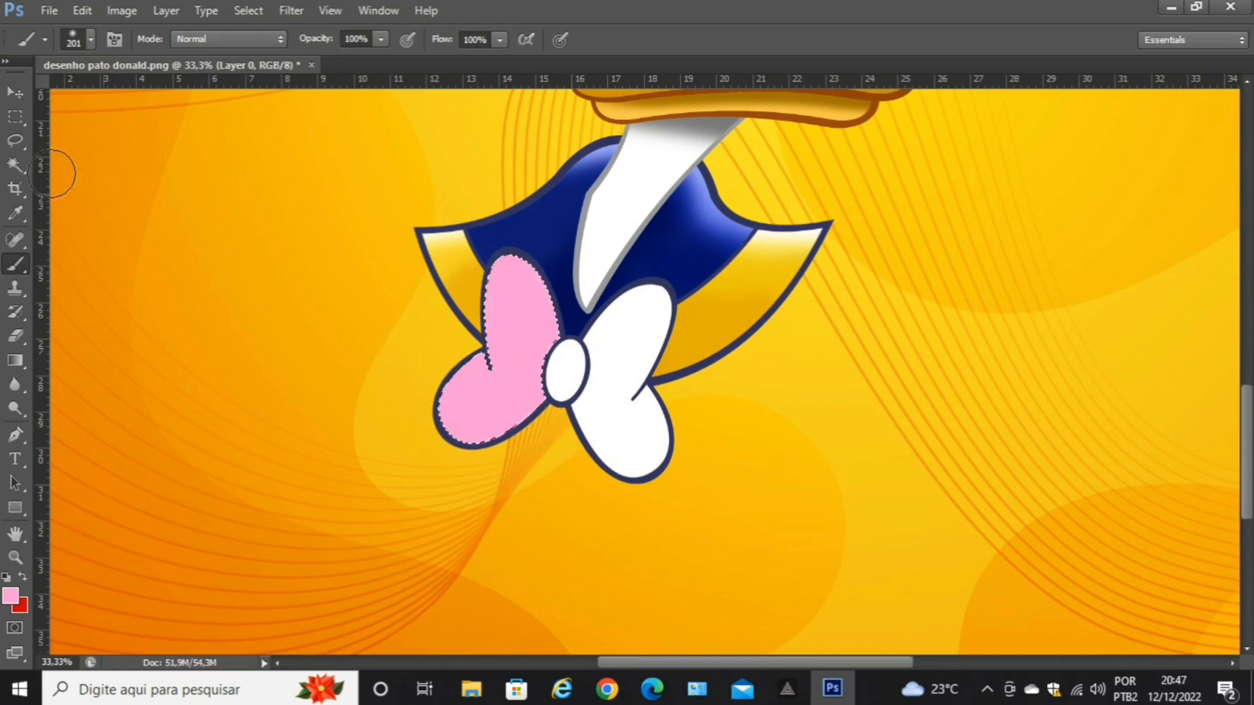
# Add the bow's white right loop to the selection and brush it with the same light pink.
pyautogui.click(14, 165)
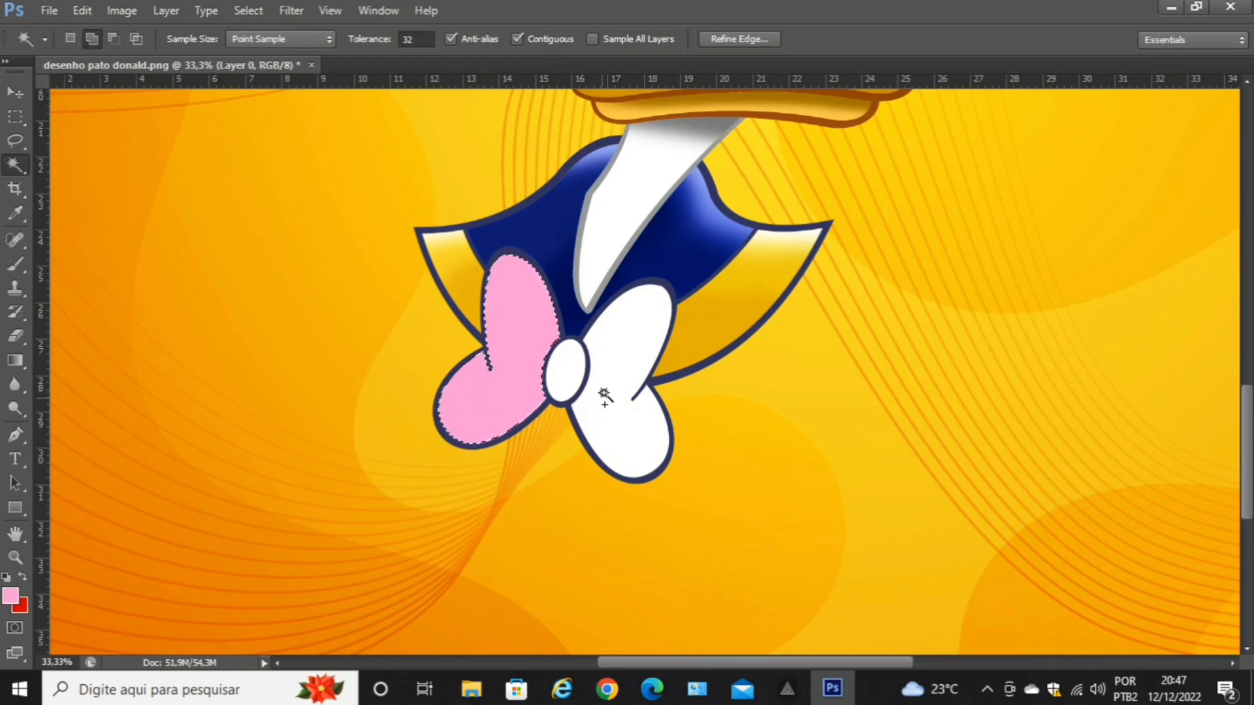
pyautogui.keyDown('shift'); pyautogui.click(600, 371); pyautogui.keyUp('shift')
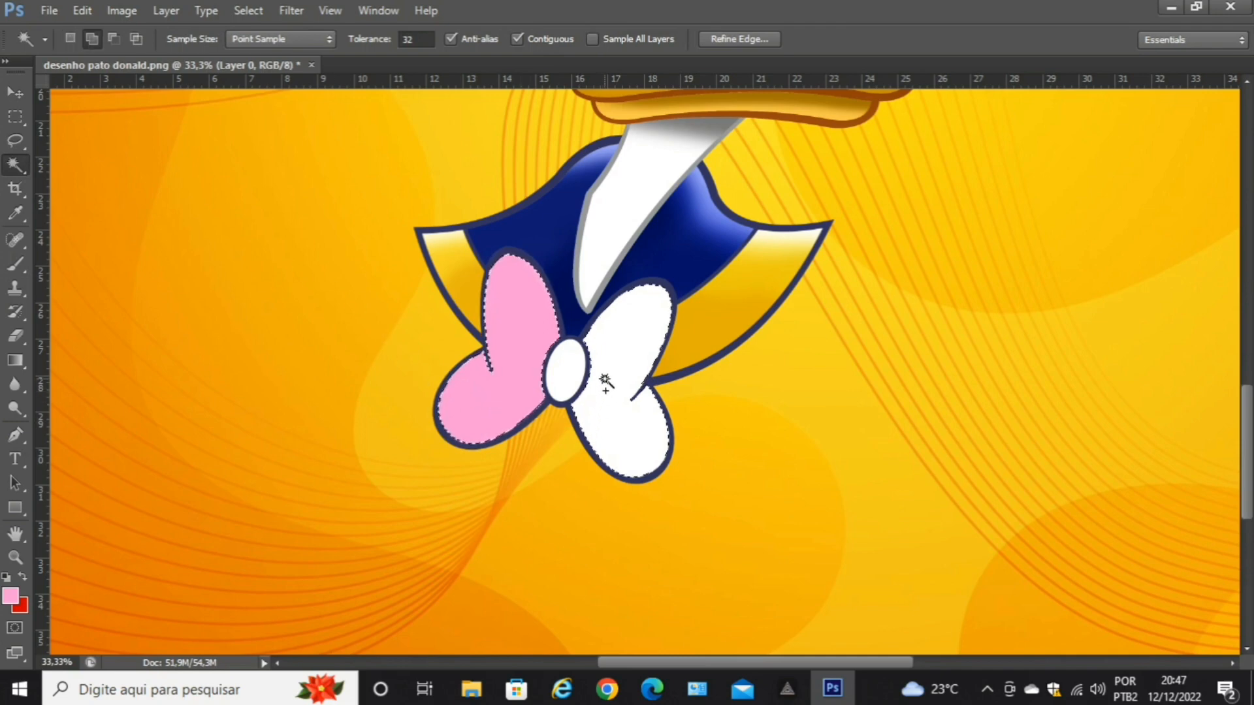
pyautogui.click(25, 265)
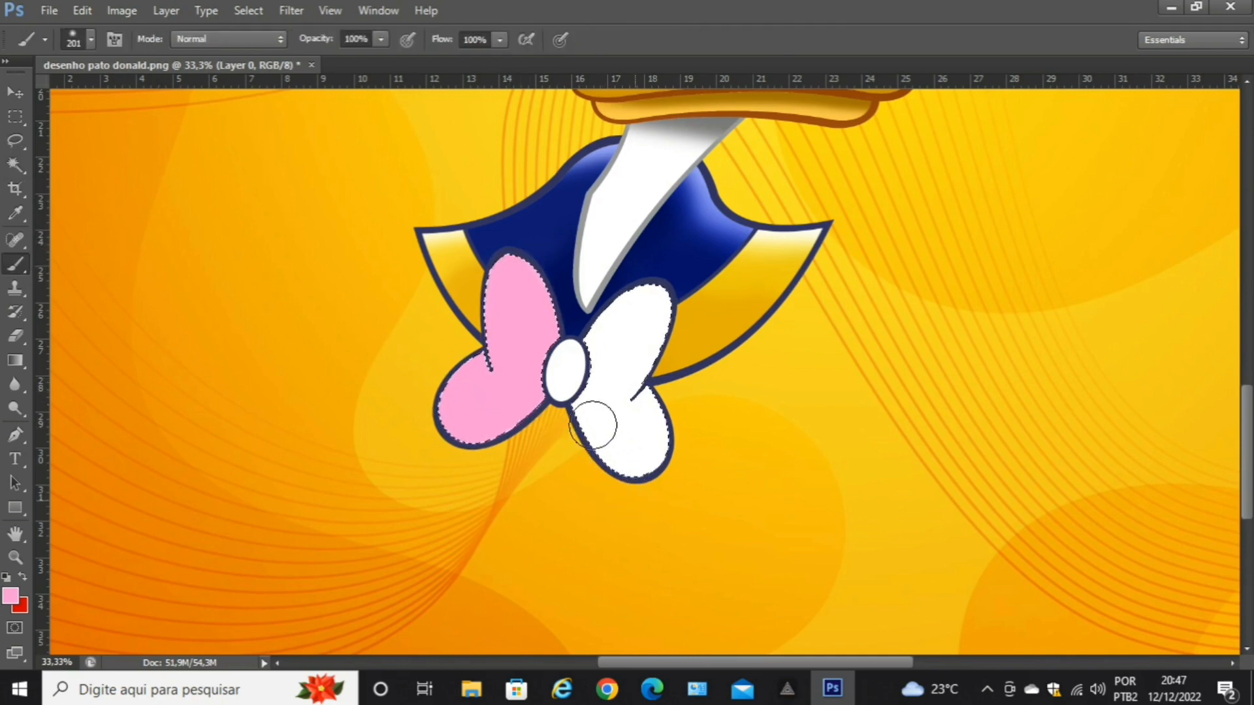
pyautogui.moveTo(636, 405)
pyautogui.mouseDown()
pyautogui.moveTo(619, 434)
pyautogui.moveTo(610, 388)
pyautogui.moveTo(629, 375)
pyautogui.moveTo(664, 290)
pyautogui.moveTo(651, 346)
pyautogui.moveTo(643, 316)
pyautogui.moveTo(586, 344)
pyautogui.moveTo(571, 369)
pyautogui.moveTo(627, 445)
pyautogui.moveTo(623, 410)
pyautogui.moveTo(661, 458)
pyautogui.moveTo(657, 401)
pyautogui.moveTo(566, 460)
pyautogui.moveTo(636, 384)
pyautogui.moveTo(650, 465)
pyautogui.mouseUp()
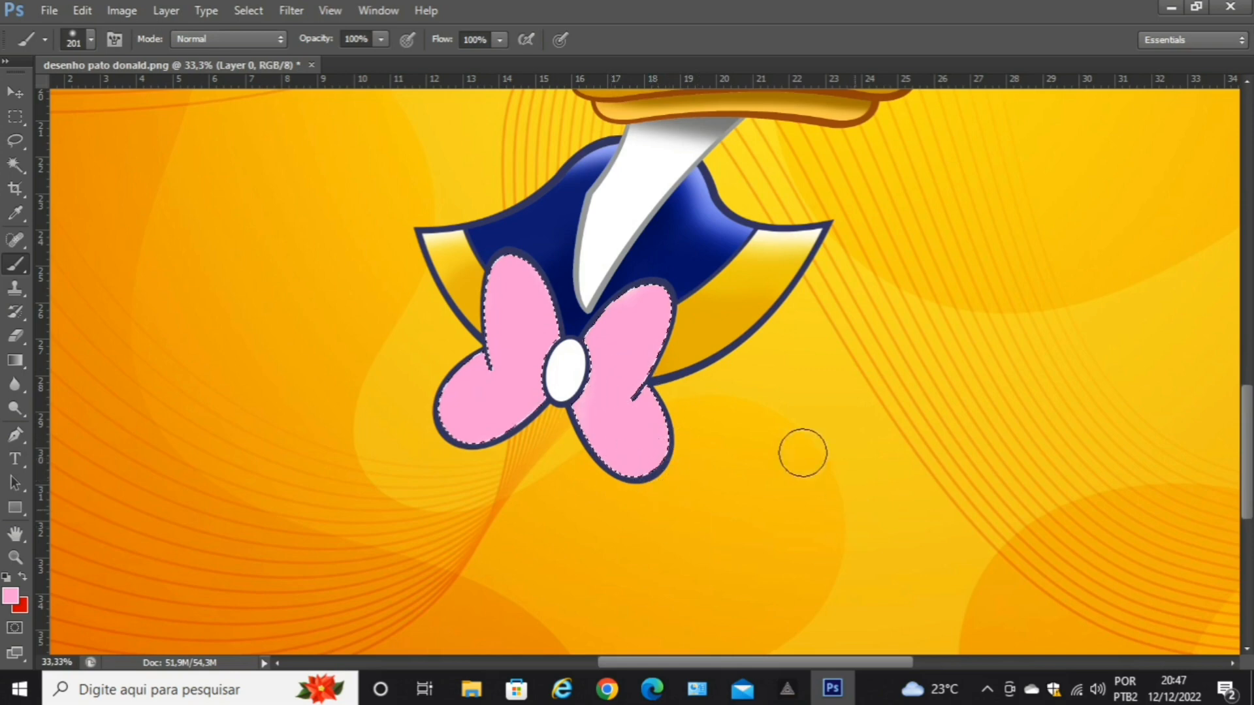
# Set the foreground colour to hot pink #e4028c.
pyautogui.click(10, 597)
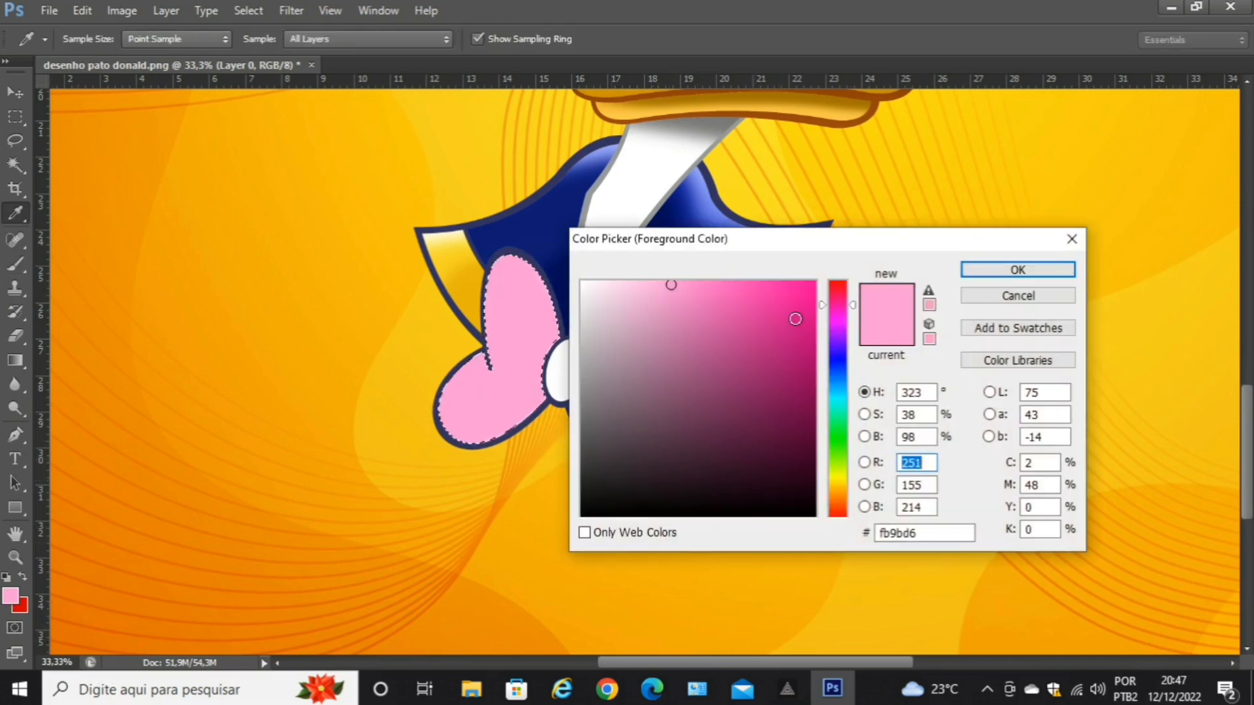
pyautogui.click(813, 305)
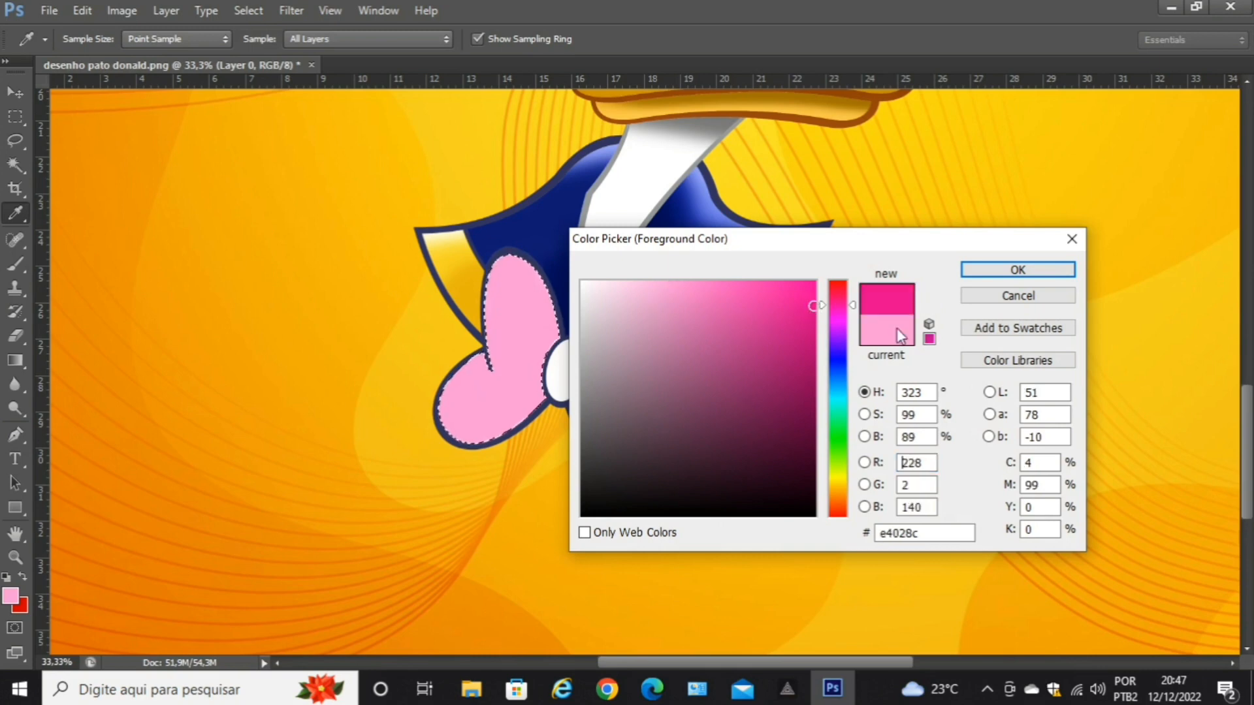
pyautogui.click(973, 270)
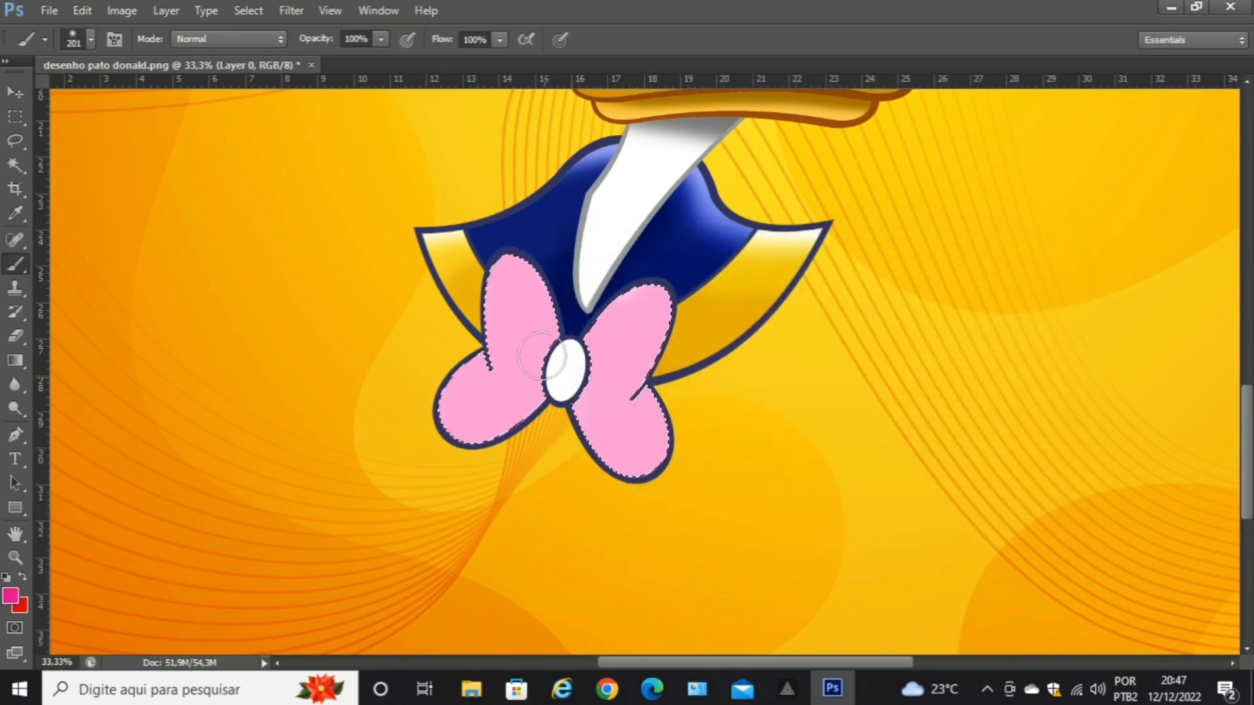
pyautogui.moveTo(523, 360); pyautogui.dragTo(523, 399)
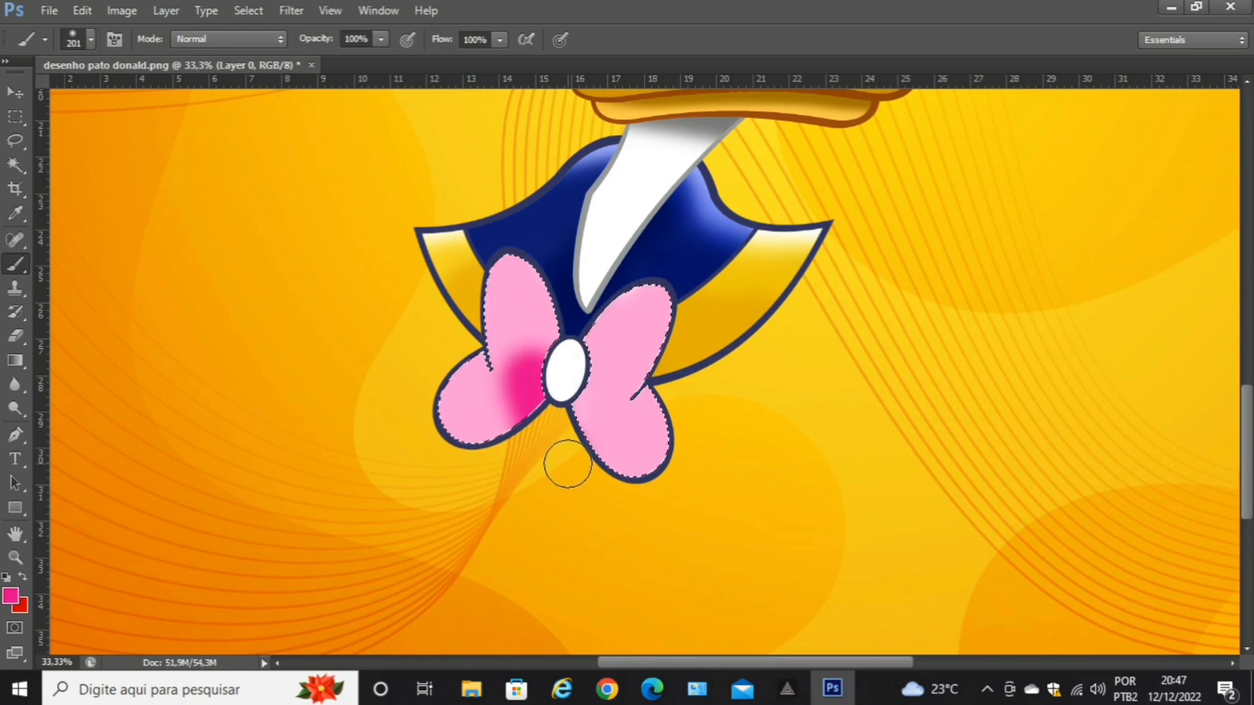
pyautogui.hotkey('ctrl', '+')
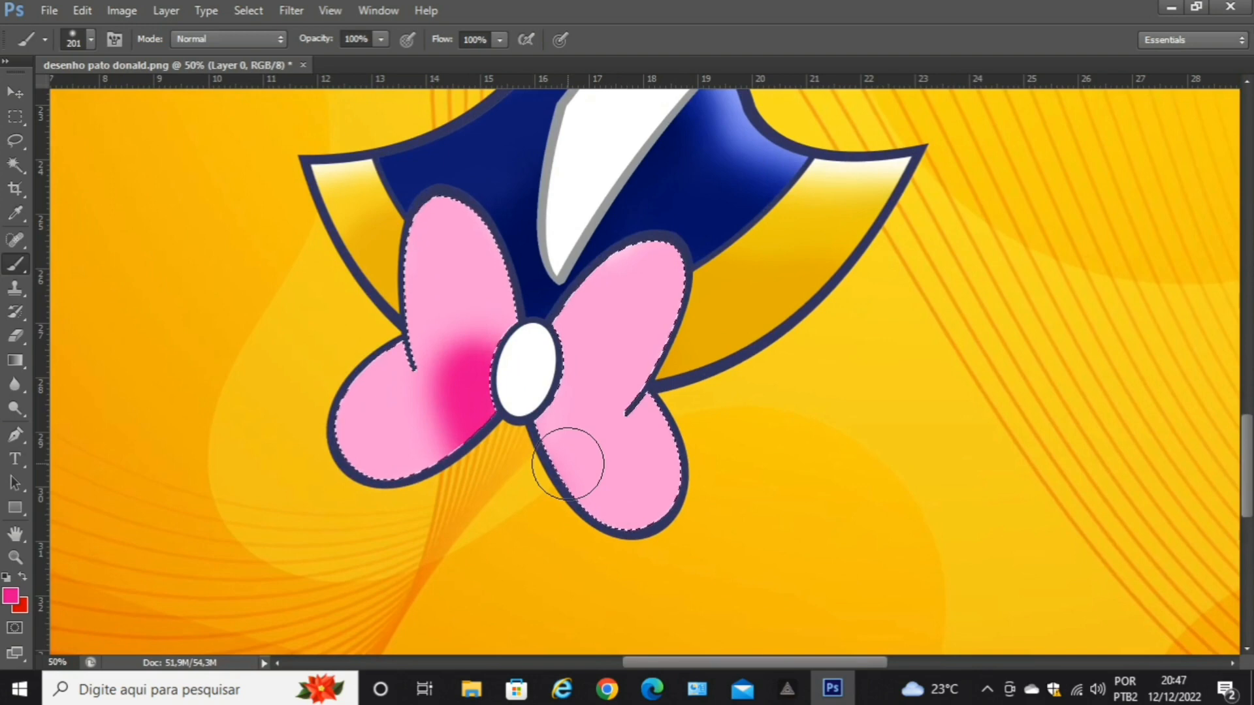
pyautogui.hotkey('ctrl', 'z')
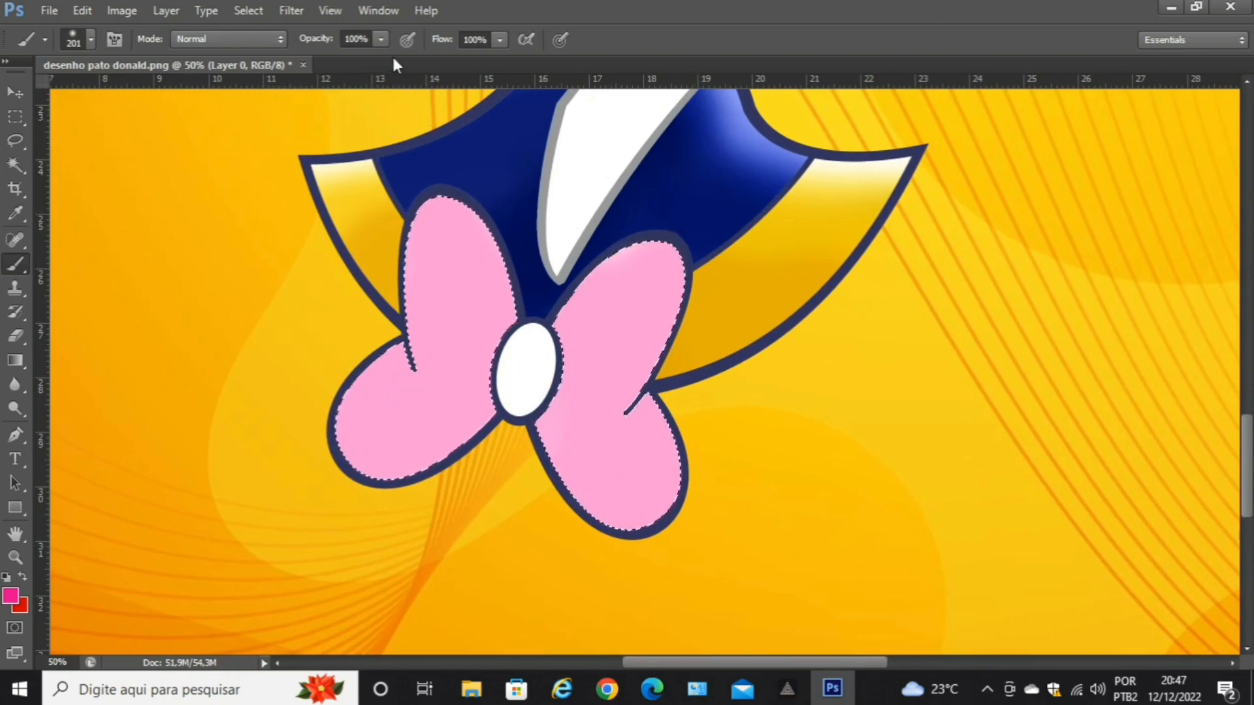
# Set the brush opacity to 44% and build up hot pink shading over both bow loops, leaving the outer edges lighter.
pyautogui.click(382, 40)
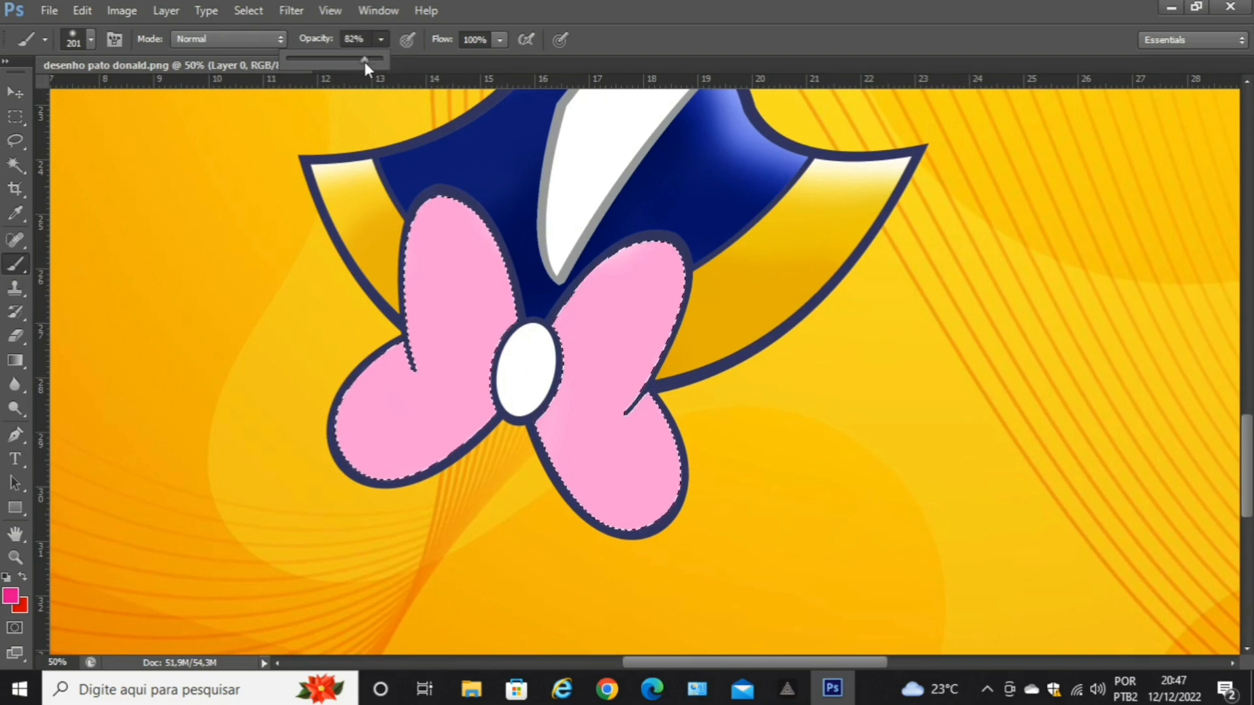
pyautogui.click(476, 418)
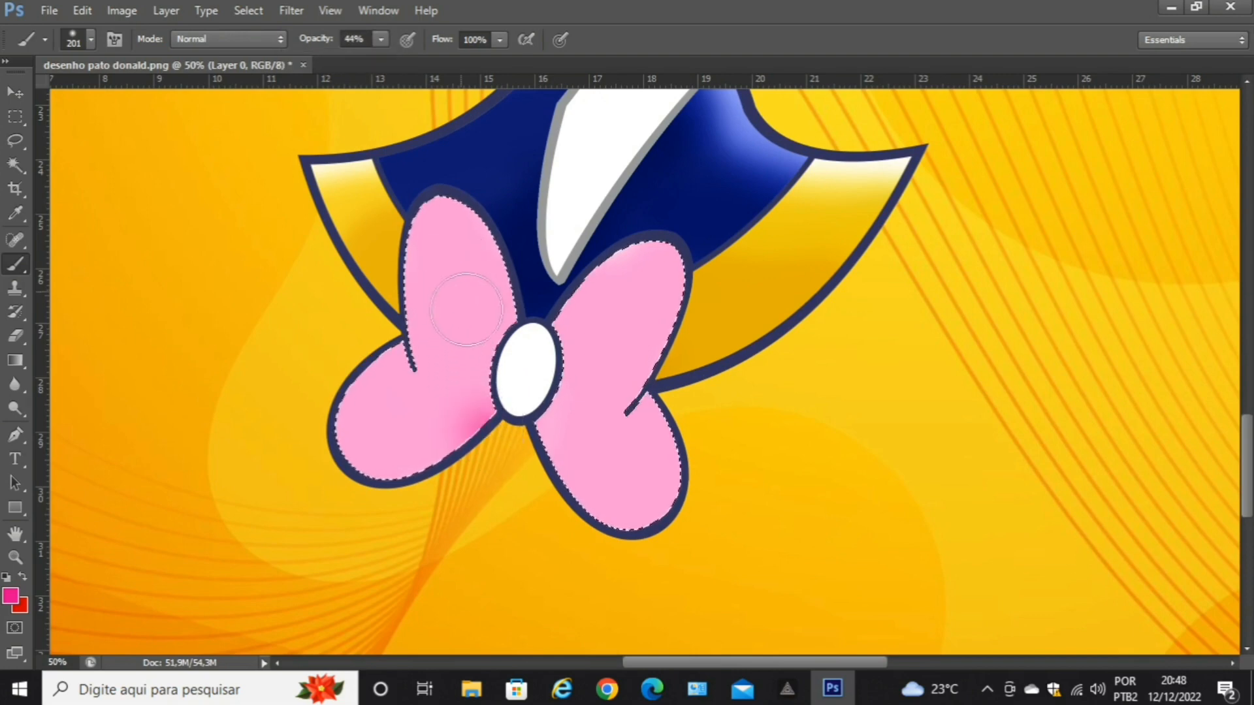
pyautogui.moveTo(449, 304)
pyautogui.mouseDown()
pyautogui.moveTo(484, 454)
pyautogui.moveTo(478, 332)
pyautogui.moveTo(455, 265)
pyautogui.moveTo(466, 367)
pyautogui.mouseUp()
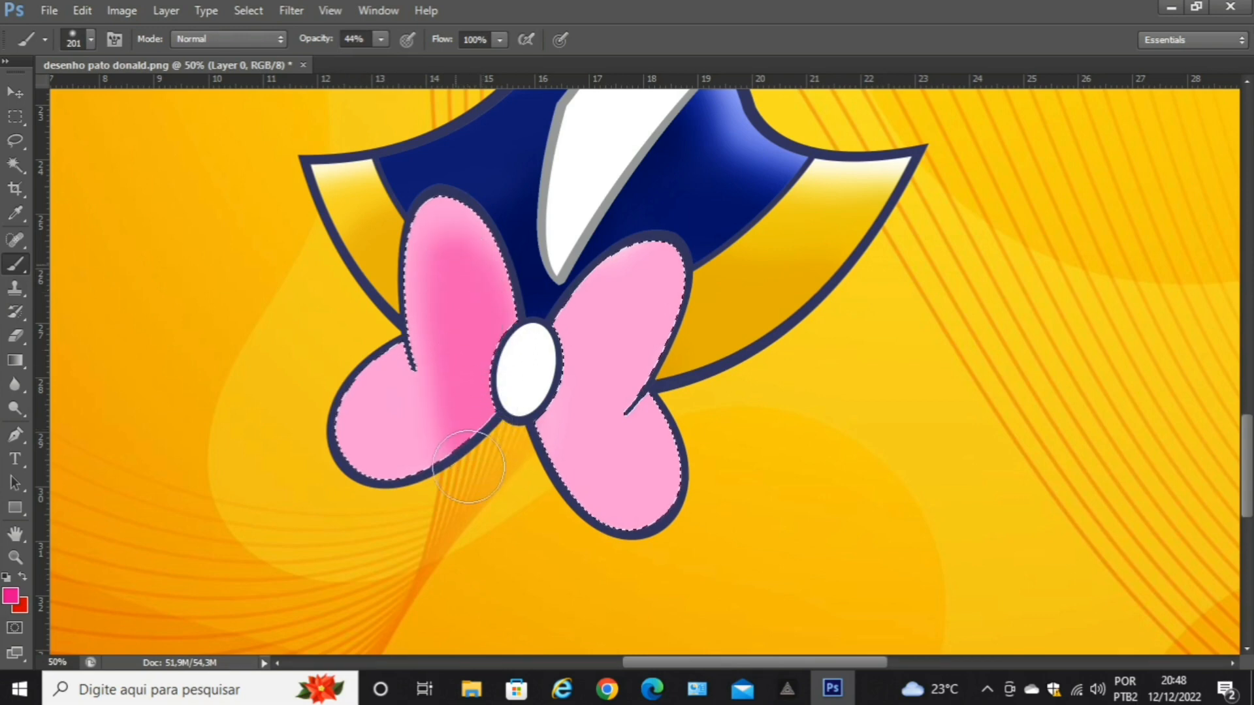
pyautogui.moveTo(451, 253)
pyautogui.mouseDown()
pyautogui.moveTo(468, 414)
pyautogui.moveTo(365, 451)
pyautogui.moveTo(425, 383)
pyautogui.moveTo(422, 490)
pyautogui.moveTo(484, 398)
pyautogui.moveTo(381, 477)
pyautogui.moveTo(458, 387)
pyautogui.moveTo(392, 462)
pyautogui.moveTo(384, 448)
pyautogui.moveTo(468, 368)
pyautogui.moveTo(442, 266)
pyautogui.moveTo(480, 451)
pyautogui.mouseUp()
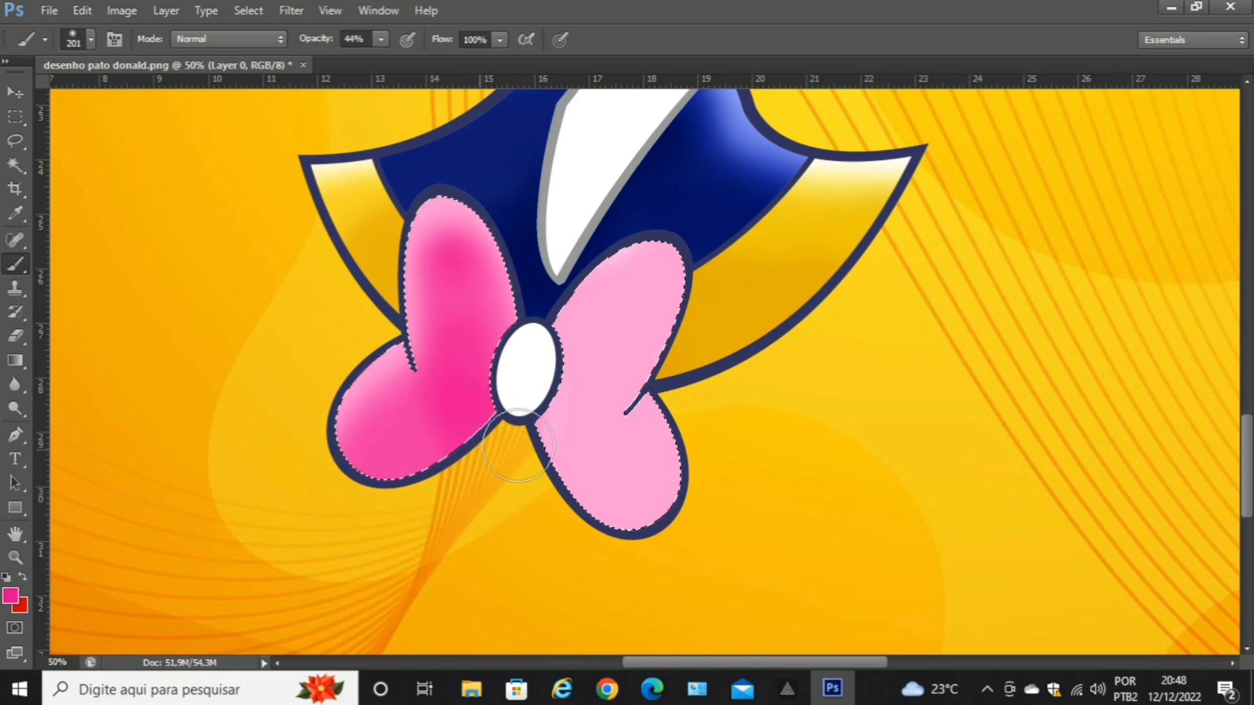
pyautogui.moveTo(518, 447)
pyautogui.mouseDown()
pyautogui.moveTo(632, 293)
pyautogui.moveTo(610, 364)
pyautogui.moveTo(528, 455)
pyautogui.moveTo(584, 325)
pyautogui.moveTo(623, 290)
pyautogui.moveTo(571, 435)
pyautogui.moveTo(625, 549)
pyautogui.moveTo(623, 469)
pyautogui.moveTo(601, 419)
pyautogui.moveTo(608, 538)
pyautogui.moveTo(550, 426)
pyautogui.moveTo(606, 541)
pyautogui.moveTo(628, 537)
pyautogui.moveTo(577, 463)
pyautogui.moveTo(605, 540)
pyautogui.moveTo(622, 495)
pyautogui.moveTo(570, 413)
pyautogui.moveTo(623, 535)
pyautogui.moveTo(605, 455)
pyautogui.moveTo(565, 424)
pyautogui.moveTo(565, 401)
pyautogui.moveTo(639, 277)
pyautogui.moveTo(574, 419)
pyautogui.moveTo(601, 508)
pyautogui.mouseUp()
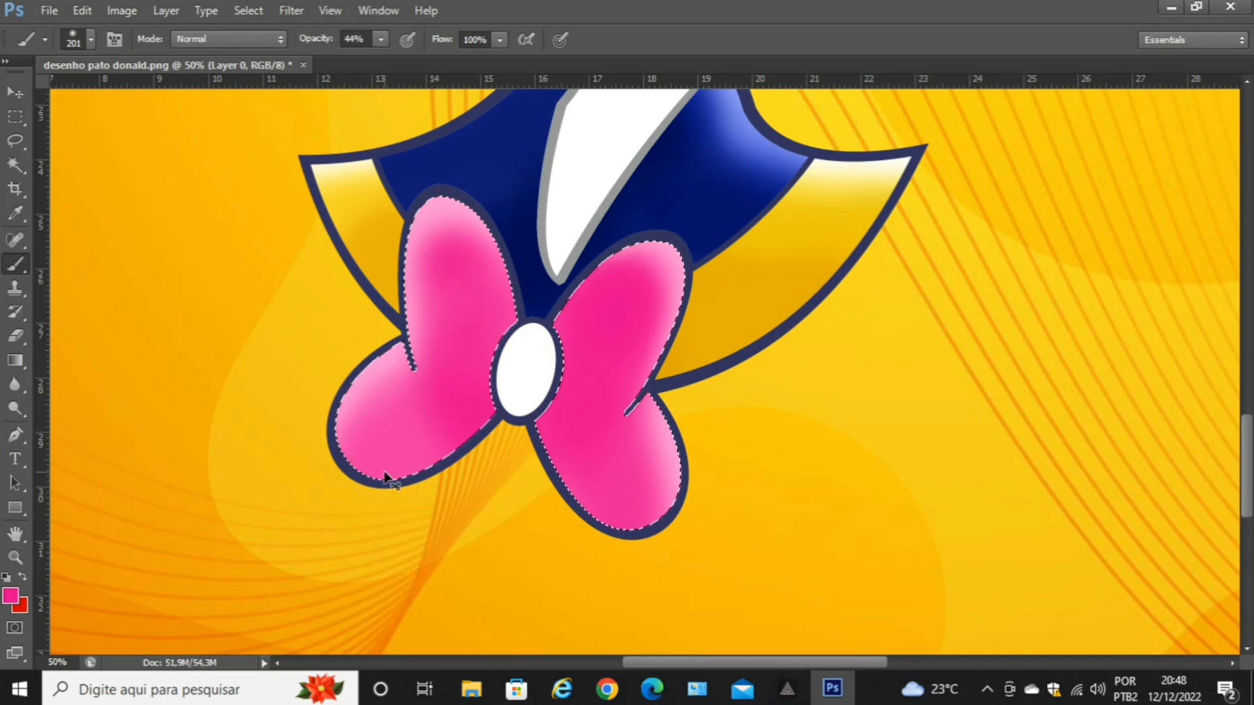
# Set the foreground colour to a darker magenta-pink and brush shadows over both bow loops, keeping their outer edges light.
pyautogui.hotkey('ctrl', '-')
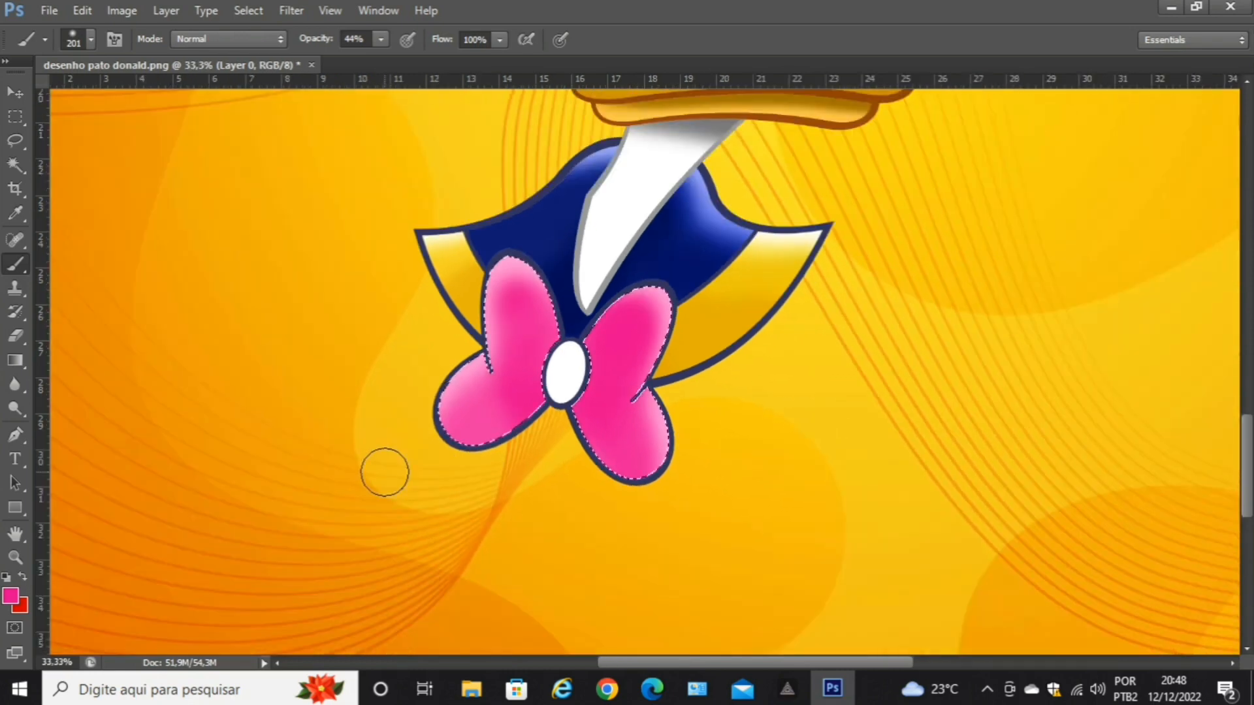
pyautogui.hotkey('ctrl', '+')
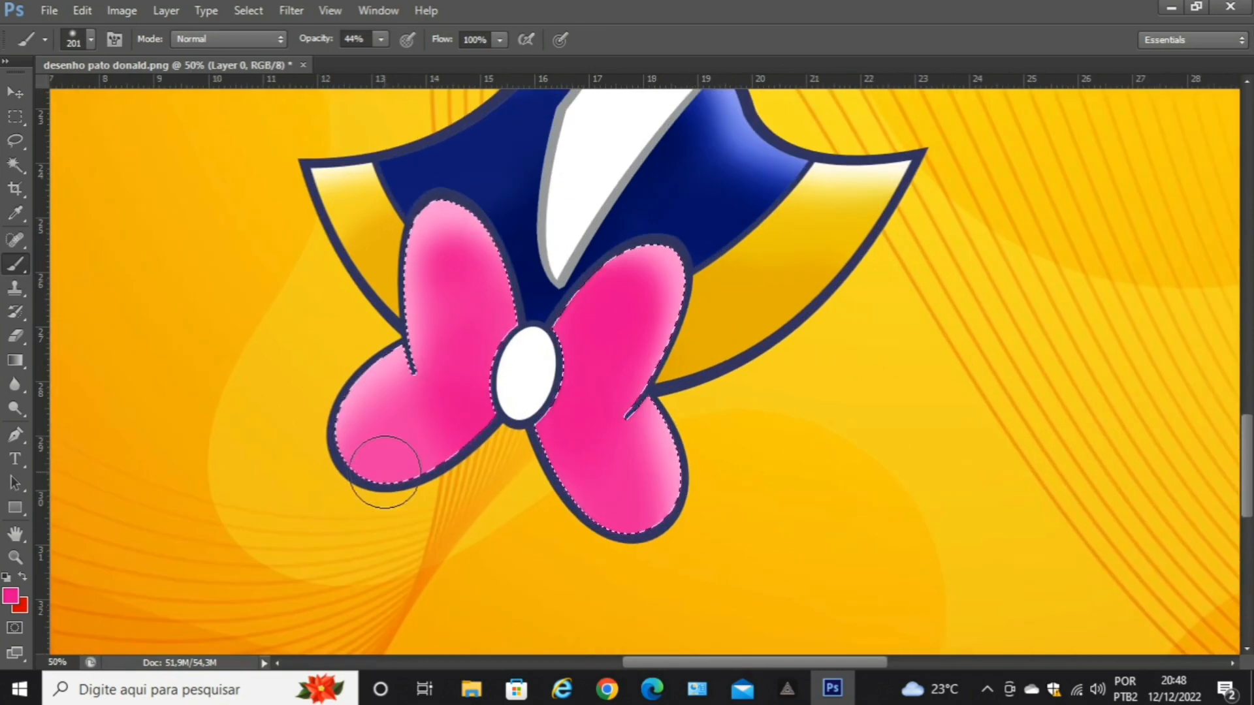
pyautogui.click(10, 596)
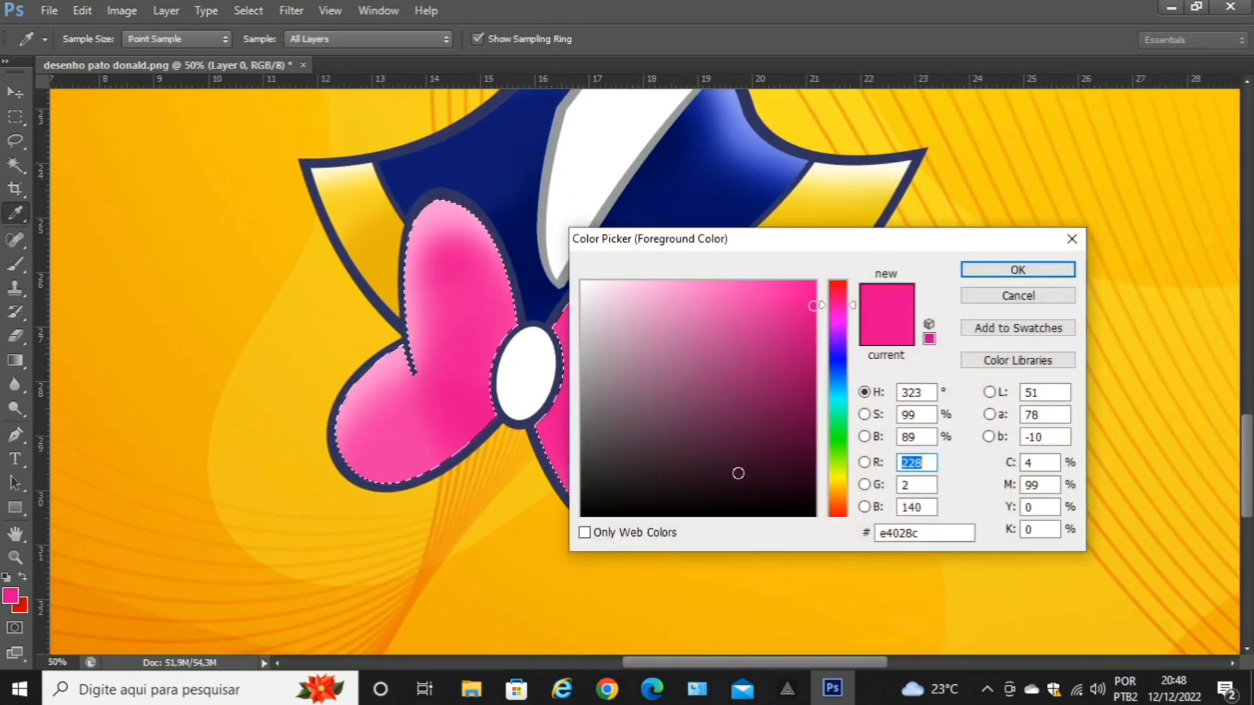
pyautogui.click(811, 365)
pyautogui.click(968, 270)
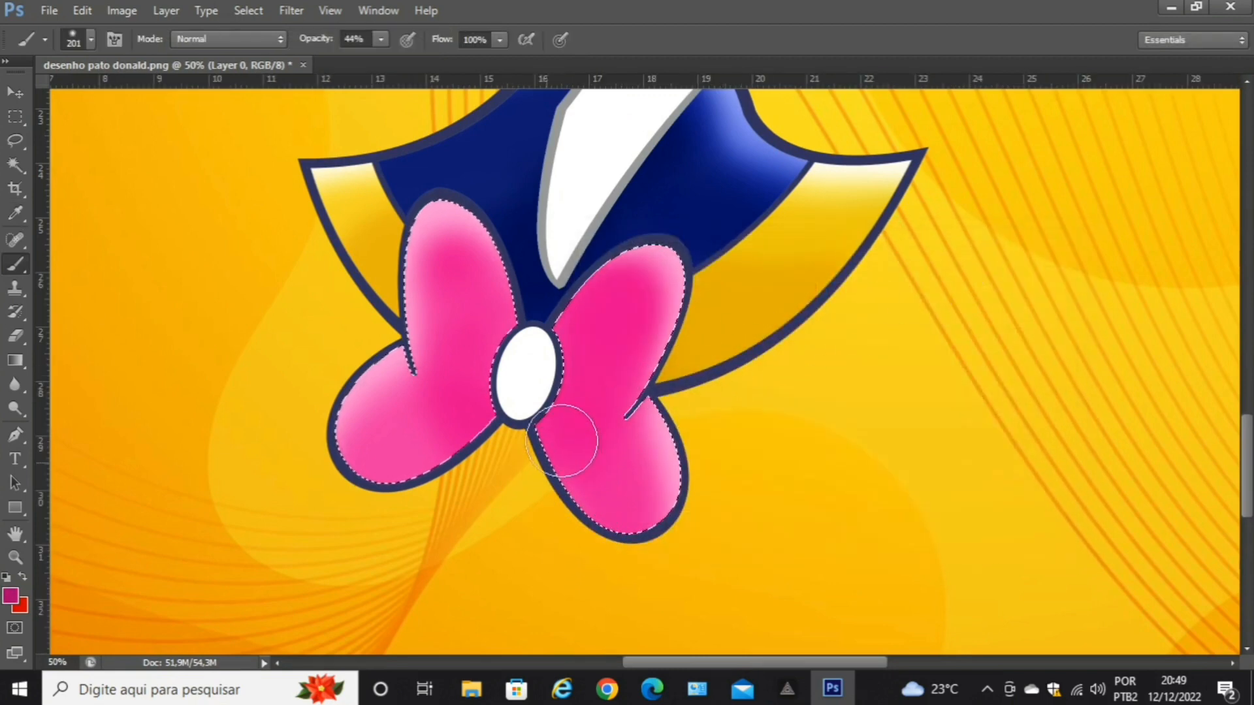
pyautogui.moveTo(583, 448)
pyautogui.mouseDown()
pyautogui.moveTo(577, 416)
pyautogui.moveTo(613, 341)
pyautogui.moveTo(620, 279)
pyautogui.moveTo(567, 345)
pyautogui.moveTo(620, 296)
pyautogui.moveTo(616, 337)
pyautogui.moveTo(564, 399)
pyautogui.moveTo(577, 353)
pyautogui.mouseUp()
pyautogui.moveTo(596, 299); pyautogui.dragTo(566, 455)
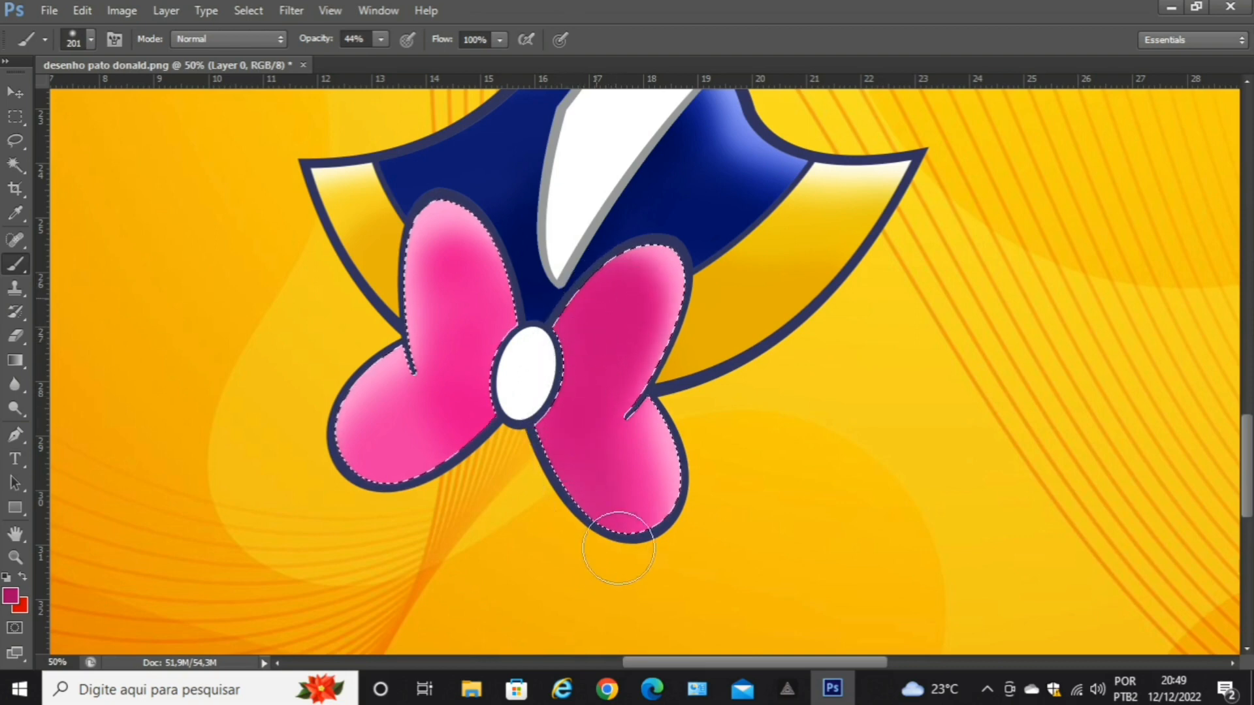
pyautogui.moveTo(649, 555)
pyautogui.mouseDown()
pyautogui.moveTo(607, 472)
pyautogui.moveTo(553, 439)
pyautogui.moveTo(583, 544)
pyautogui.moveTo(569, 447)
pyautogui.moveTo(515, 405)
pyautogui.moveTo(469, 273)
pyautogui.moveTo(465, 351)
pyautogui.moveTo(489, 452)
pyautogui.moveTo(463, 264)
pyautogui.moveTo(484, 304)
pyautogui.moveTo(494, 417)
pyautogui.moveTo(456, 341)
pyautogui.moveTo(454, 281)
pyautogui.moveTo(461, 429)
pyautogui.moveTo(373, 478)
pyautogui.moveTo(365, 512)
pyautogui.moveTo(478, 412)
pyautogui.moveTo(393, 463)
pyautogui.moveTo(368, 512)
pyautogui.moveTo(414, 435)
pyautogui.moveTo(462, 401)
pyautogui.moveTo(344, 489)
pyautogui.moveTo(400, 412)
pyautogui.moveTo(439, 391)
pyautogui.moveTo(359, 507)
pyautogui.moveTo(475, 424)
pyautogui.moveTo(420, 439)
pyautogui.moveTo(329, 502)
pyautogui.moveTo(447, 429)
pyautogui.moveTo(377, 514)
pyautogui.moveTo(481, 399)
pyautogui.moveTo(398, 457)
pyautogui.mouseUp()
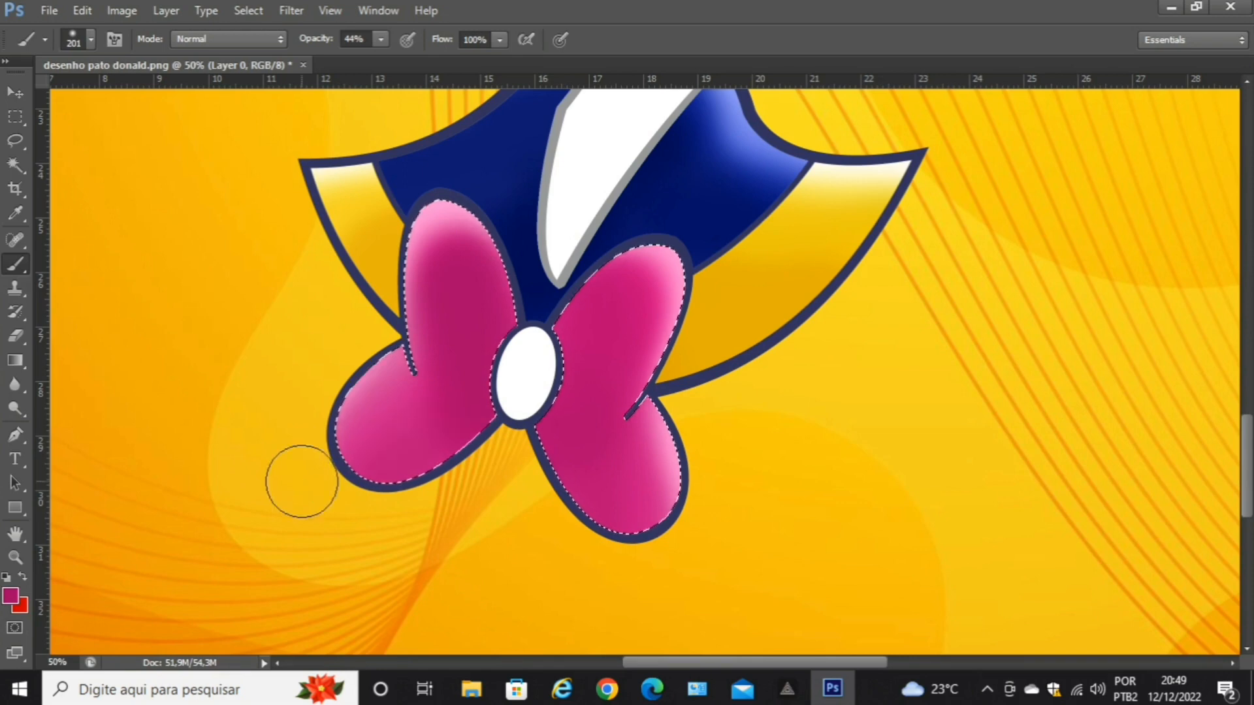
# Examine the shaded bow loops against the whole drawing, from the cap down to the collar and bow.
pyautogui.hotkey('ctrl', '-')
pyautogui.hotkey('ctrl', '-')
pyautogui.hotkey('ctrl', '-')
pyautogui.hotkey('ctrl', '-')
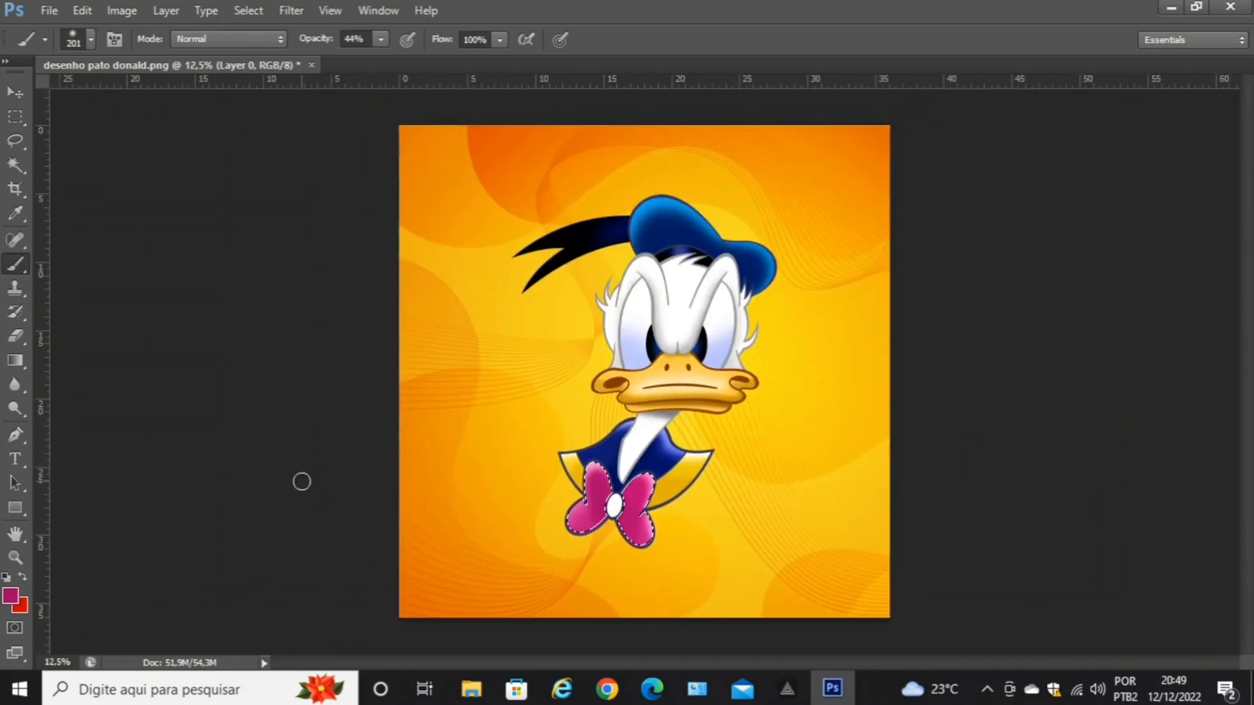
pyautogui.hotkey('ctrl', '+')
pyautogui.hotkey('ctrl', '+')
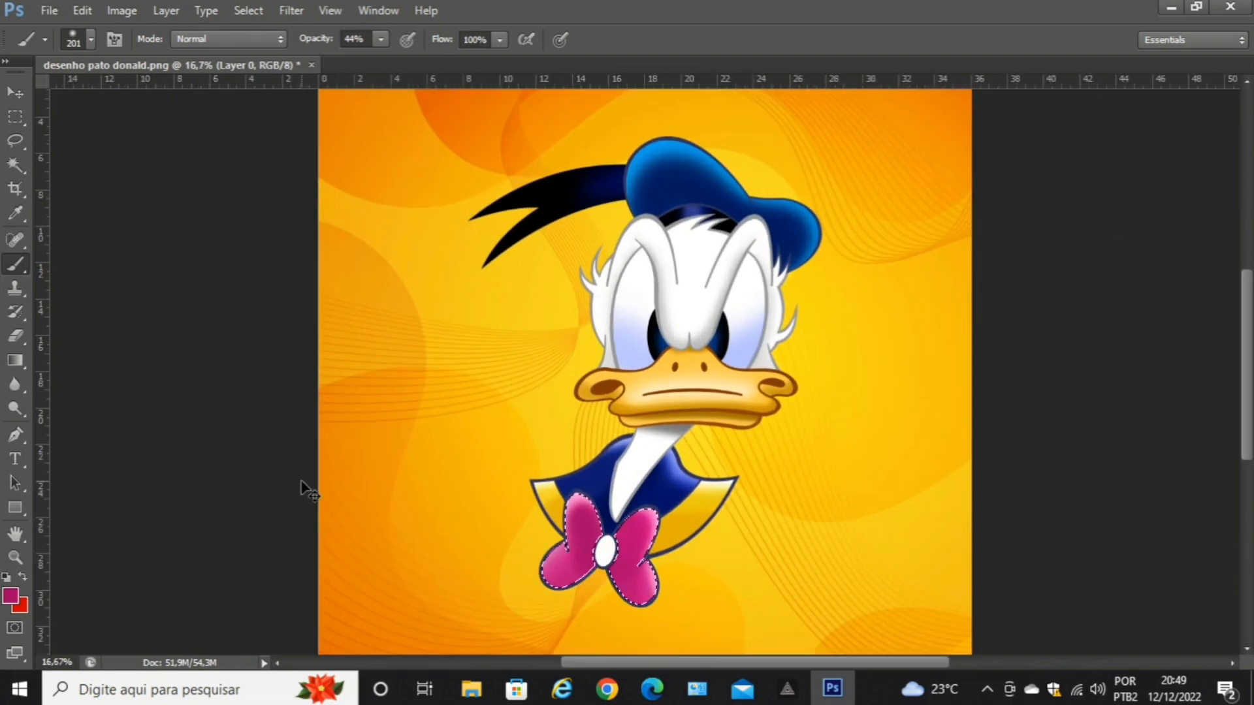
pyautogui.hotkey('ctrl', '+')
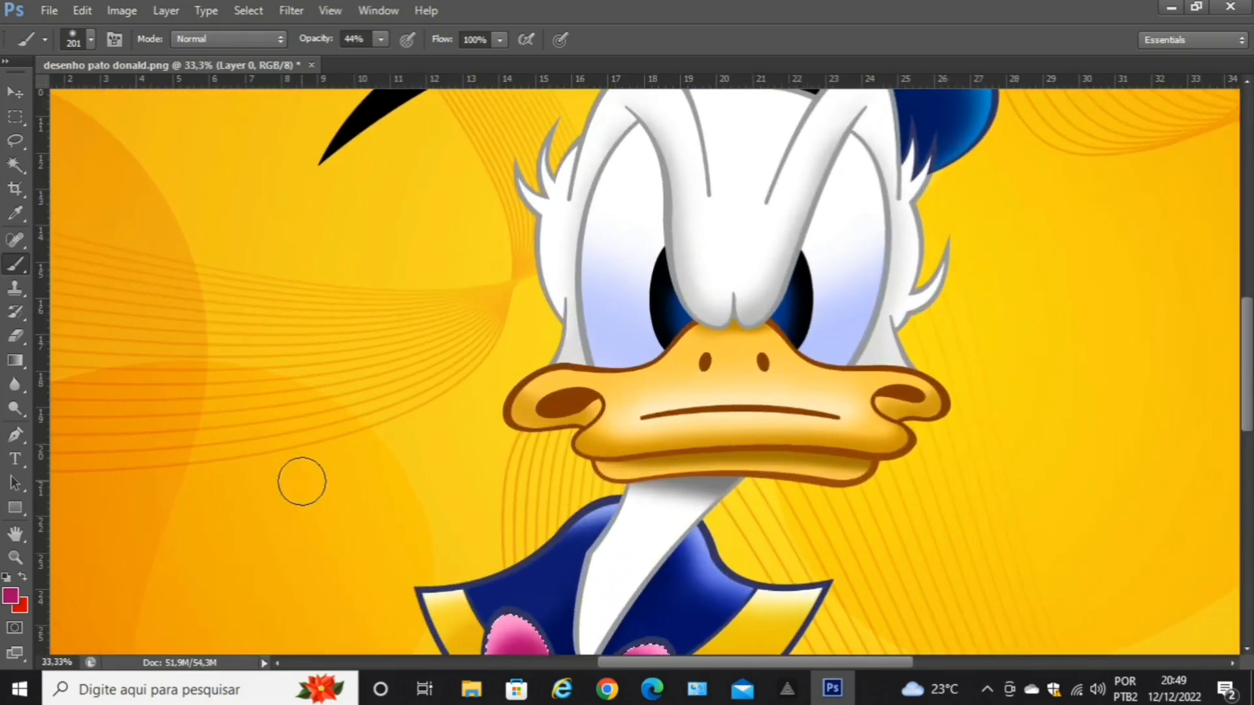
pyautogui.scroll(-5, 1204, 272)
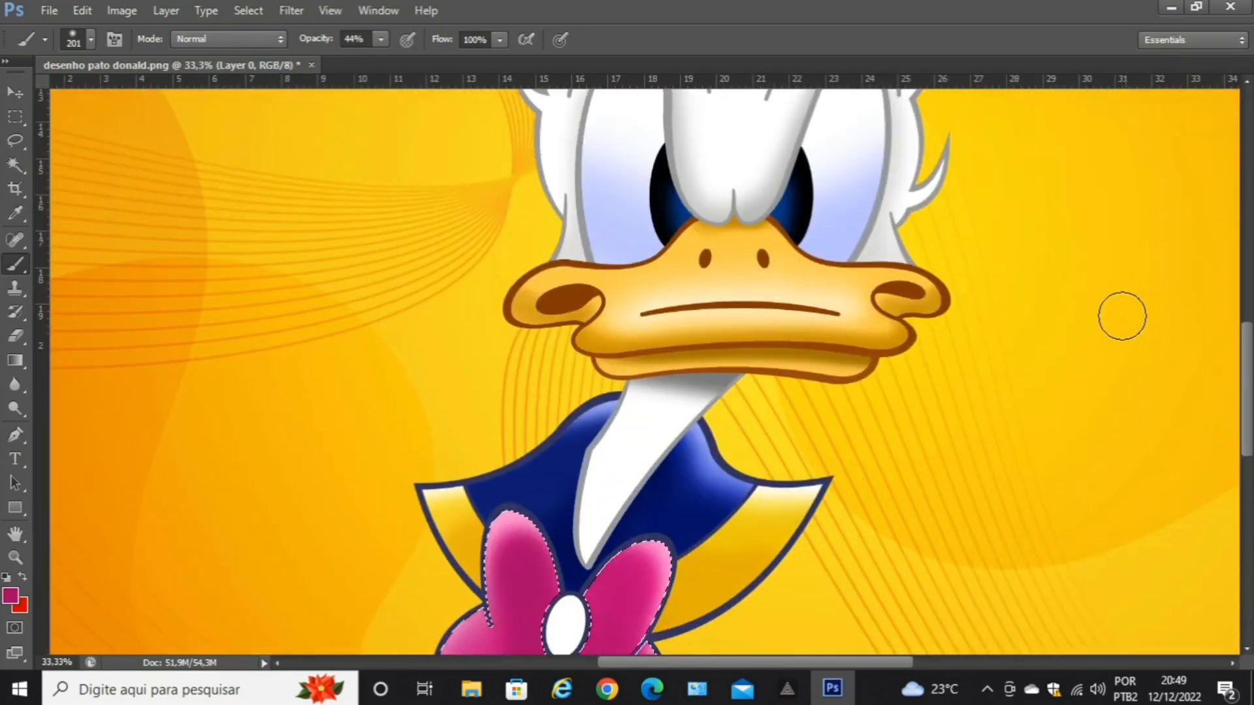
pyautogui.scroll(-2, 1122, 316)
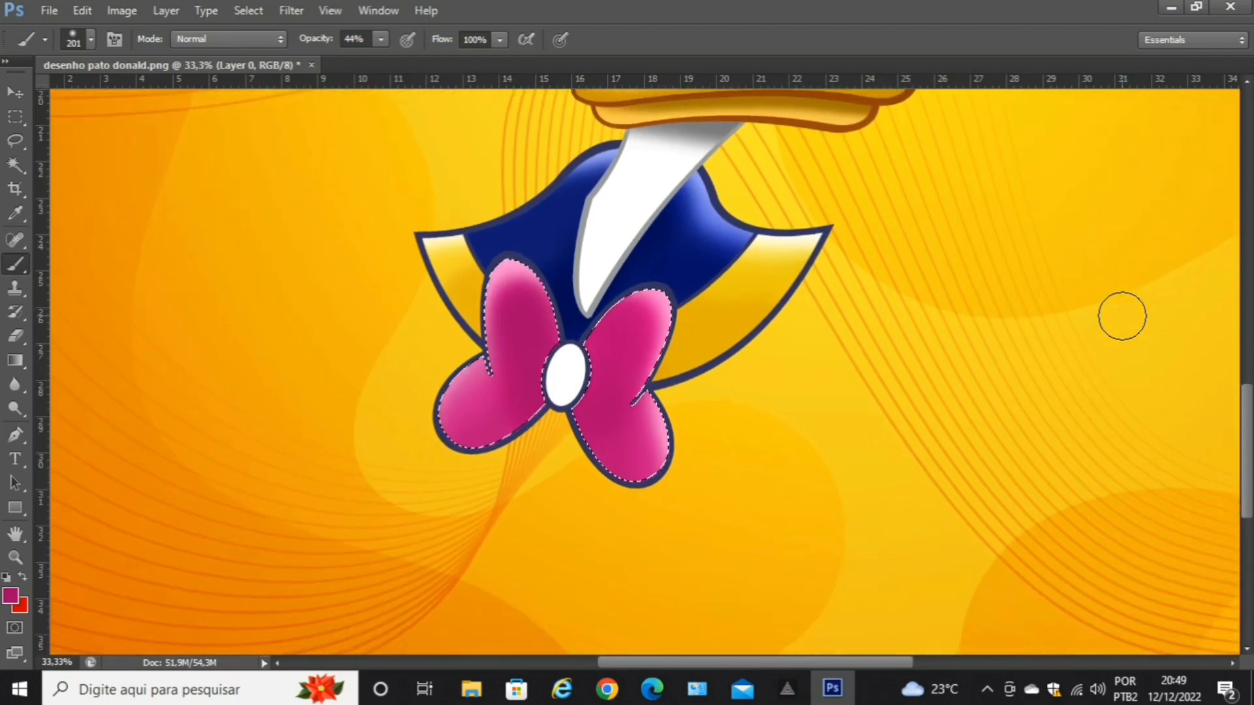
pyautogui.hotkey('ctrl', '+')
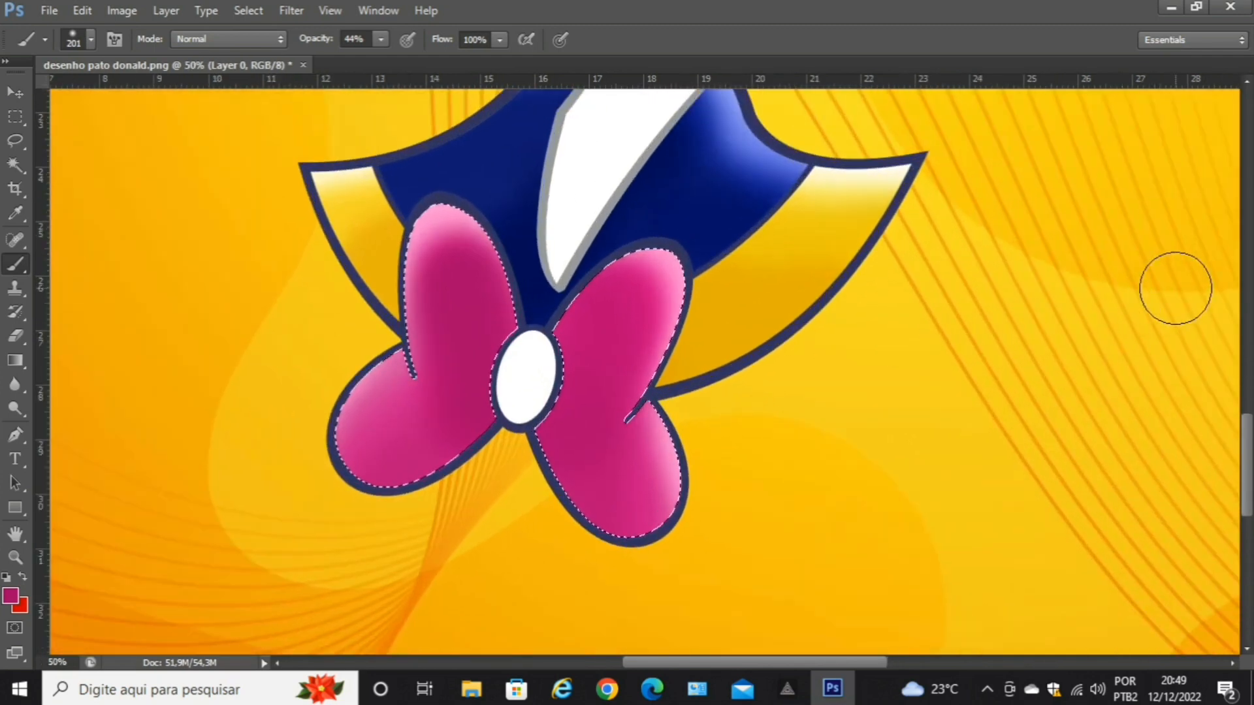
# Set the foreground colour to dark magenta #730147 and brush deeper shadows over both bow loops, keeping the outer edges light.
pyautogui.click(11, 595)
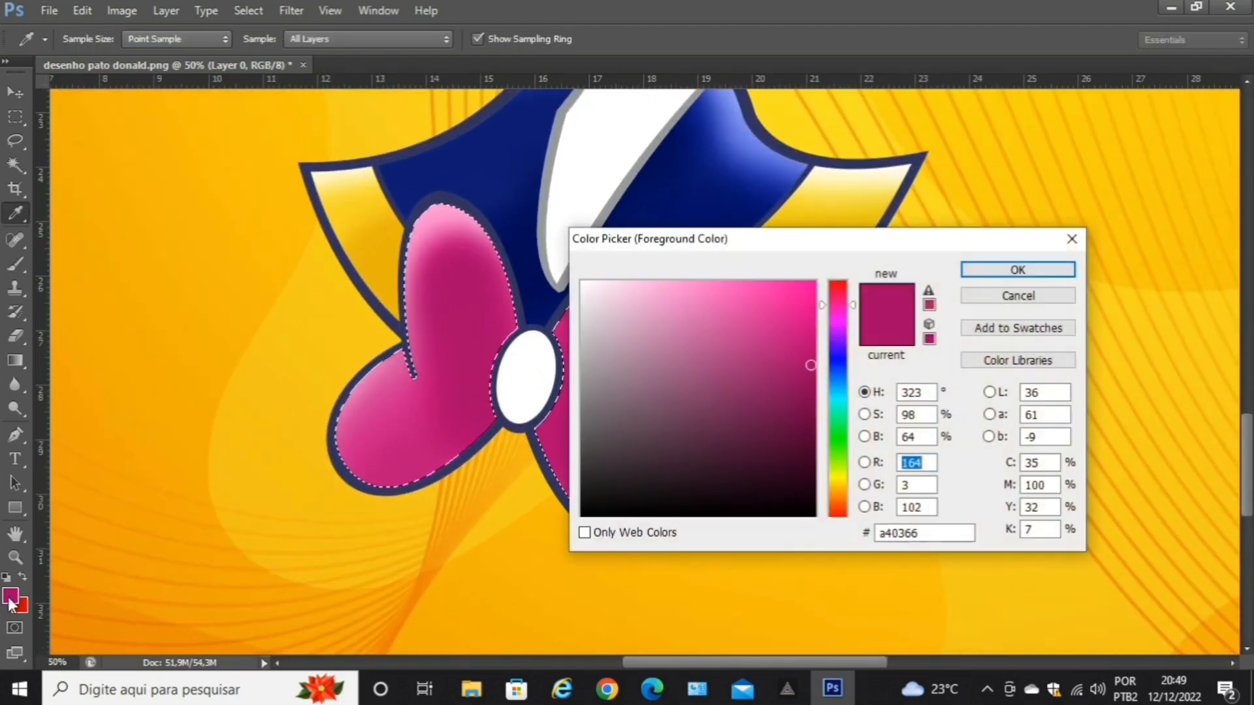
pyautogui.click(812, 410)
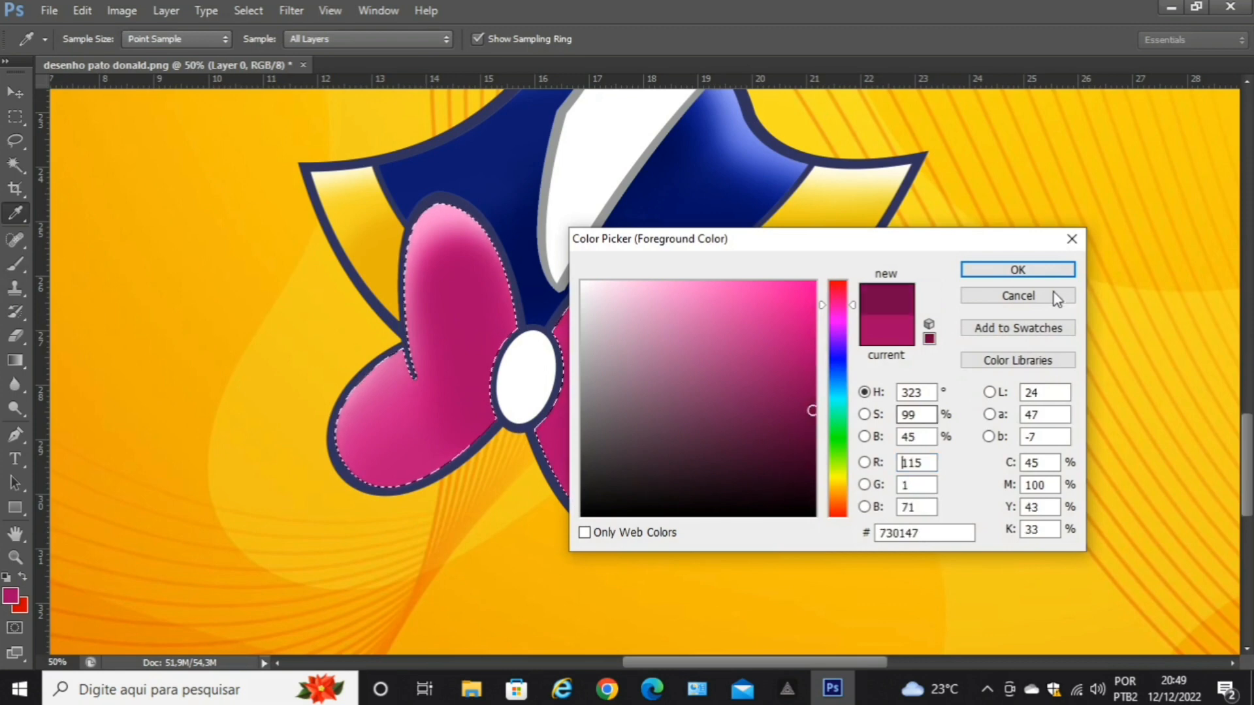
pyautogui.click(1021, 276)
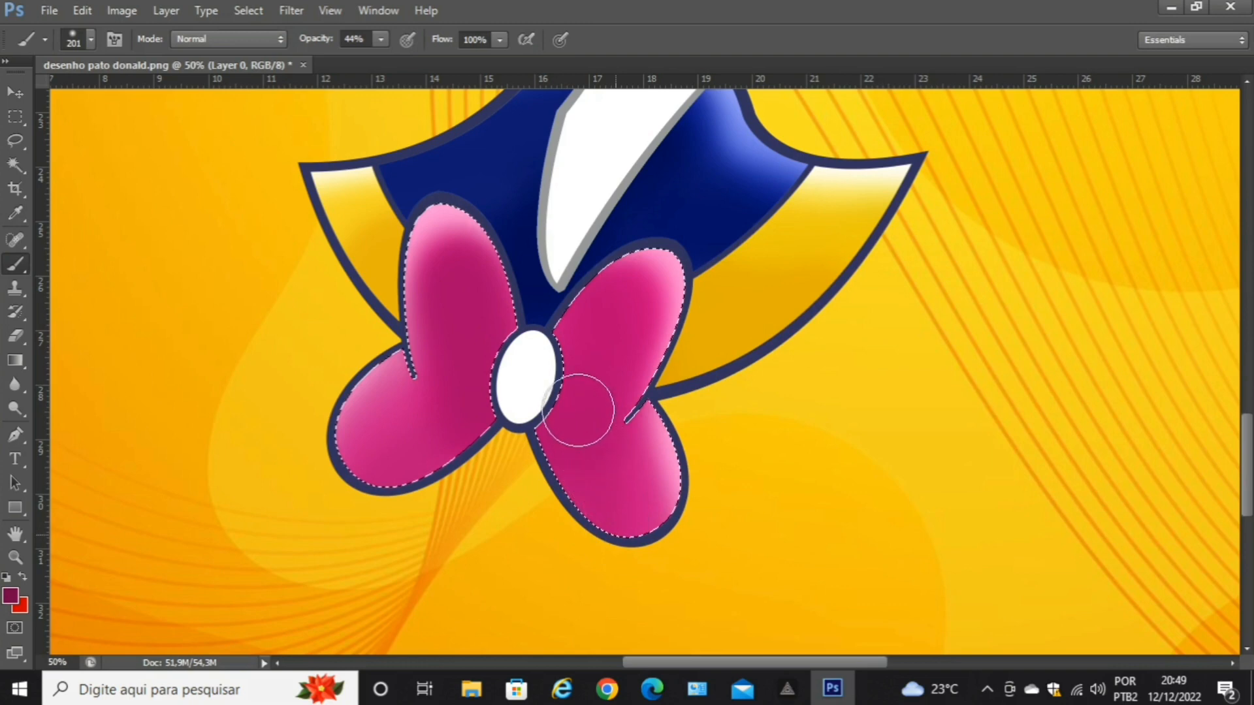
pyautogui.moveTo(594, 488)
pyautogui.mouseDown()
pyautogui.moveTo(576, 426)
pyautogui.moveTo(601, 513)
pyautogui.moveTo(584, 406)
pyautogui.moveTo(623, 299)
pyautogui.moveTo(568, 392)
pyautogui.moveTo(595, 317)
pyautogui.mouseUp()
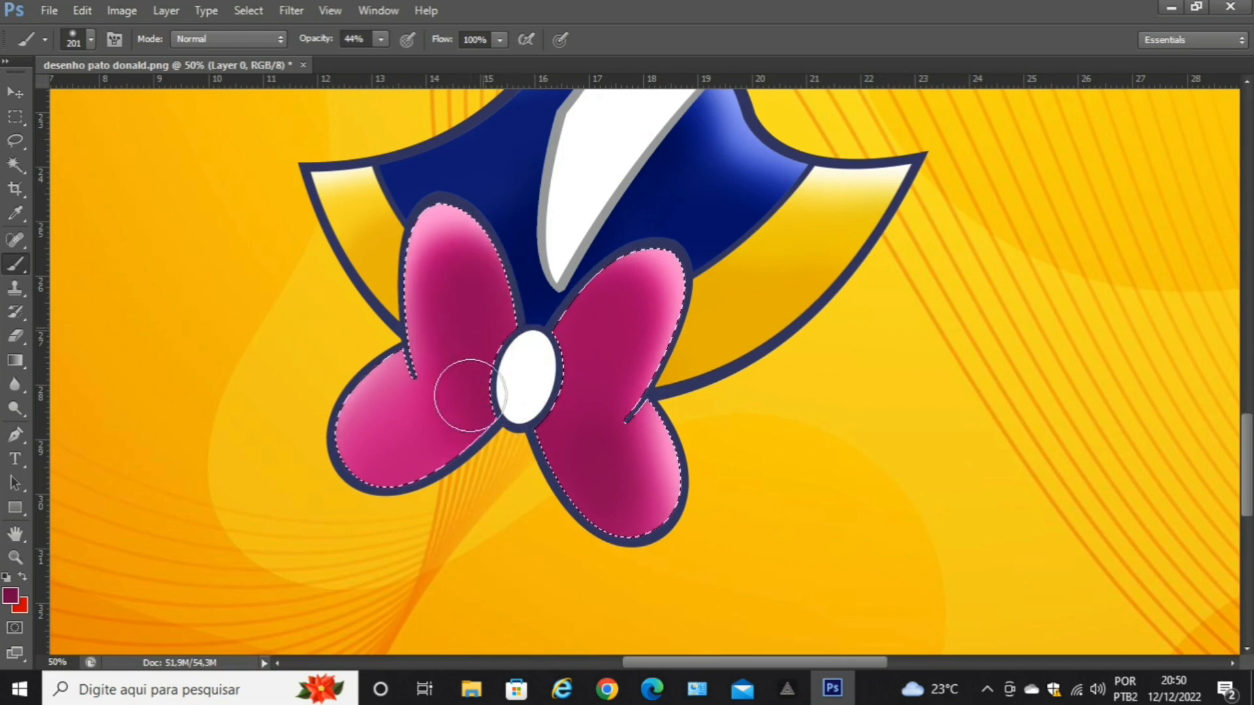
pyautogui.moveTo(382, 489)
pyautogui.mouseDown()
pyautogui.moveTo(448, 406)
pyautogui.moveTo(408, 425)
pyautogui.moveTo(370, 503)
pyautogui.mouseUp()
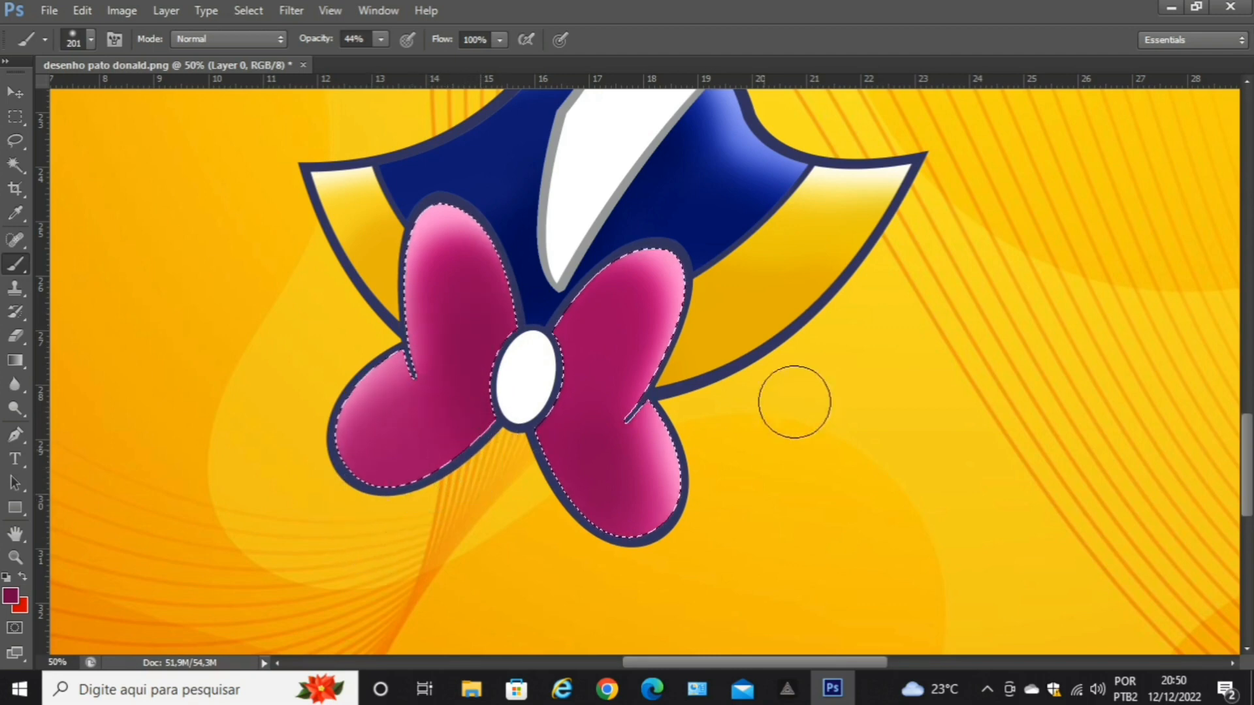
# Sample the light pink from the bow's edge and select the white centre knot with the Magic Wand.
pyautogui.click(17, 213)
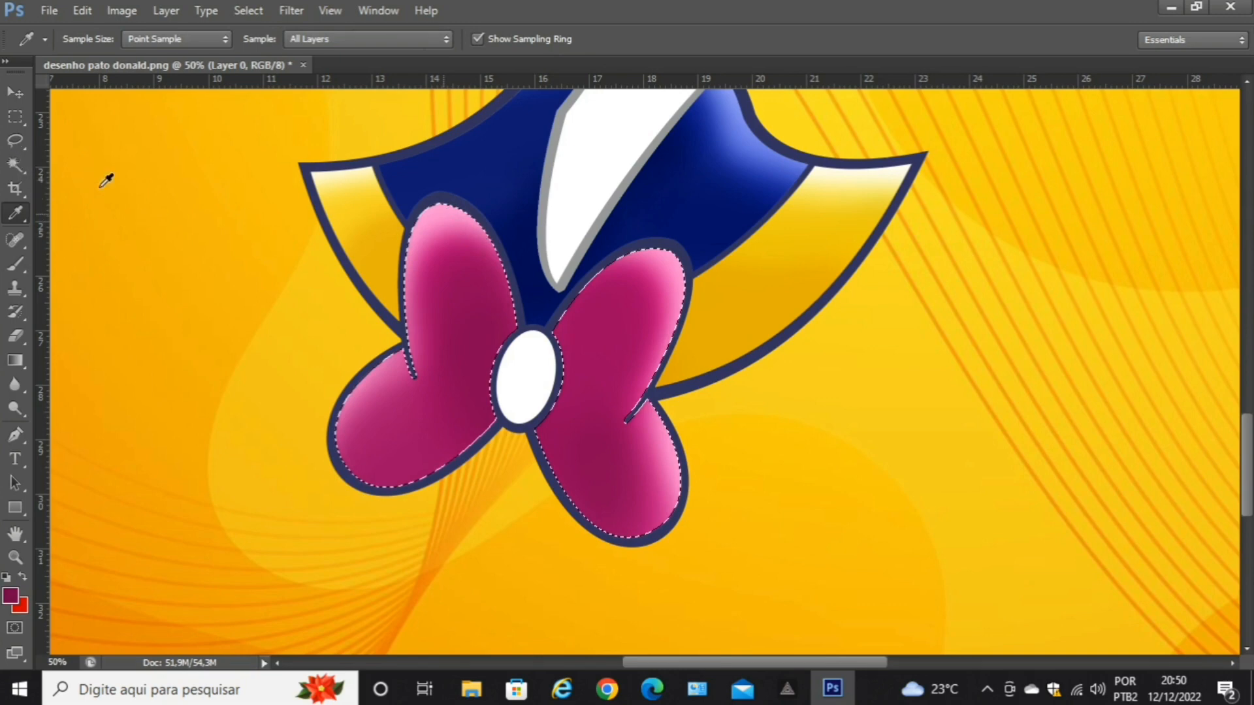
pyautogui.click(16, 164)
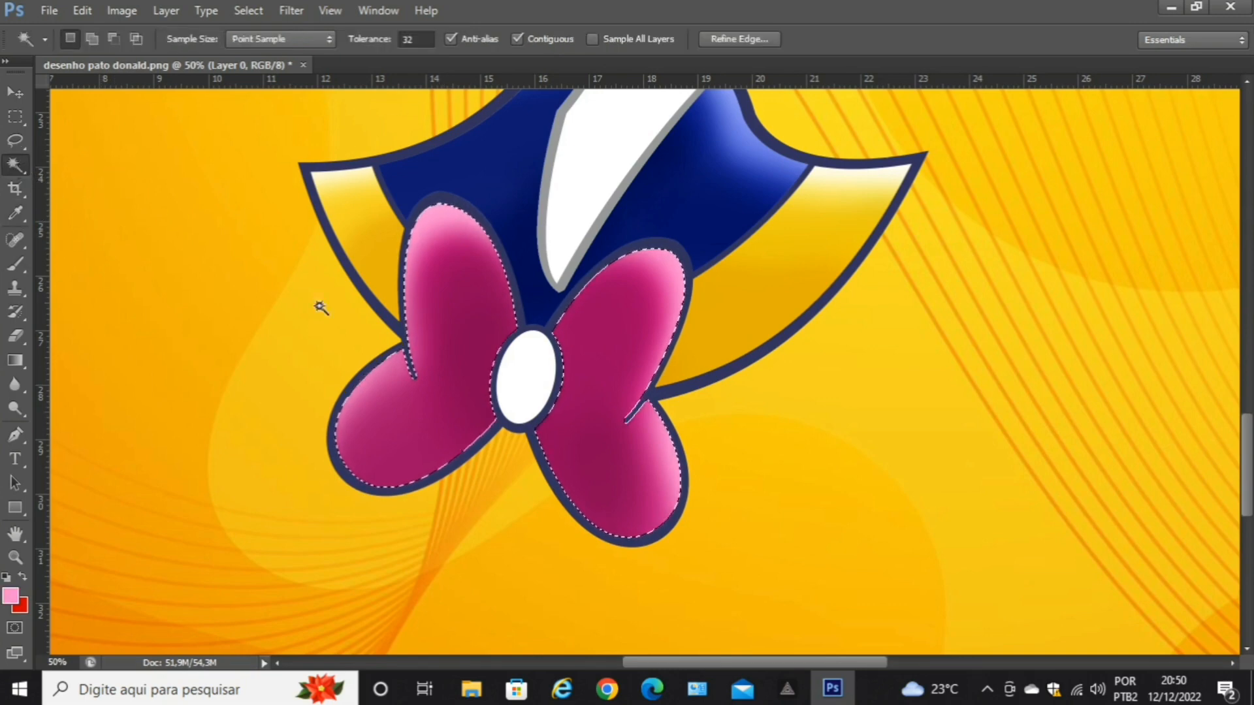
pyautogui.click(516, 372)
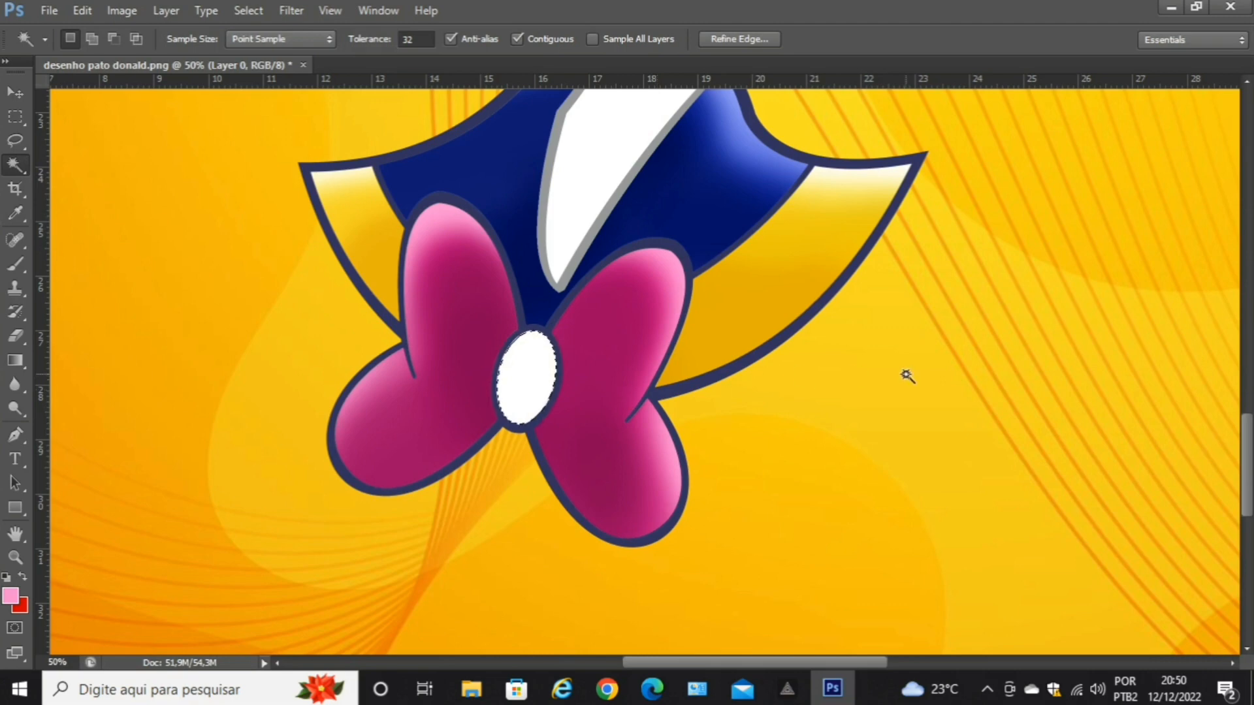
pyautogui.hotkey('ctrl', '+')
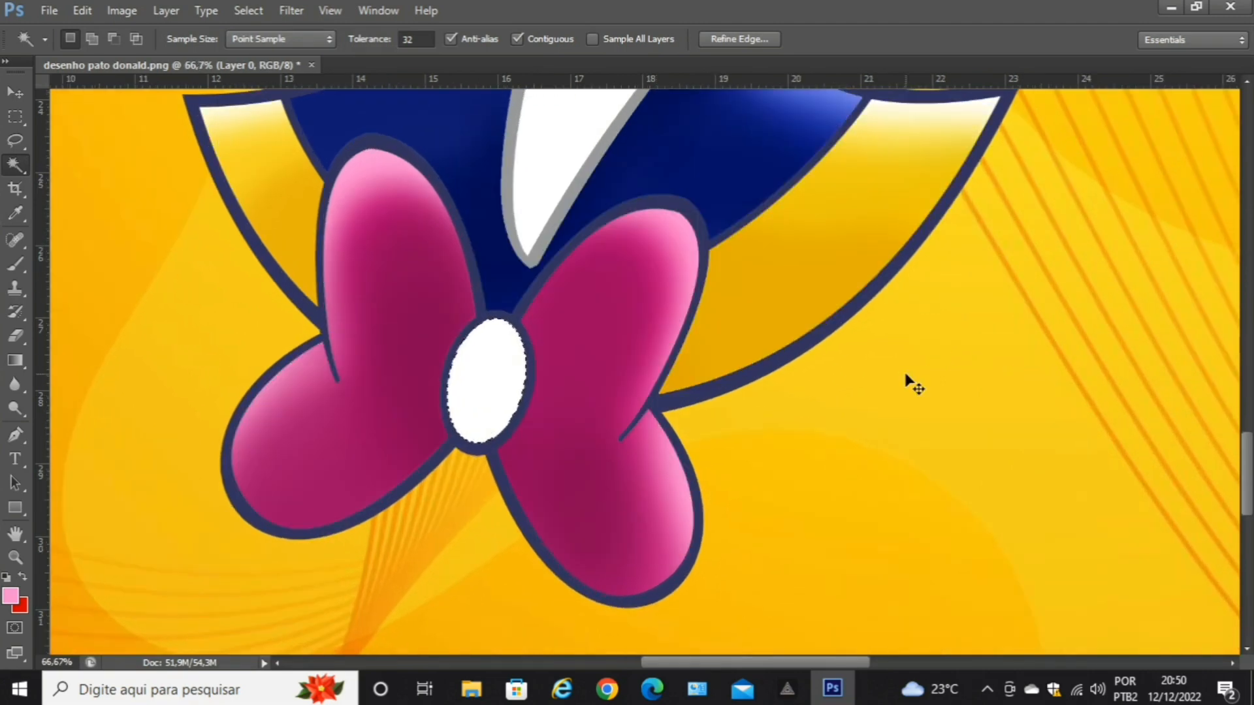
pyautogui.hotkey('ctrl', '+')
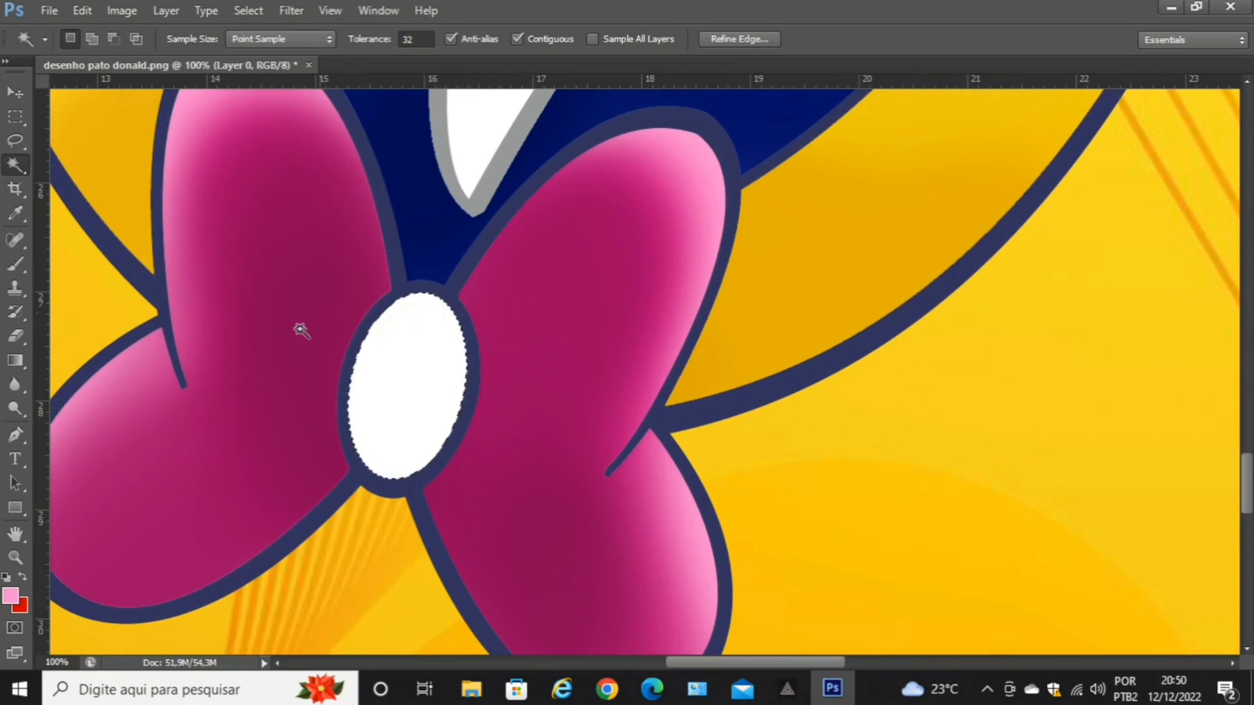
# Brush light pink over the selected centre knot, raising the brush opacity to 64% to cover the white evenly.
pyautogui.click(20, 263)
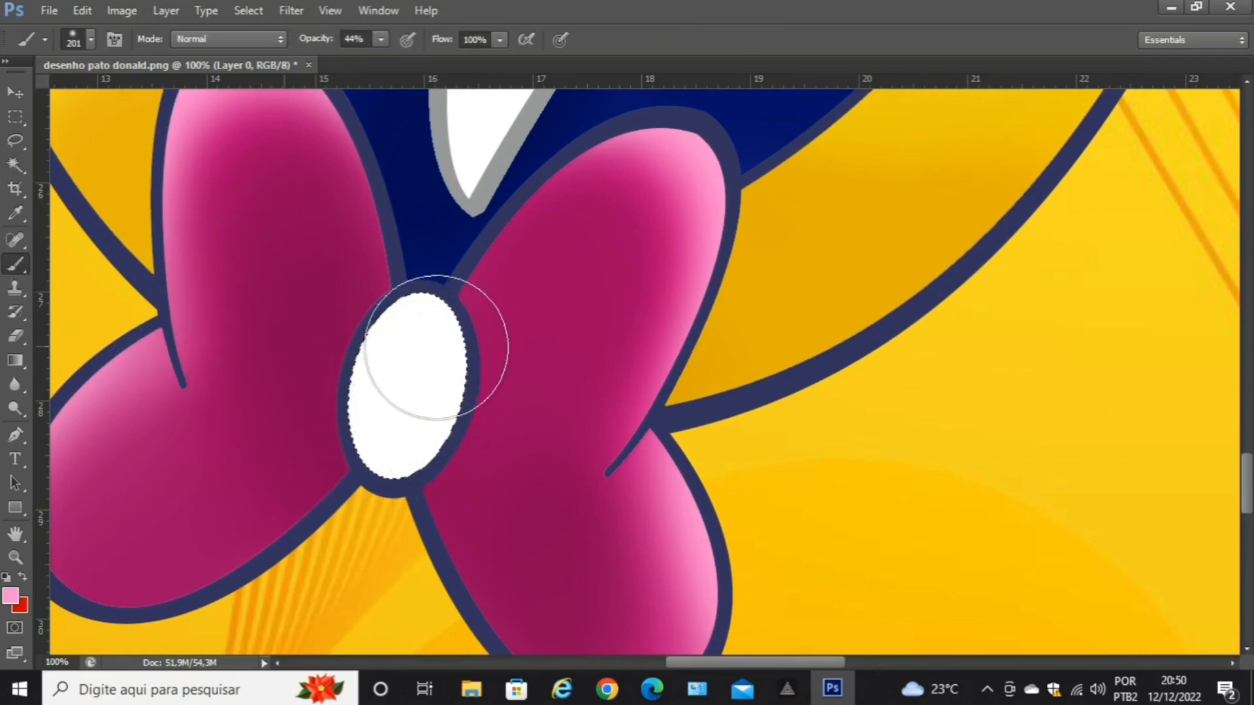
pyautogui.moveTo(406, 330)
pyautogui.mouseDown()
pyautogui.moveTo(370, 456)
pyautogui.moveTo(448, 350)
pyautogui.moveTo(410, 358)
pyautogui.mouseUp()
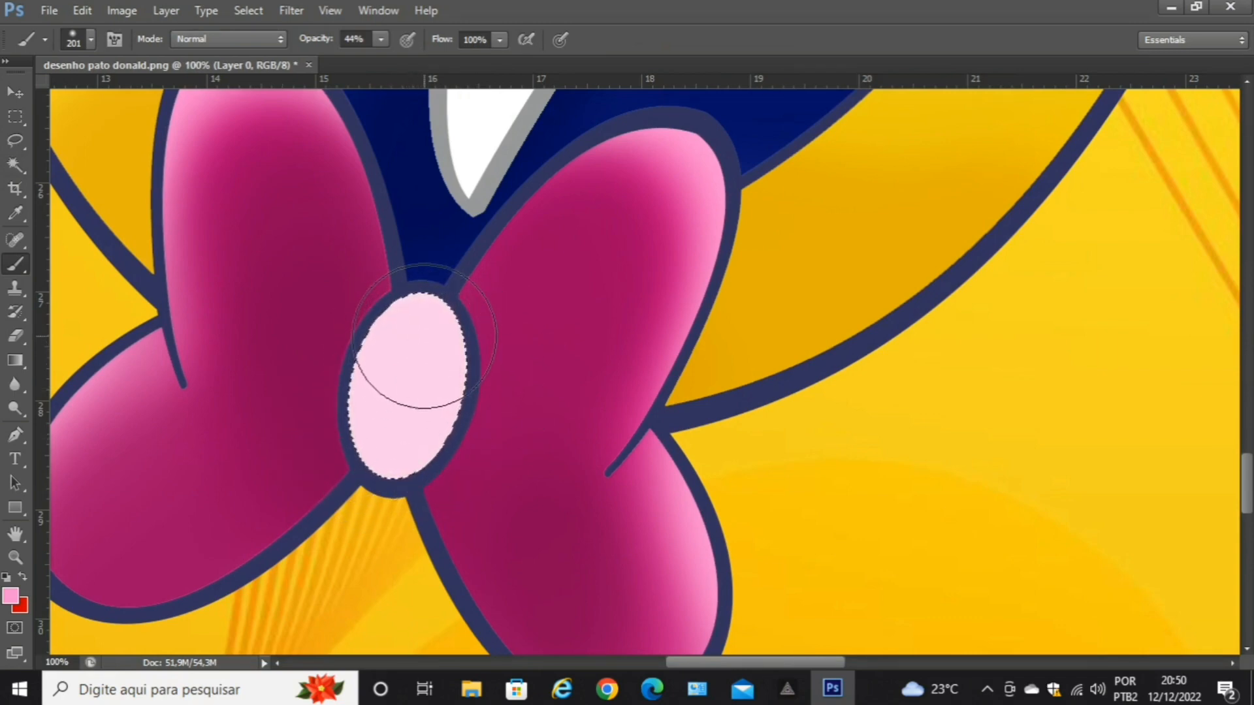
pyautogui.moveTo(389, 437)
pyautogui.mouseDown()
pyautogui.moveTo(429, 367)
pyautogui.moveTo(370, 452)
pyautogui.moveTo(468, 359)
pyautogui.moveTo(416, 281)
pyautogui.moveTo(421, 245)
pyautogui.mouseUp()
pyautogui.click(381, 40)
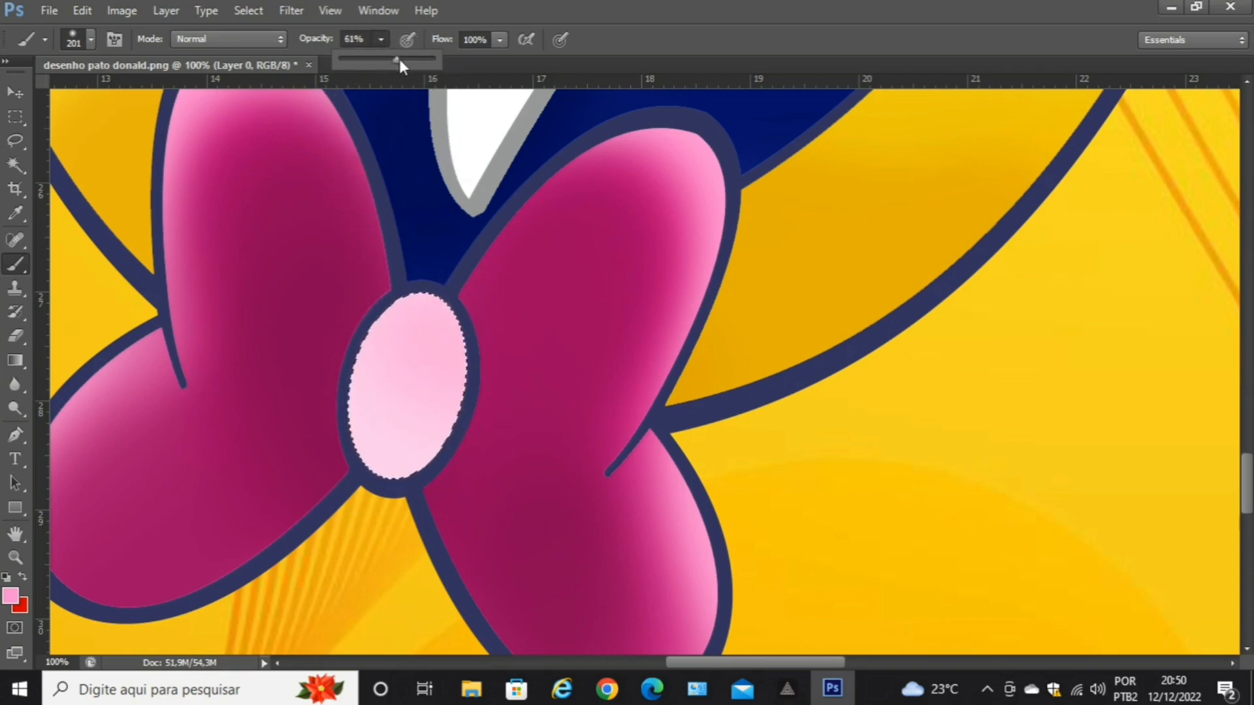
pyautogui.moveTo(399, 59); pyautogui.dragTo(402, 60)
pyautogui.click(389, 372)
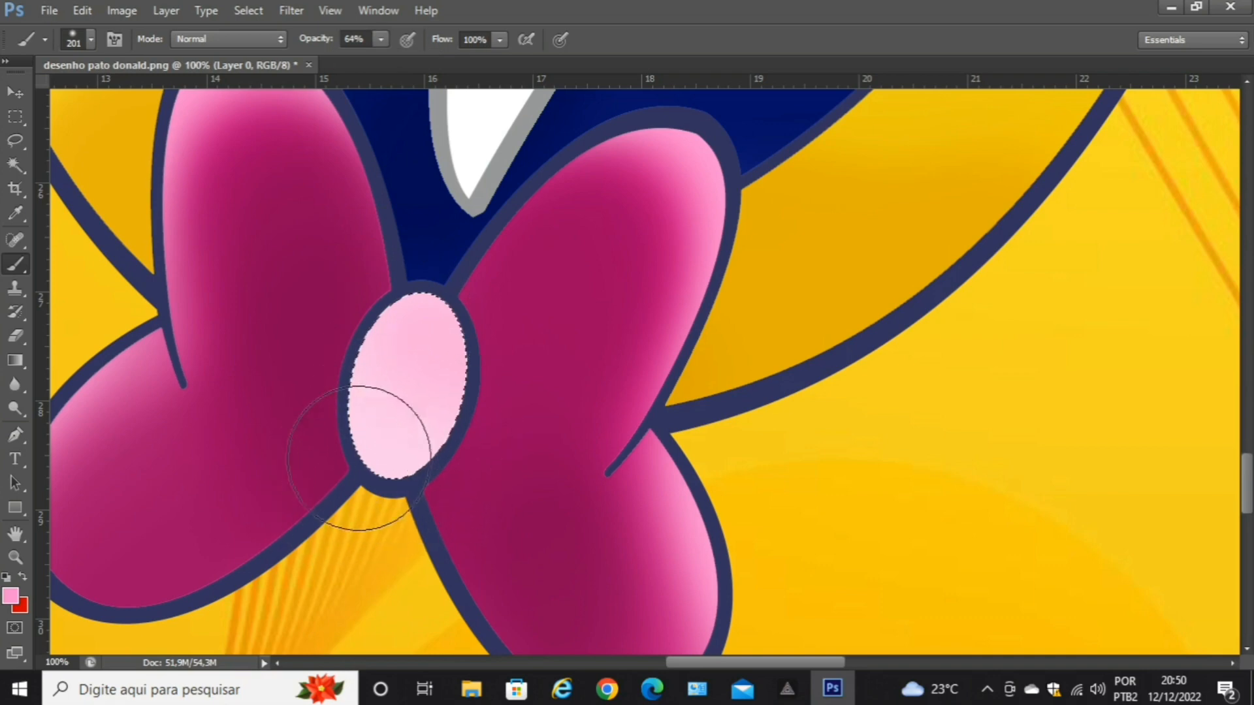
pyautogui.moveTo(359, 458)
pyautogui.mouseDown()
pyautogui.moveTo(398, 358)
pyautogui.moveTo(360, 485)
pyautogui.moveTo(441, 341)
pyautogui.moveTo(358, 454)
pyautogui.moveTo(398, 377)
pyautogui.mouseUp()
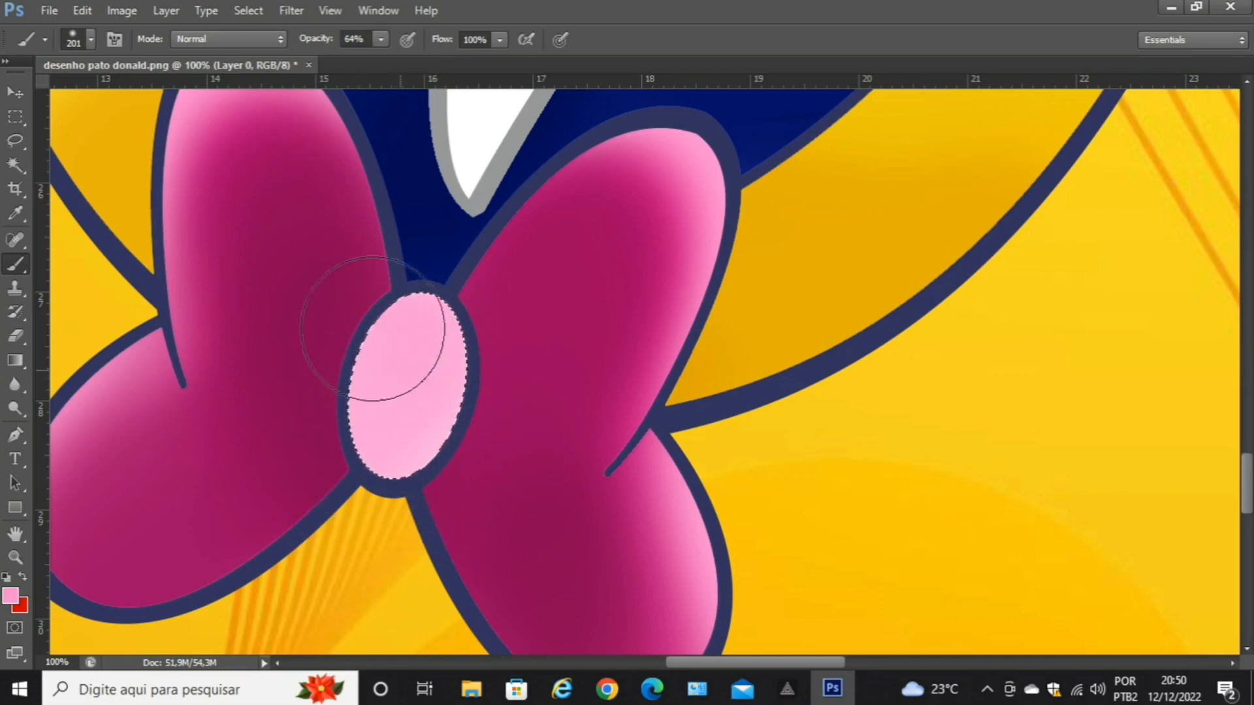
# Reduce the brush size to 95 px, sample a medium pink from the bow and shade the knot, leaving its upper edge lighter.
pyautogui.click(91, 42)
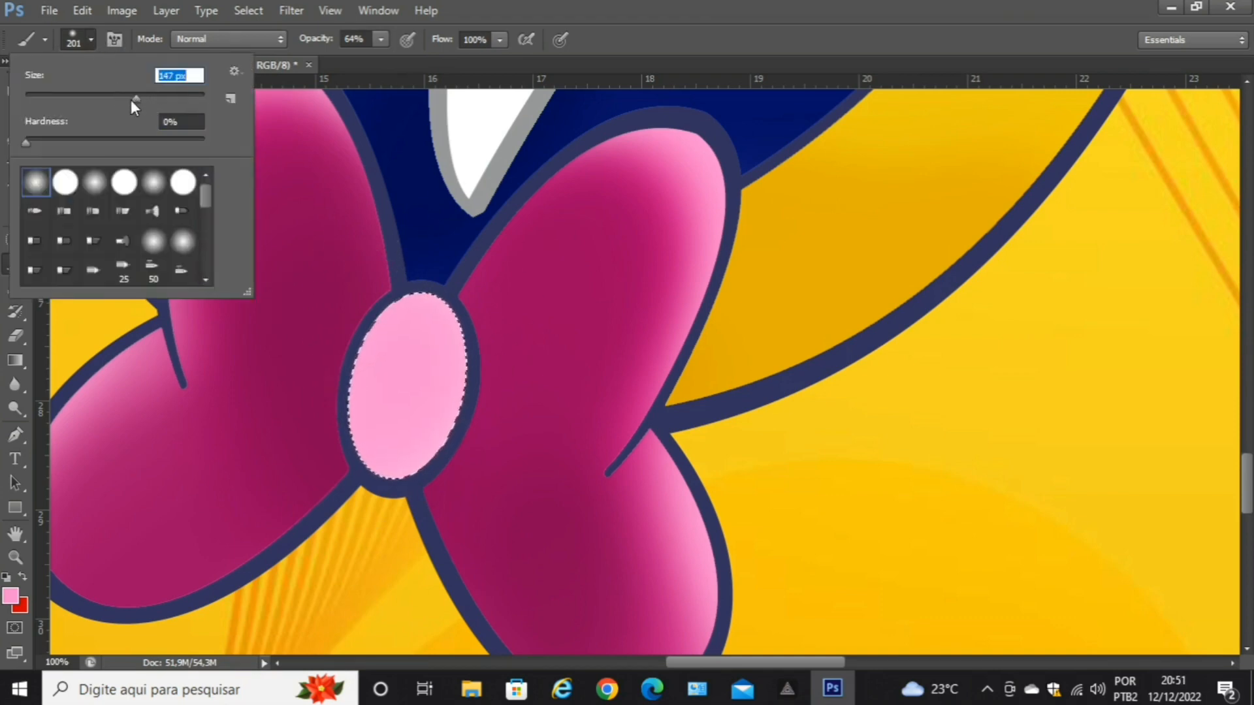
pyautogui.moveTo(131, 99); pyautogui.dragTo(108, 102)
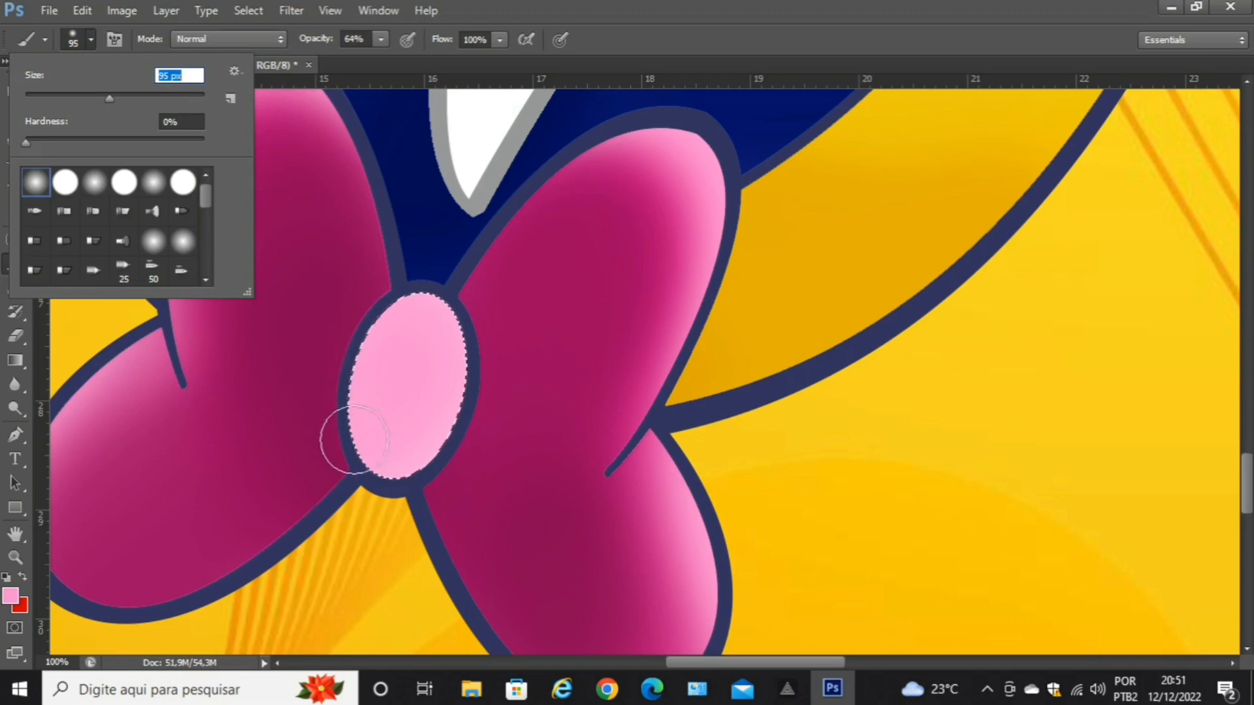
pyautogui.click(482, 65)
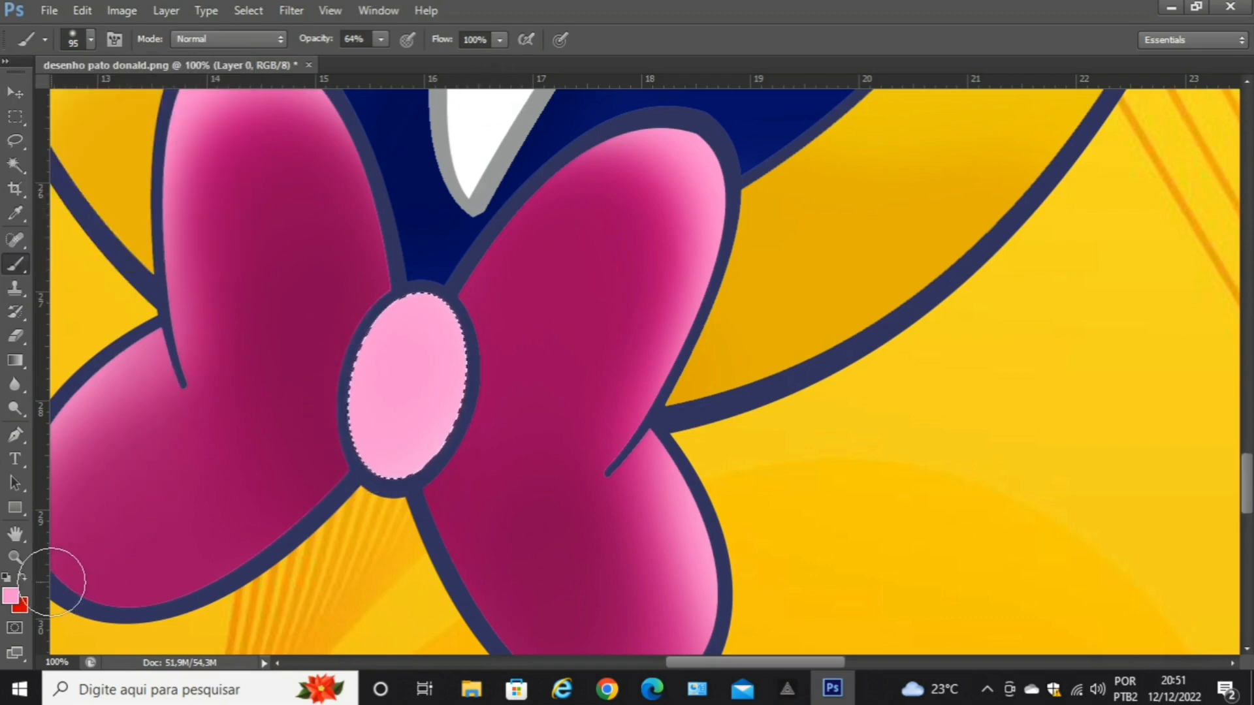
pyautogui.click(14, 213)
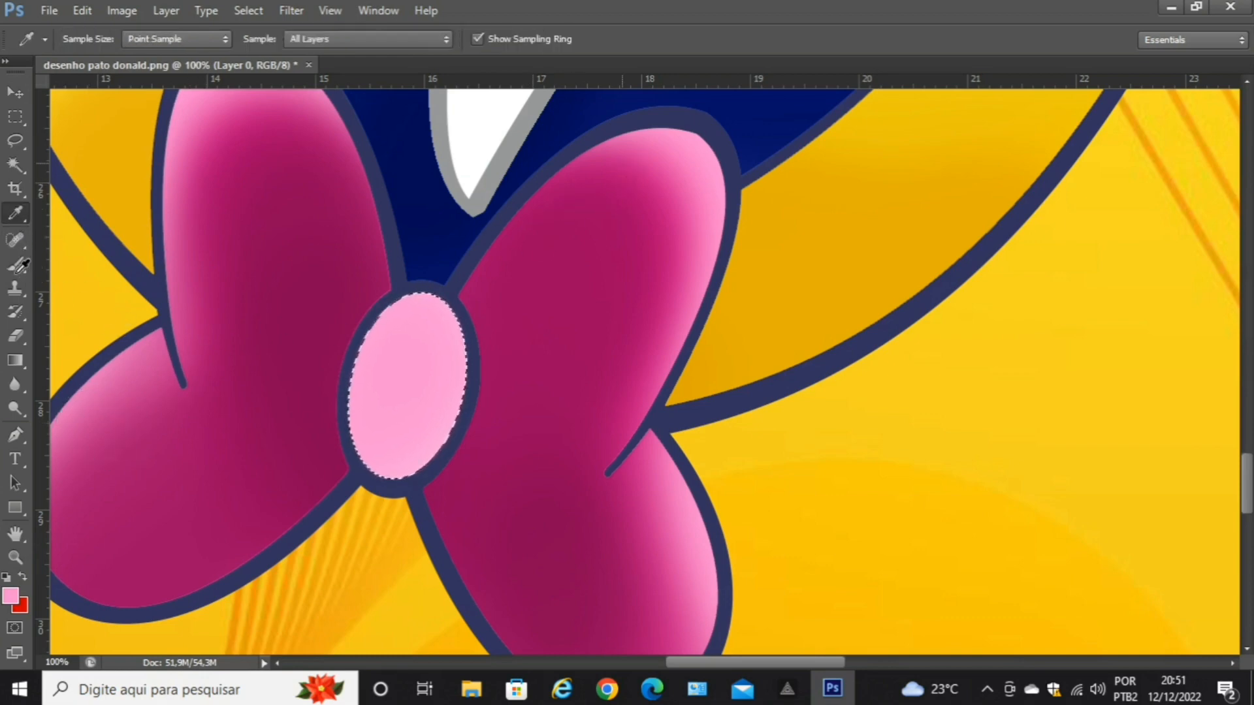
pyautogui.click(289, 328)
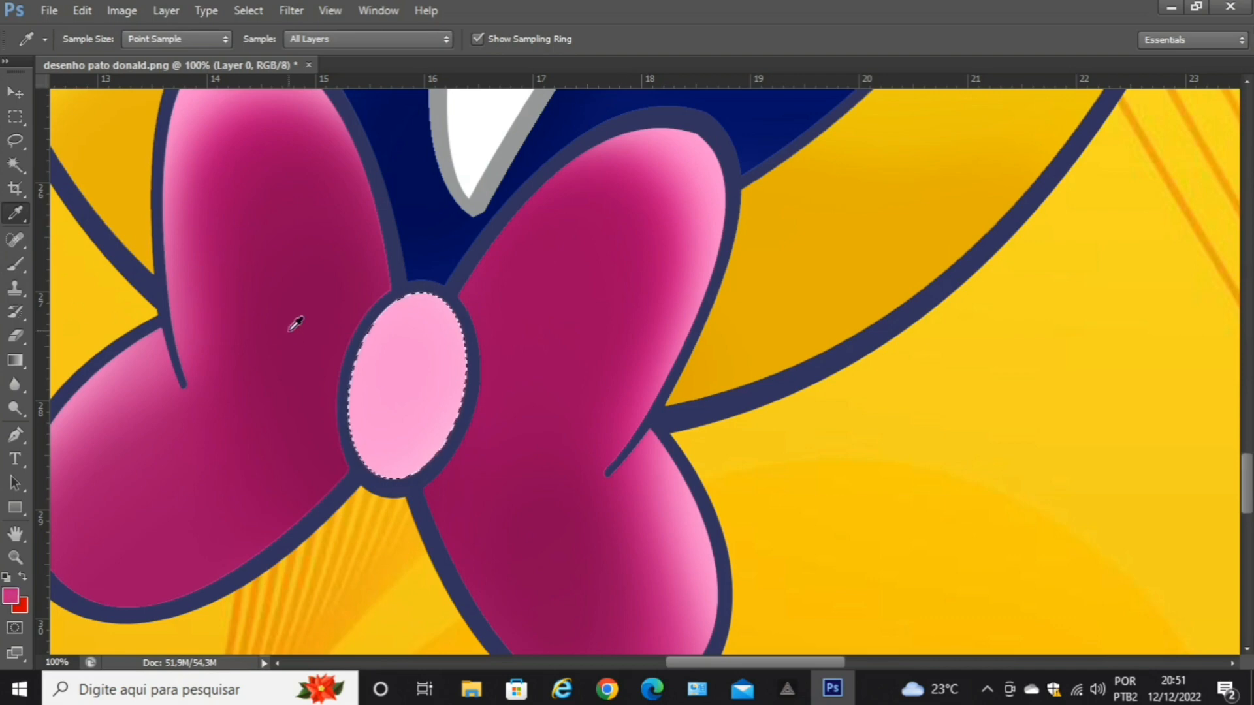
pyautogui.click(14, 265)
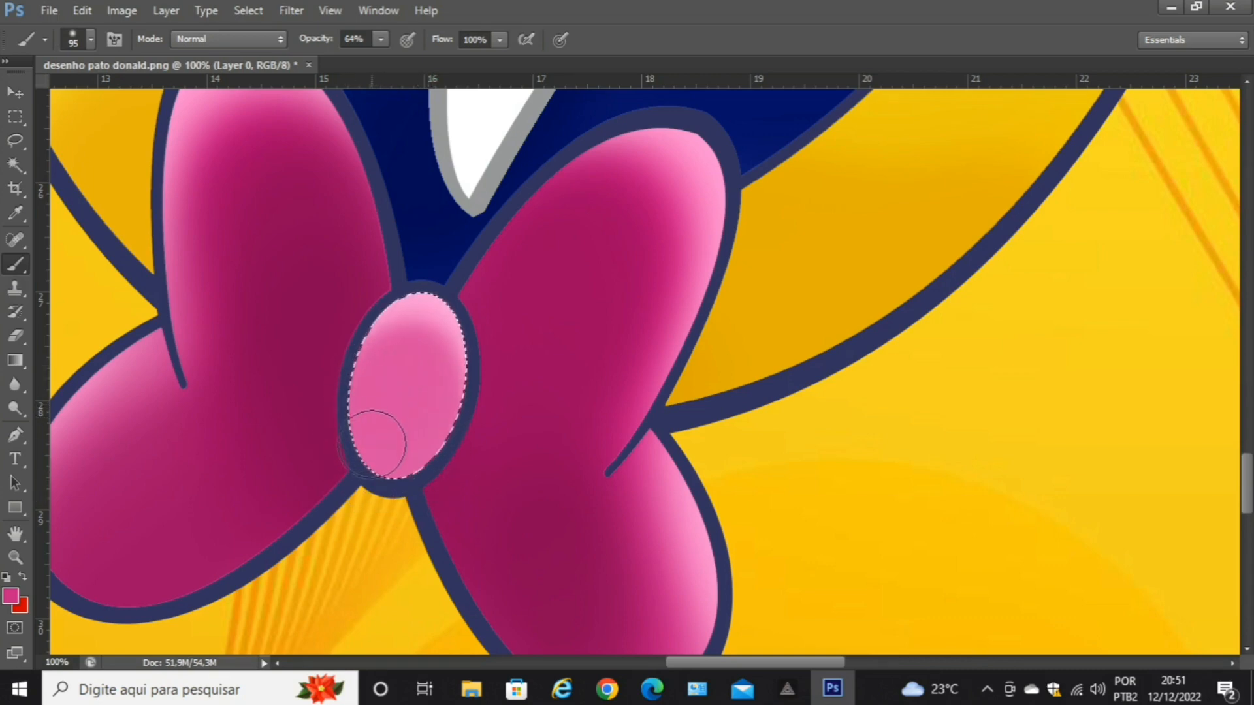
# Sample a darker magenta from the bow loop and brush it over the lower and middle parts of the knot.
pyautogui.click(16, 213)
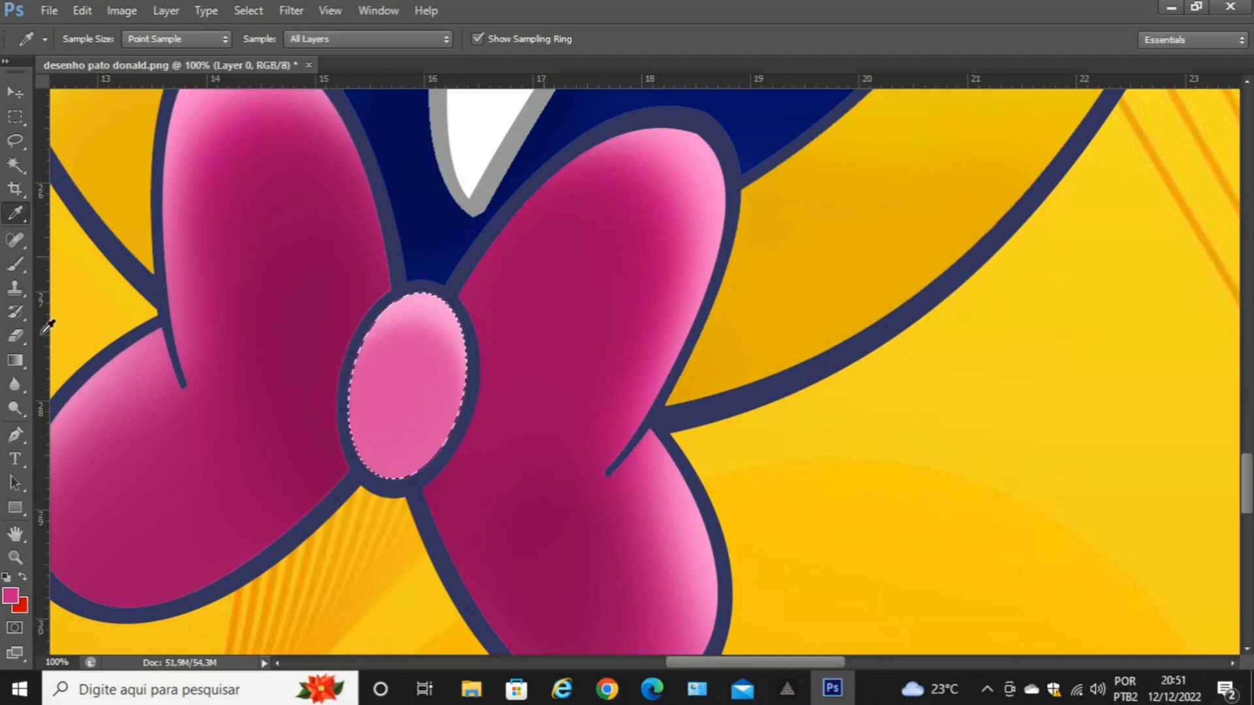
pyautogui.click(173, 337)
pyautogui.click(16, 264)
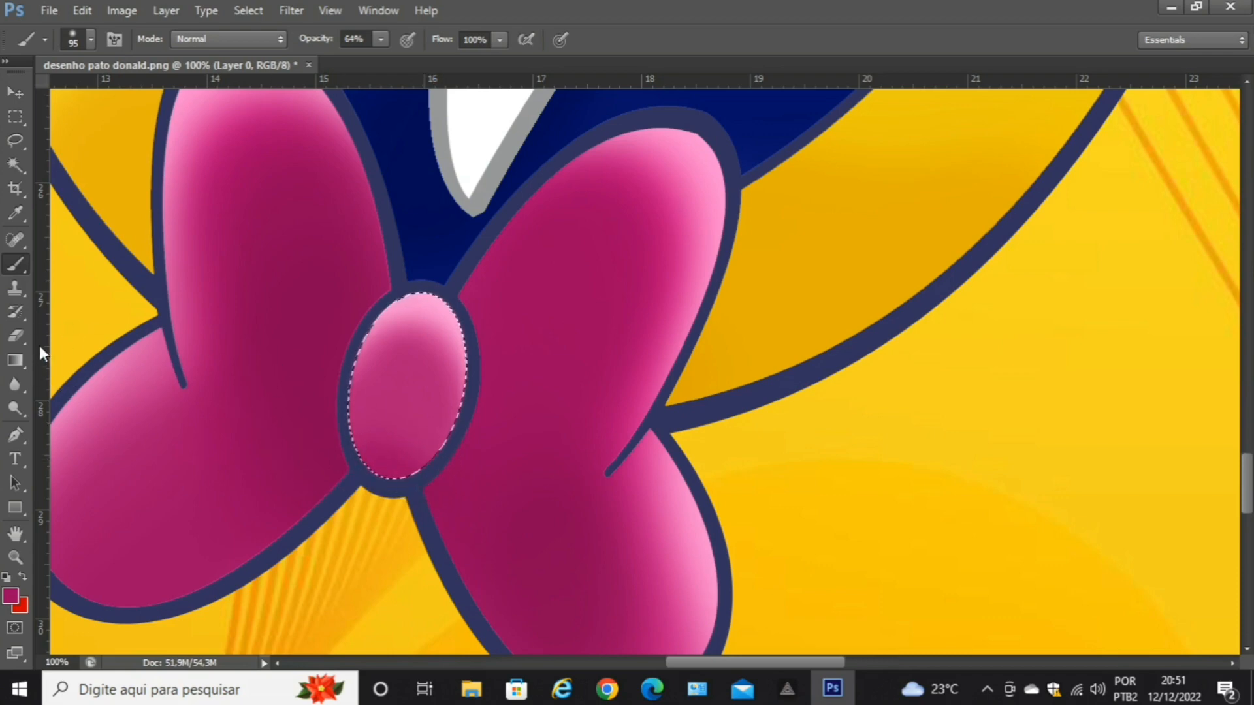
# Sample the deep magenta from the left loop's shadow and darken the knot's centre and lower part, keeping the upper edge light.
pyautogui.click(16, 214)
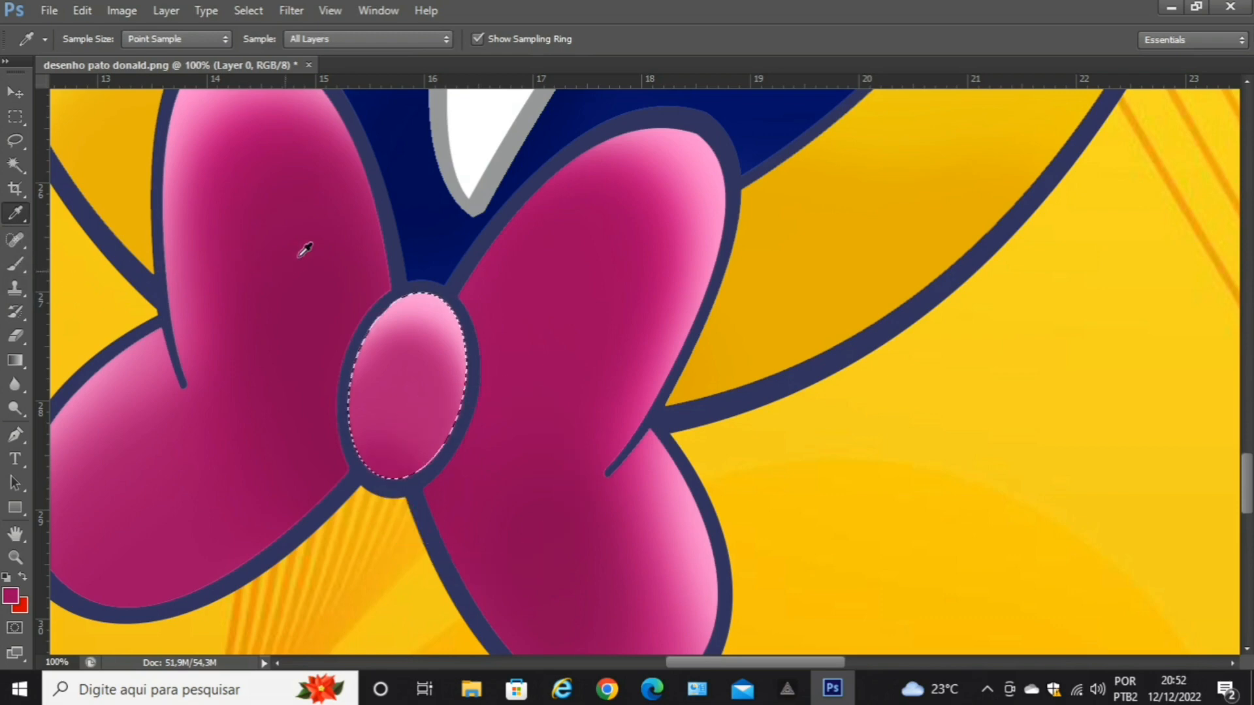
pyautogui.click(17, 264)
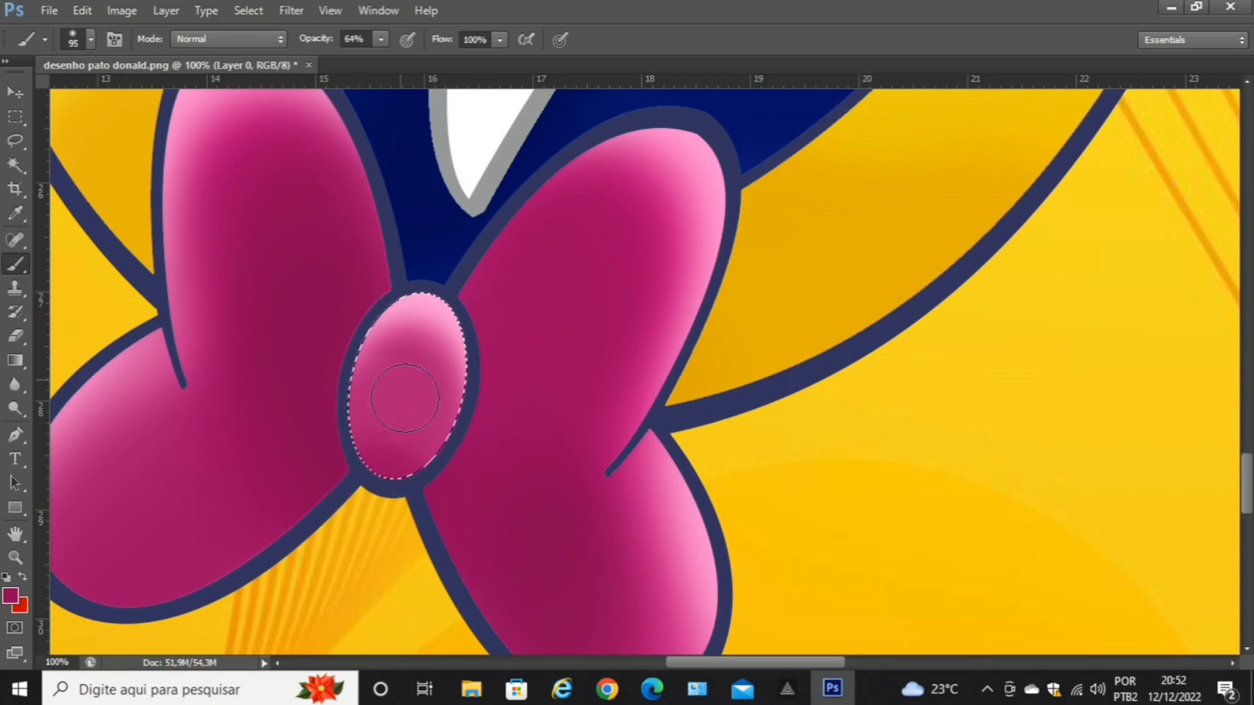
pyautogui.moveTo(405, 398); pyautogui.dragTo(407, 425)
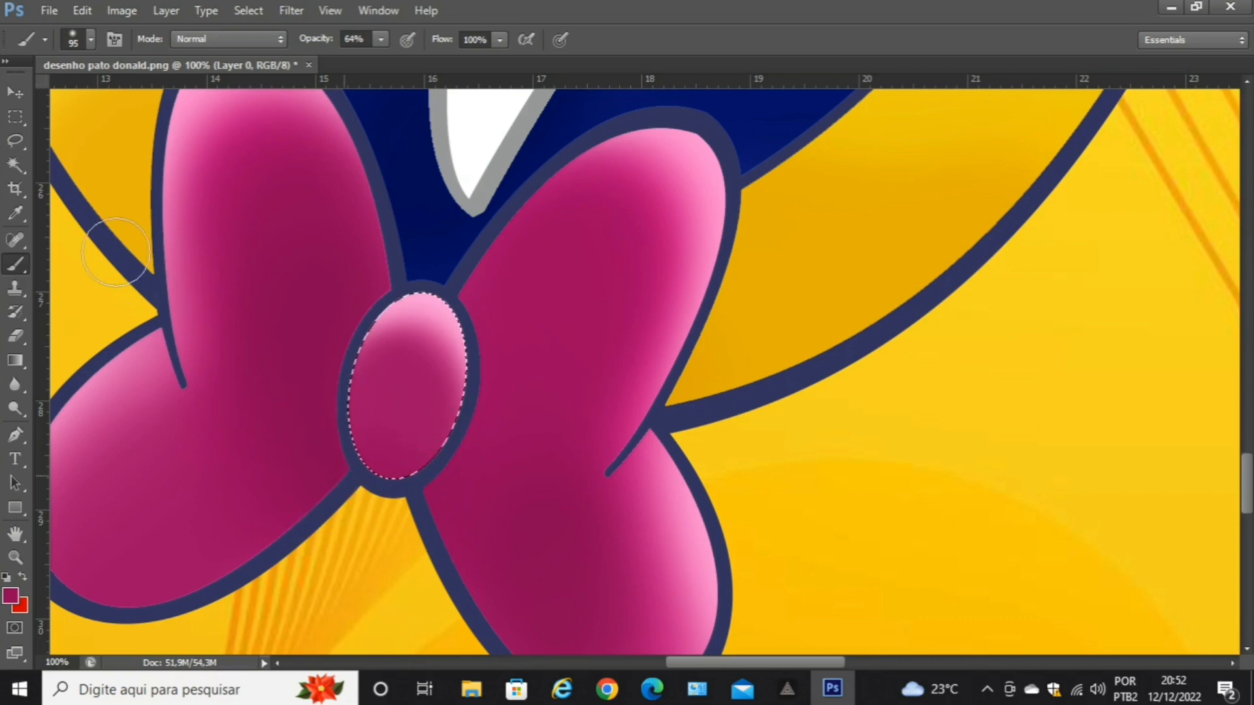
pyautogui.press('v')
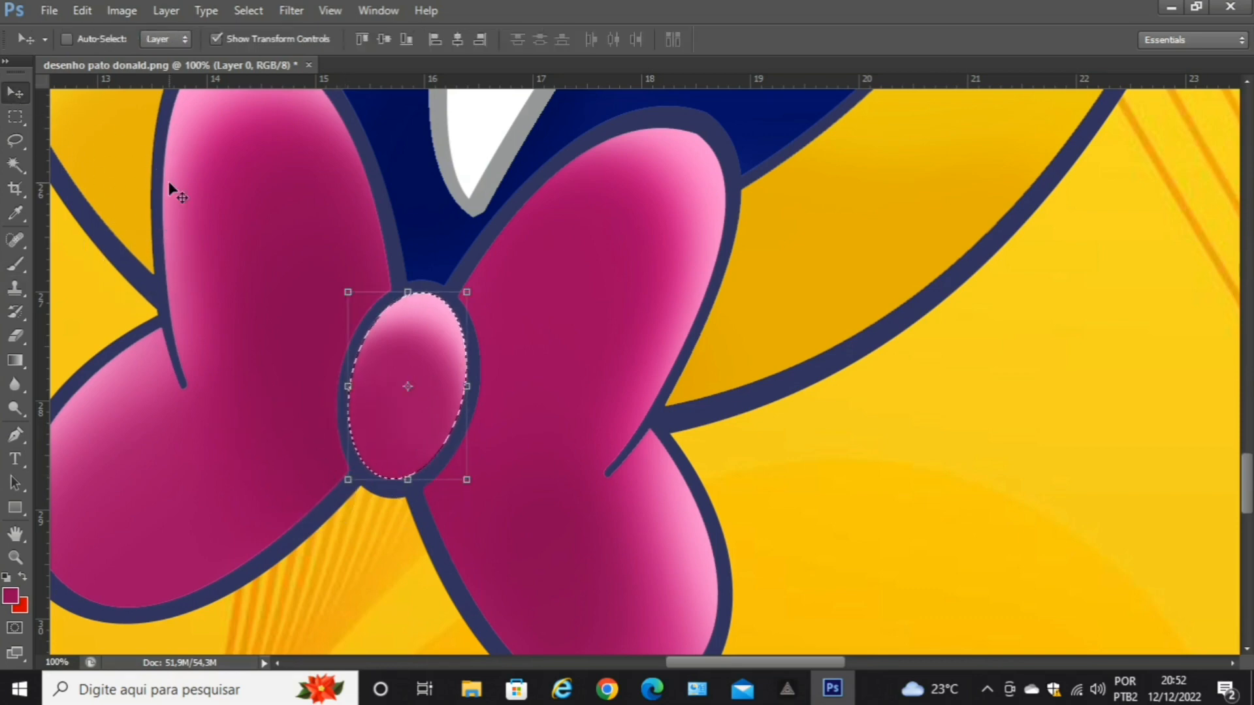
pyautogui.hotkey('ctrl', '-')
pyautogui.hotkey('ctrl', '-')
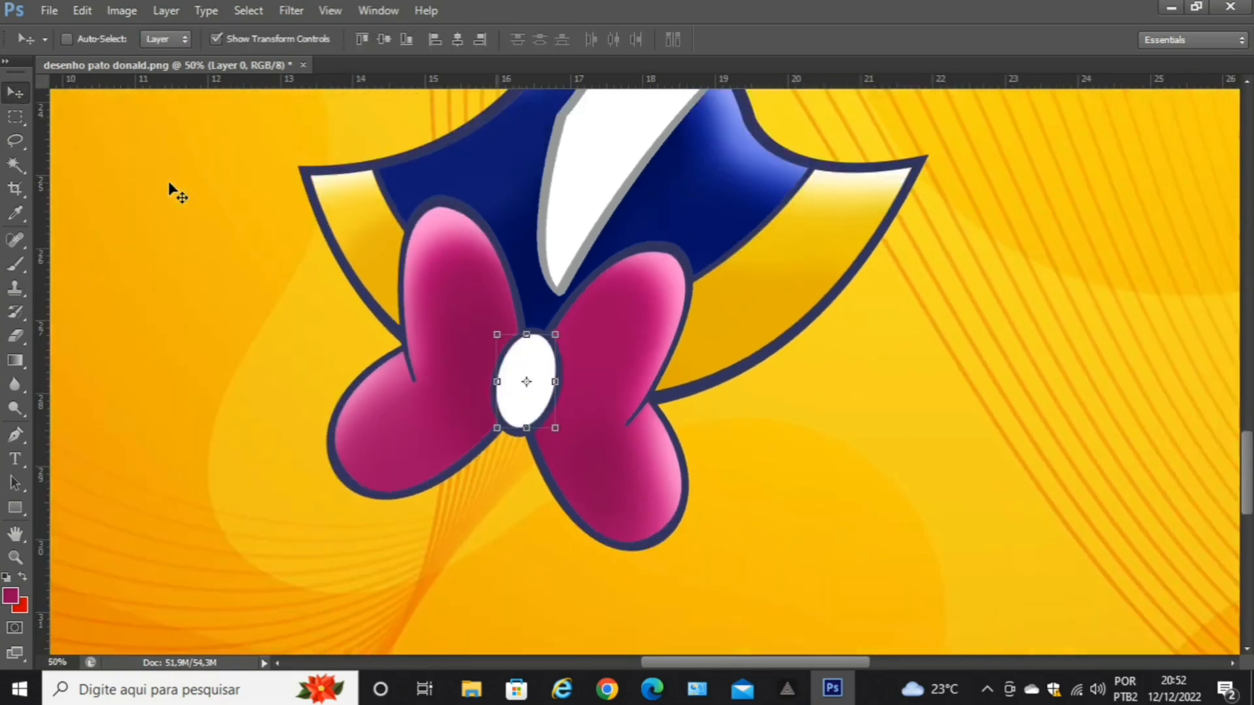
pyautogui.hotkey('ctrl', '-')
pyautogui.hotkey('ctrl', '-')
pyautogui.hotkey('ctrl', '-')
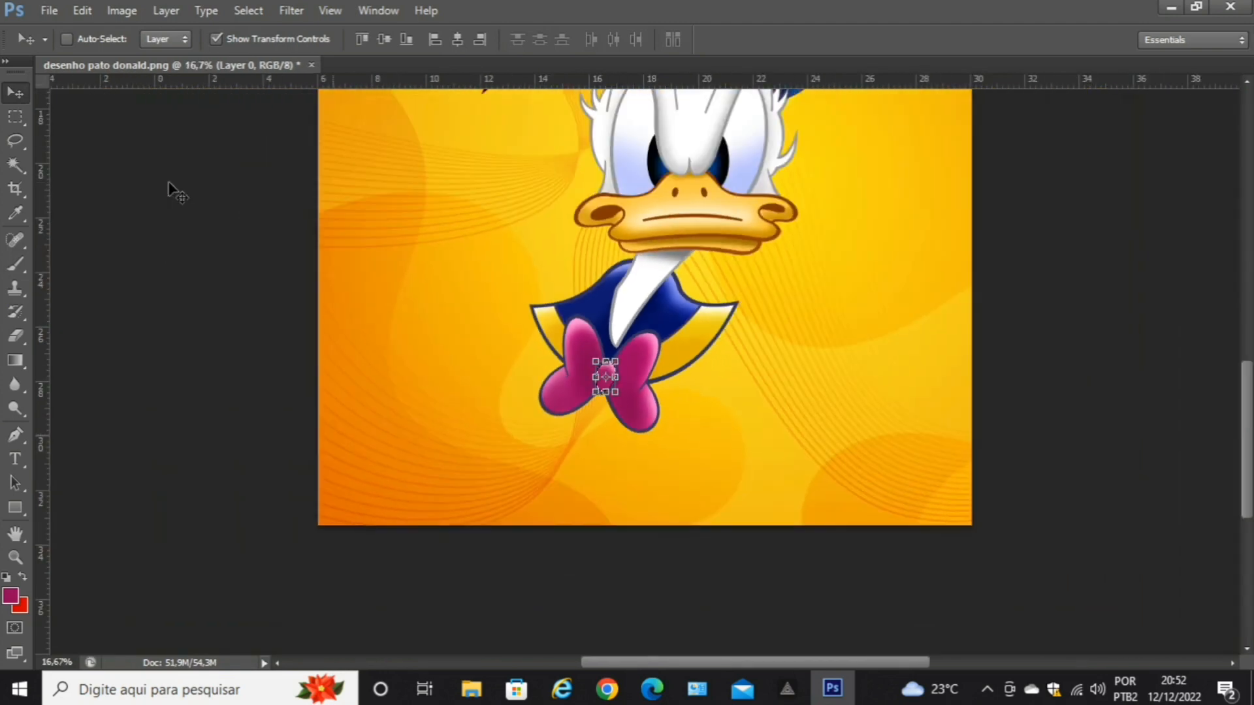
# Save the changes to the coloured drawing, desenho pato donald.png.
pyautogui.hotkey('ctrl', '-')
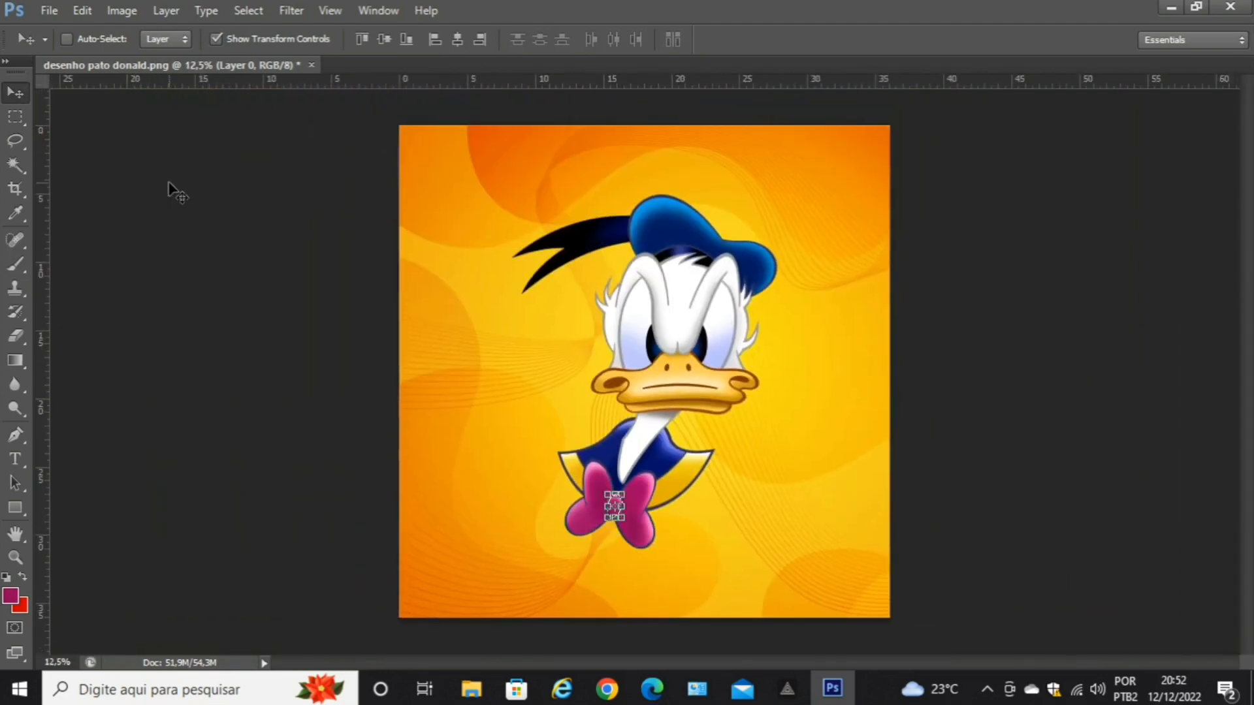
pyautogui.hotkey('ctrl', 's')
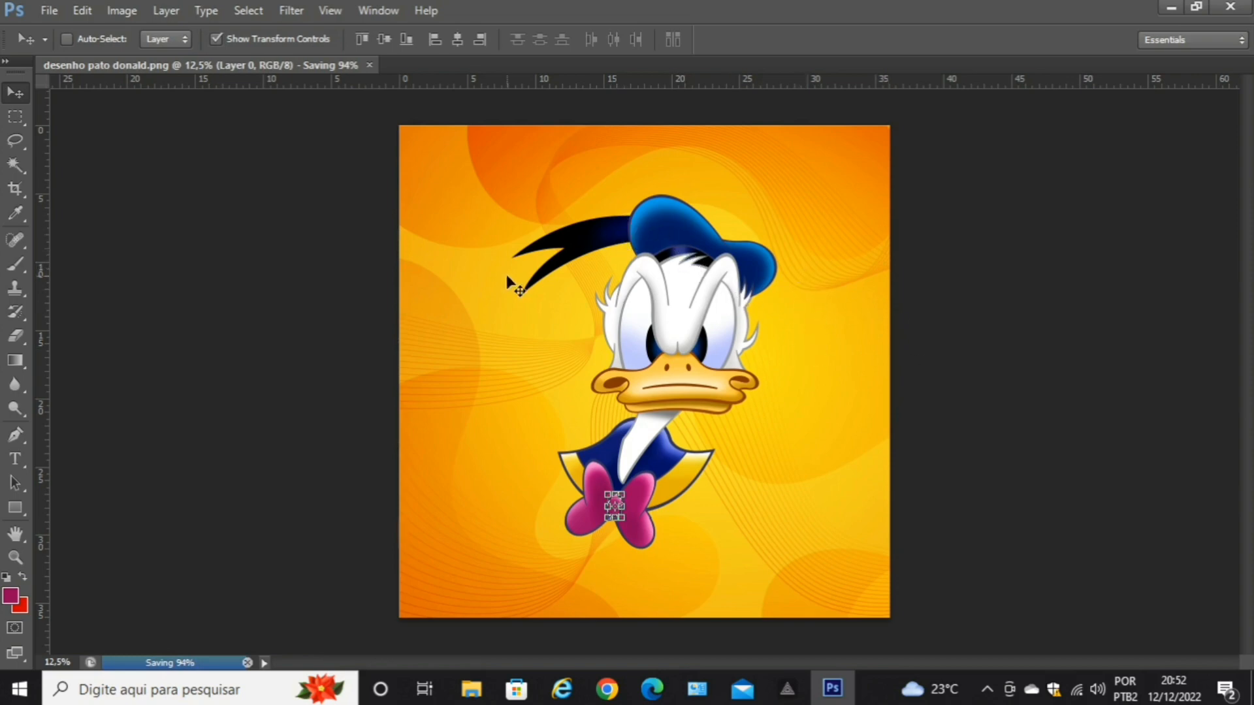
# Switch to the Rectangular Marquee tool to clear the transform handles from the knot and examine the finished drawing.
pyautogui.click(16, 117)
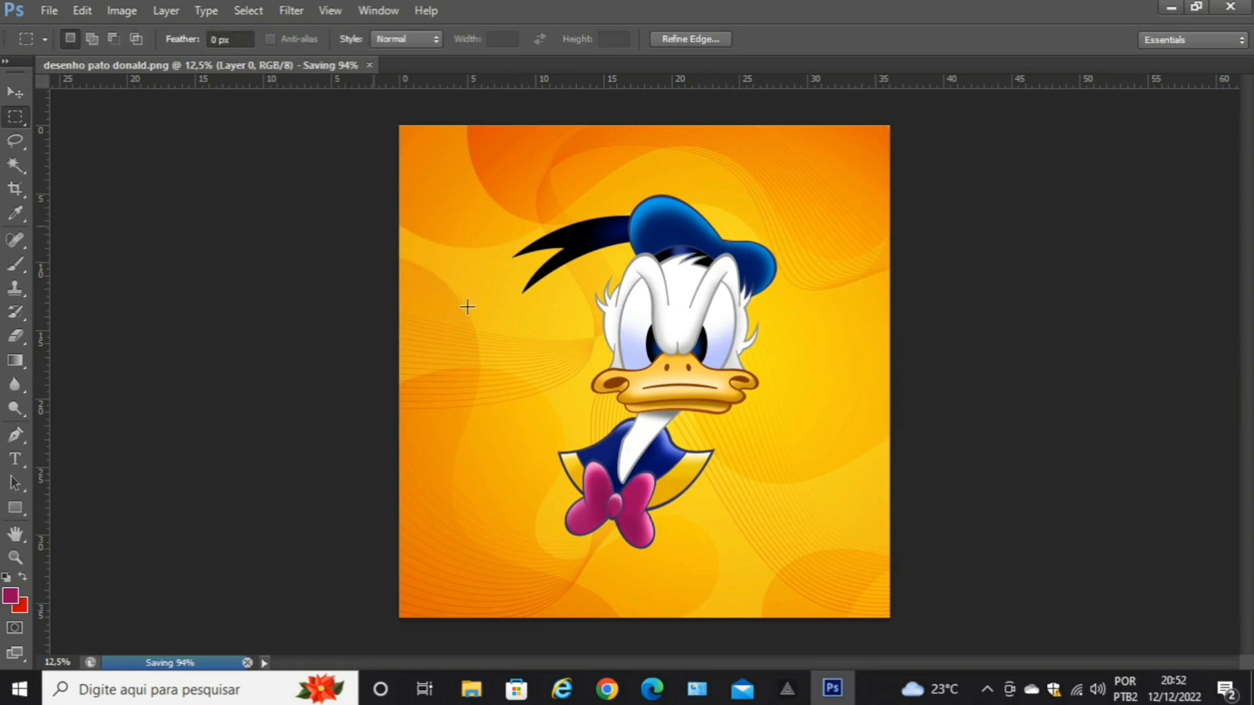
pyautogui.moveTo(373, 226); pyautogui.dragTo(319, 353)
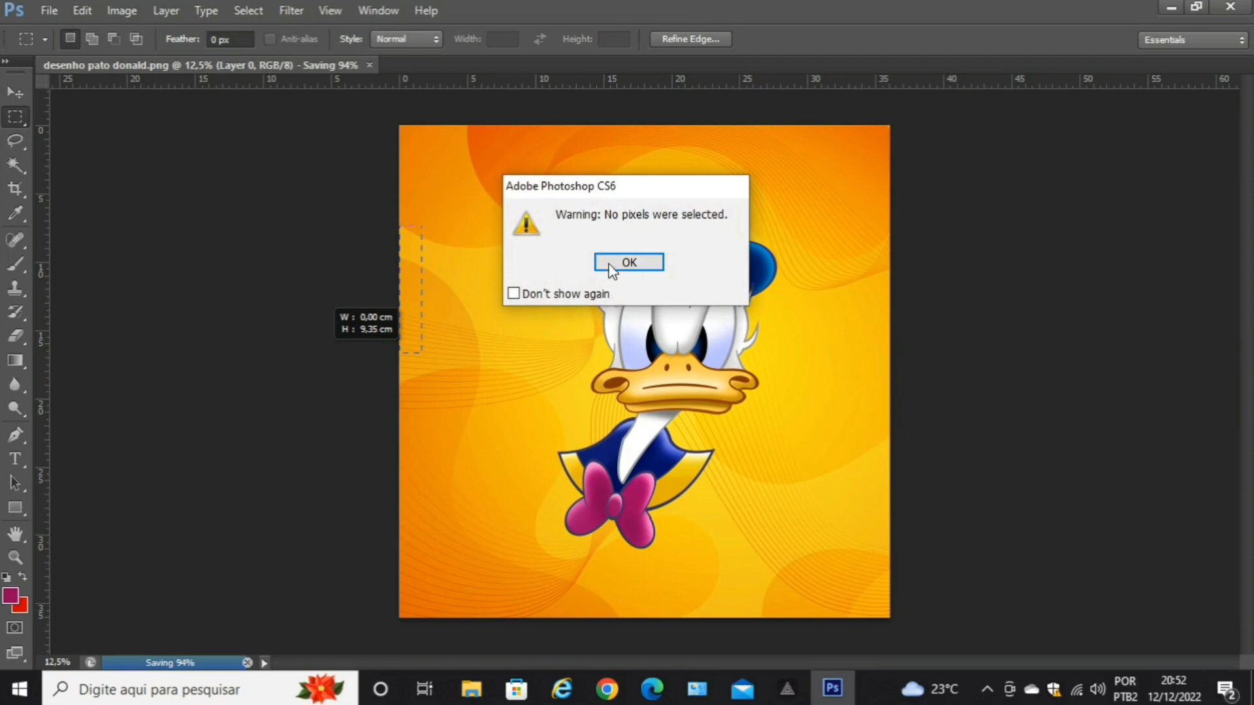
pyautogui.click(613, 268)
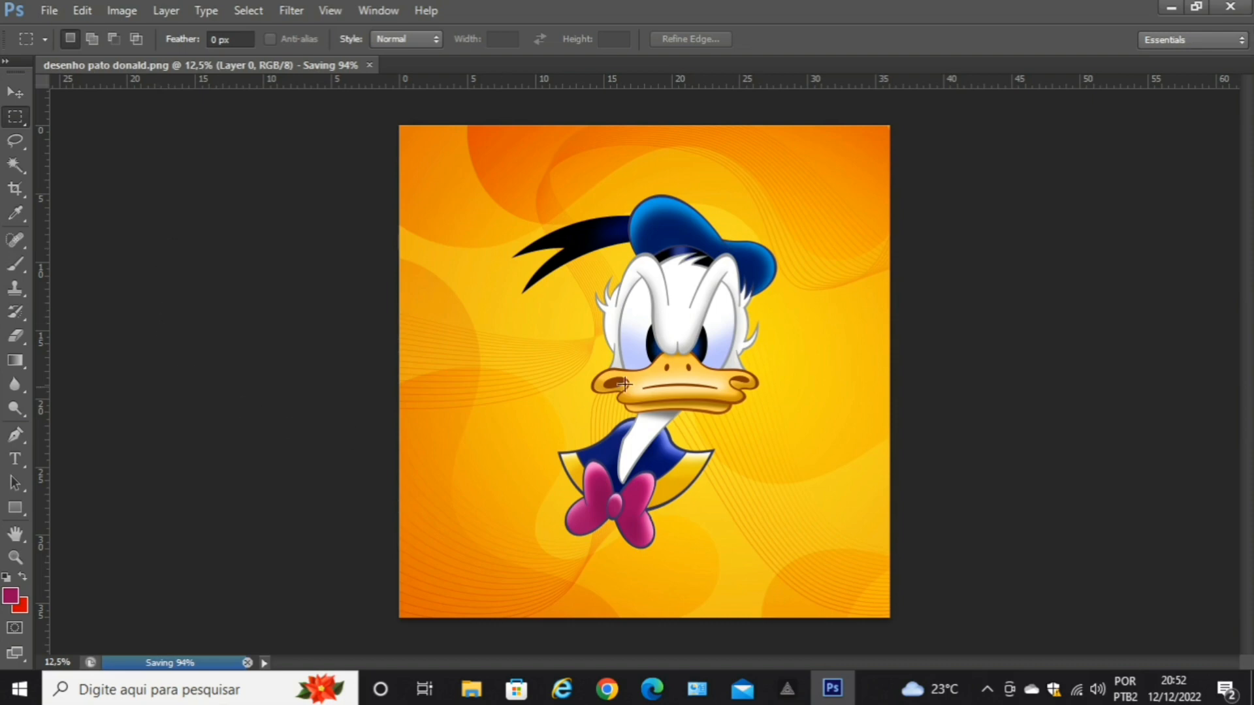
pyautogui.hotkey('ctrl', '+')
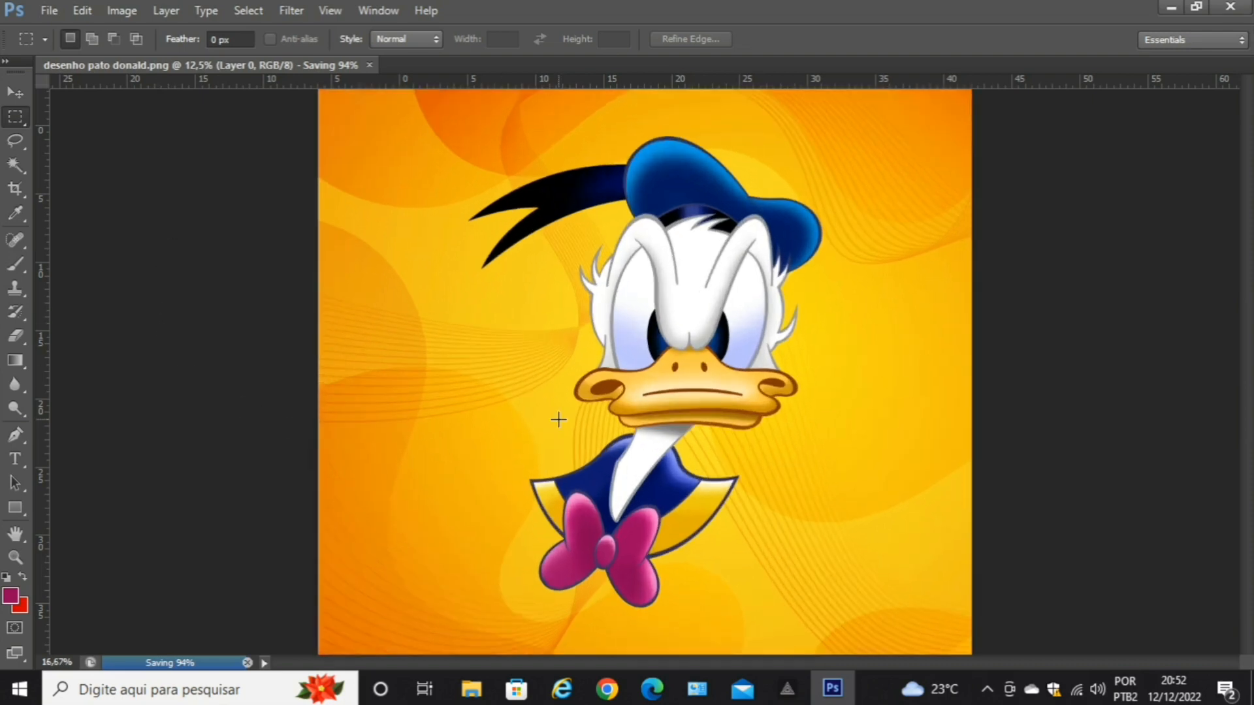